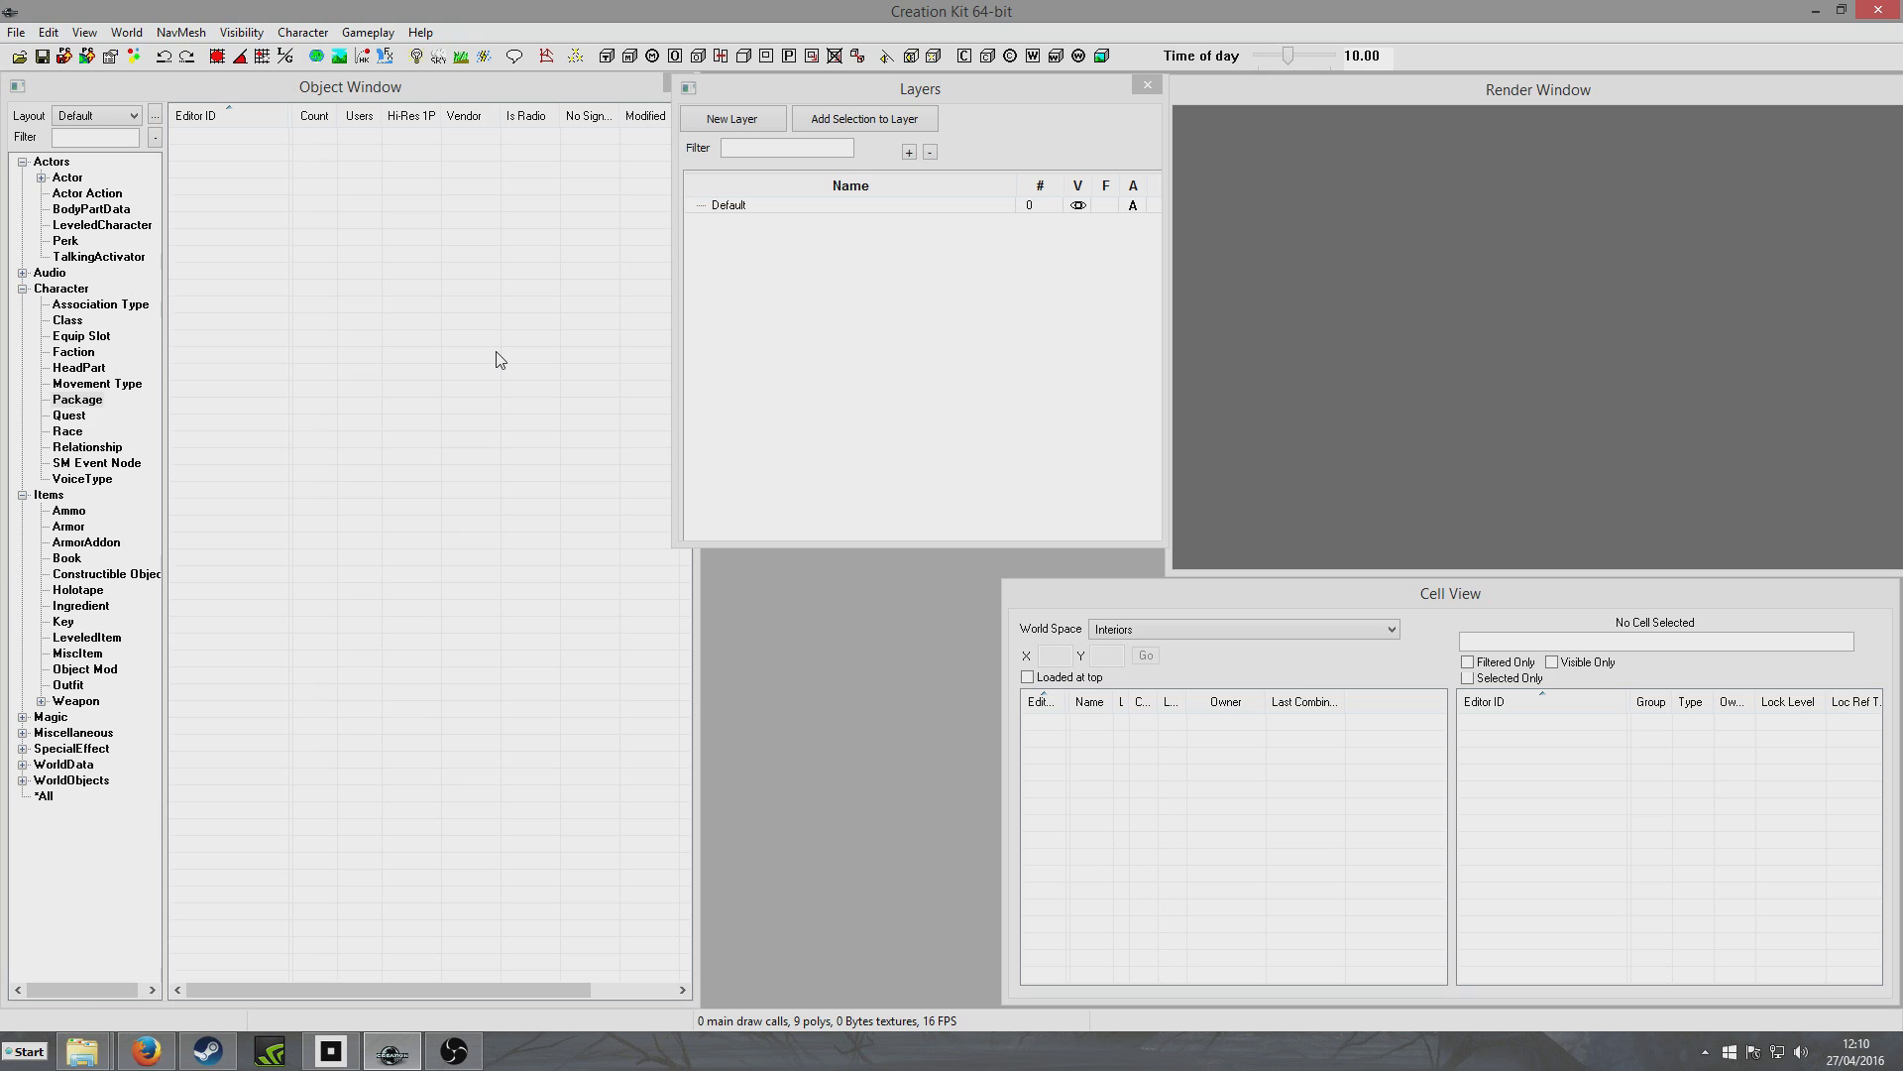
Load the Fallout4.esm master file from the data file list
click(21, 57)
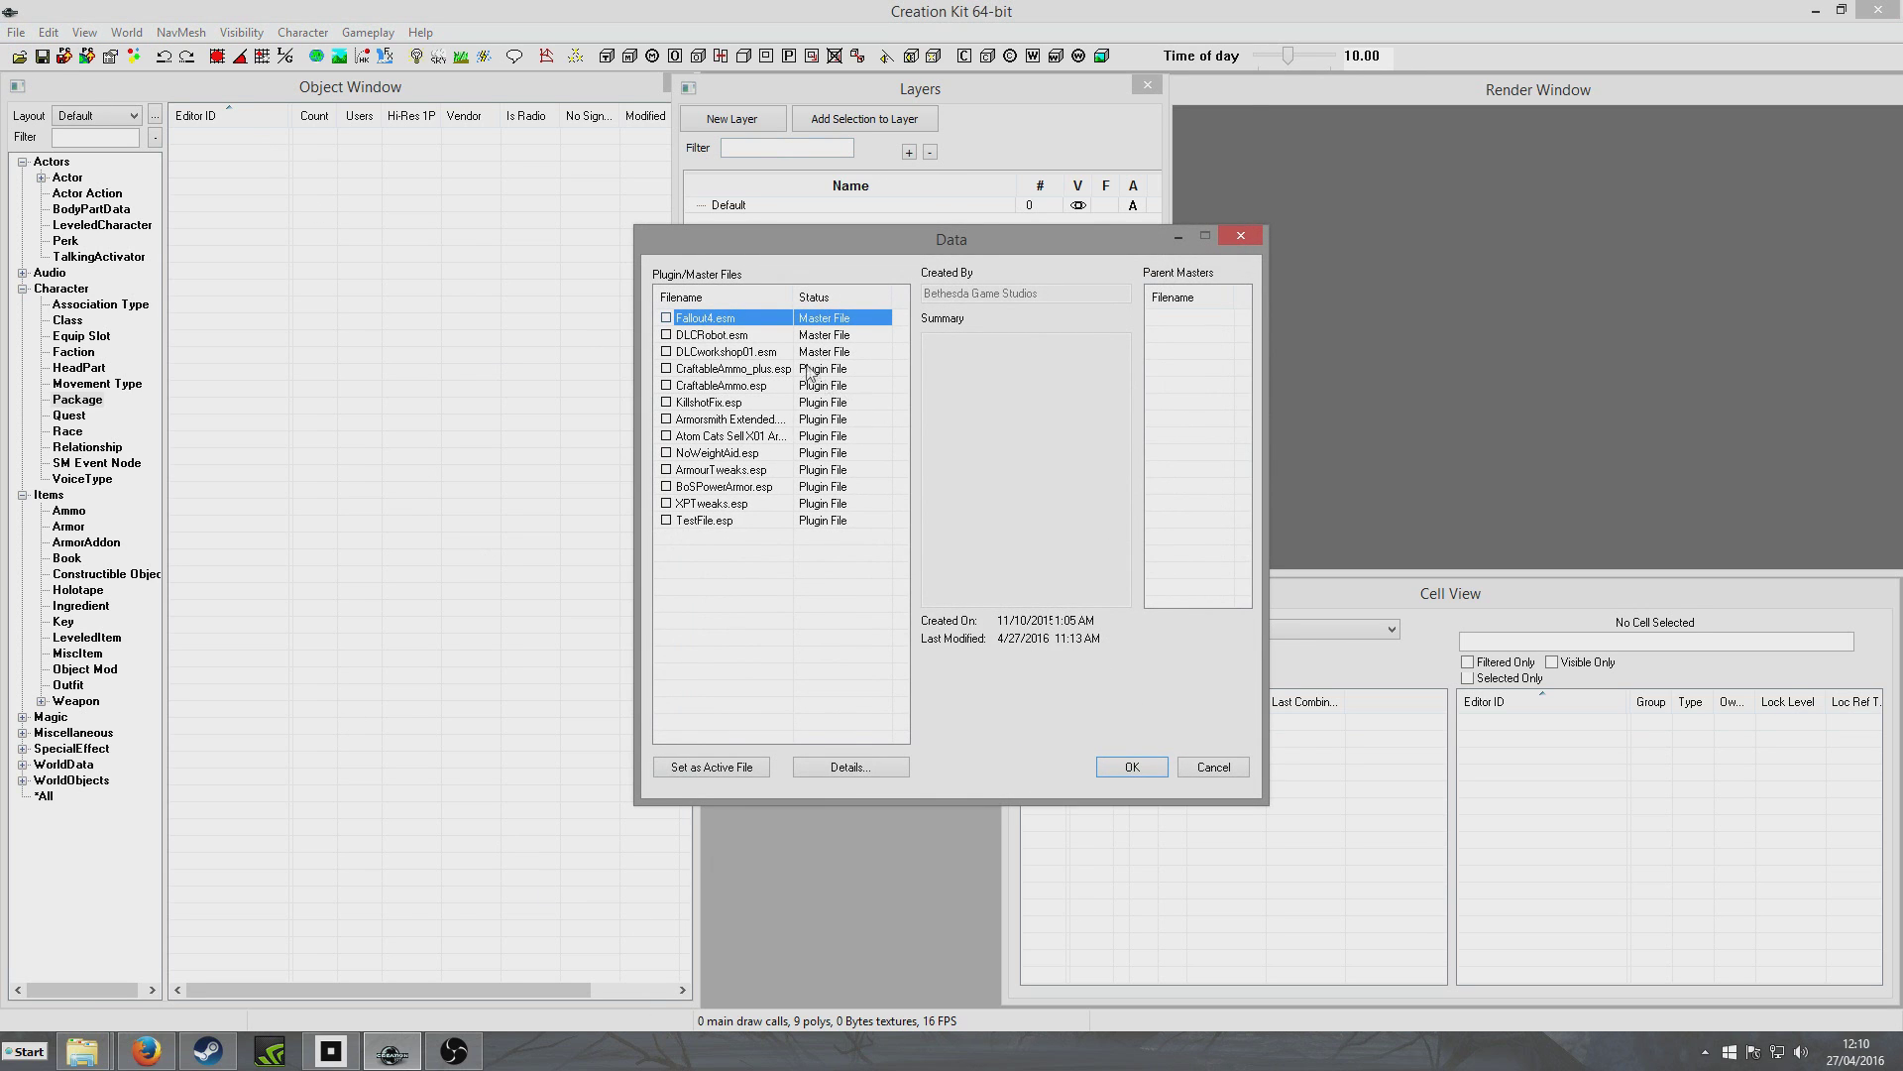
double_click(727, 319)
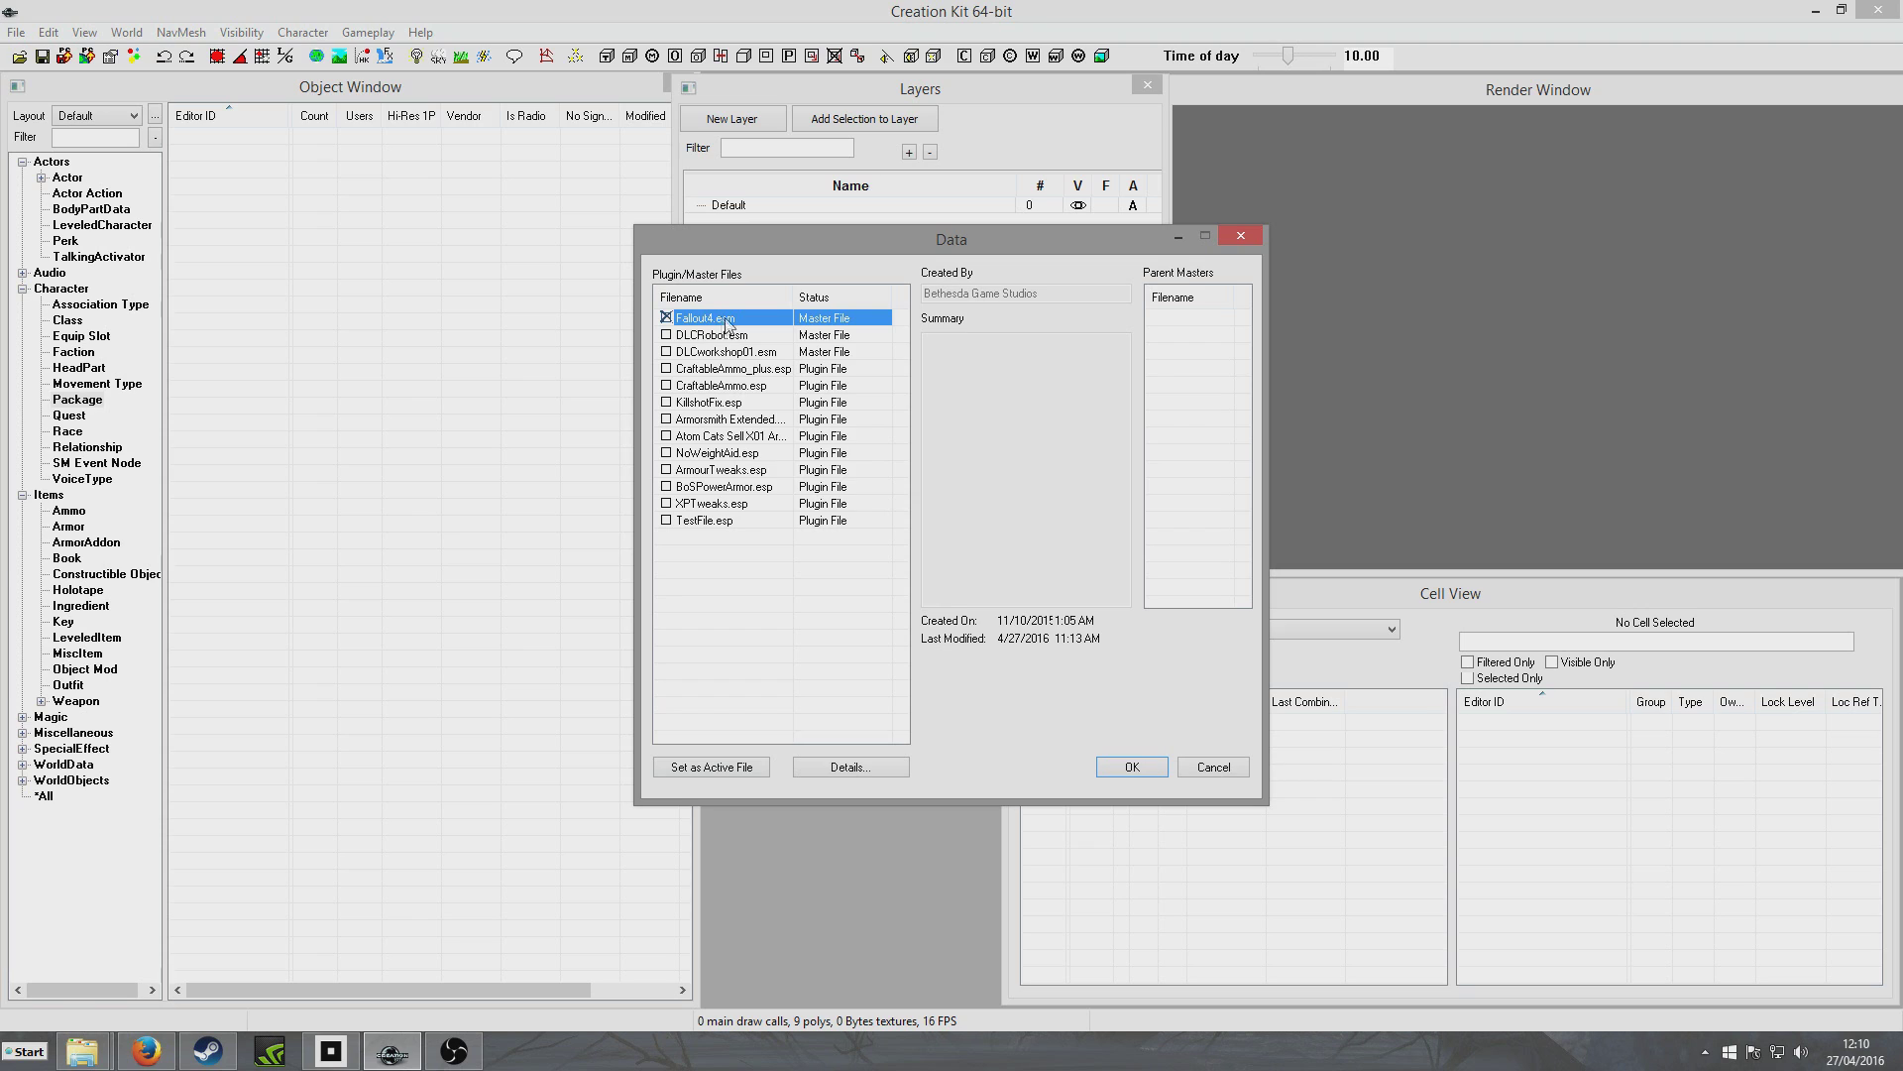
click(1113, 767)
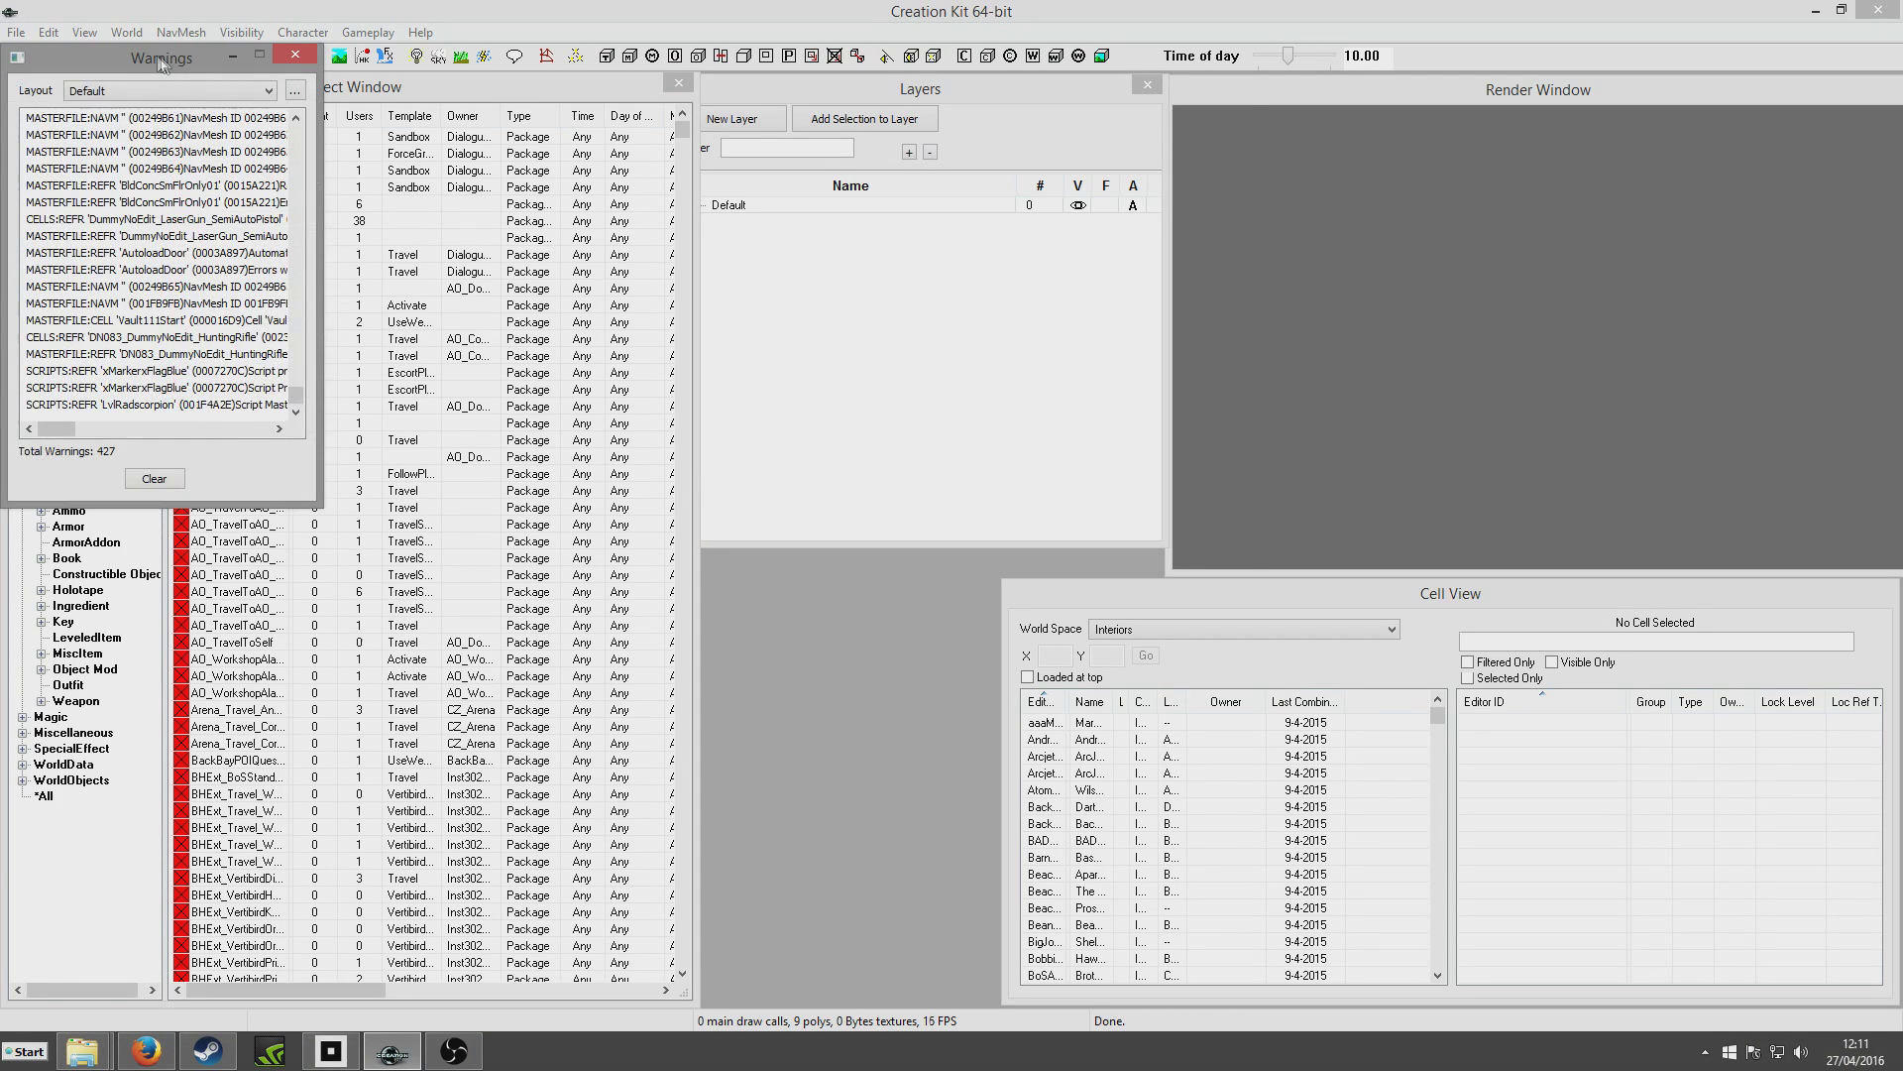
Review the warnings raised while loading the master file and dismiss the Warnings window
drag(162, 66, 865, 234)
click(1003, 562)
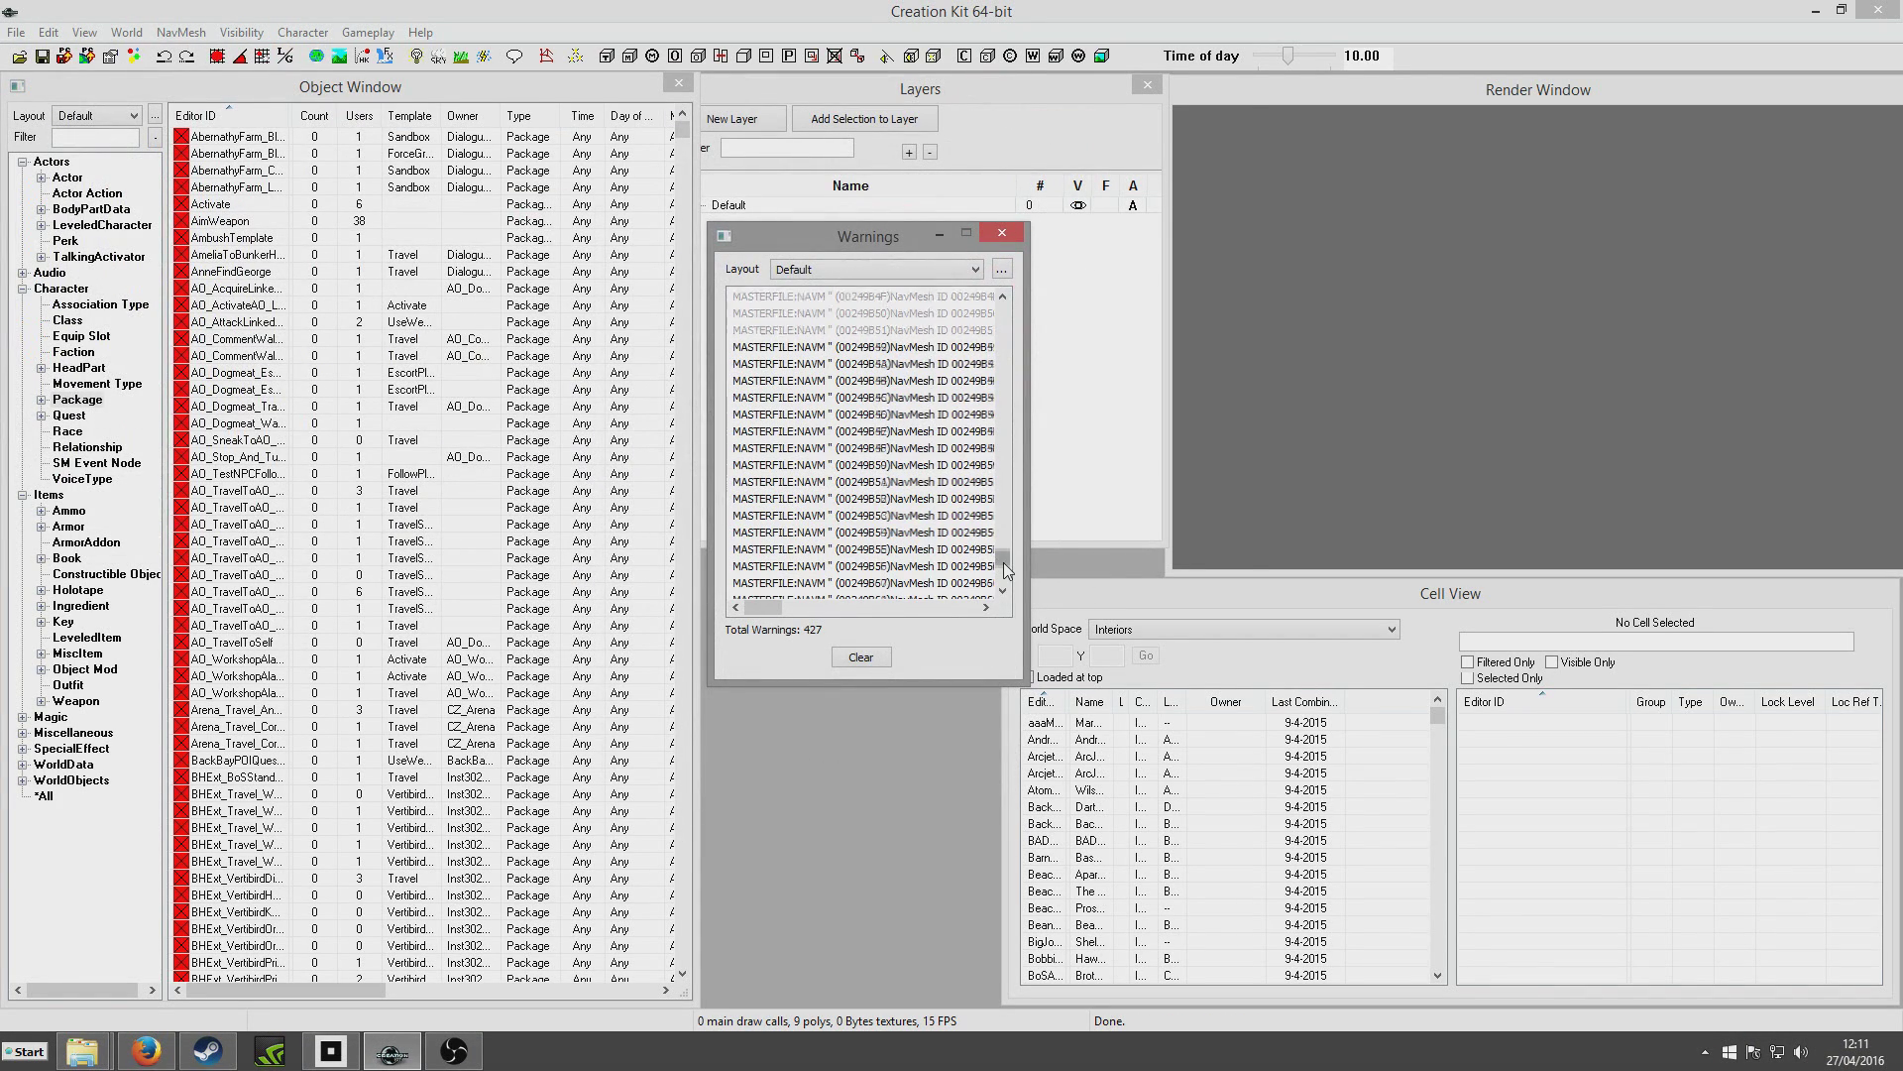
scroll(1003, 562, up, 20)
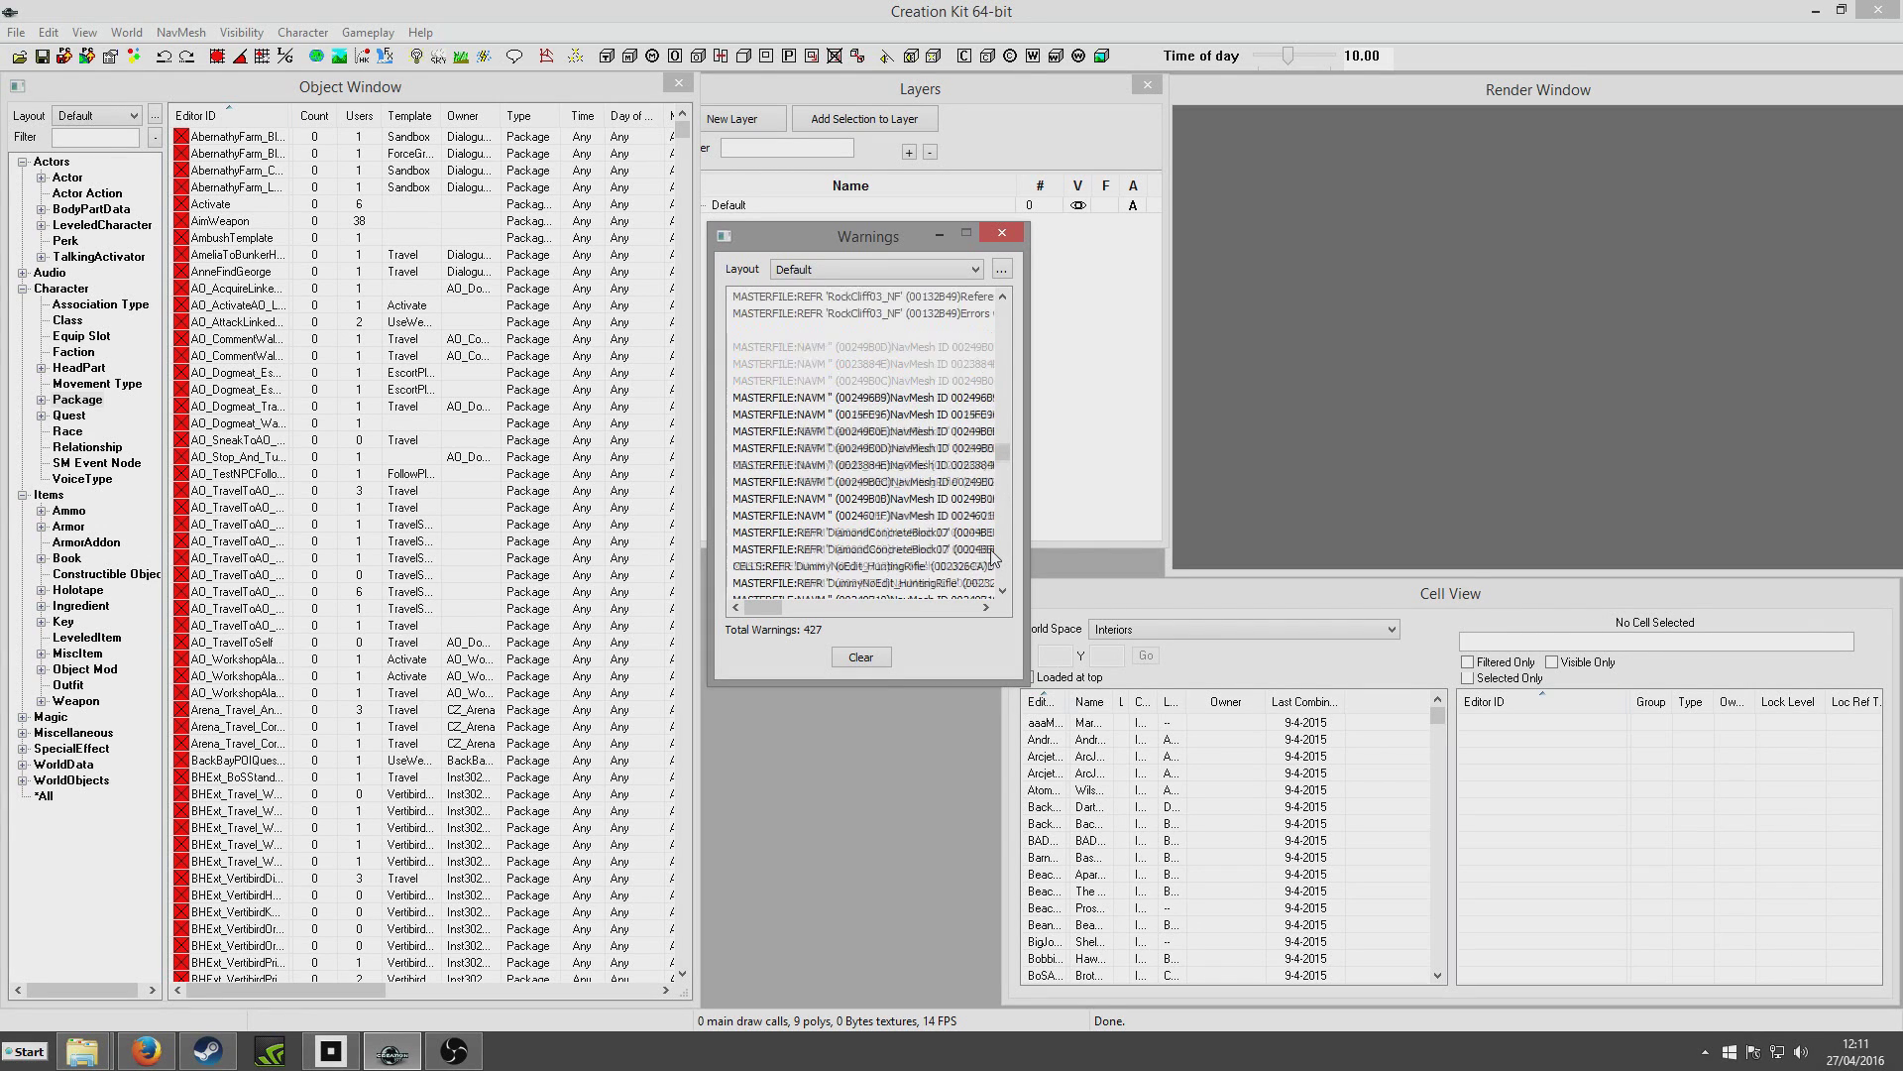
click(1002, 233)
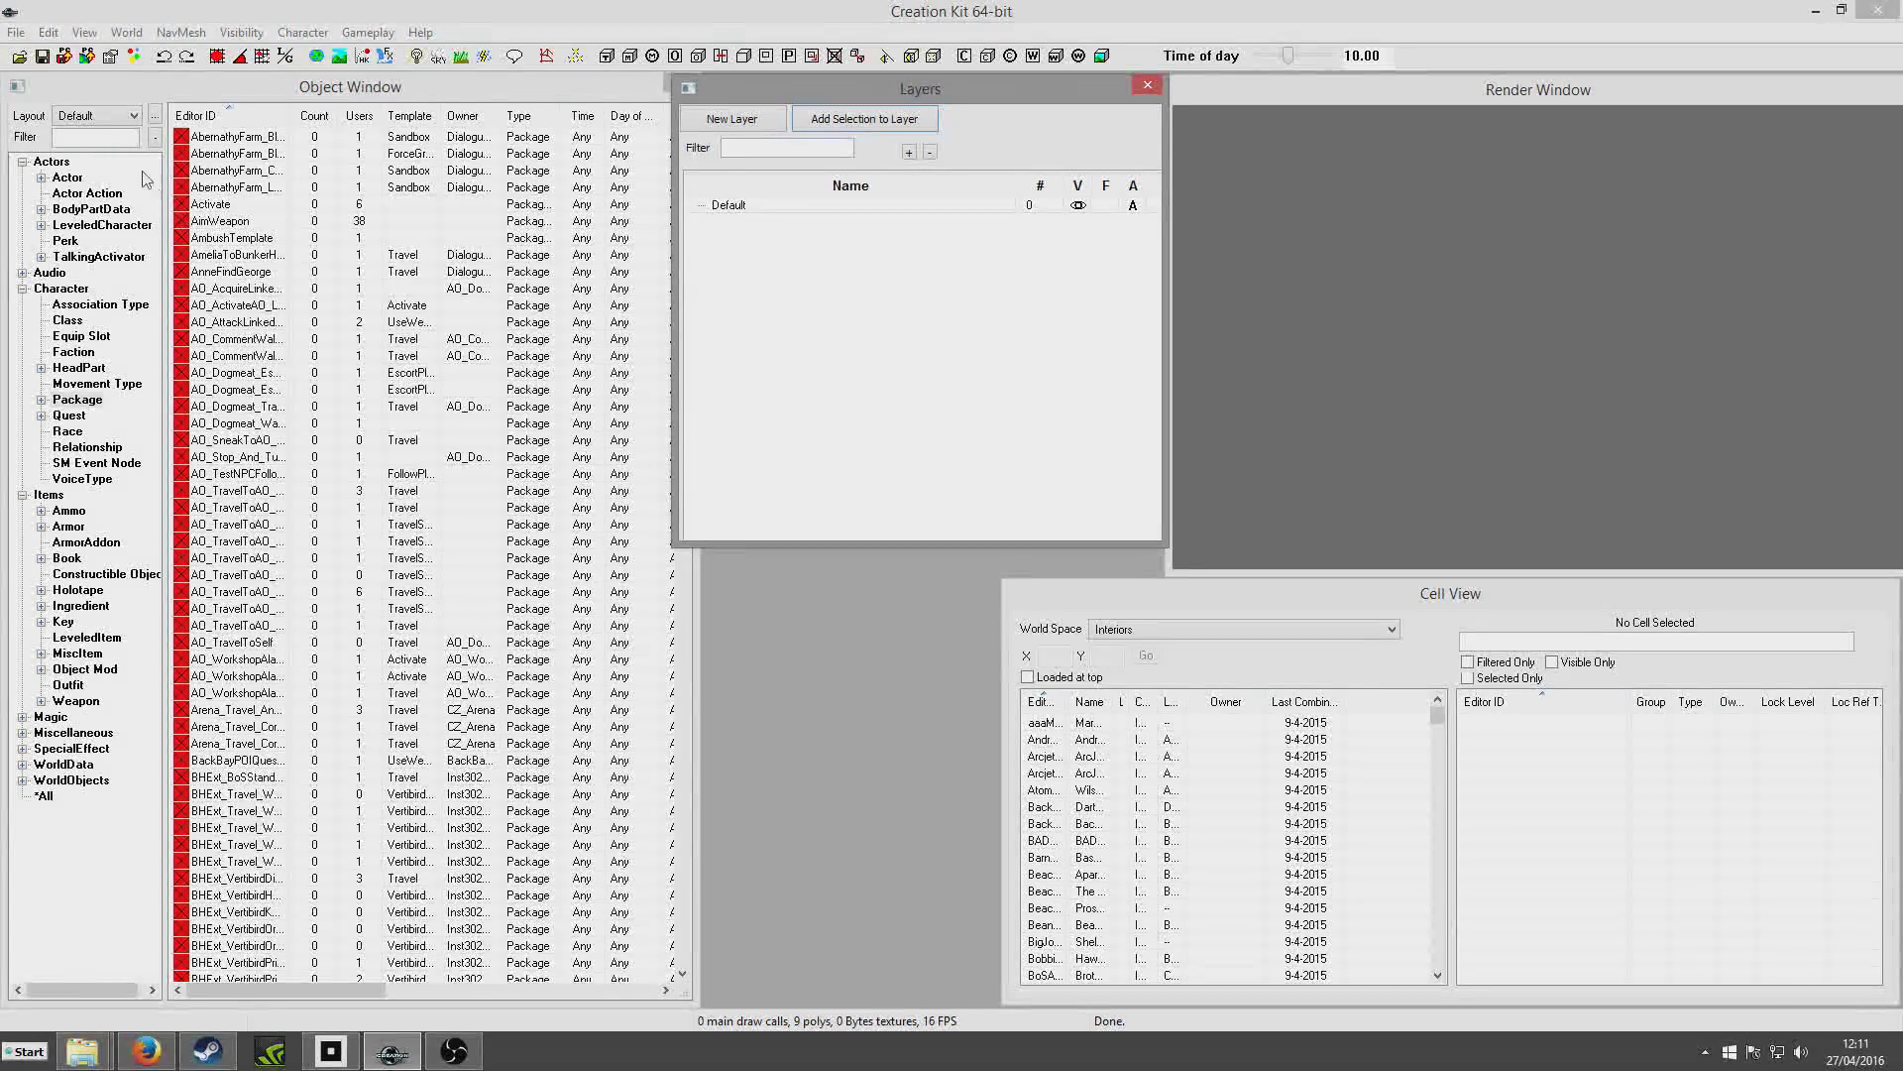
List the Actor records in the Object Window and save the new plugin as SeddonNPC
click(72, 178)
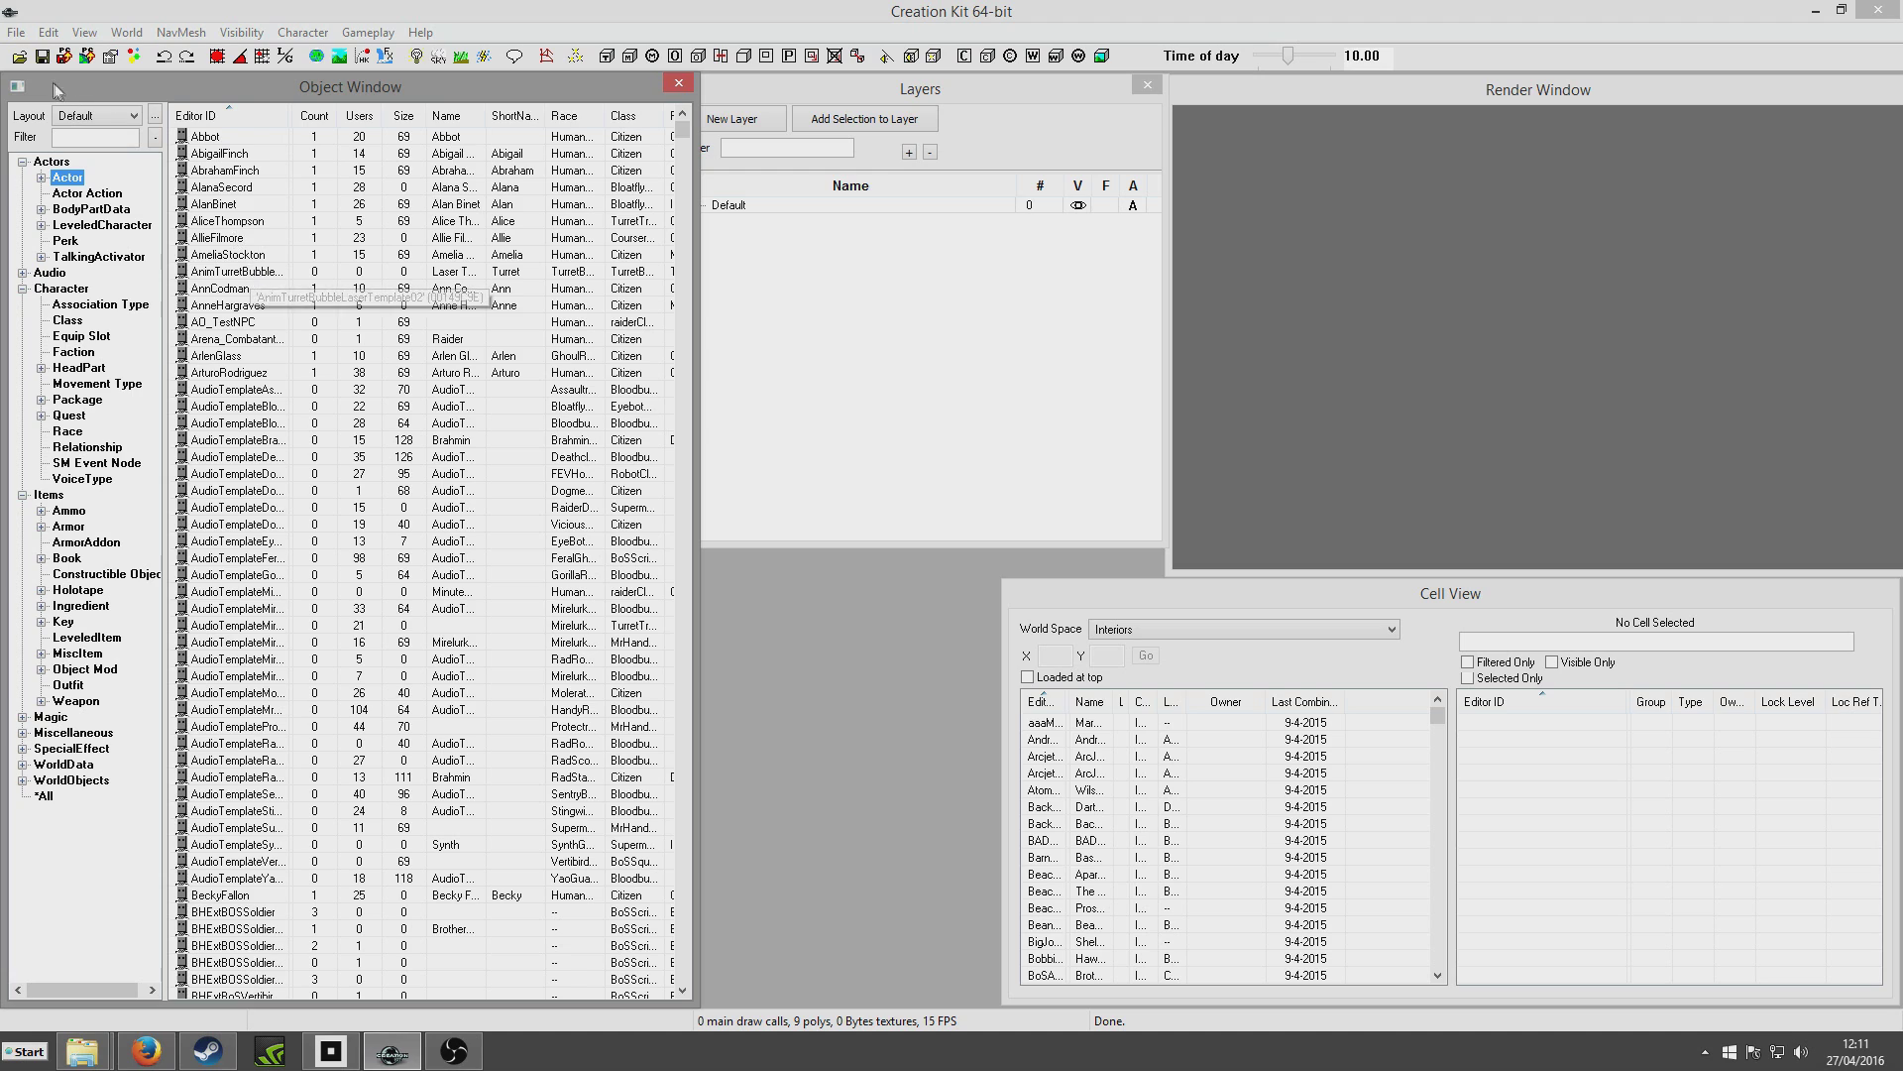
click(42, 55)
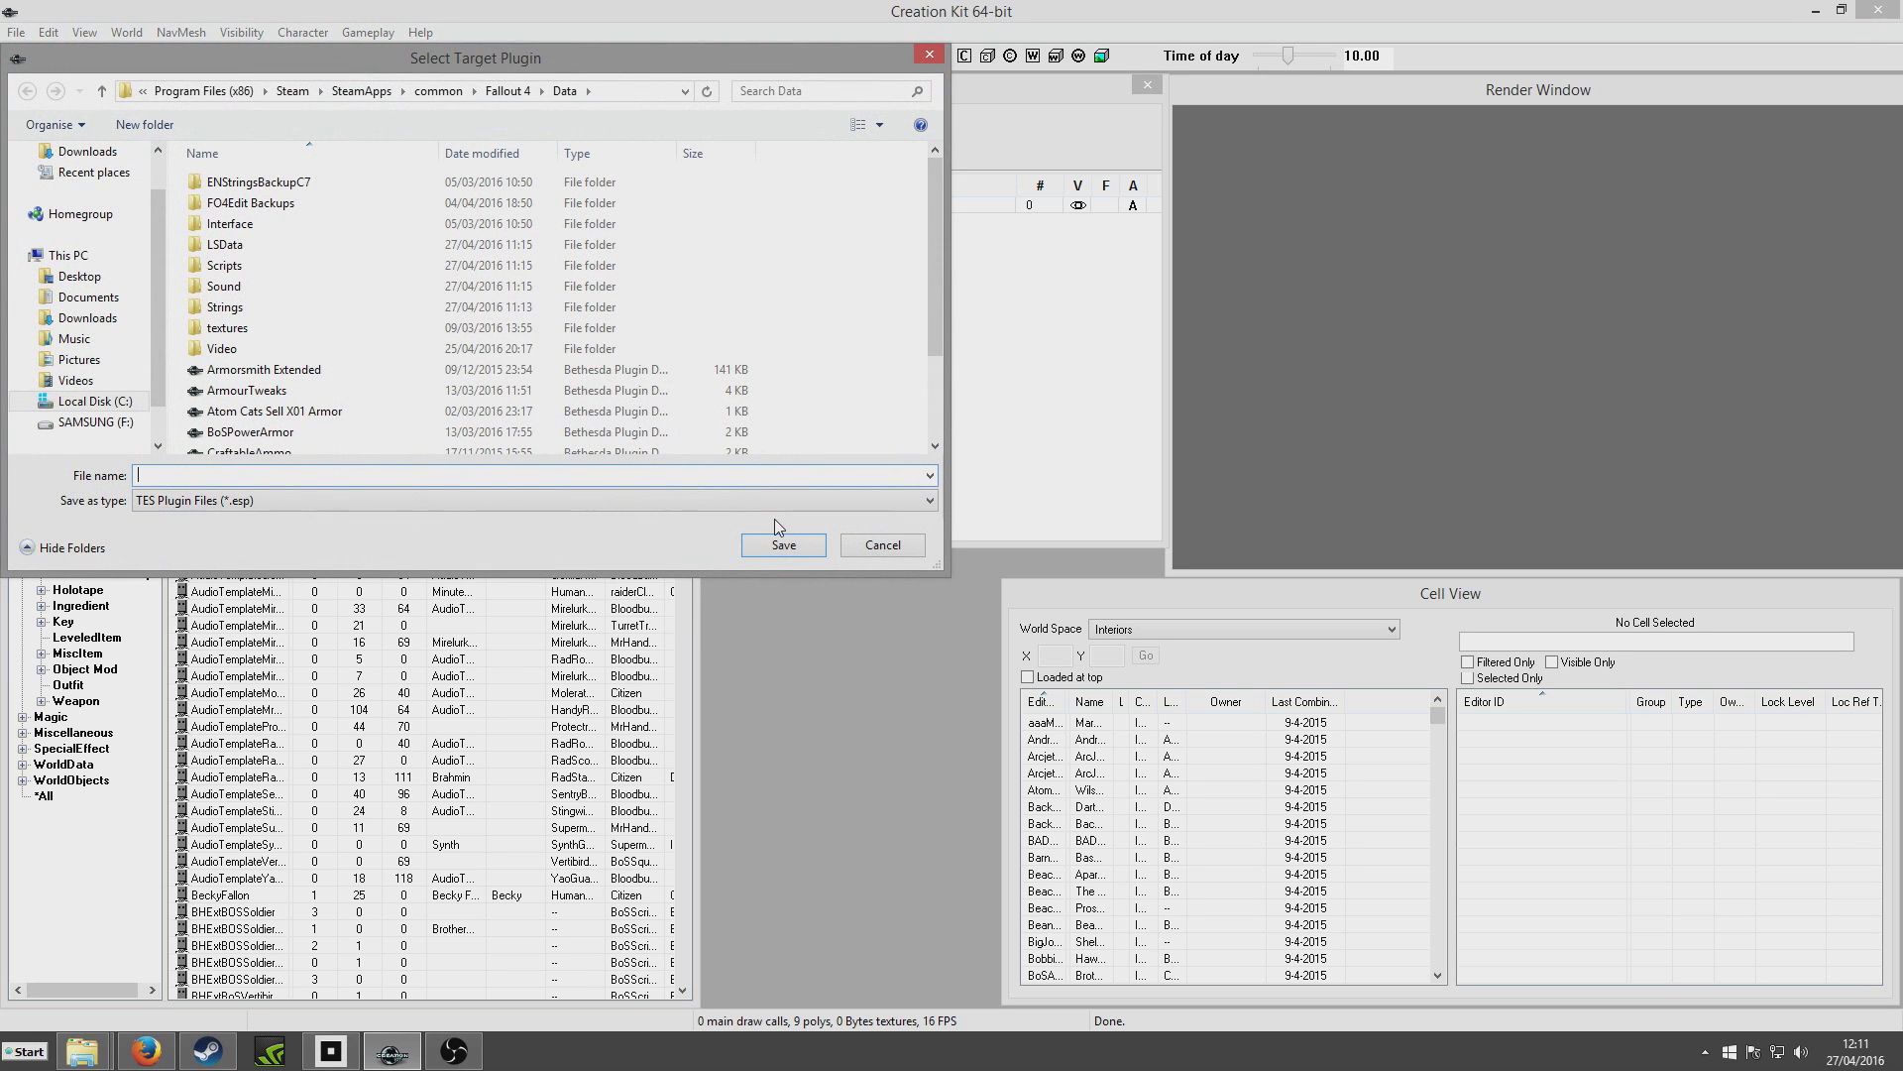
text(SeddonNPC)
click(813, 544)
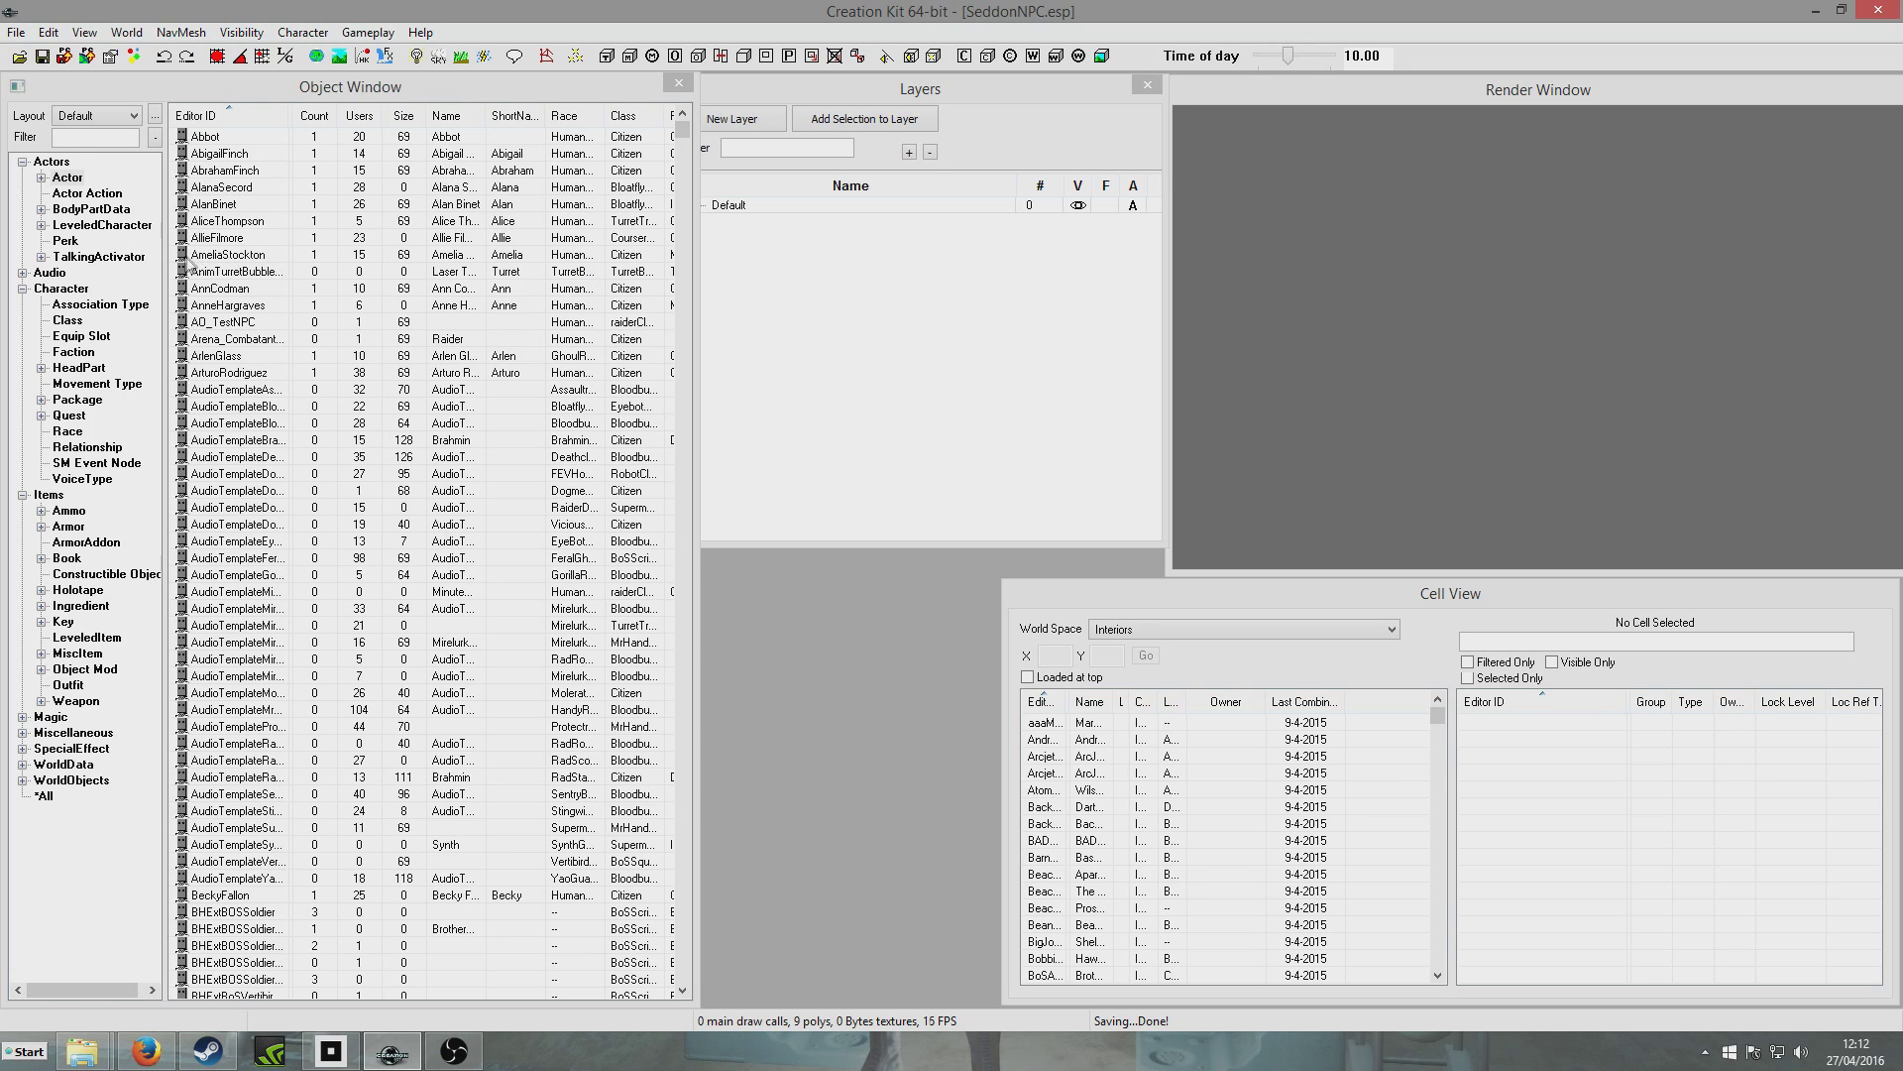
Create a new actor record and dismiss the warnings about it
right_click(238, 275)
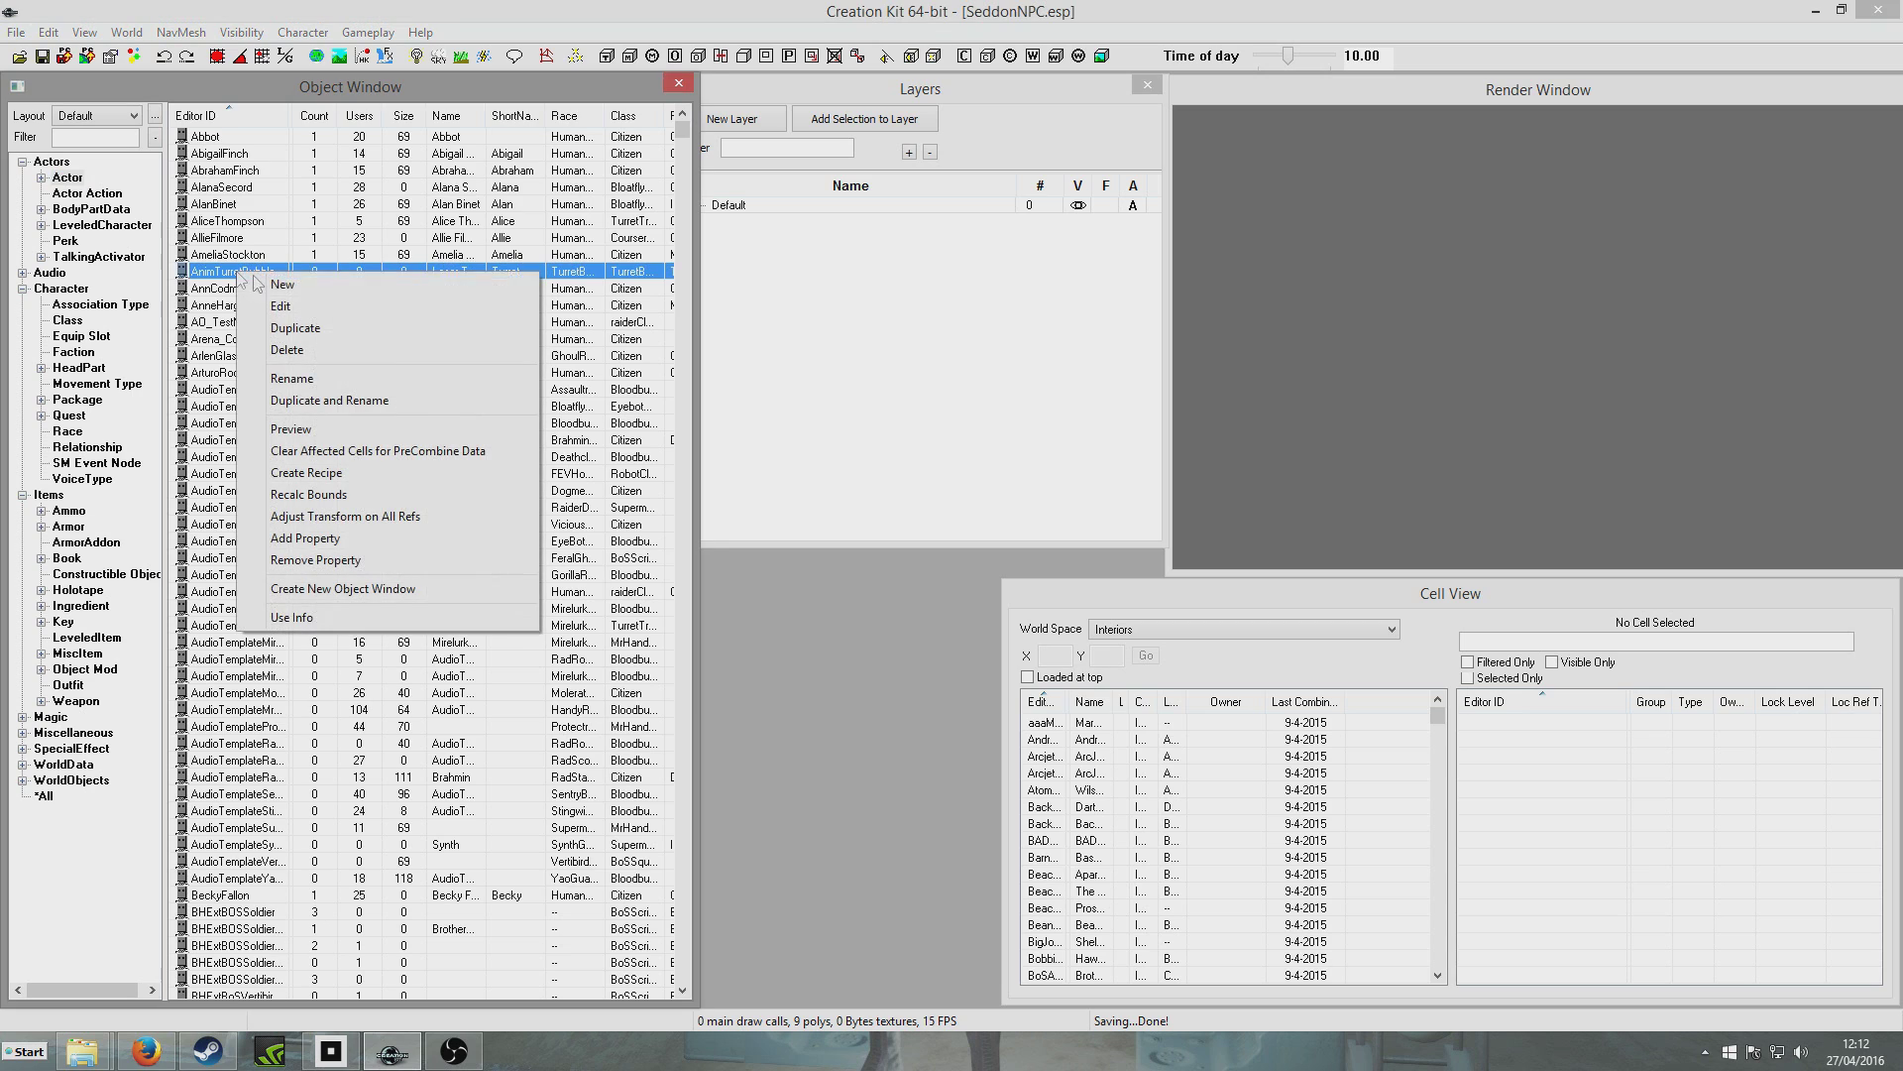
click(317, 292)
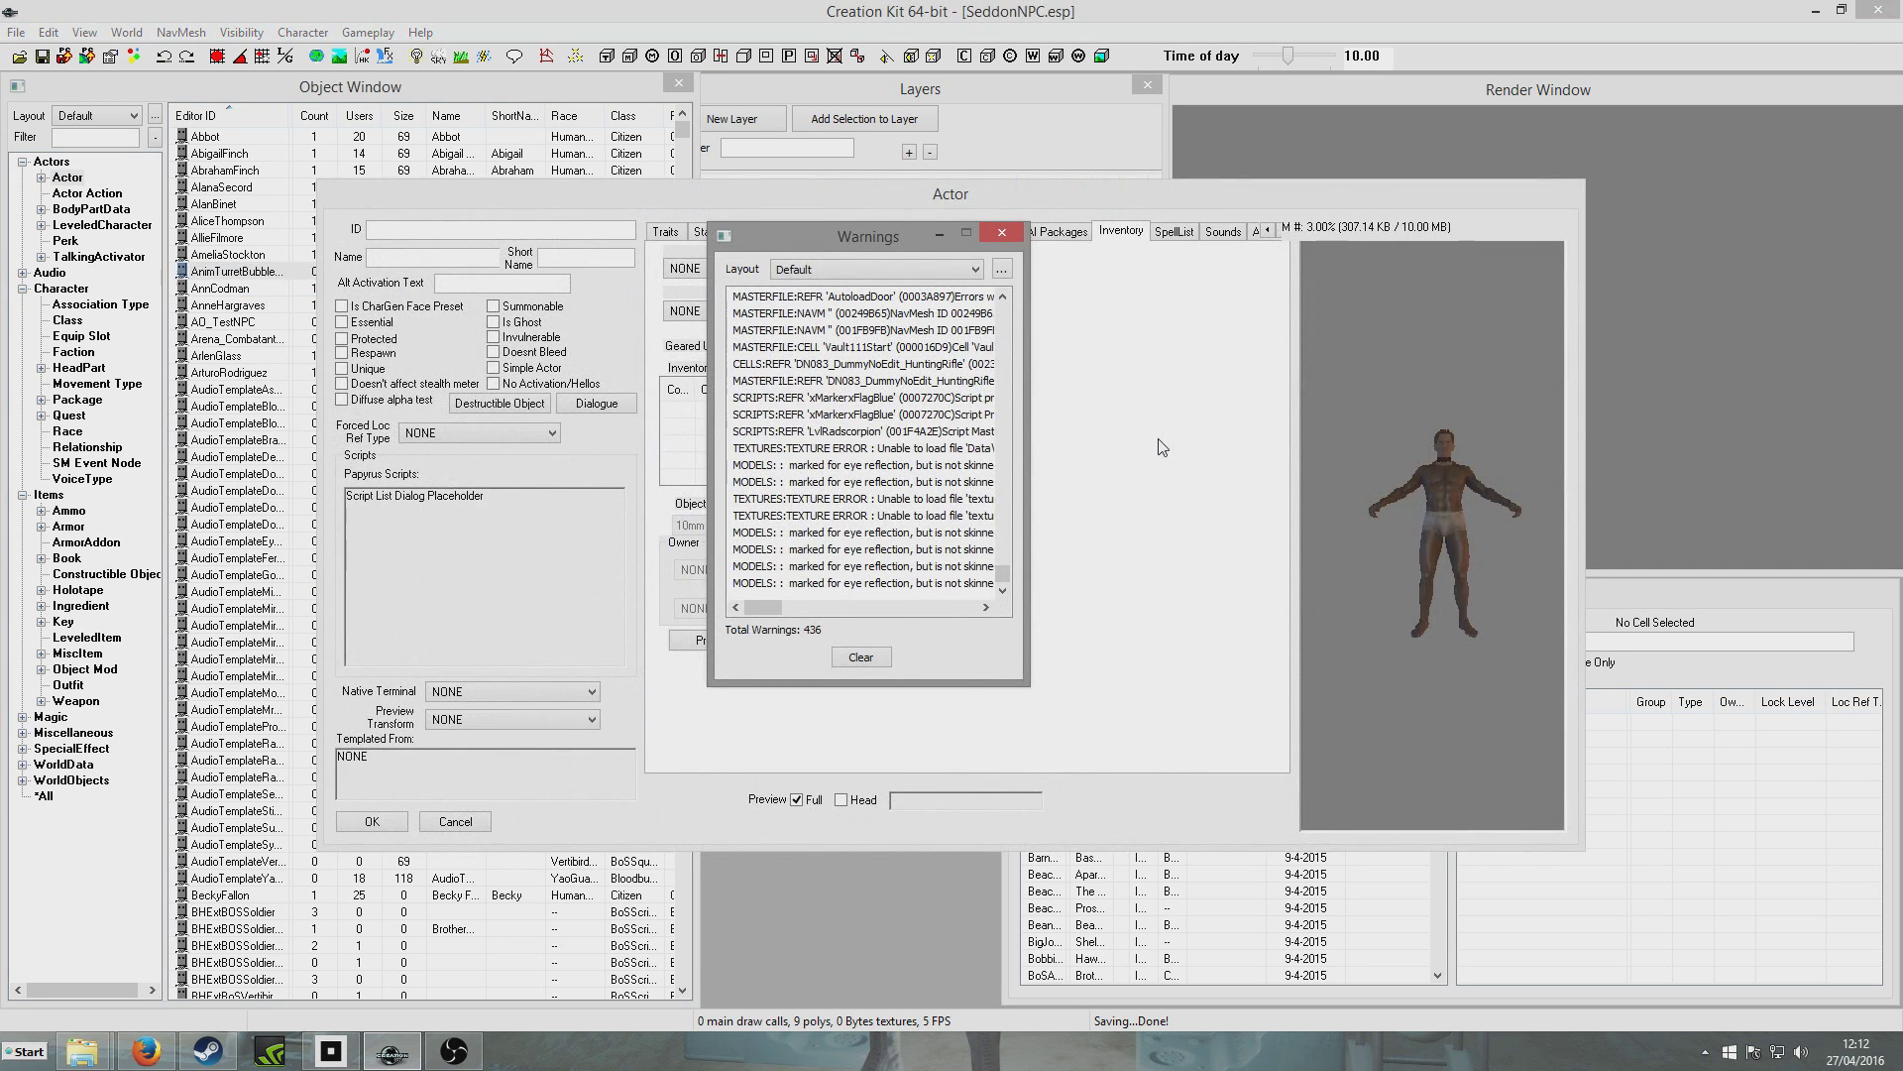
click(1001, 238)
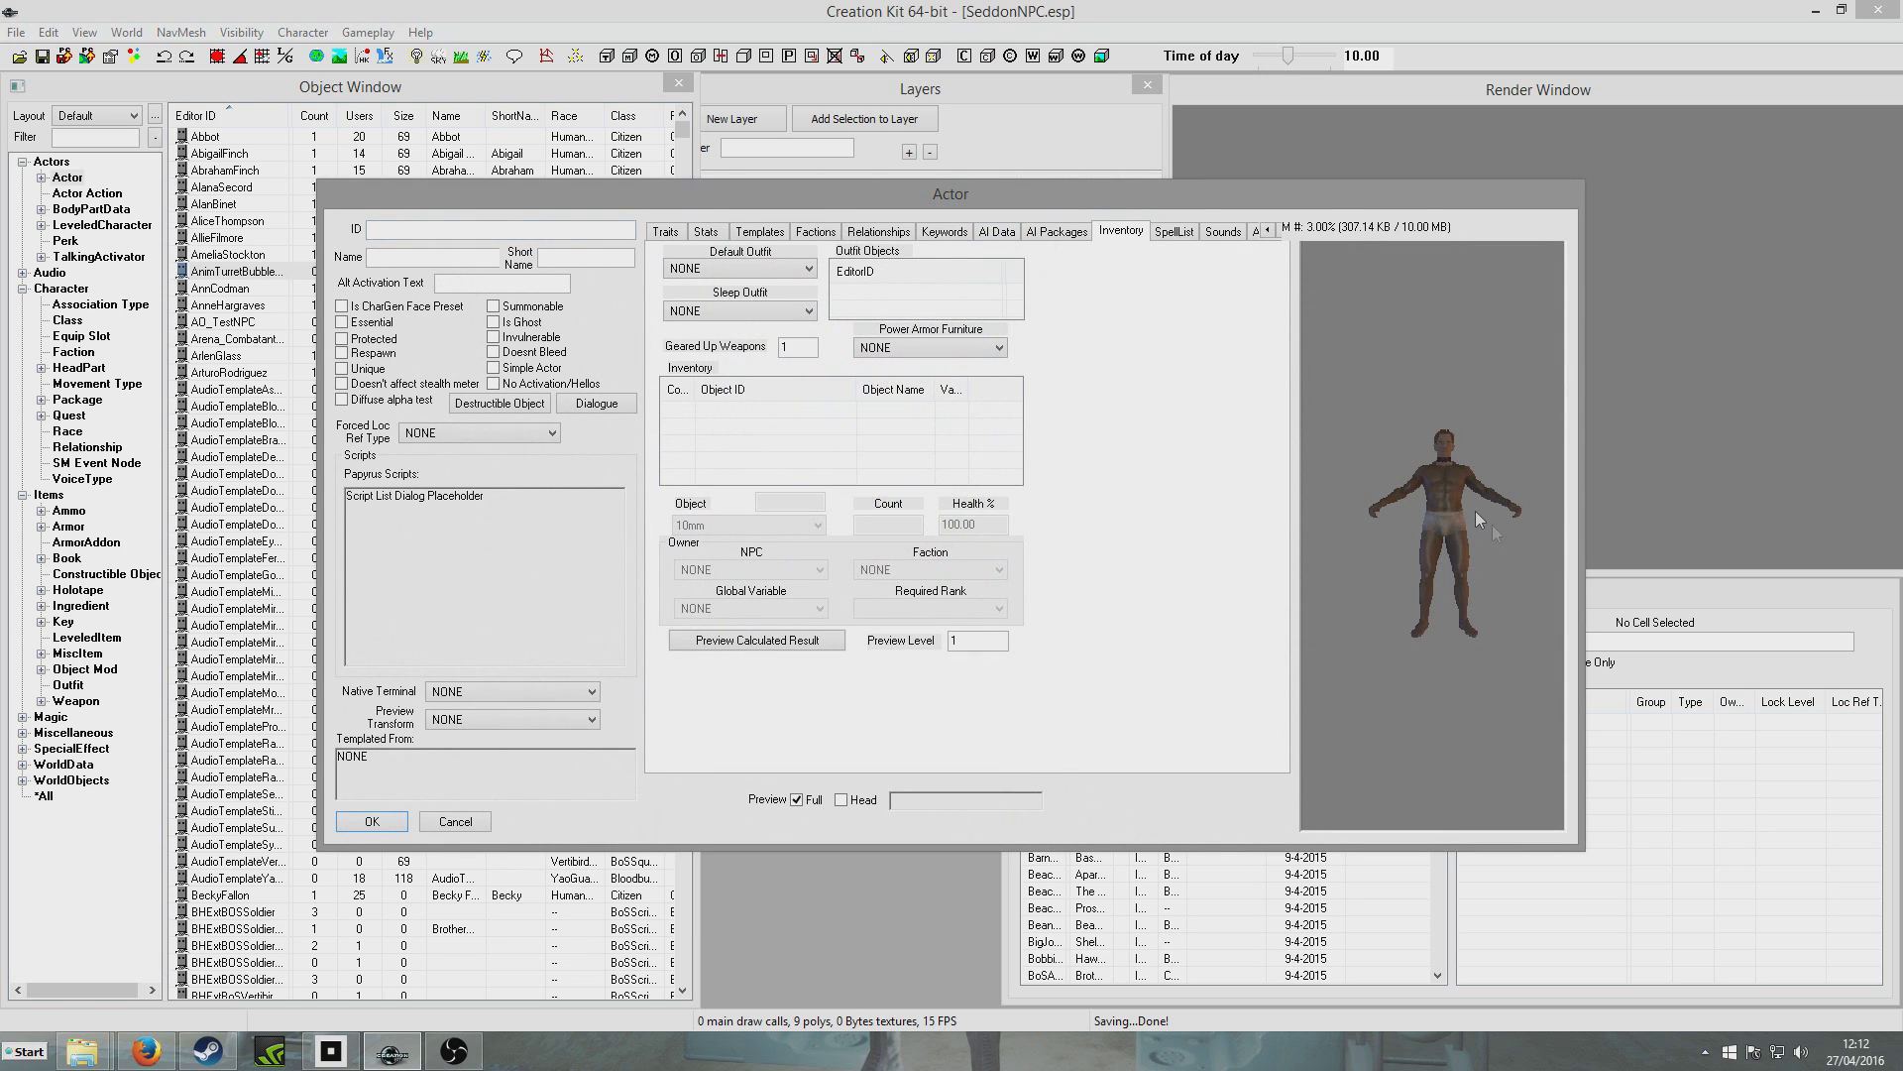
Set the new actor's ID to SeddonNPC, its name to Seddon4494 and its short name to Seddon
scroll(1449, 537, up, 5)
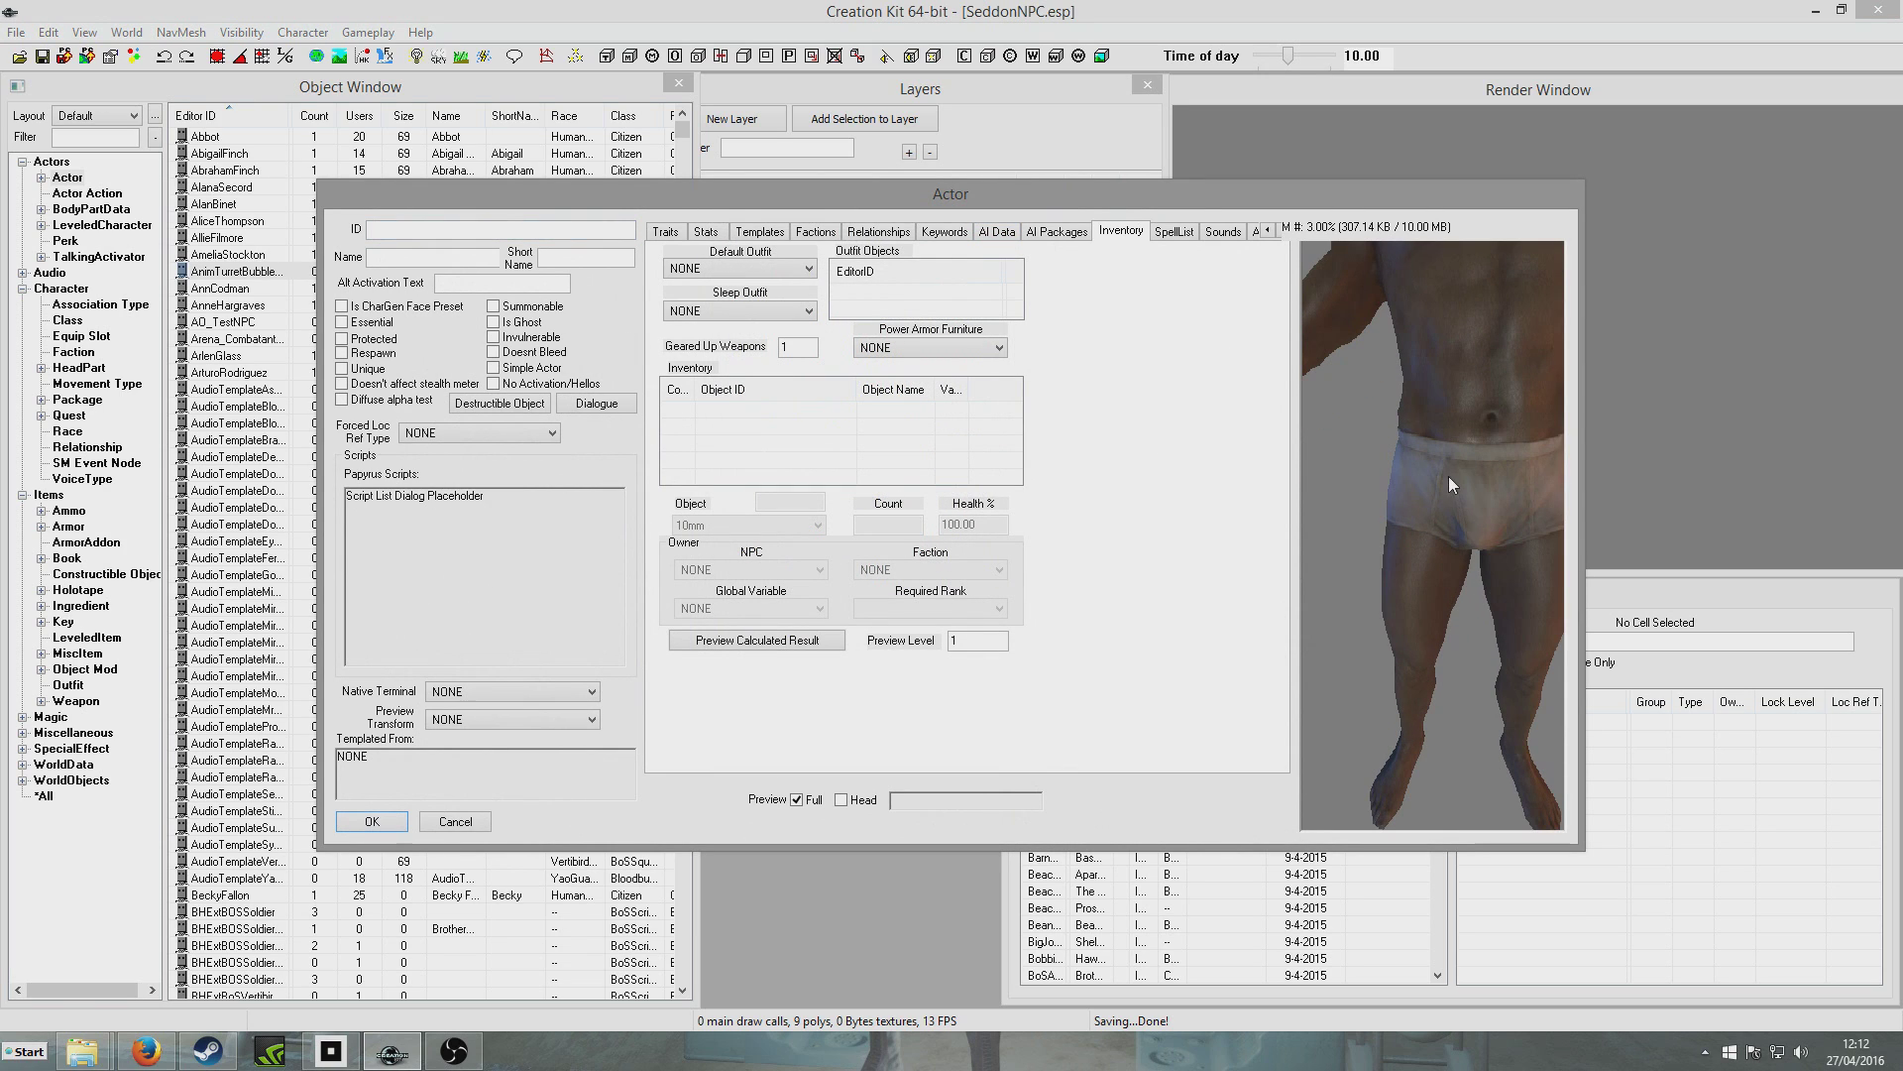
middle_drag(1453, 429, 1484, 502)
scroll(1458, 521, down, 3)
scroll(1484, 503, down, 5)
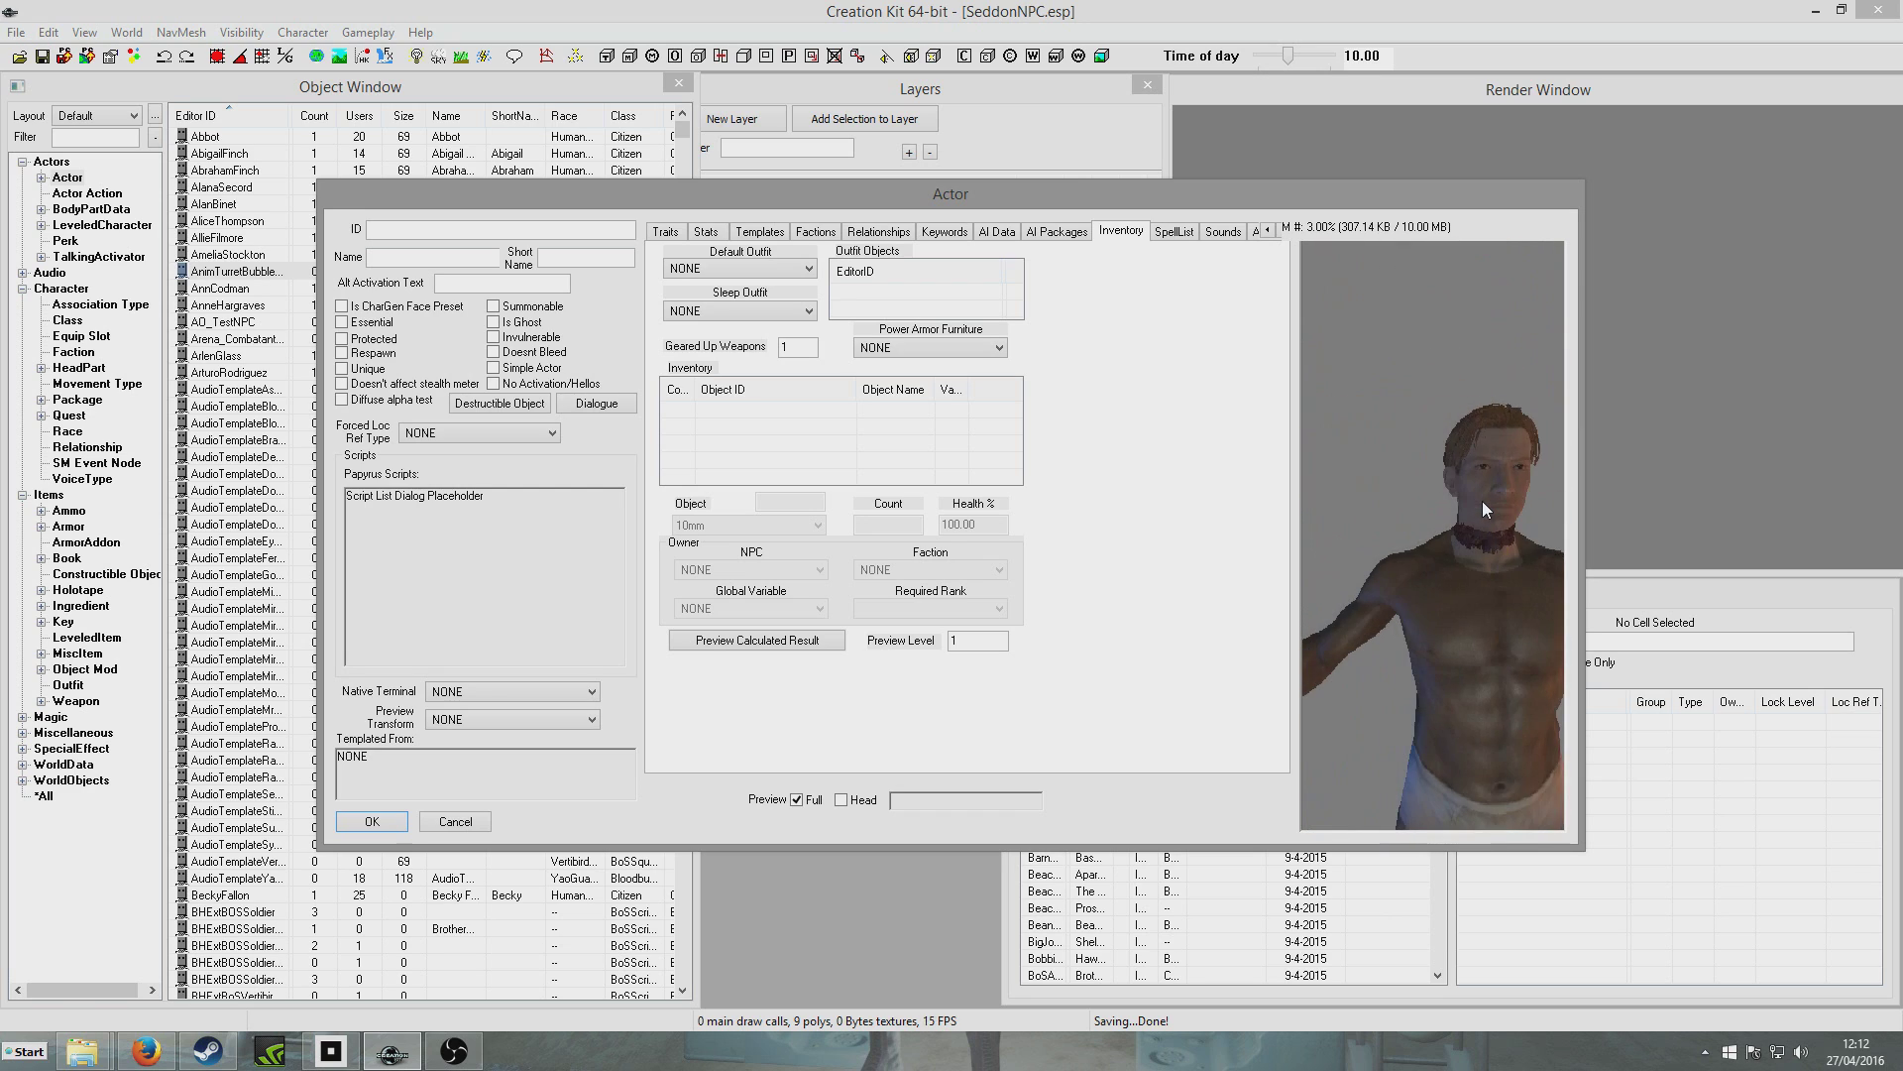
scroll(1465, 539, up, 5)
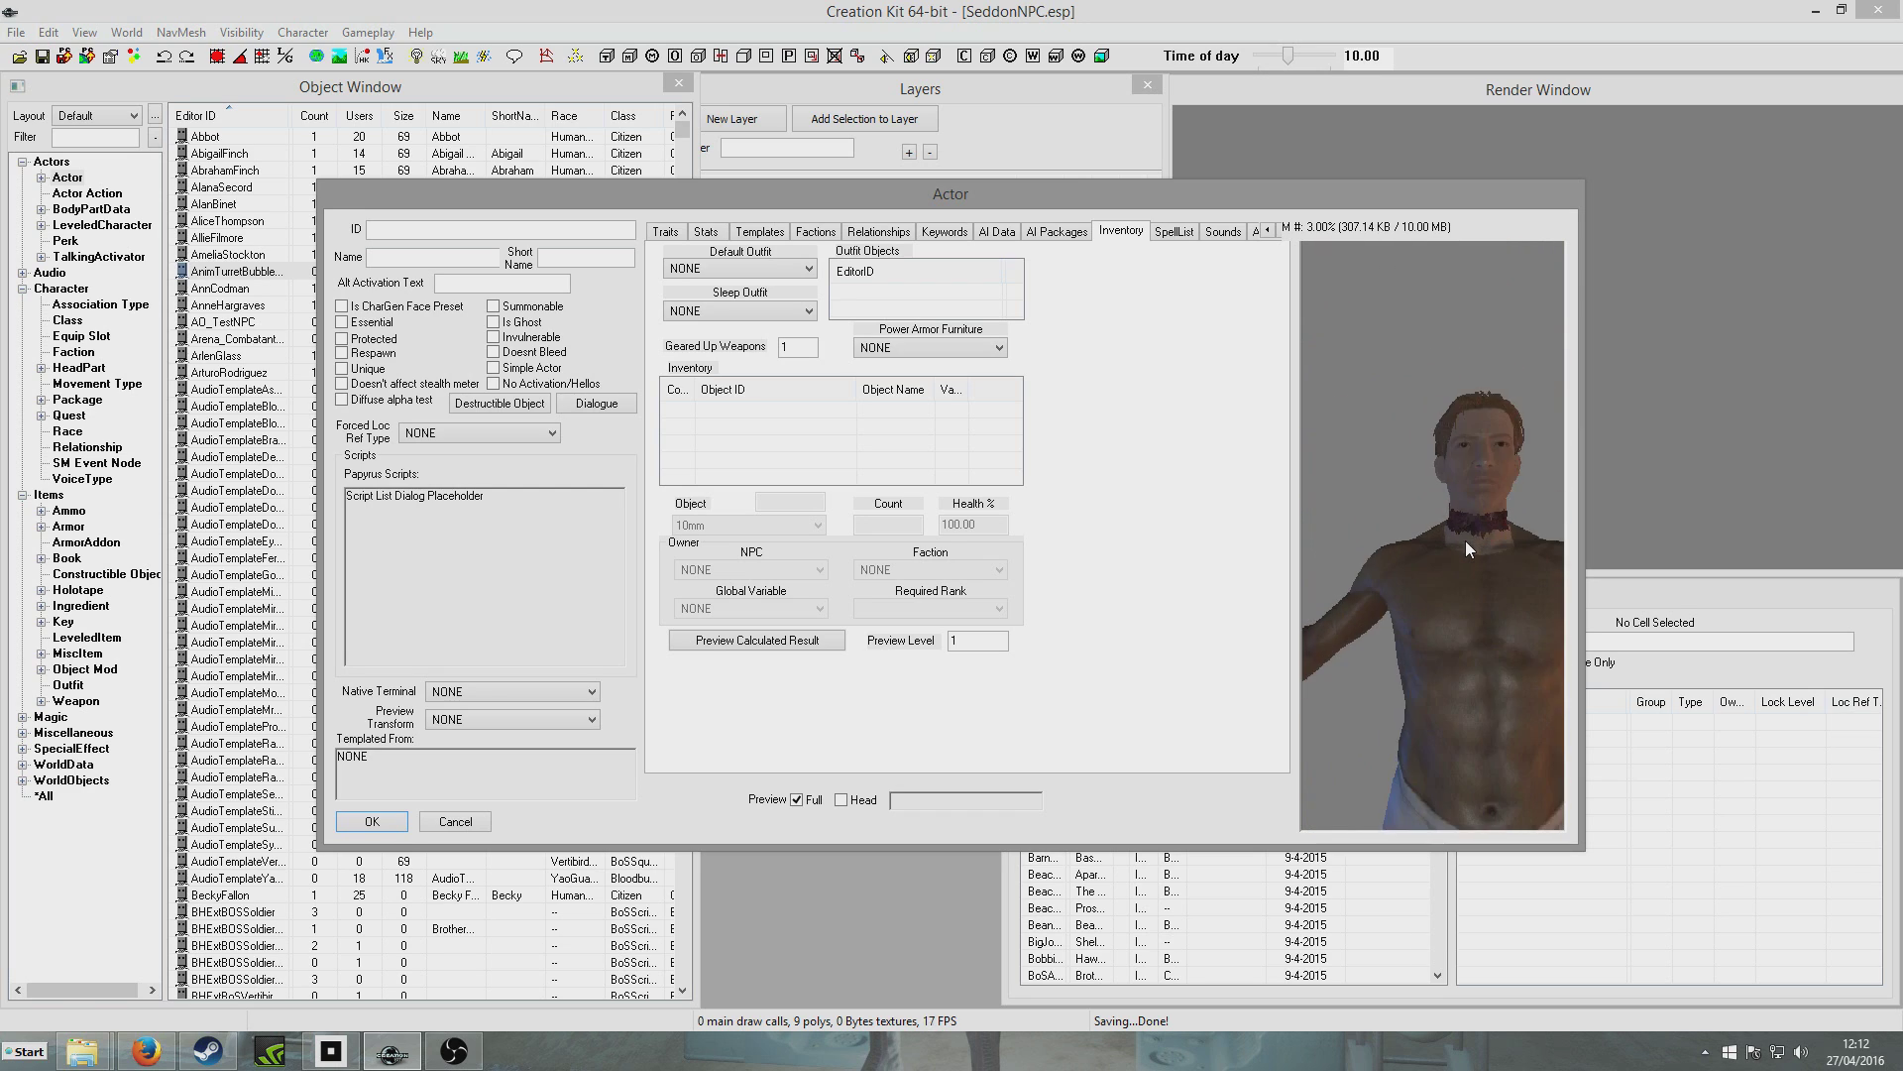
click(523, 230)
text(SeddonNPC)
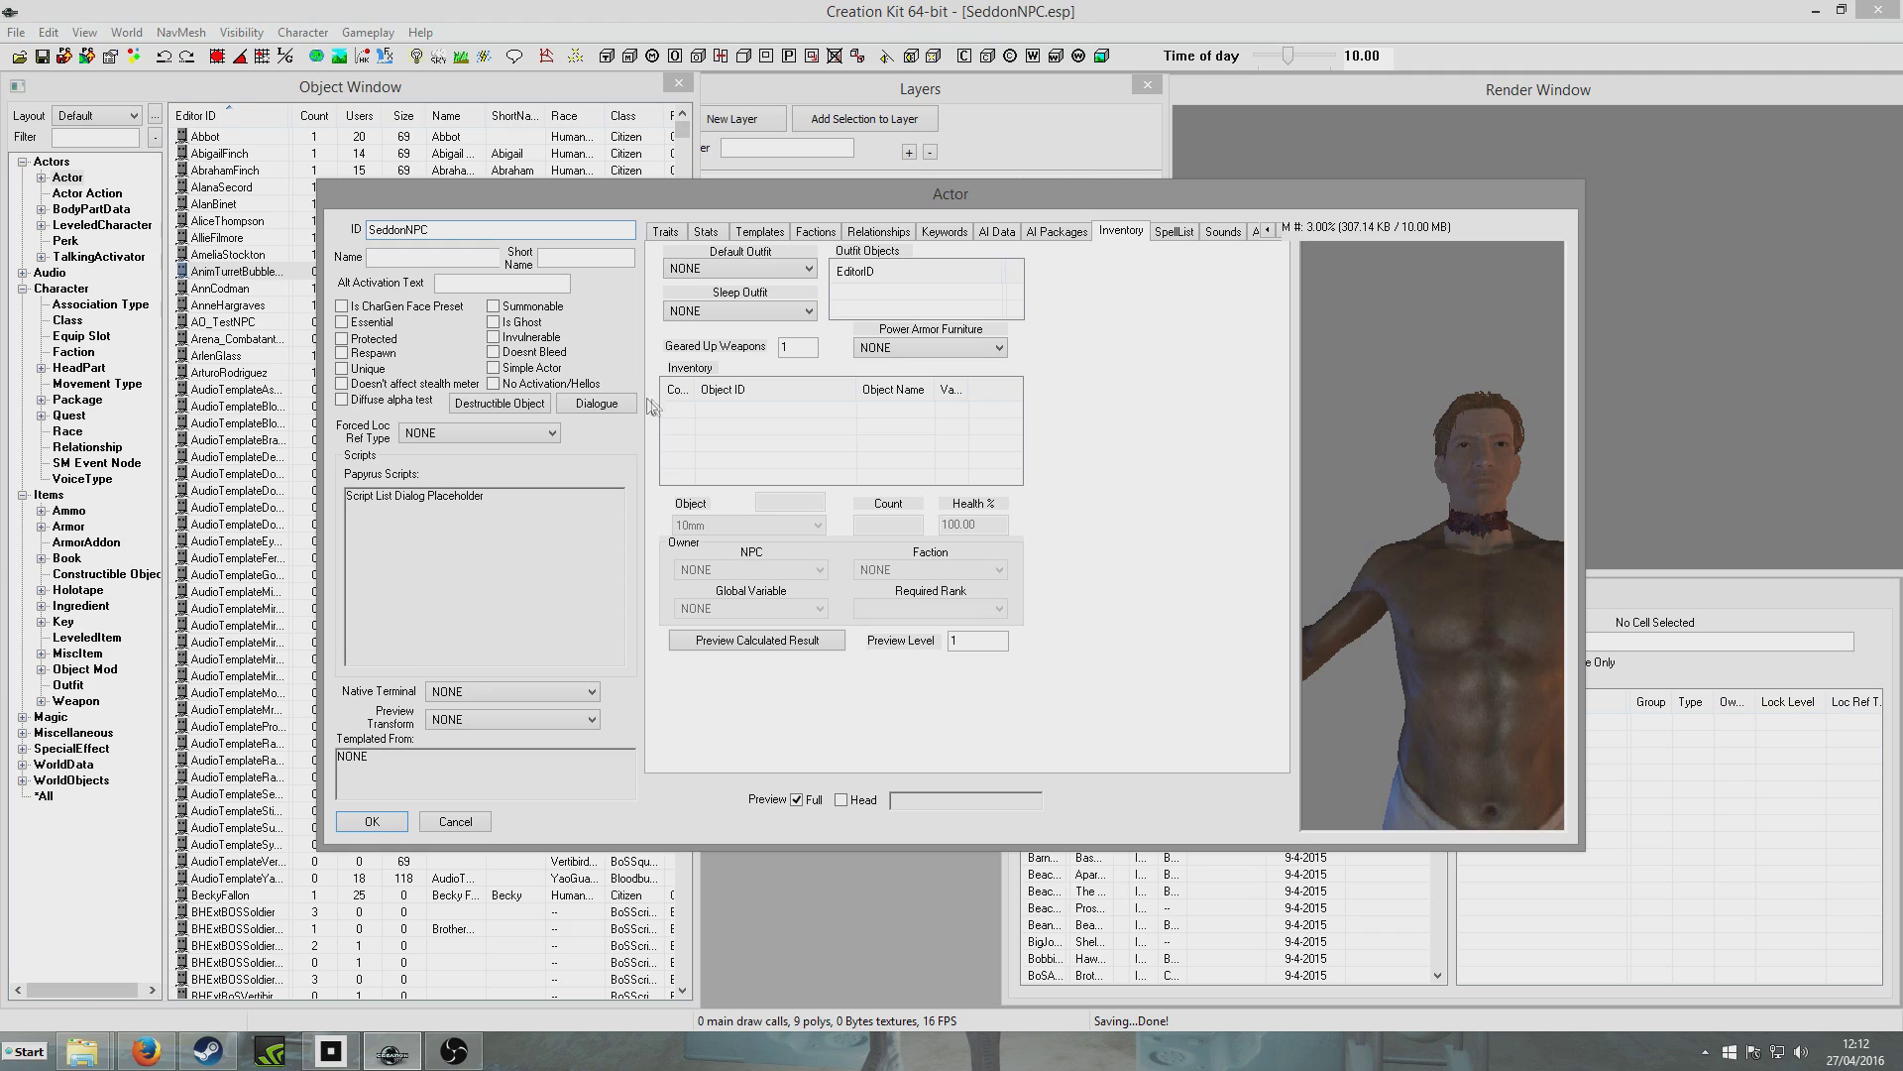
click(459, 258)
text(Seddon4)
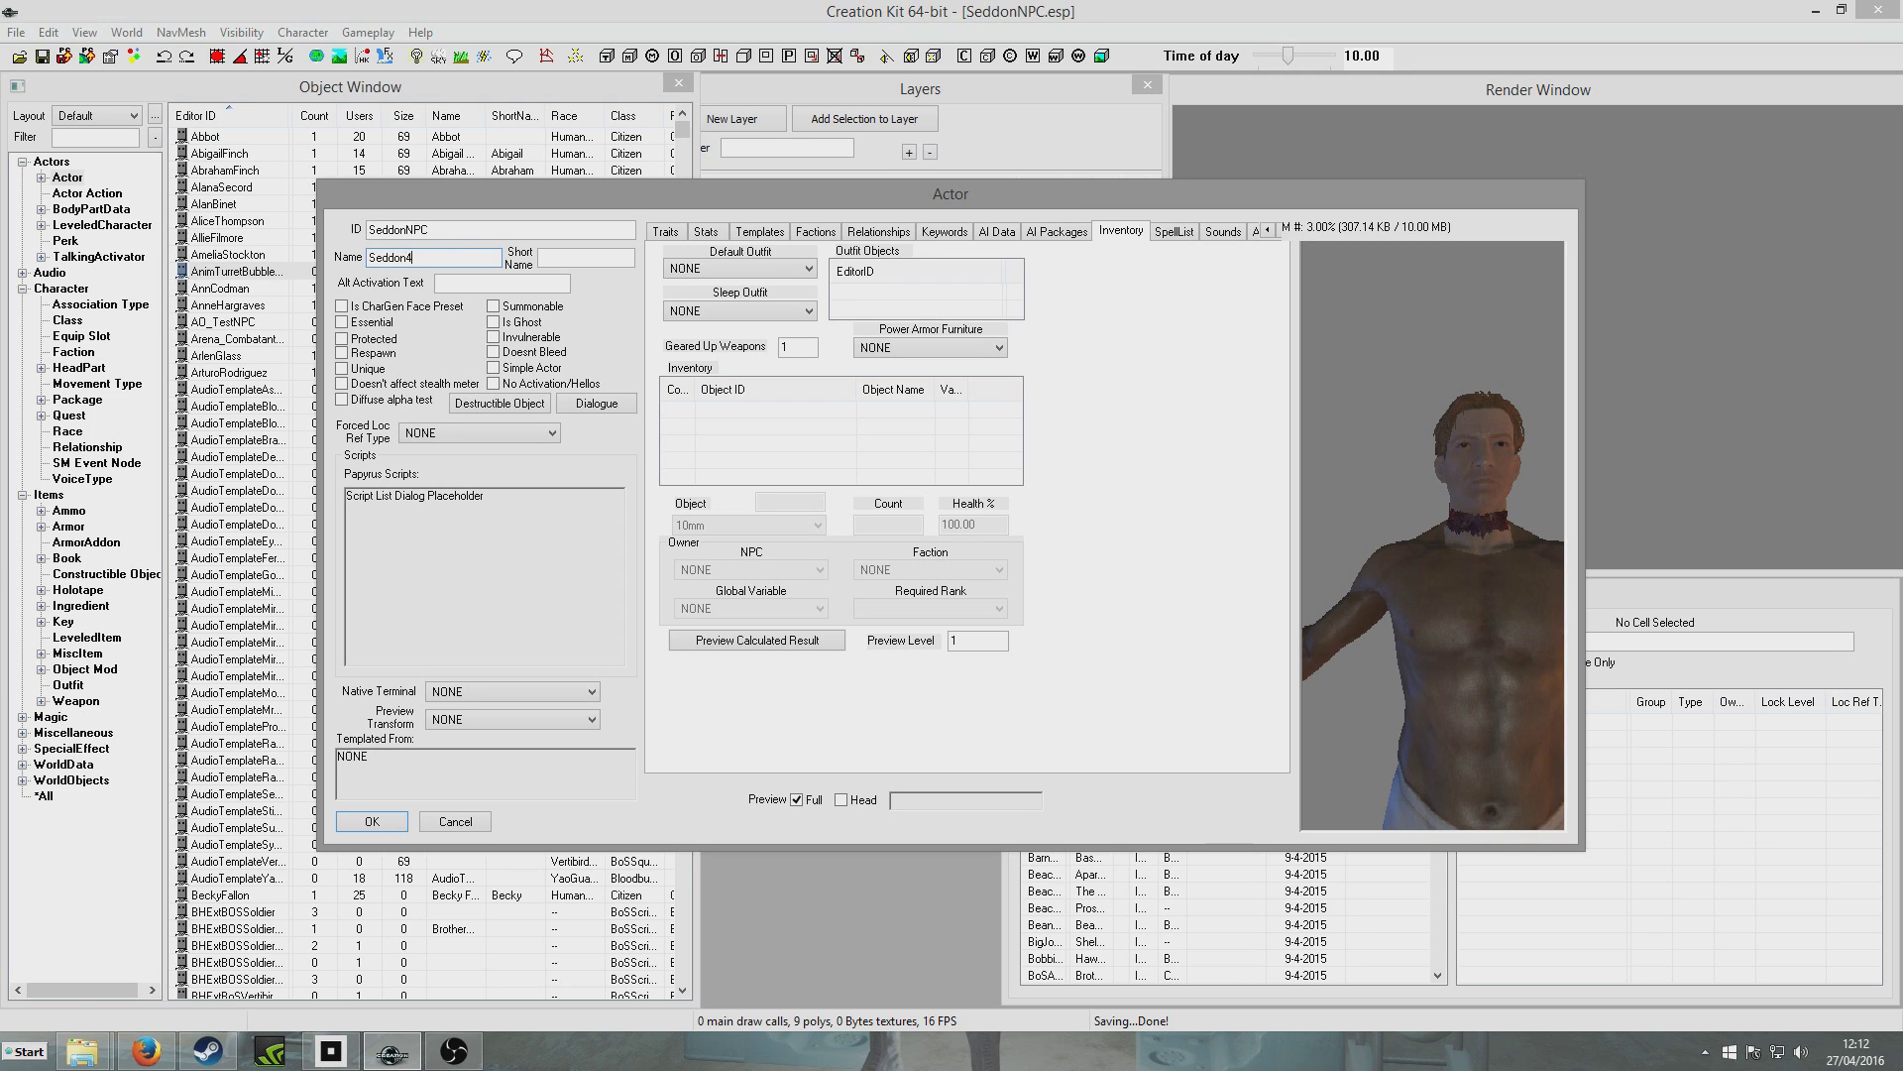
text(494)
text(Seddon)
Browse the race and skin options available in the actor's traits
click(679, 234)
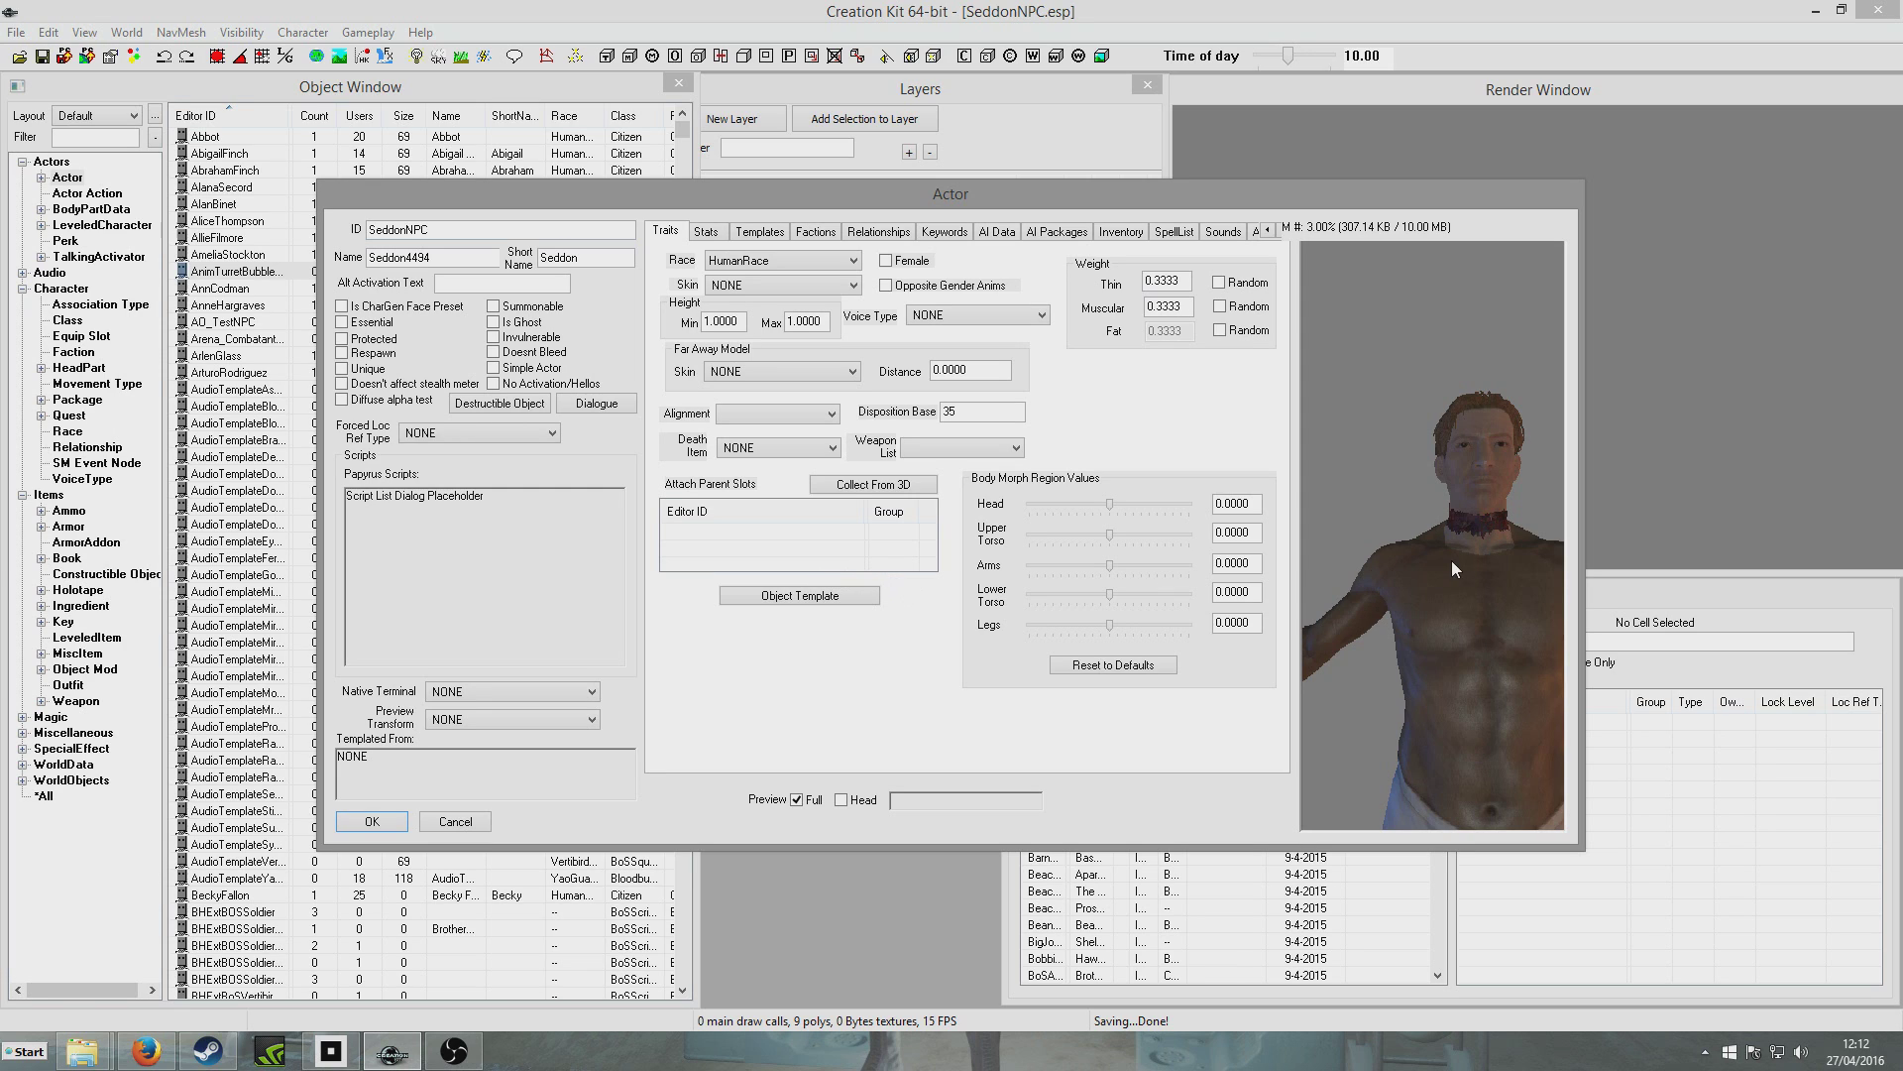
click(772, 262)
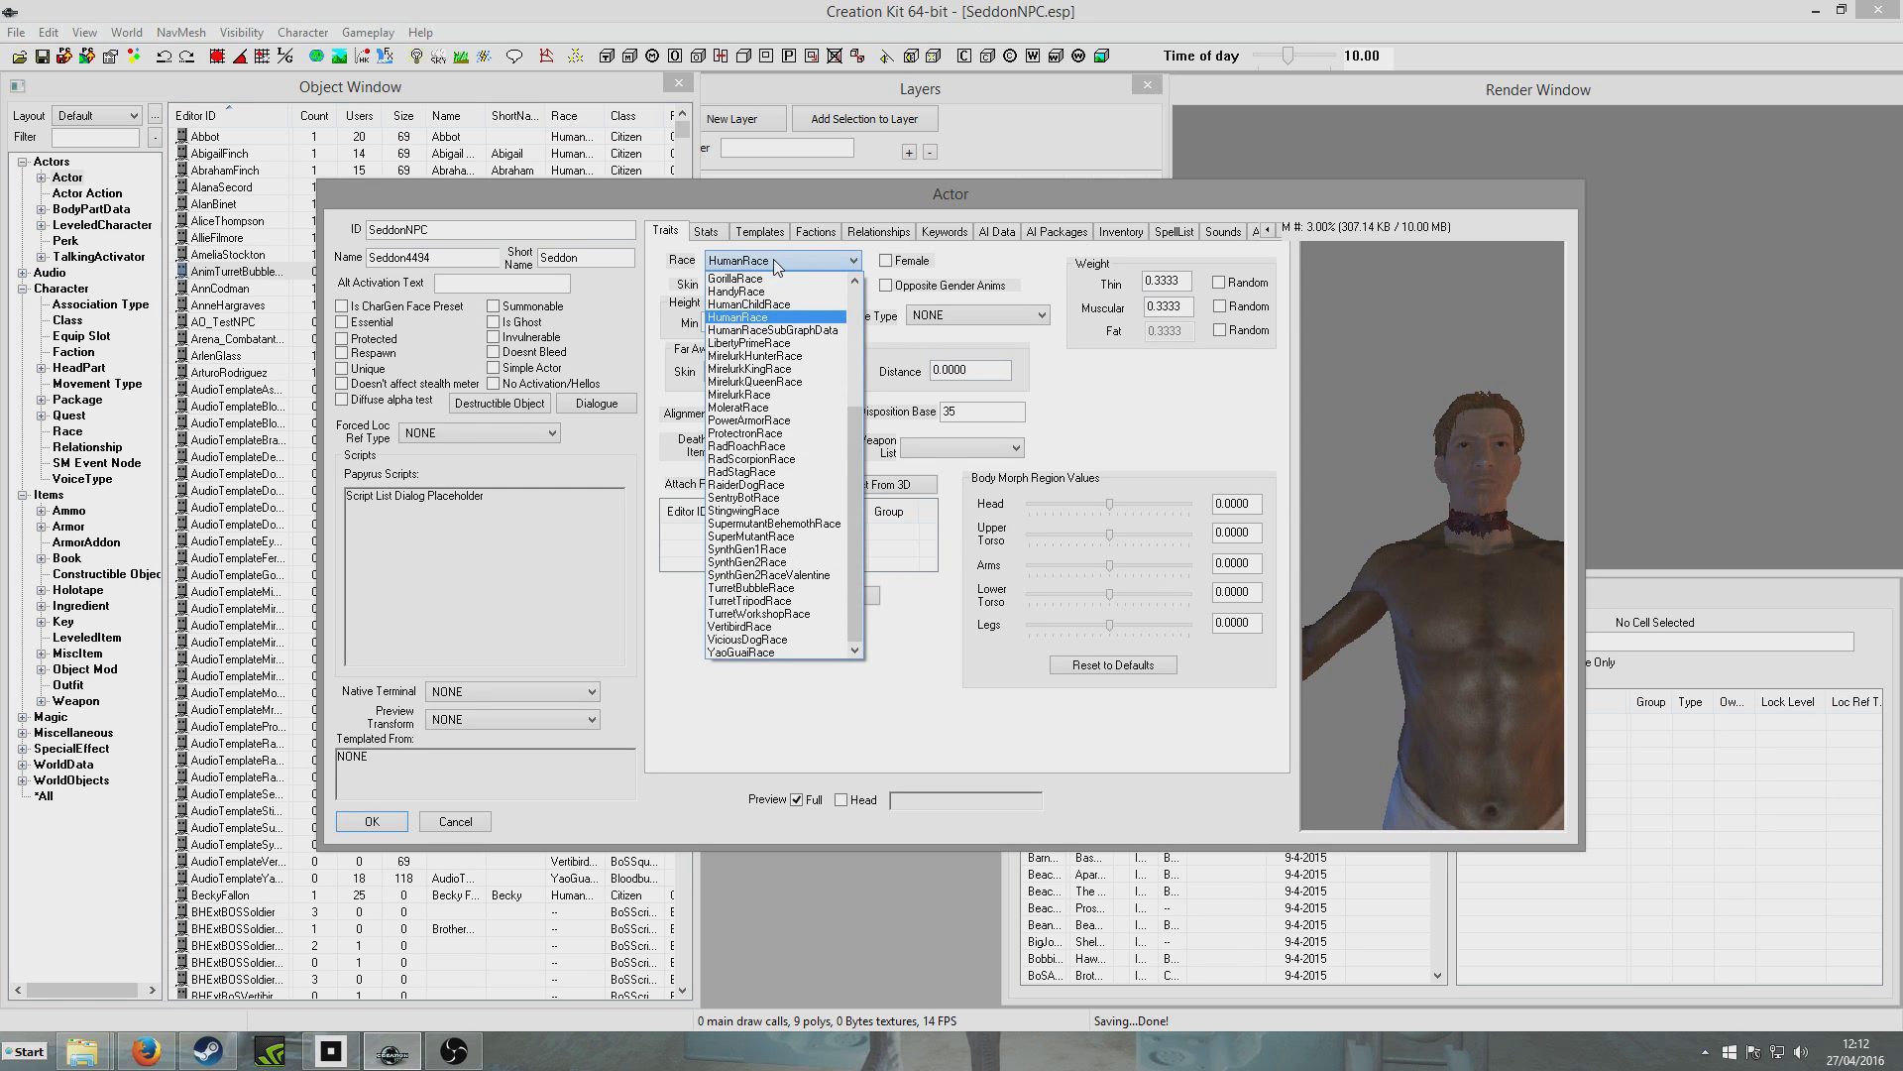
scroll(794, 479, up, 1)
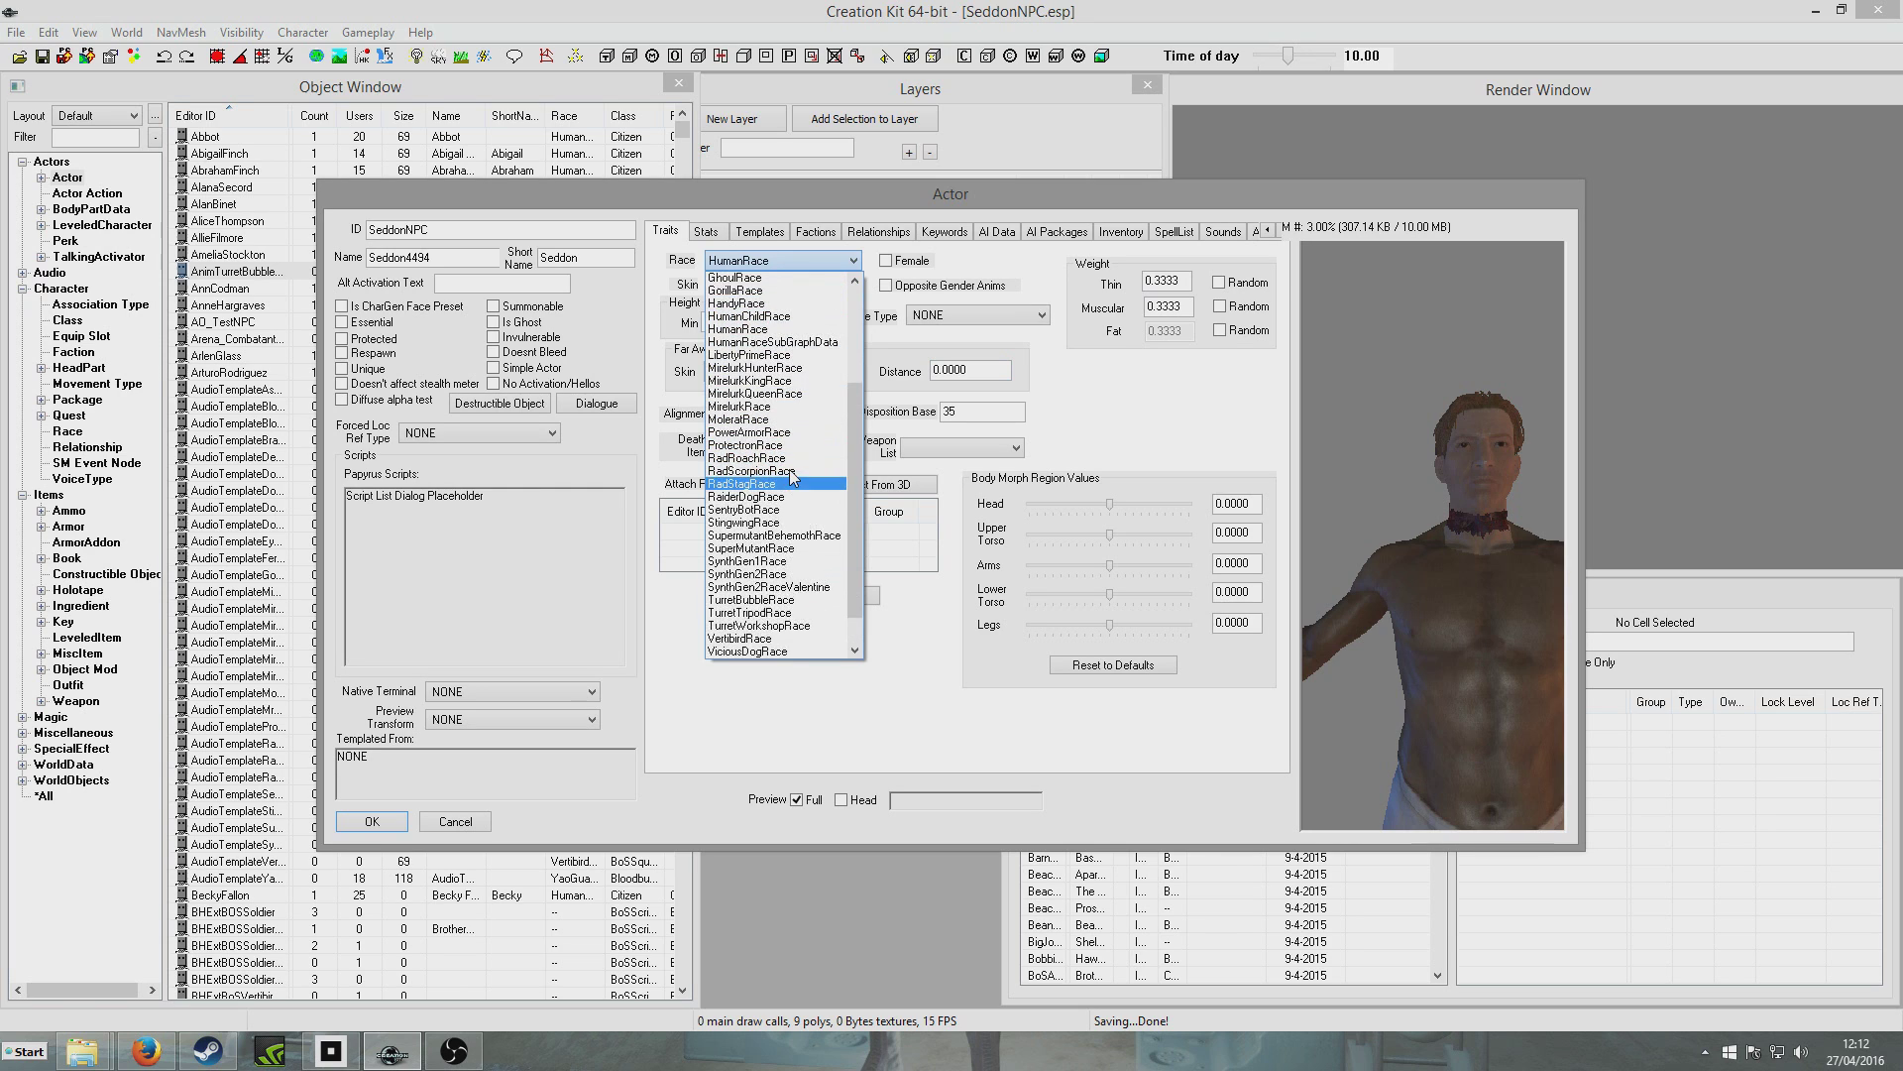
scroll(793, 479, up, 5)
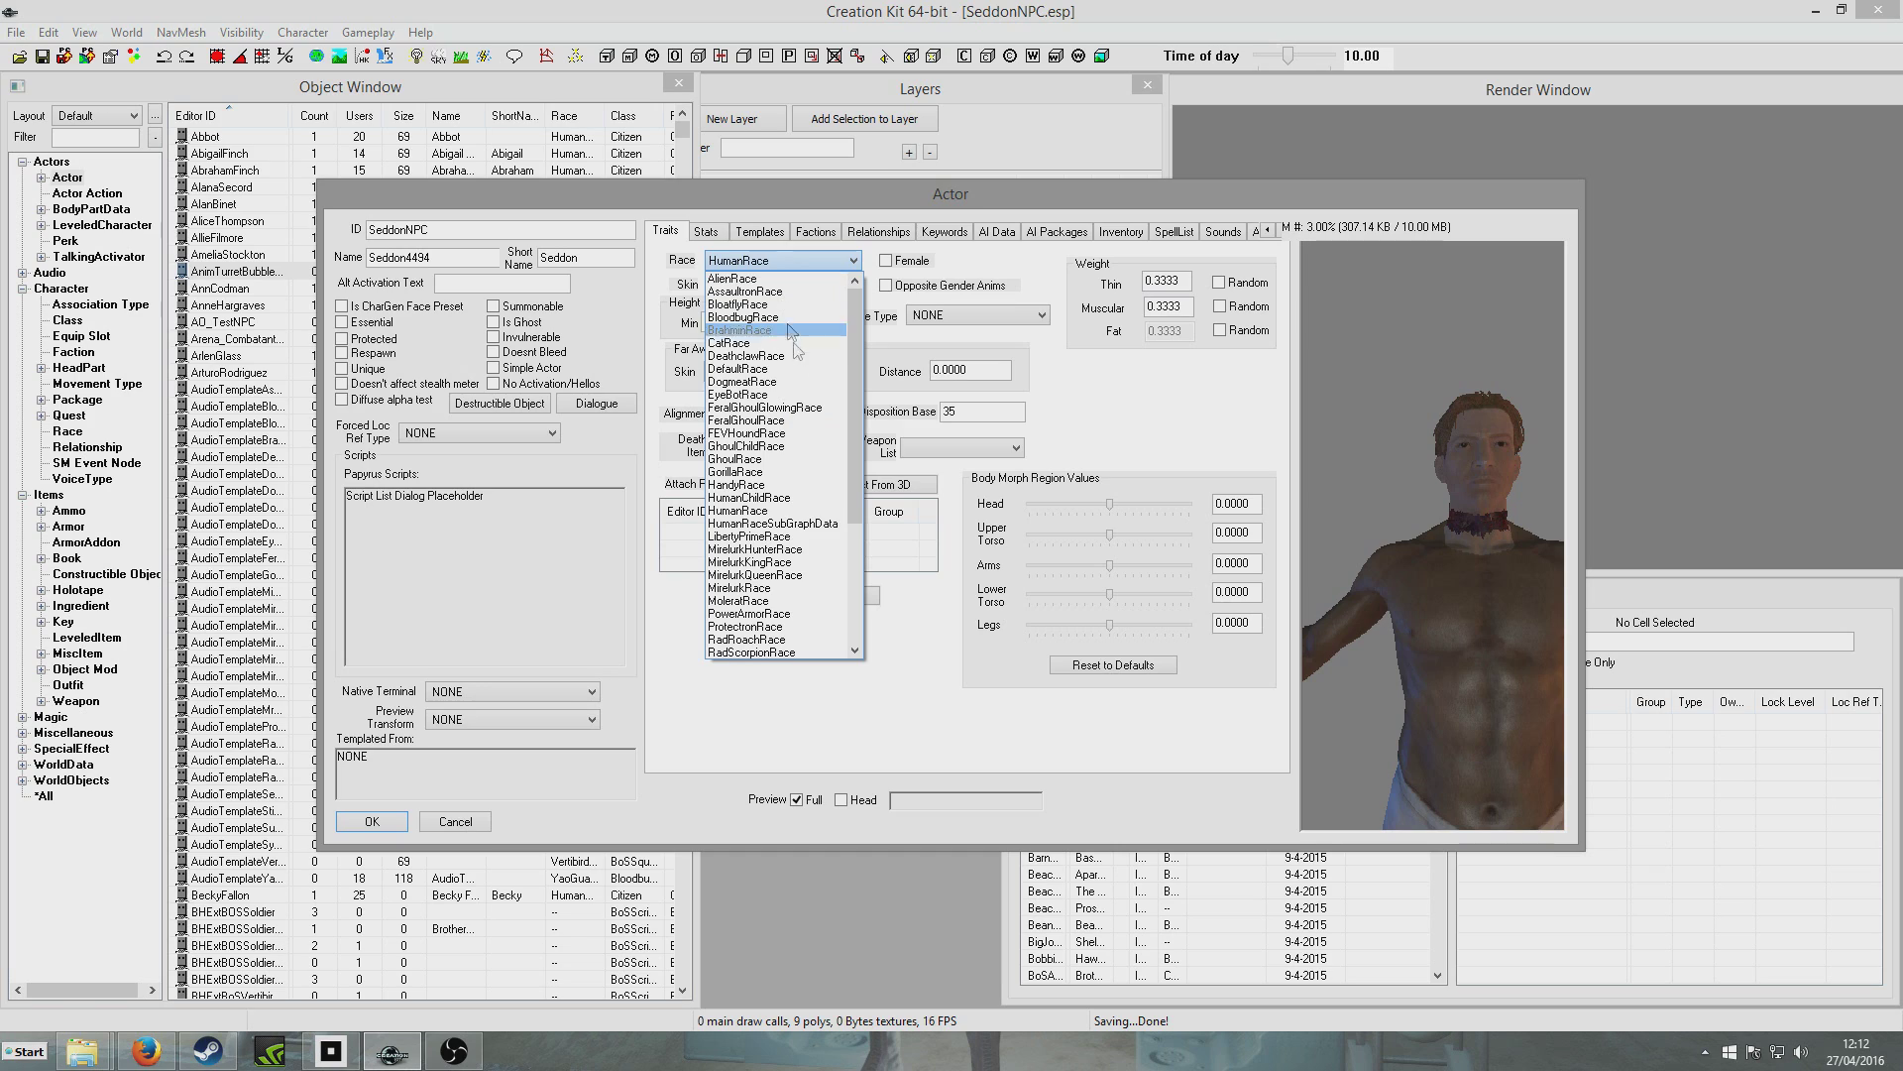
click(794, 260)
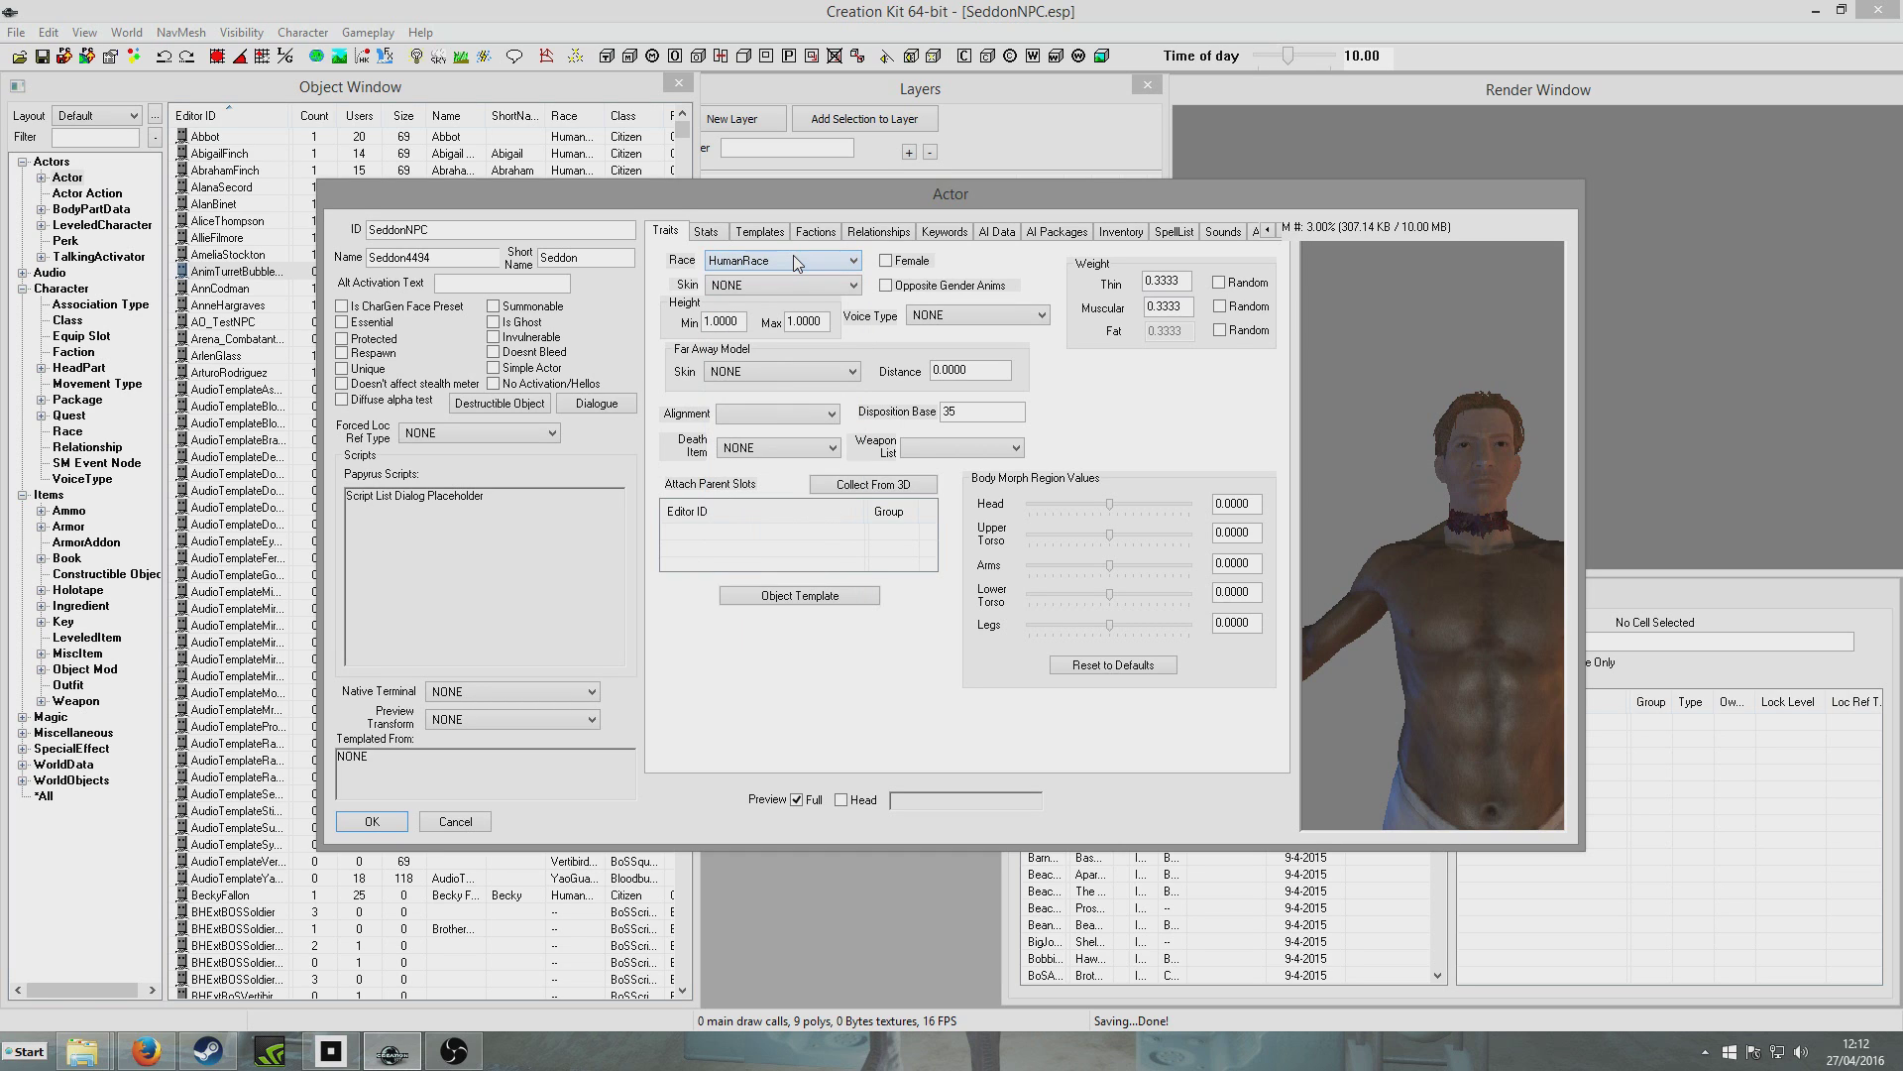
click(805, 285)
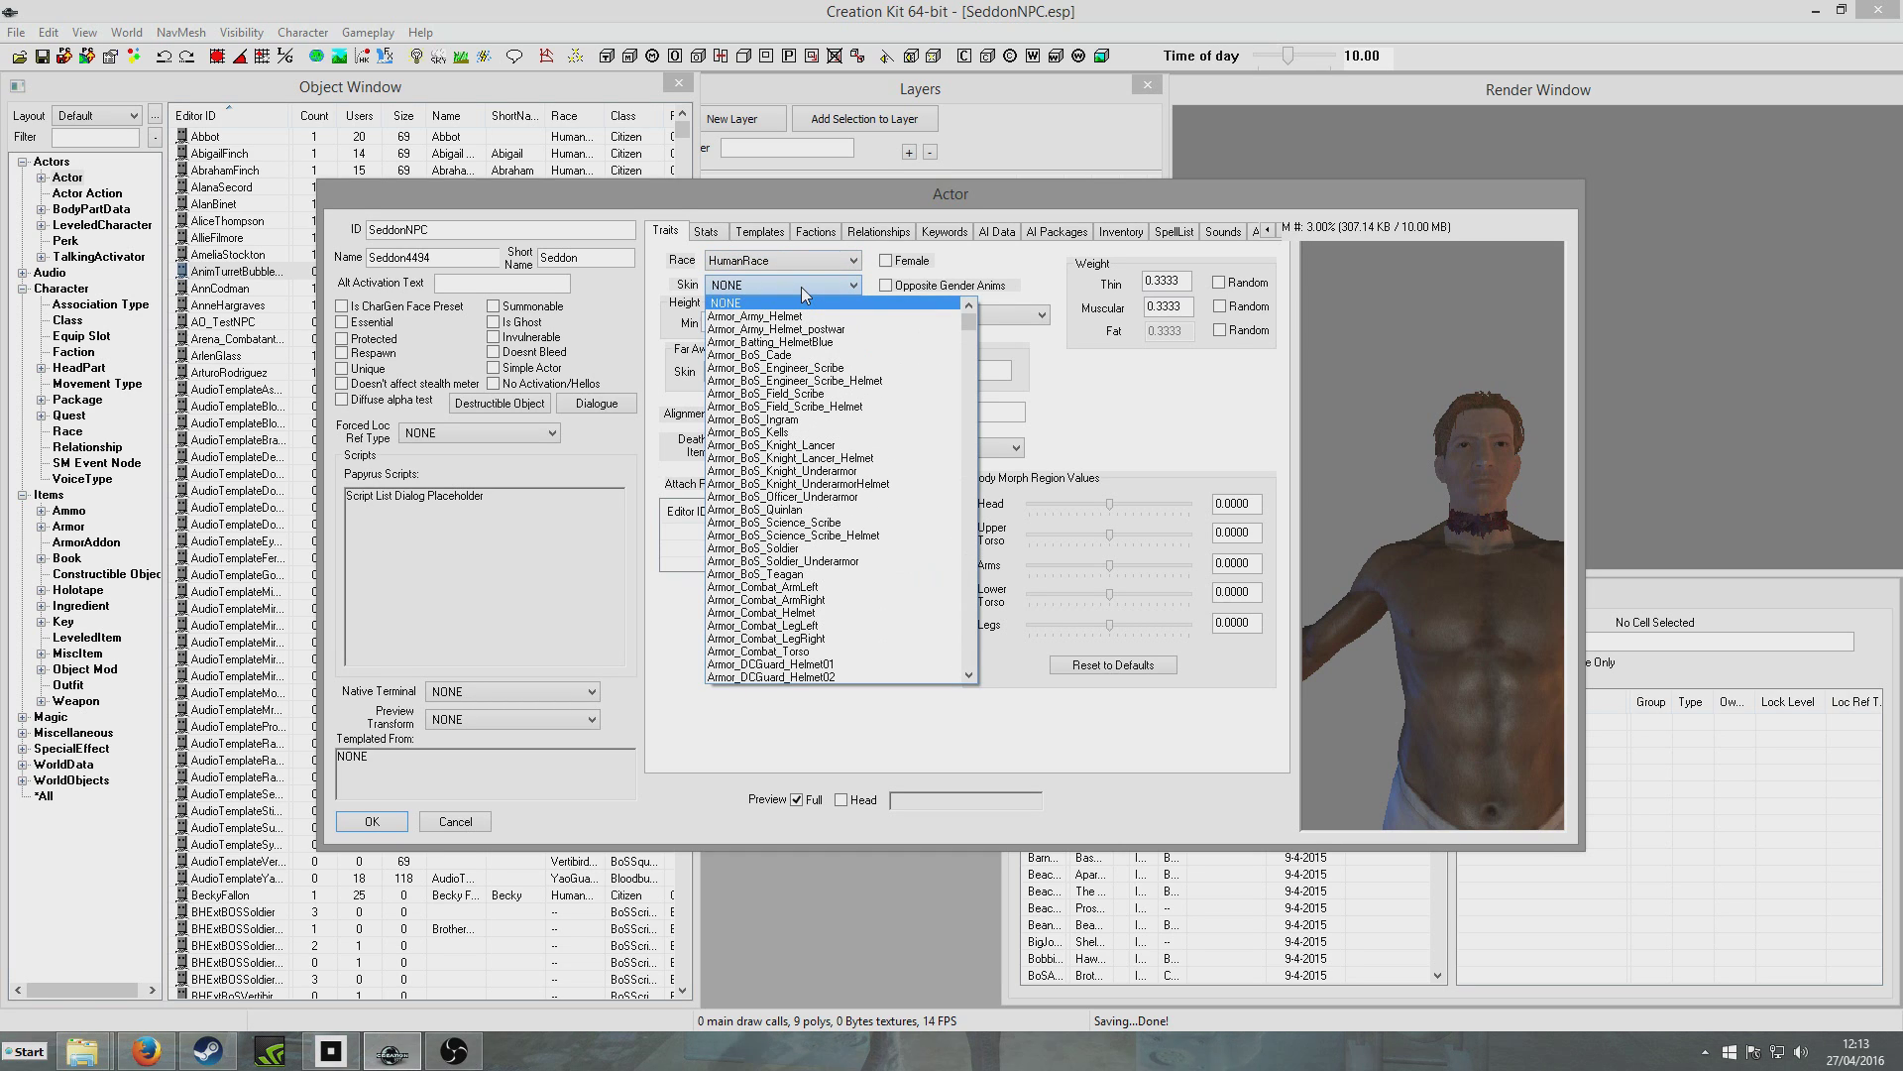
click(805, 294)
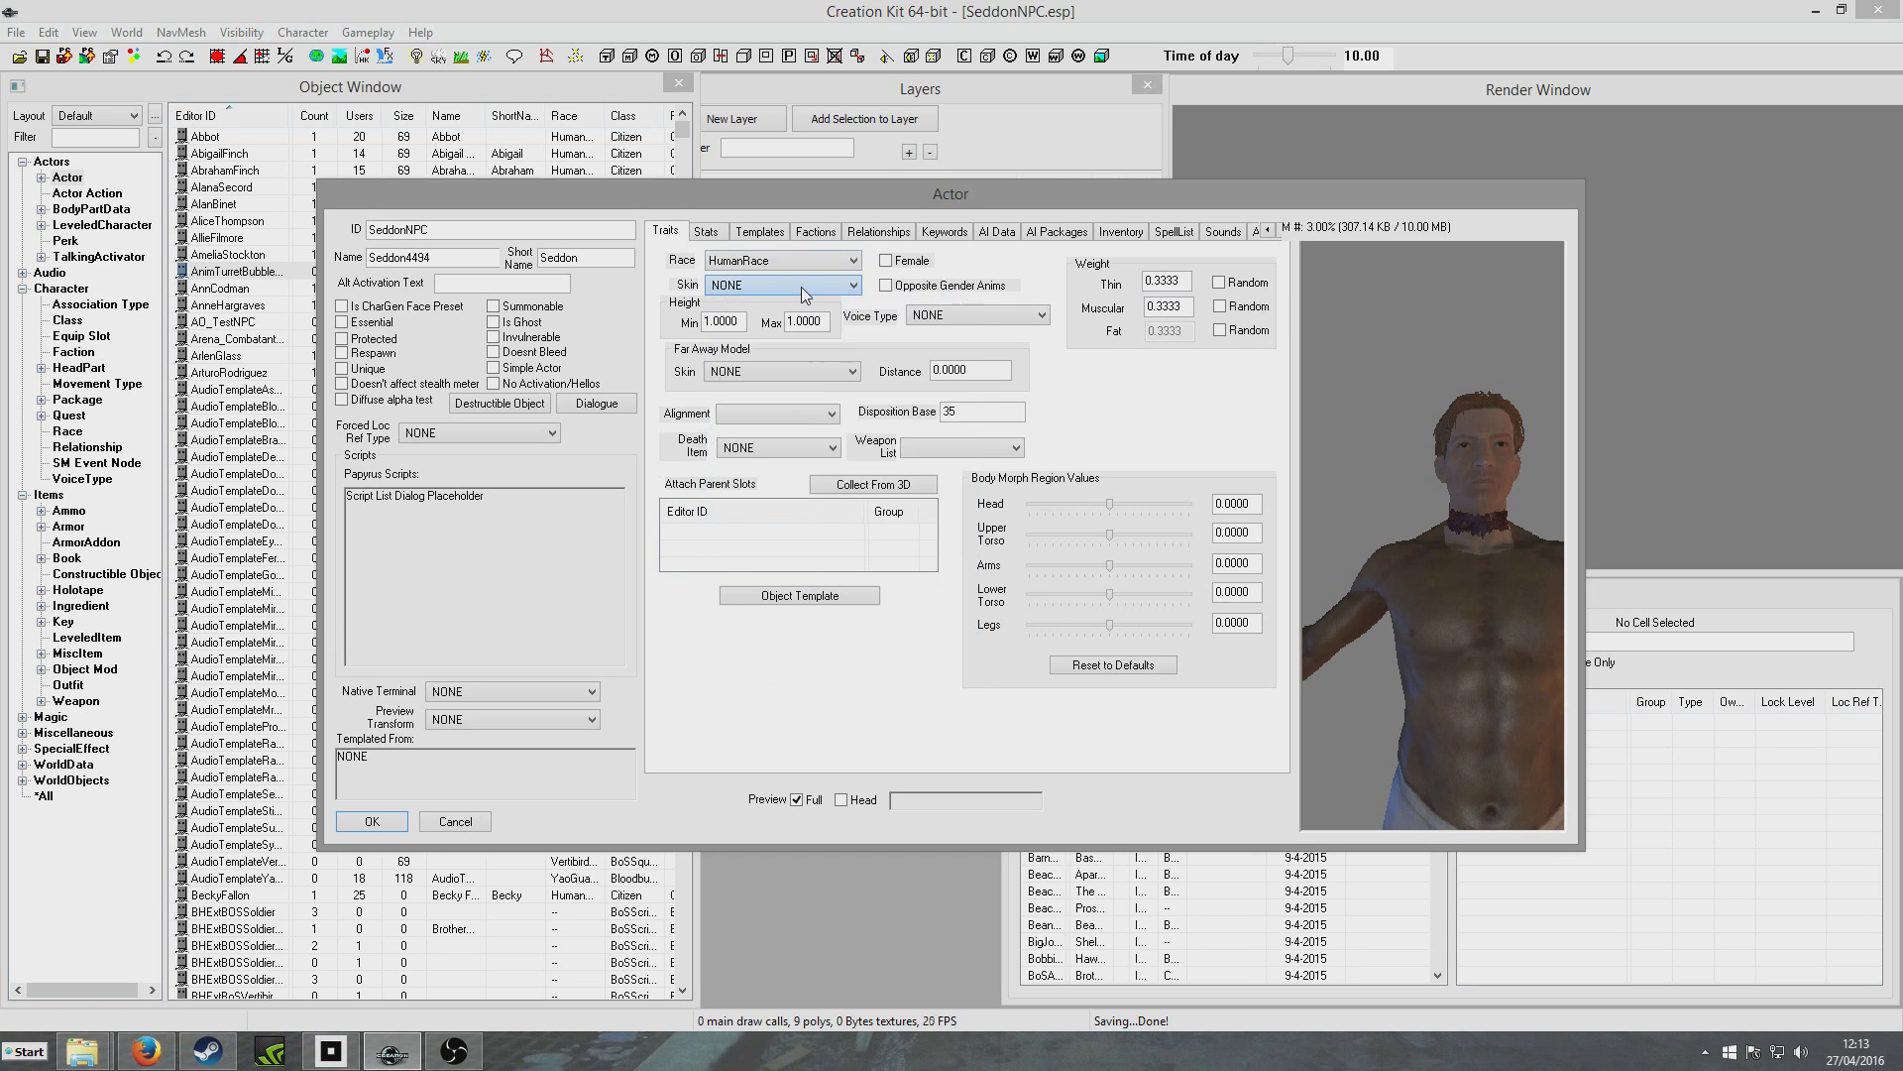
Set the actor's voice type to MaleEvenToned
click(960, 319)
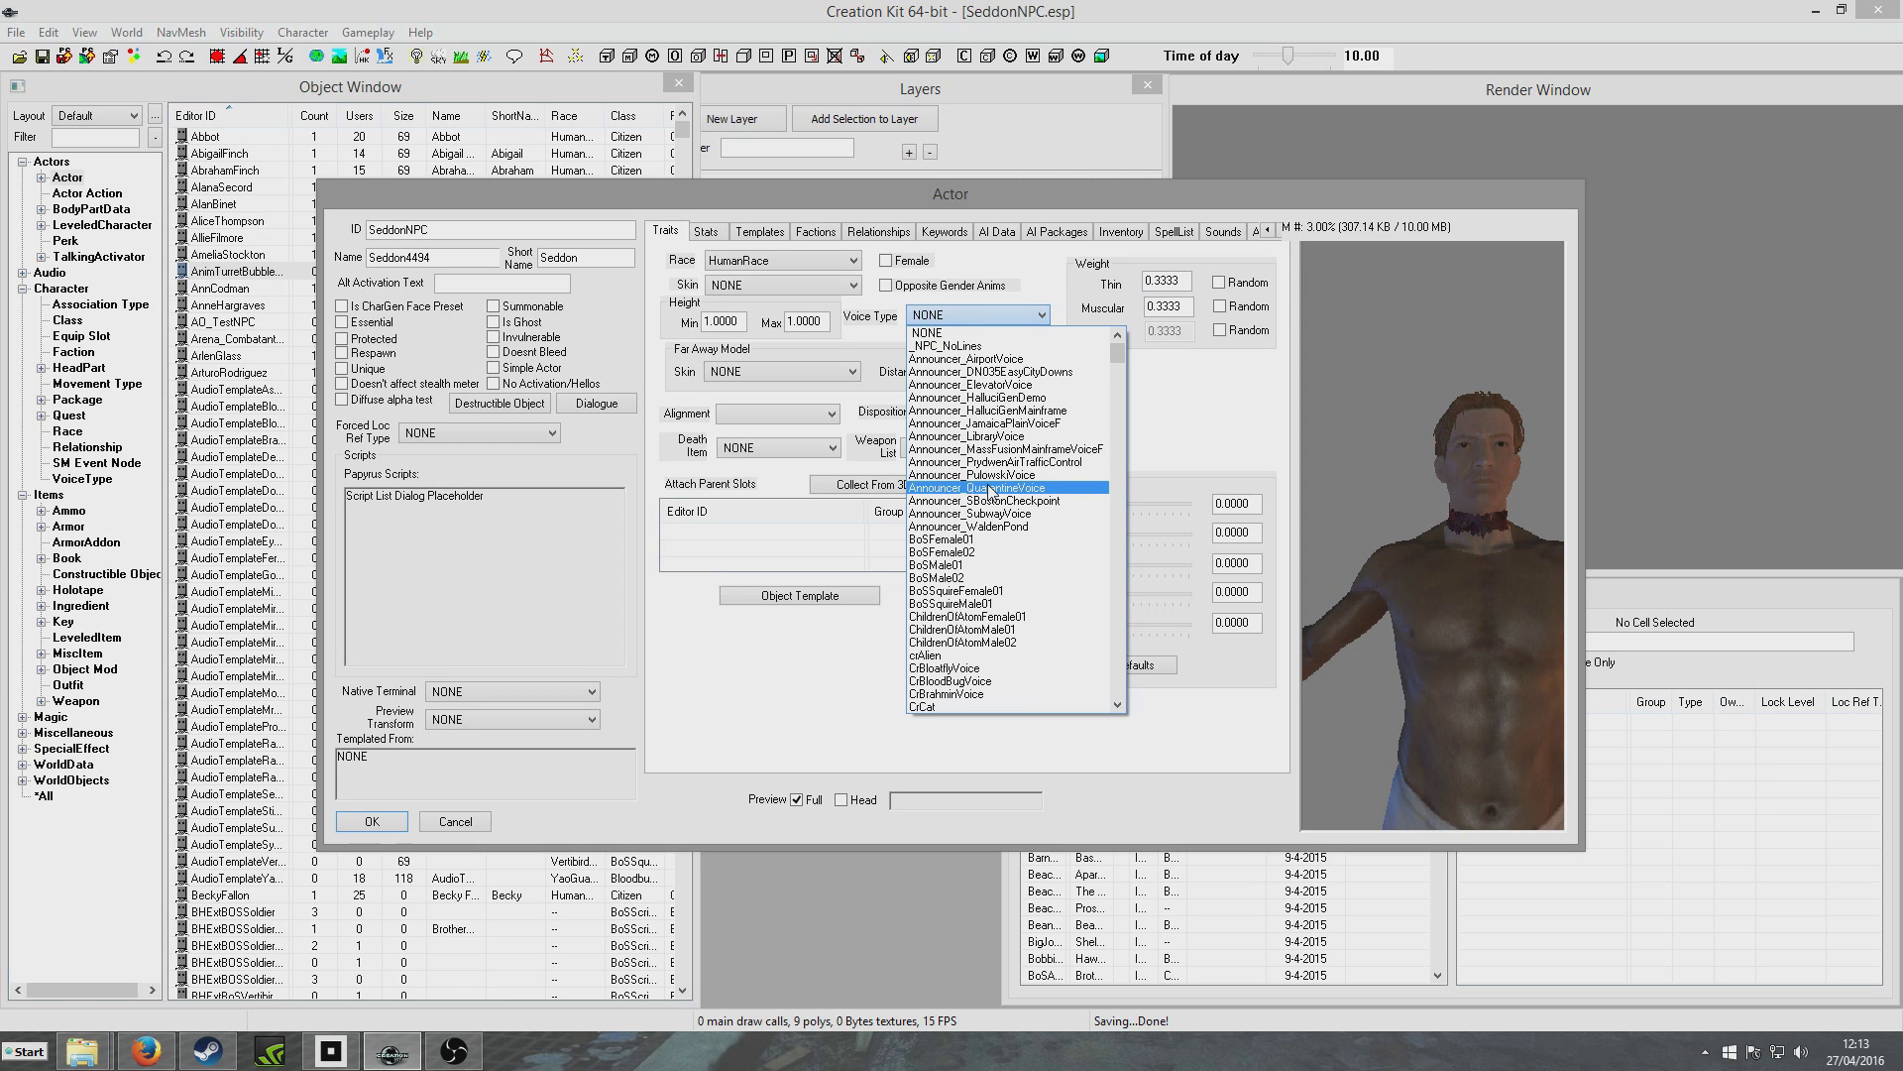
key(m)
scroll(990, 489, down, 1)
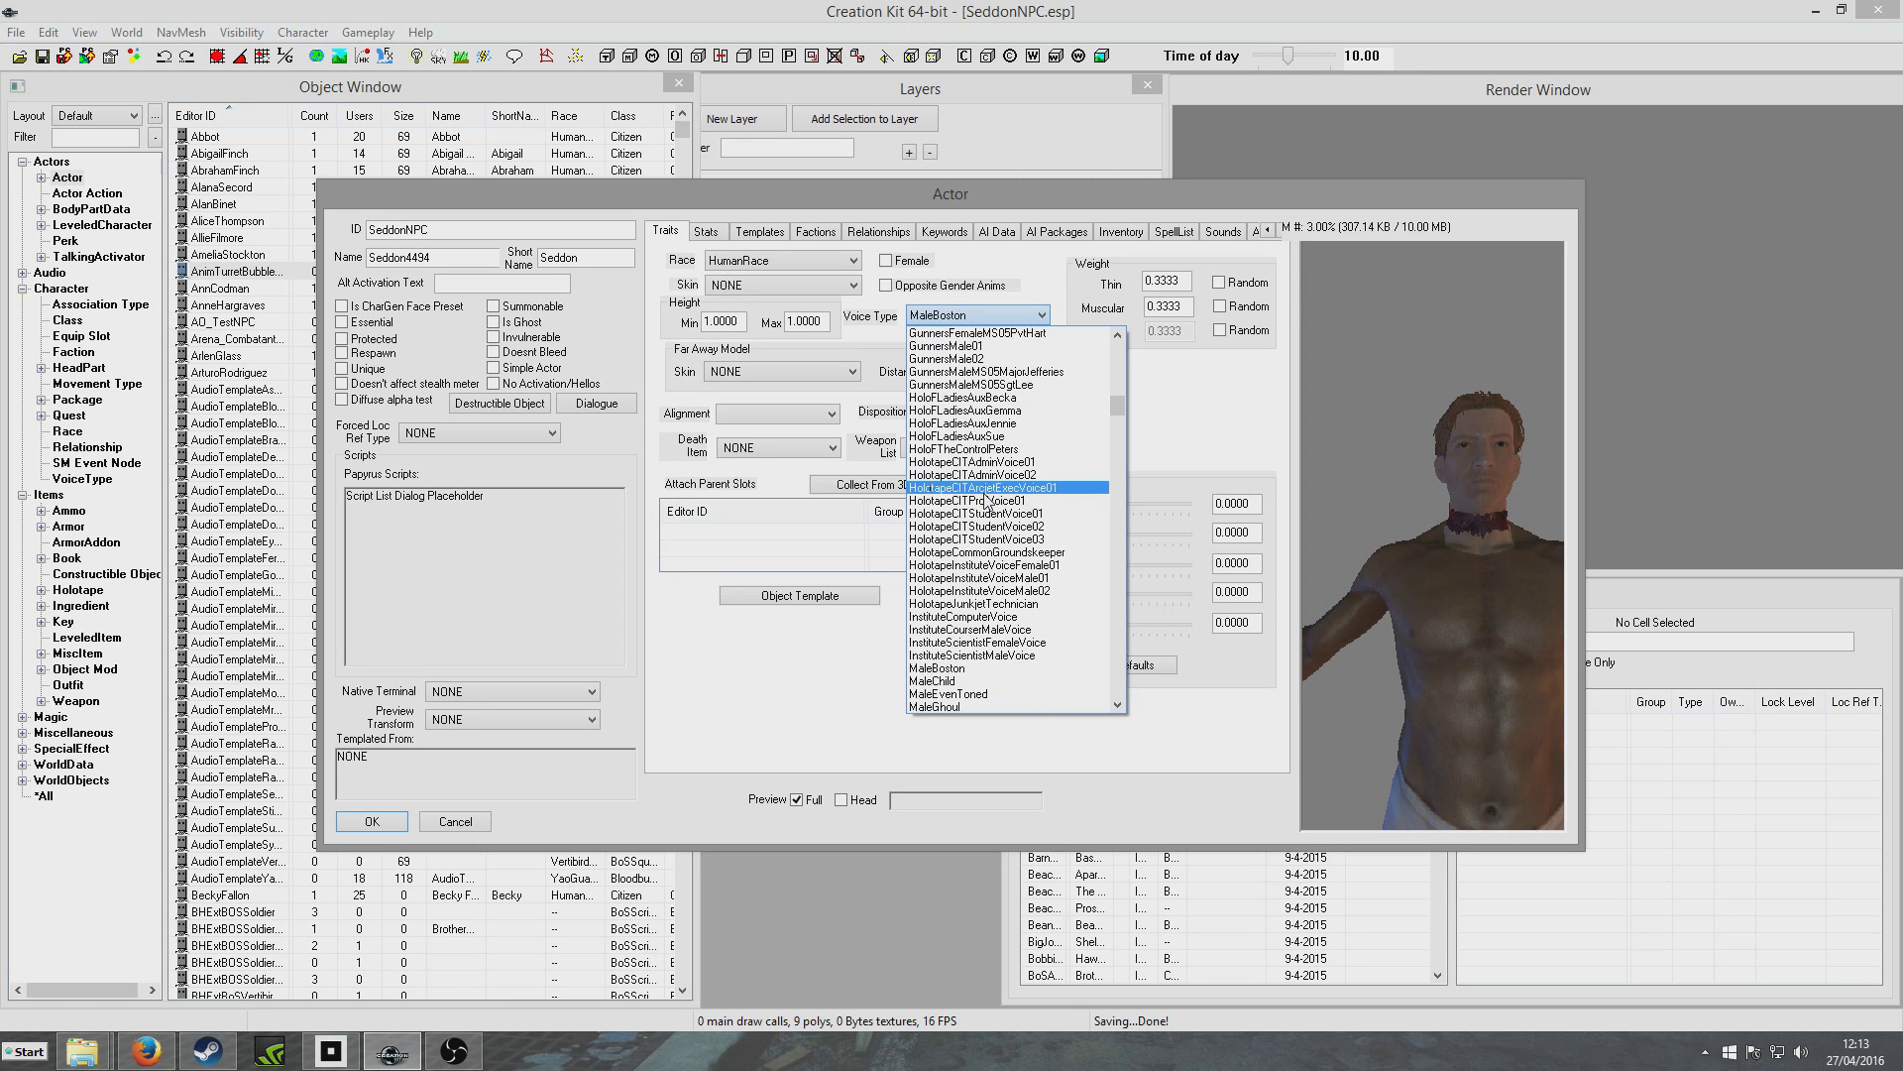
click(1023, 694)
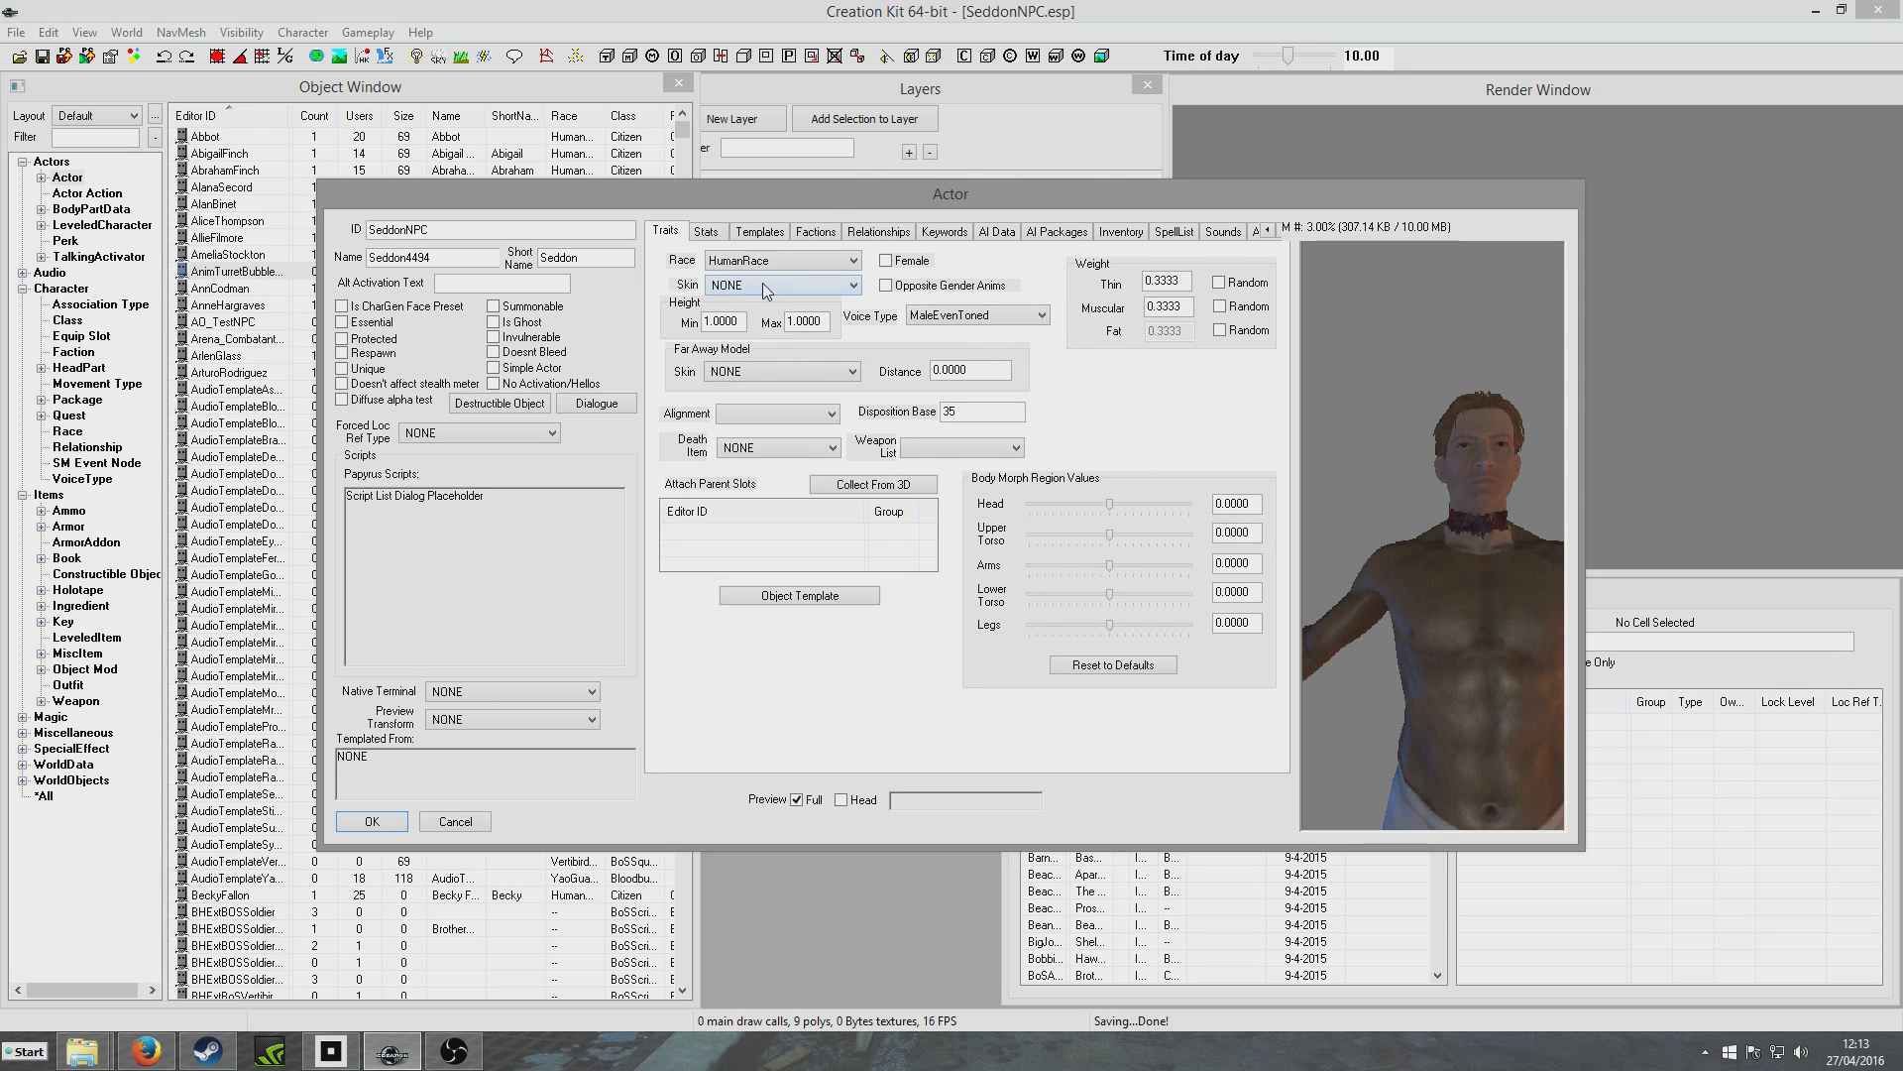
Enable PC Level Mult in the actor's stats and set the XP Value Offset to 10
drag(1461, 532, 1400, 537)
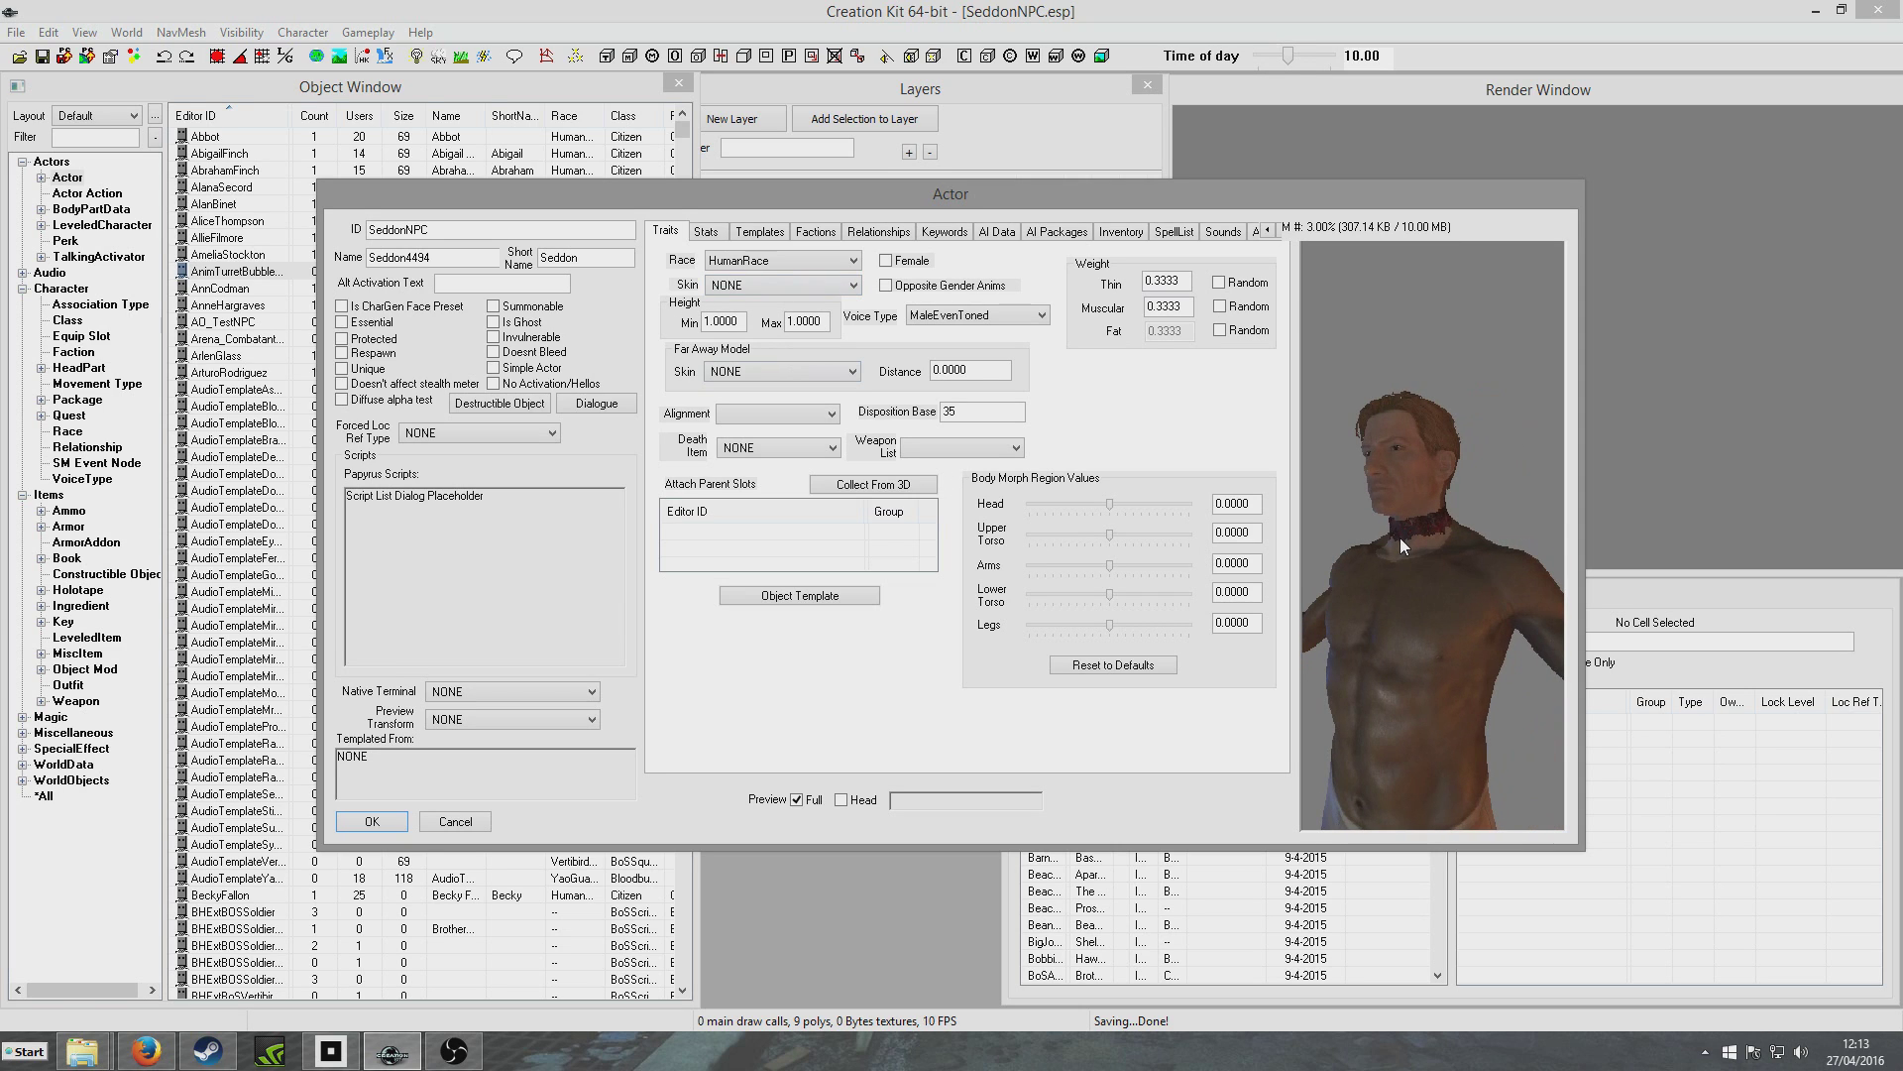
click(706, 231)
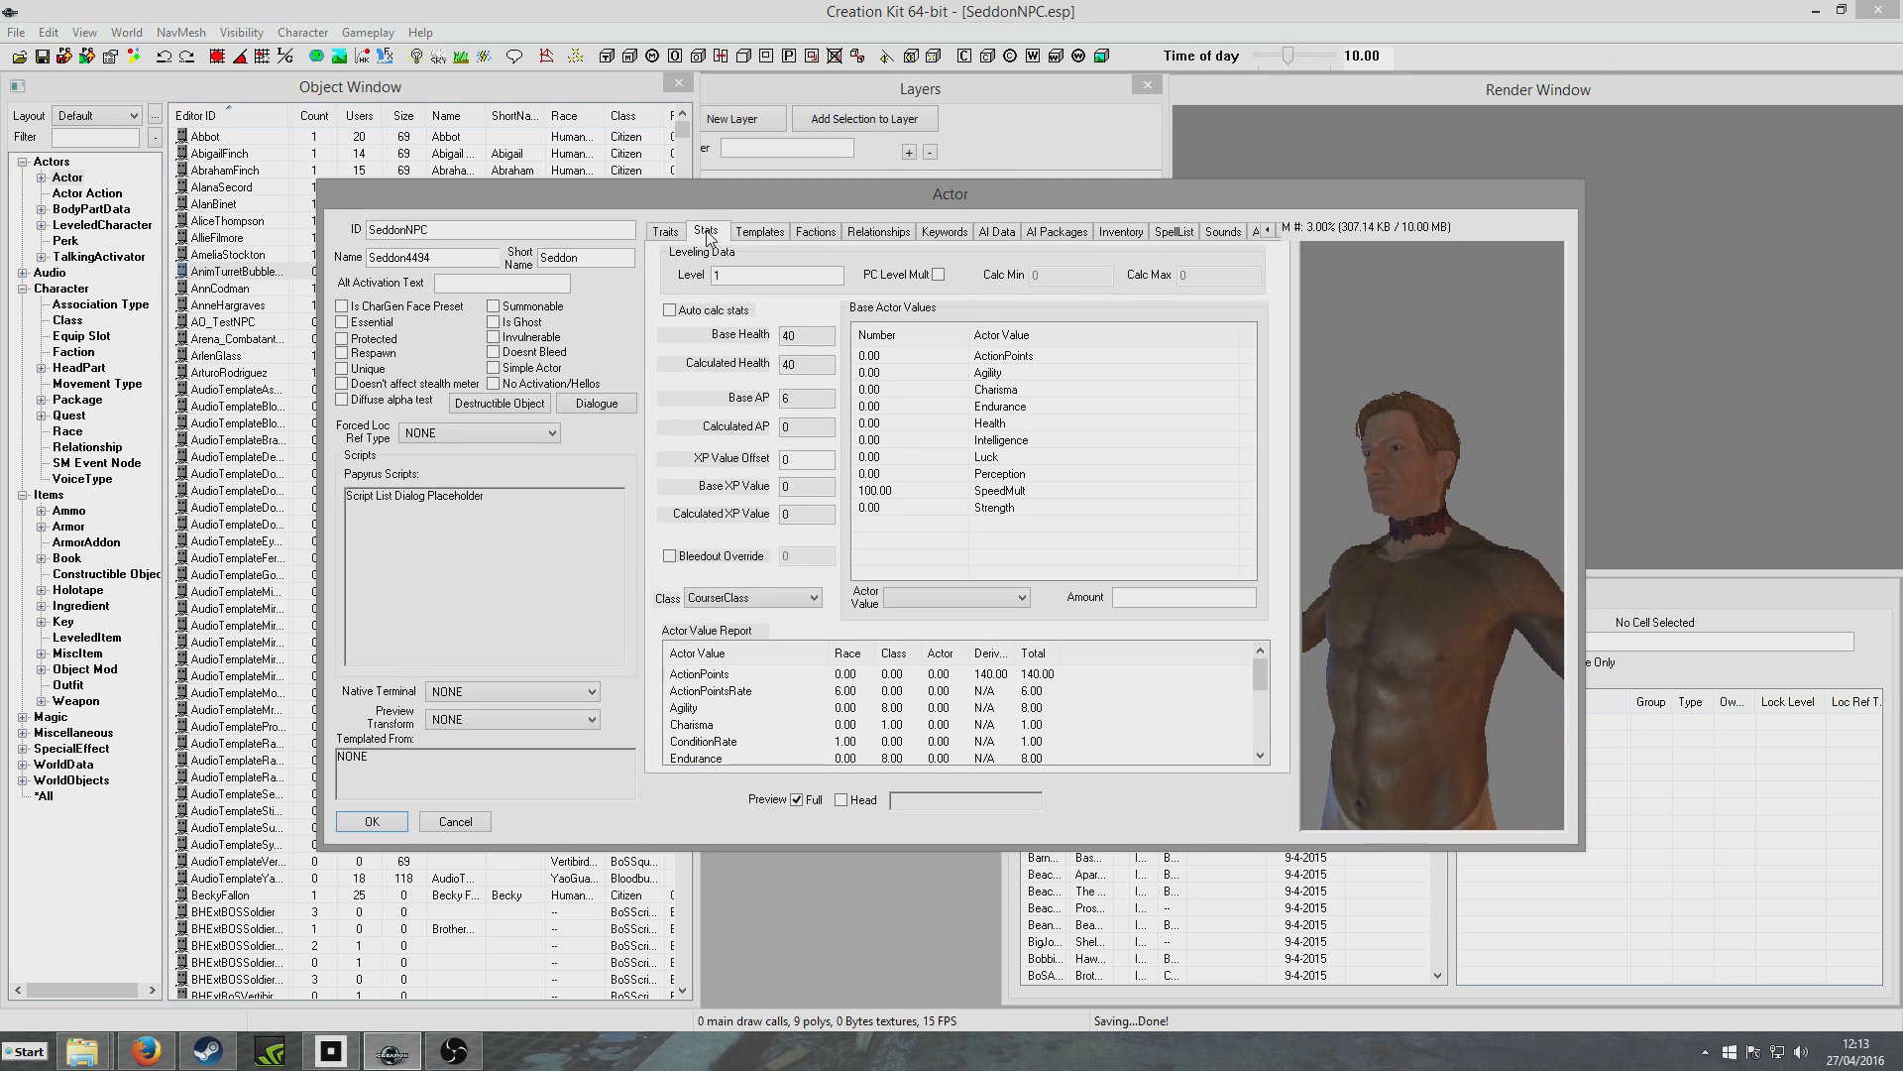
drag(1402, 627, 1460, 640)
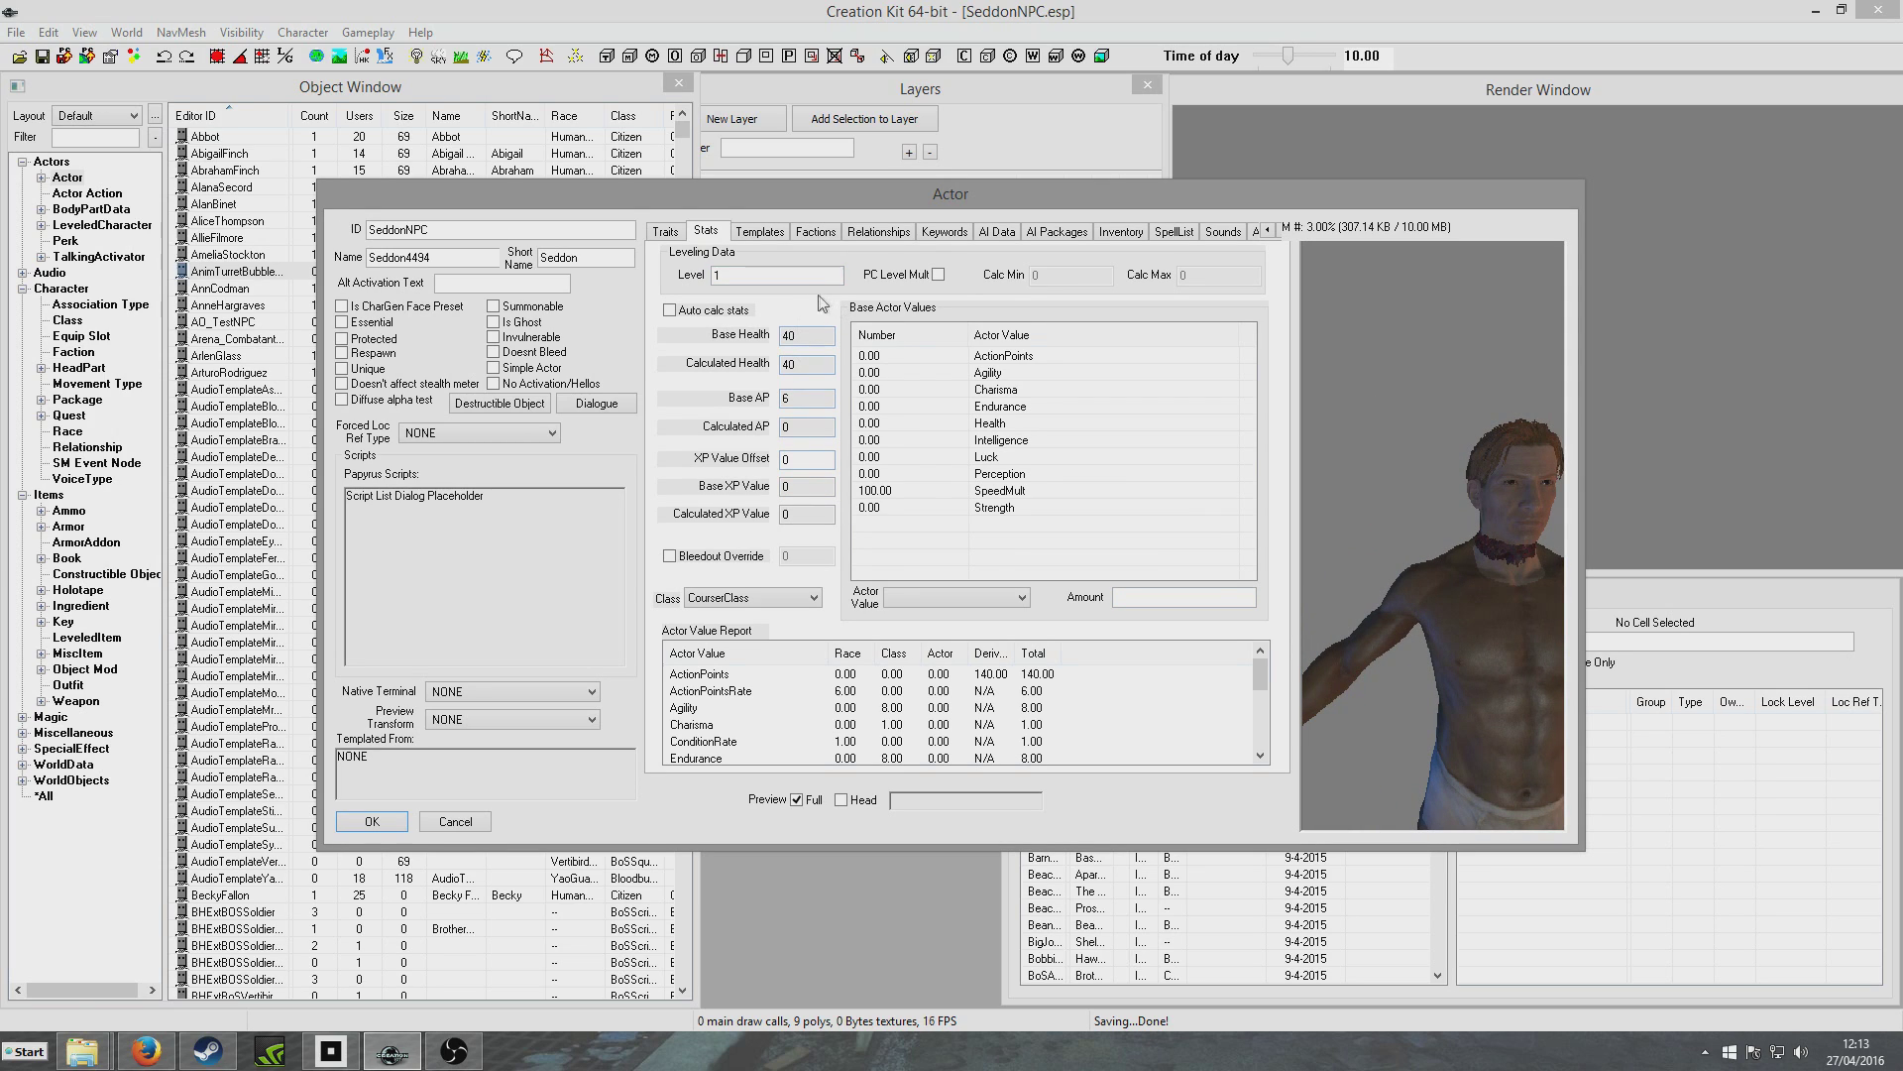
click(939, 275)
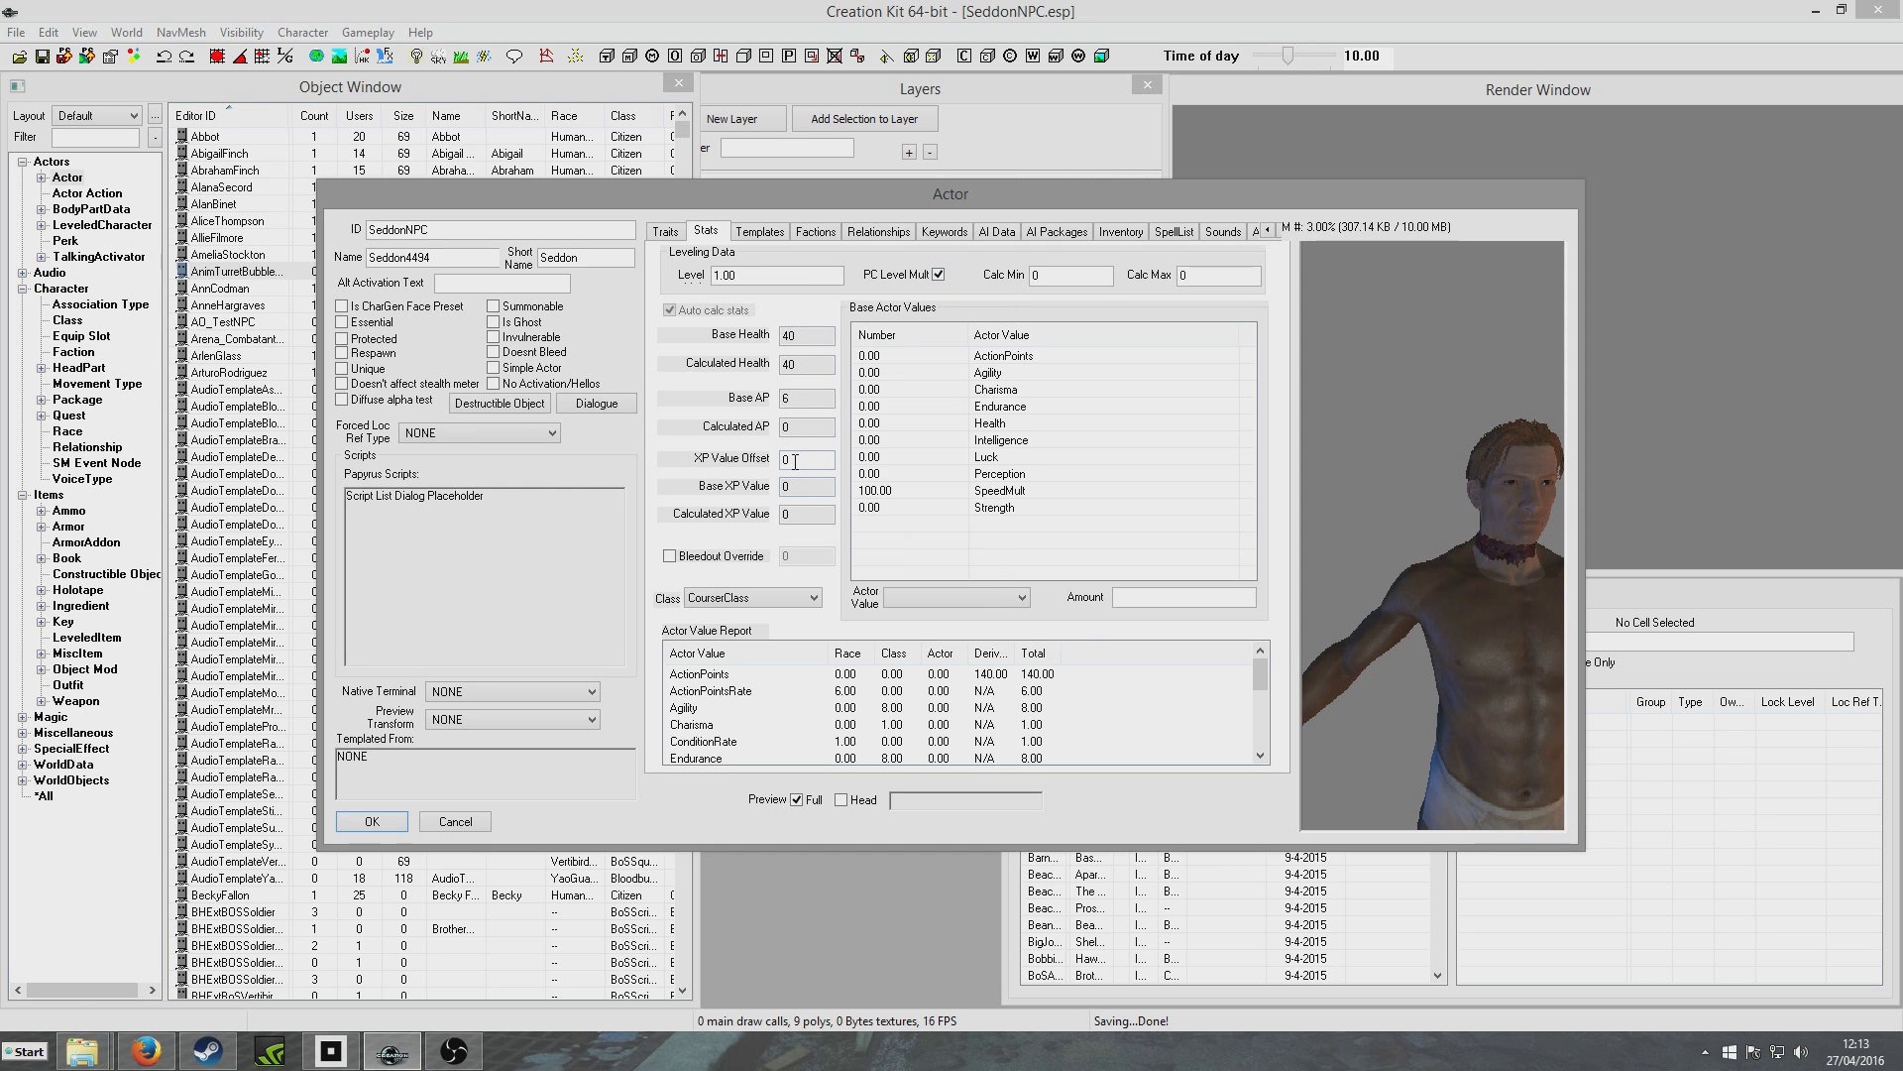
click(806, 461)
drag(806, 461, 725, 466)
text(10)
mouse_move(1426, 578)
mouse_down()
mouse_move(1386, 592)
mouse_move(1412, 601)
mouse_up()
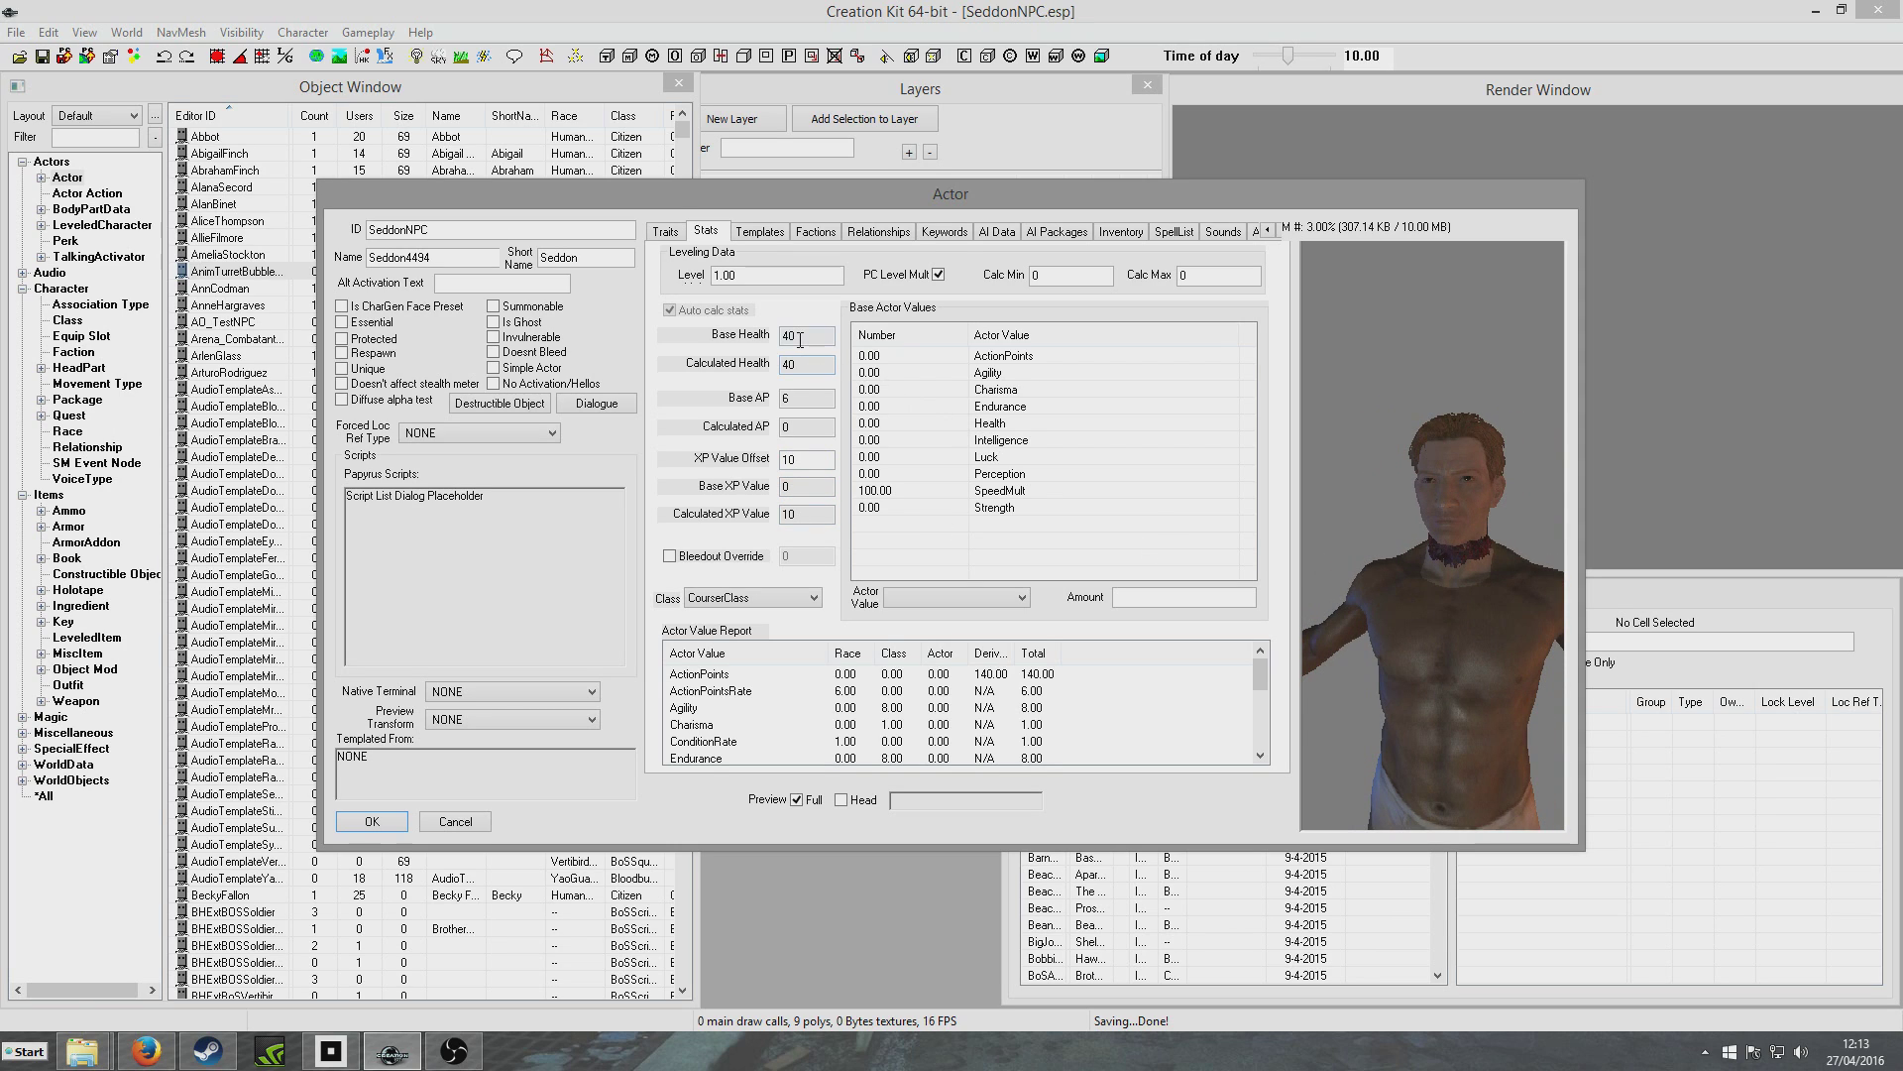
click(808, 401)
Add WorkshopDialogueFaction to the actor's factions
click(816, 234)
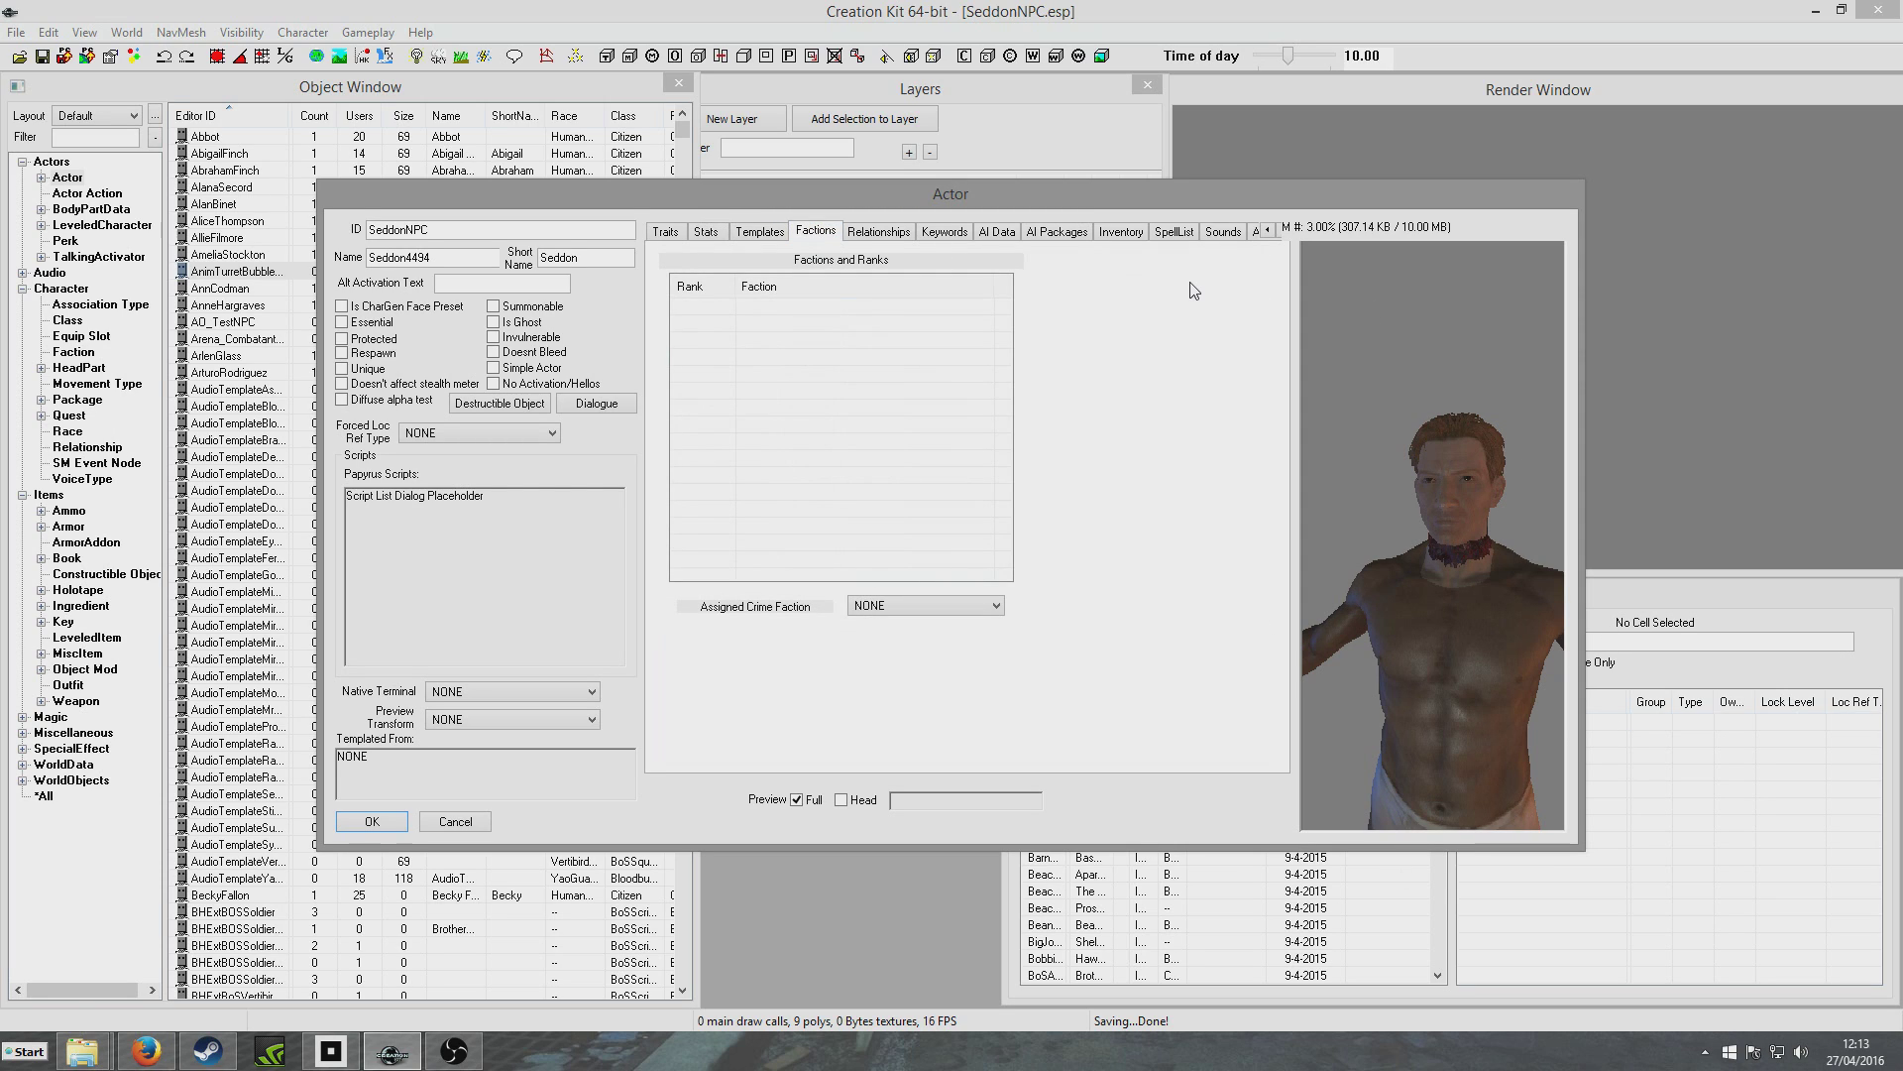
right_click(761, 331)
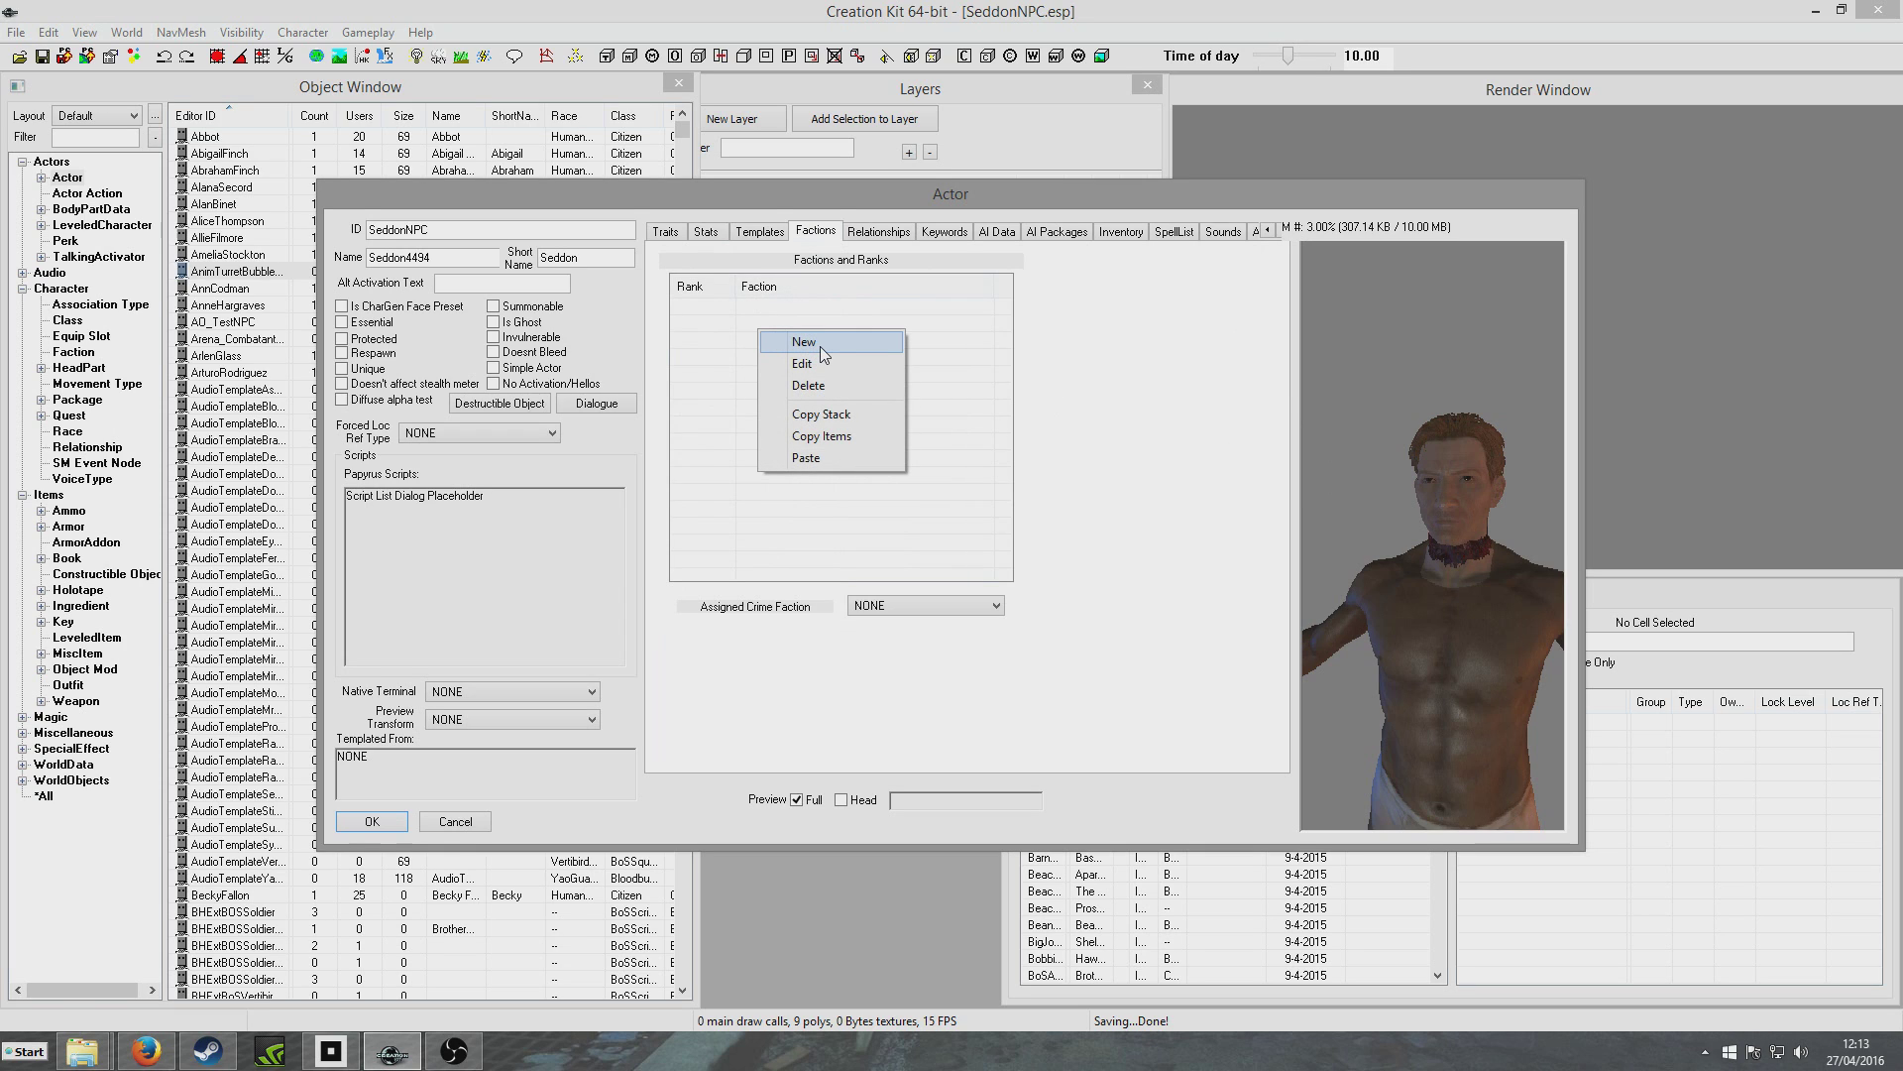
click(818, 347)
click(375, 346)
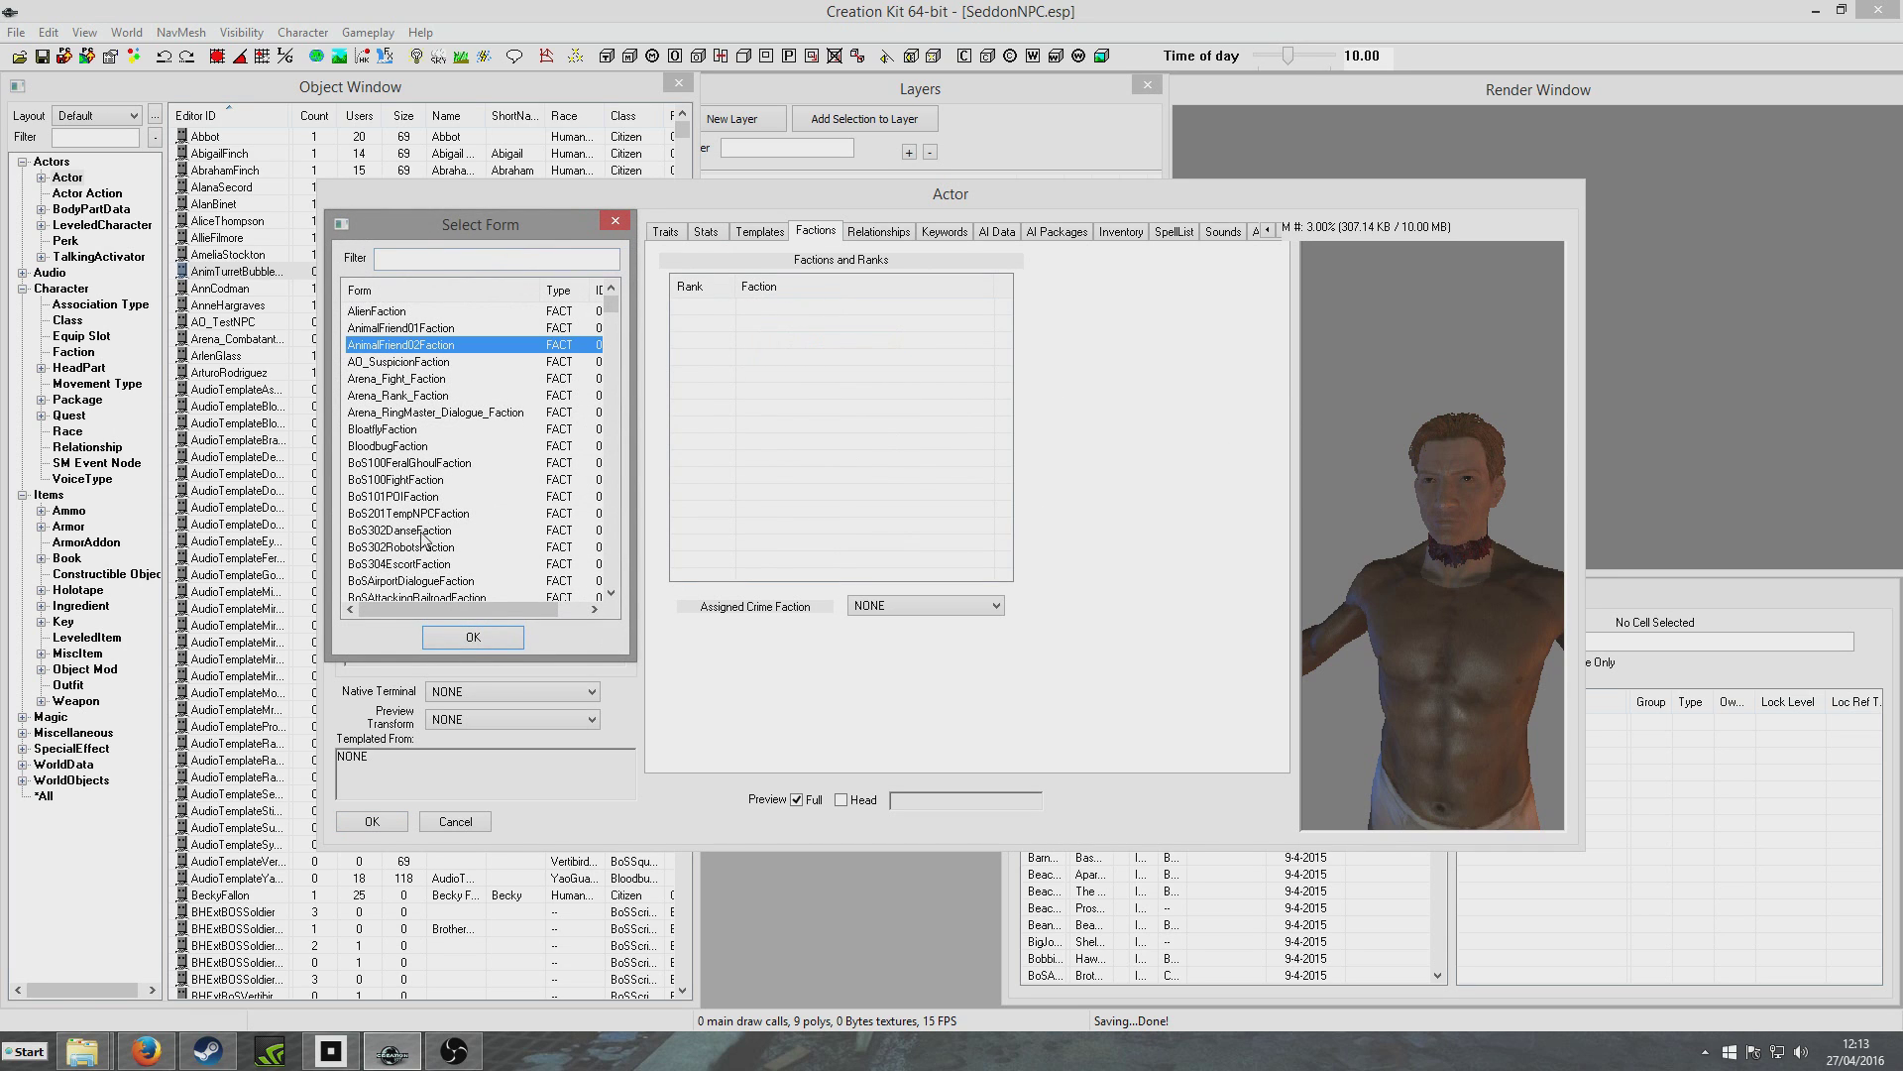
text(wo)
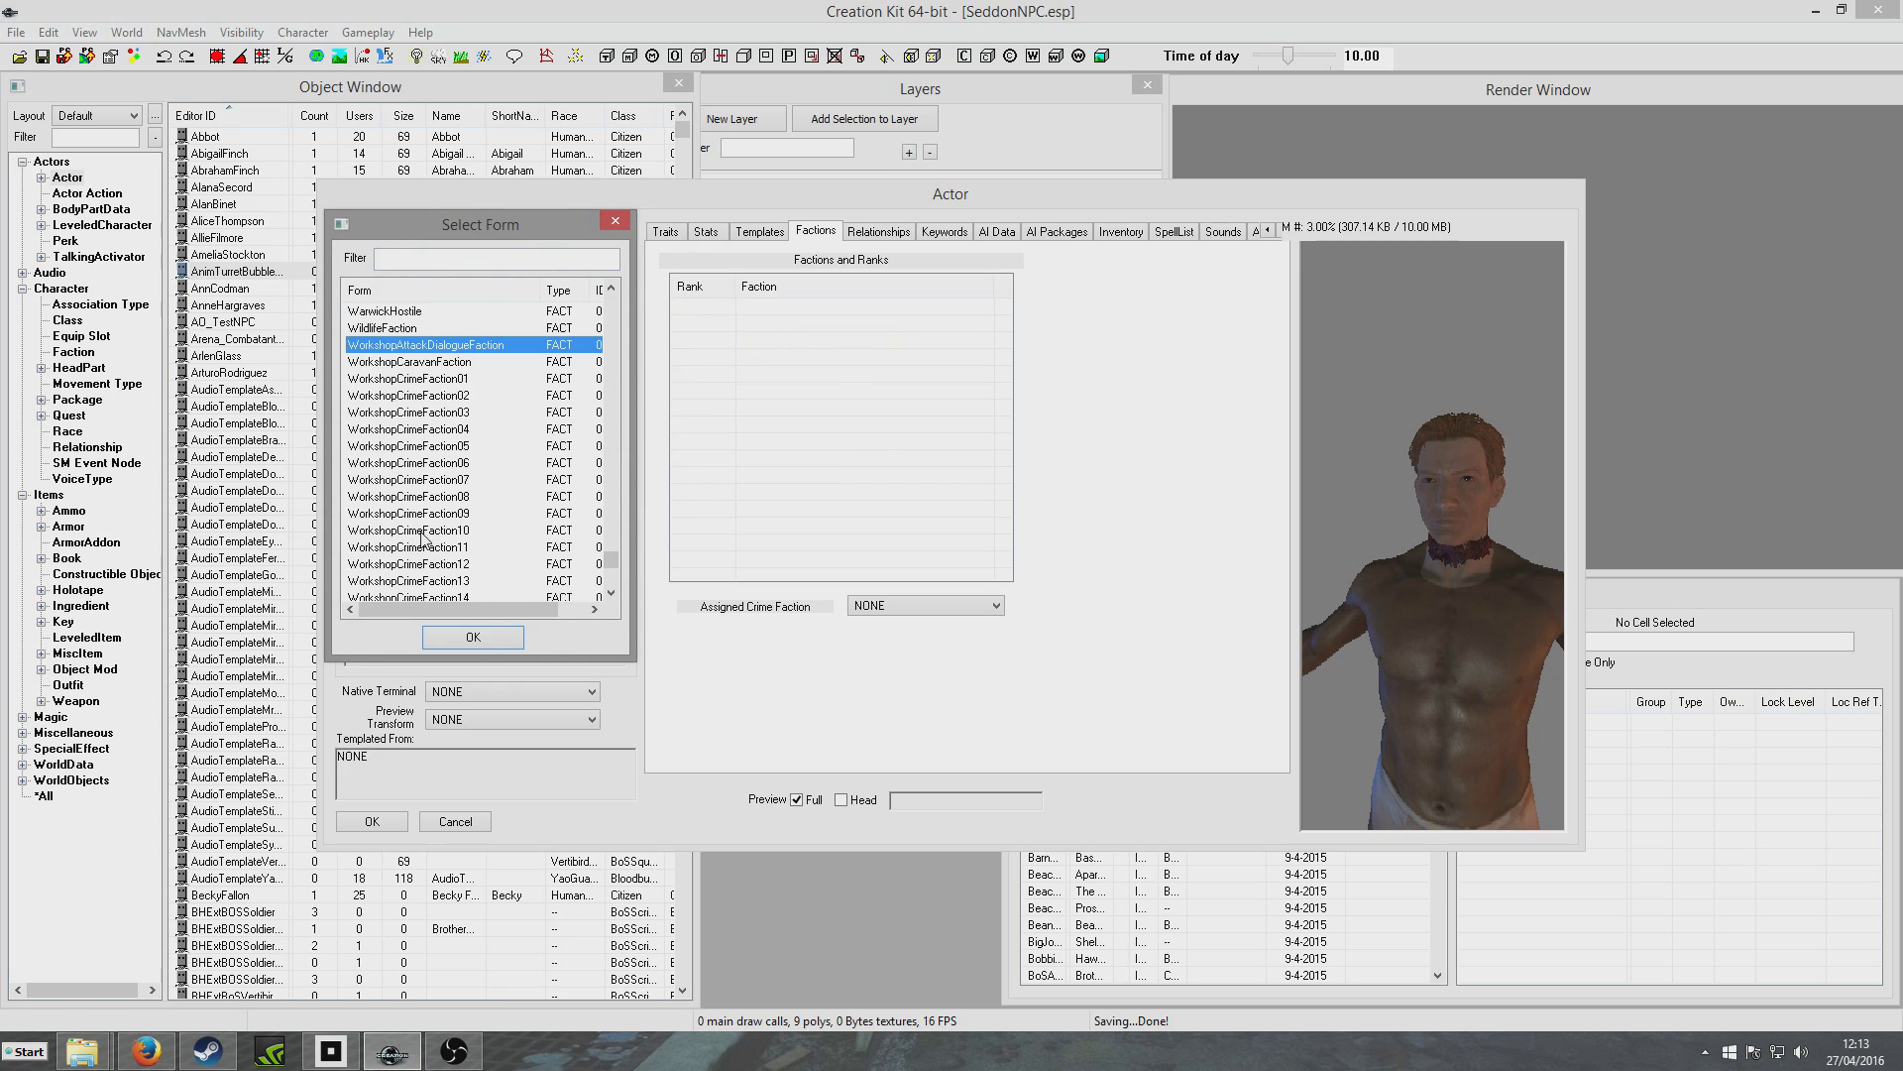
scroll(453, 491, down, 6)
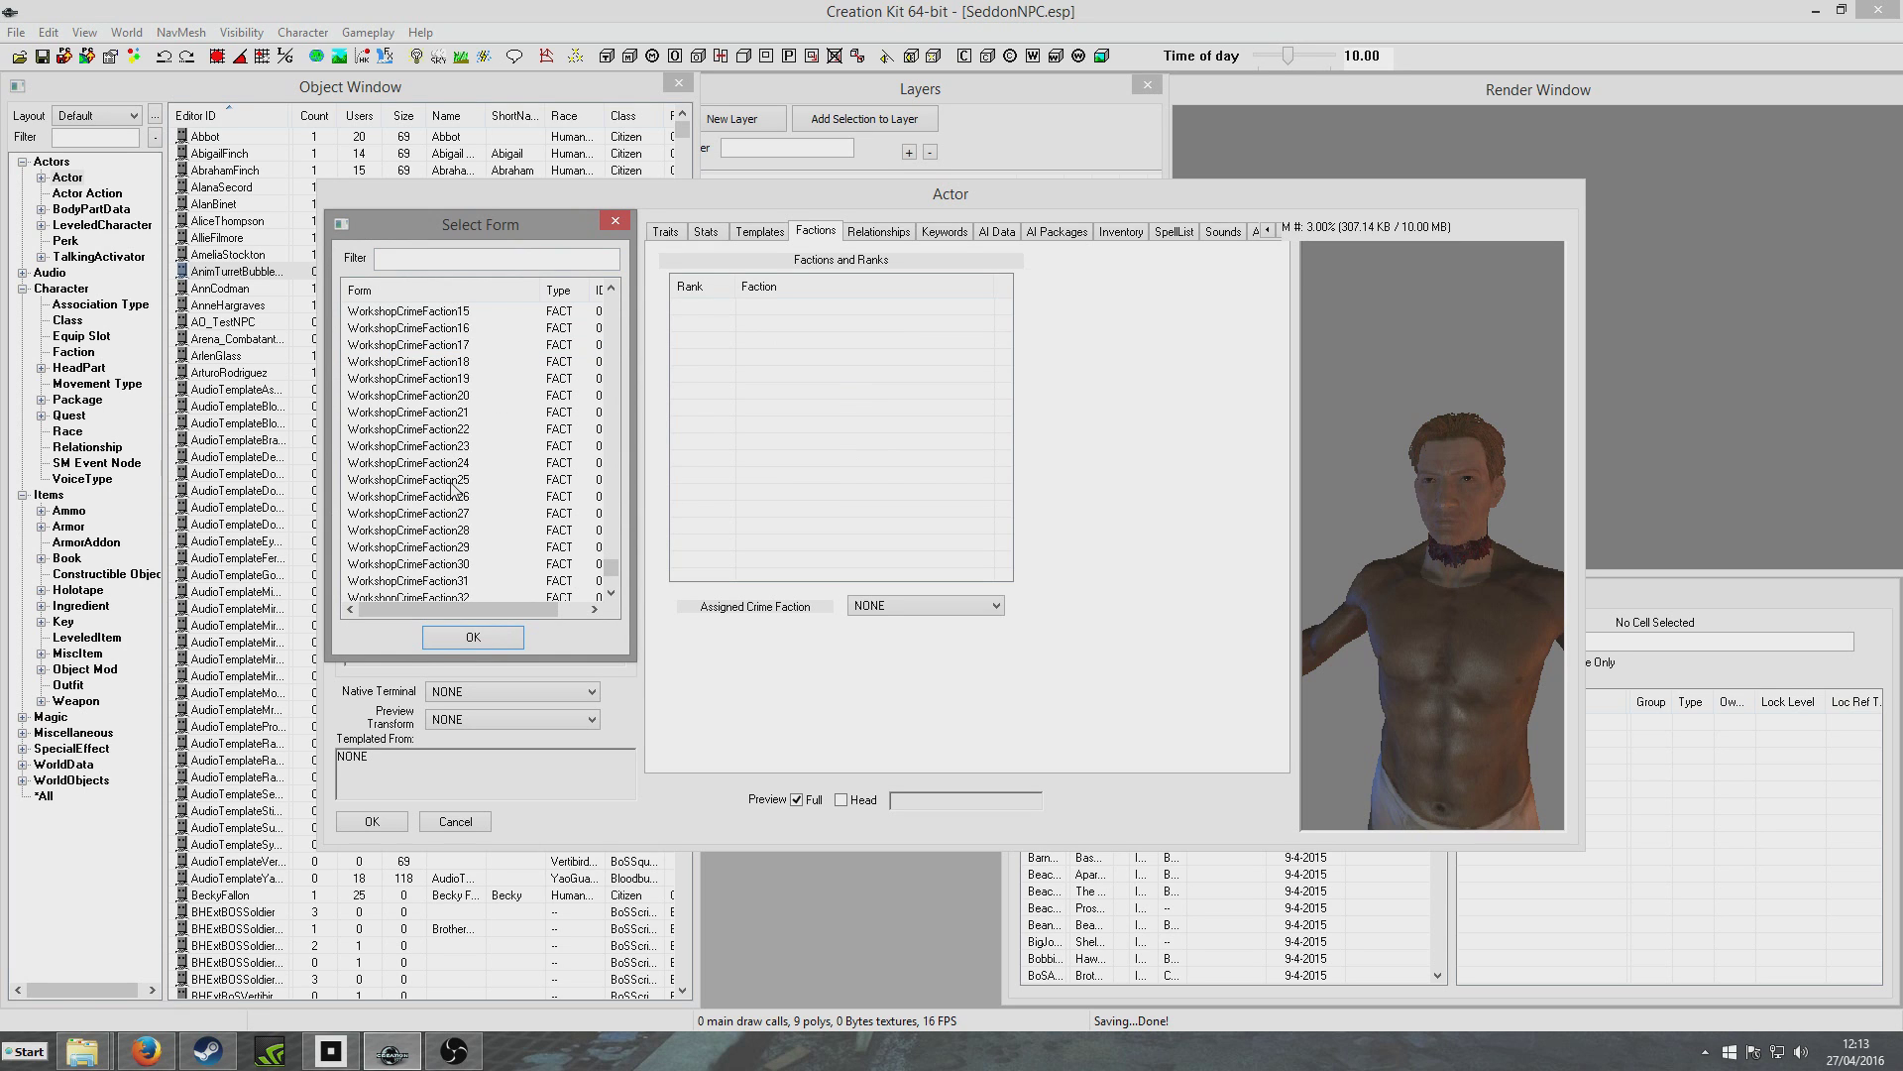
scroll(453, 491, down, 2)
double_click(453, 496)
Add FarmerGenericDialogue as a second faction for the actor
right_click(803, 397)
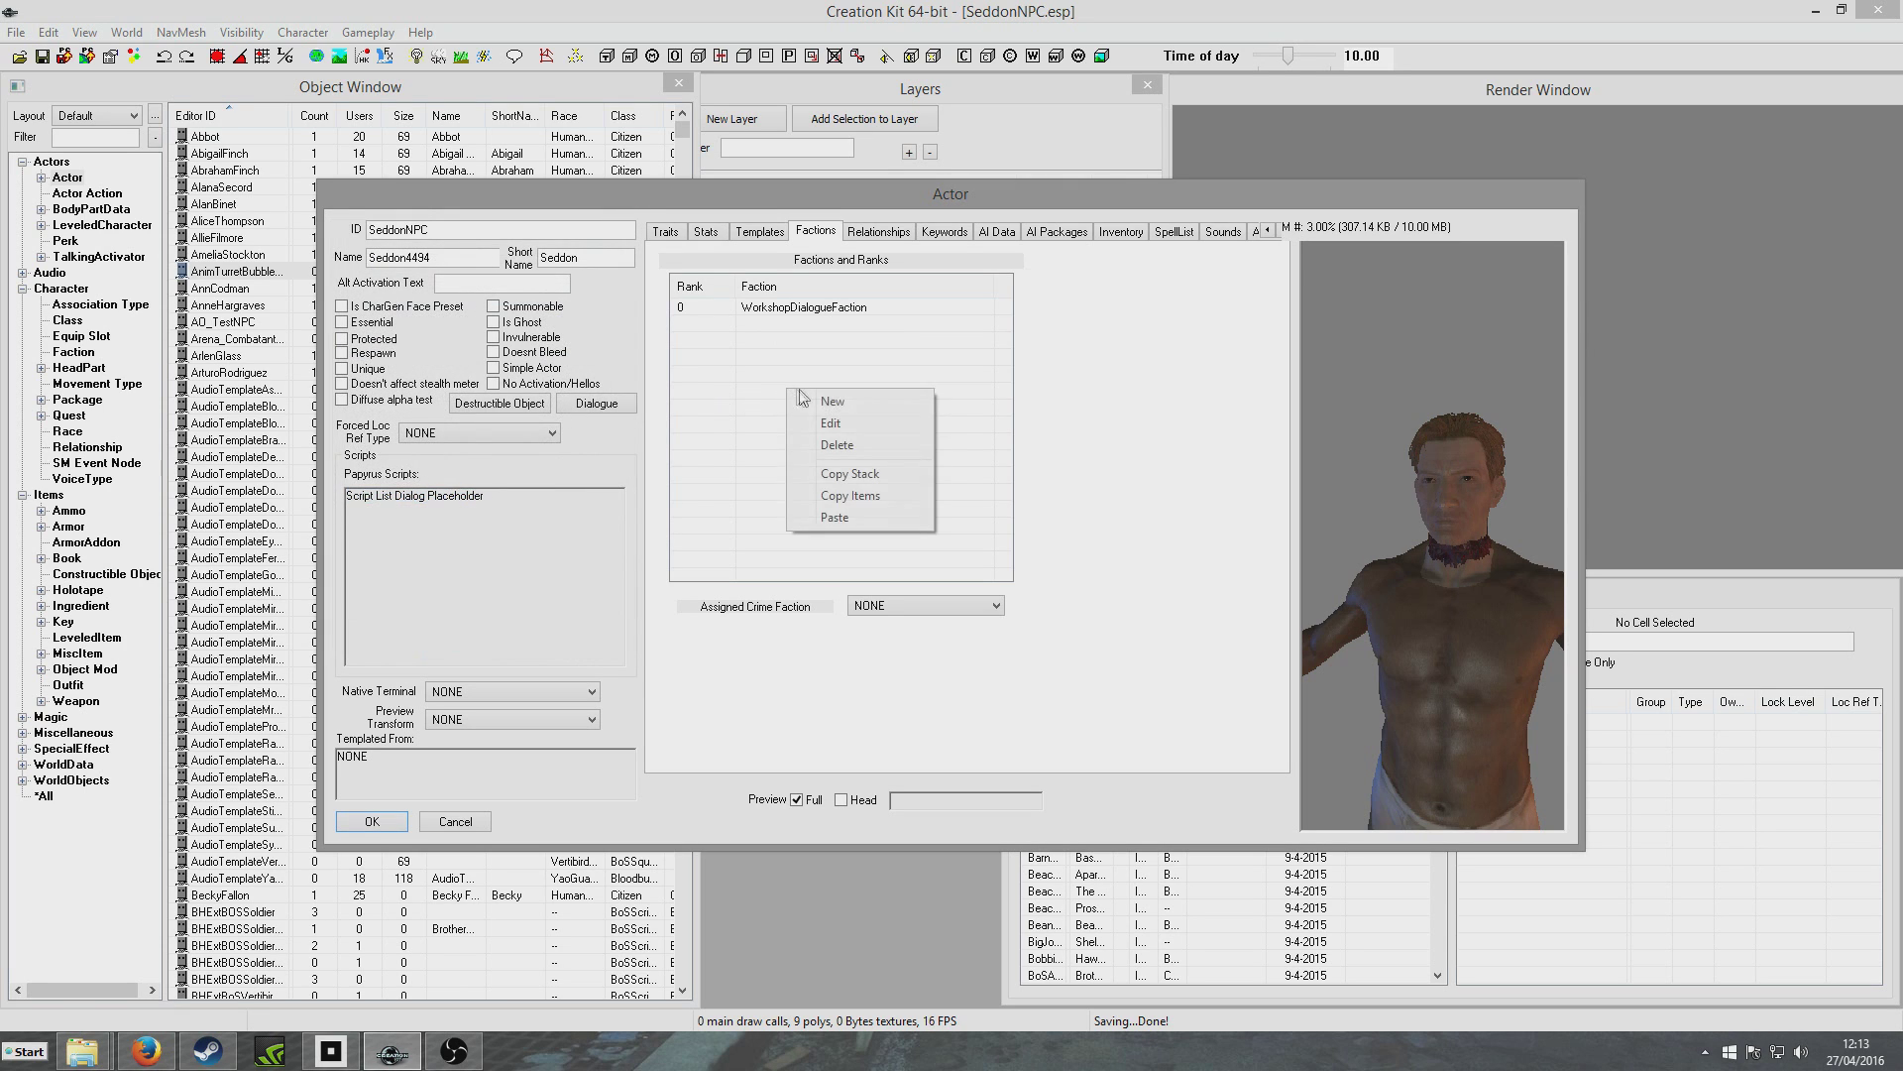
click(835, 403)
click(410, 390)
text(f)
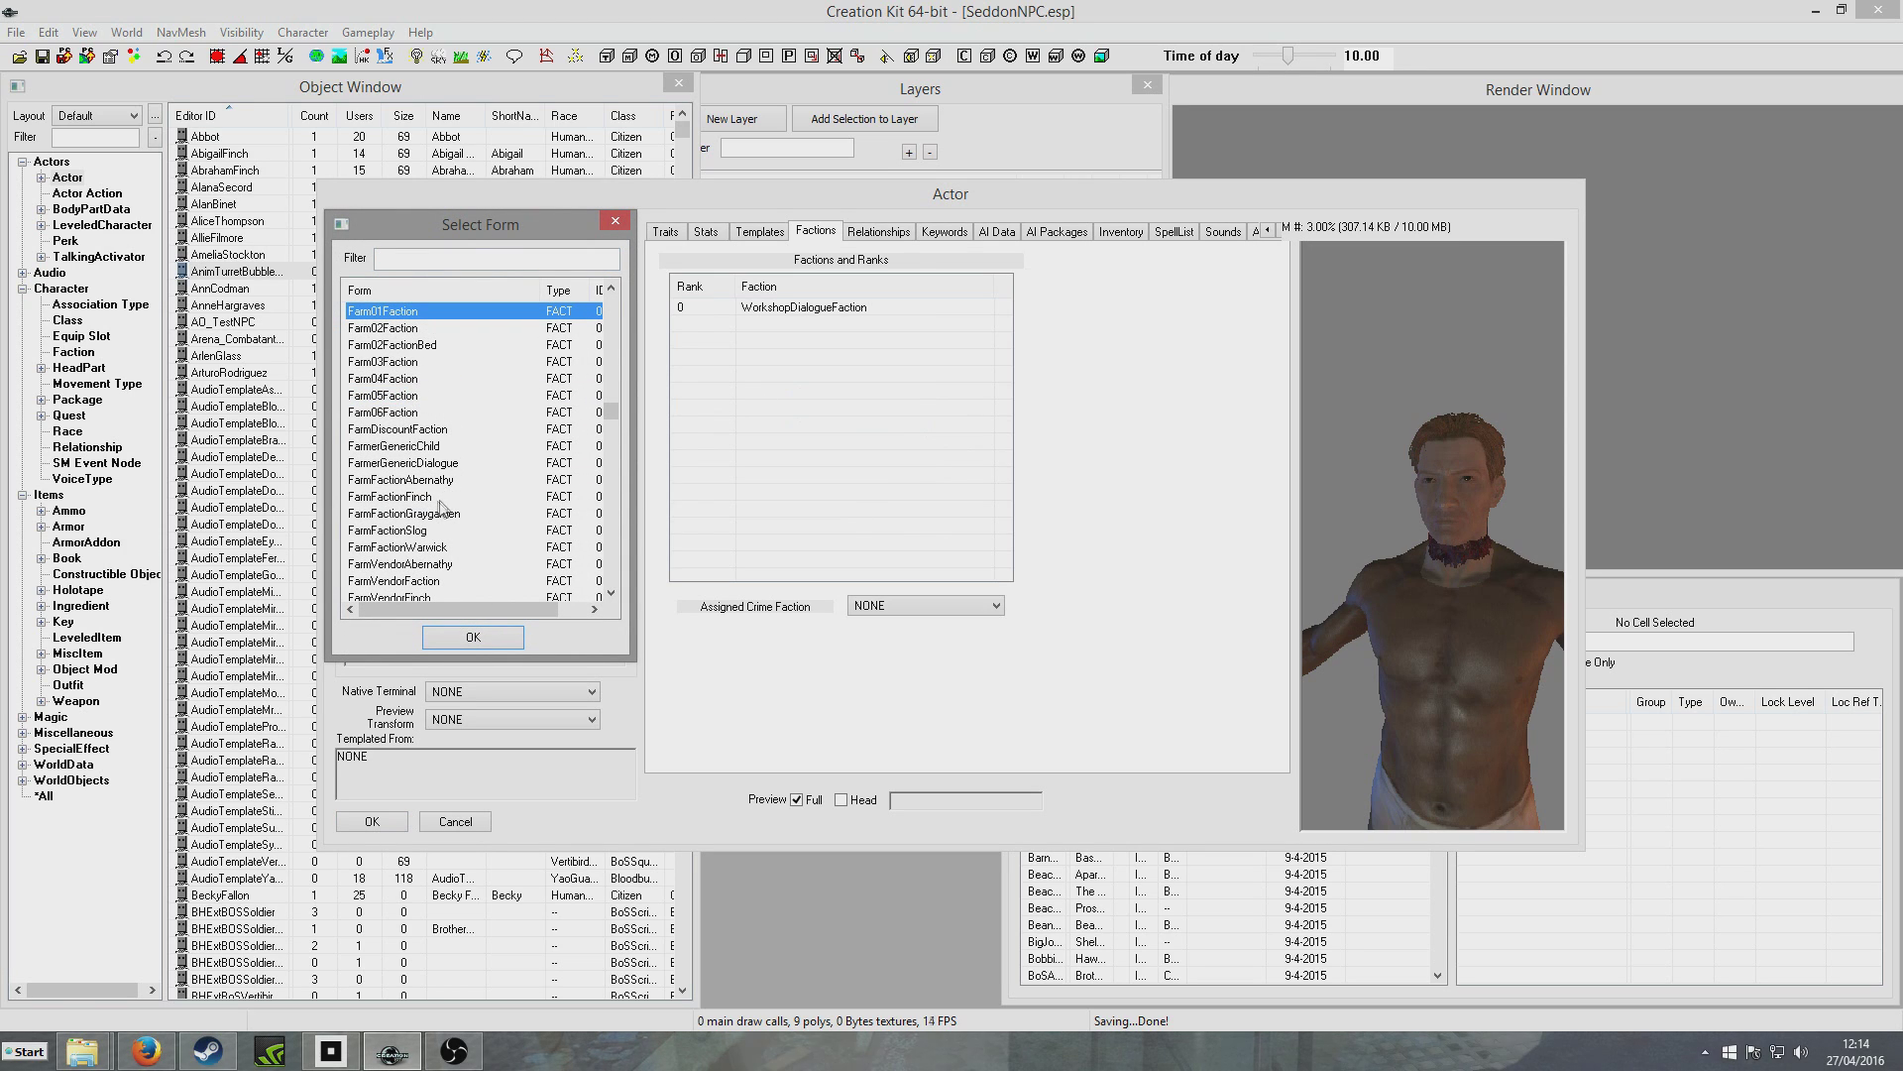
double_click(413, 463)
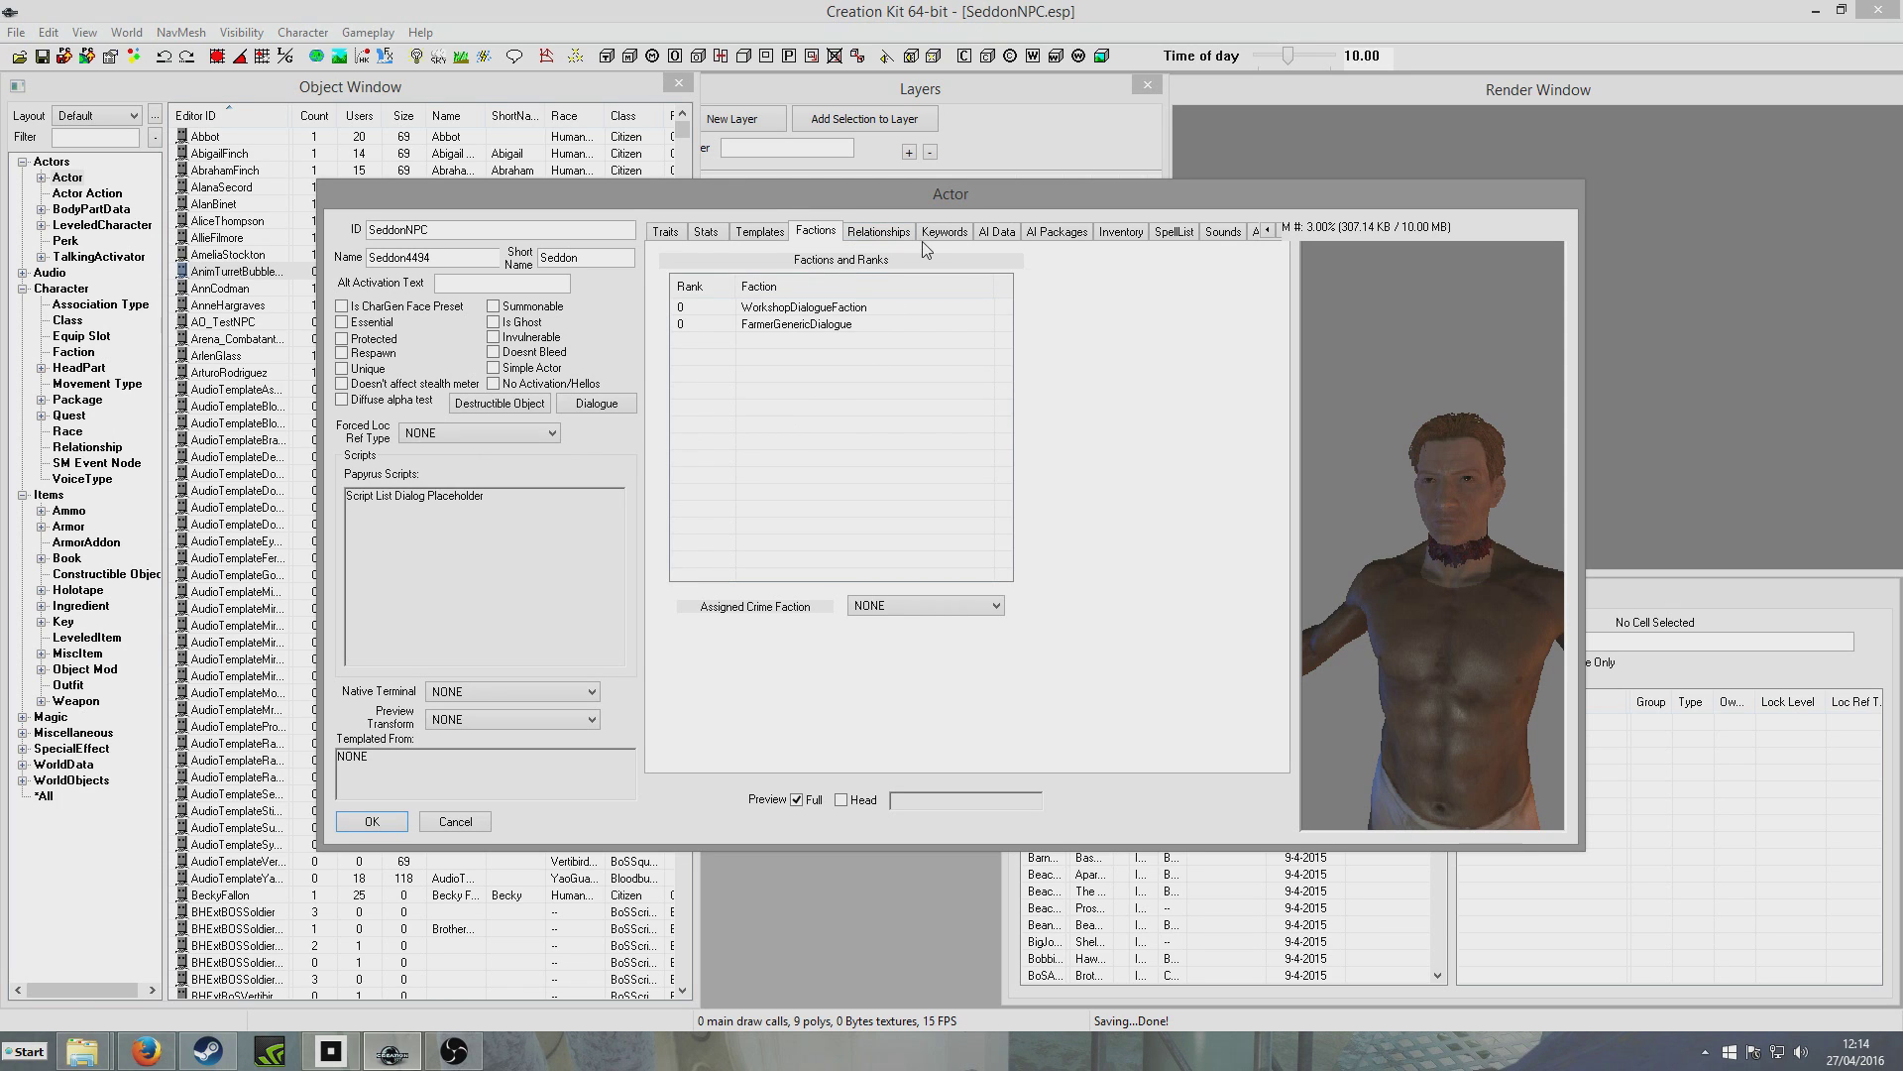
click(875, 232)
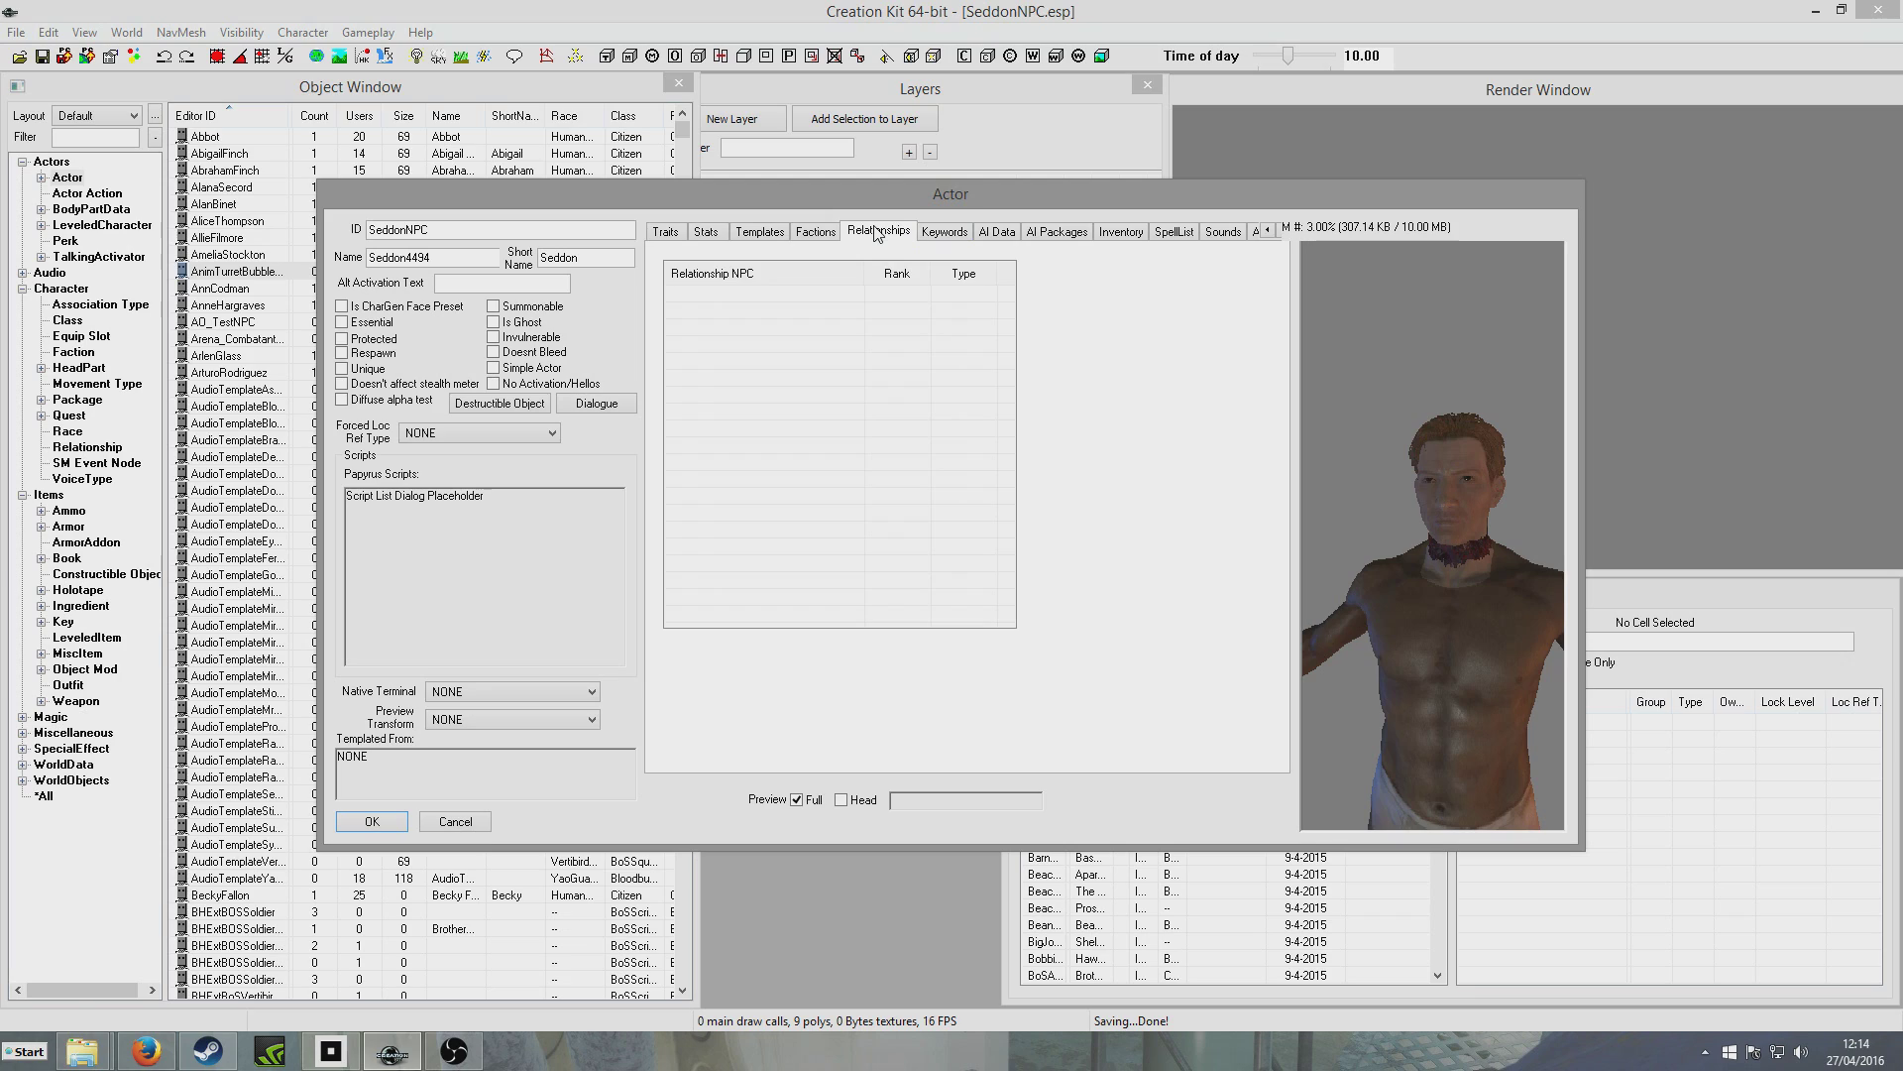
right_click(749, 344)
click(773, 347)
mouse_move(843, 206)
mouse_down()
mouse_move(832, 230)
mouse_move(863, 197)
mouse_up()
Set the actor's AI aggression to Aggressive and its confidence to Foolhardy
click(1000, 231)
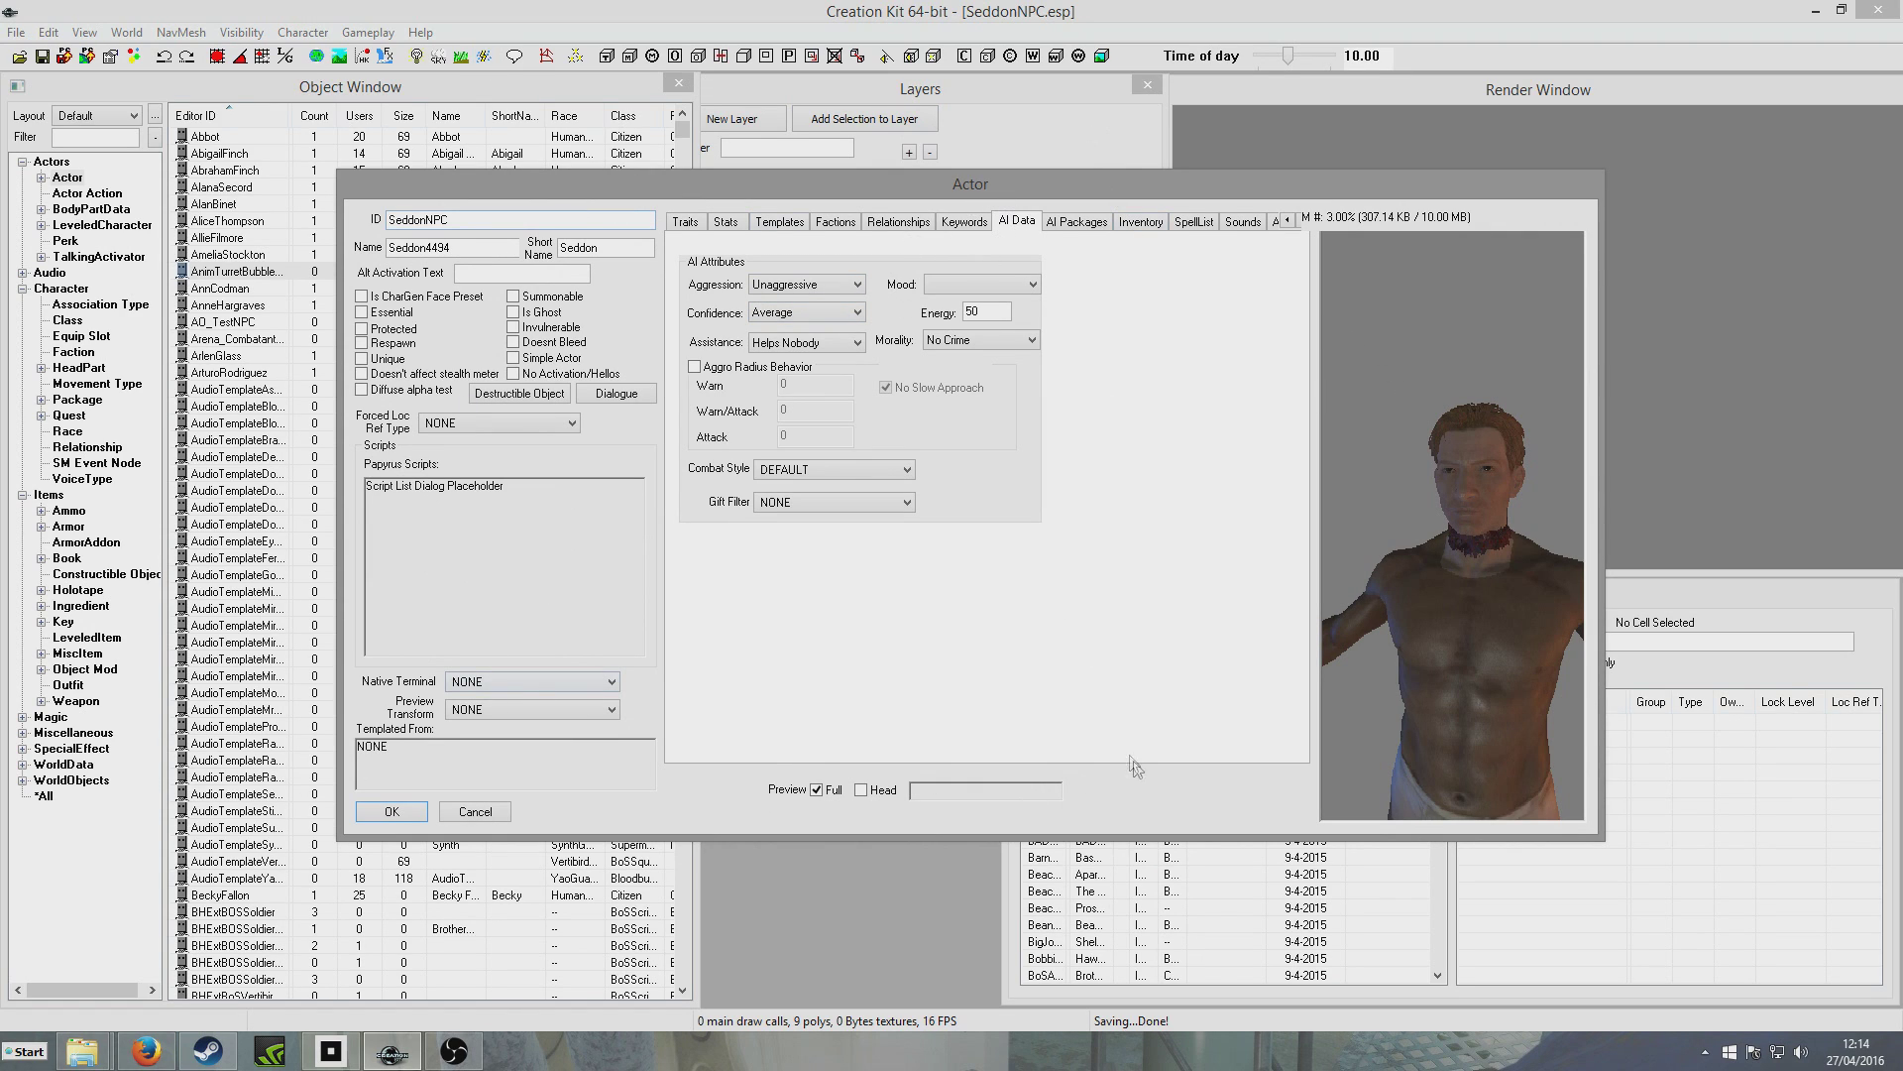
click(779, 287)
click(797, 317)
click(796, 315)
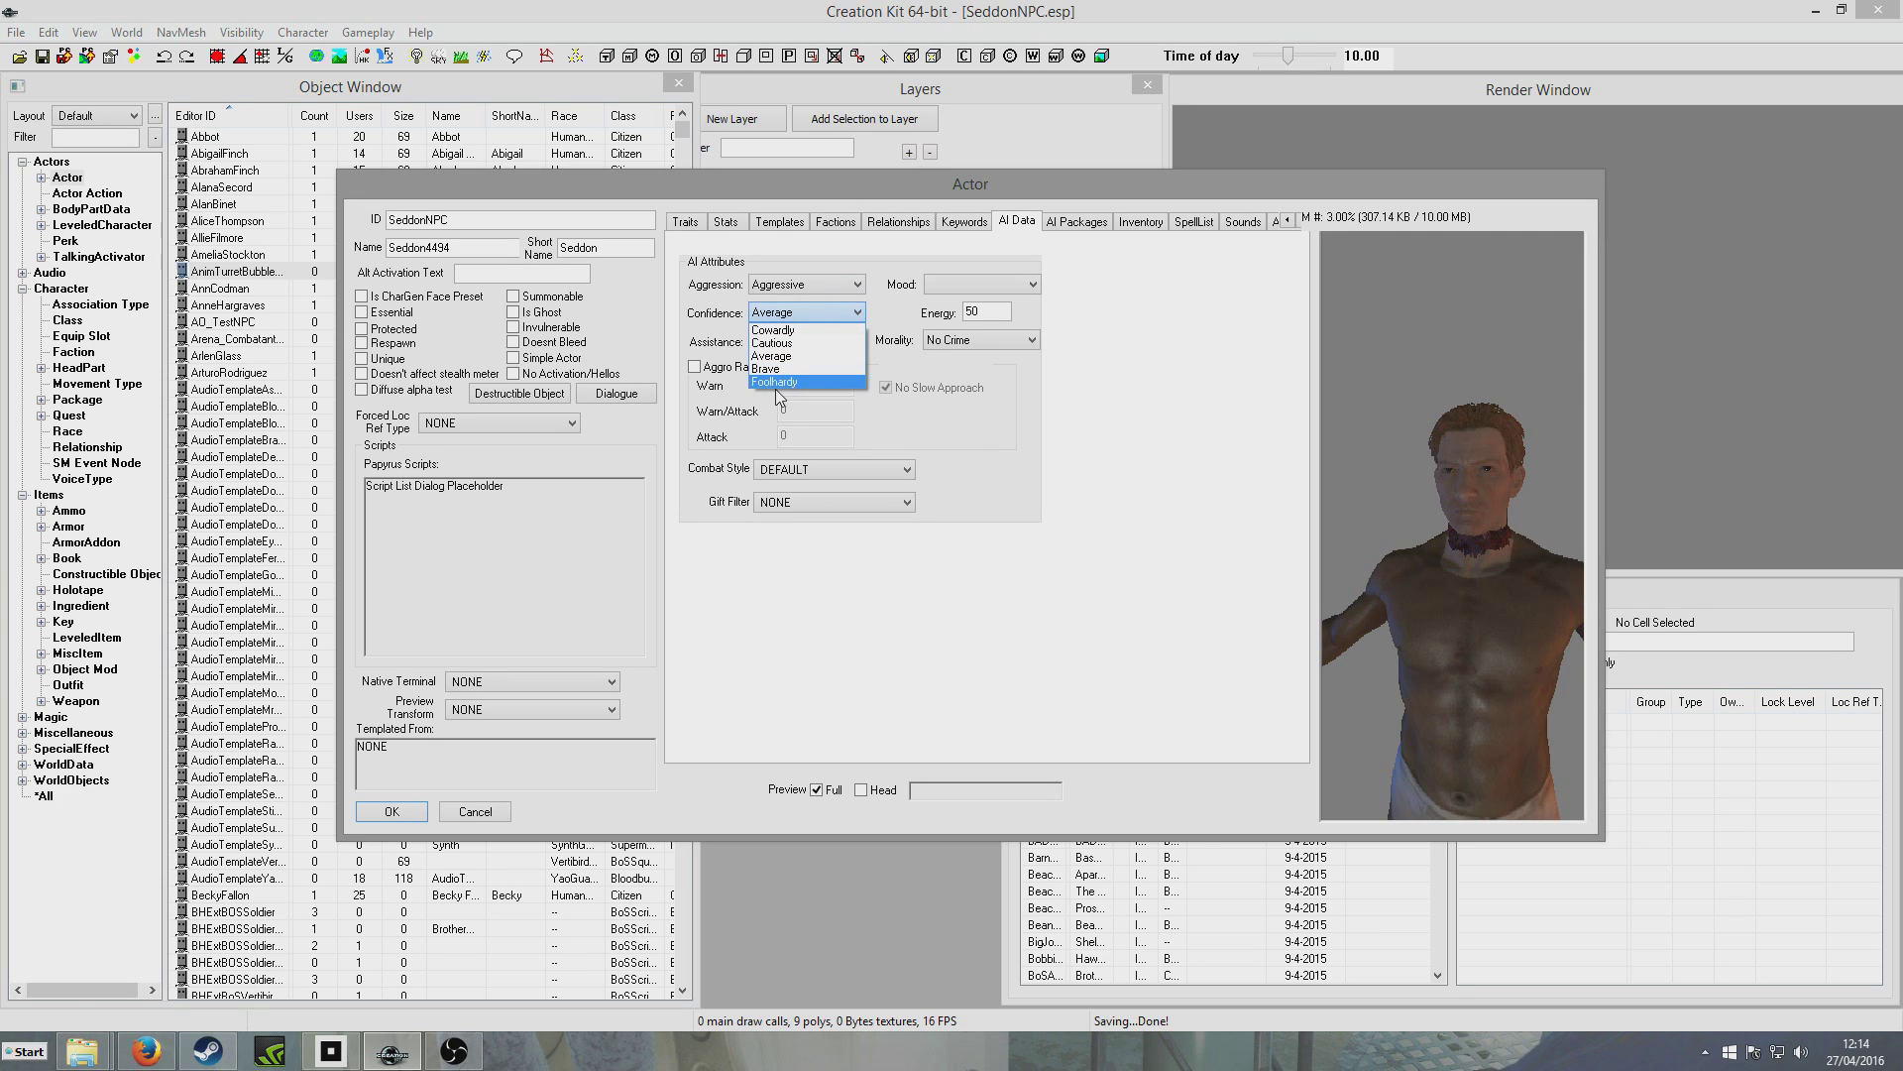
click(777, 392)
click(785, 314)
click(785, 386)
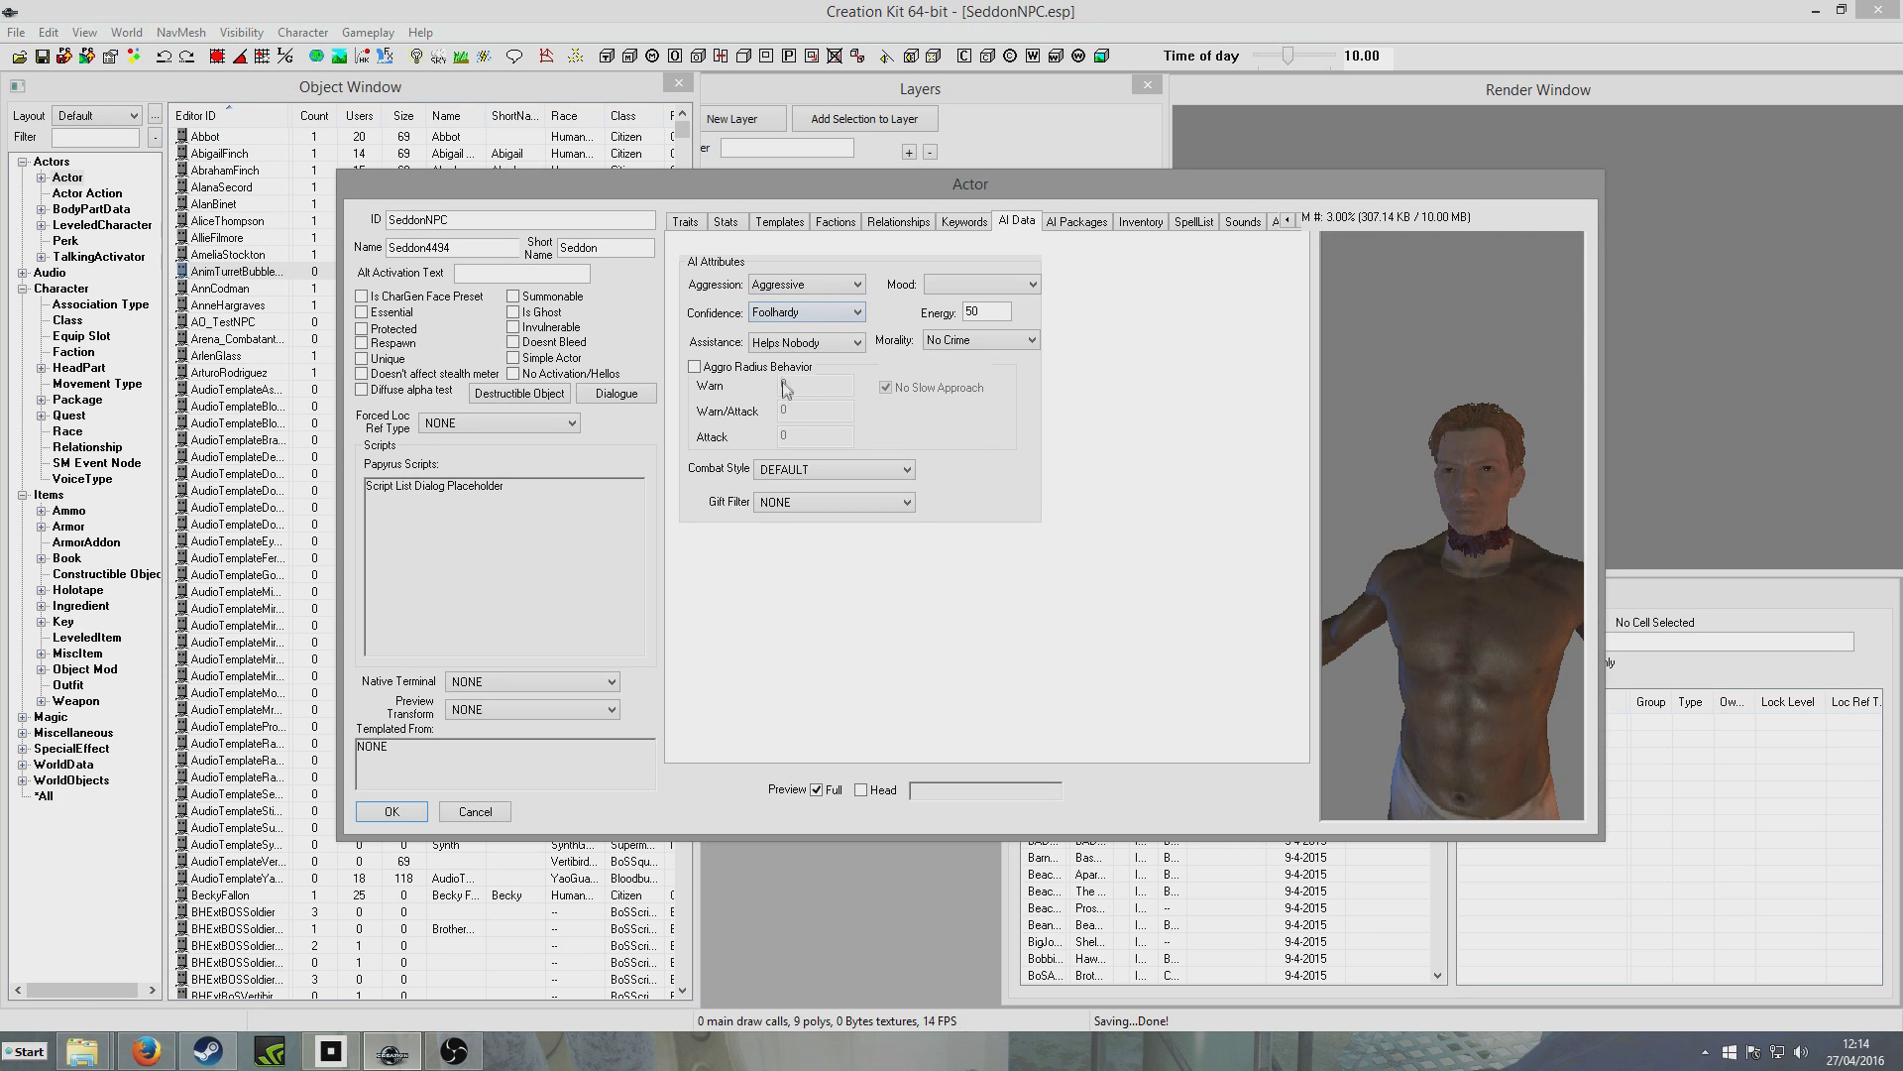
click(783, 315)
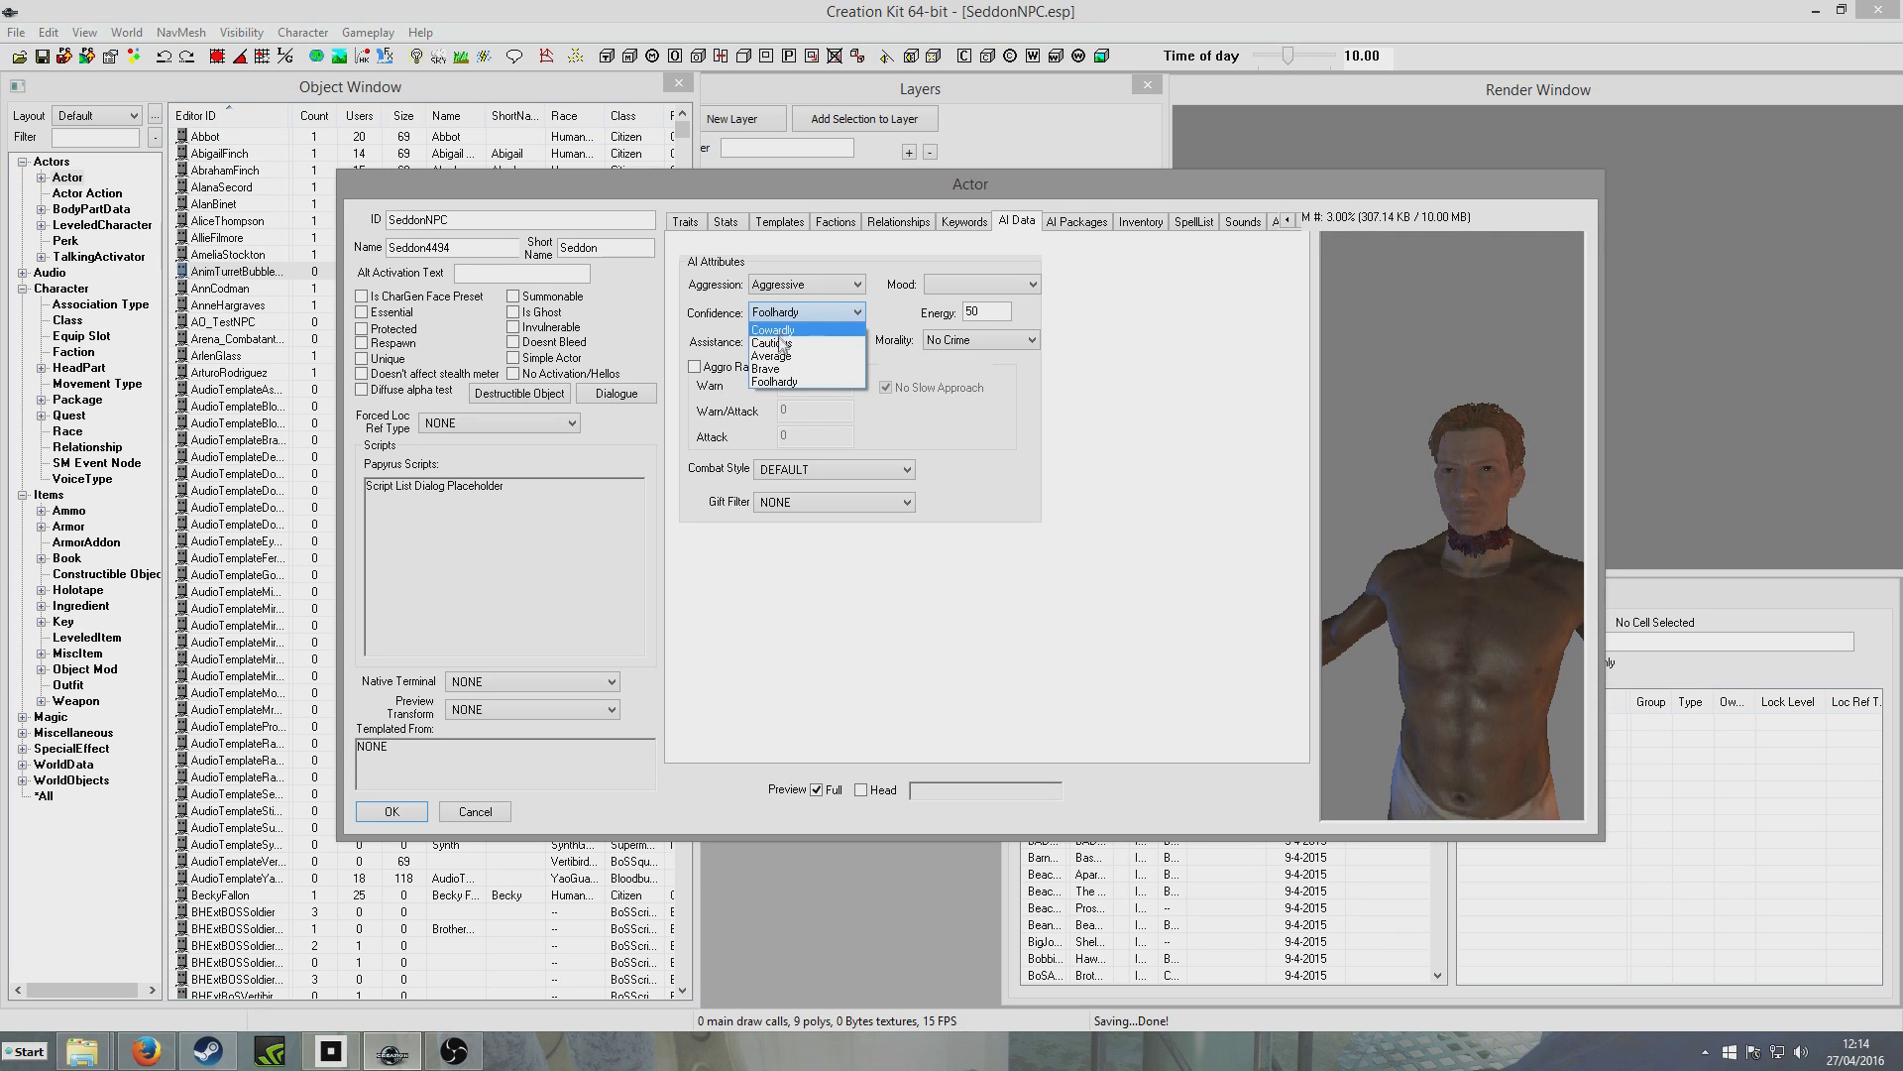
click(783, 380)
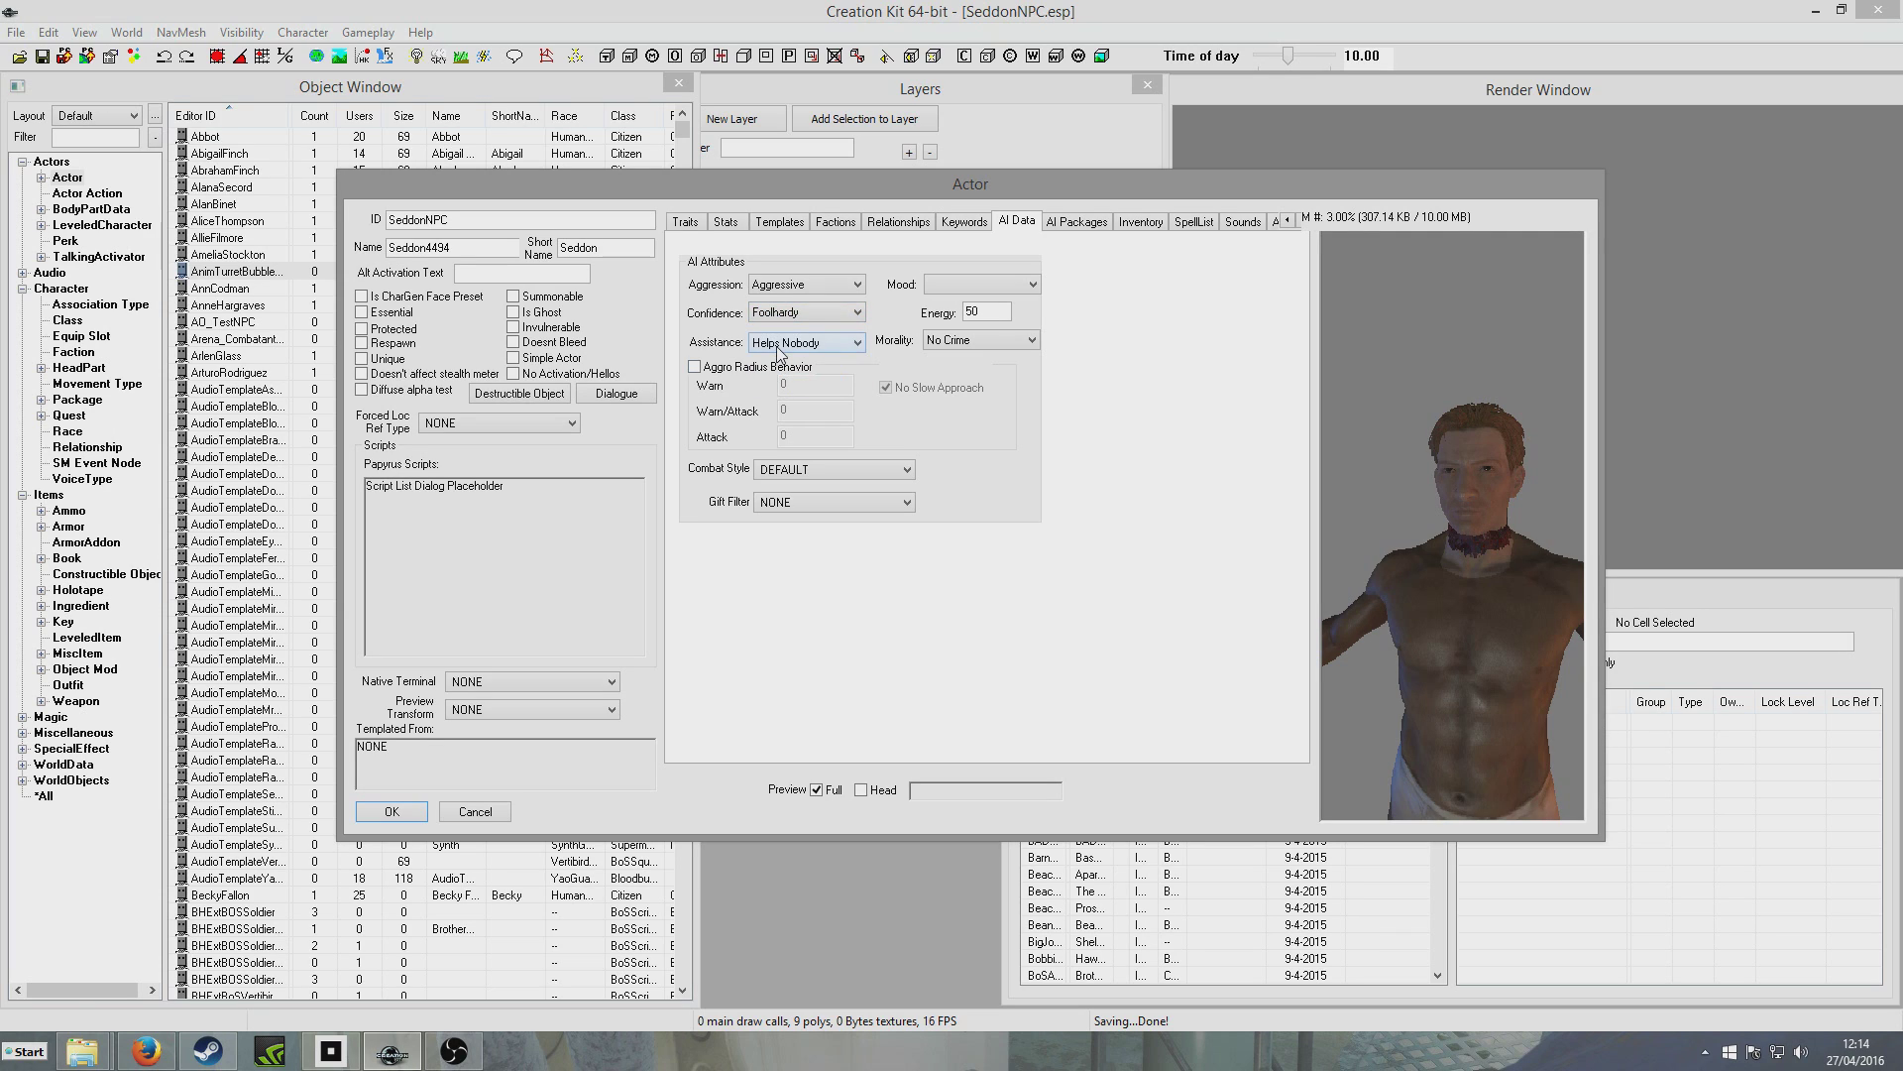
Set the actor's AI assistance to Helps Allies and its morality to Any Crime
click(779, 345)
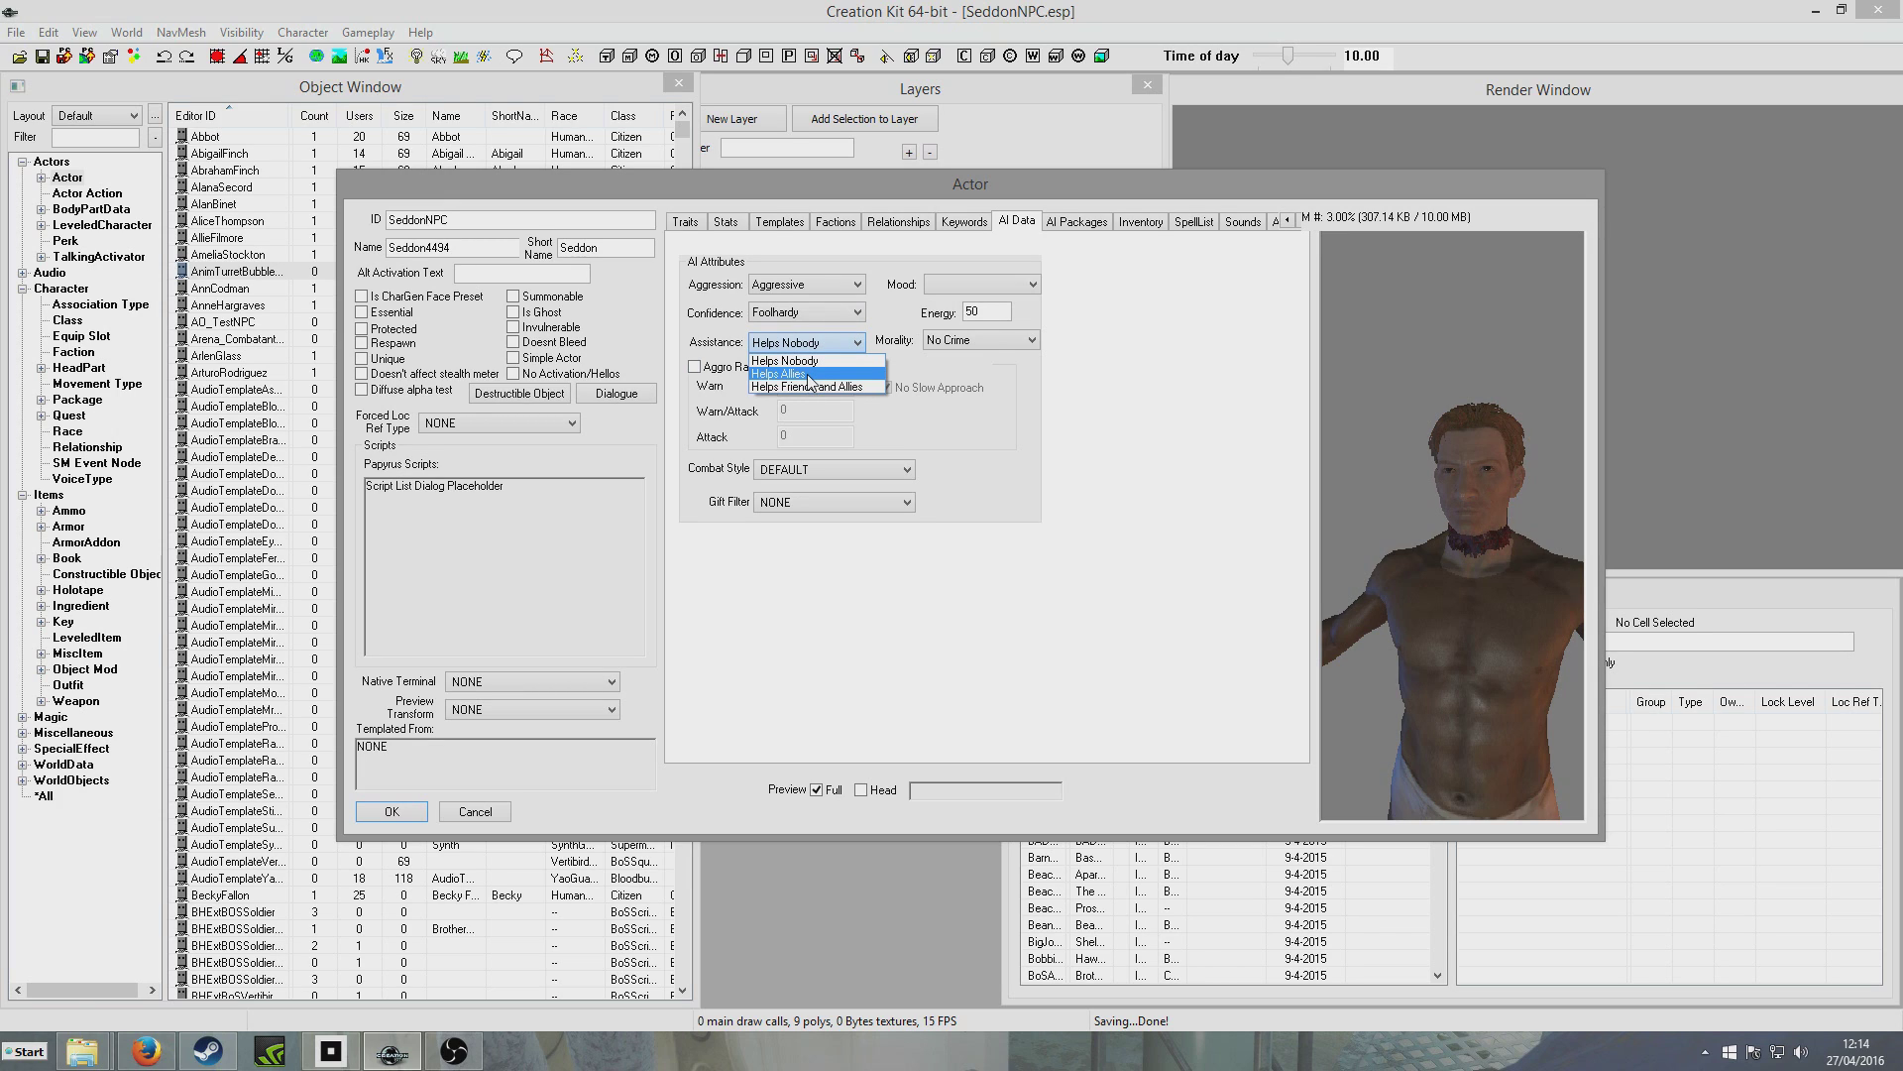
click(810, 375)
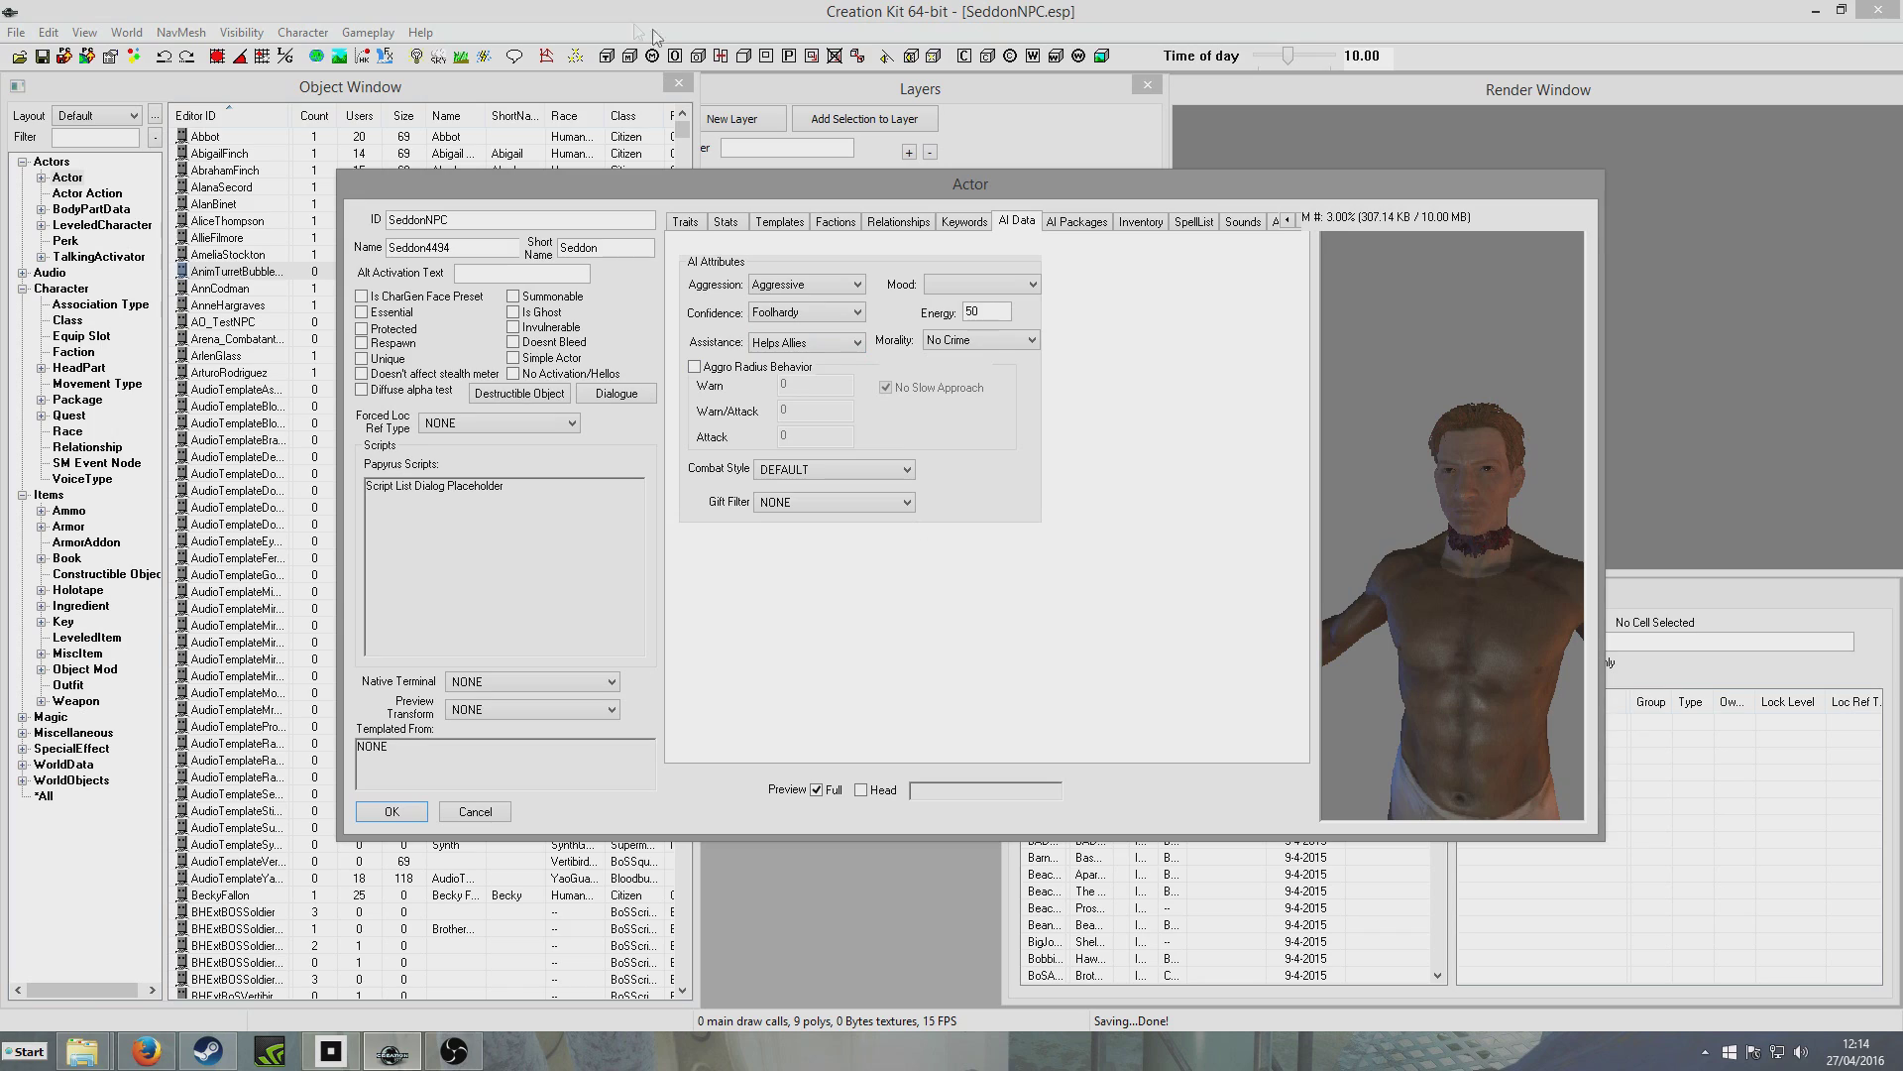
click(823, 342)
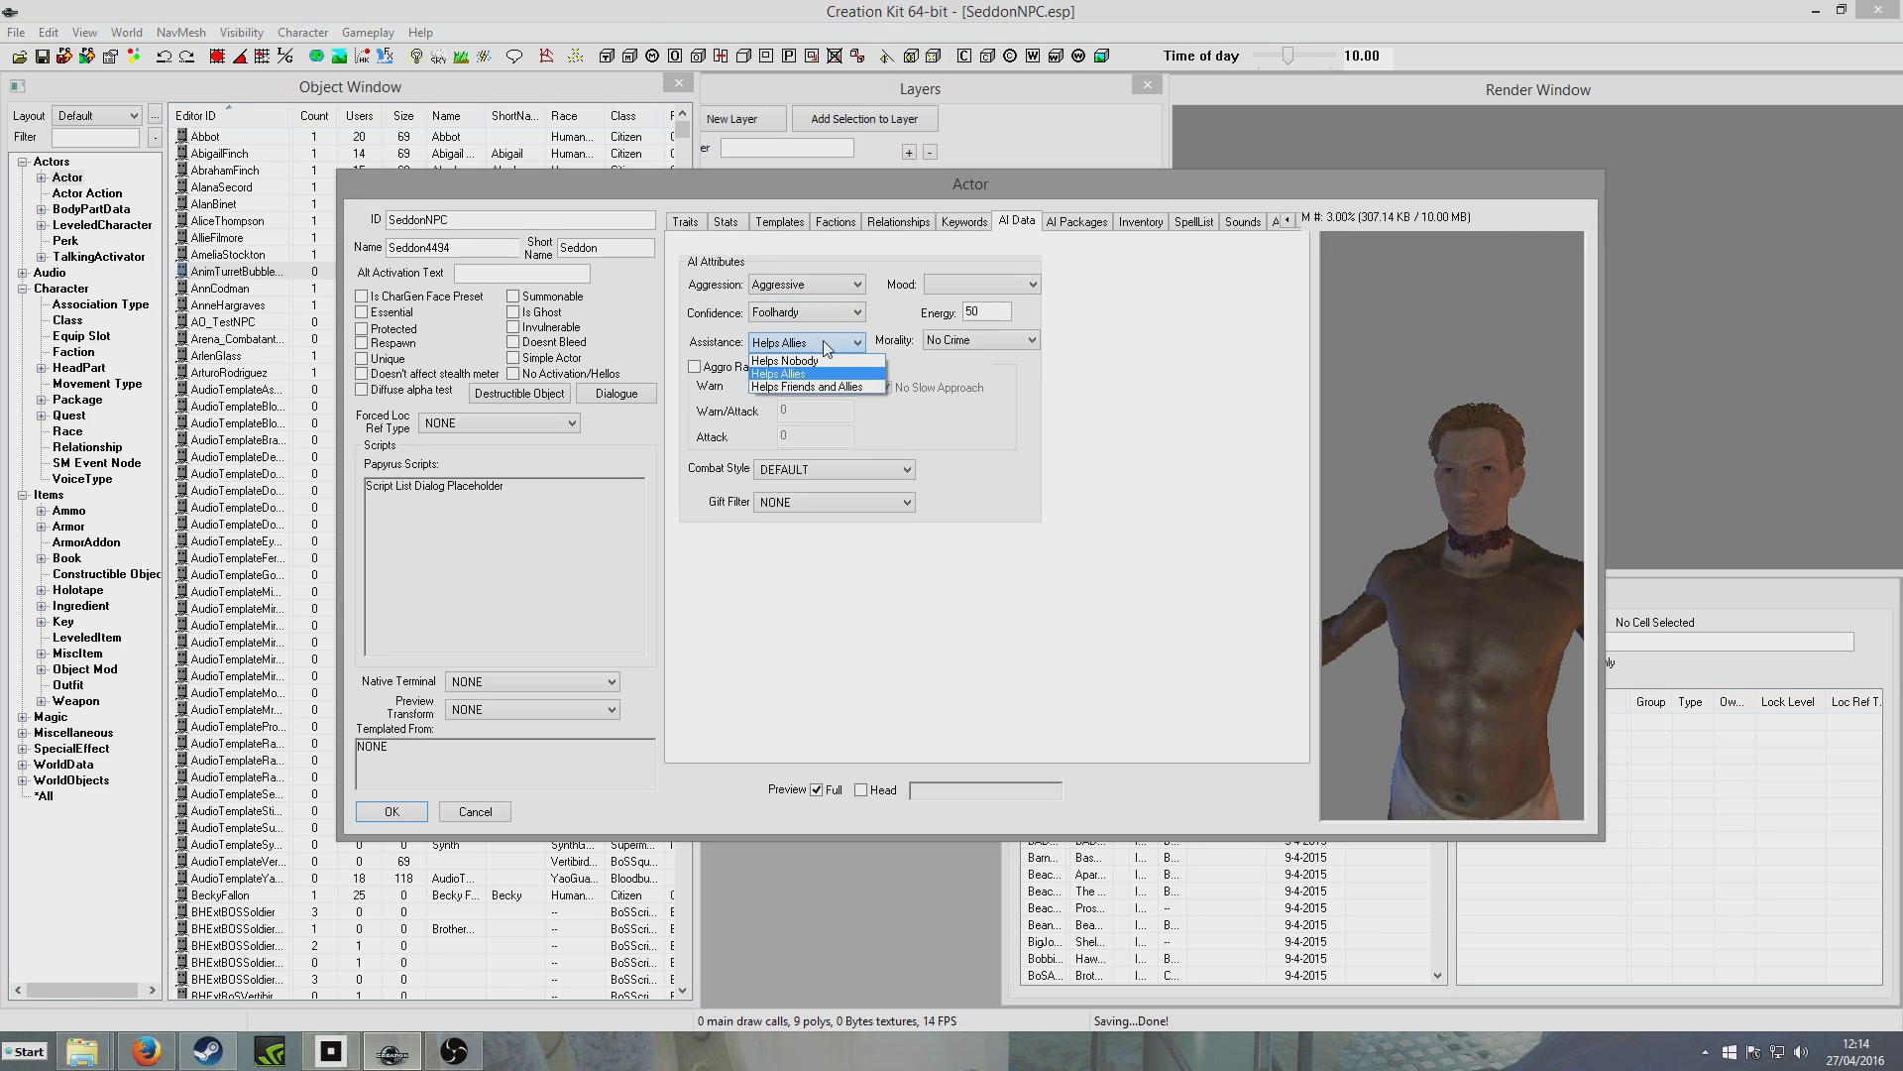
click(824, 373)
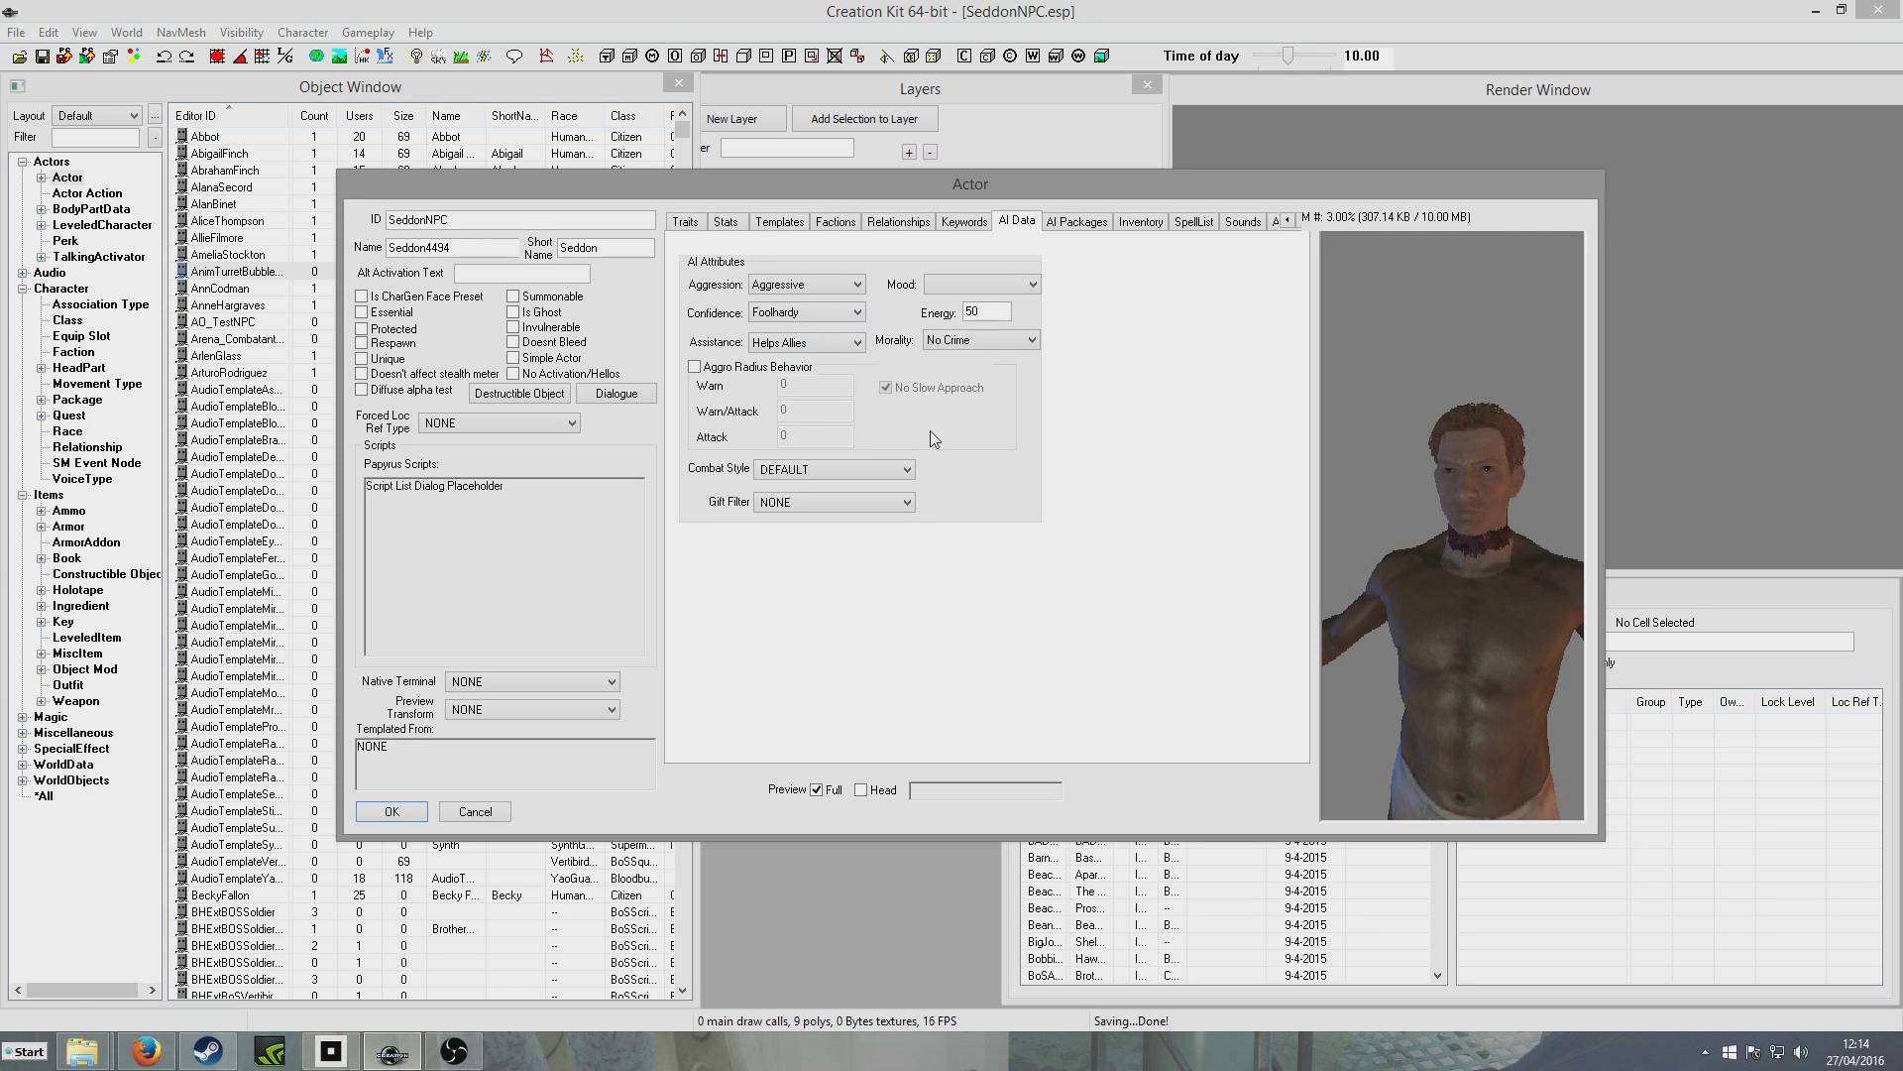
click(1006, 340)
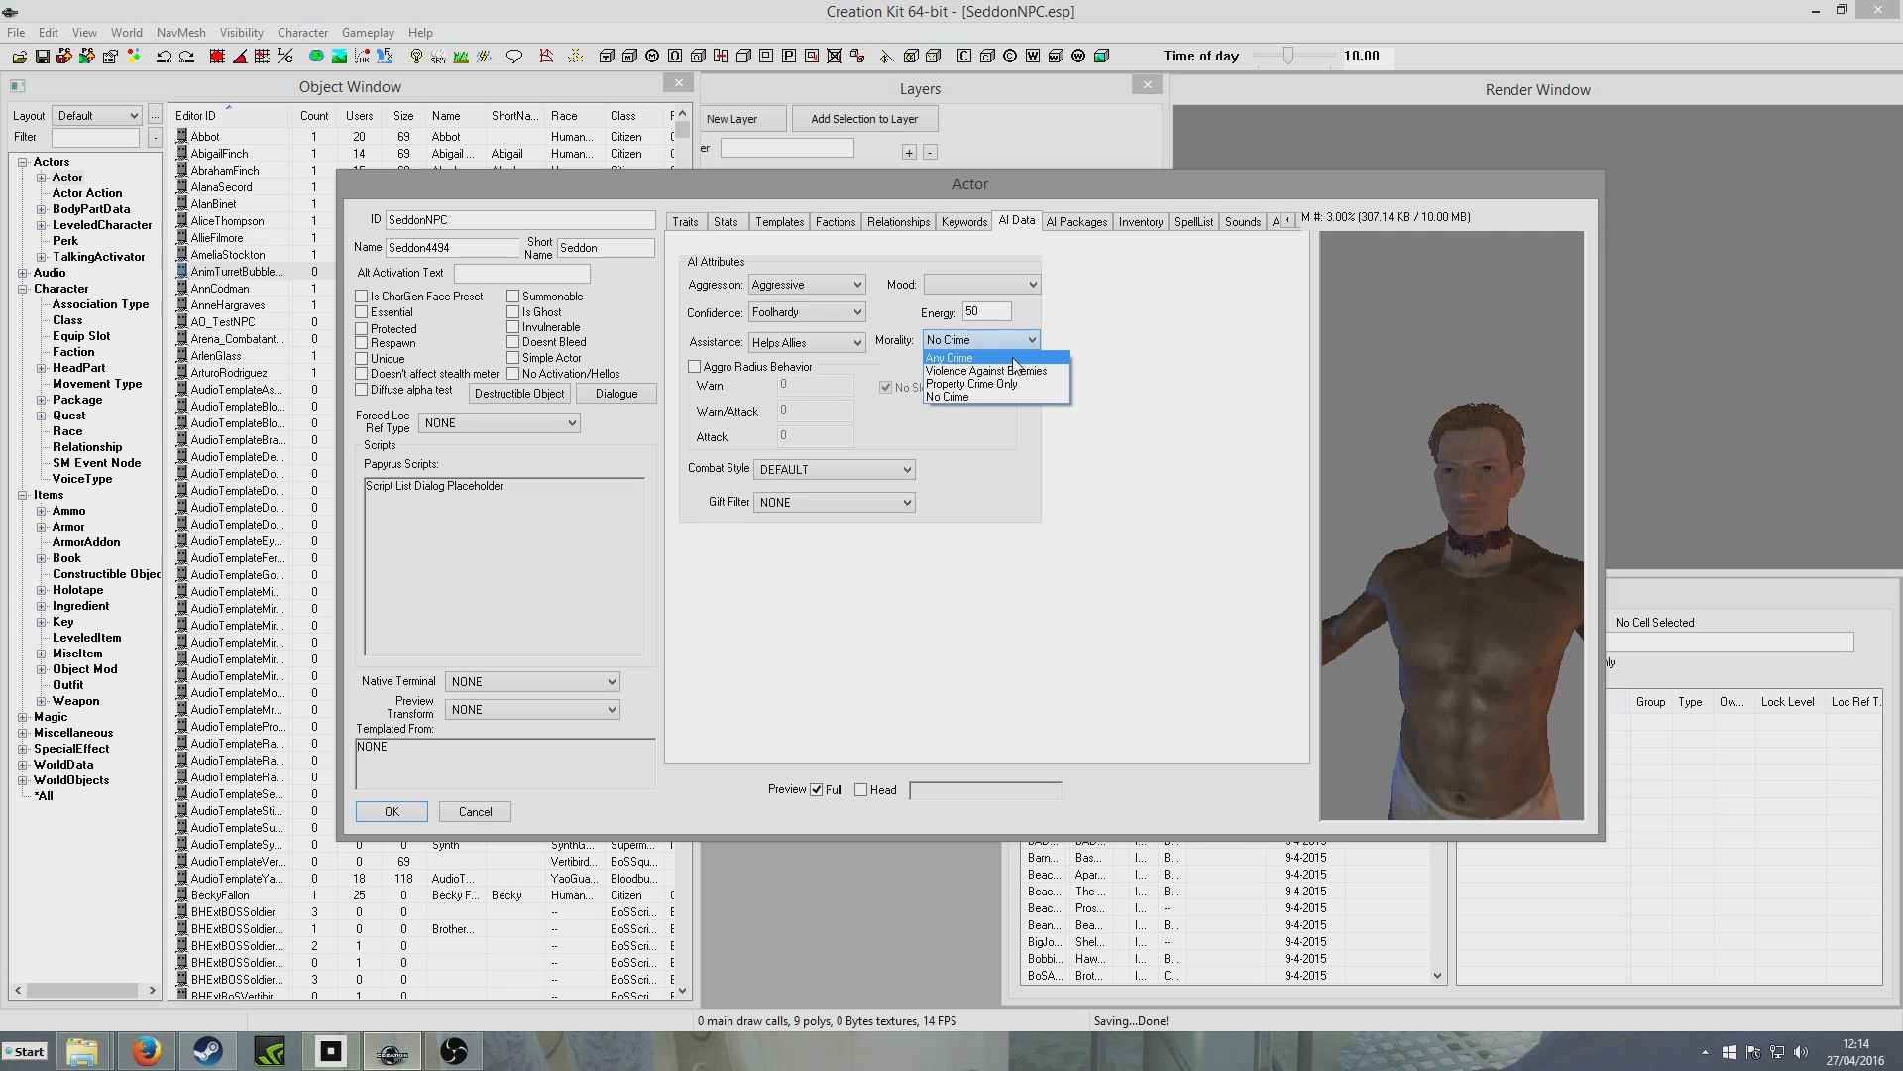
click(1015, 358)
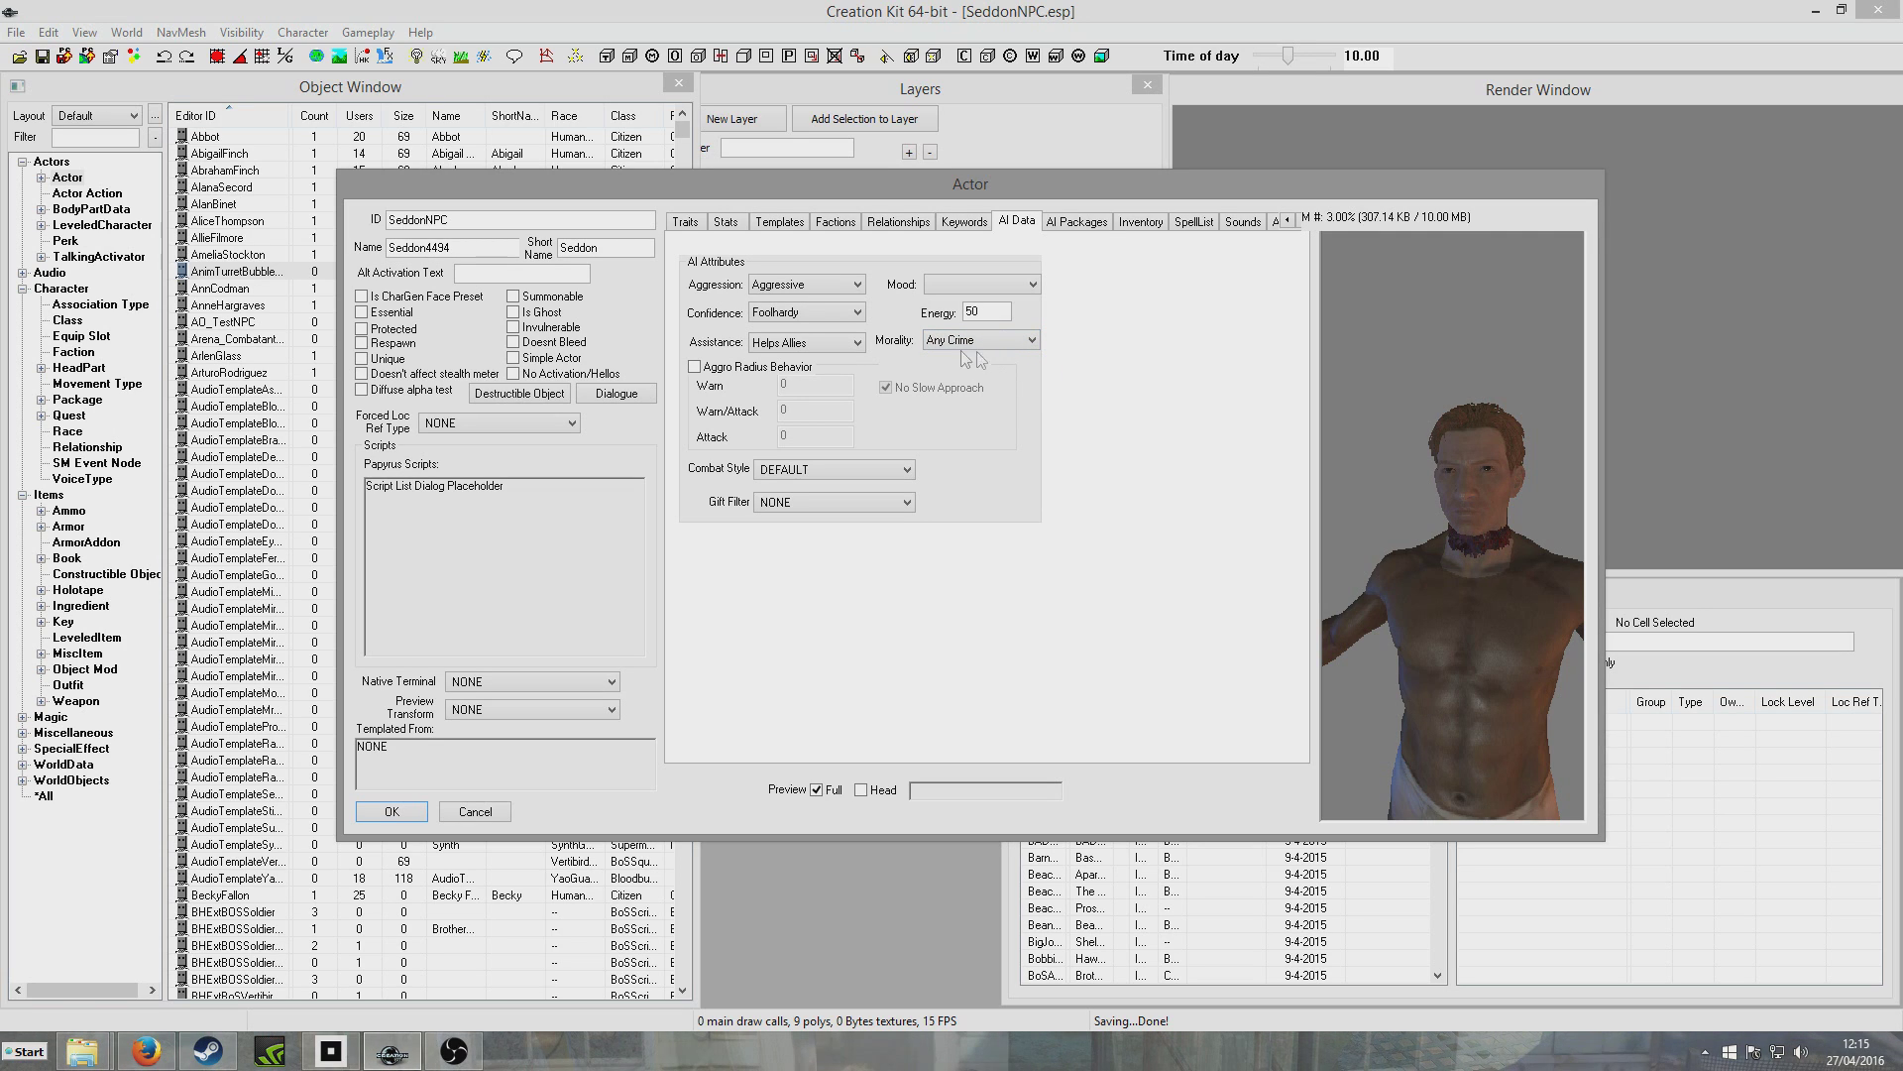
Add the existing DefaultSandboxEditorLocation package to the actor's AI package list
click(1062, 224)
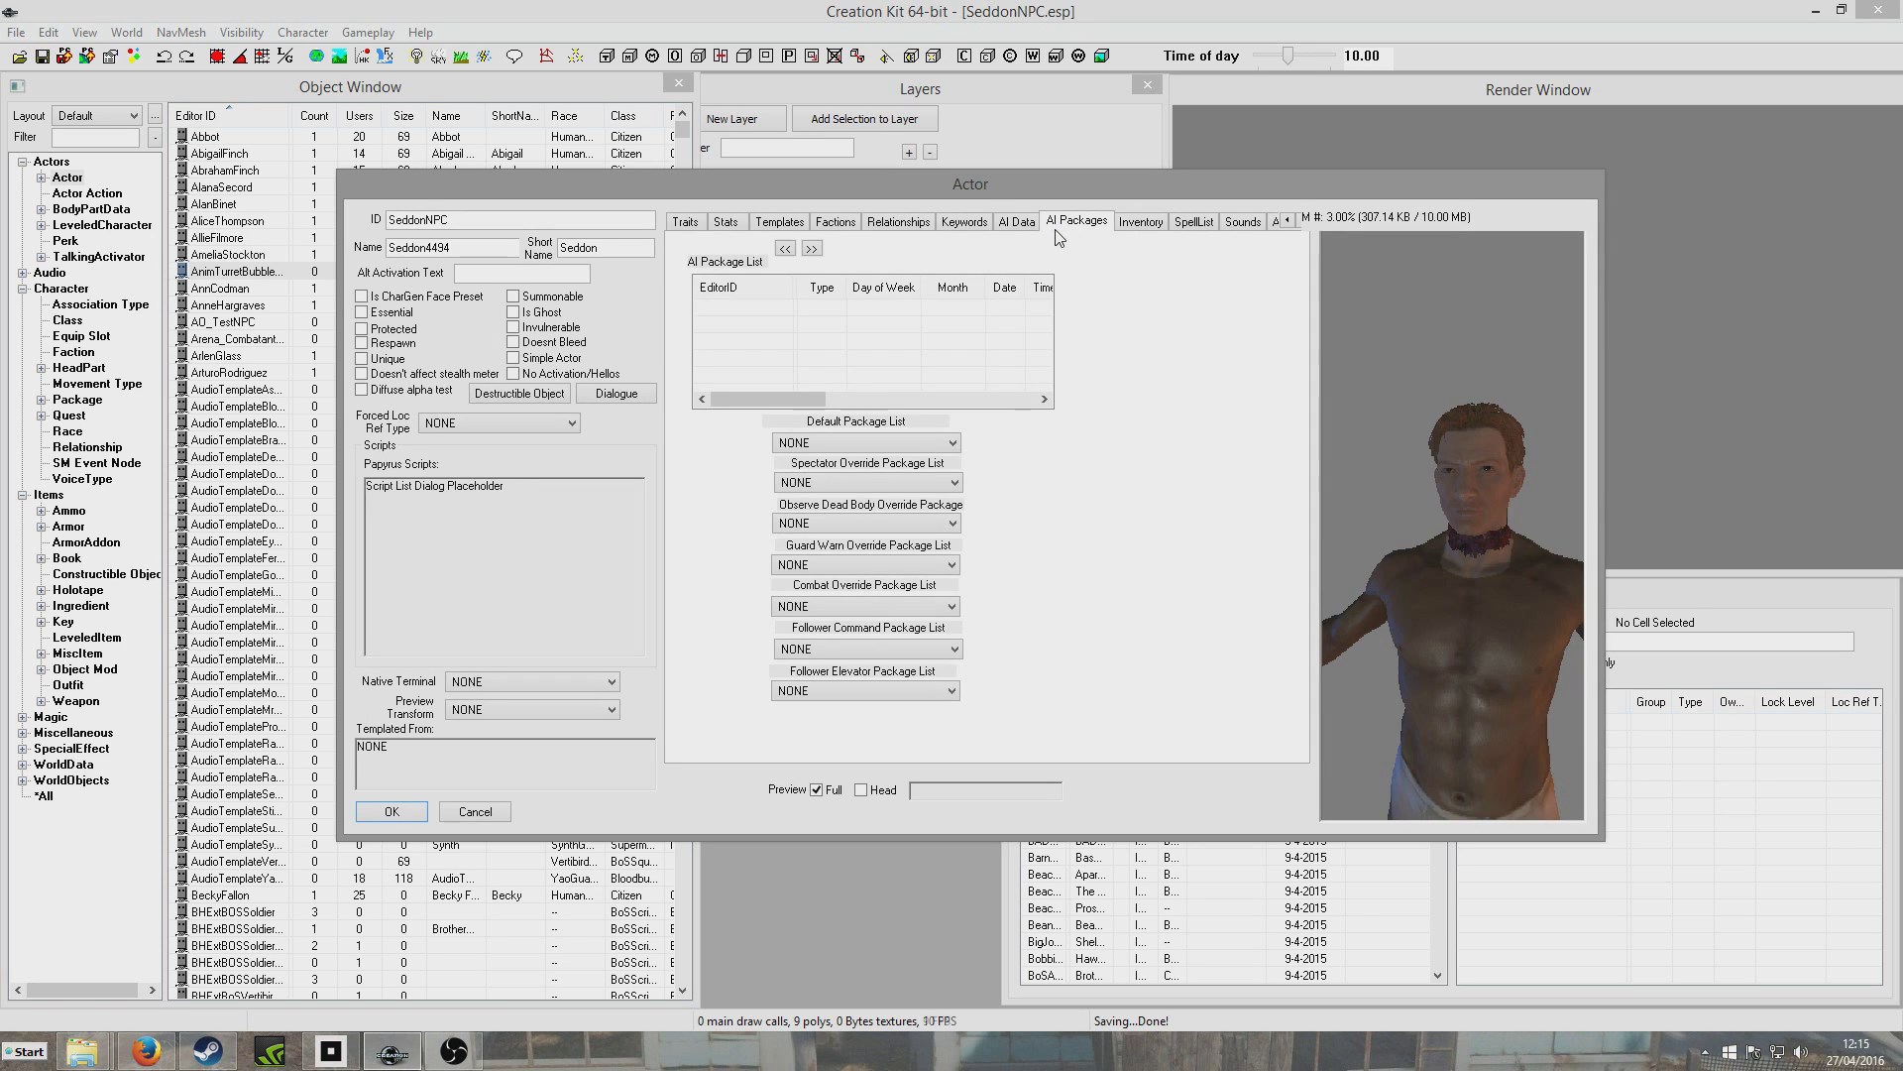
right_click(754, 323)
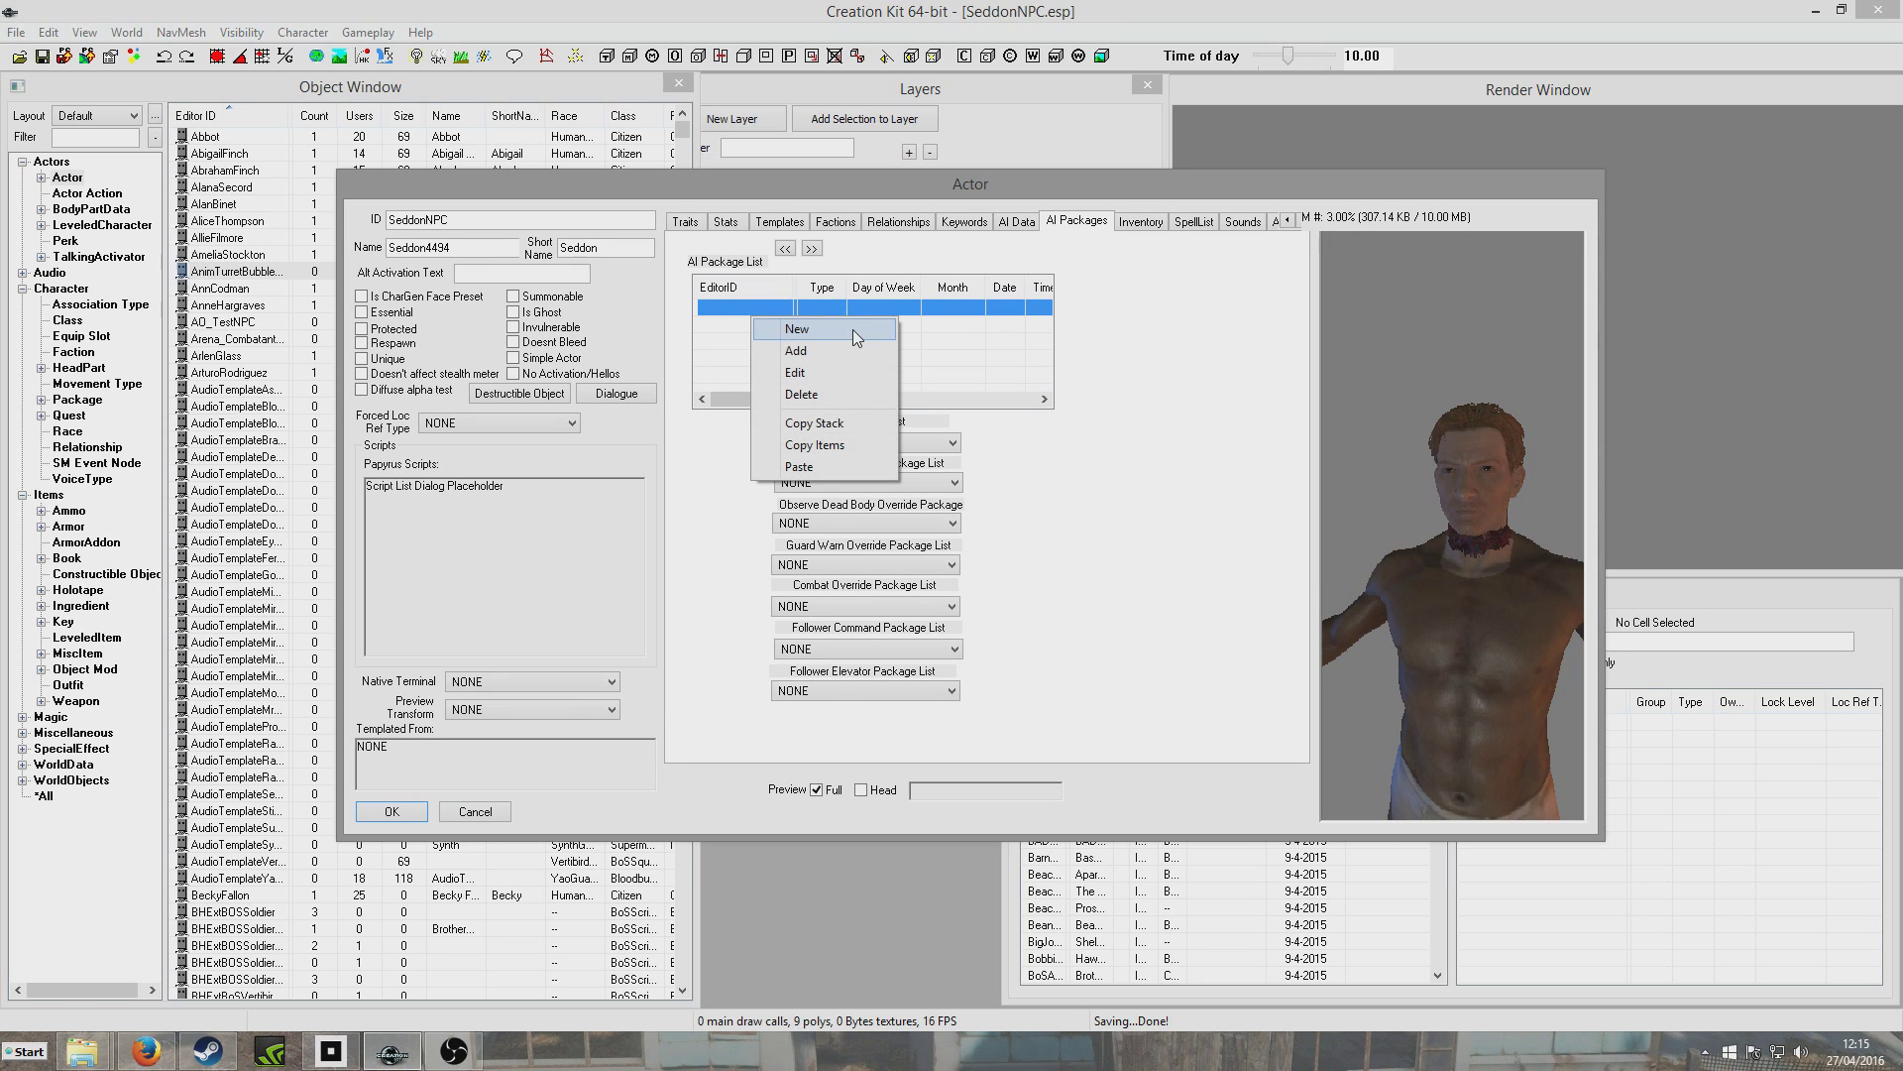
click(809, 352)
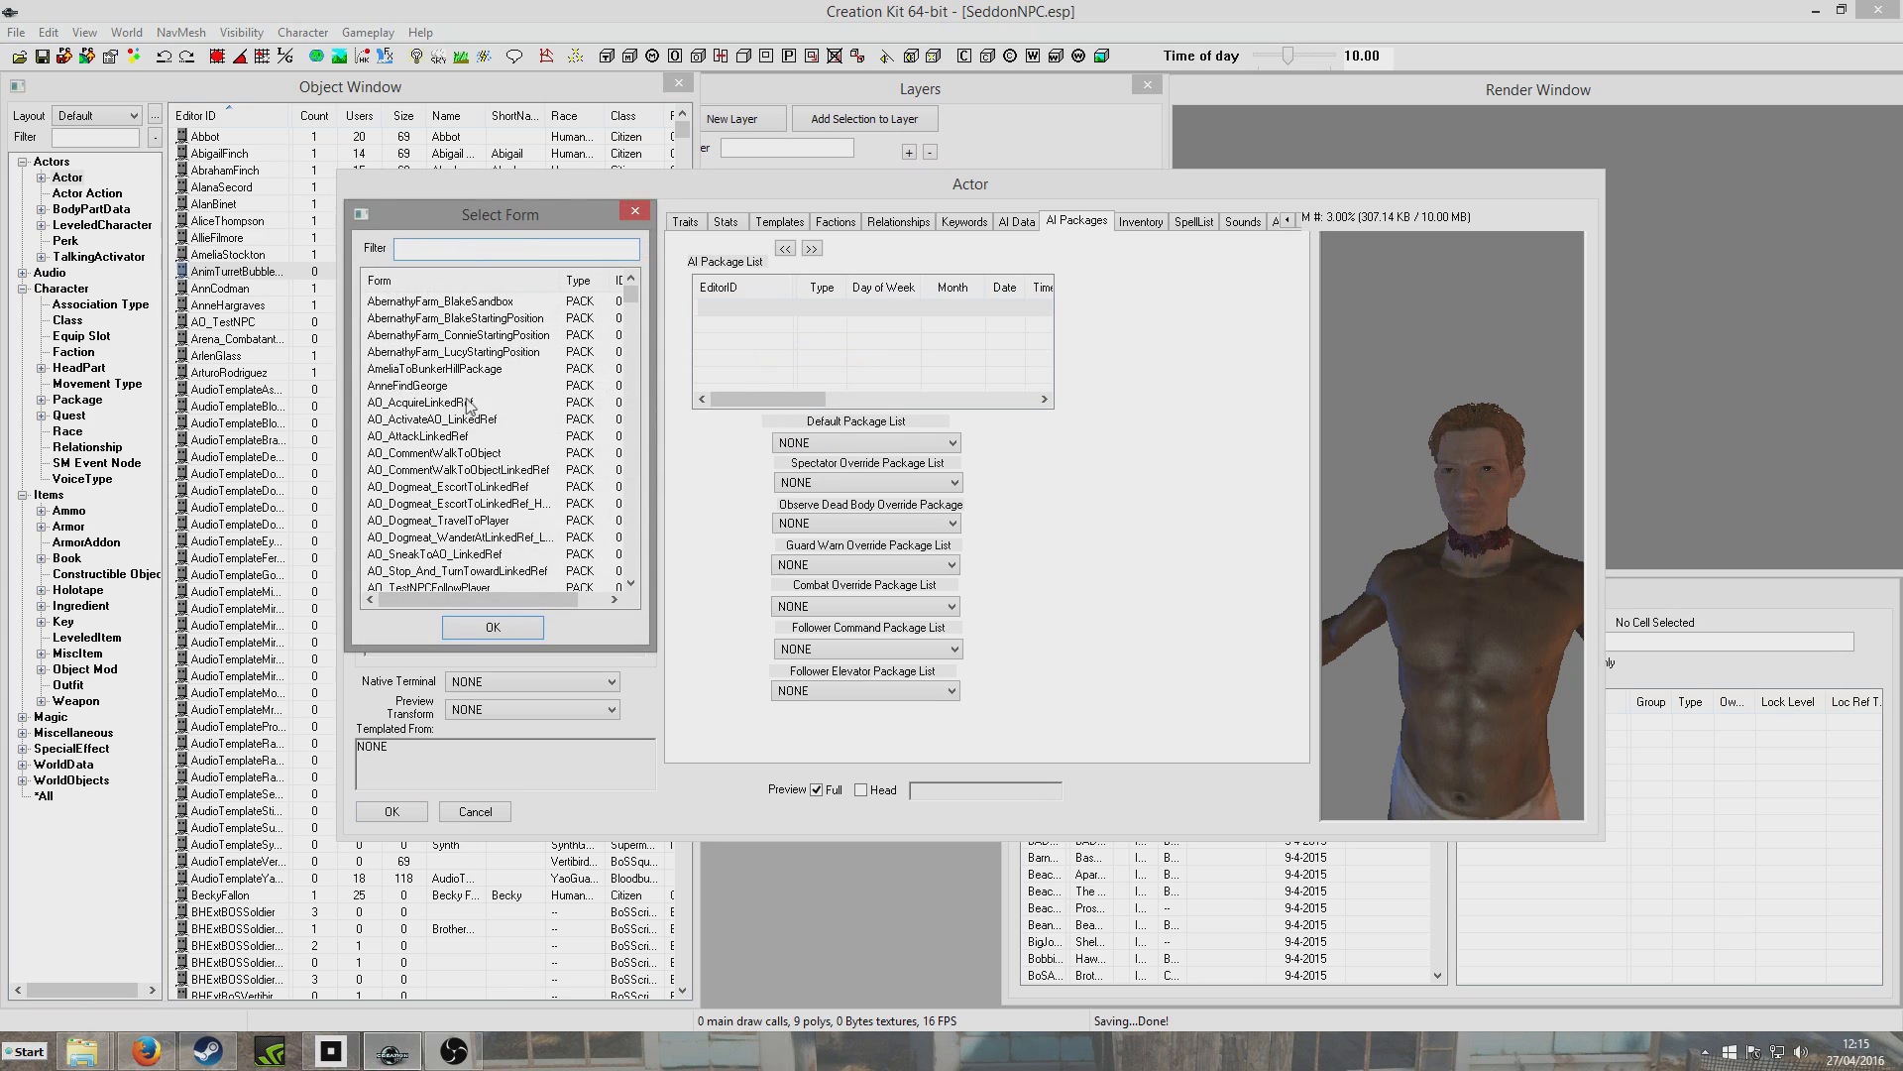
click(470, 404)
text(def)
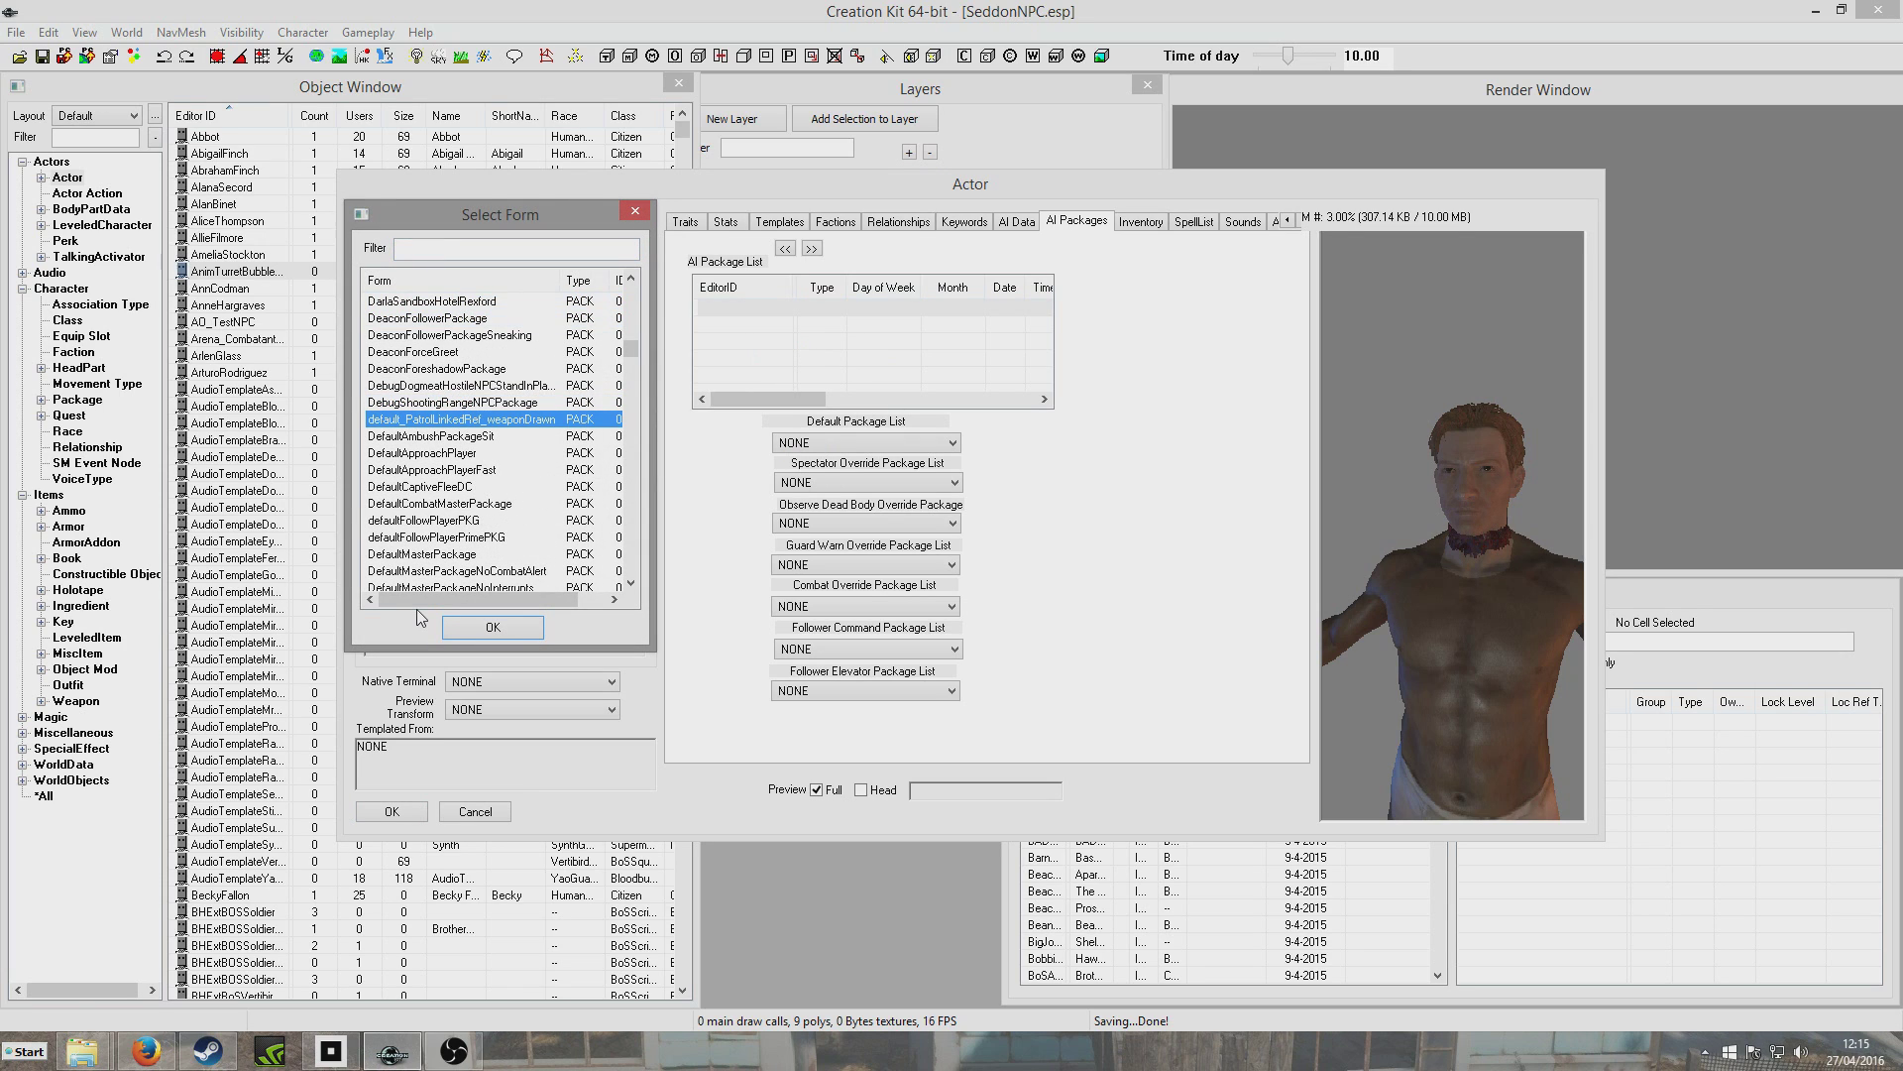
scroll(466, 589, down, 10)
scroll(463, 588, up, 6)
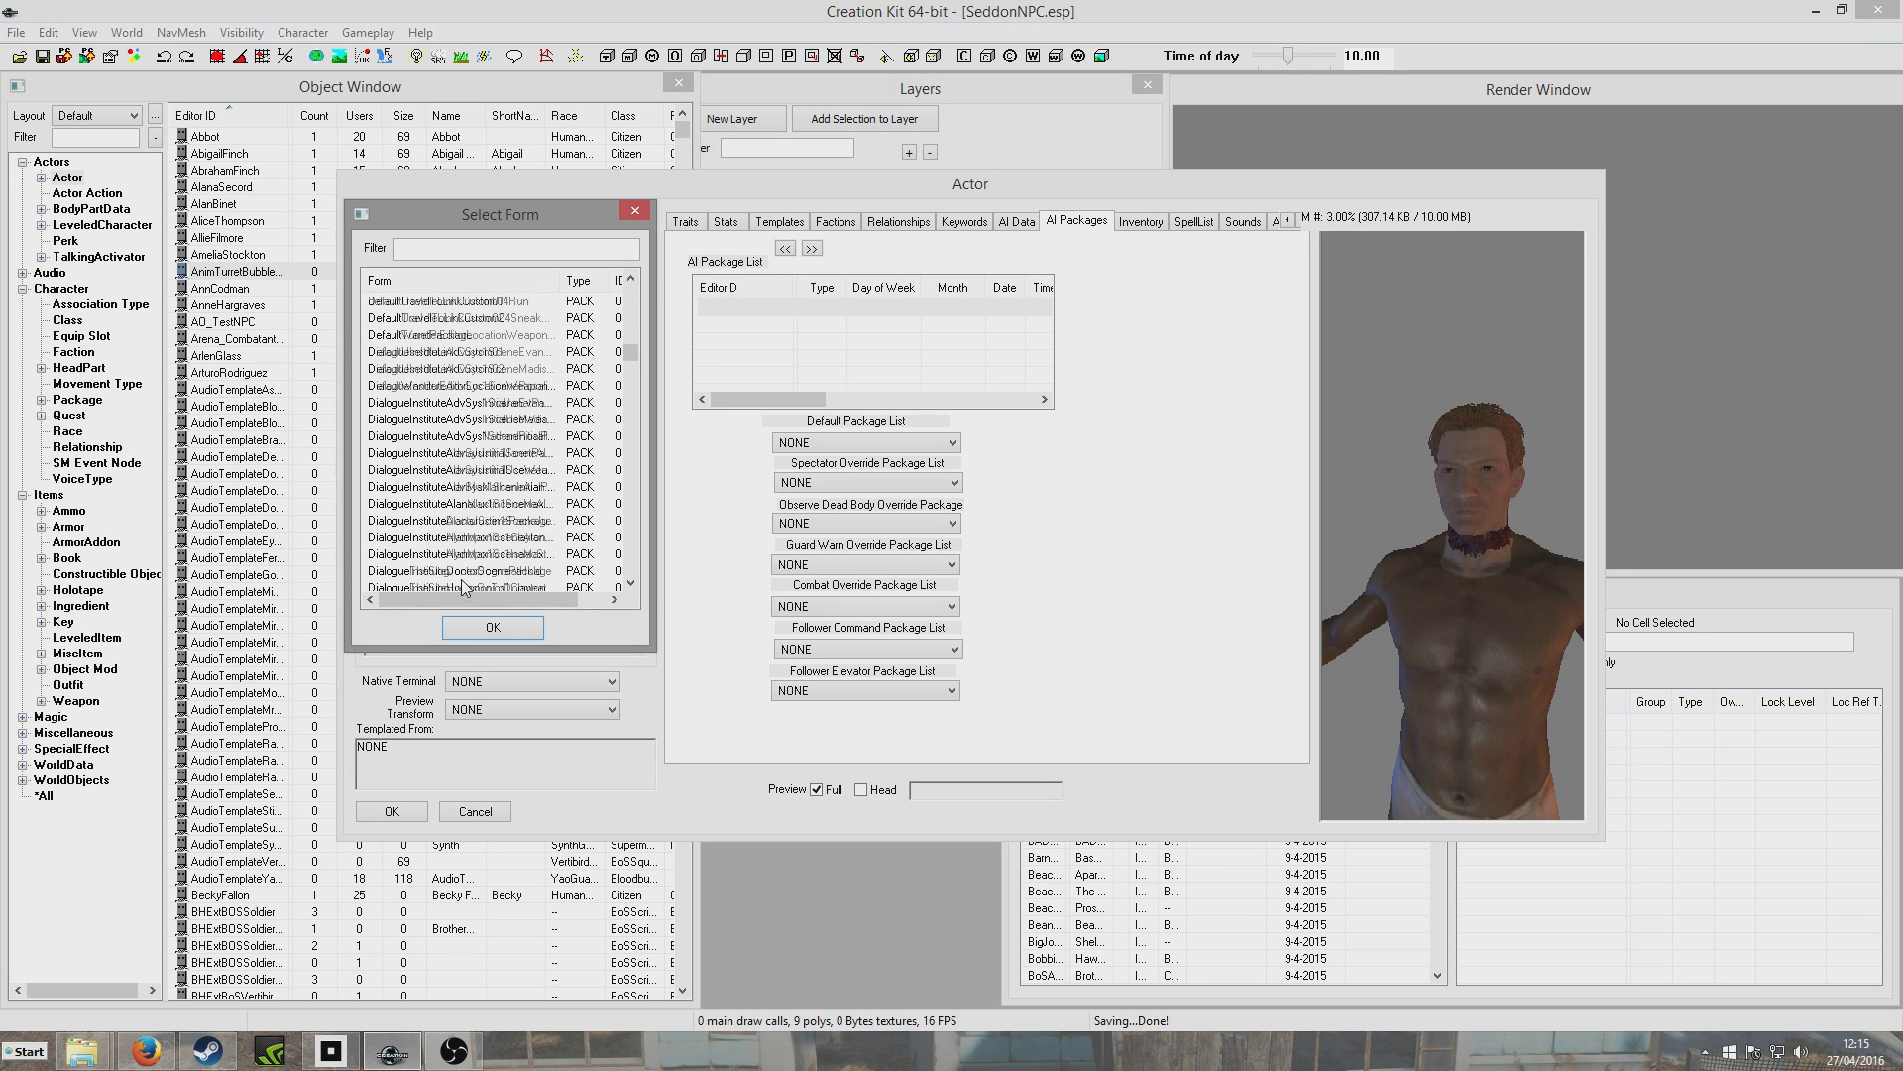
text(s)
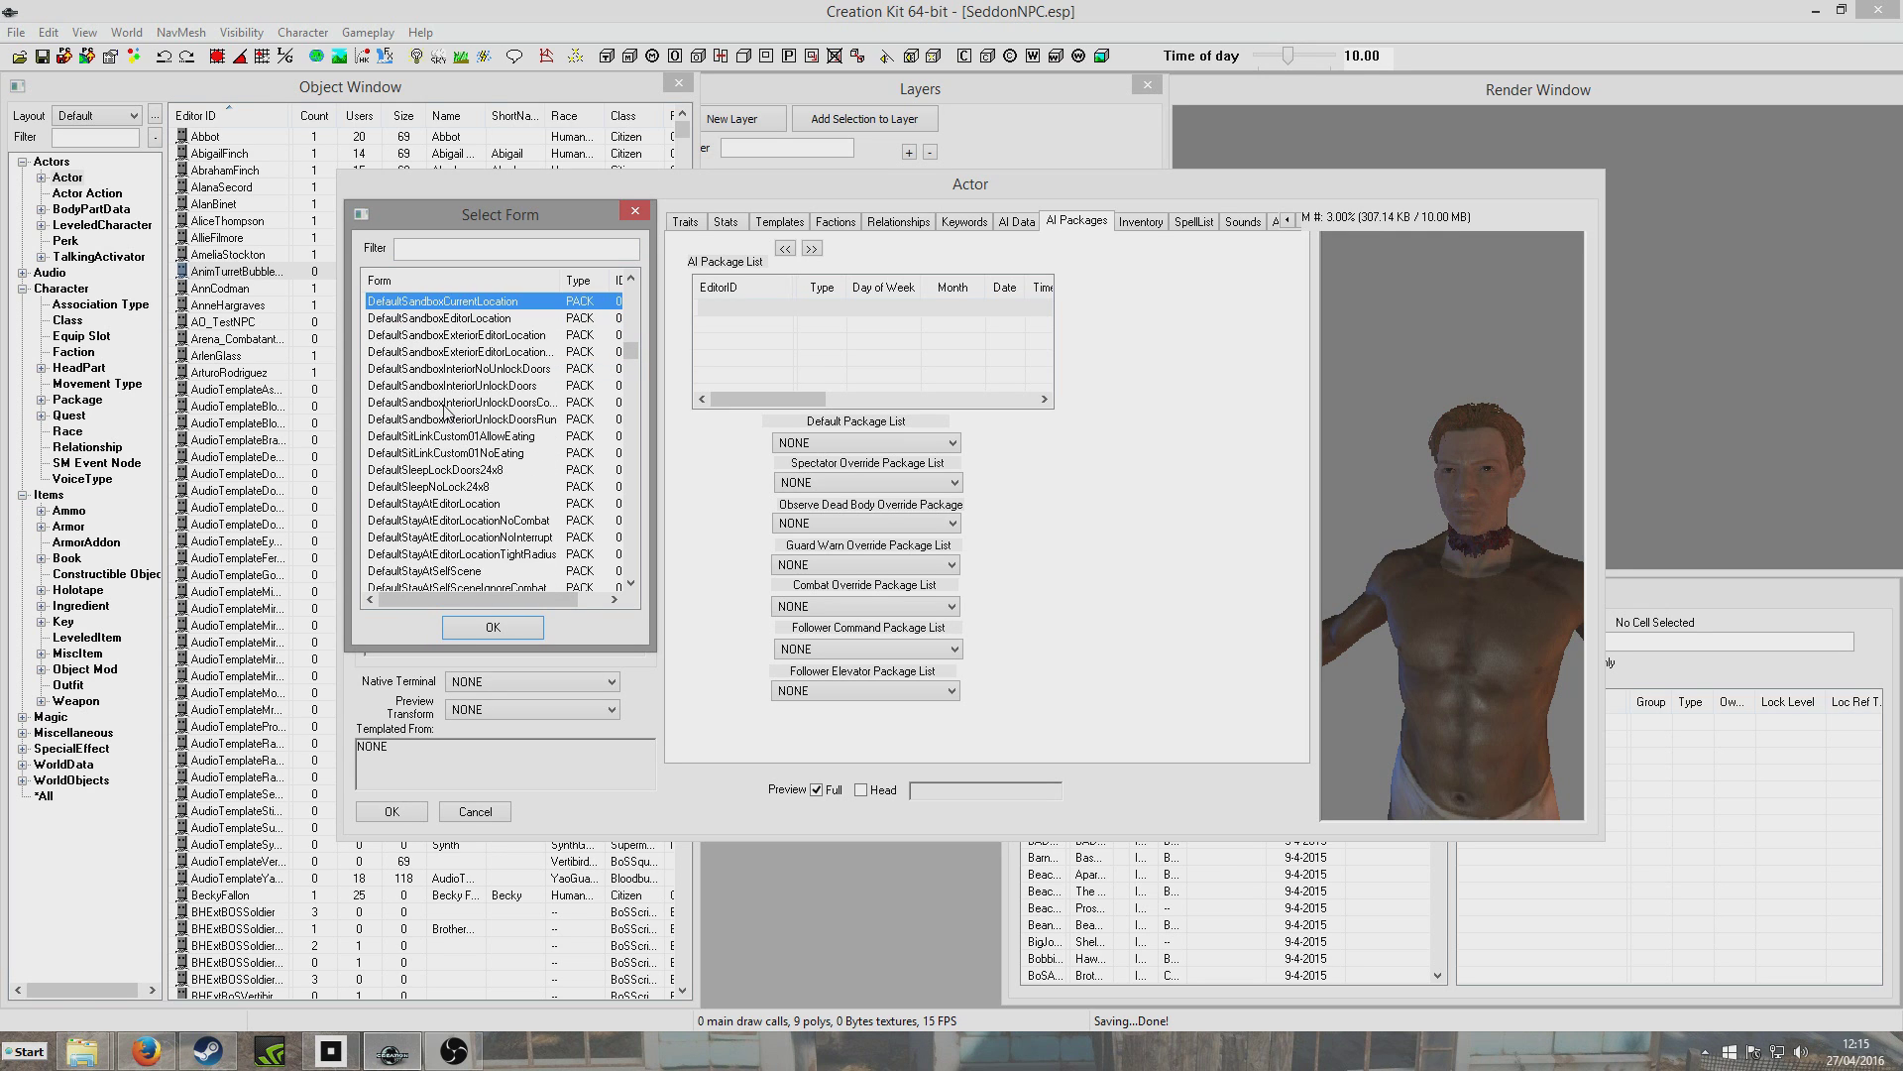
double_click(452, 319)
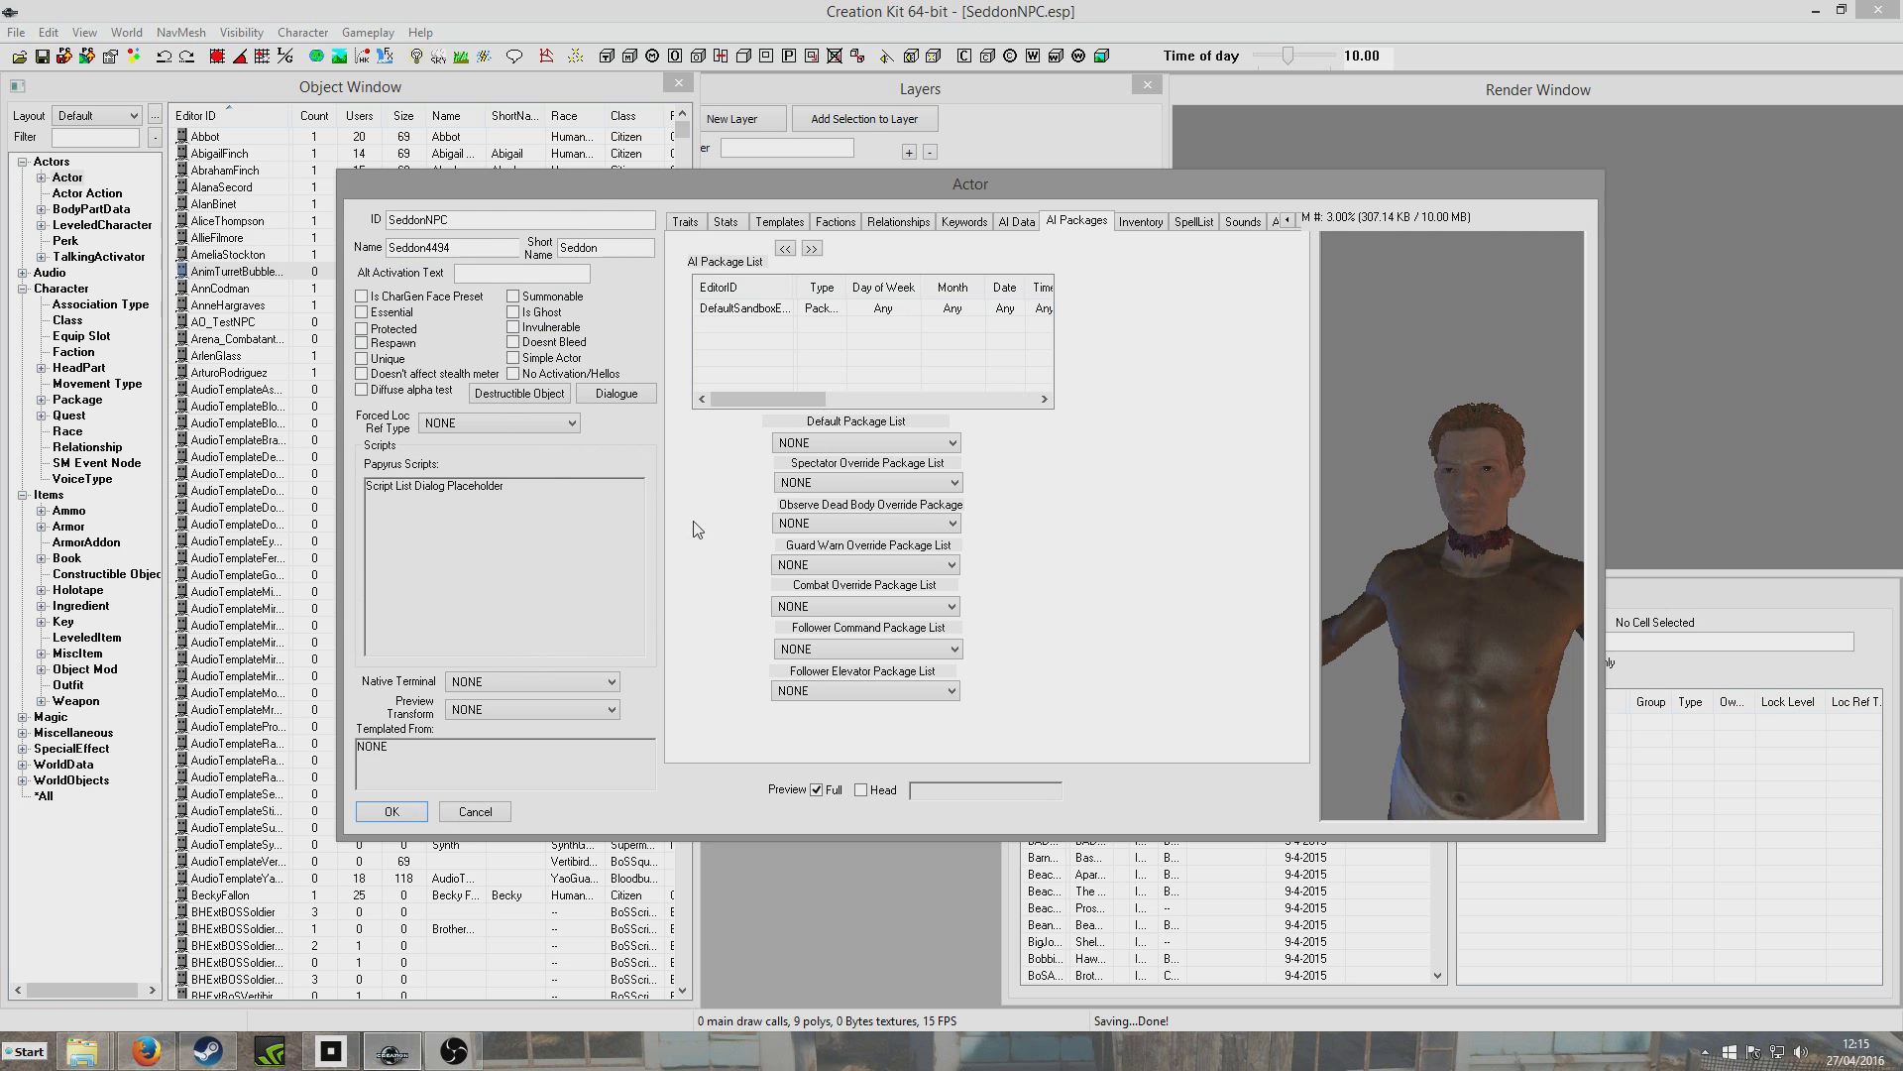
Try InstituteScientistSRB as the actor's default outfit and inspect it in the character preview
click(1142, 225)
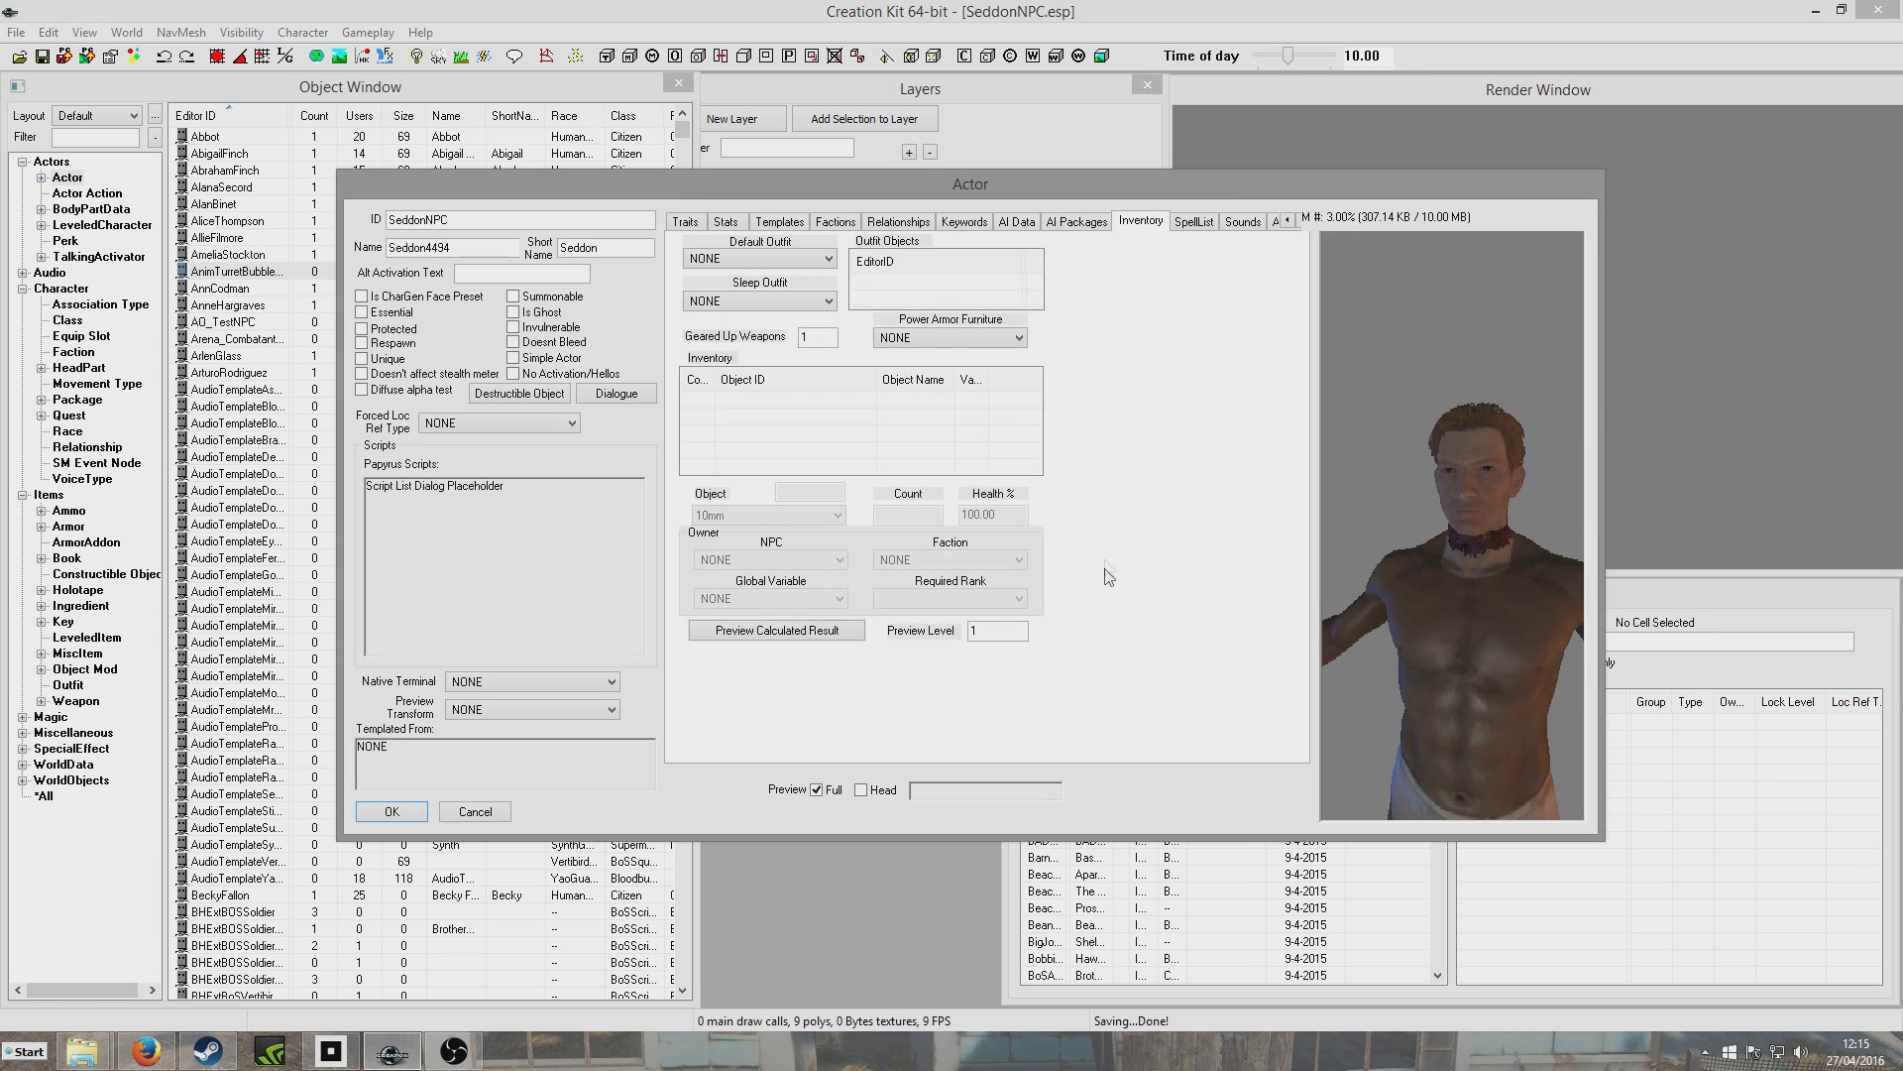
click(800, 259)
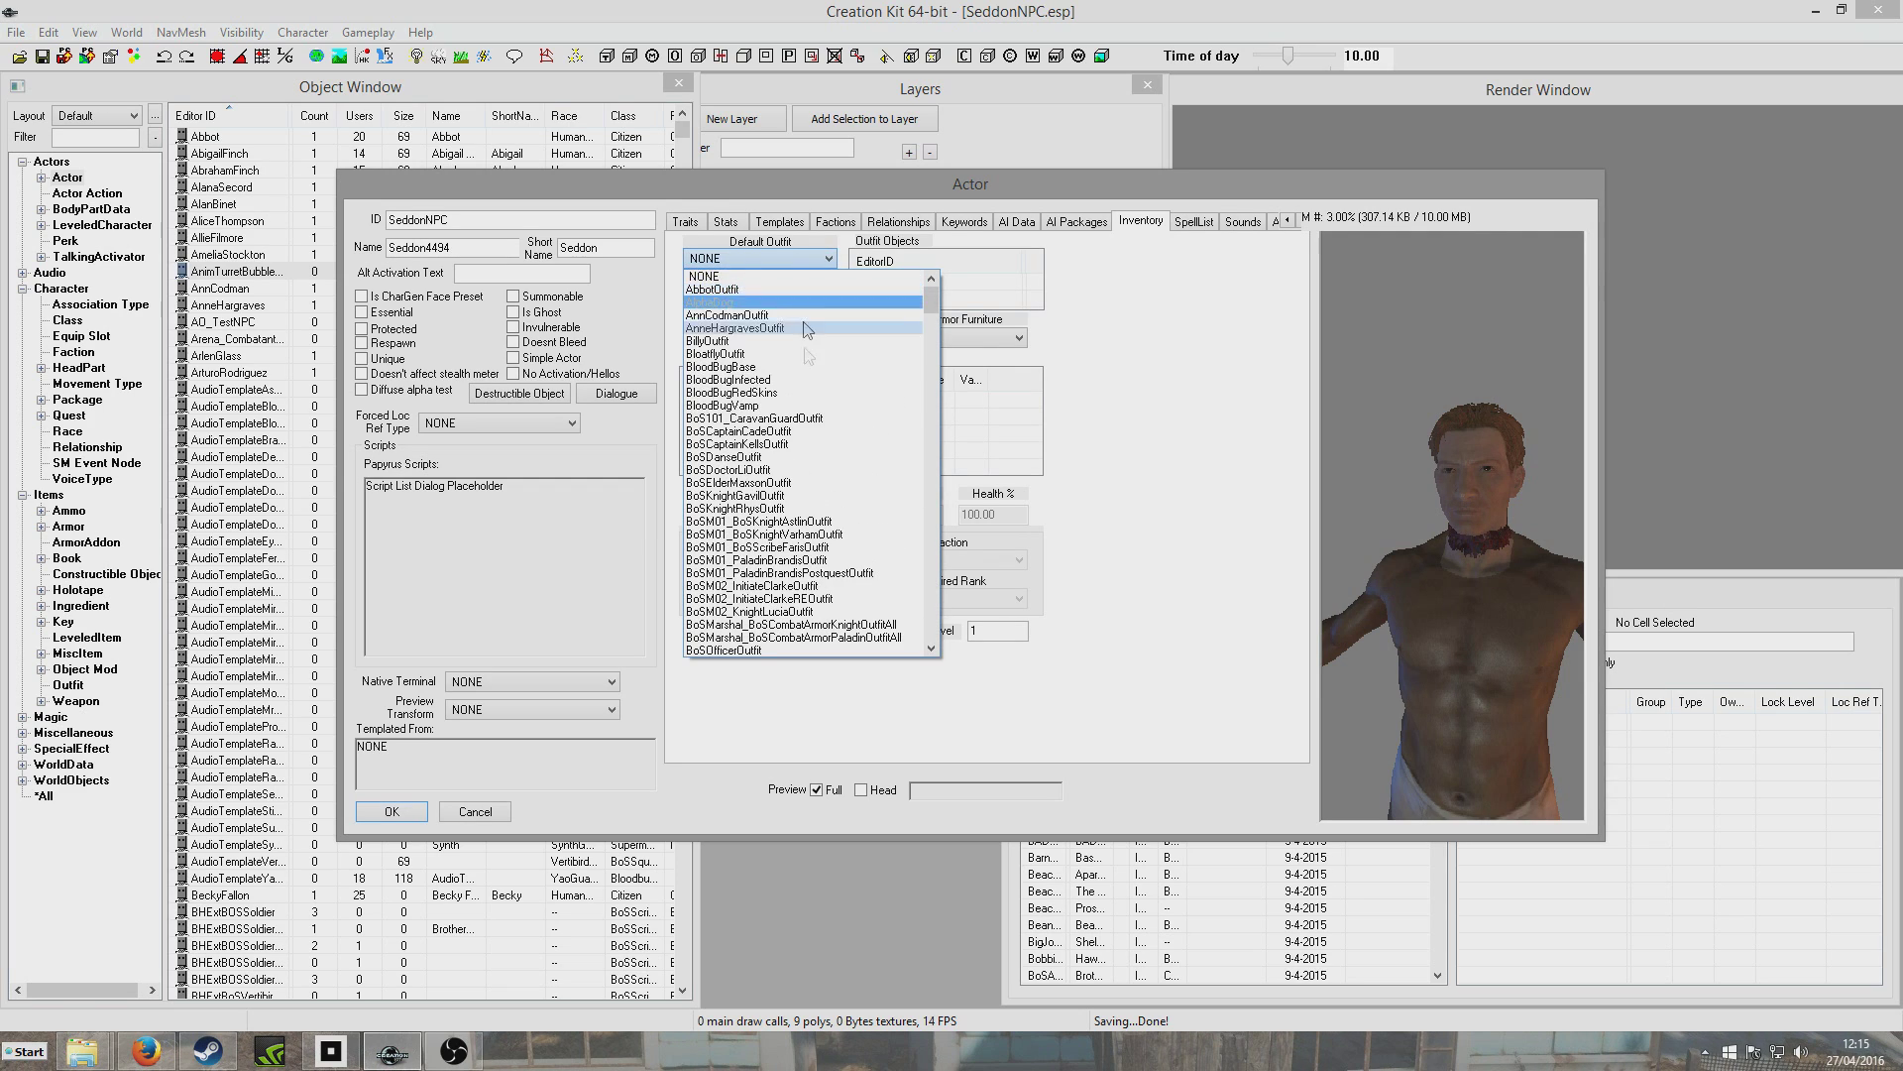
scroll(815, 461, down, 1)
scroll(815, 461, down, 5)
drag(932, 319, 929, 446)
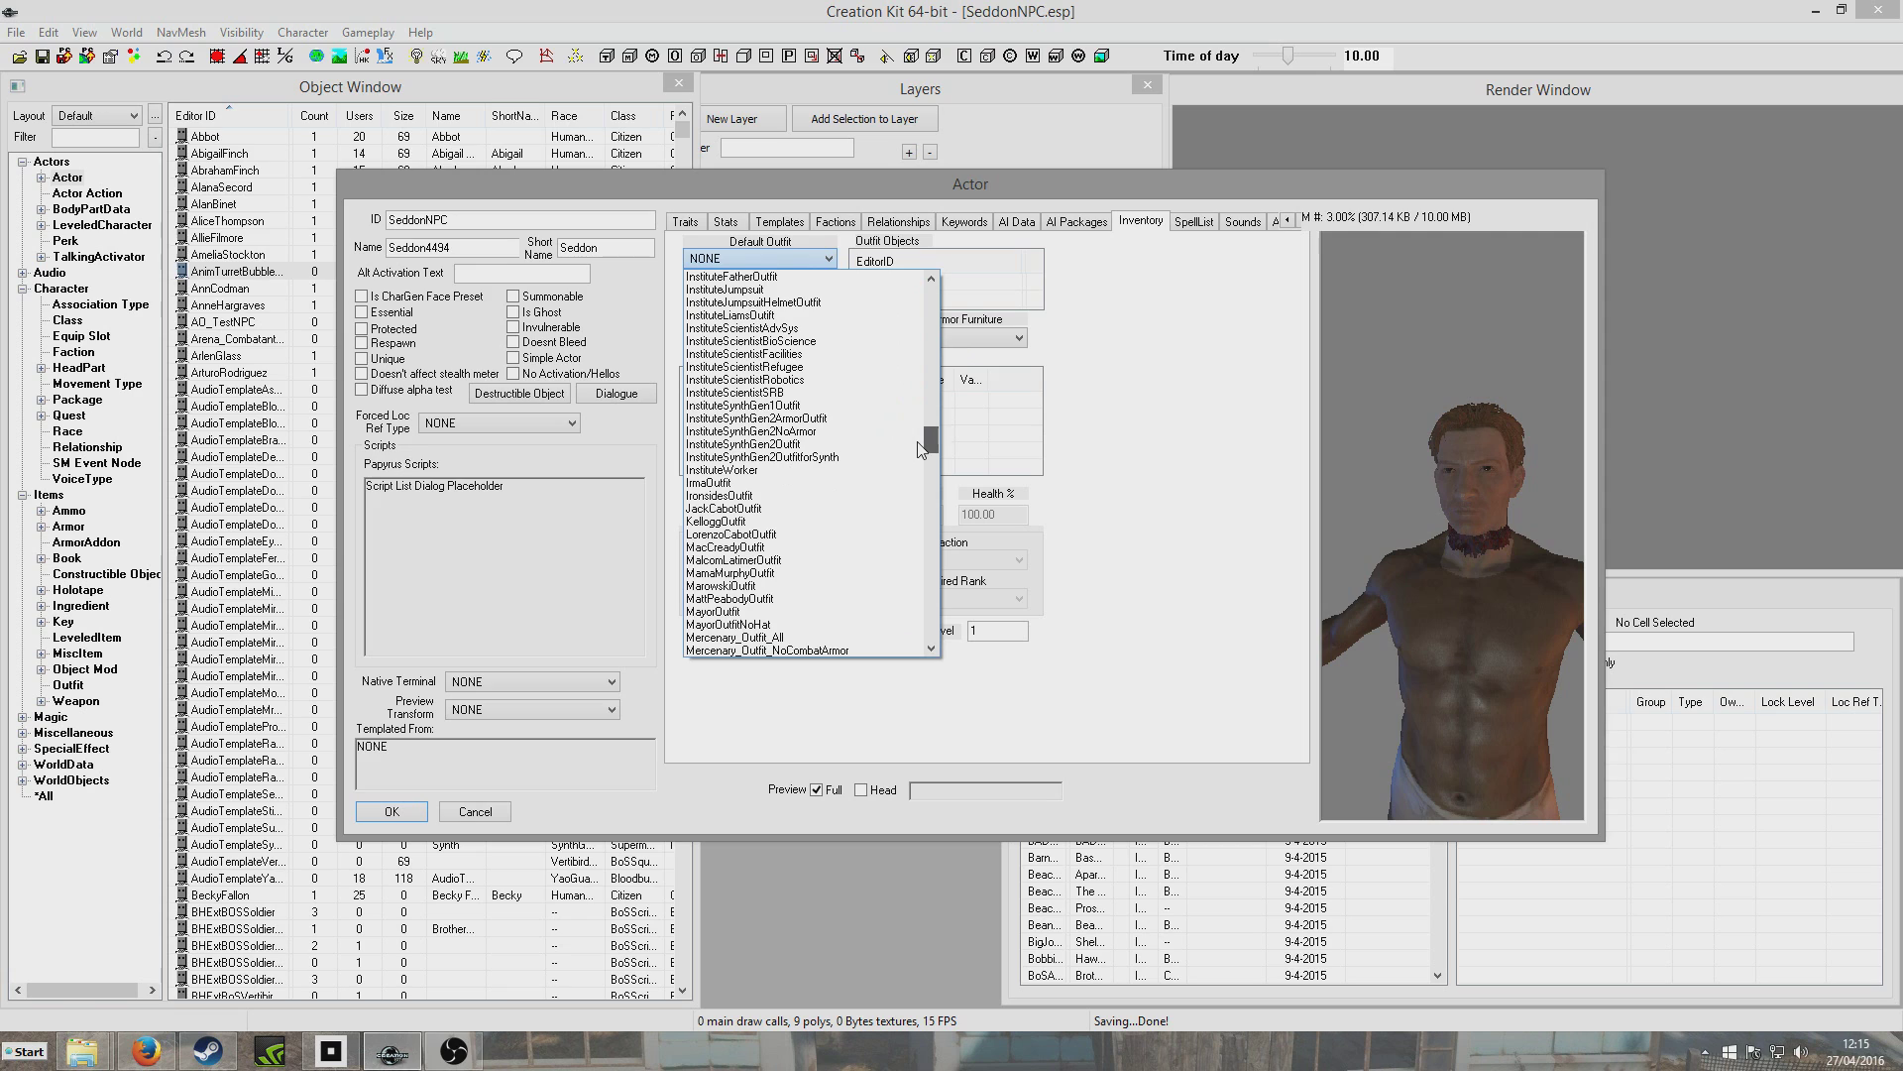
click(808, 405)
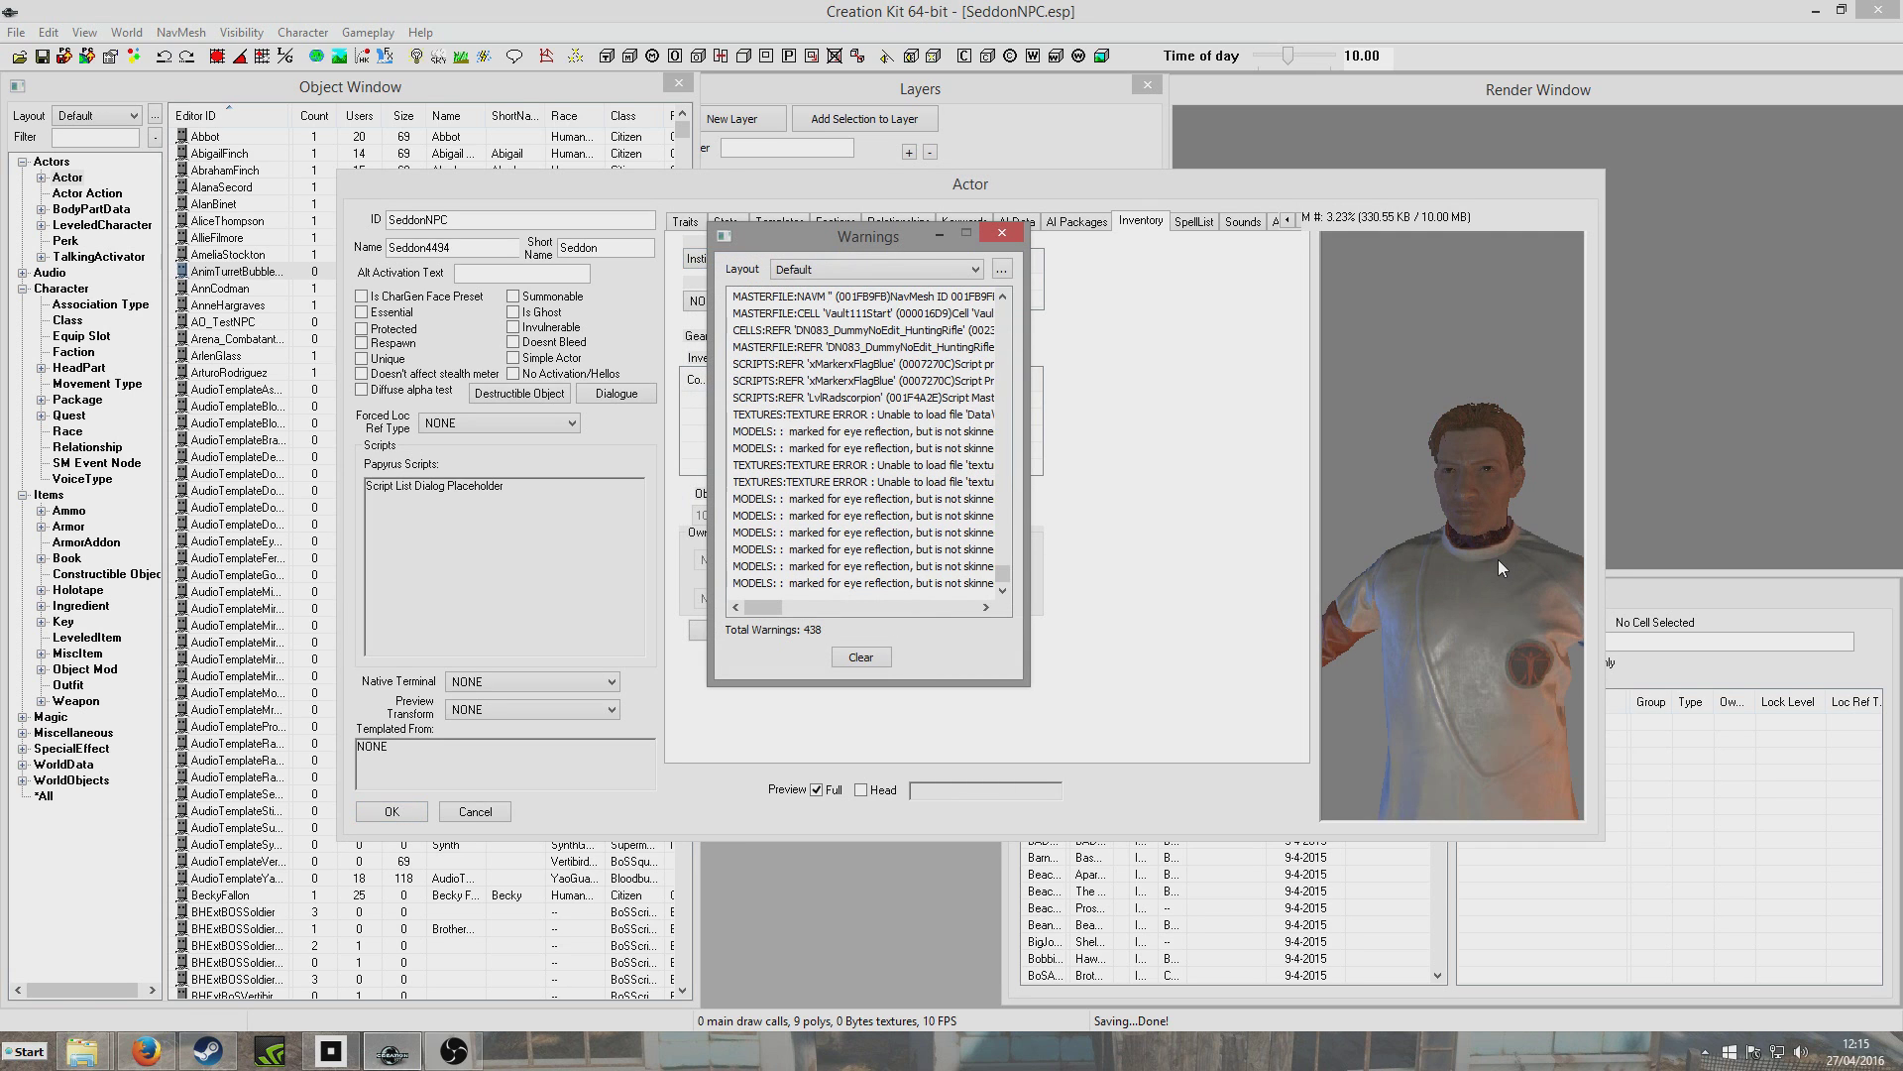
click(1481, 444)
scroll(1482, 444, down, 4)
scroll(1474, 536, up, 6)
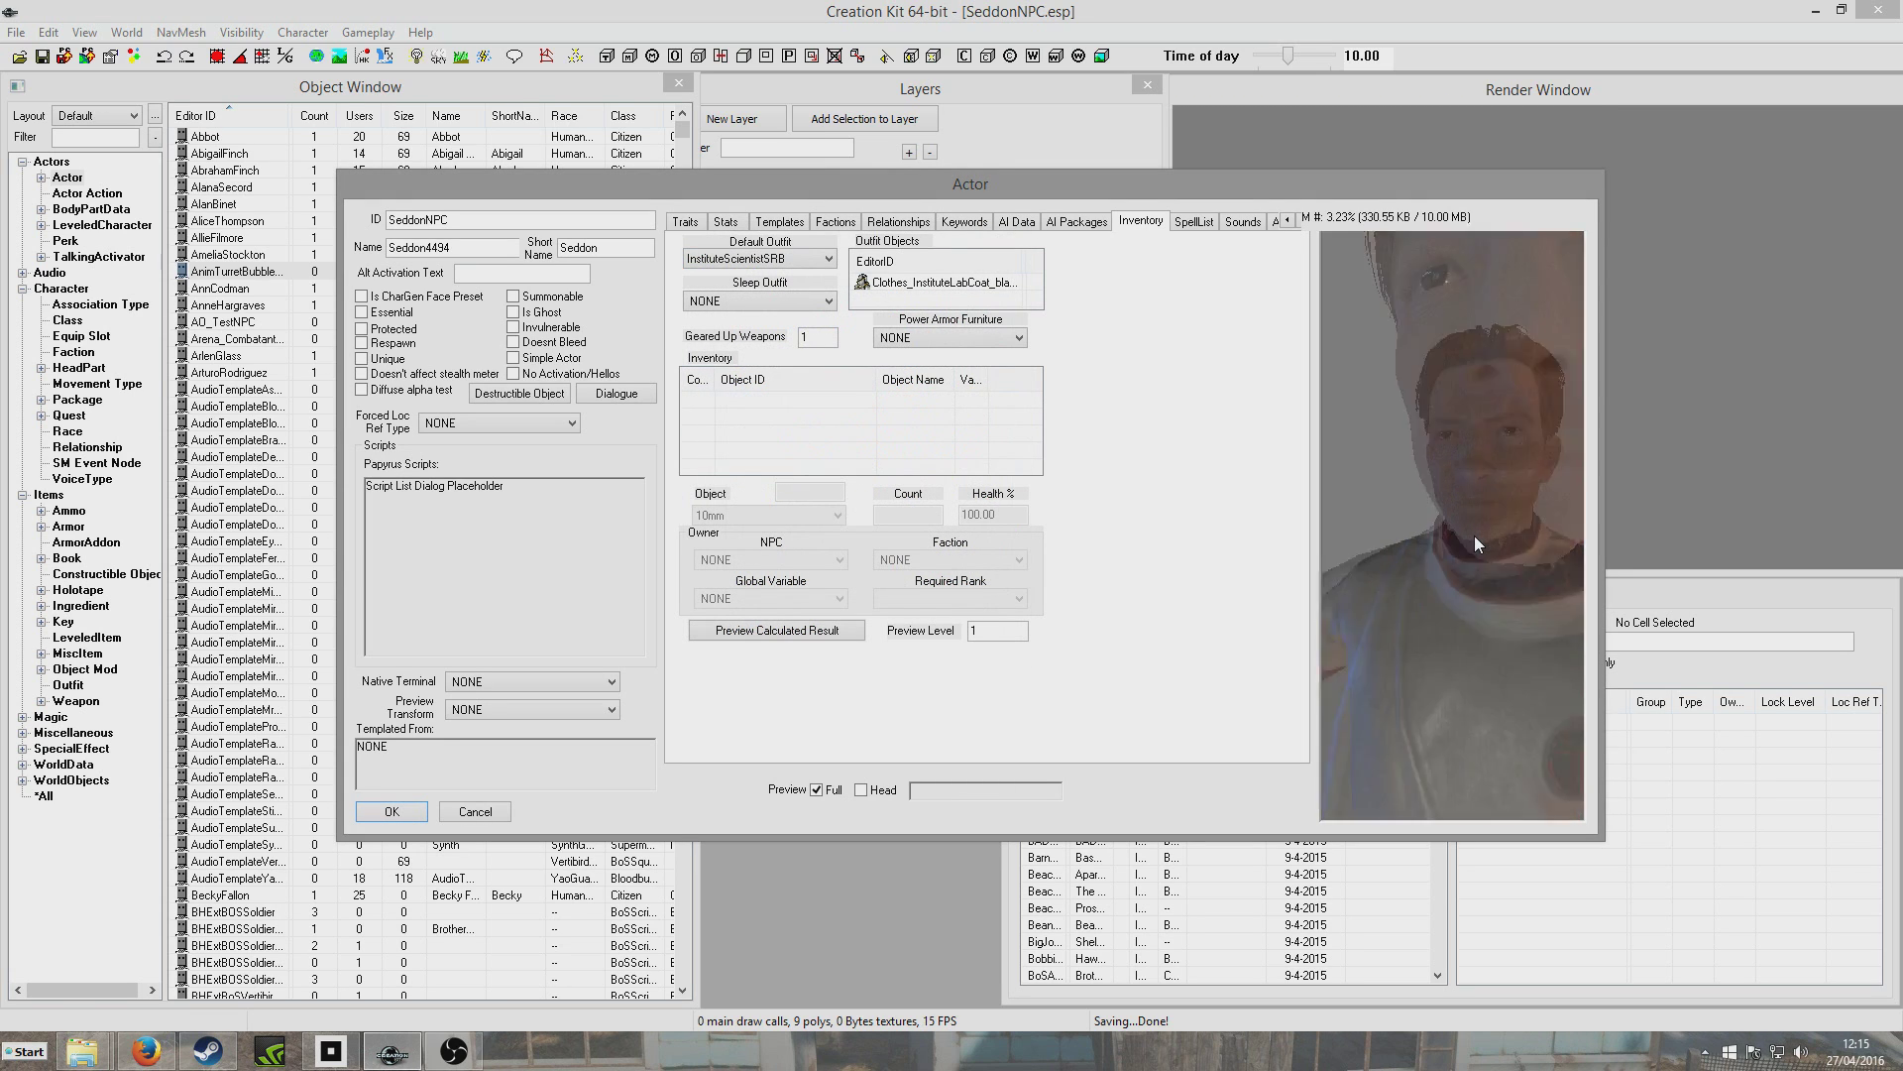
Try MarowskiOutfit as the actor's default outfit, and reset the default outfit to NONE
click(812, 265)
click(801, 468)
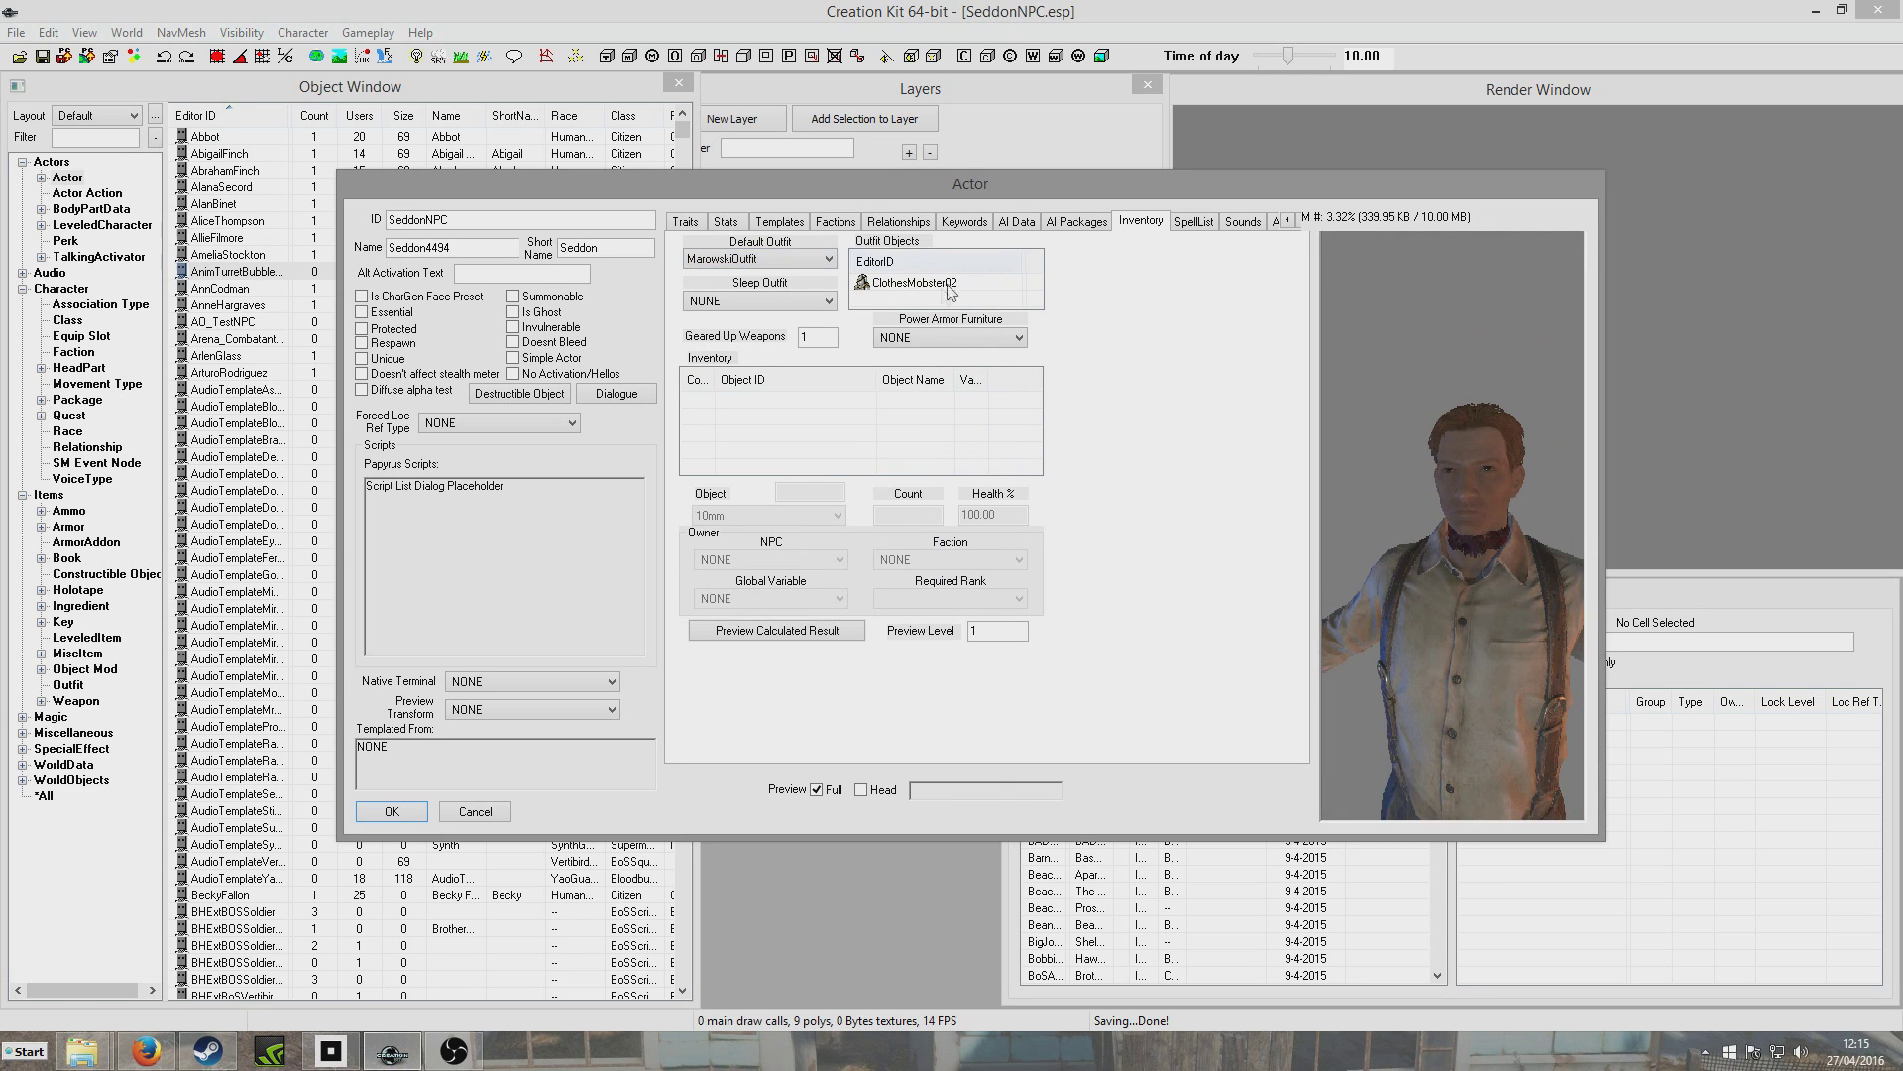
click(798, 264)
drag(932, 460, 932, 296)
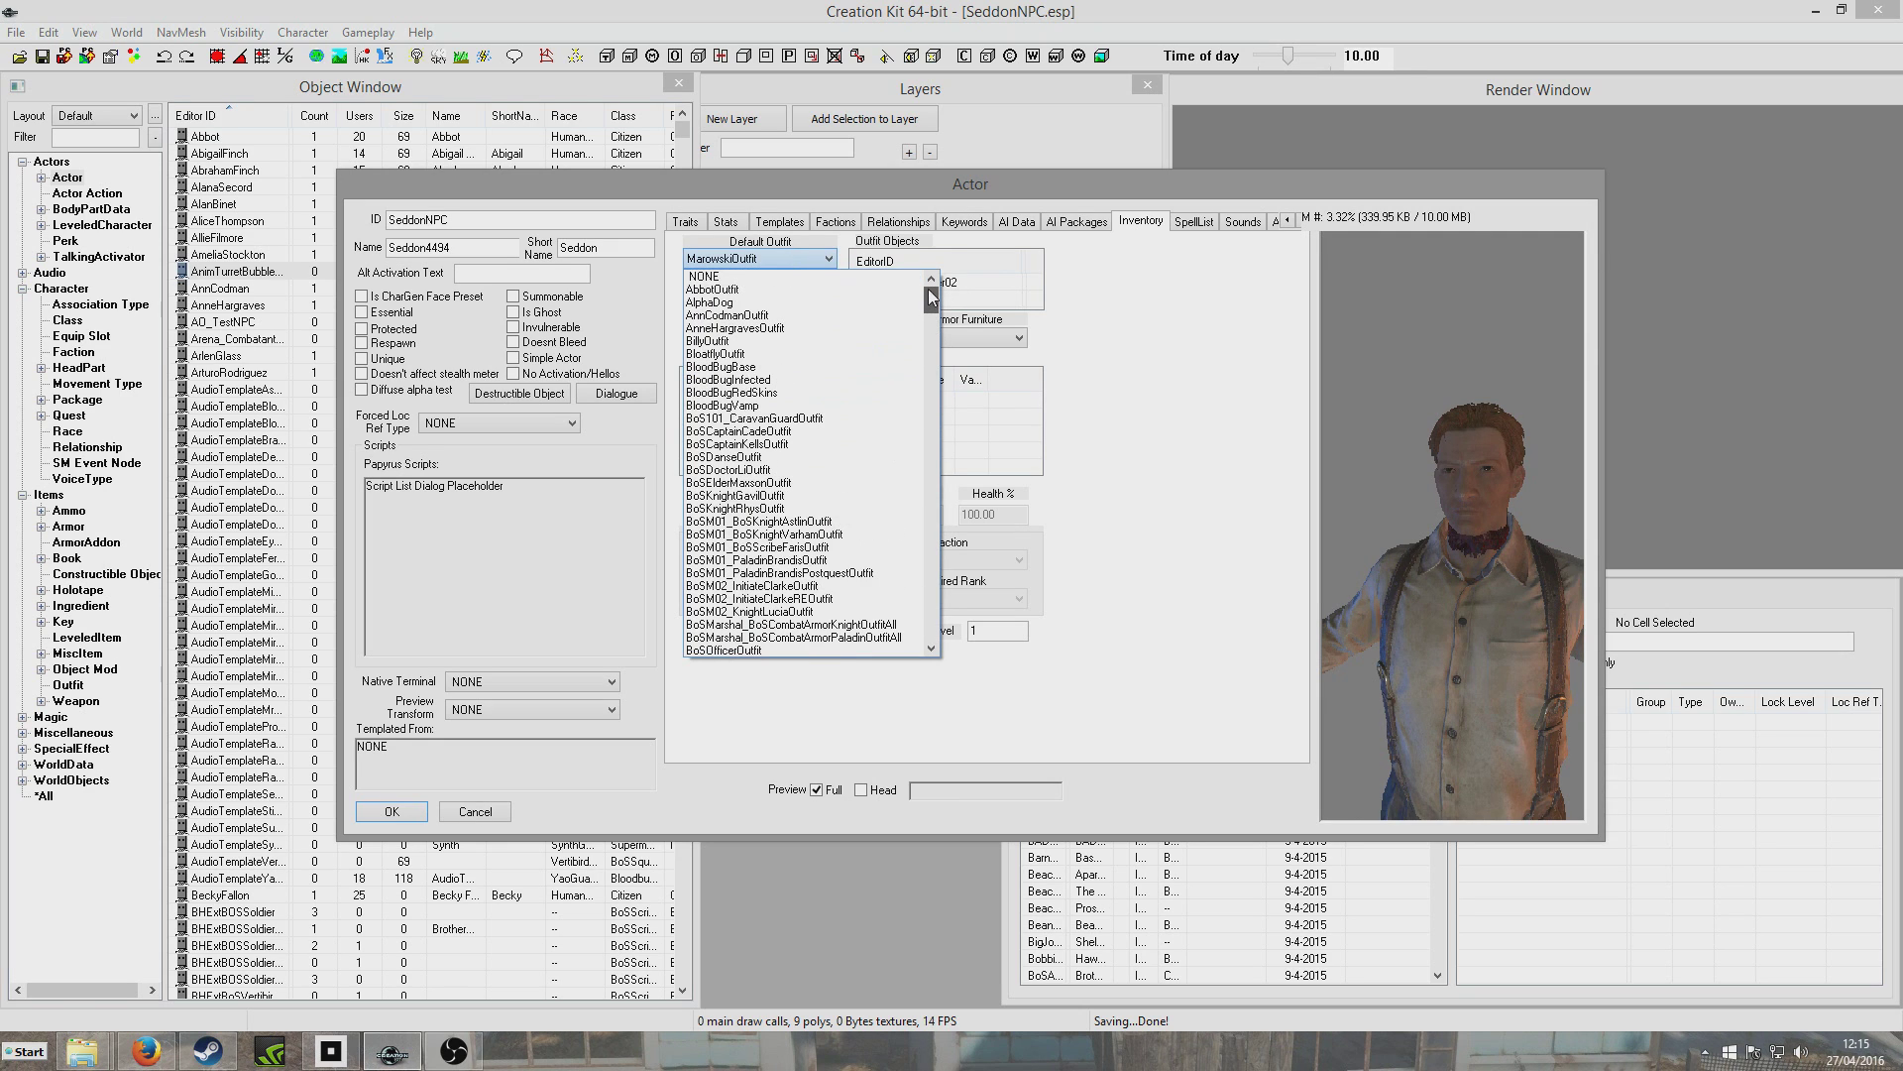
click(898, 277)
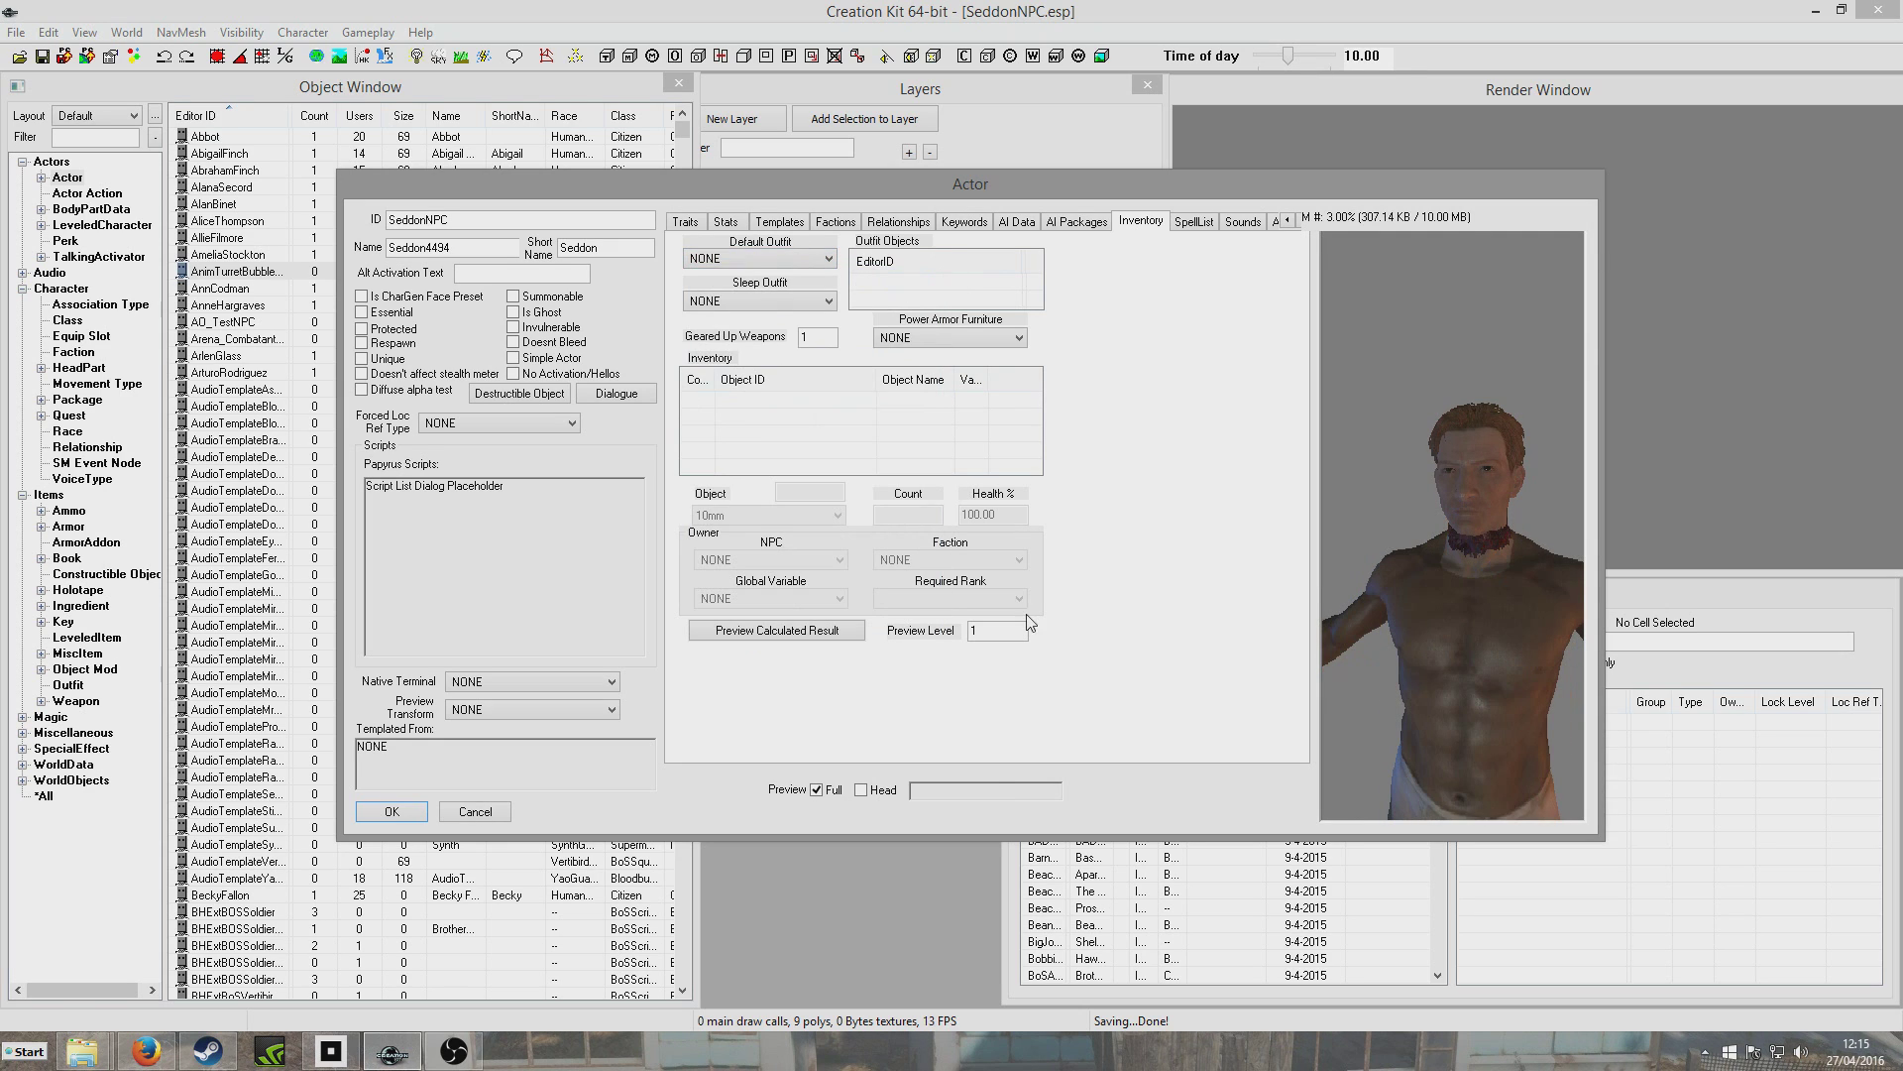
Accept the actor's changes, clear and dismiss the warnings list, and save the plugin
click(392, 812)
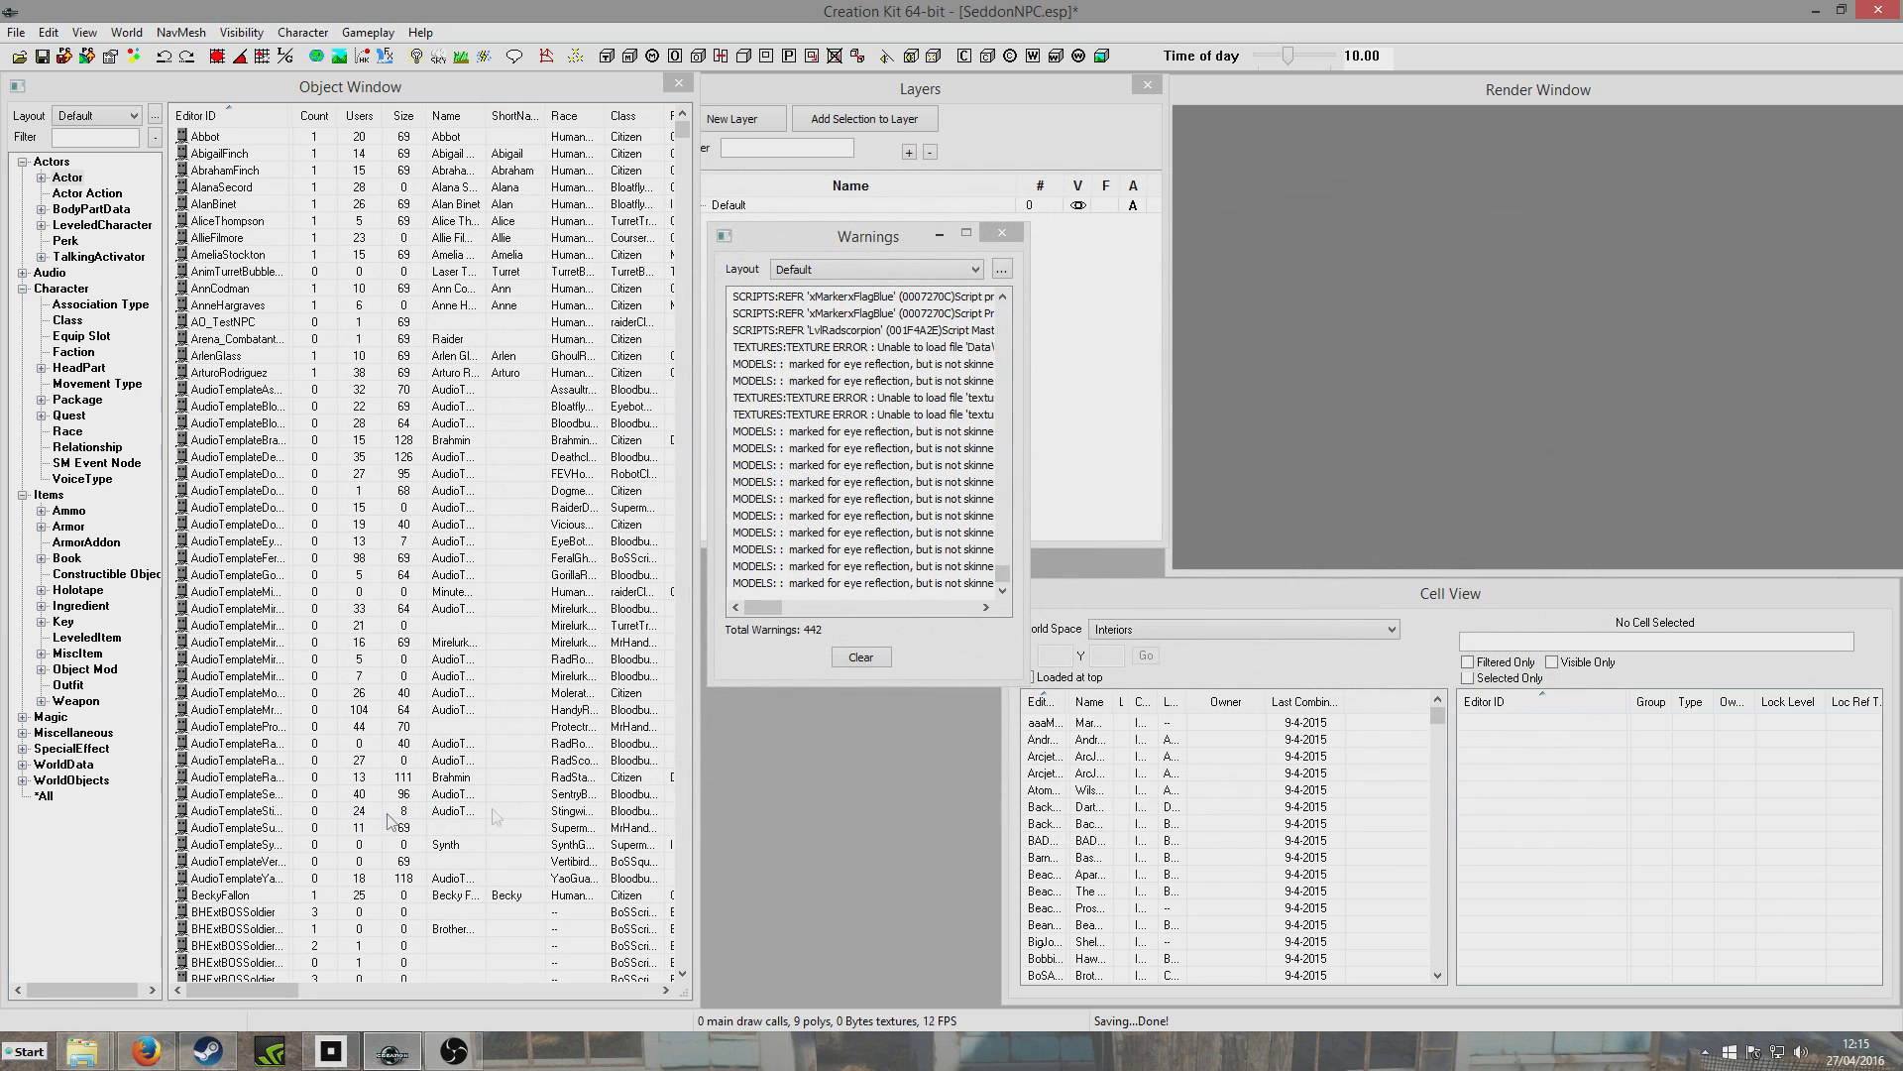
click(860, 656)
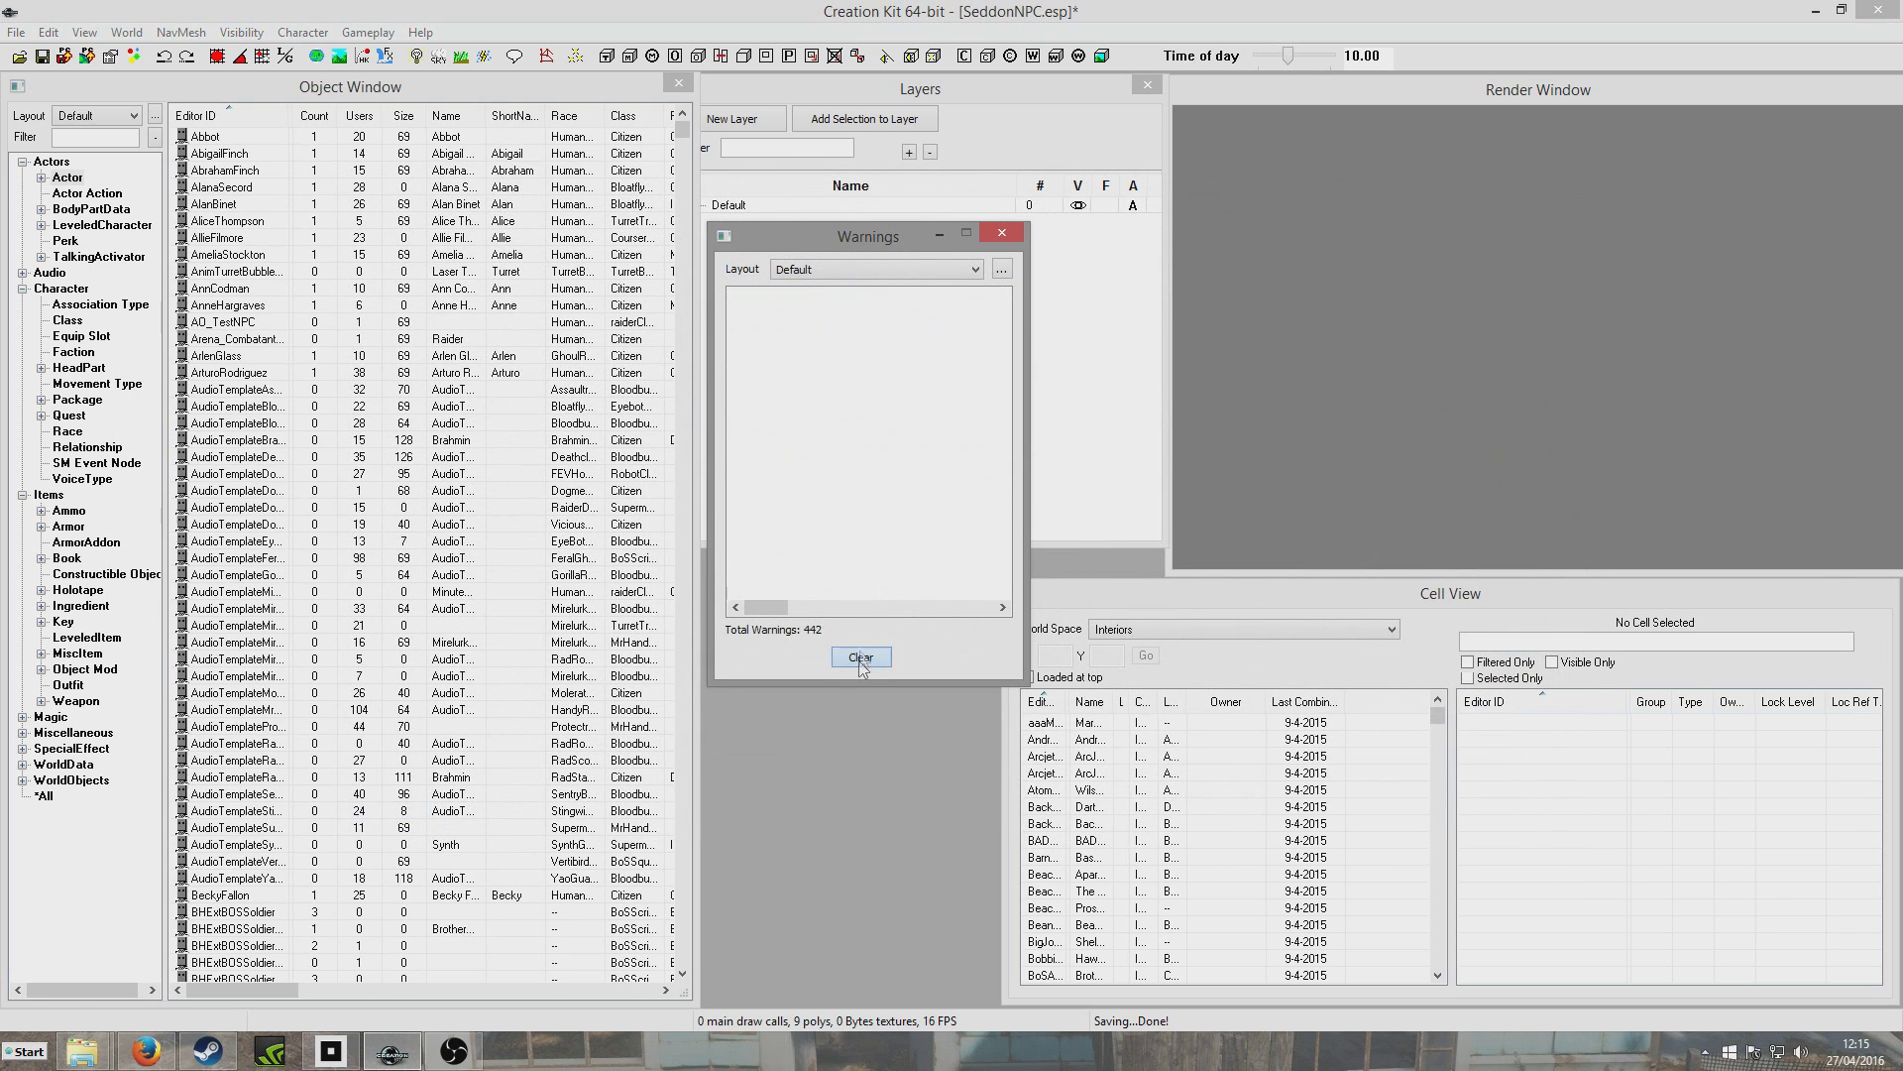
click(1001, 233)
click(42, 55)
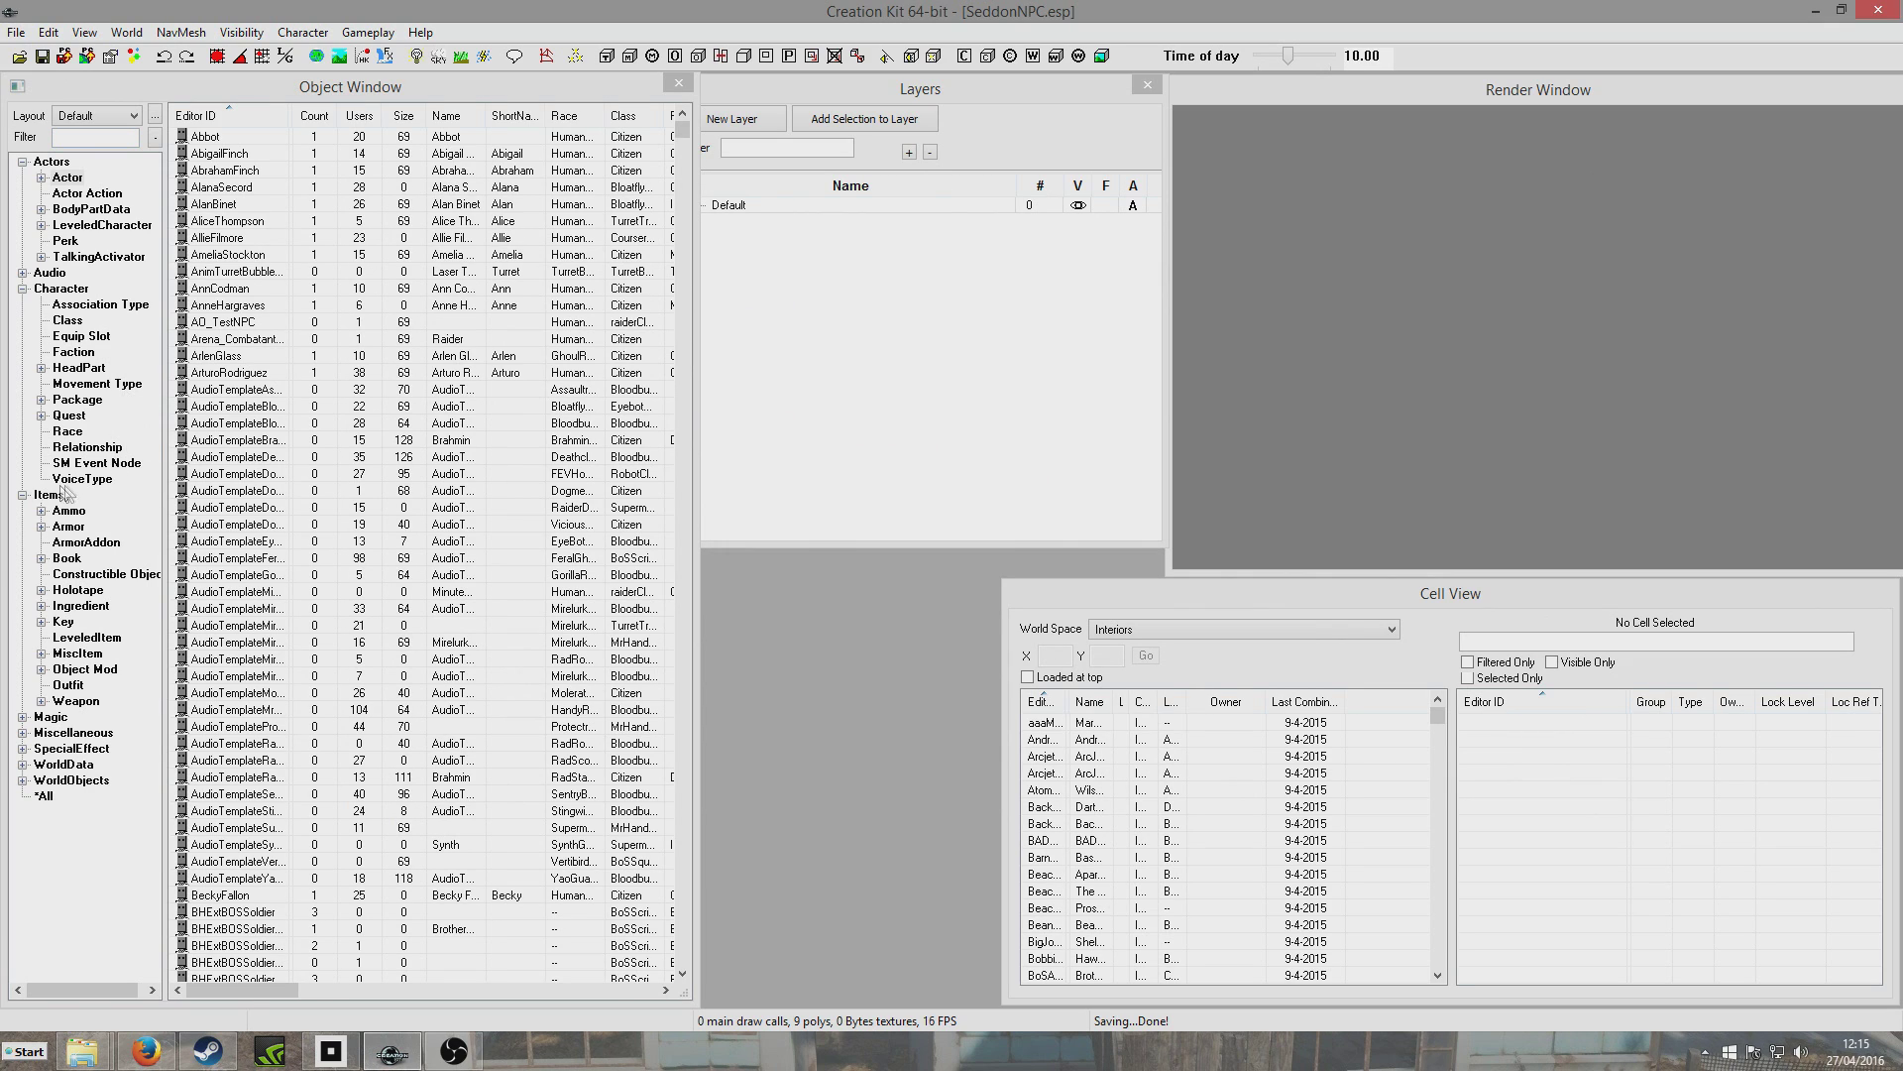
Create a new outfit with the ID SeddonOutfit
click(69, 686)
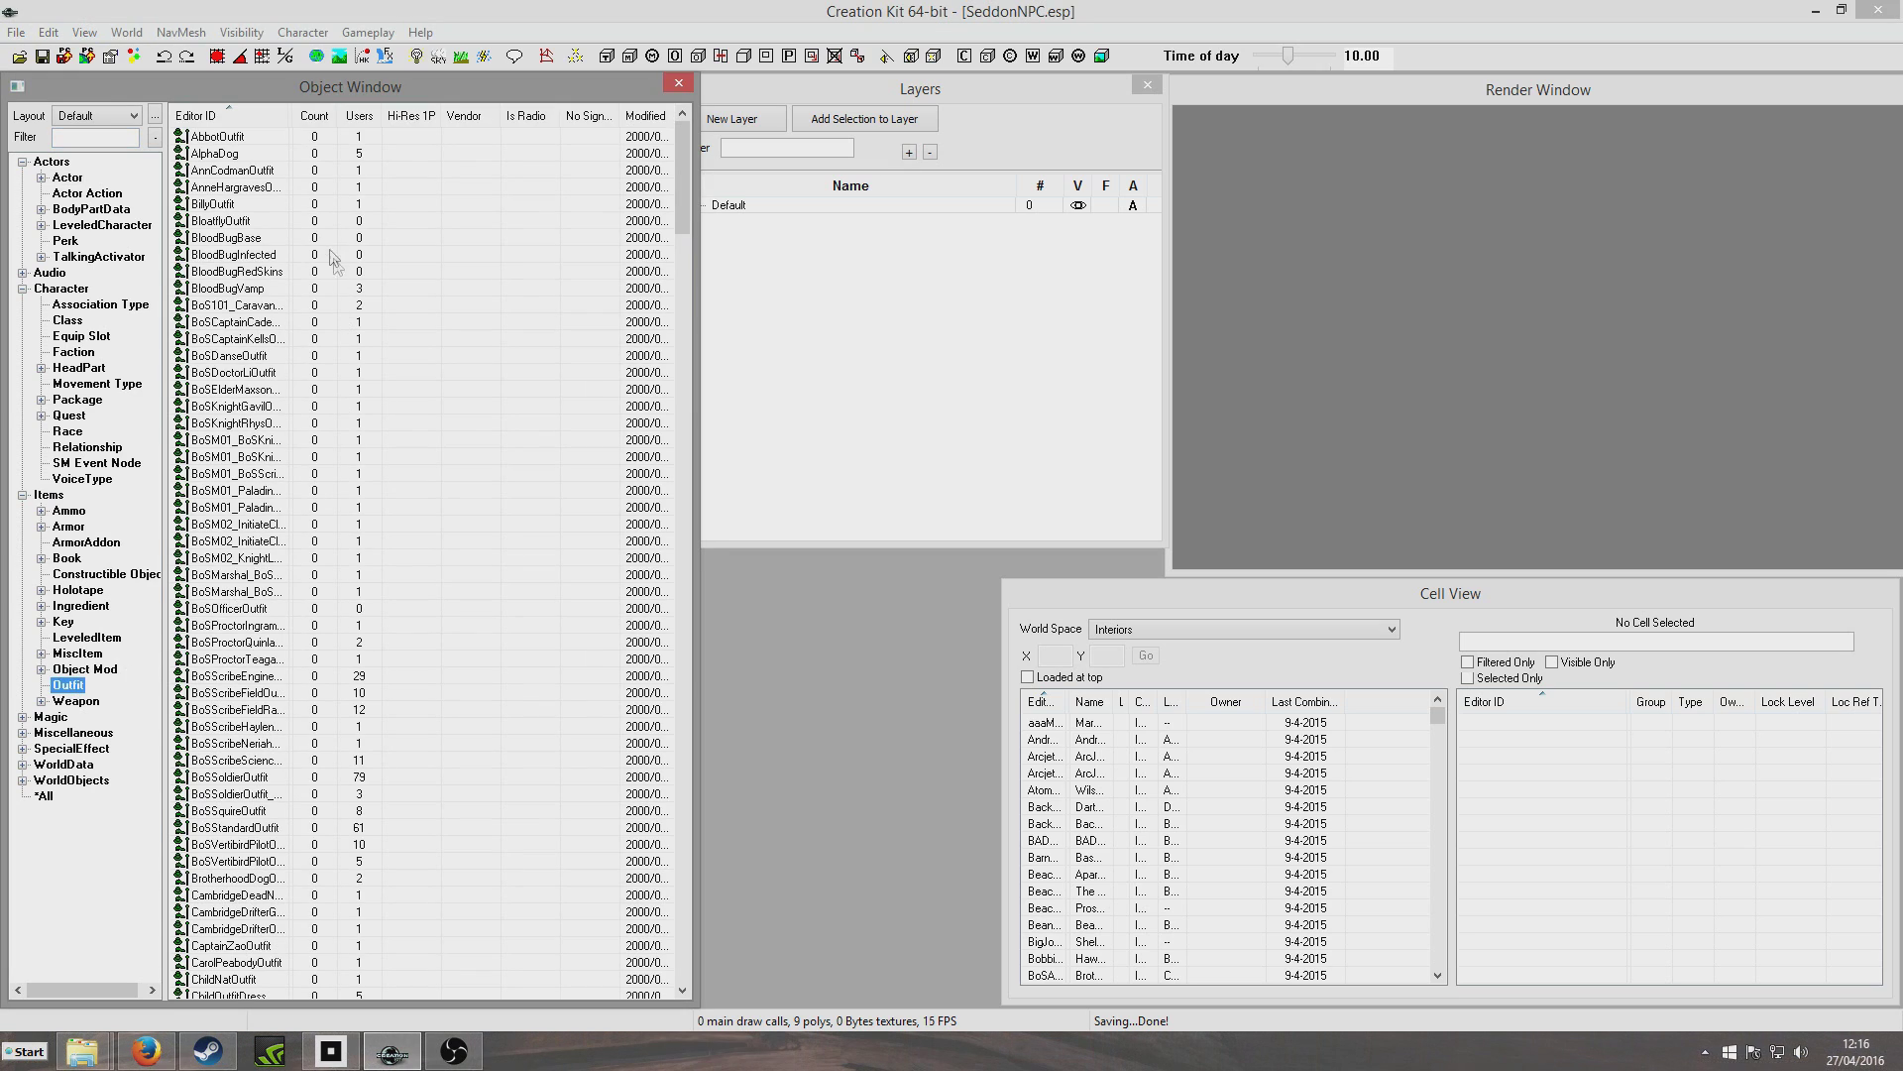
mouse_move(683, 183)
mouse_down()
mouse_move(667, 514)
mouse_move(668, 178)
mouse_up()
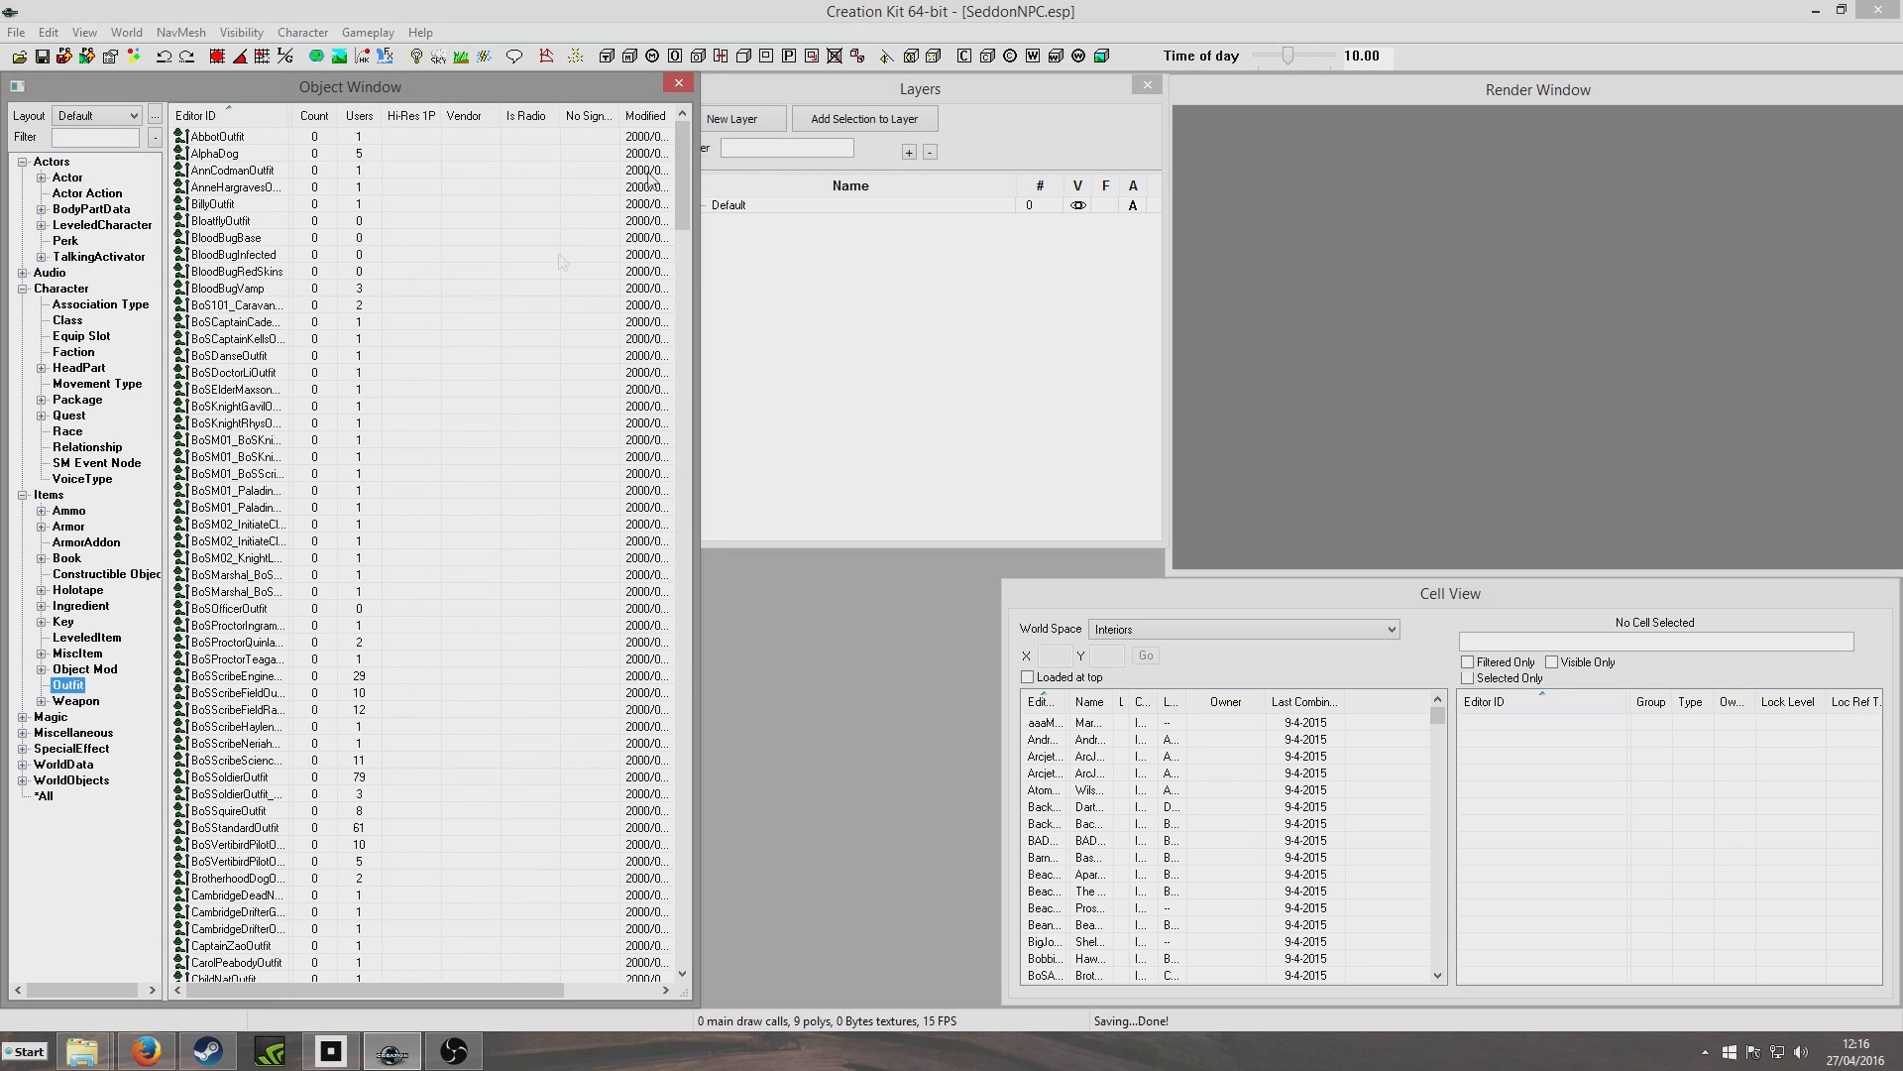
right_click(238, 409)
click(273, 416)
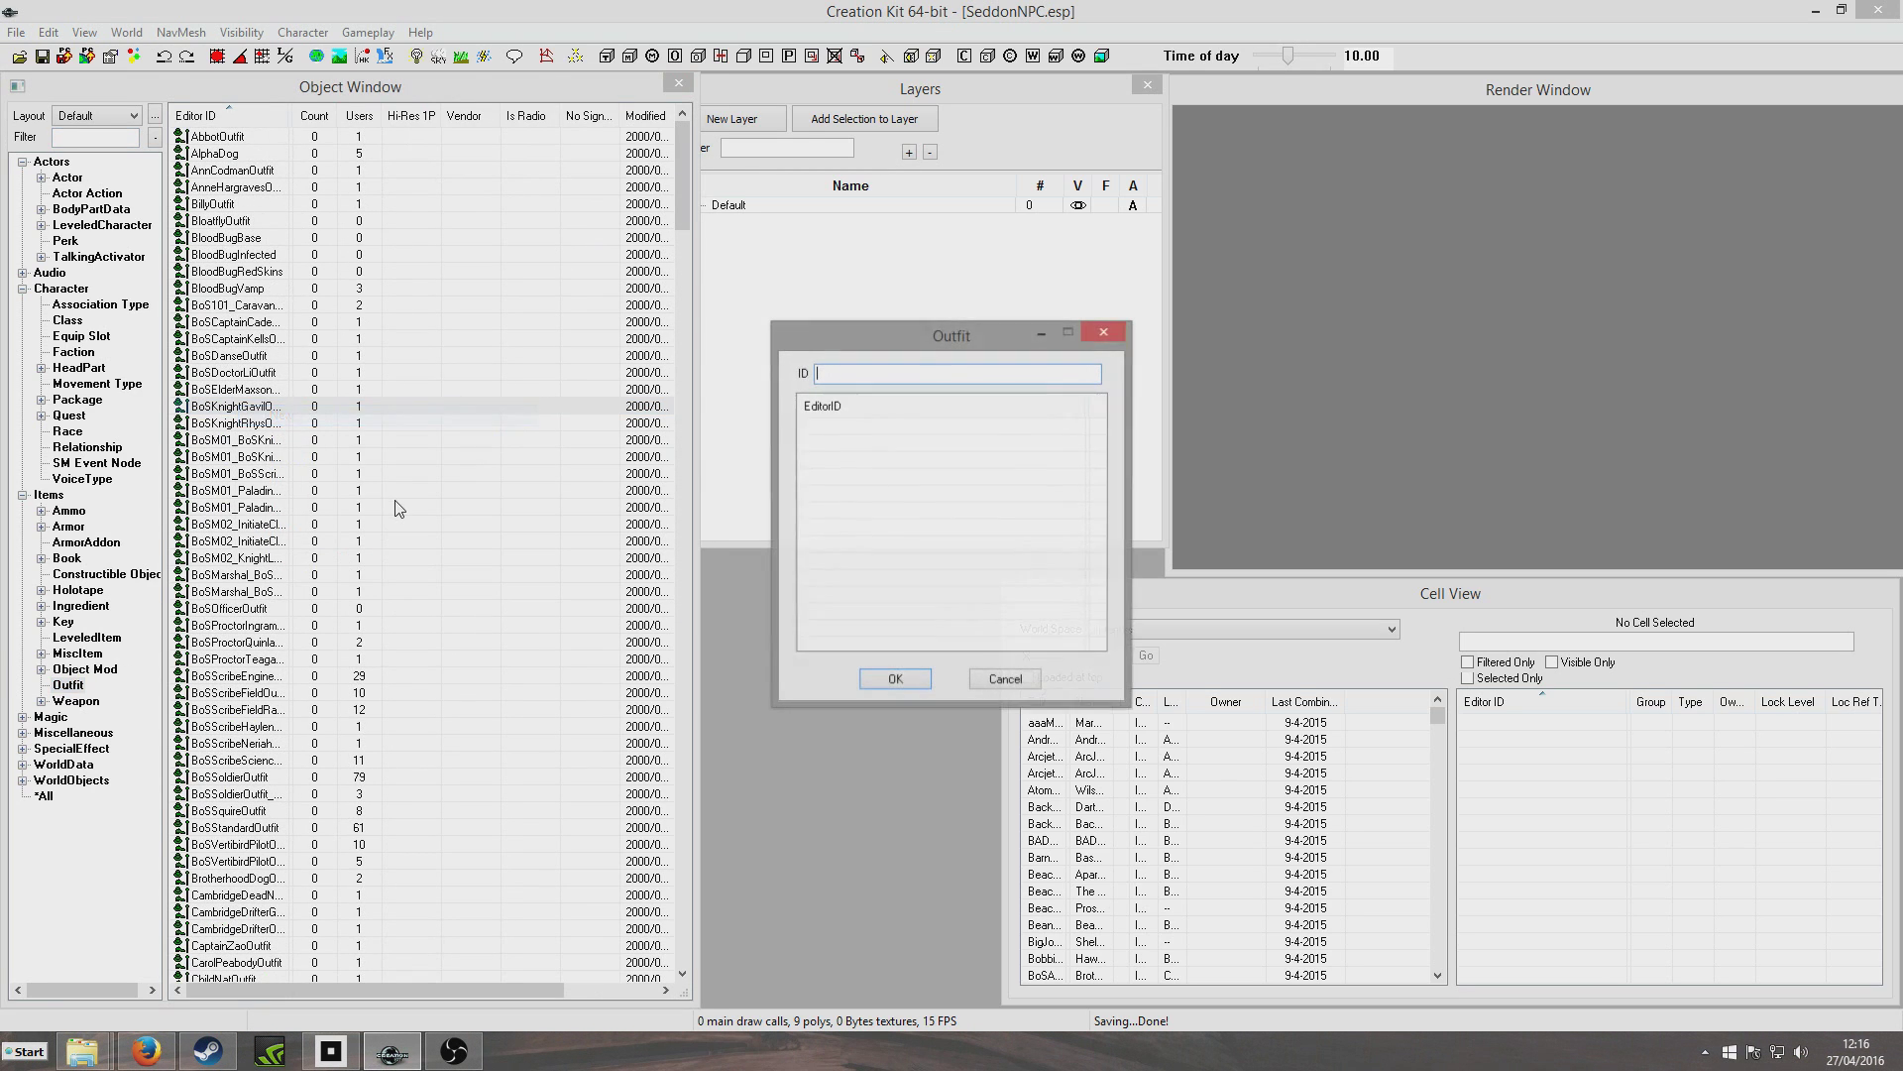
drag(886, 335, 1078, 230)
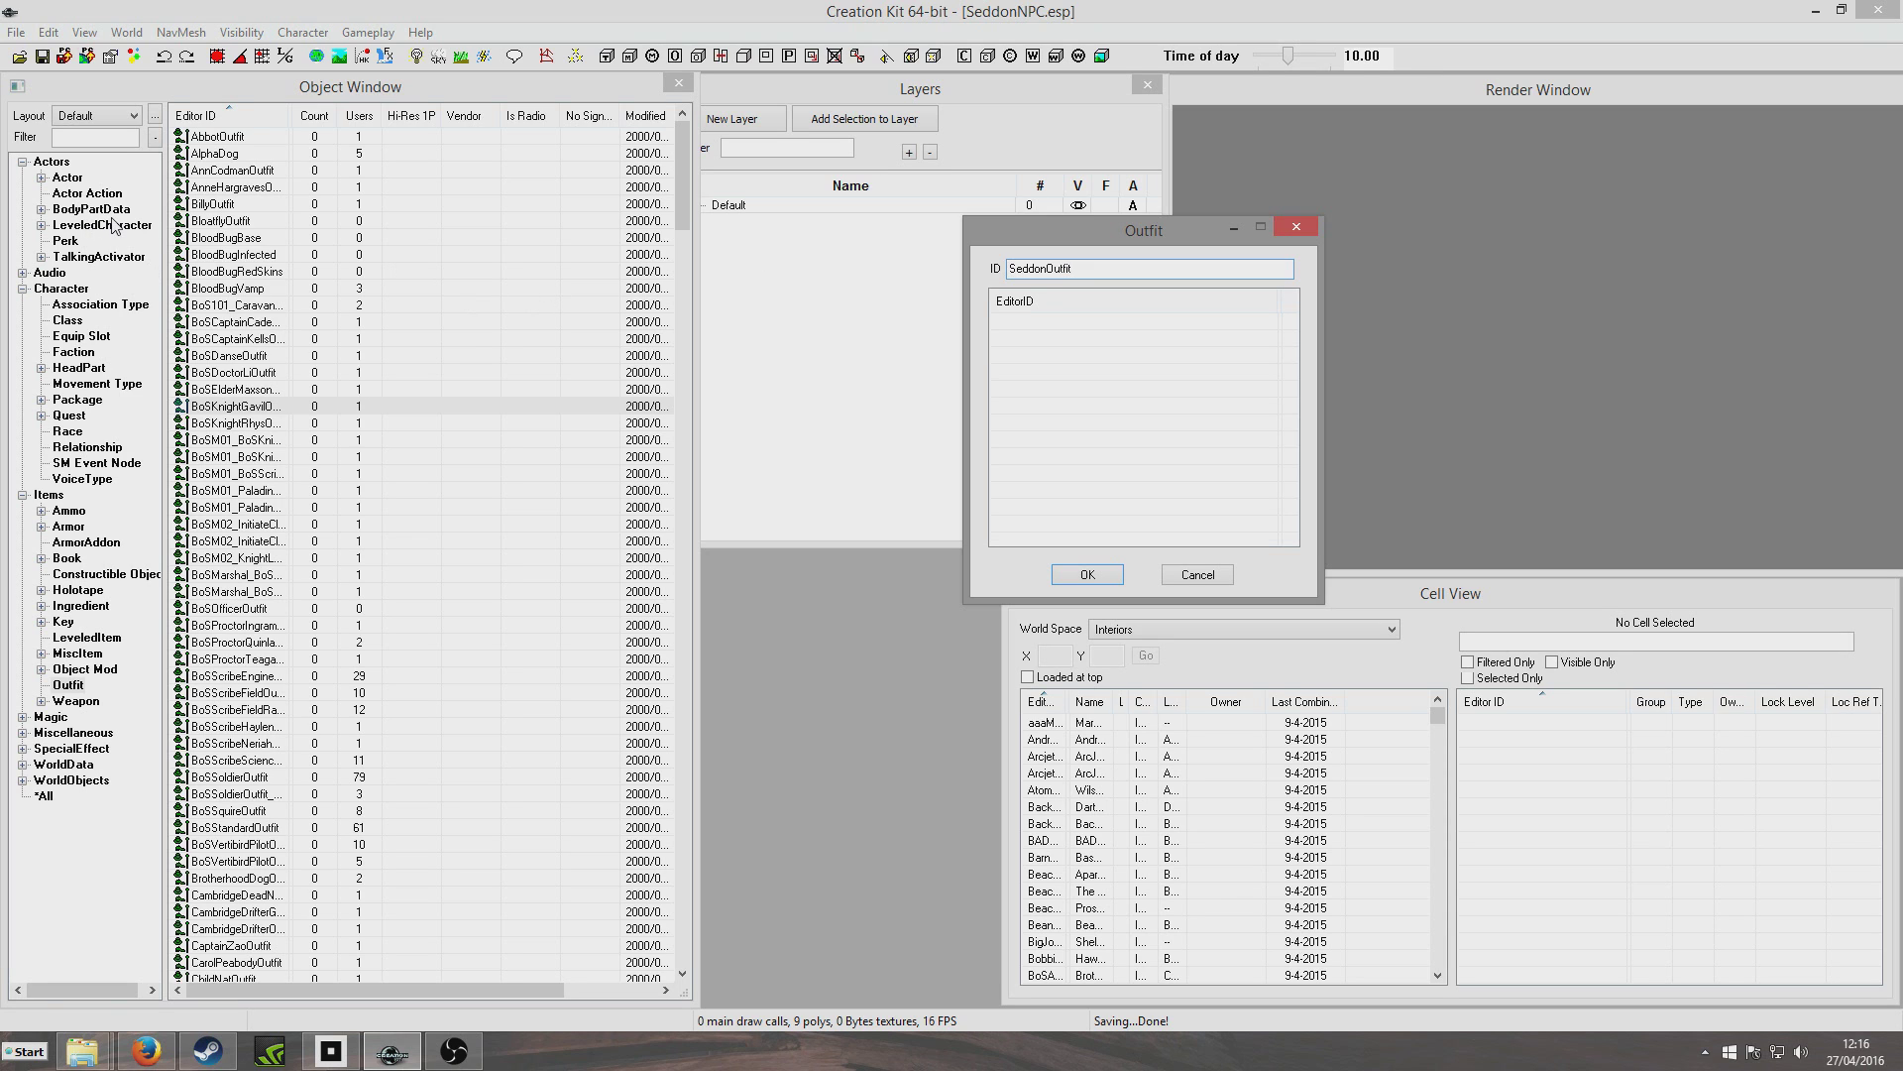
Add the armor items ClothesMobster02 (Suspenders and Slacks), ClothesMinutemanHat (Militia Hat) and Road Goggles to SeddonOutfit and accept it
click(69, 526)
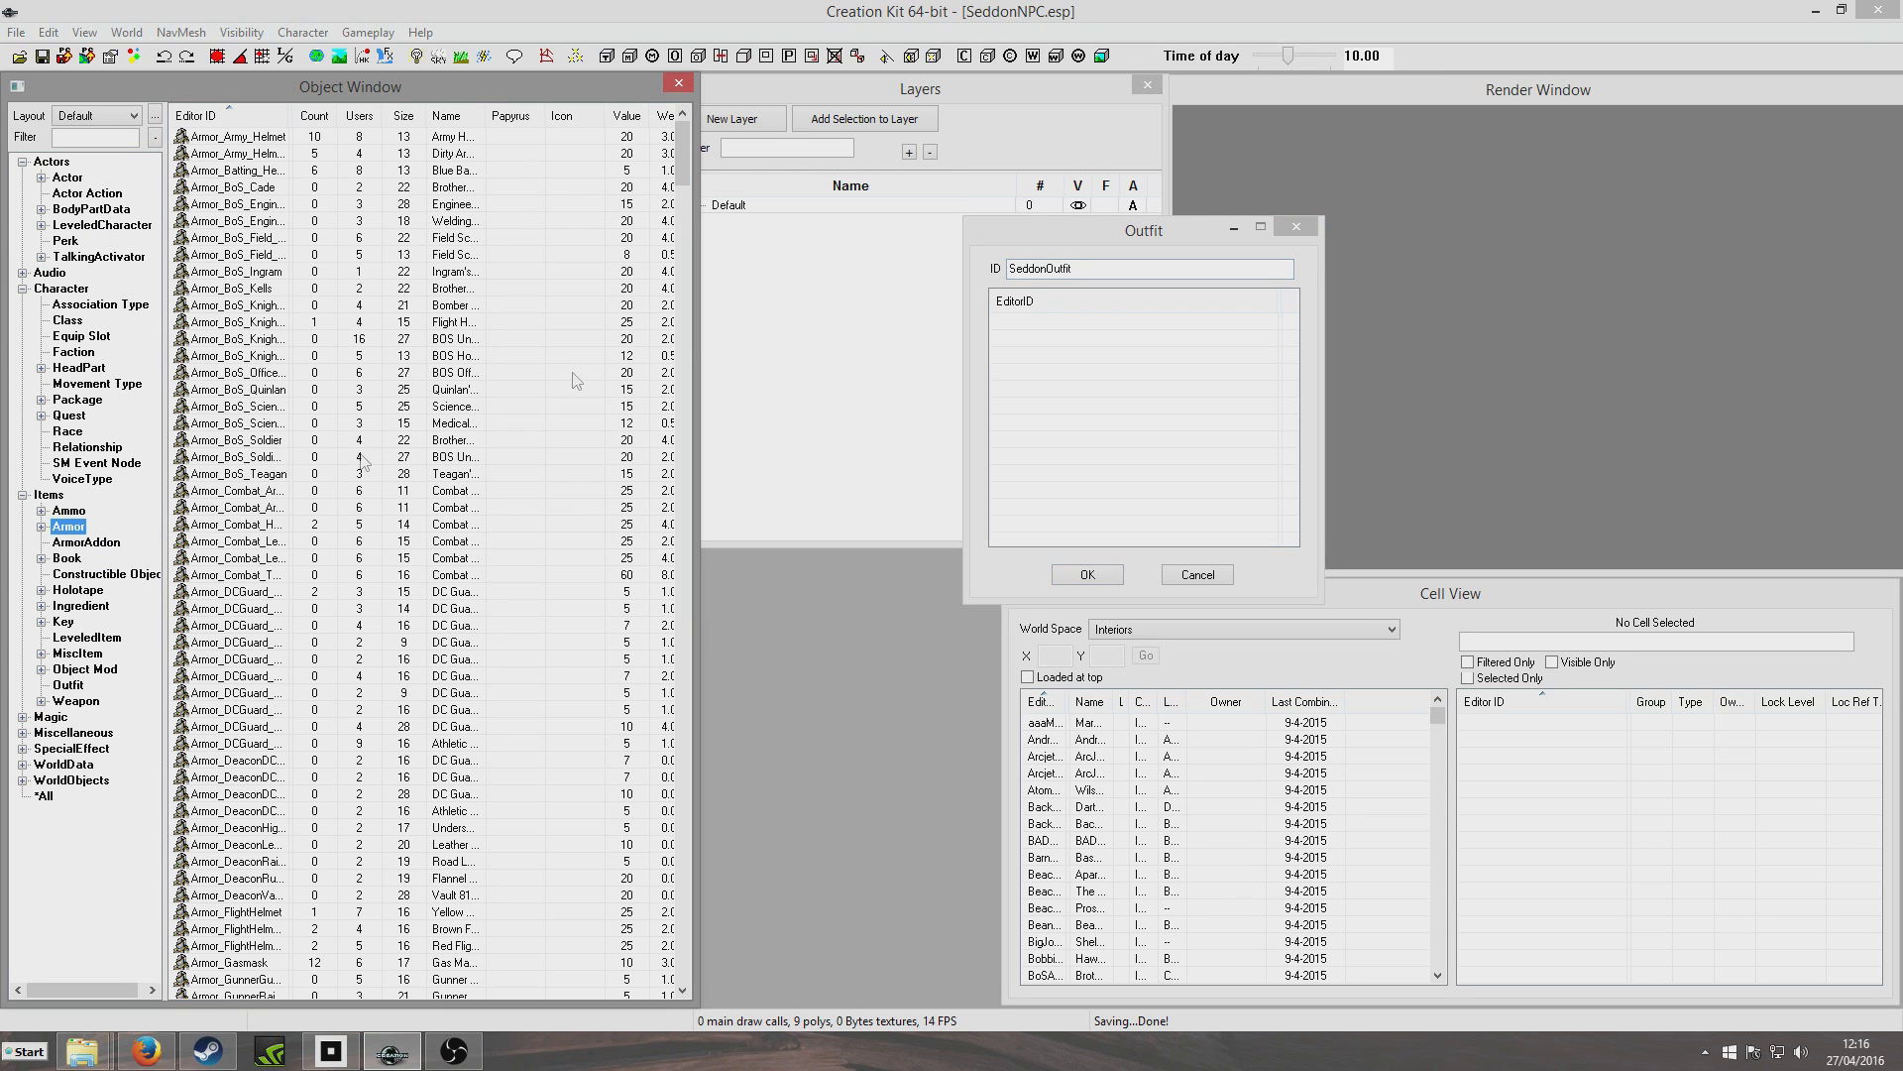
drag(684, 148, 674, 514)
drag(480, 115, 575, 115)
drag(687, 499, 687, 513)
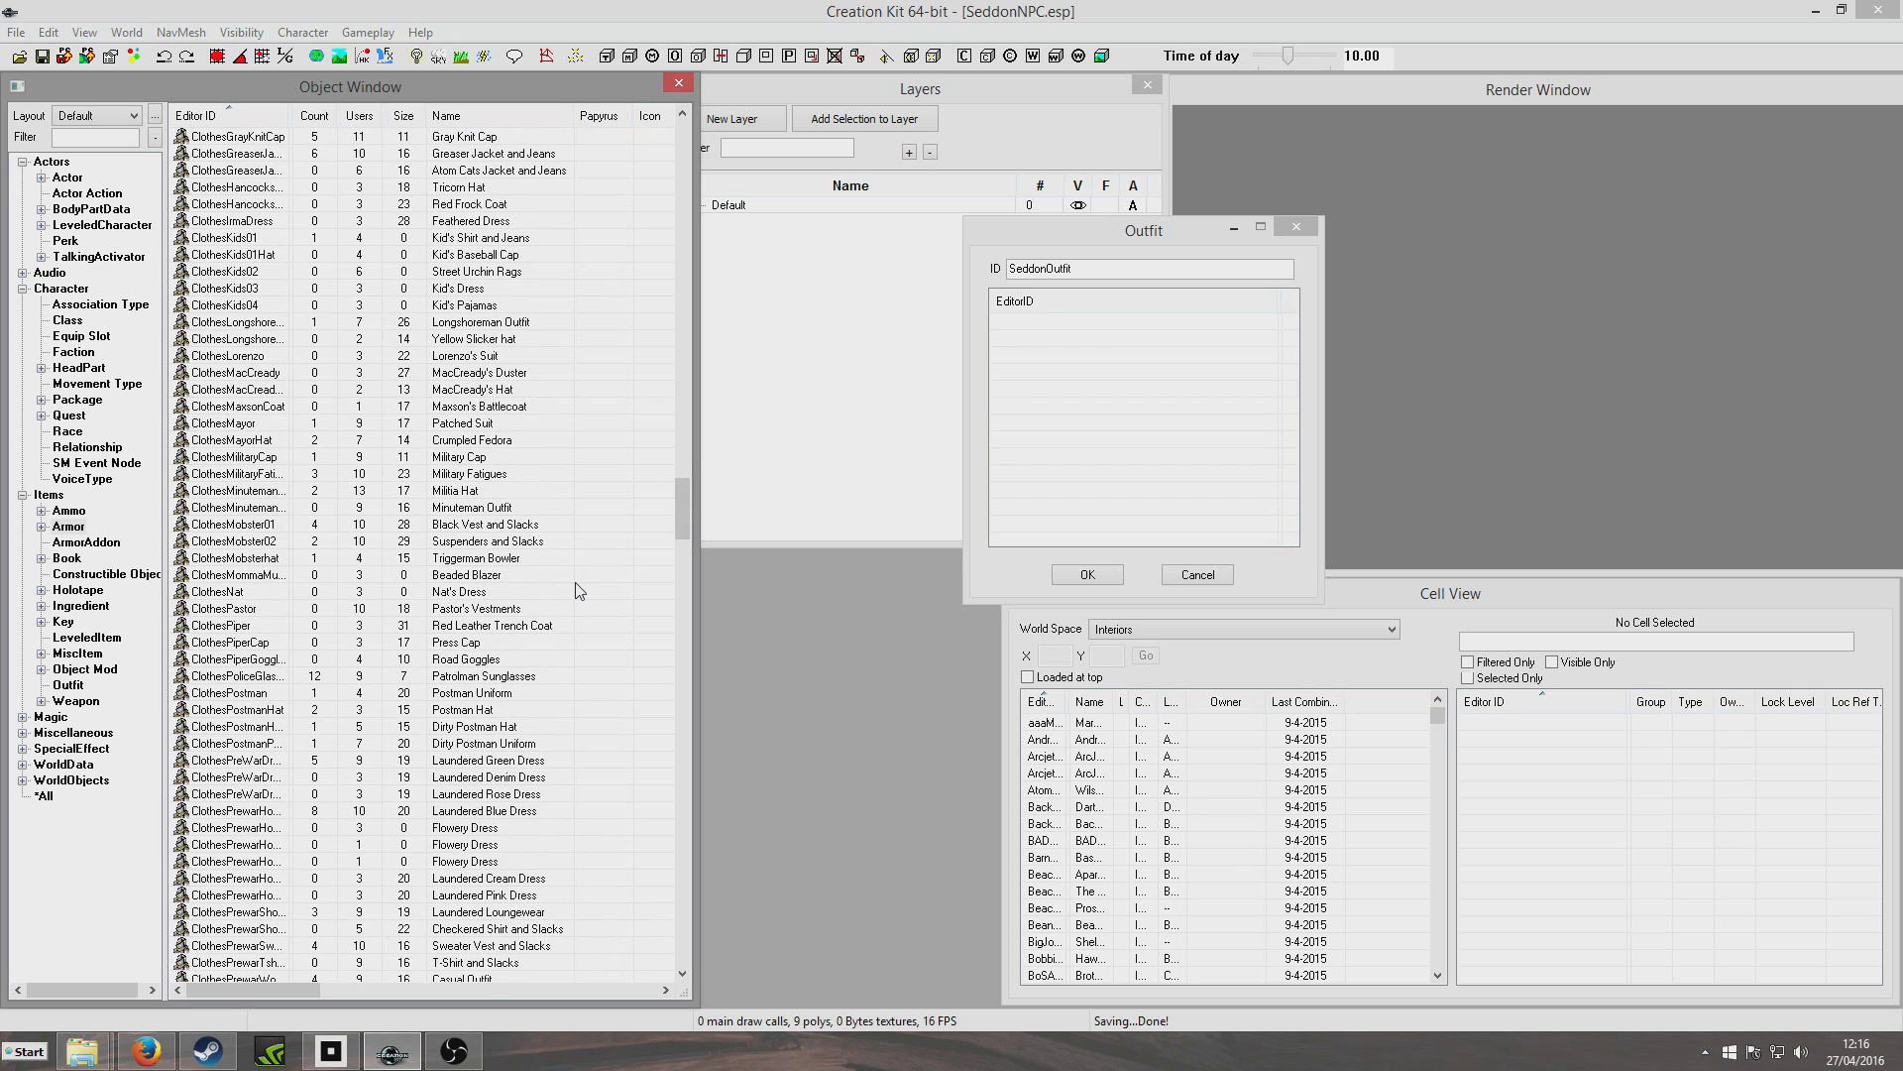
drag(463, 548, 1168, 384)
drag(454, 492, 1152, 474)
drag(495, 659, 1162, 459)
click(1088, 575)
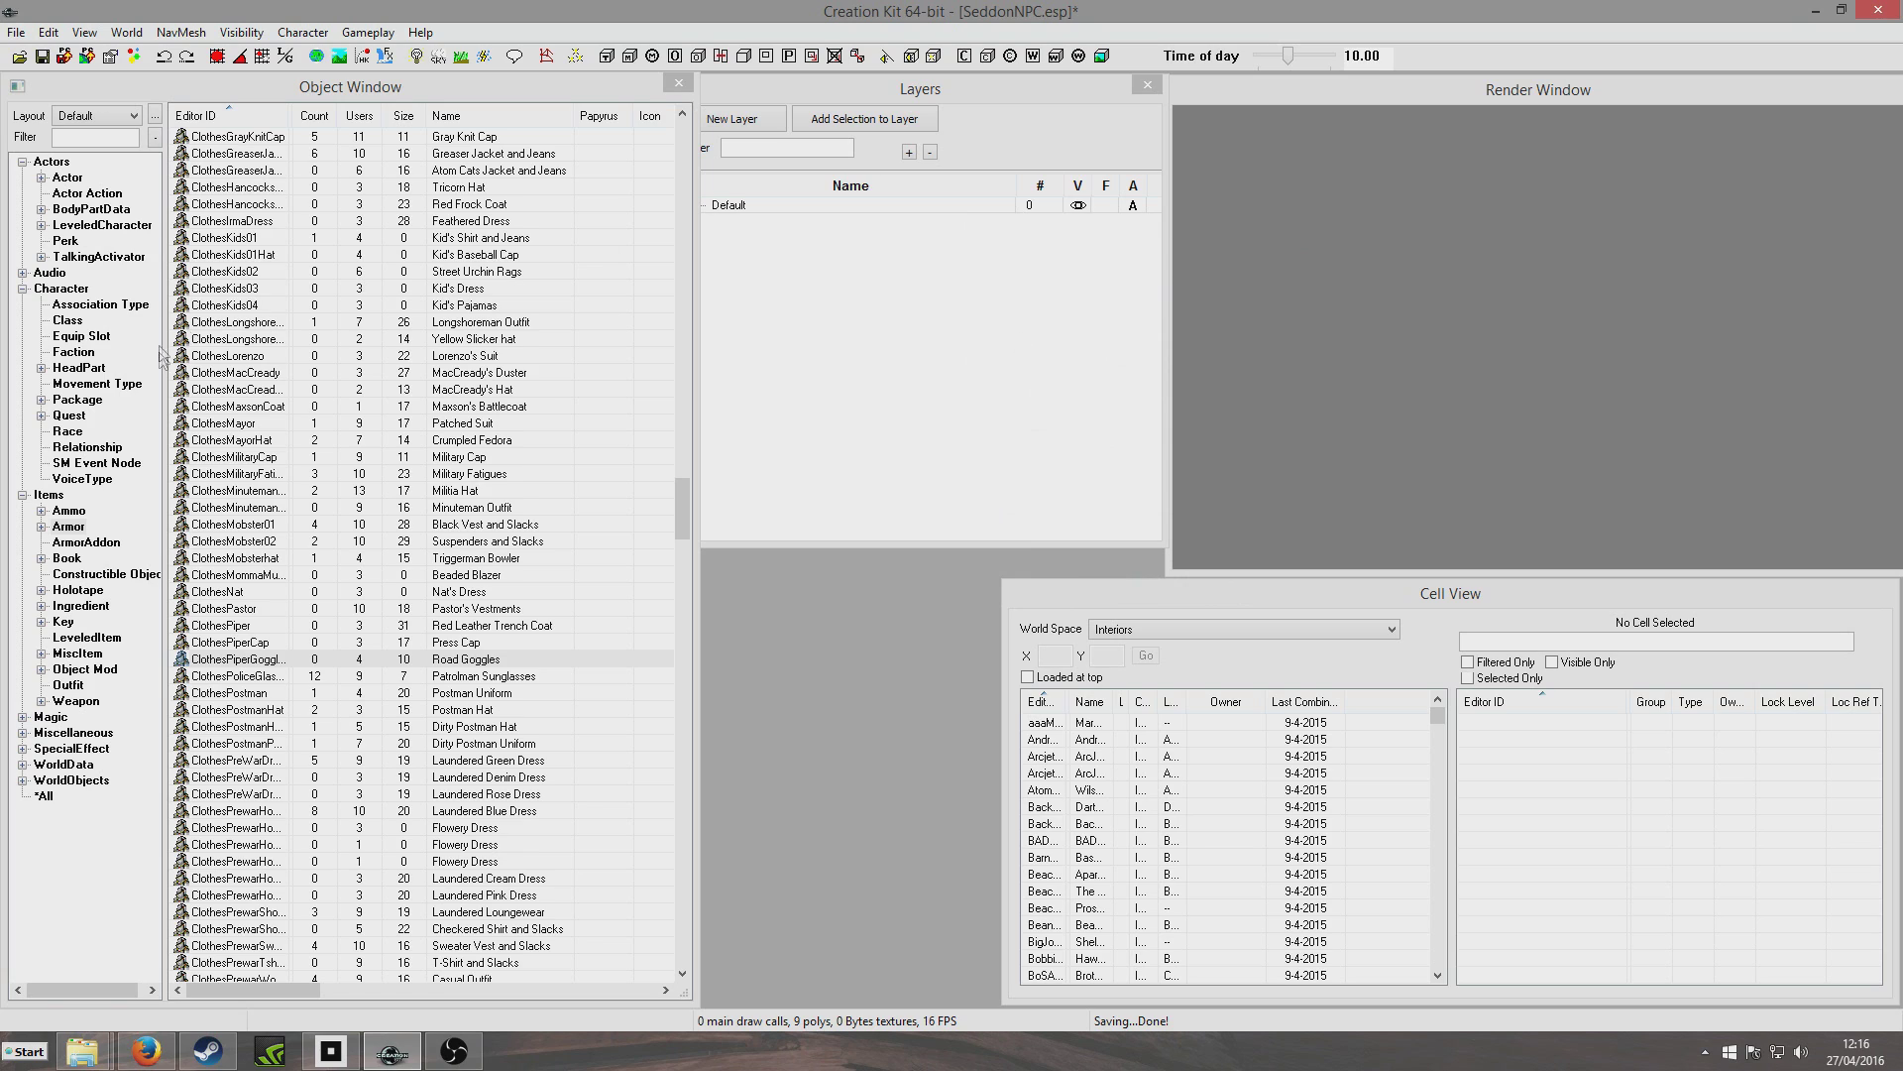
Filter the actors by "sedd" and reopen SeddonNPC for editing, dismissing the warnings
click(67, 178)
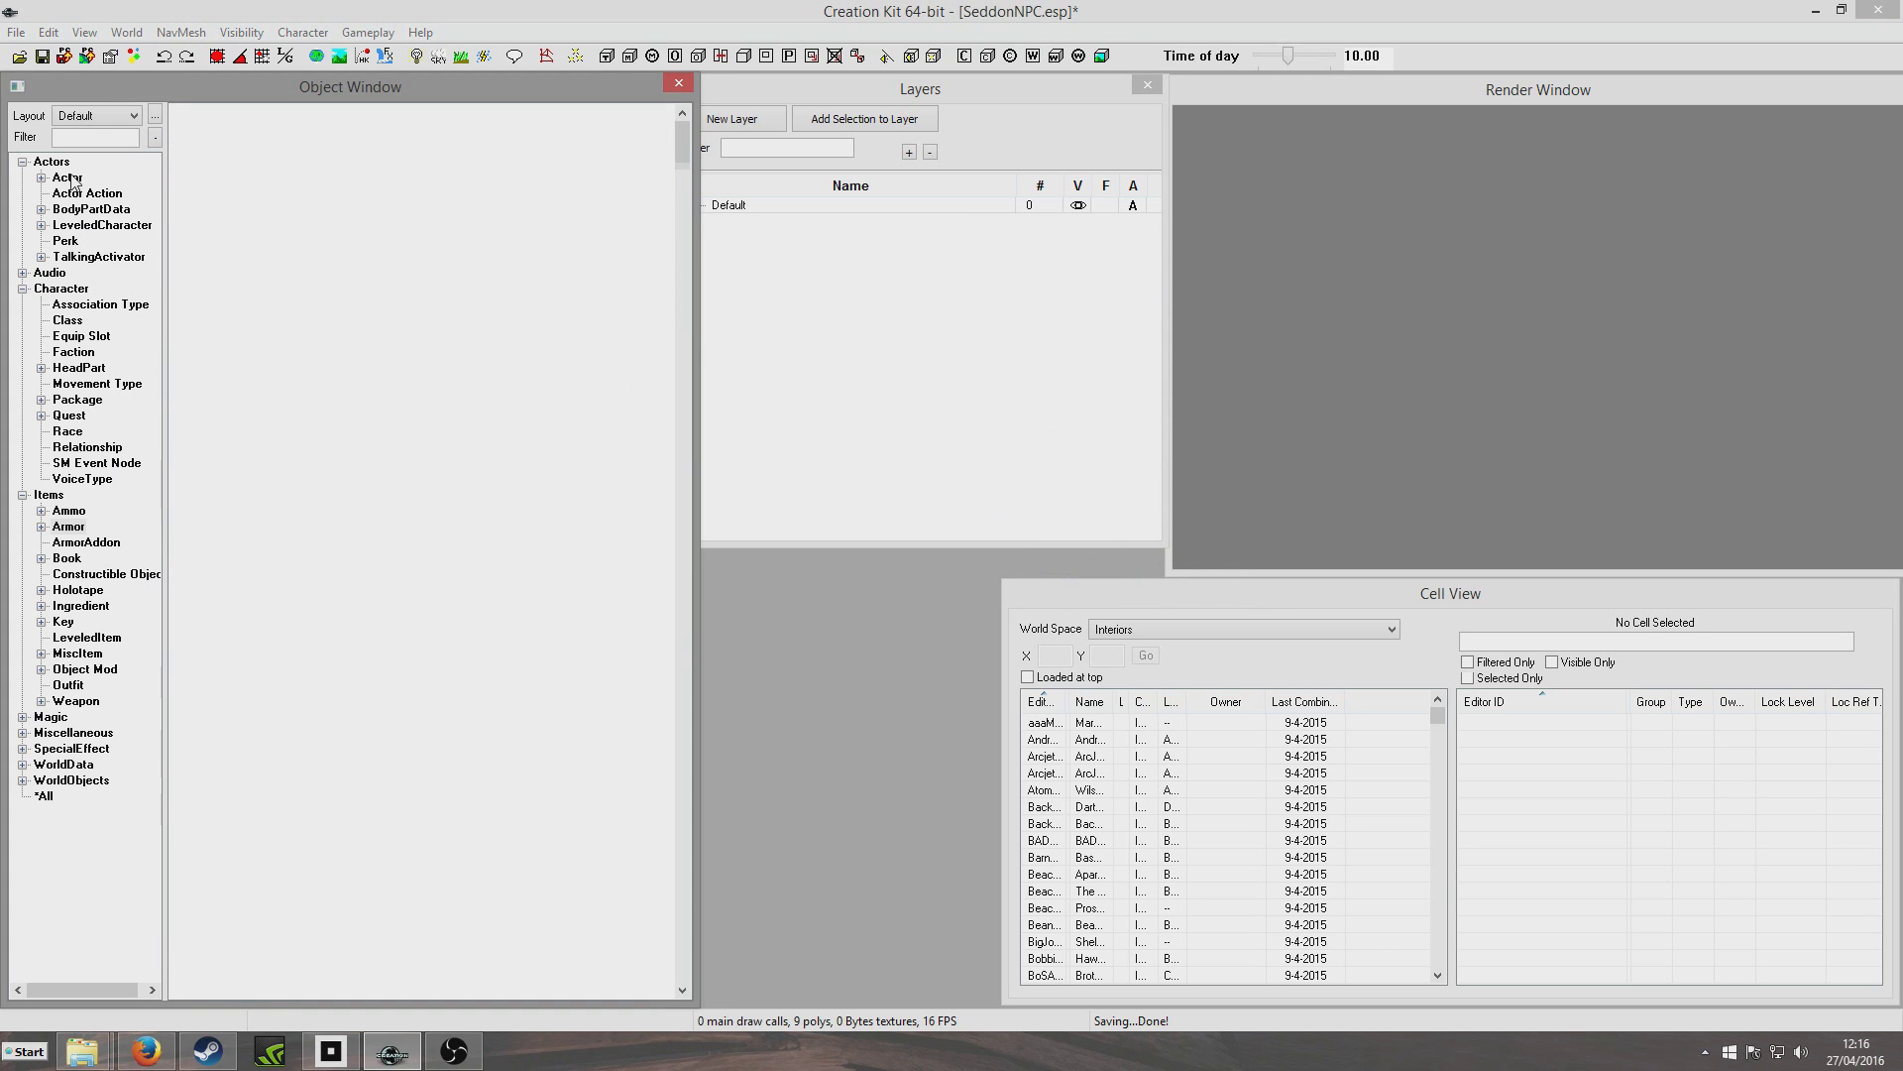
click(78, 136)
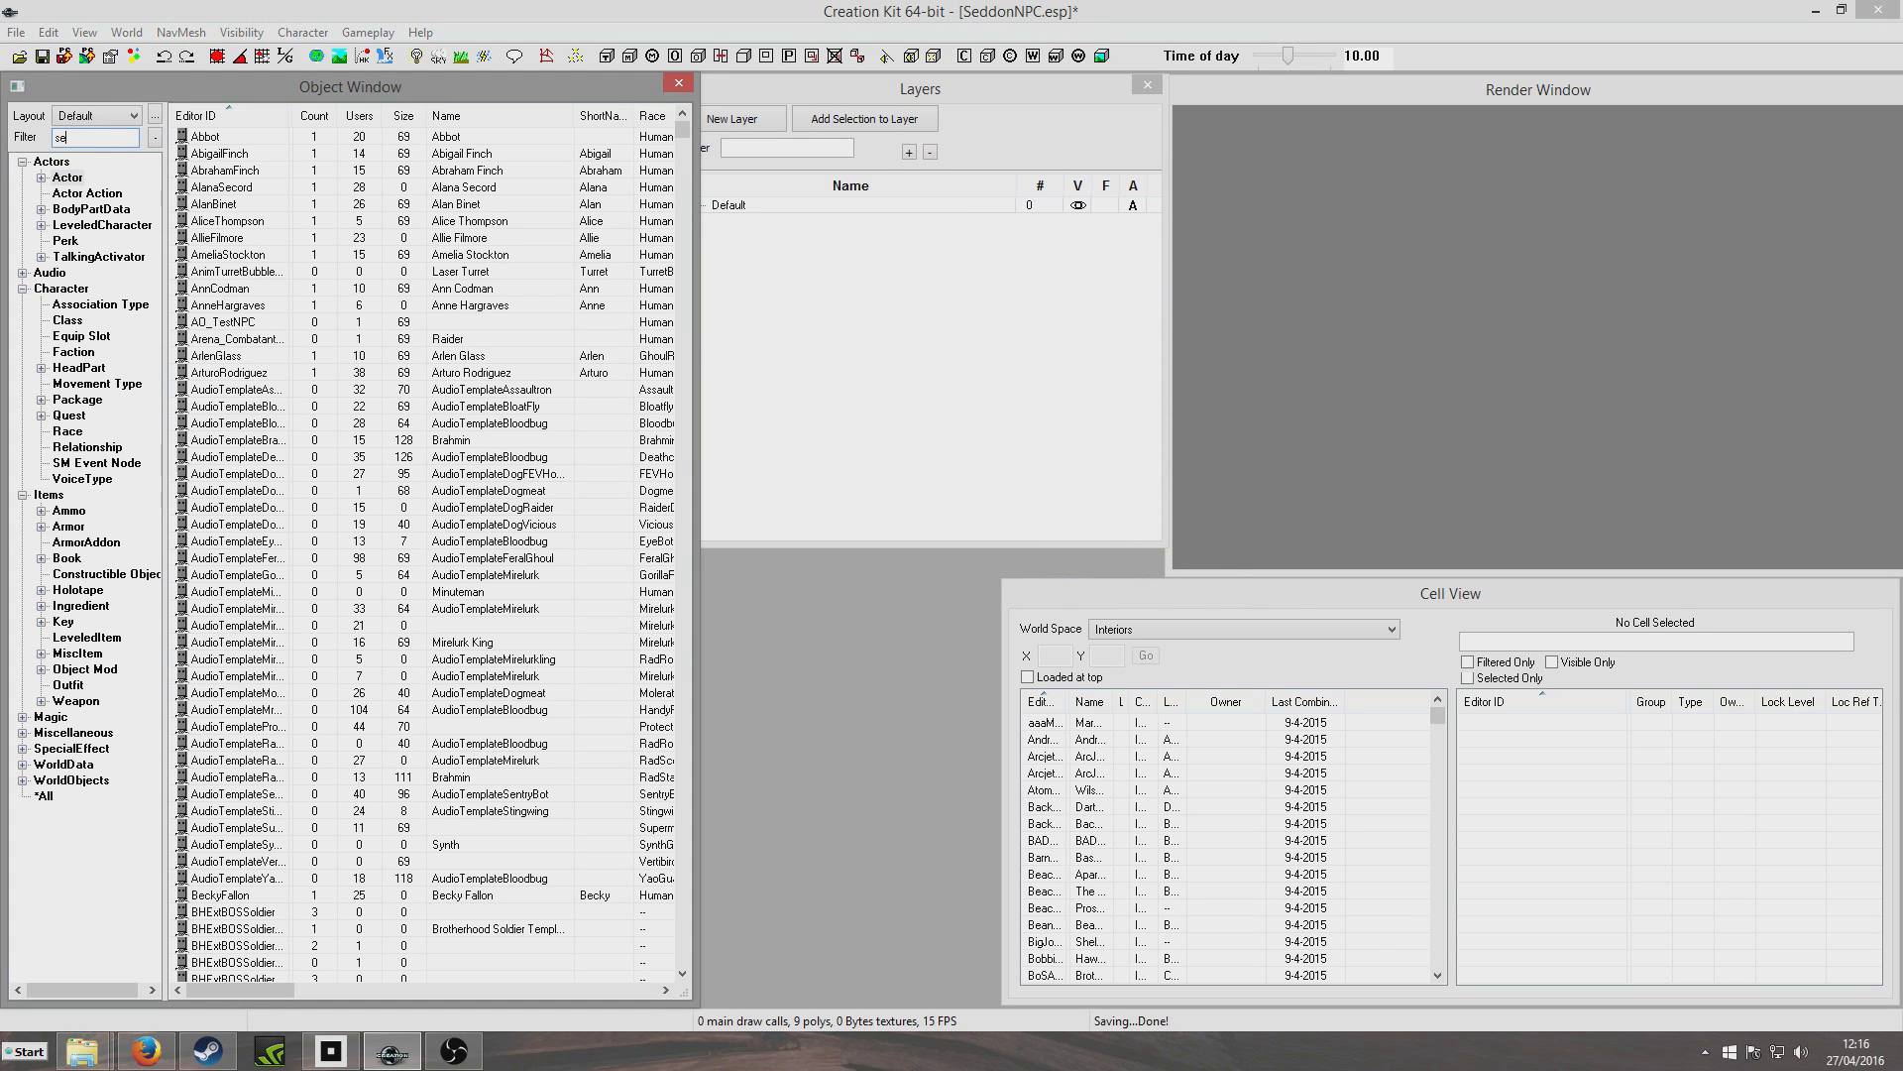
double_click(240, 137)
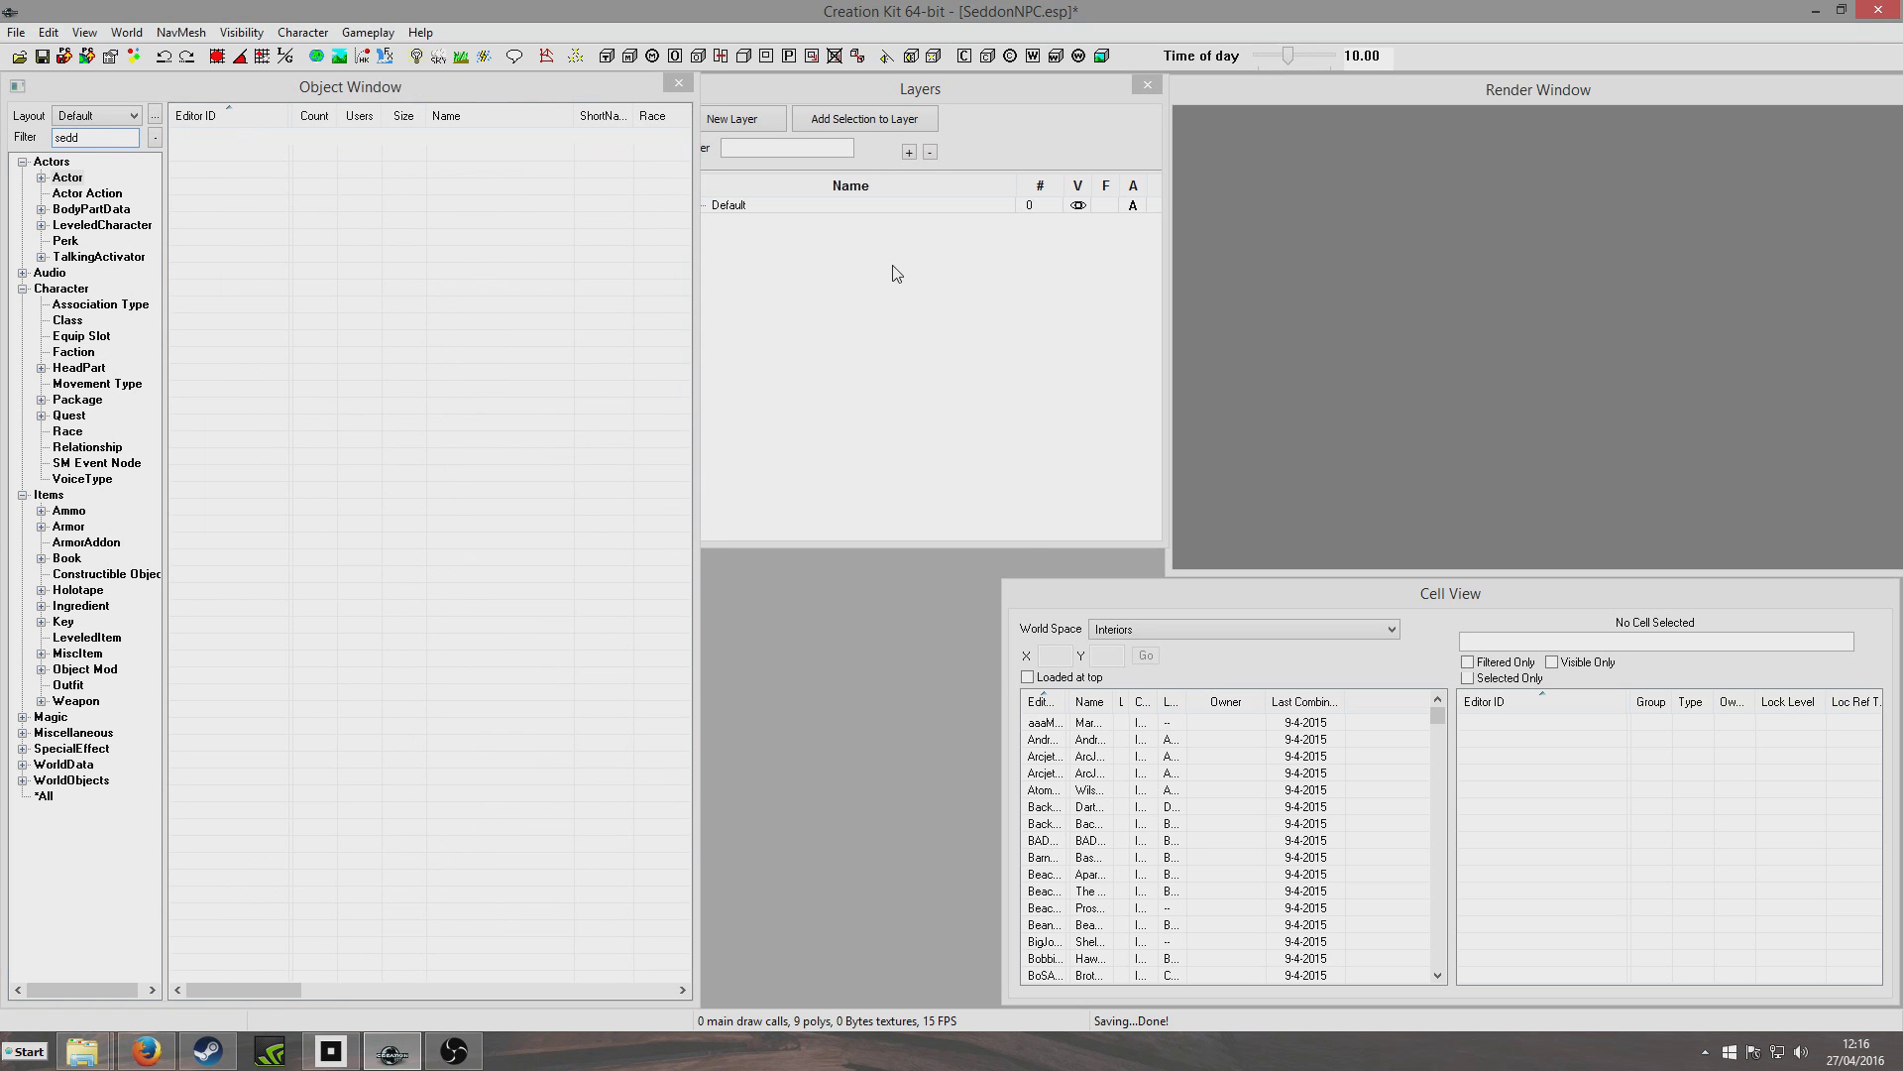
click(1002, 231)
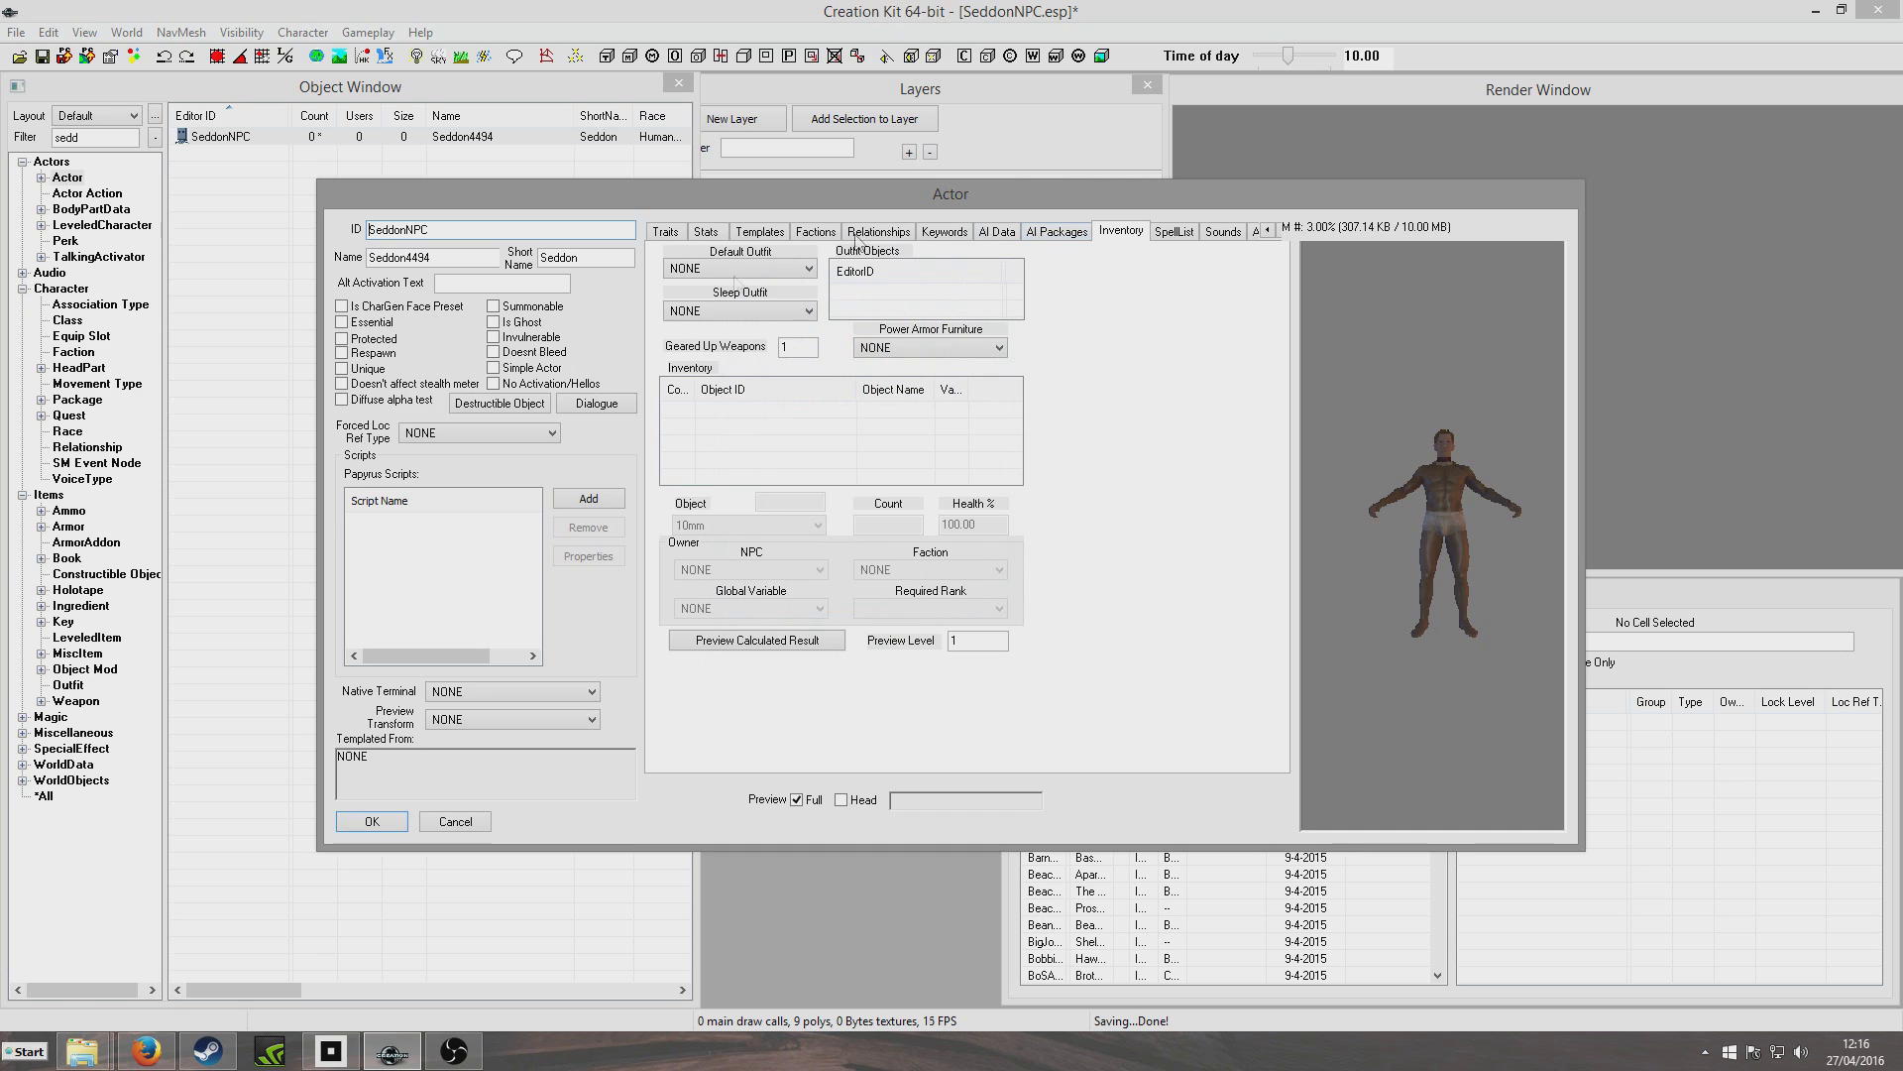
click(759, 272)
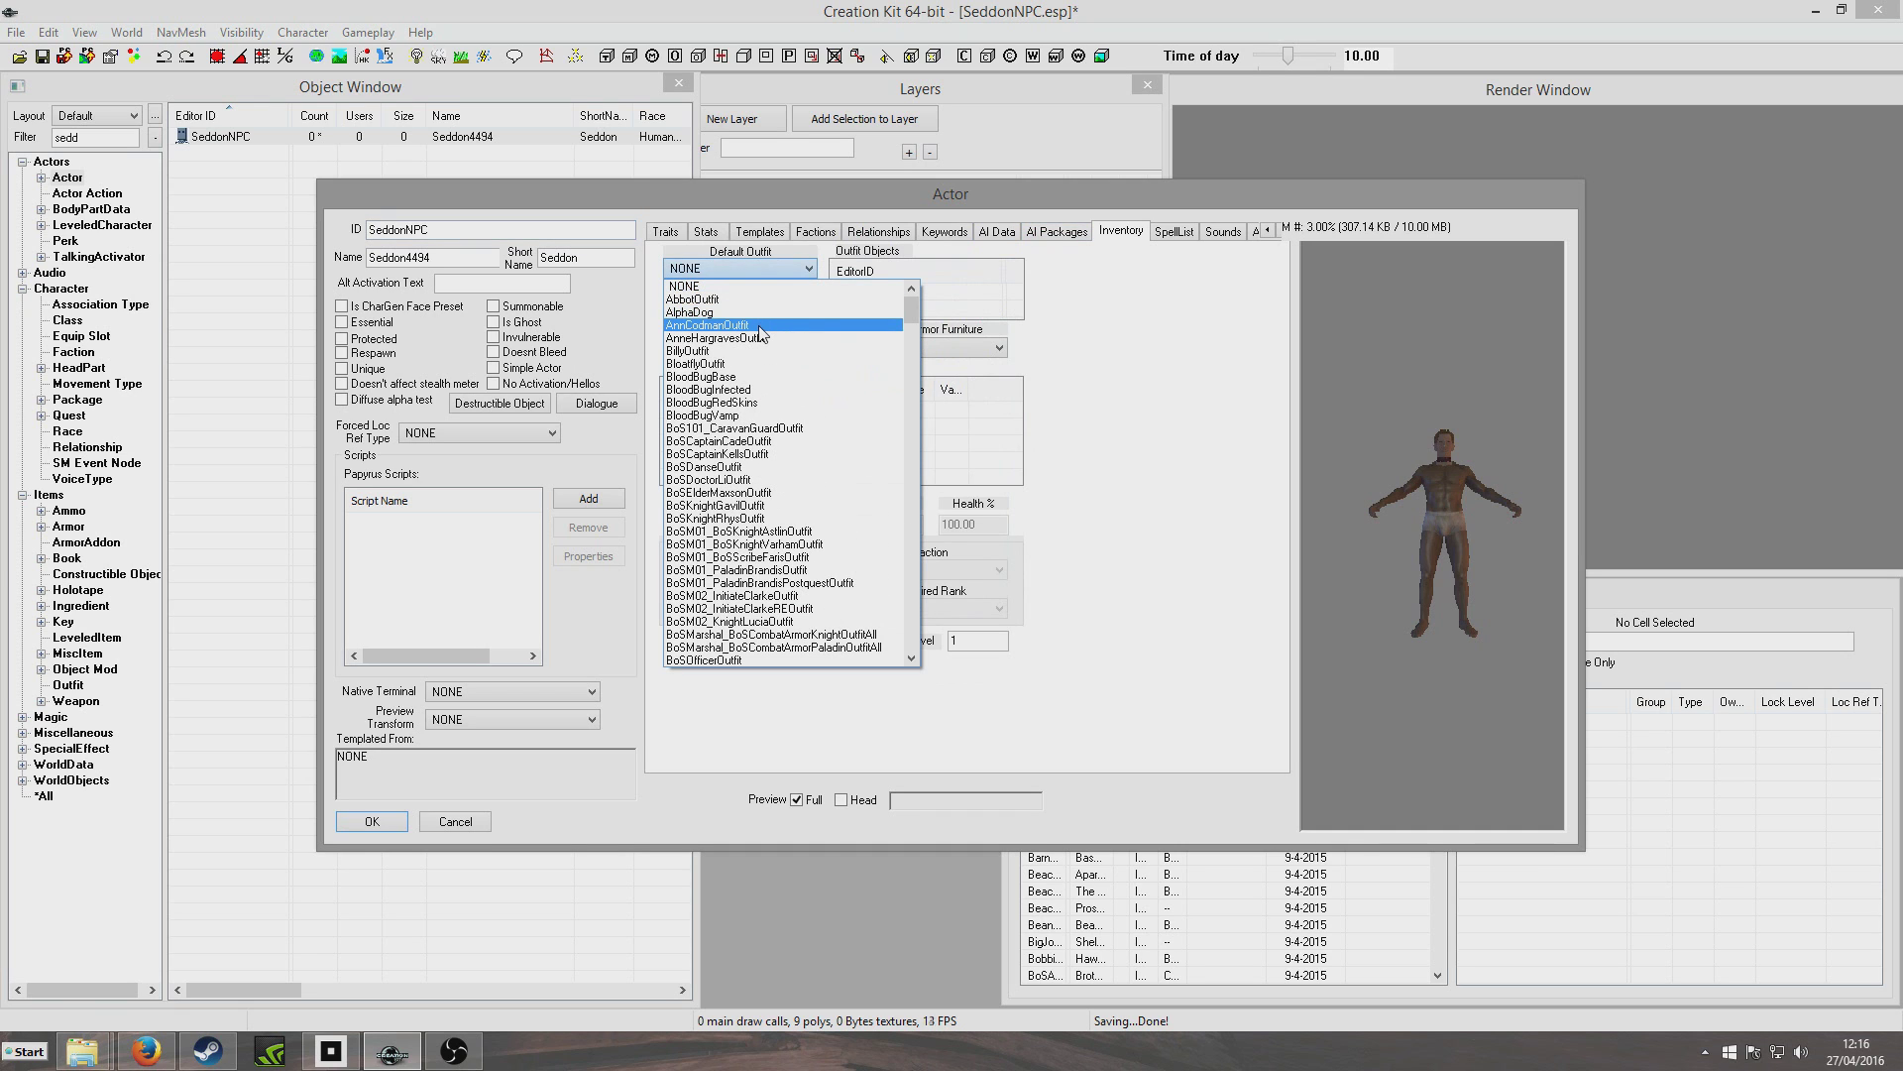
key(s)
key(Return)
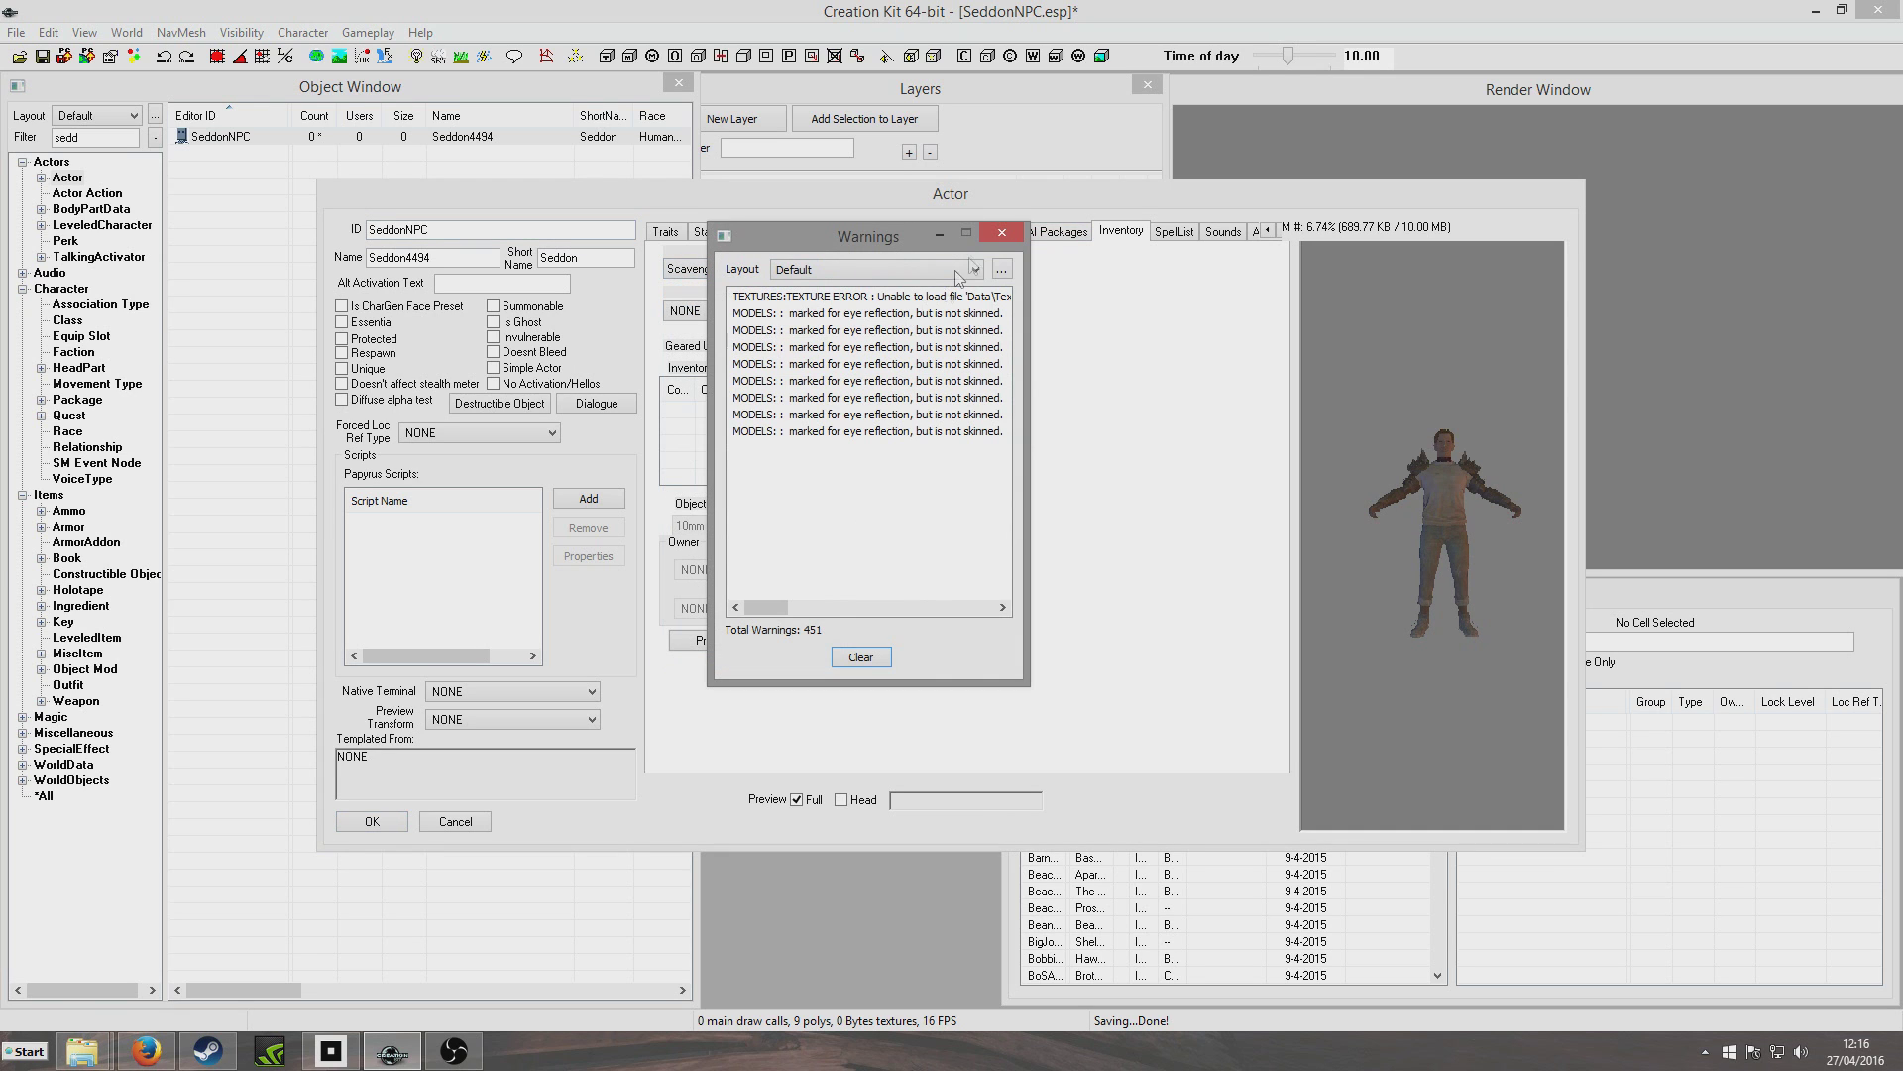
click(996, 238)
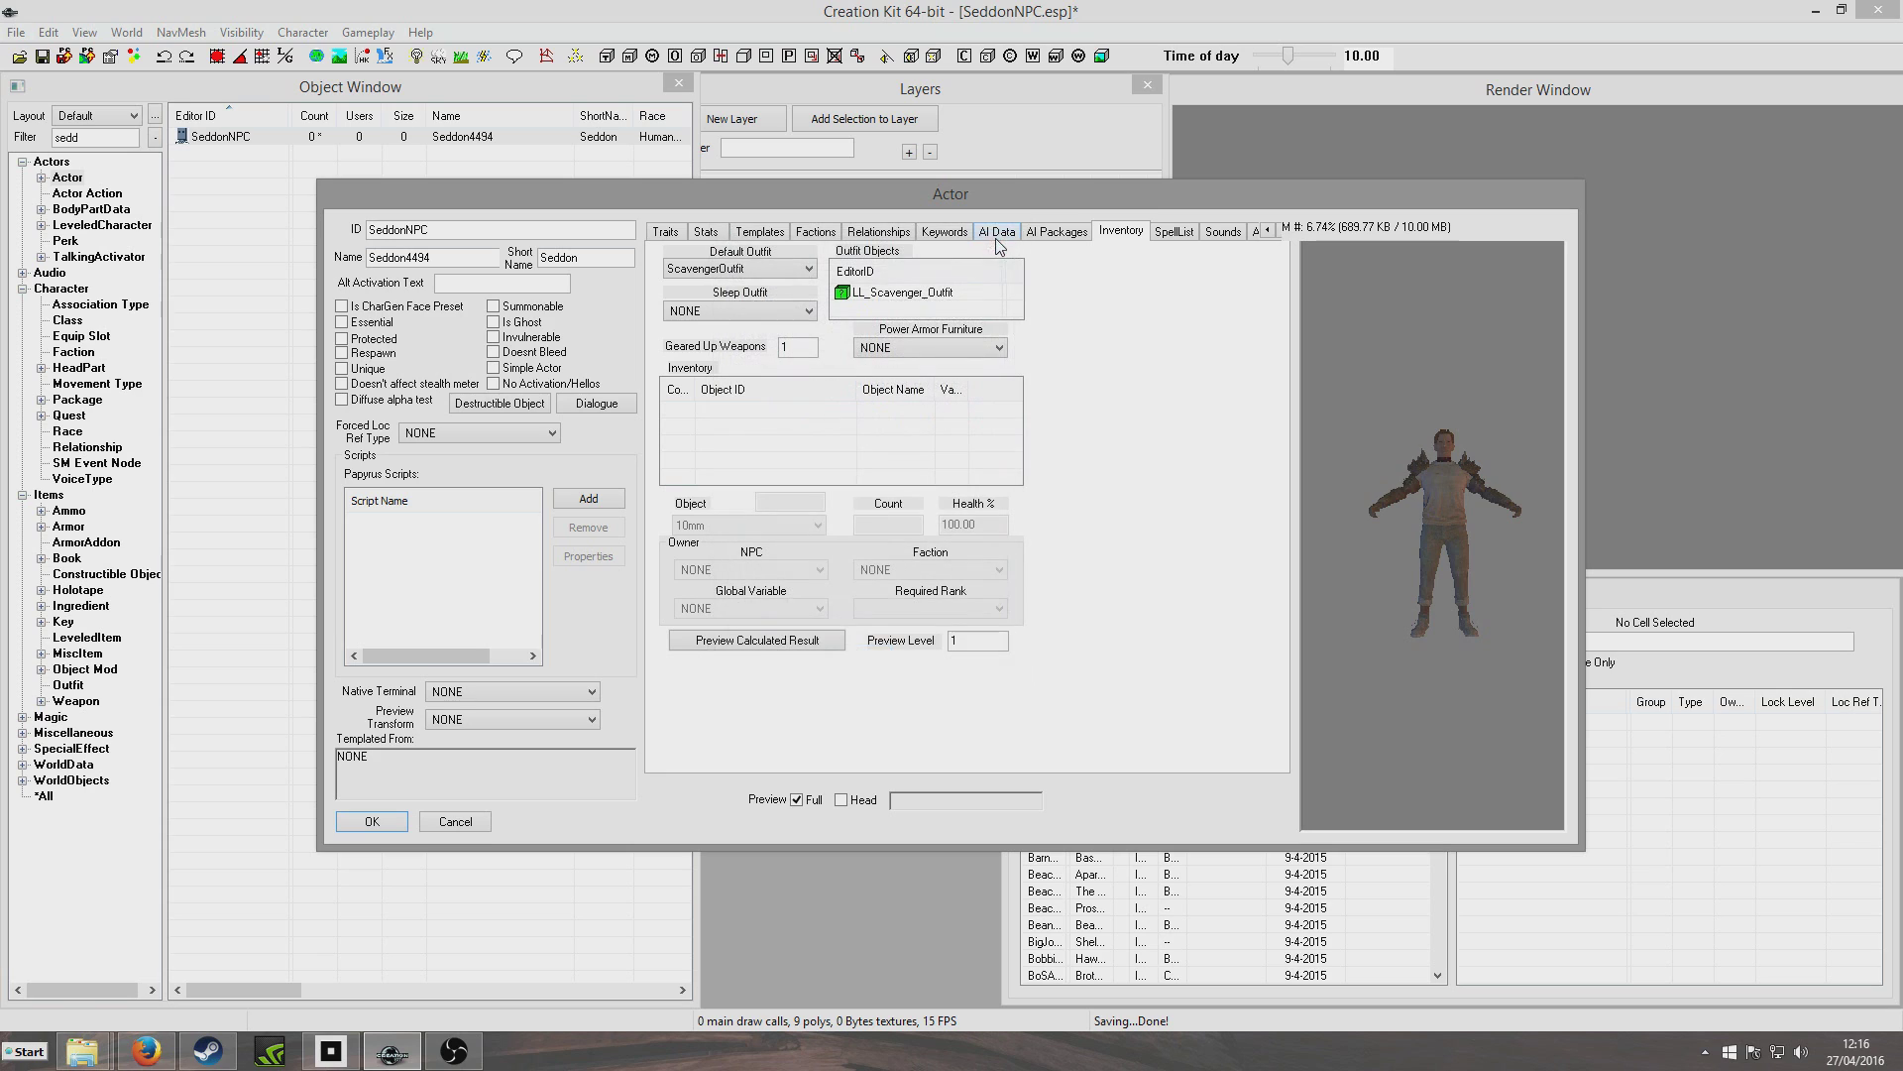
Set the actor's default outfit to SeddonOutfit and dismiss the warnings
click(805, 272)
scroll(748, 446, up, 1)
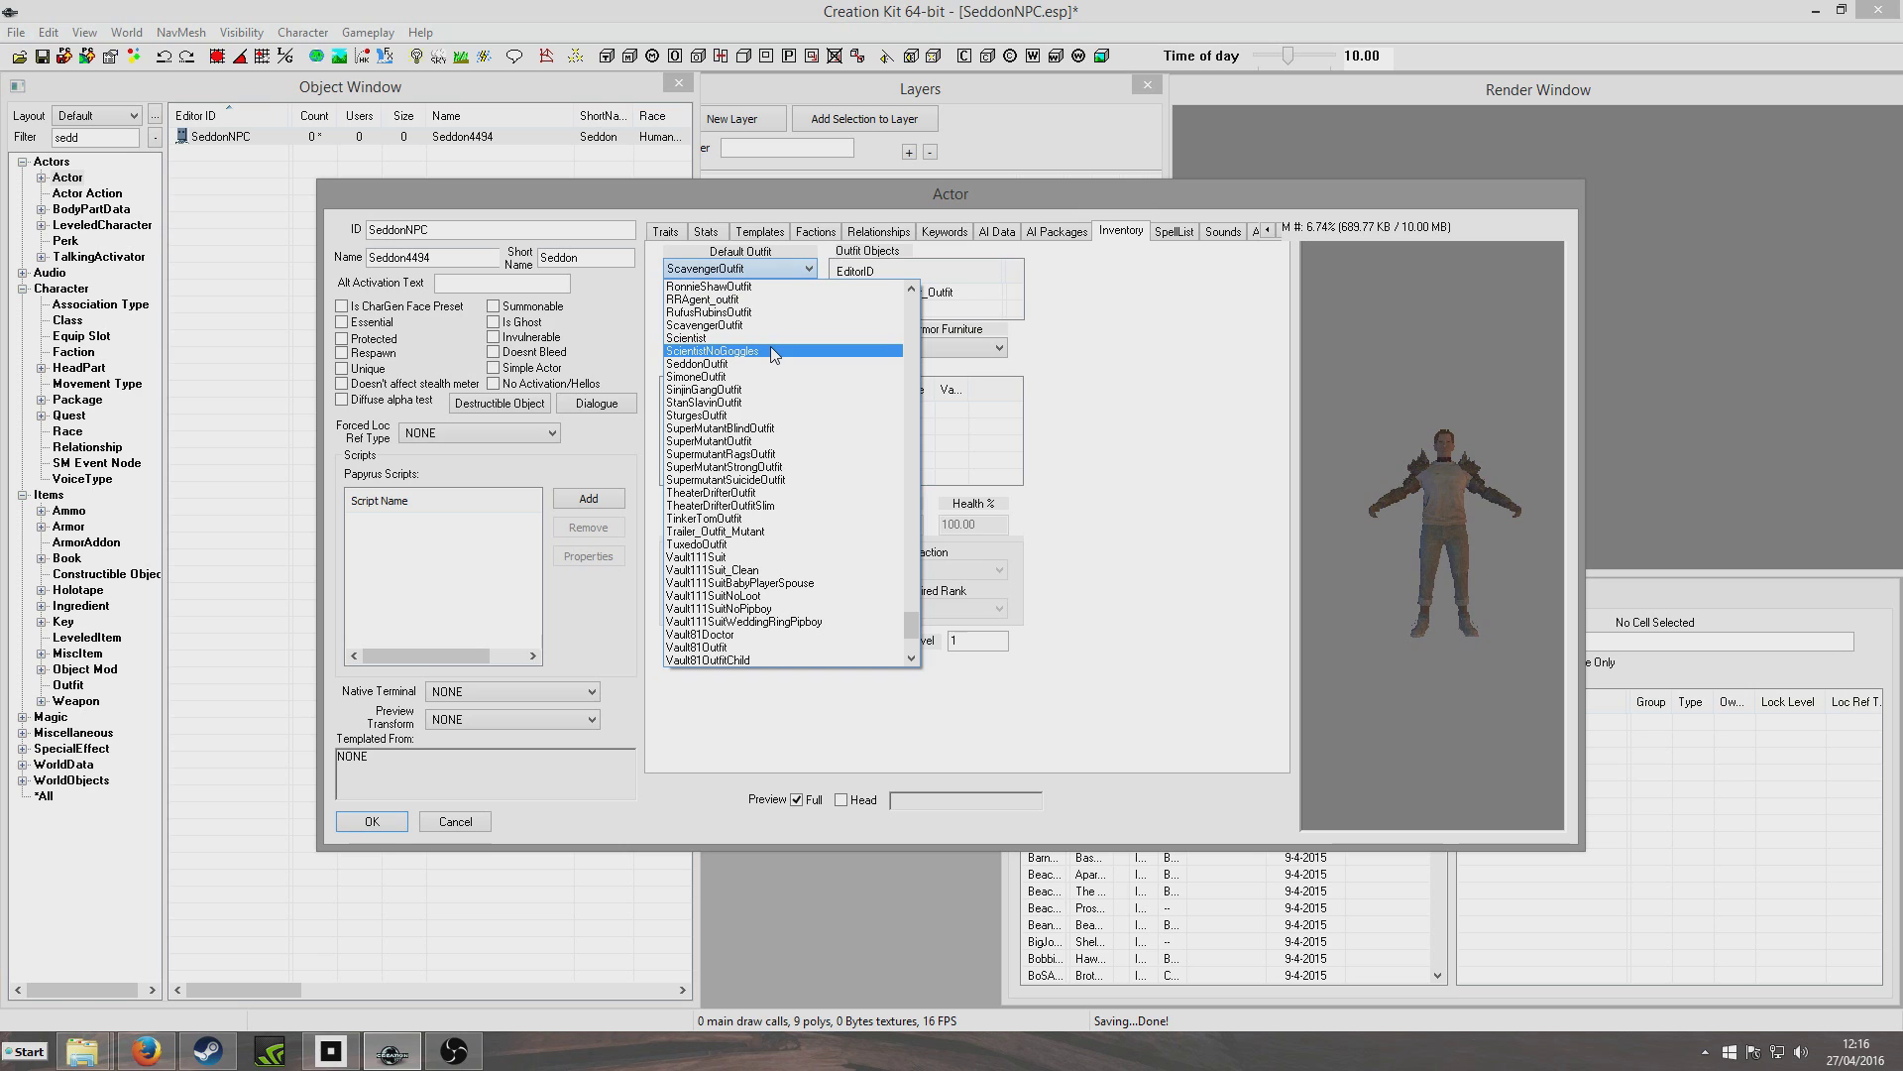
scroll(774, 355, up, 3)
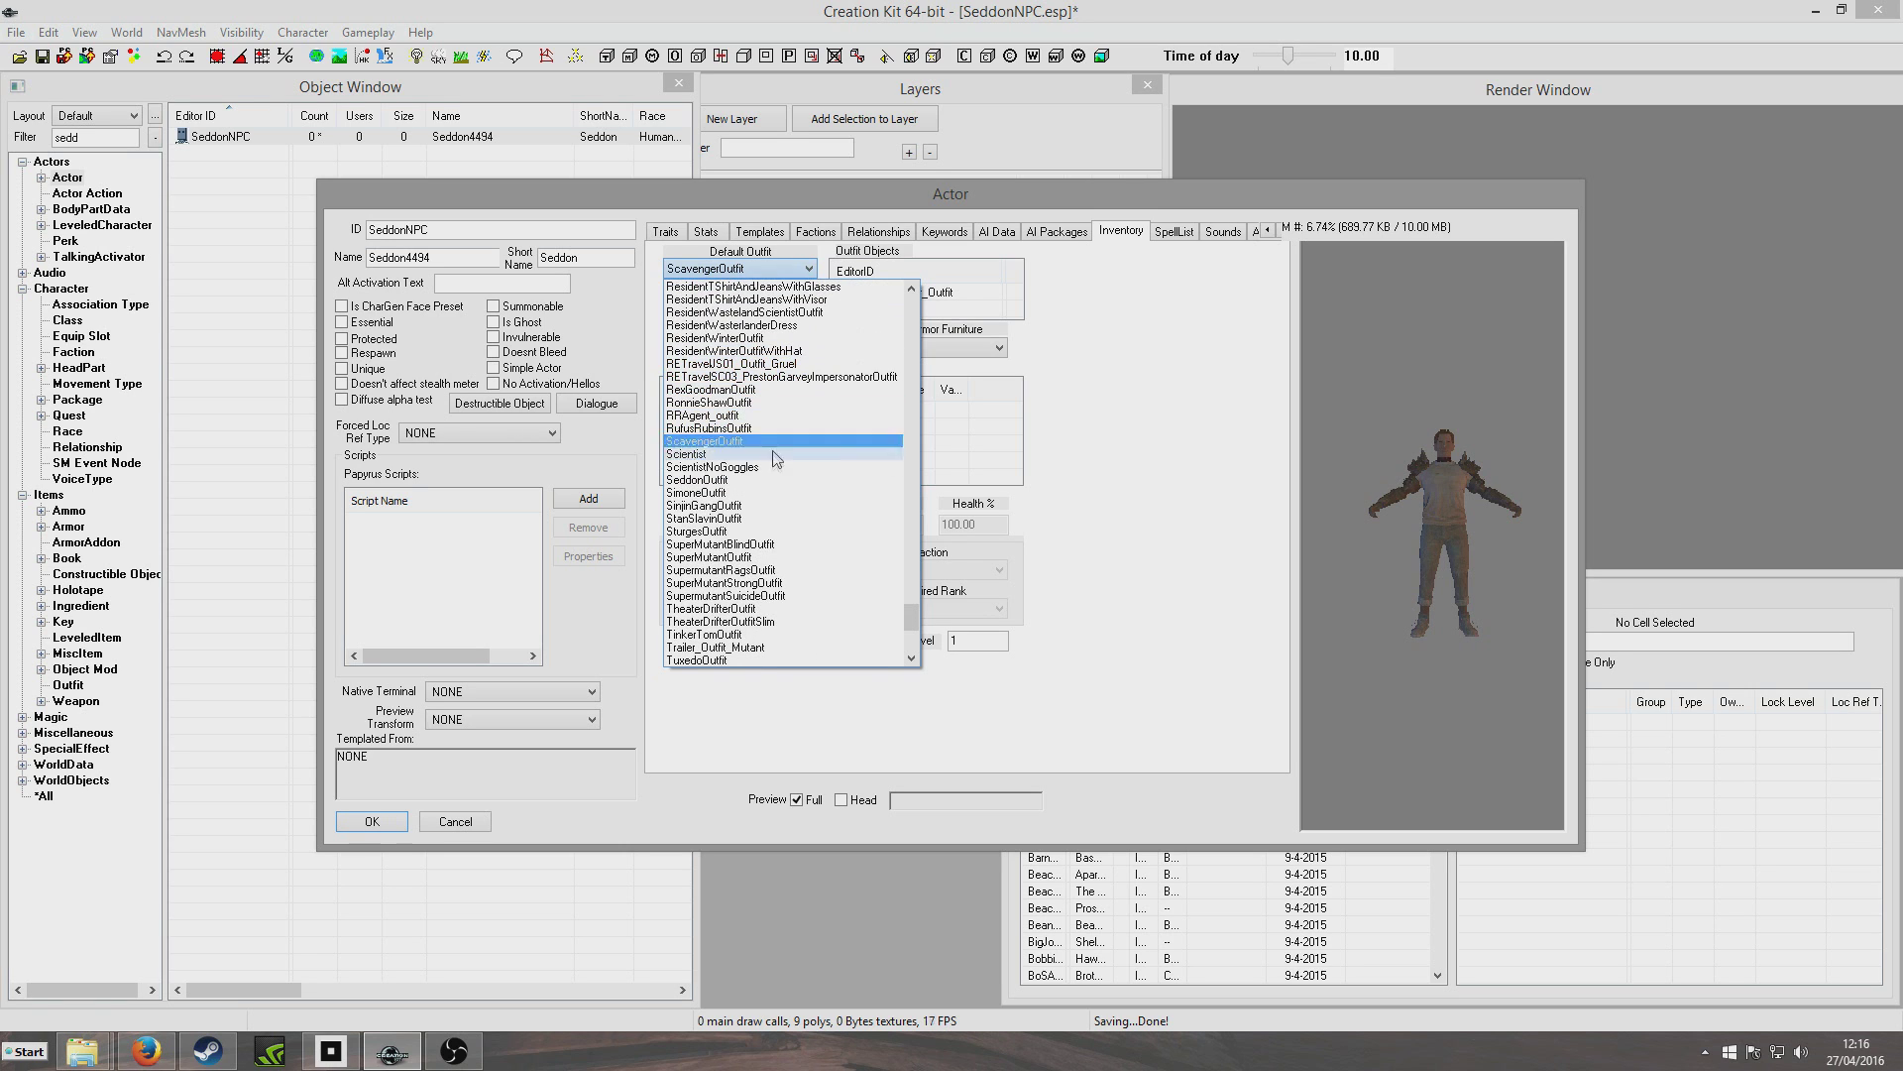
click(763, 487)
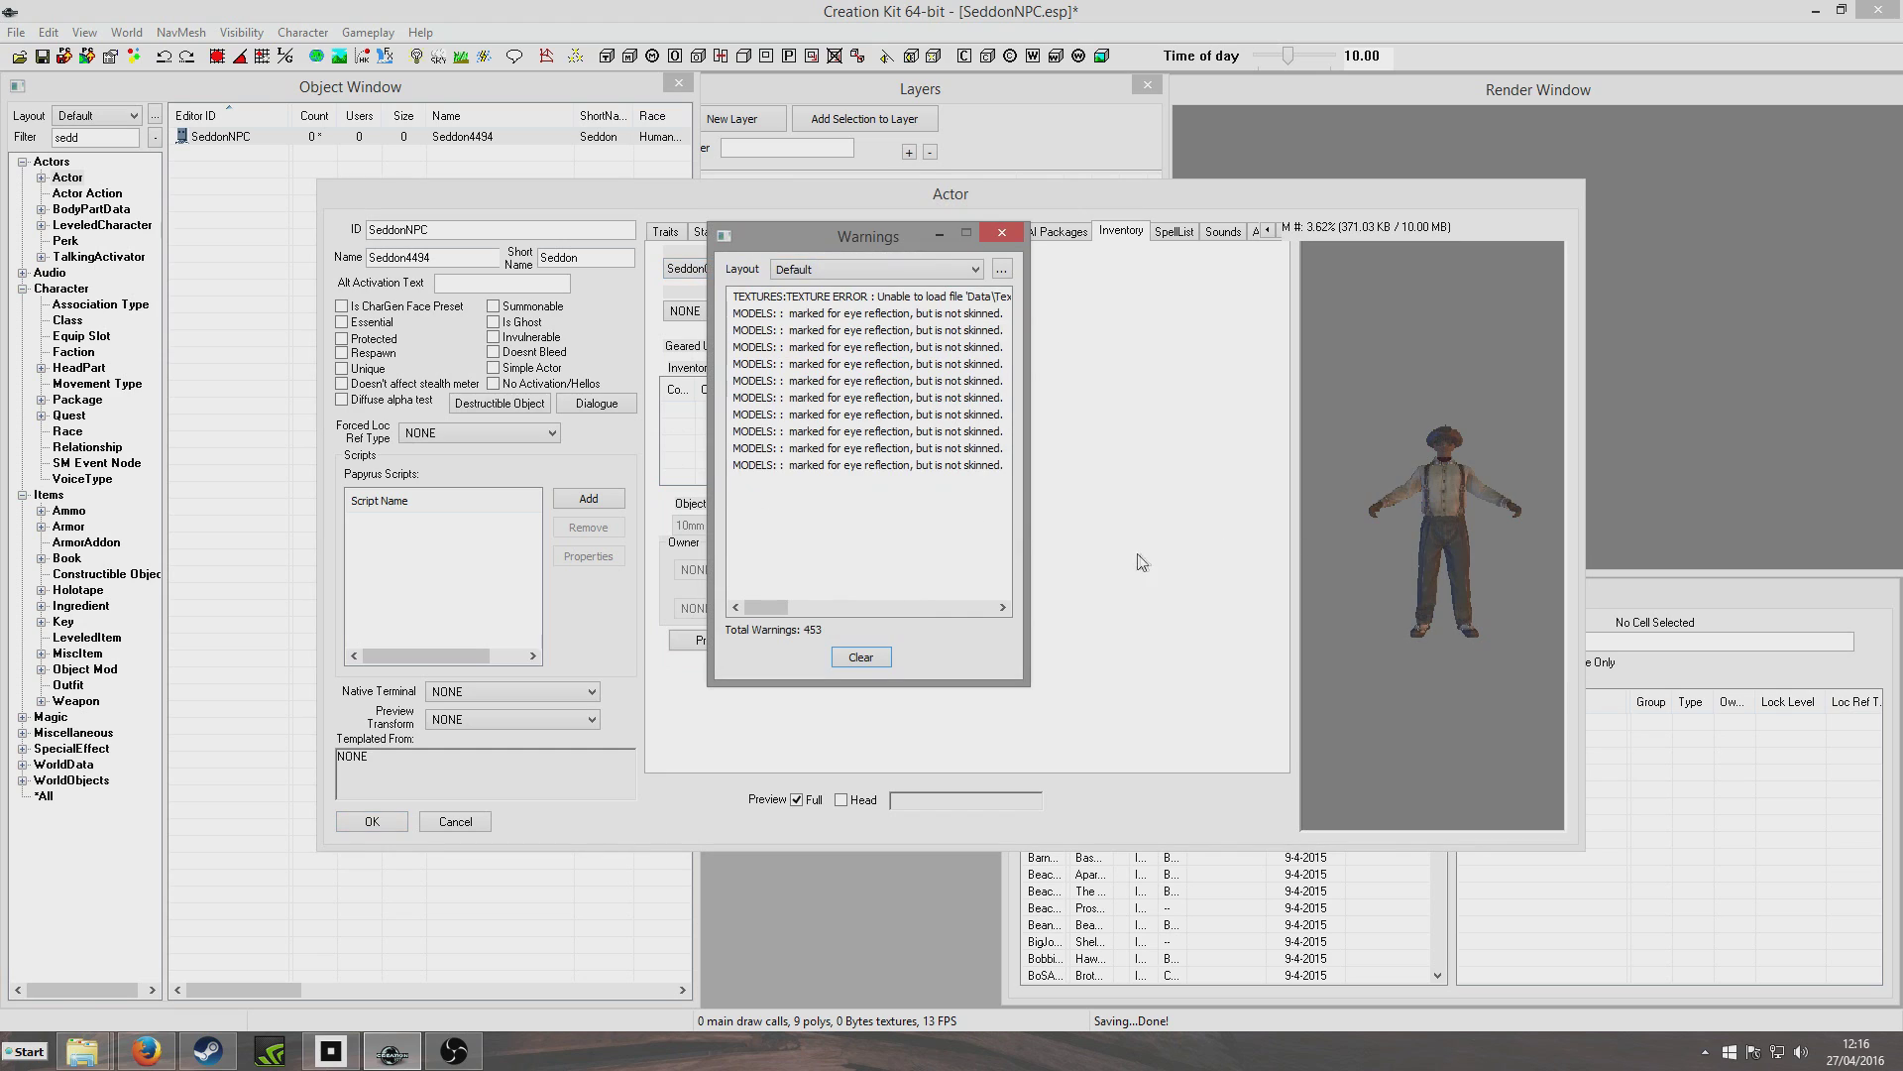
click(1006, 233)
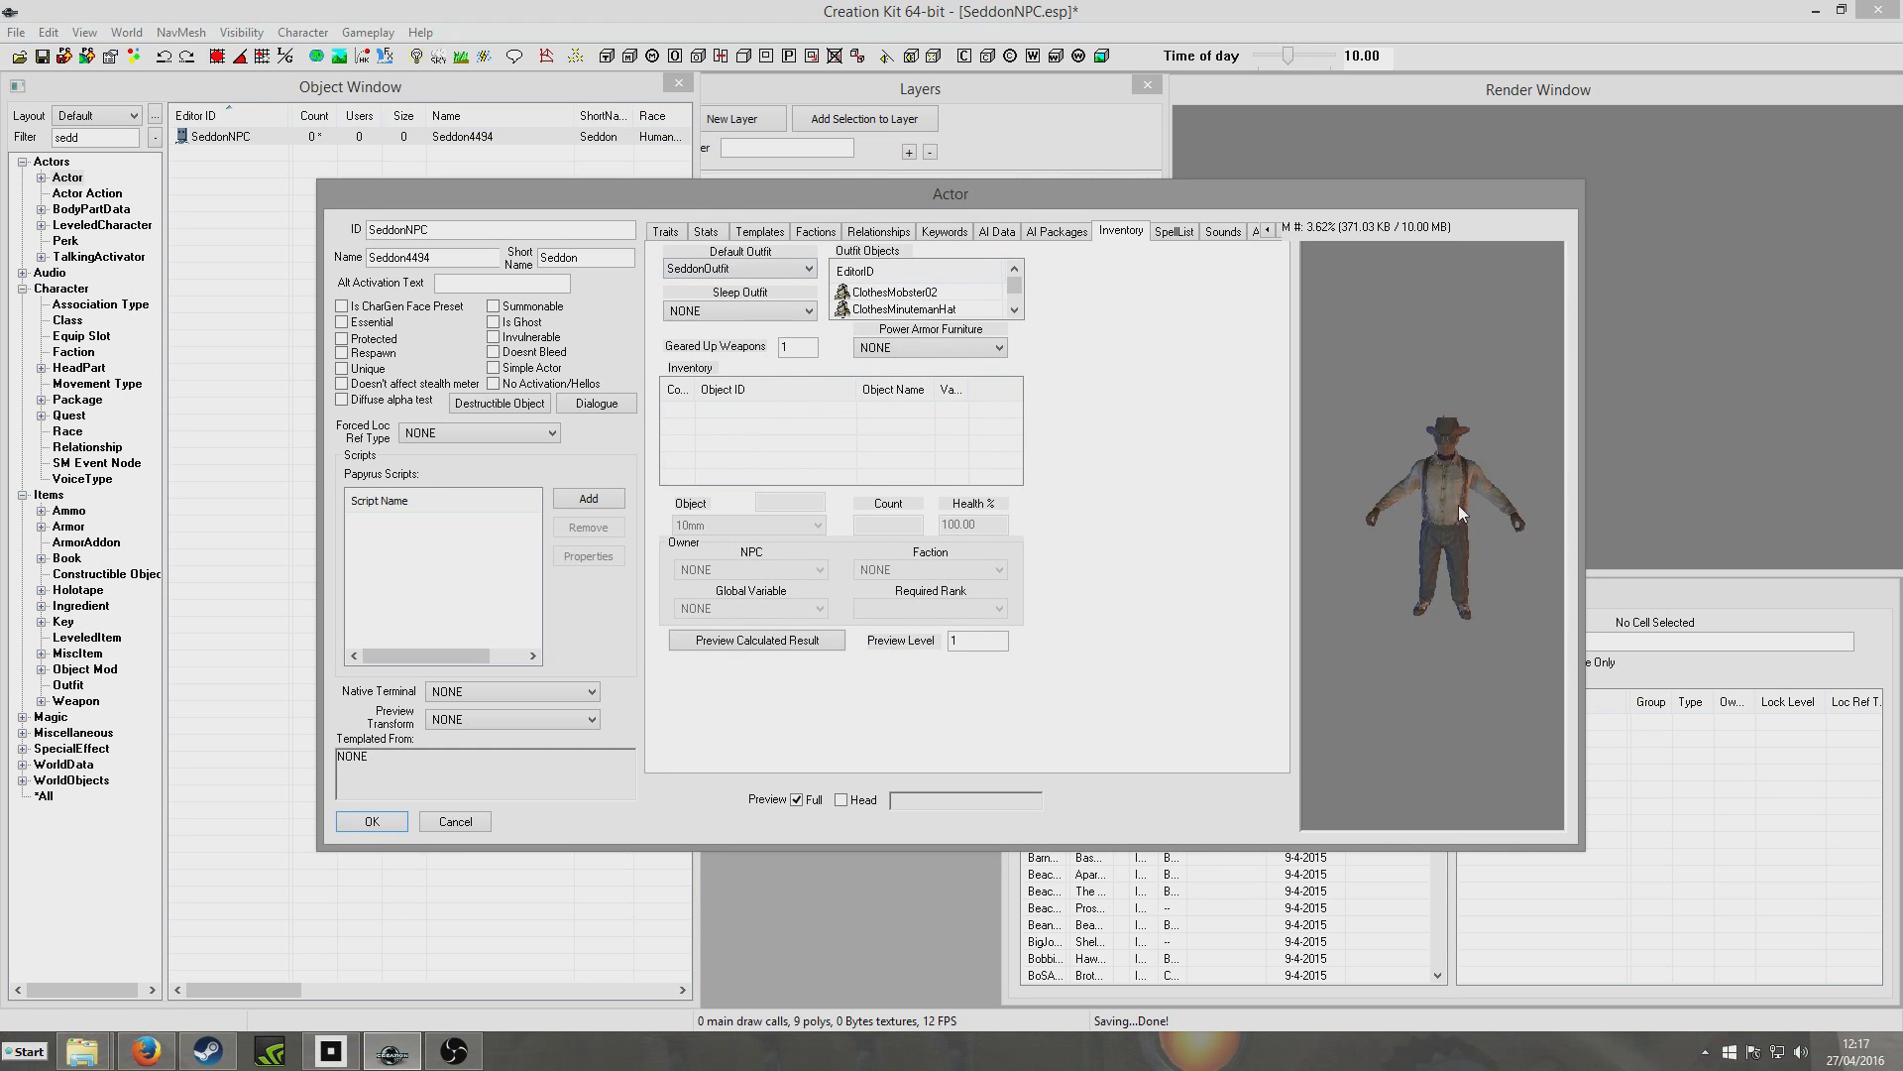
Inspect the custom outfit on the character preview up close and from an angle, and check the available sleep outfits
scroll(1459, 504, up, 3)
middle_drag(1453, 448, 1463, 573)
scroll(1469, 531, up, 3)
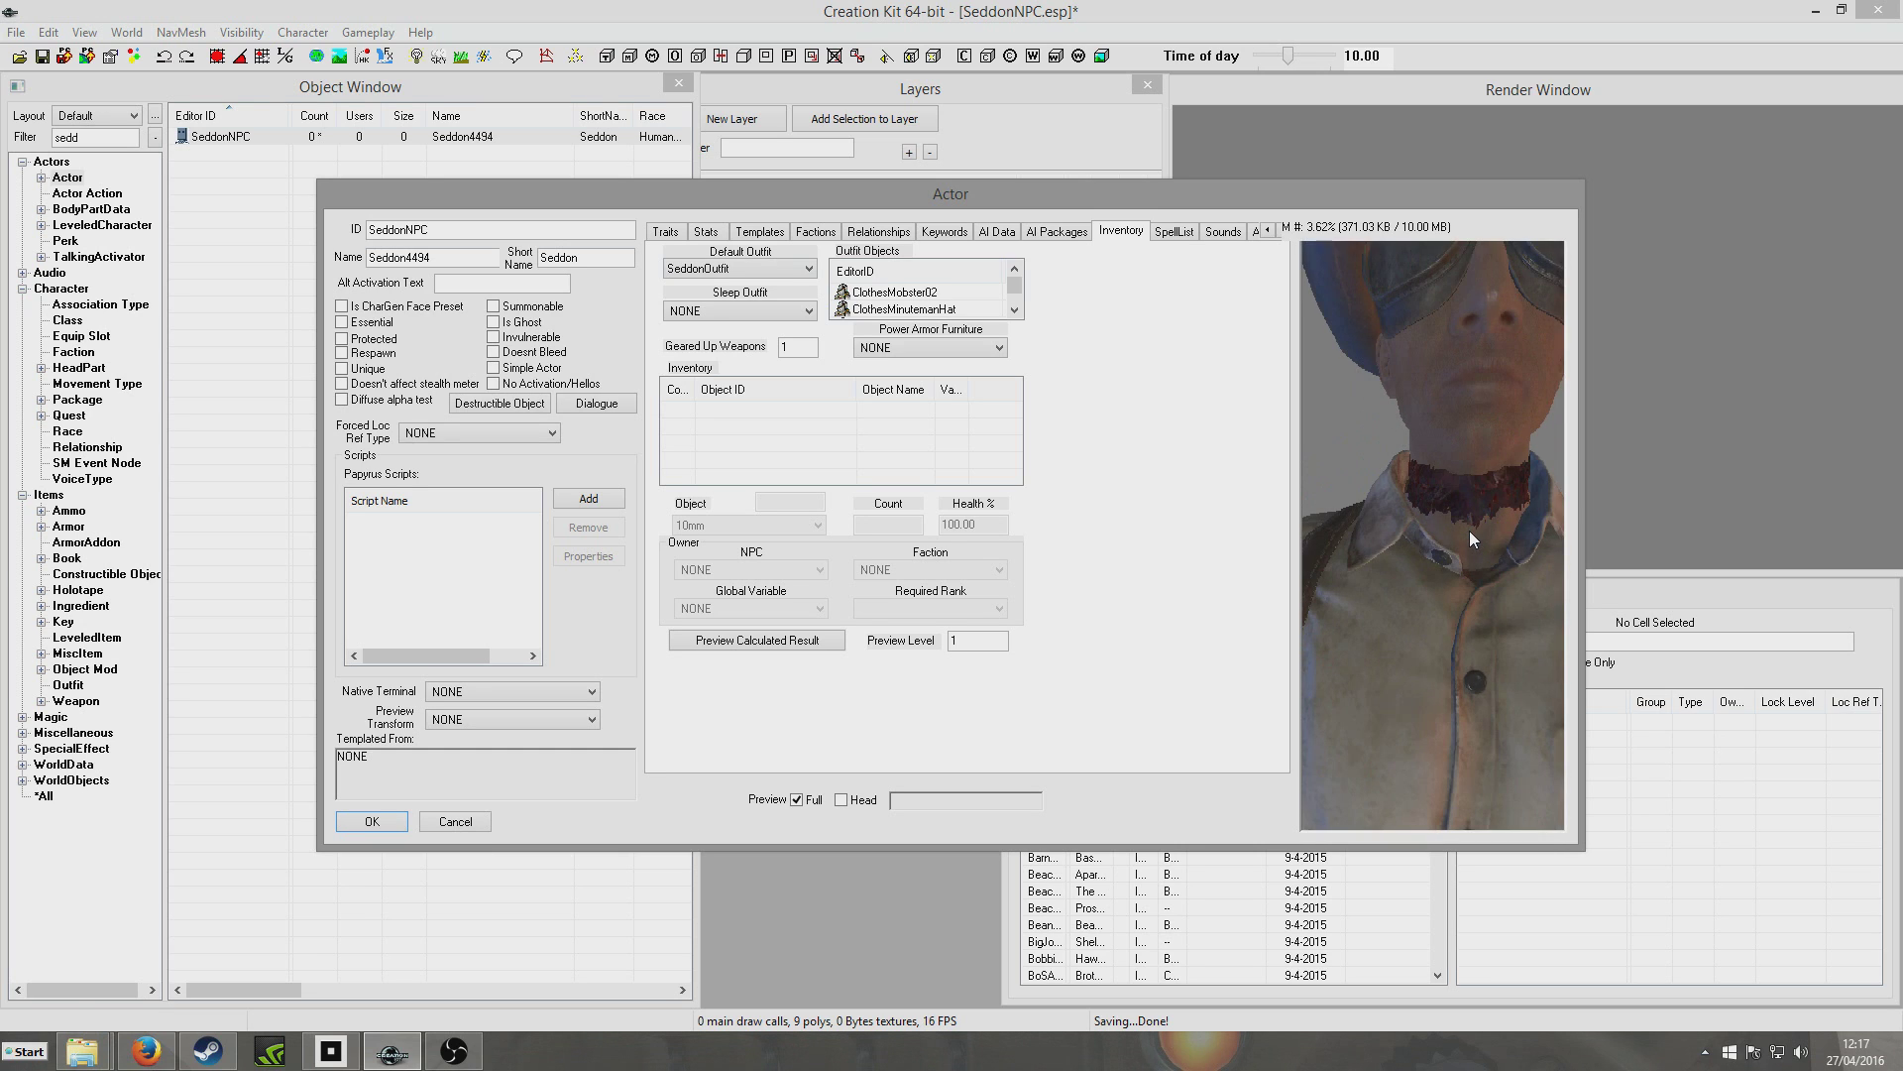
scroll(1469, 532, up, 2)
scroll(1440, 557, down, 3)
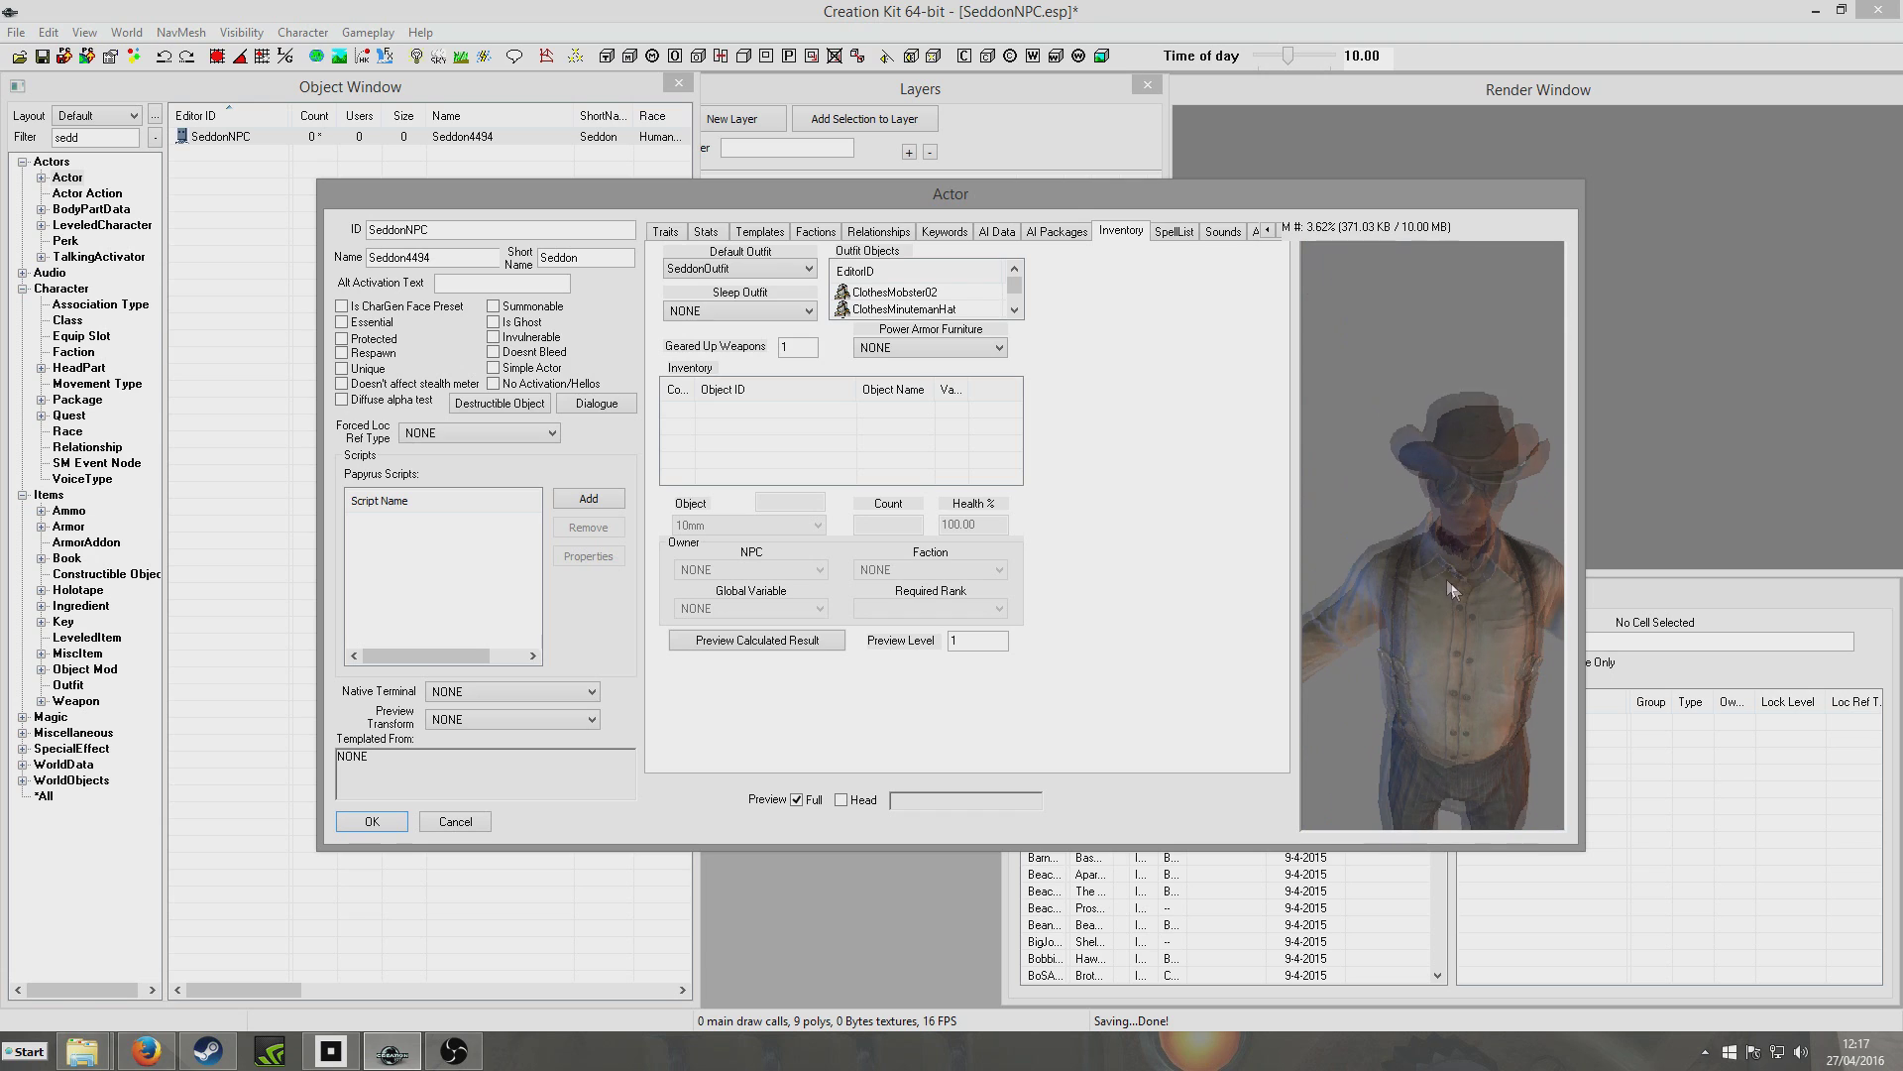
drag(1404, 532, 1400, 585)
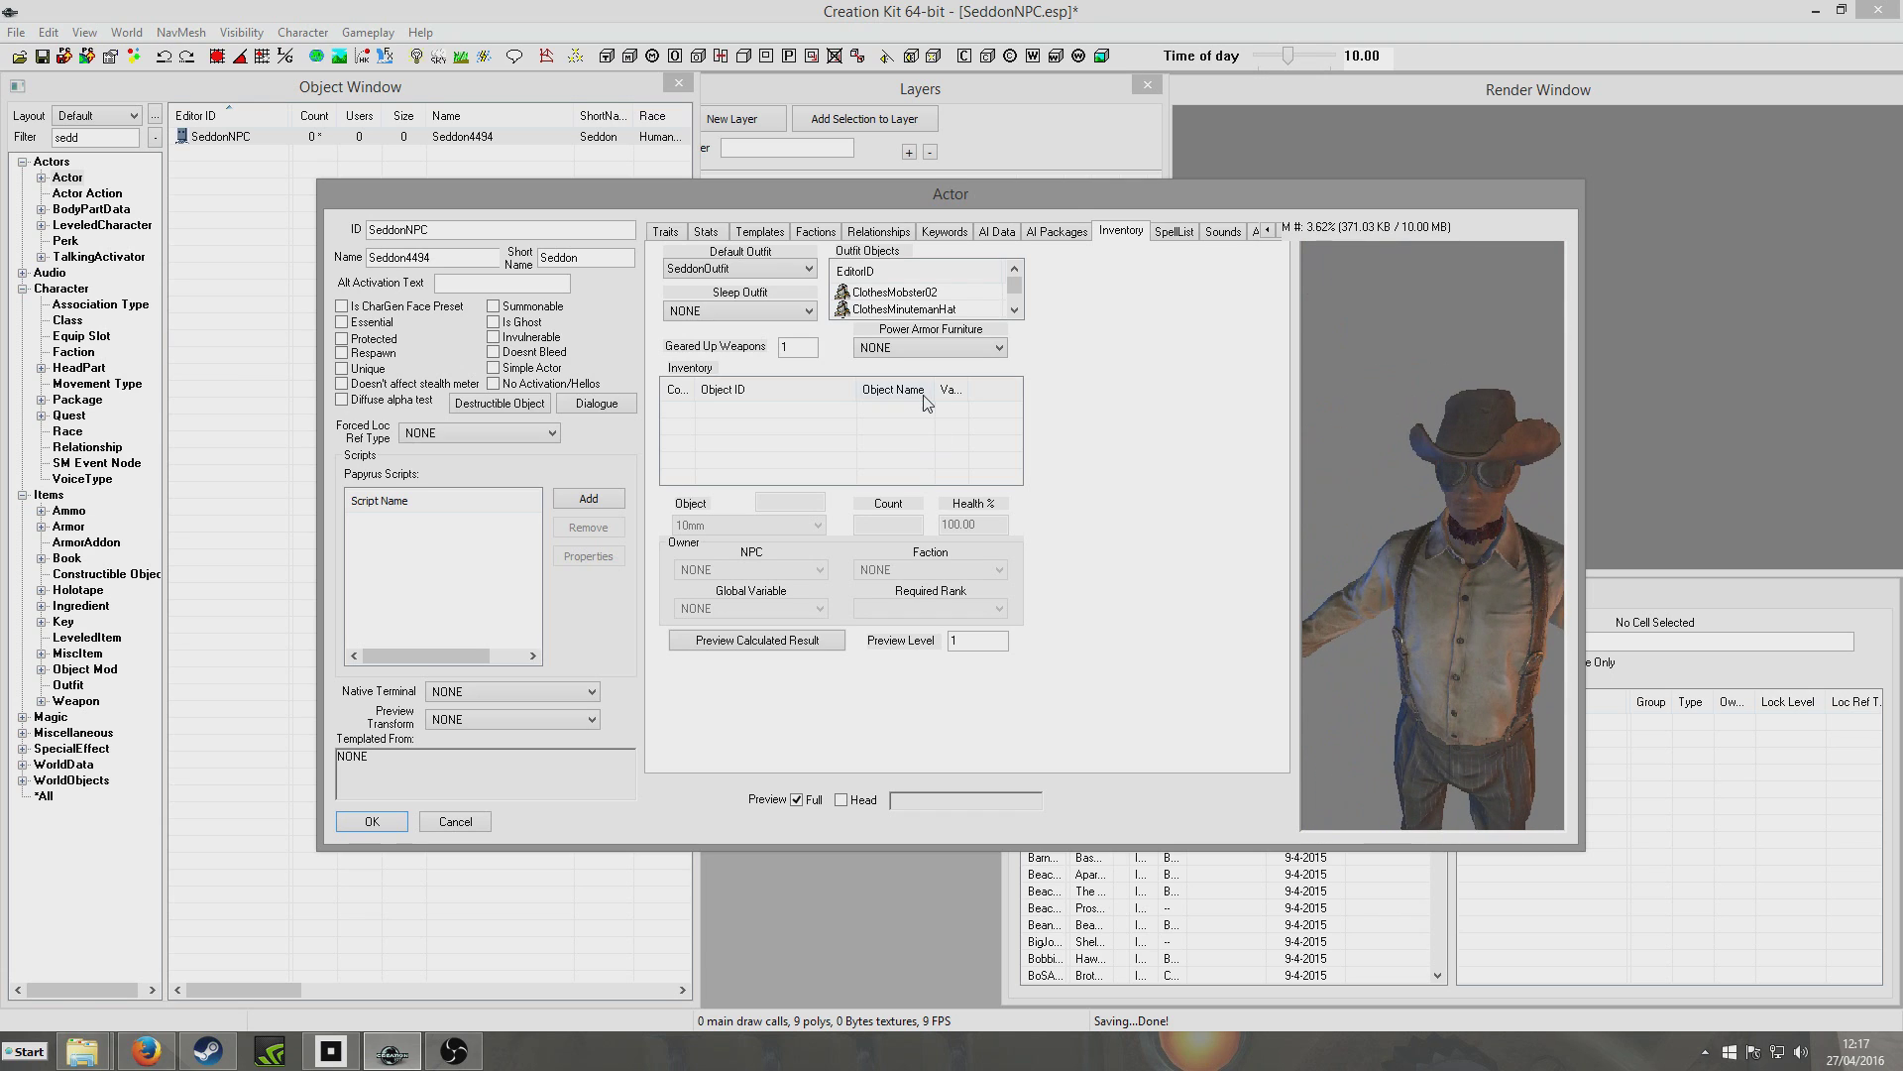
click(769, 317)
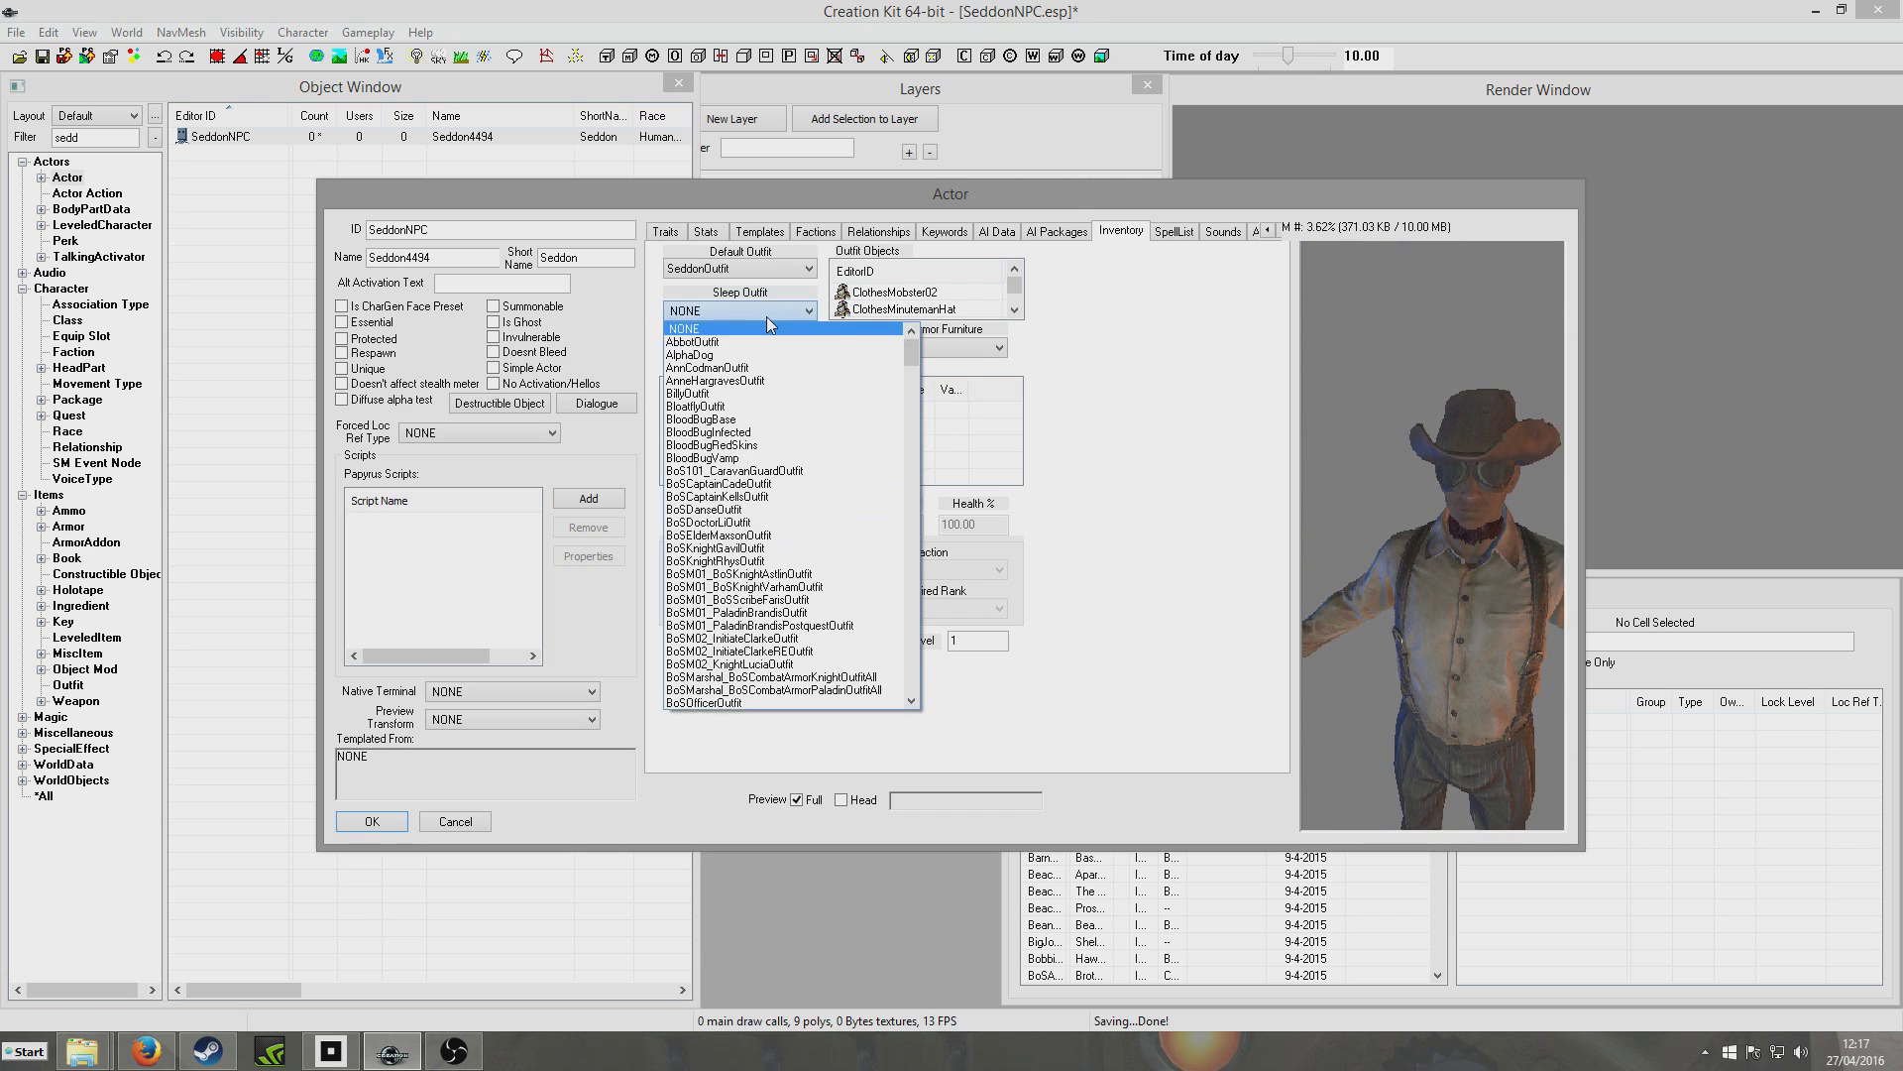
click(767, 318)
drag(1502, 532, 1308, 511)
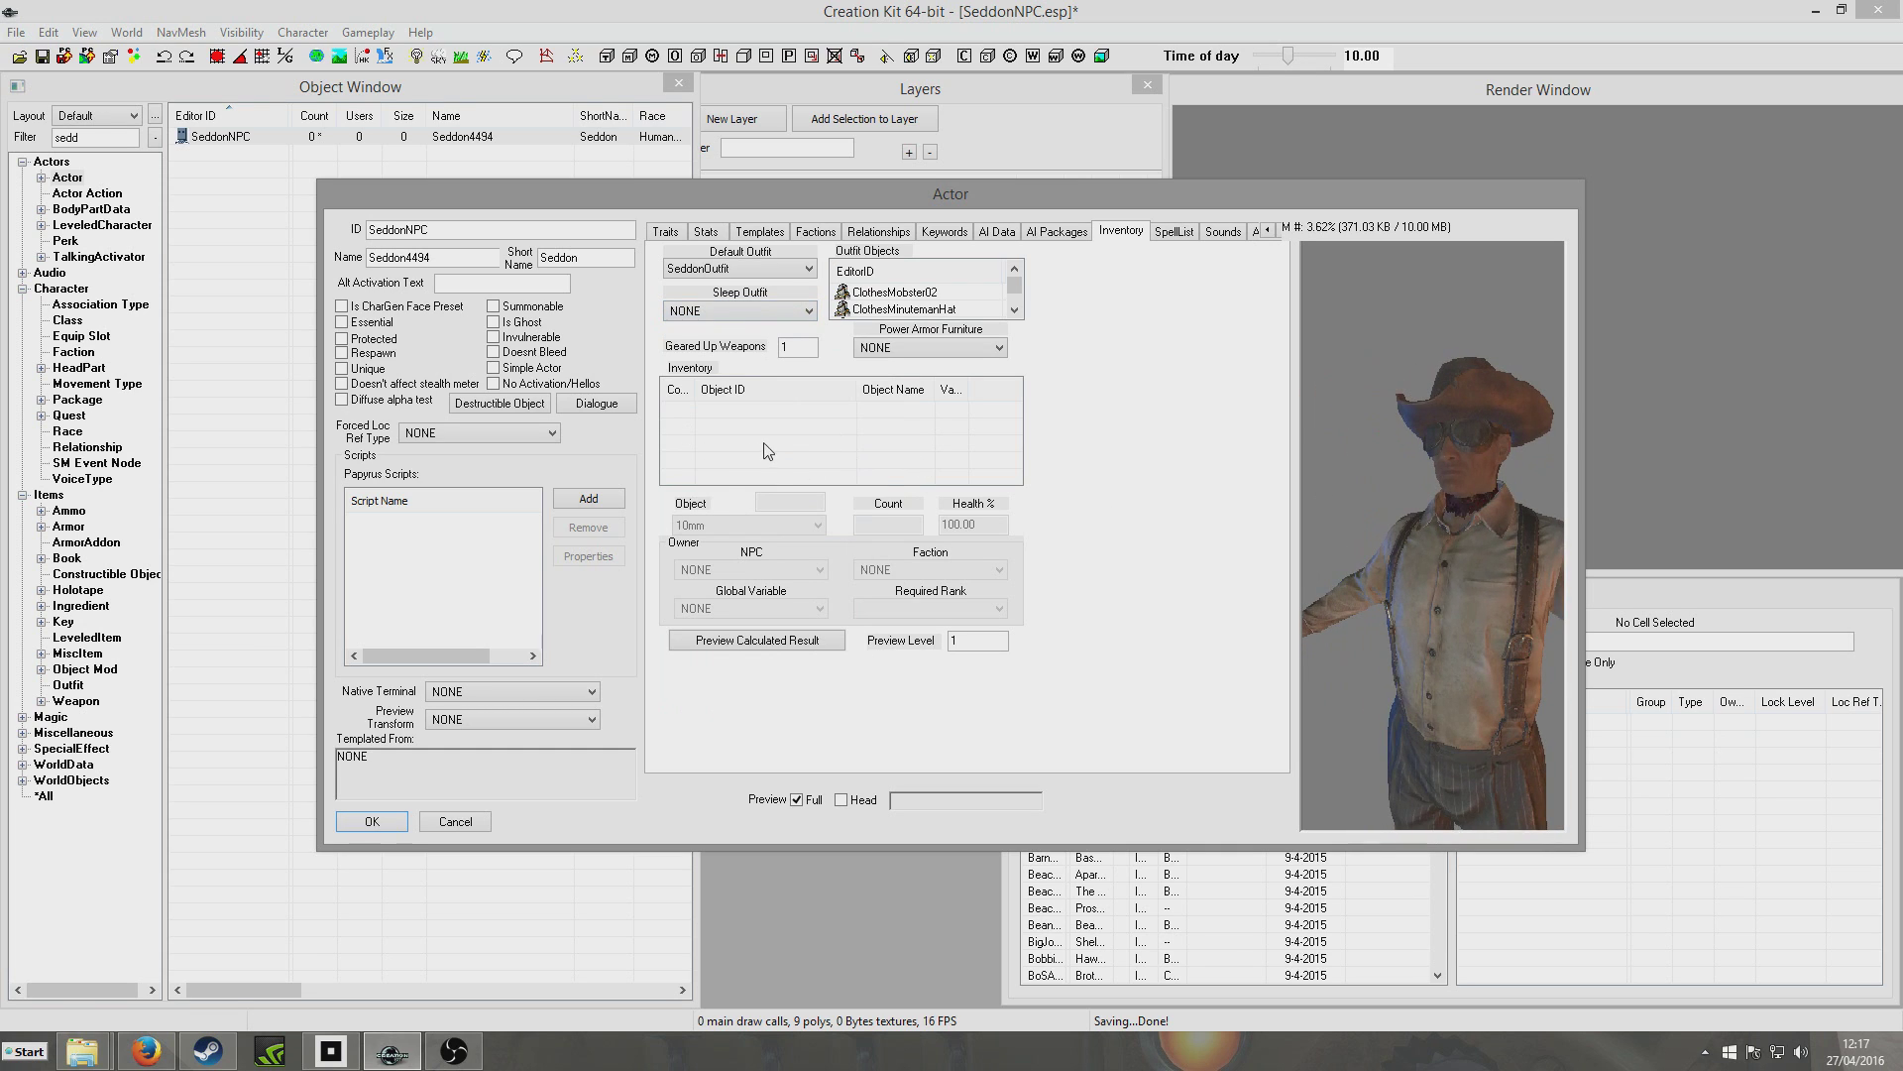
Add a new item to the actor's inventory and set its object to PipeGun
right_click(775, 447)
click(811, 458)
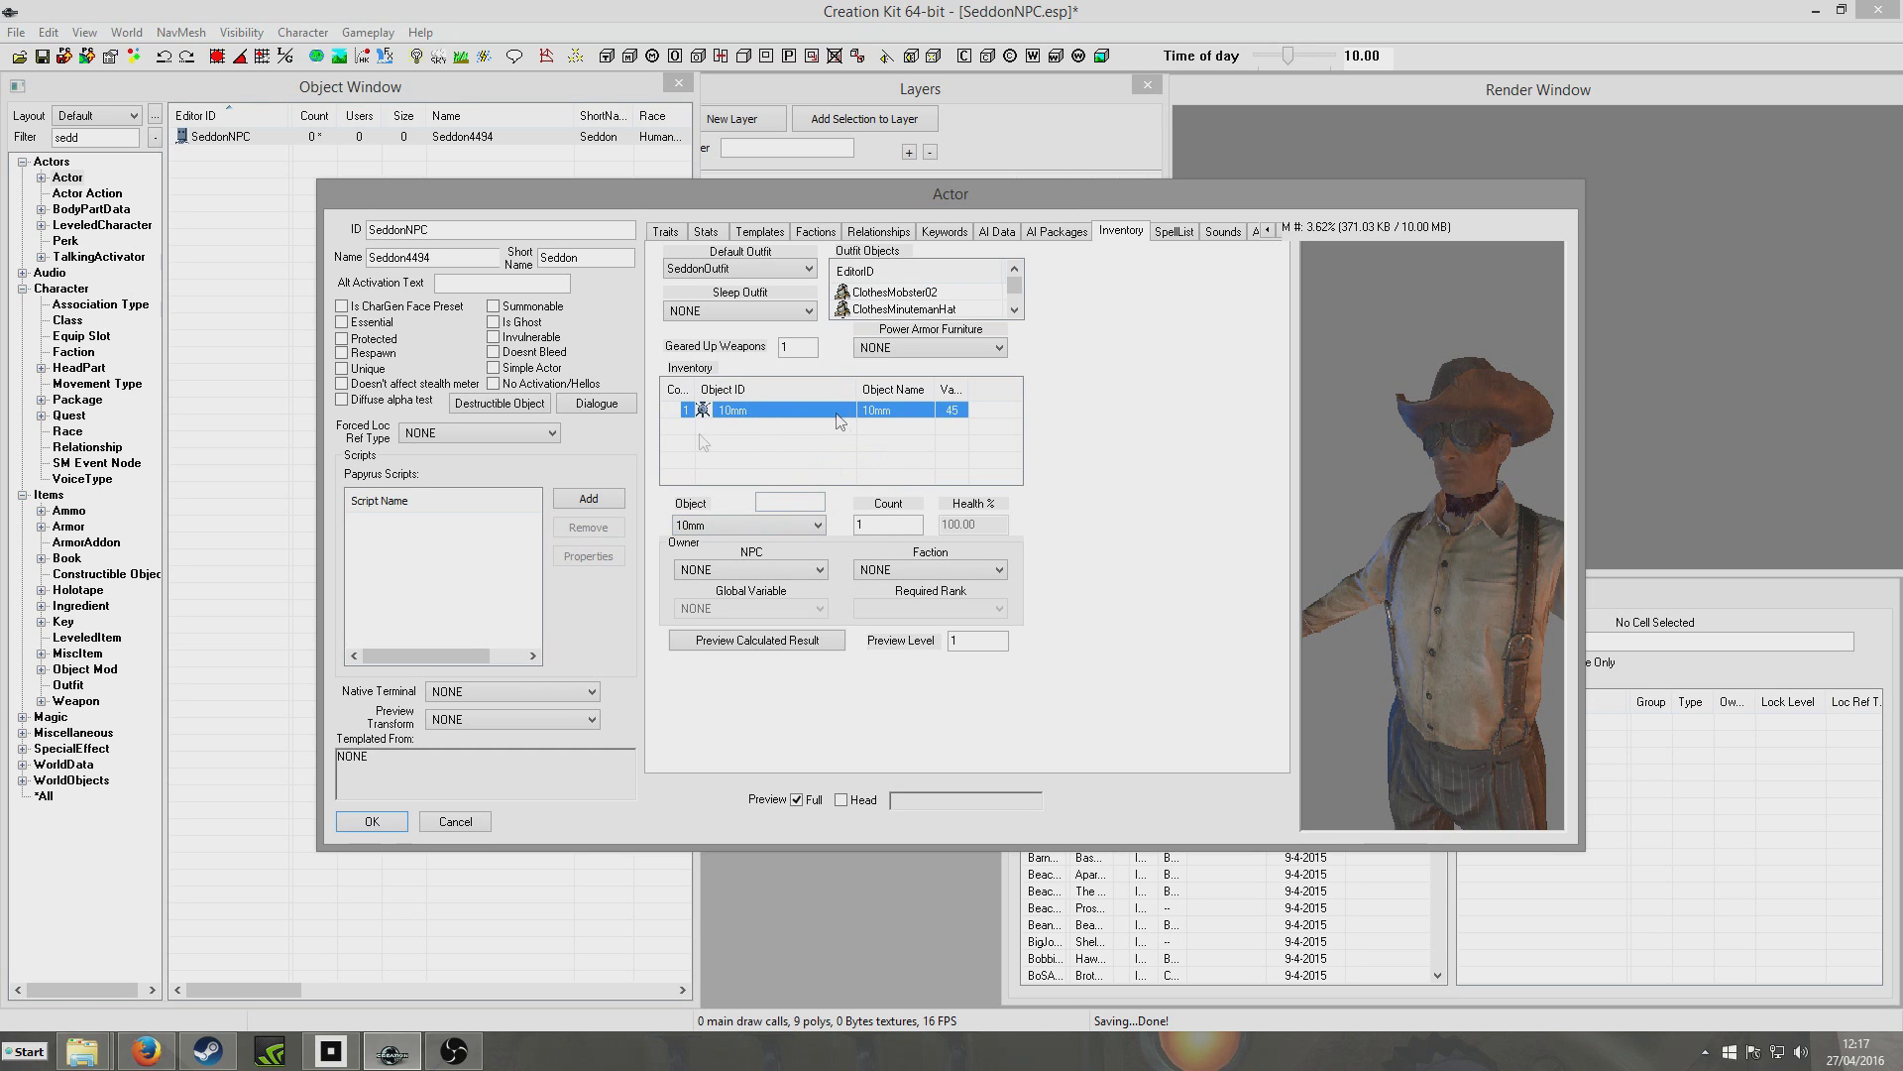
click(779, 528)
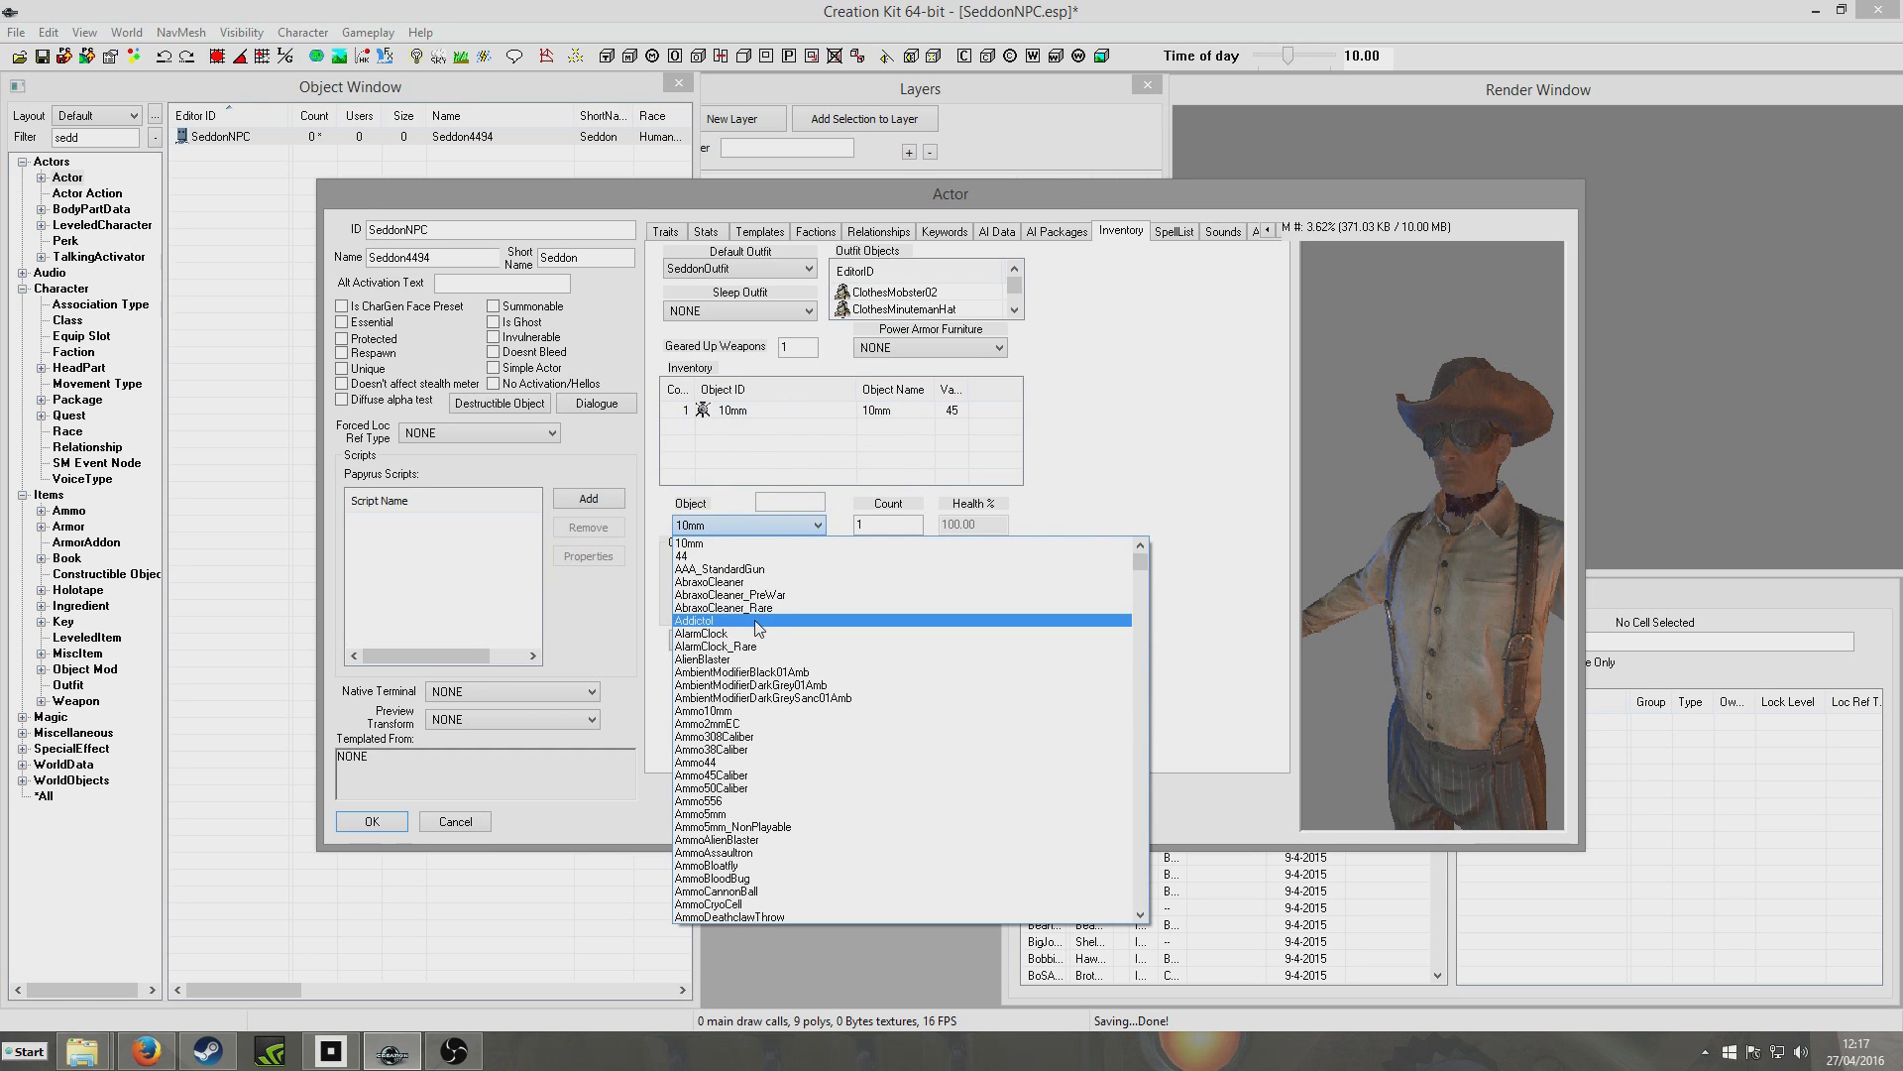
text(pipeg)
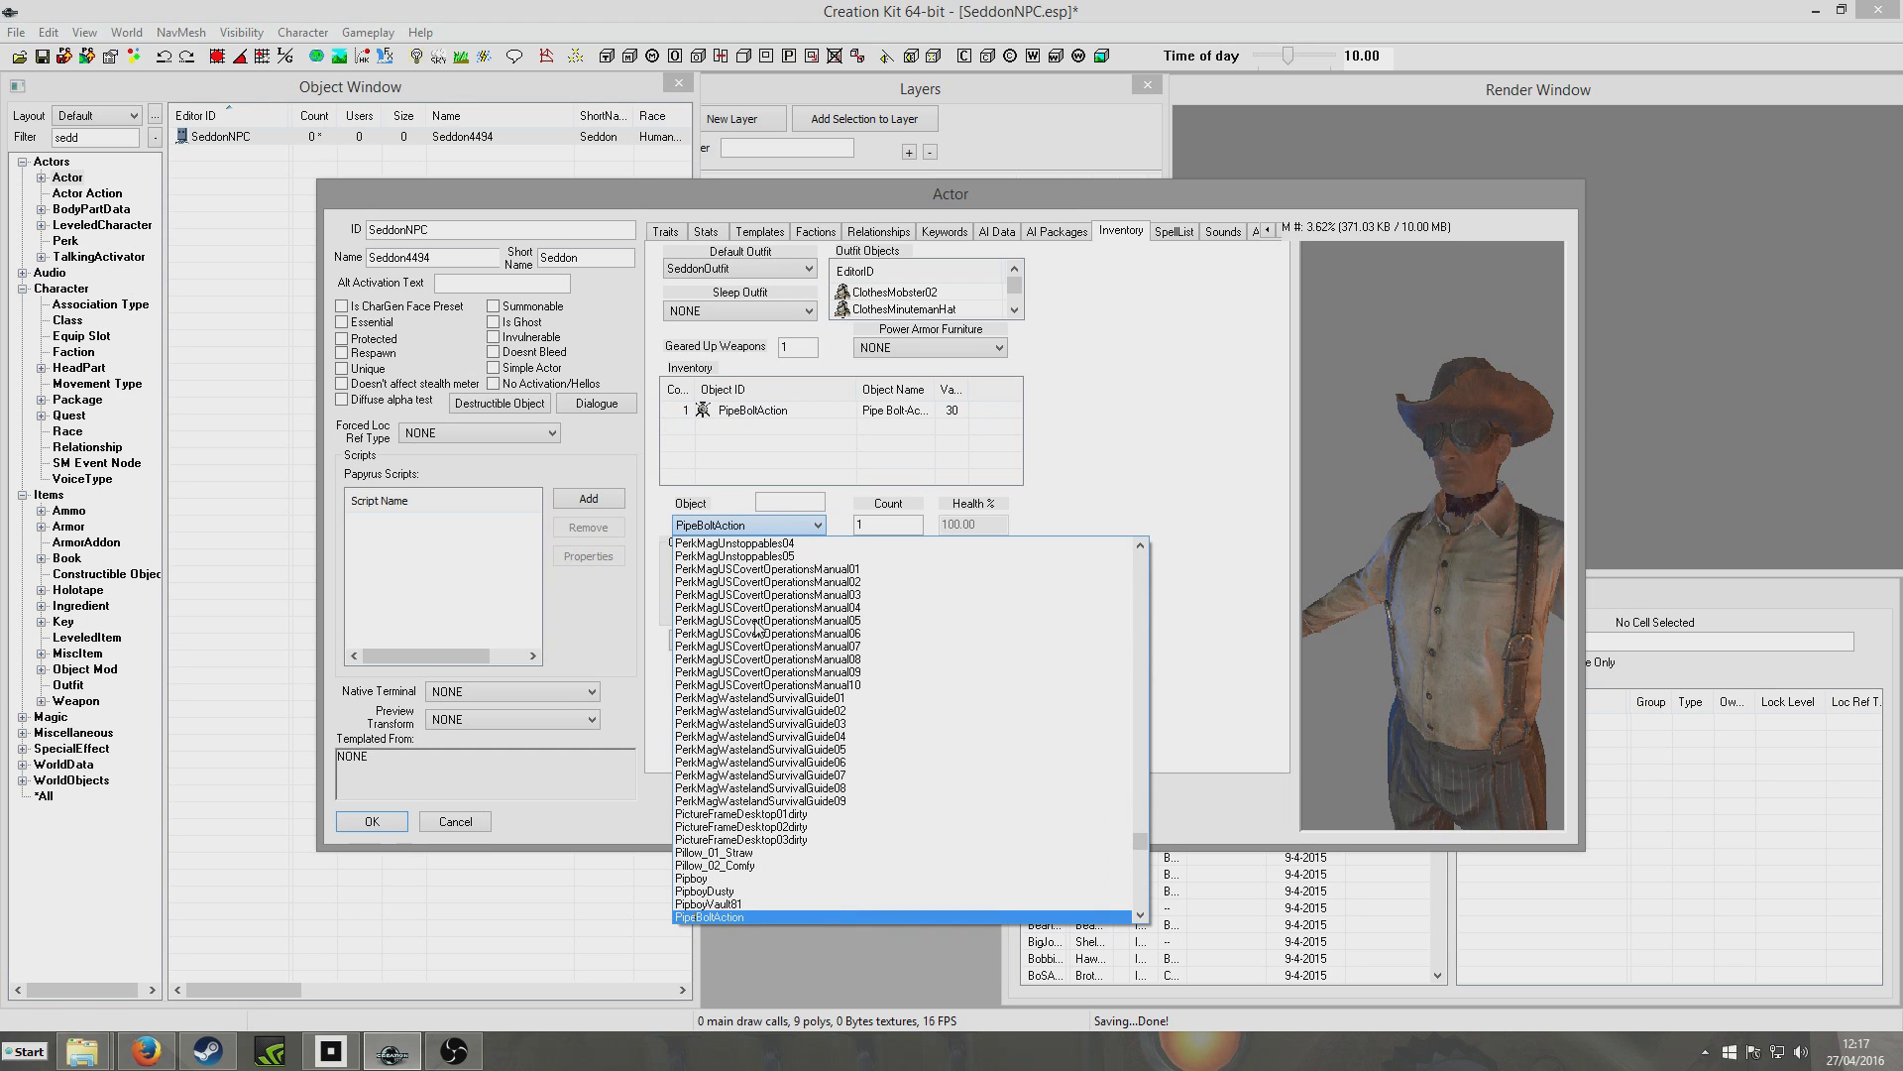
scroll(797, 860, down, 1)
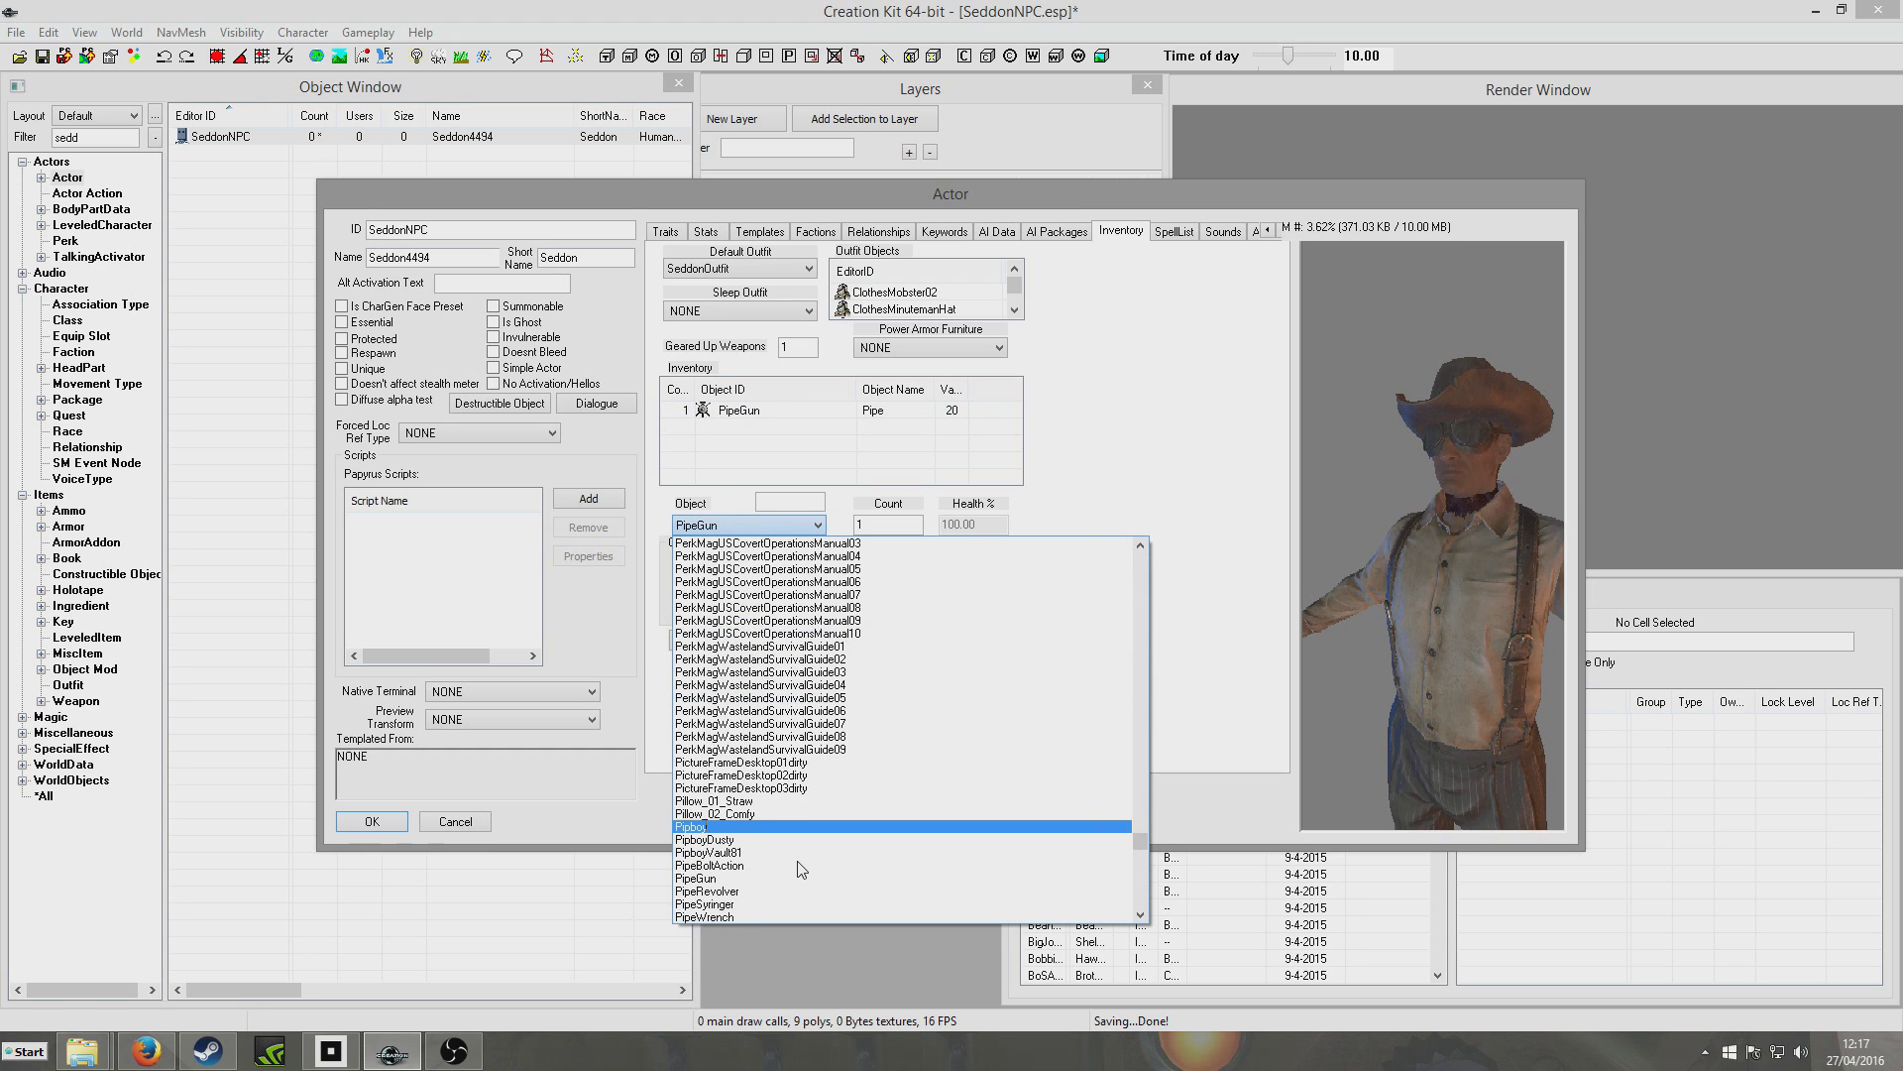
click(773, 879)
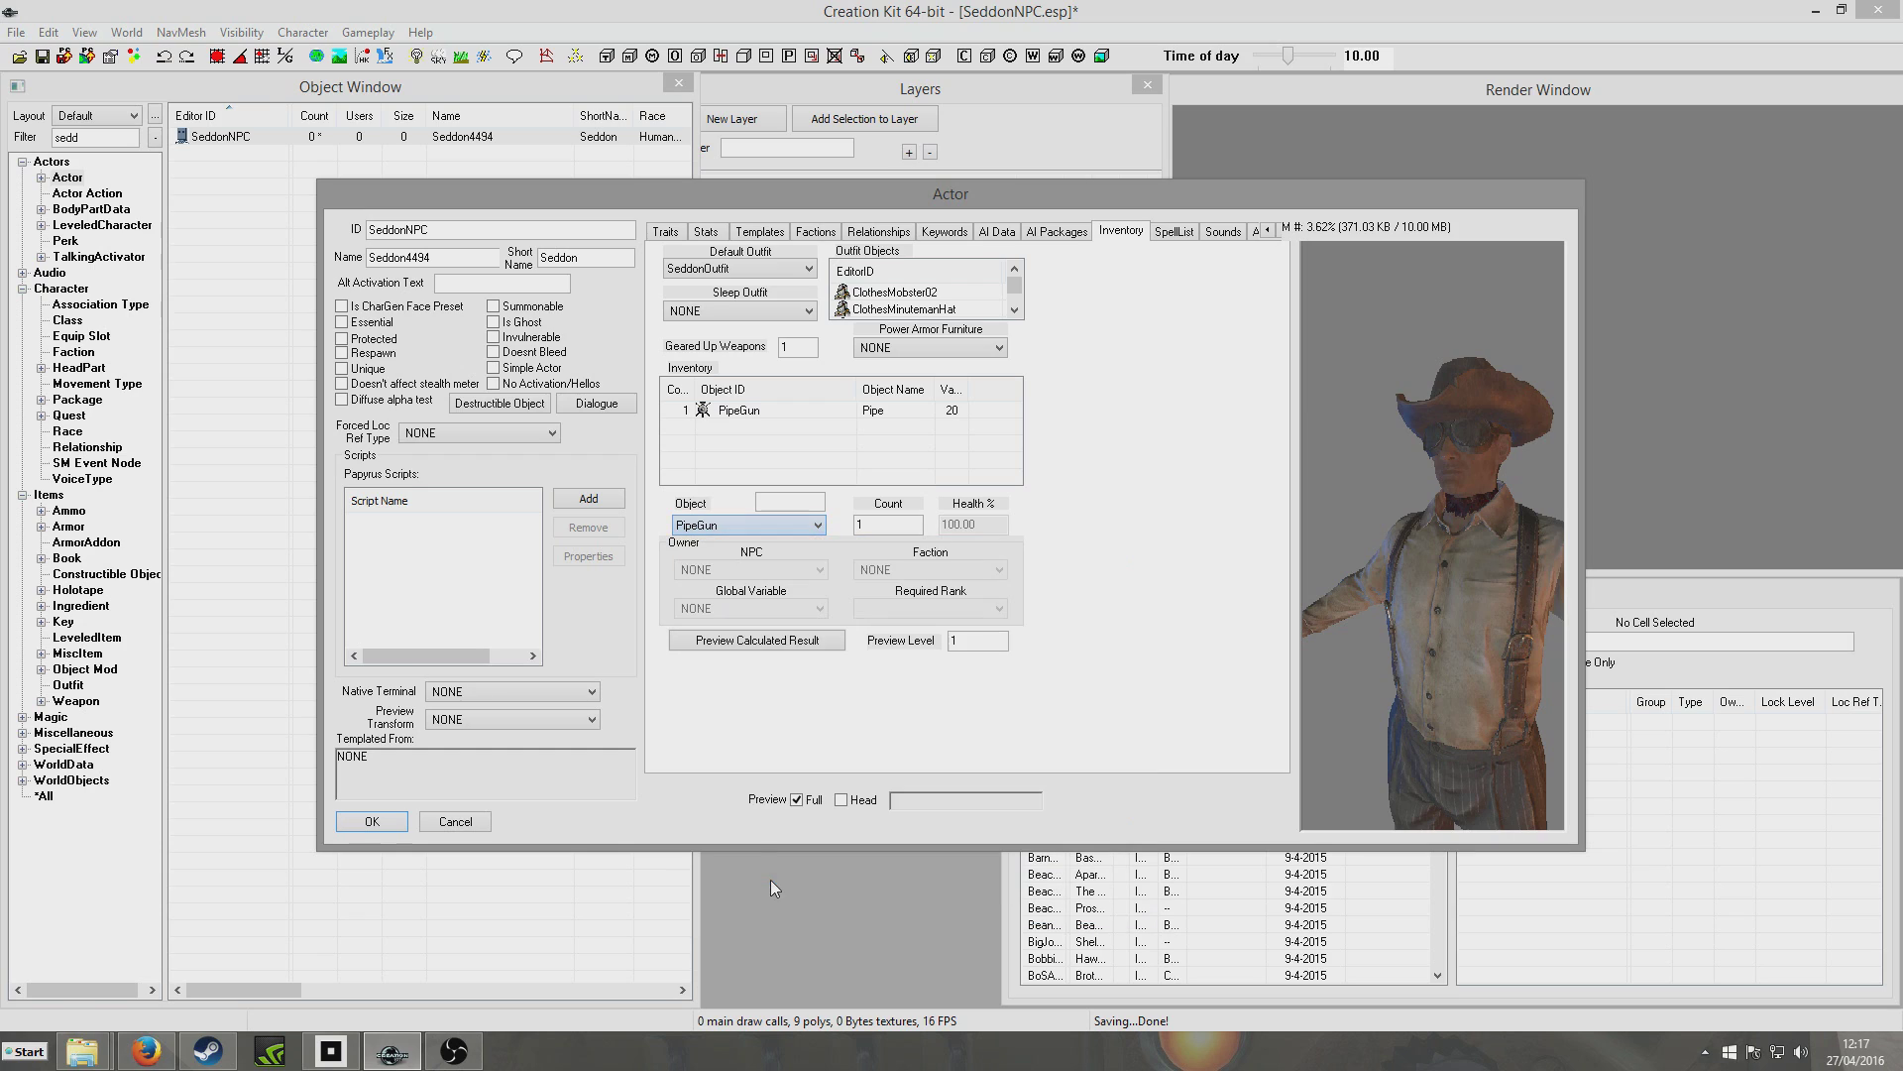
click(858, 472)
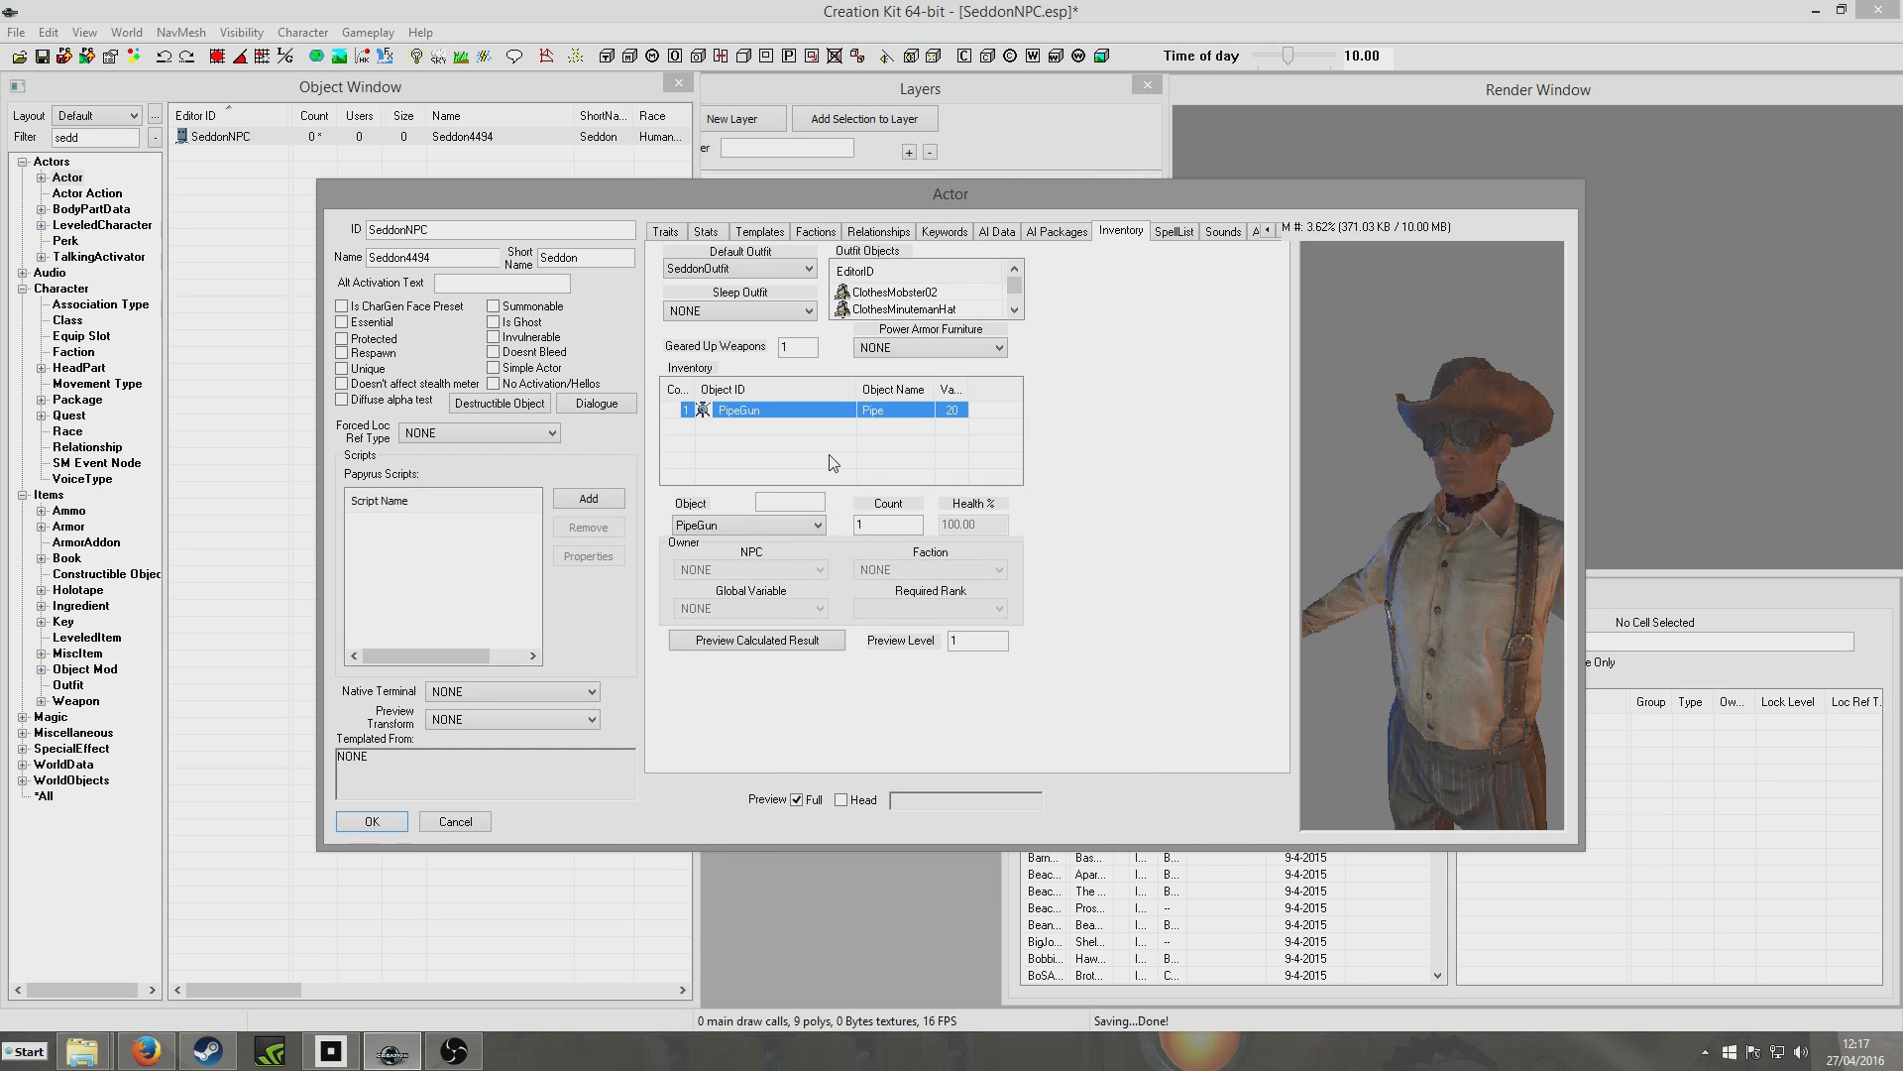
click(832, 462)
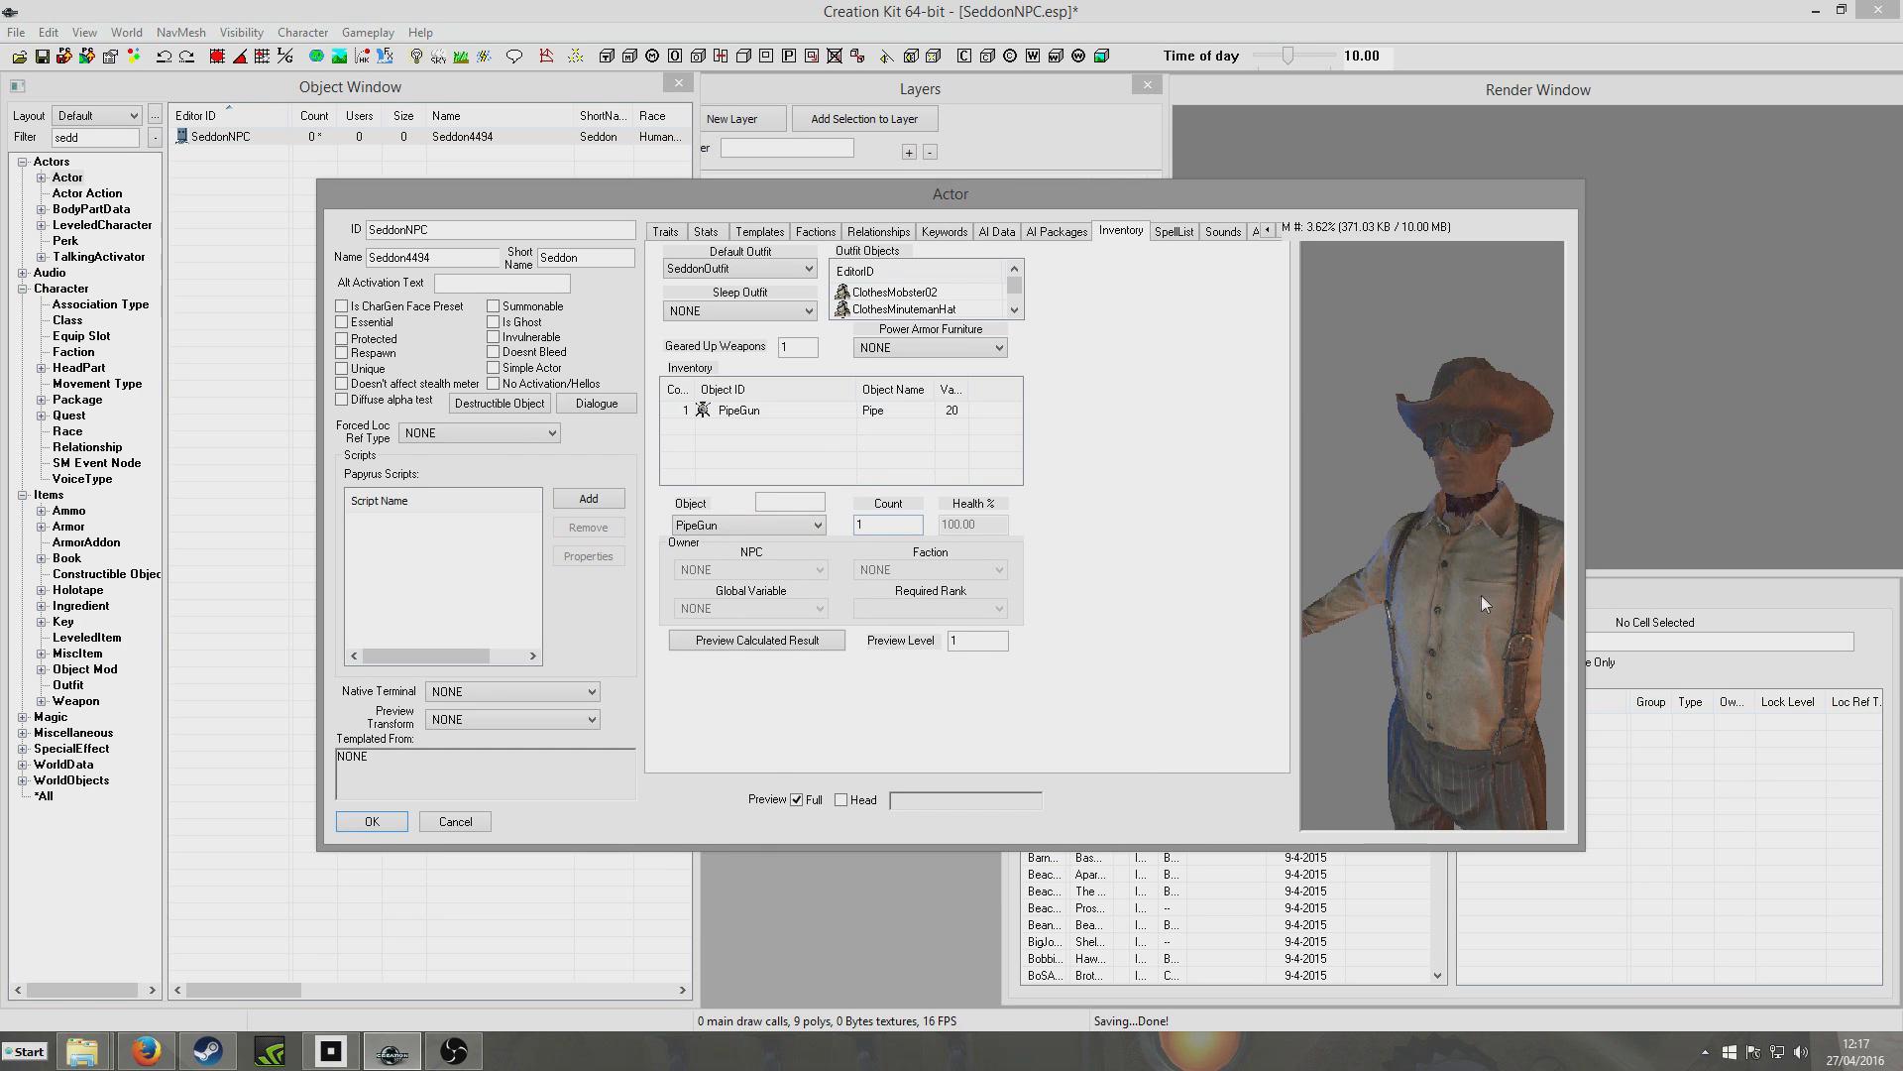
drag(1484, 602, 1428, 593)
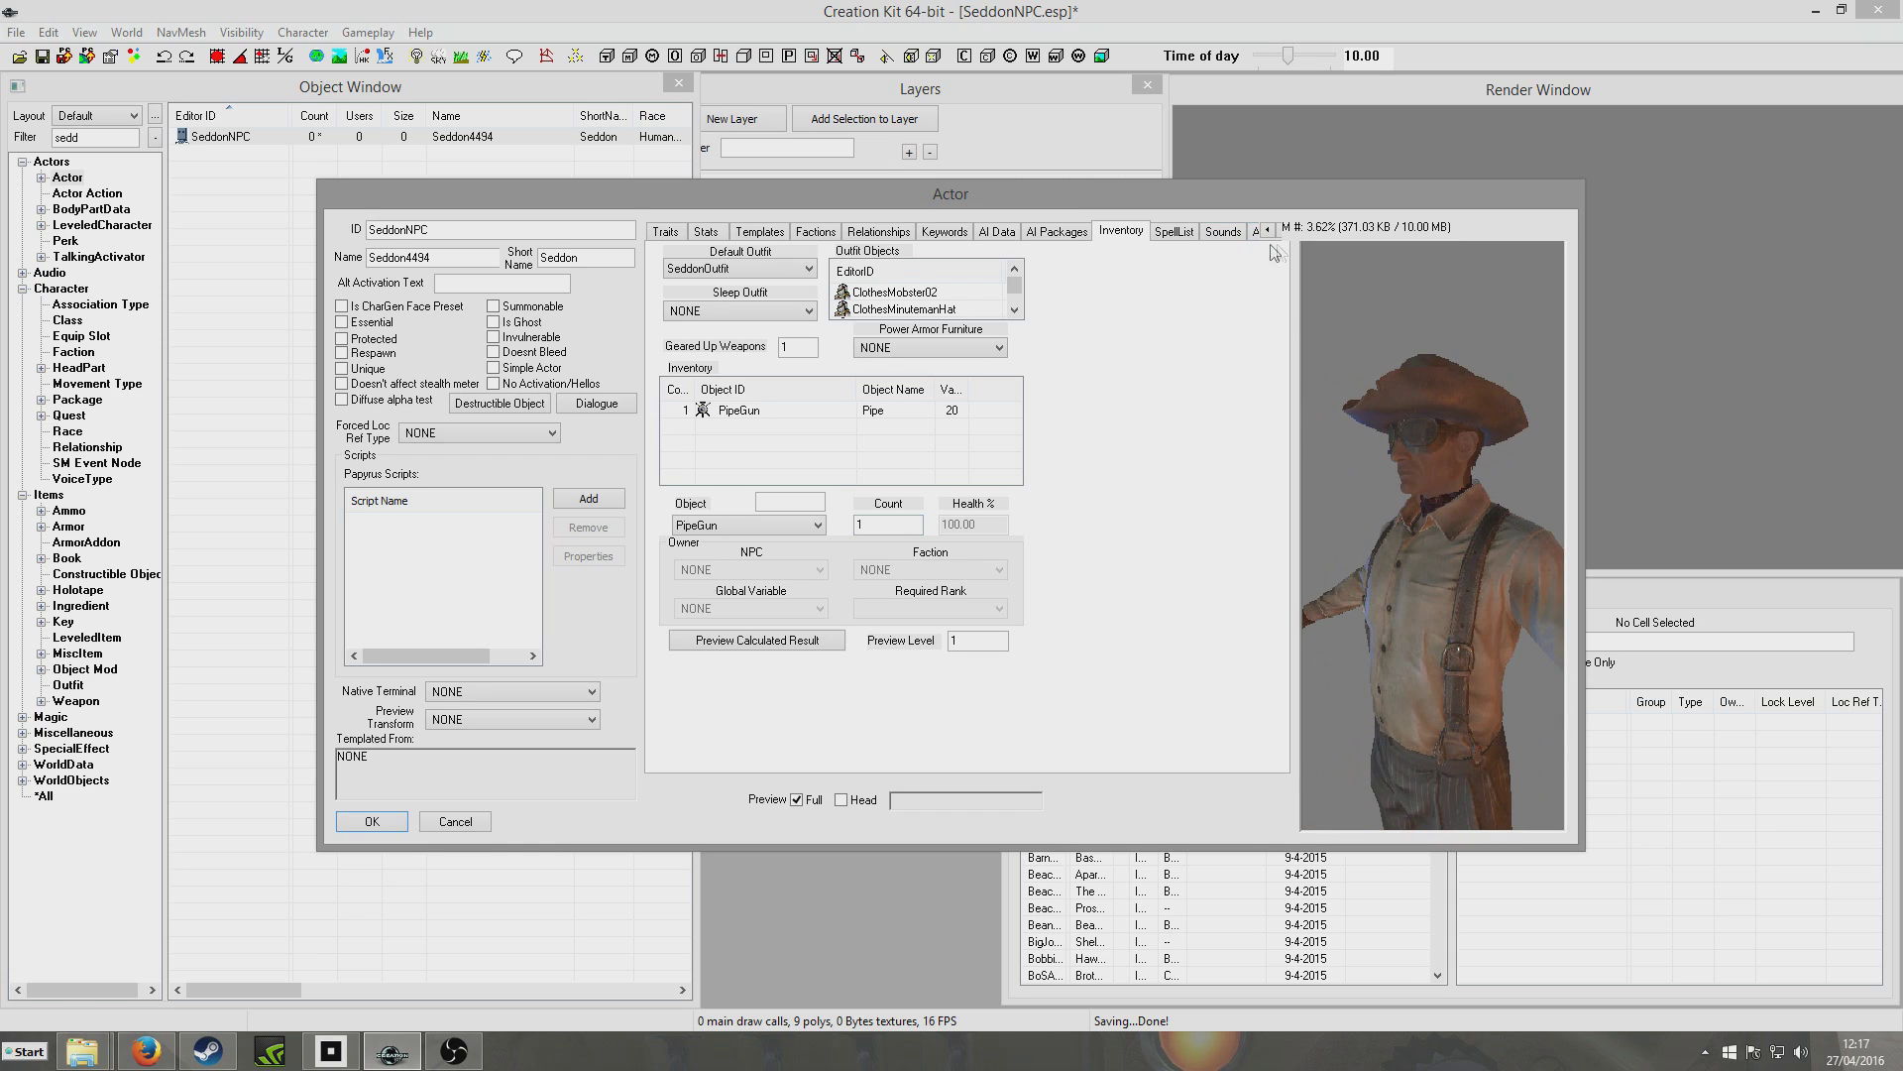
Open the actor's character generation morphs and browse through them to the mouth, chin and neck presets
click(1281, 231)
click(1281, 231)
click(1281, 231)
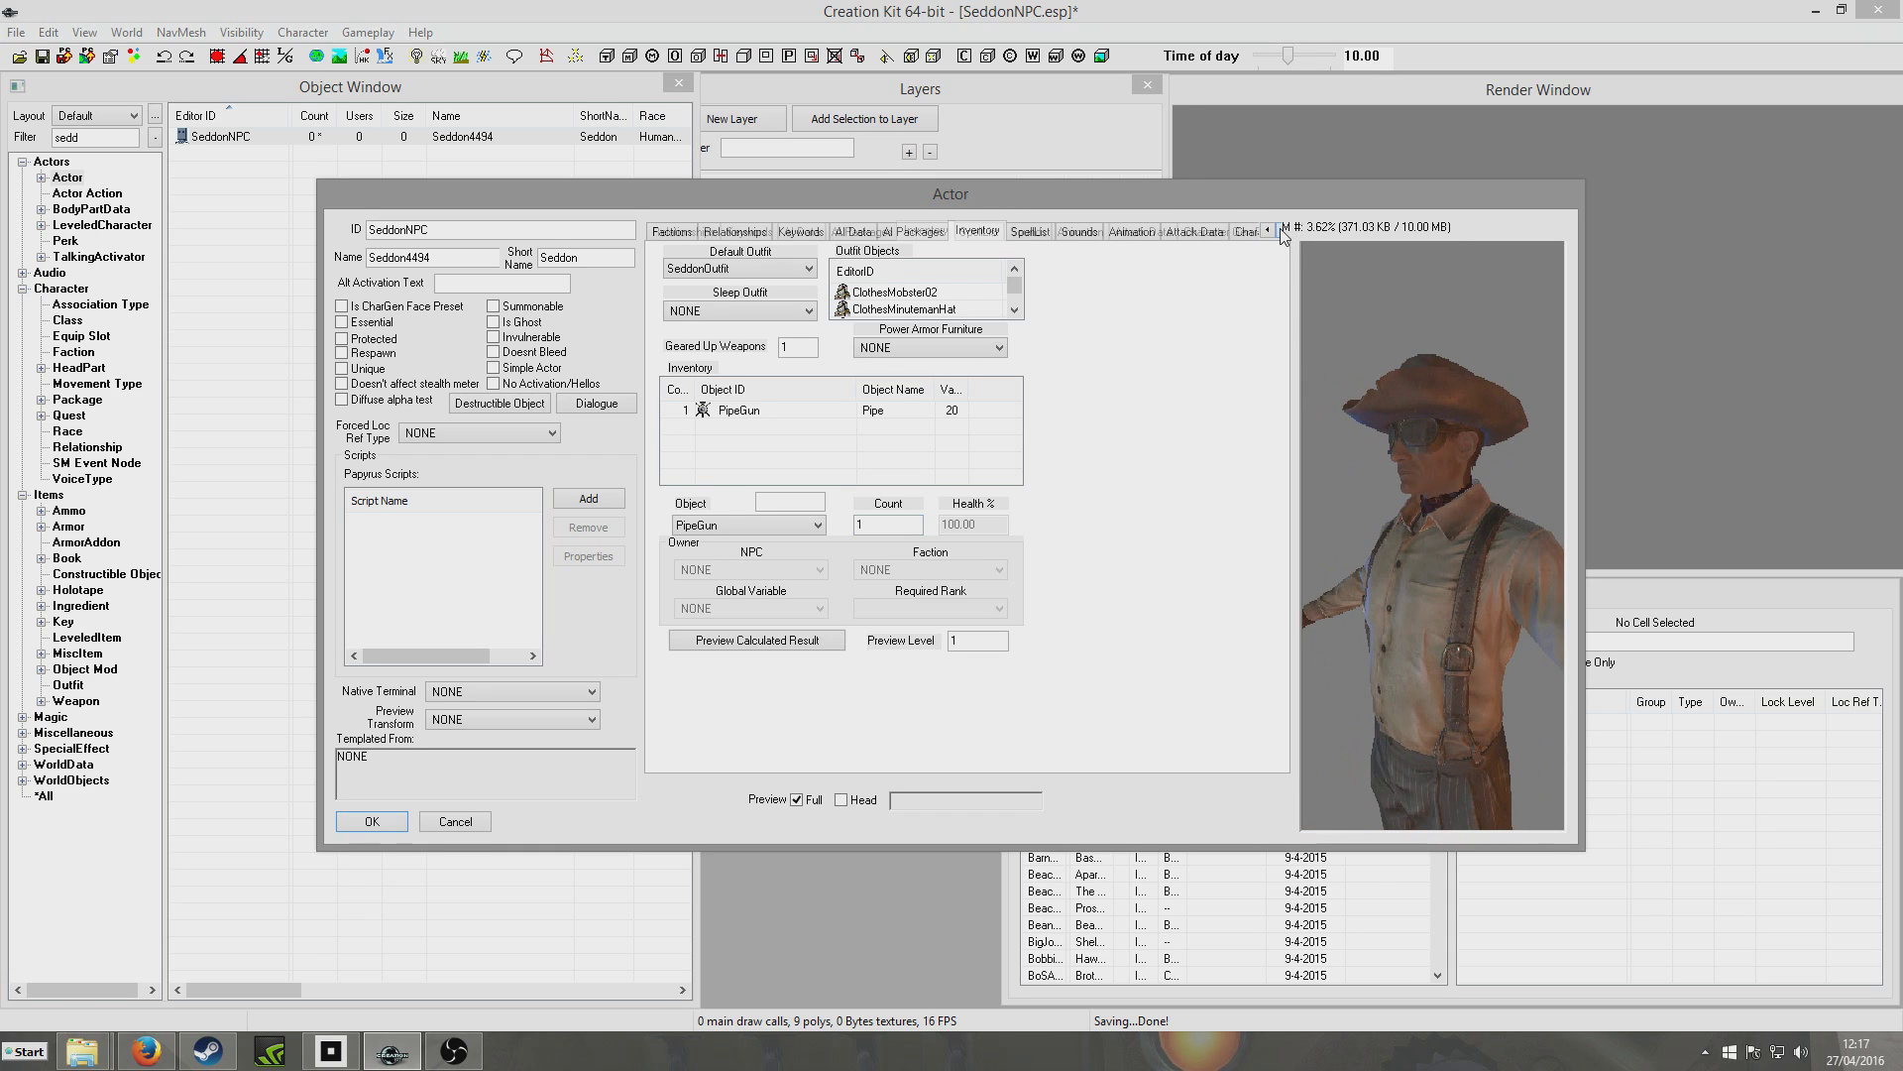
click(1280, 231)
click(1281, 231)
click(1281, 231)
click(1165, 230)
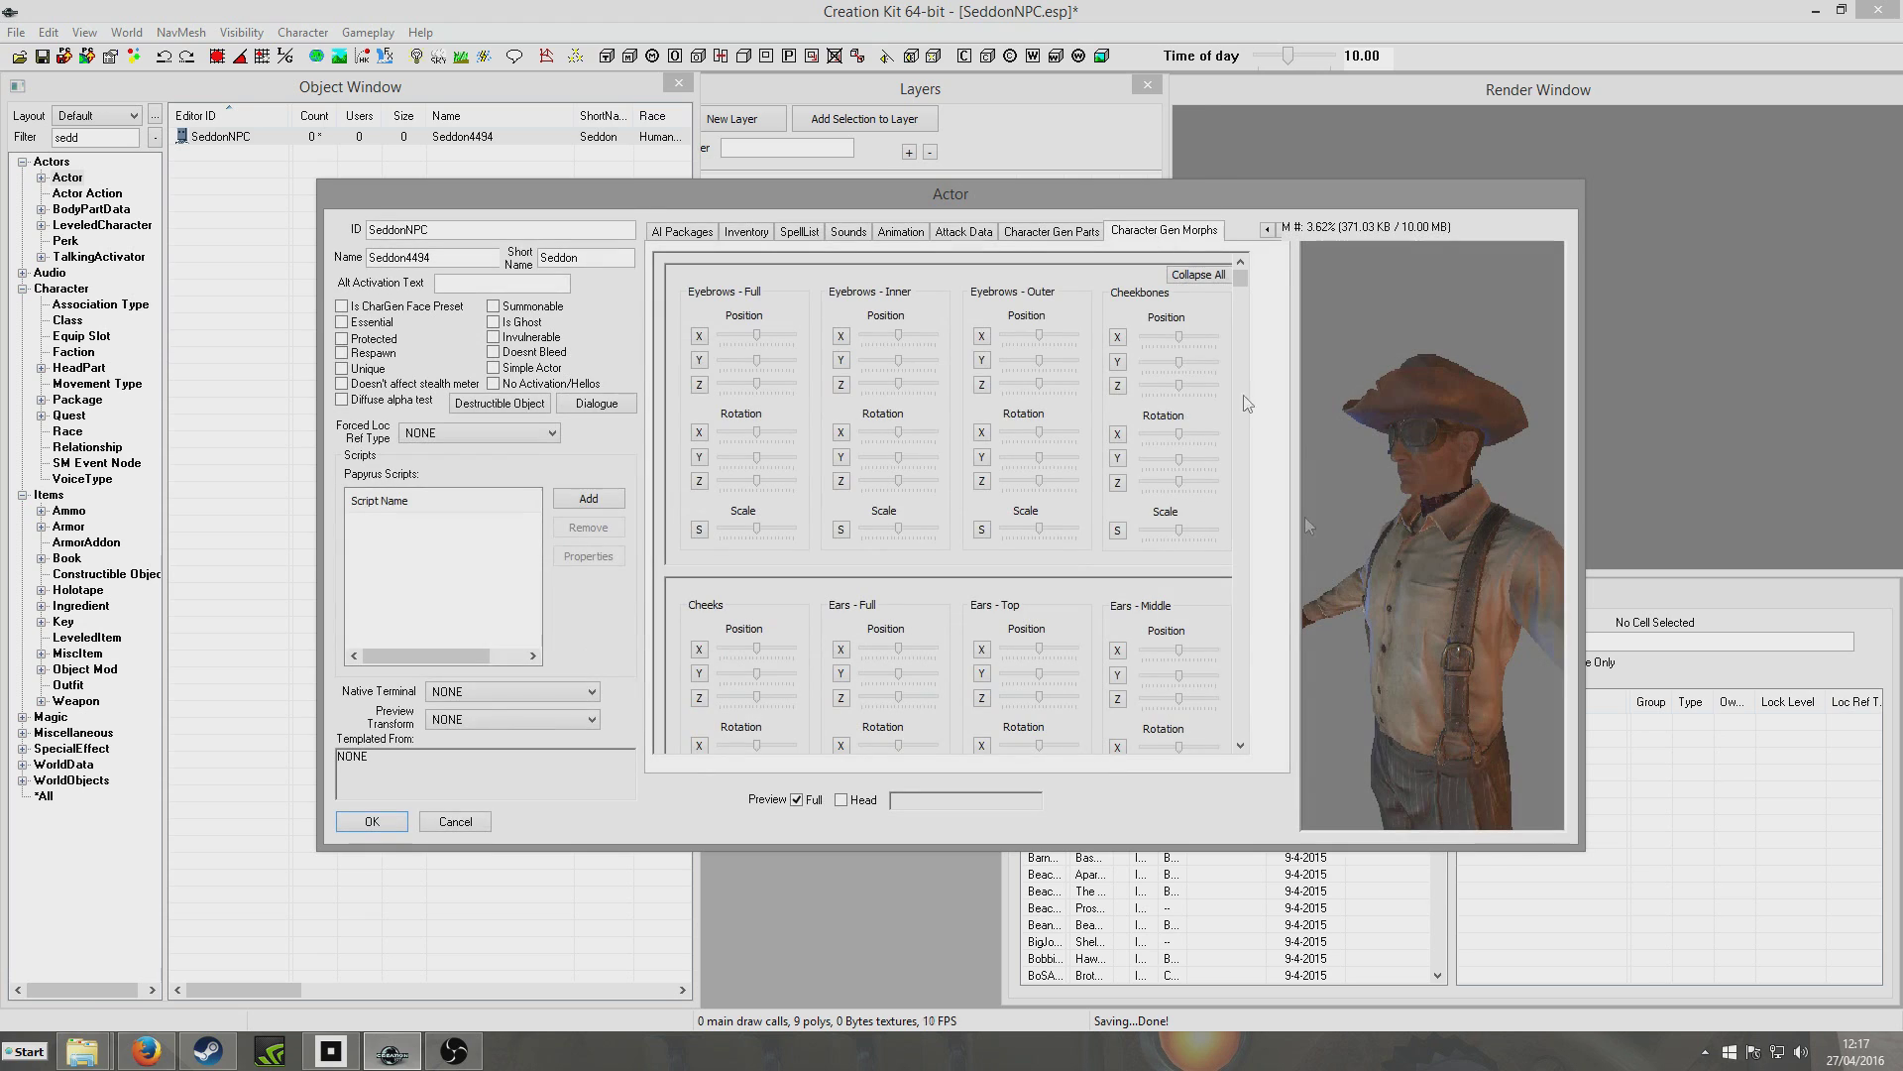
mouse_move(1372, 553)
mouse_down()
mouse_move(1469, 567)
mouse_move(1384, 545)
mouse_up()
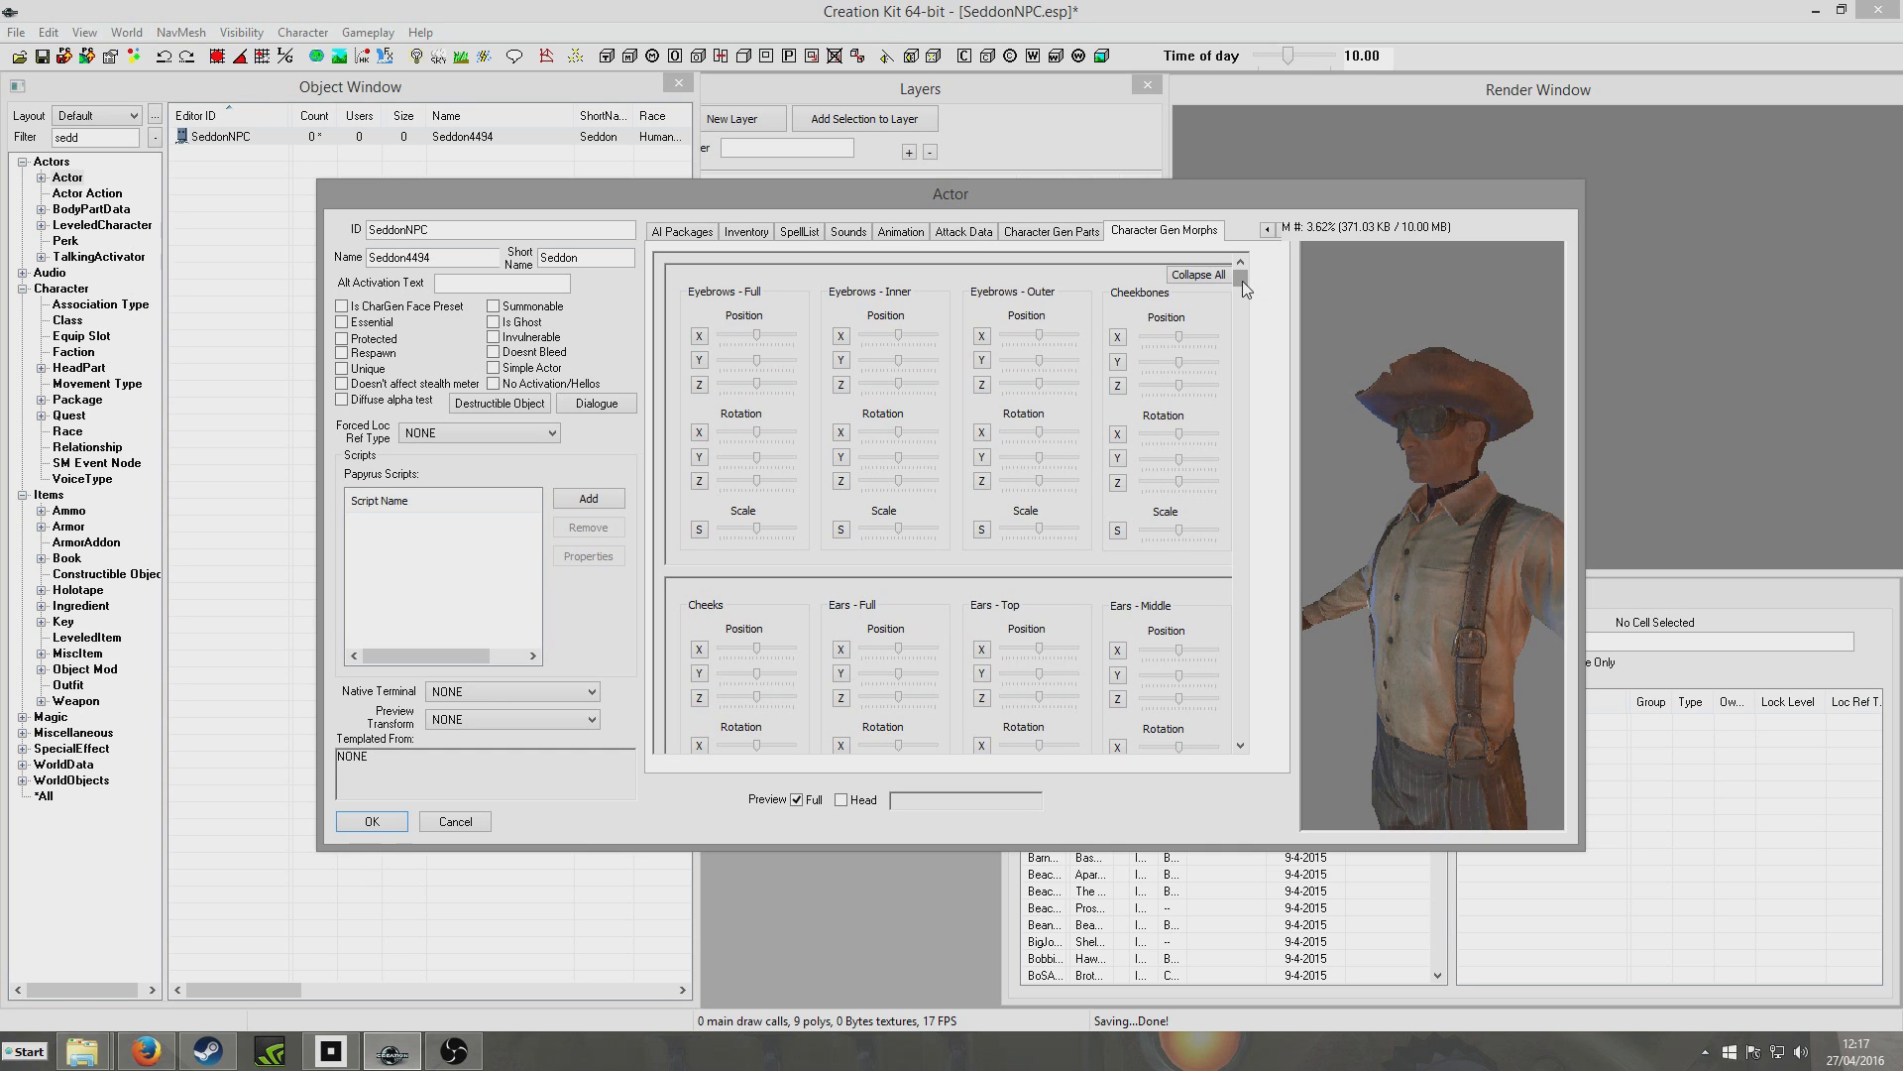
drag(1240, 282, 1243, 742)
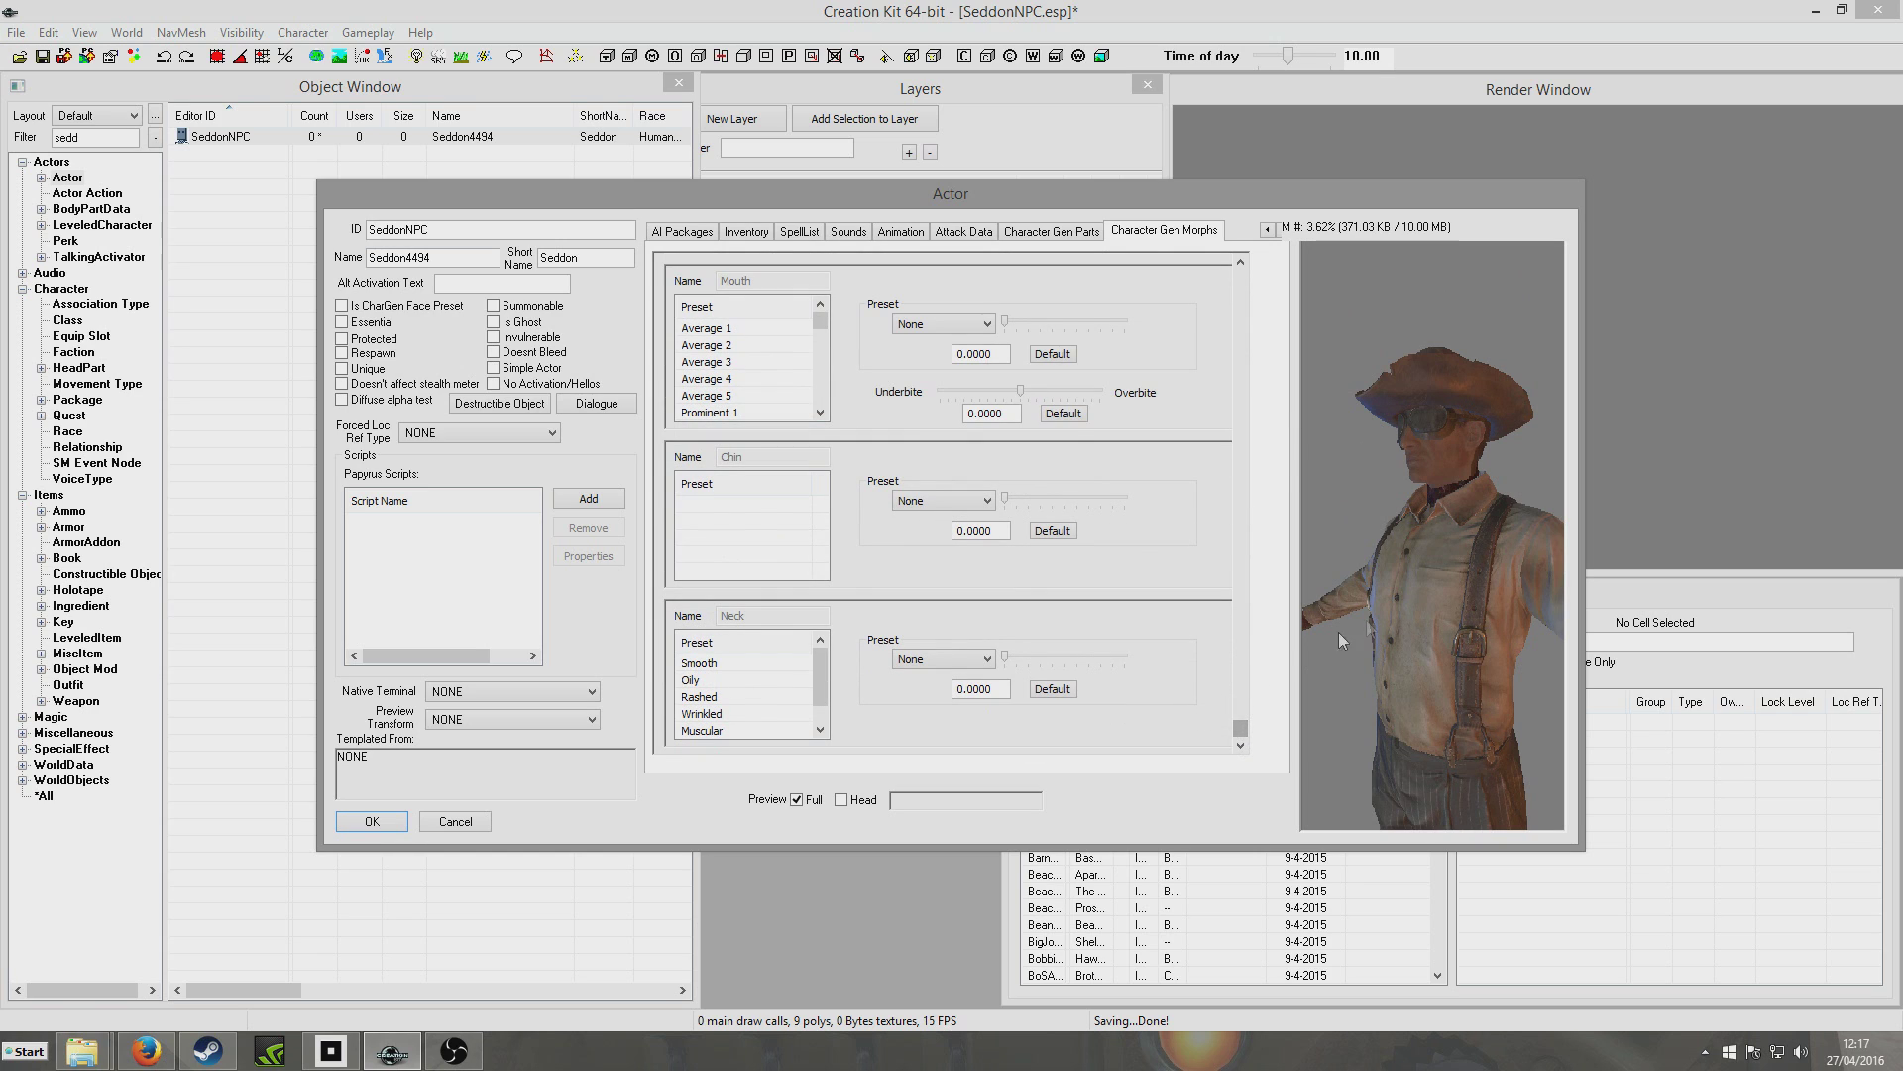
scroll(1520, 470, up, 3)
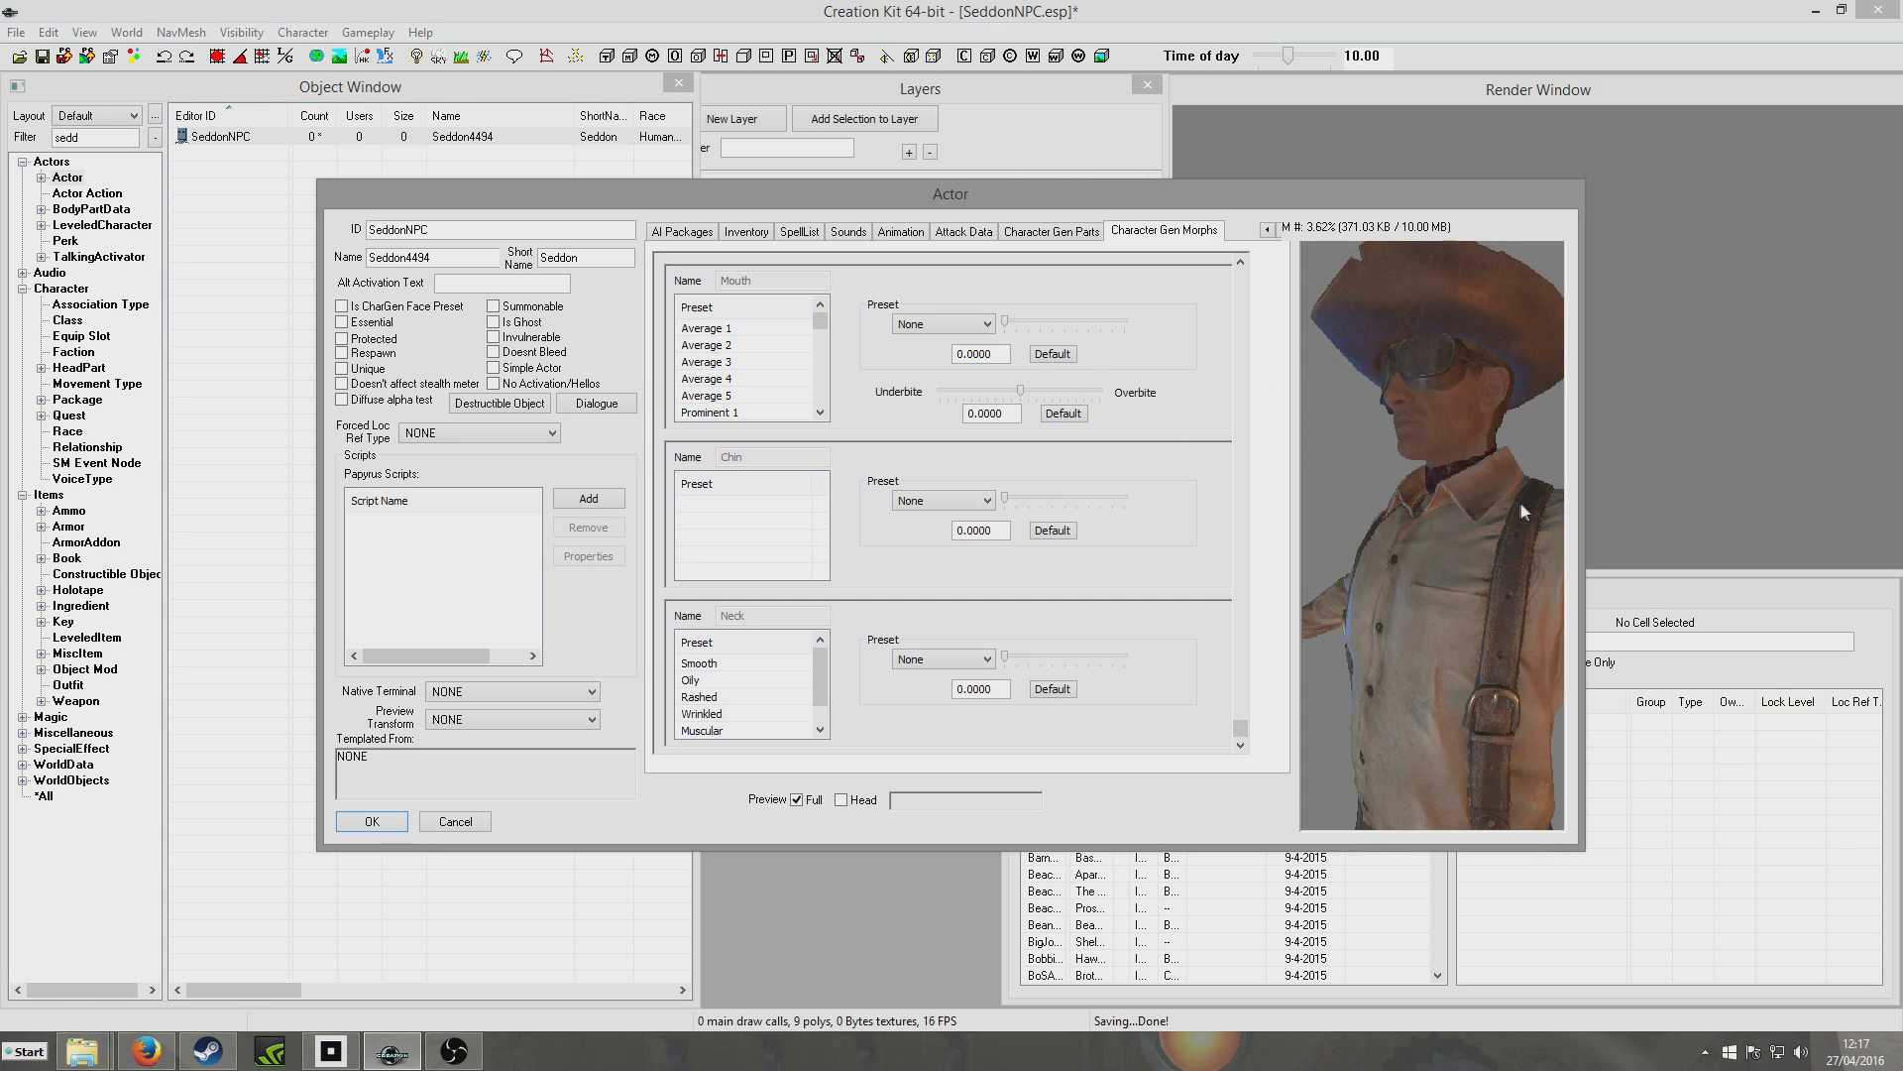
Set the mouth preset to Downturned 5 and switch the character preview to the head, dismissing the warnings
click(920, 330)
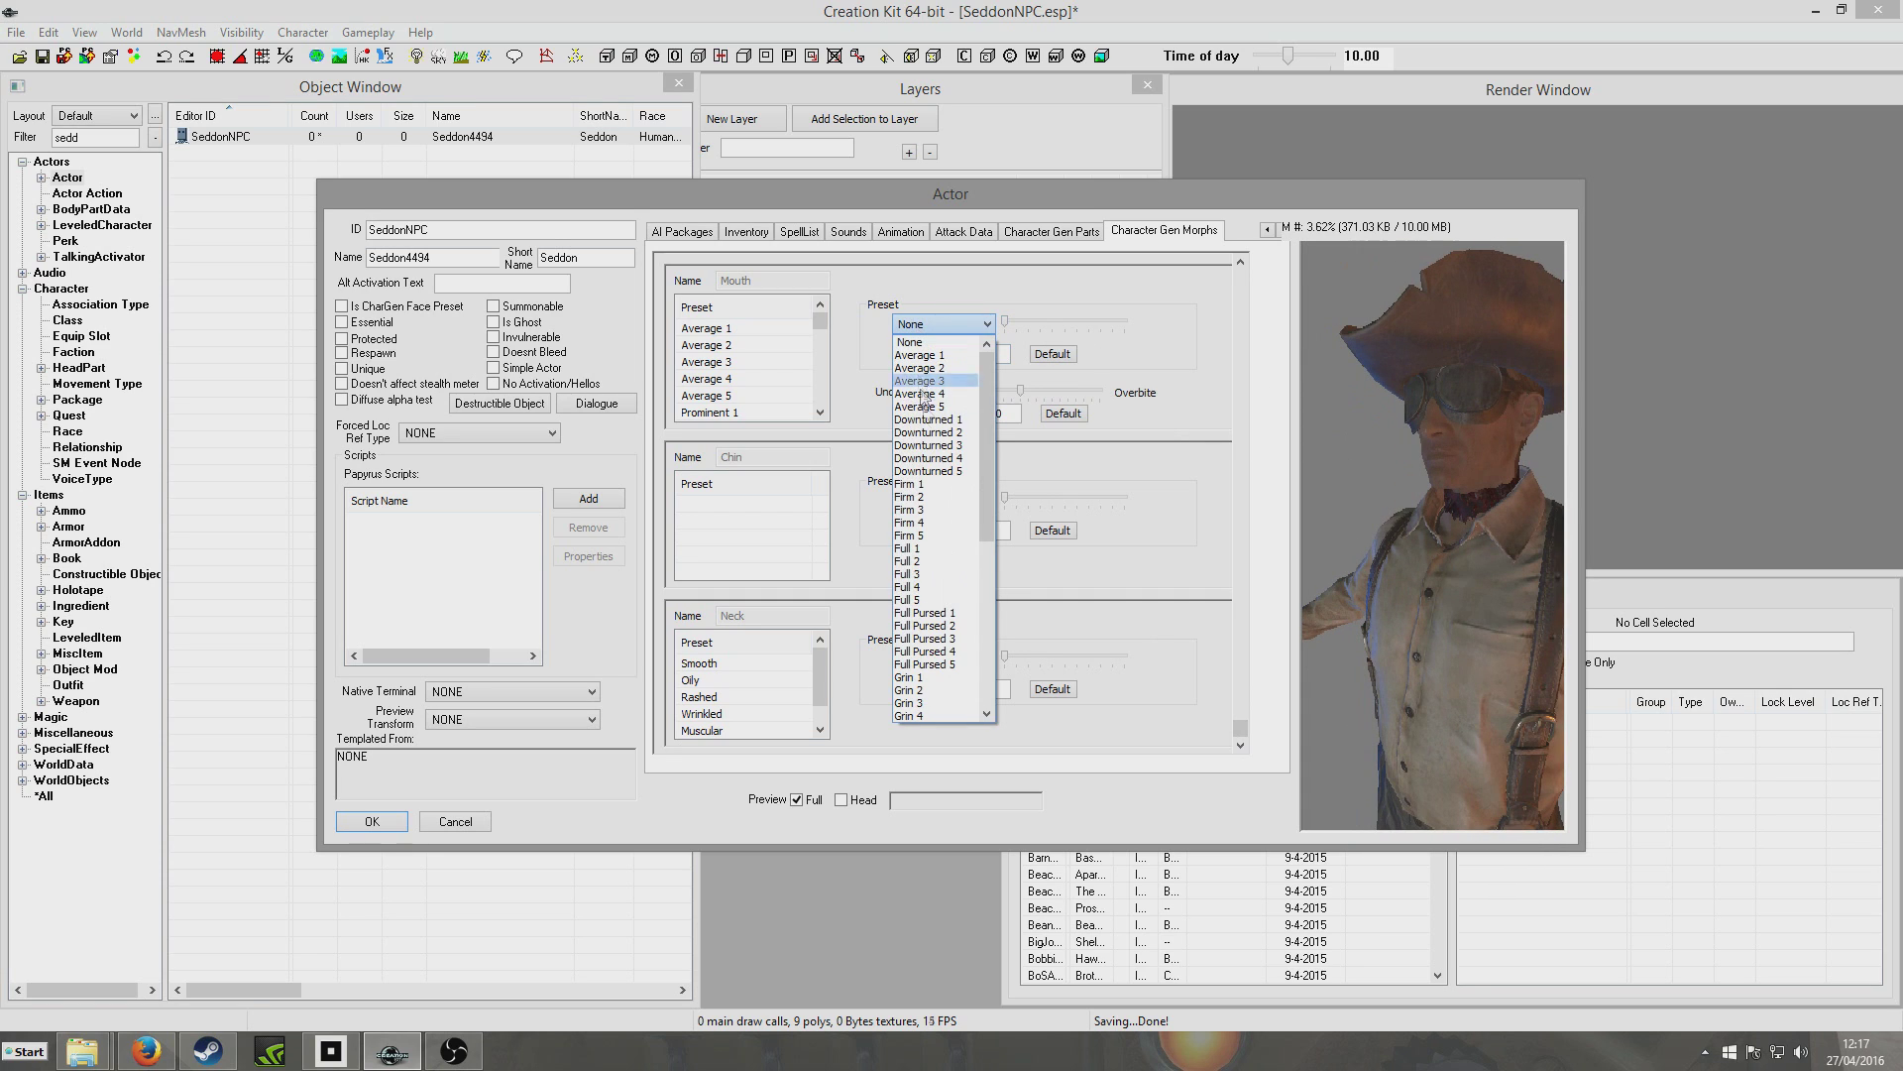
click(930, 476)
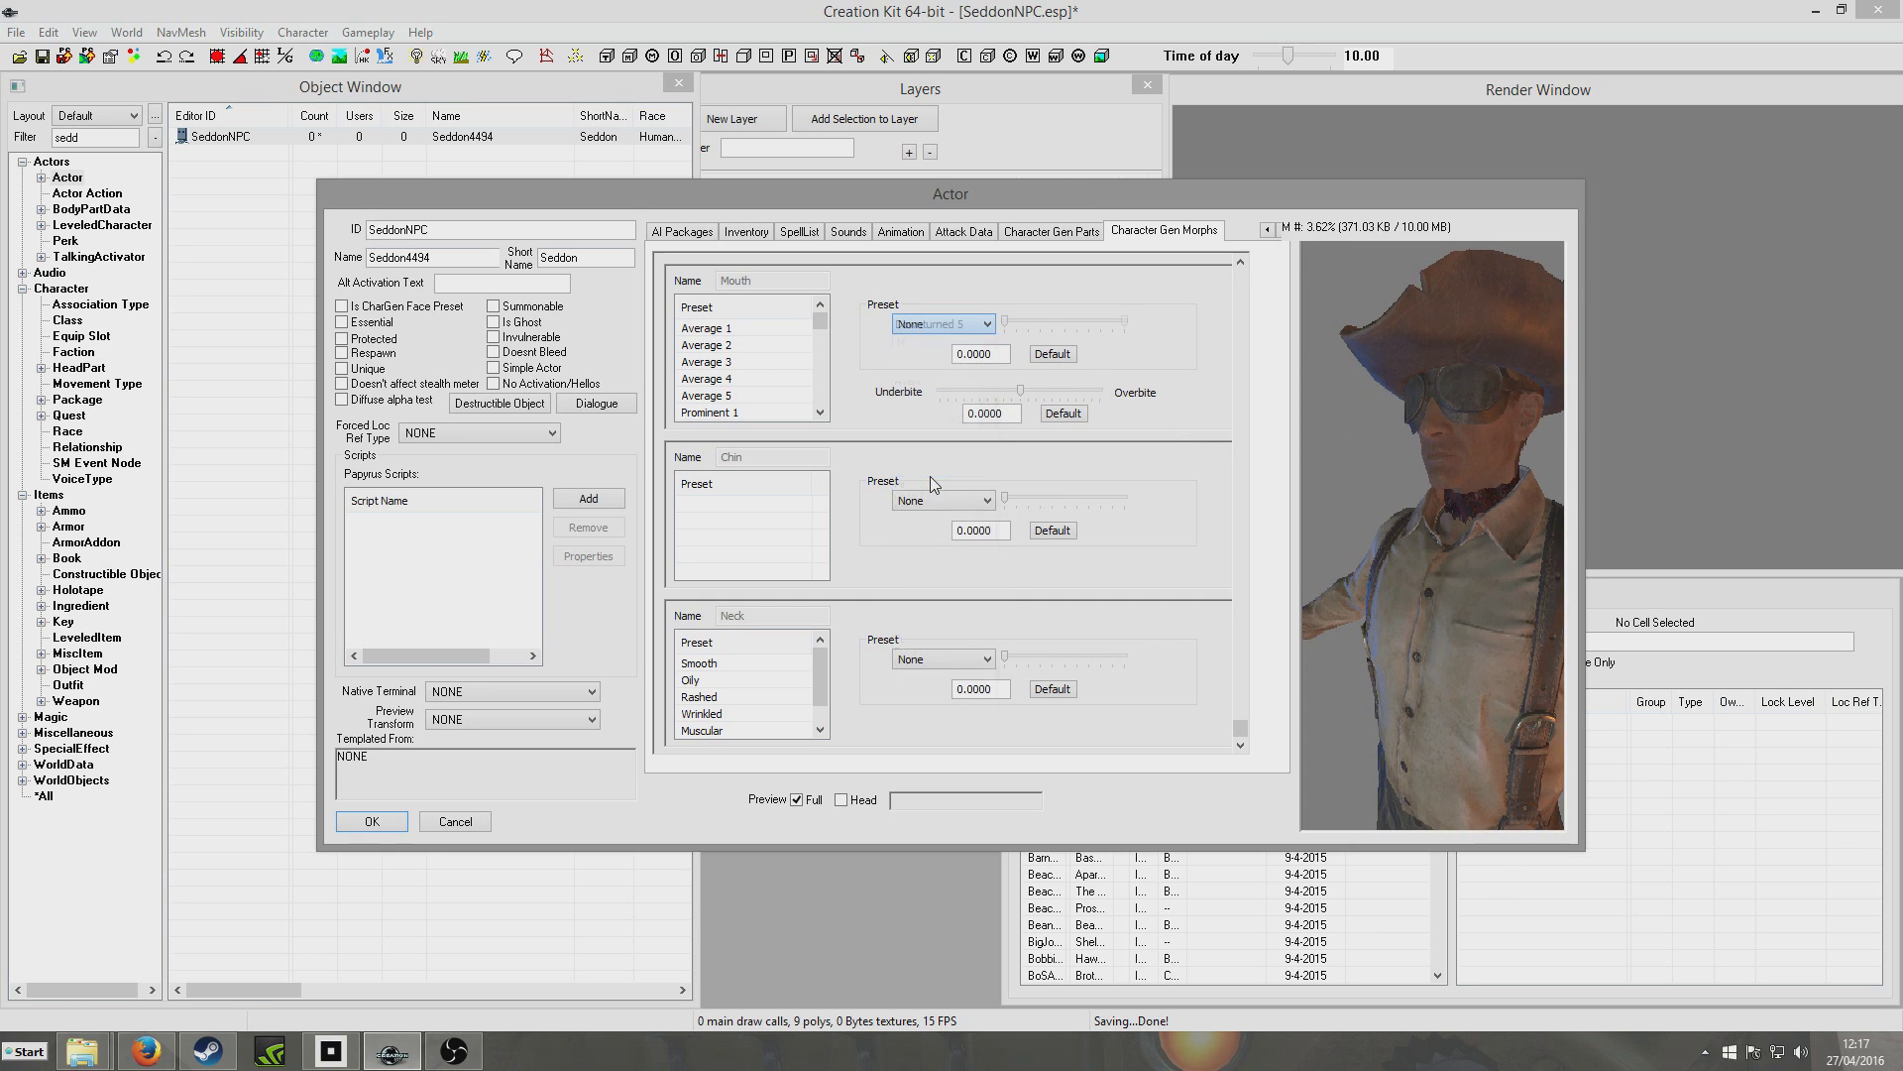
click(841, 800)
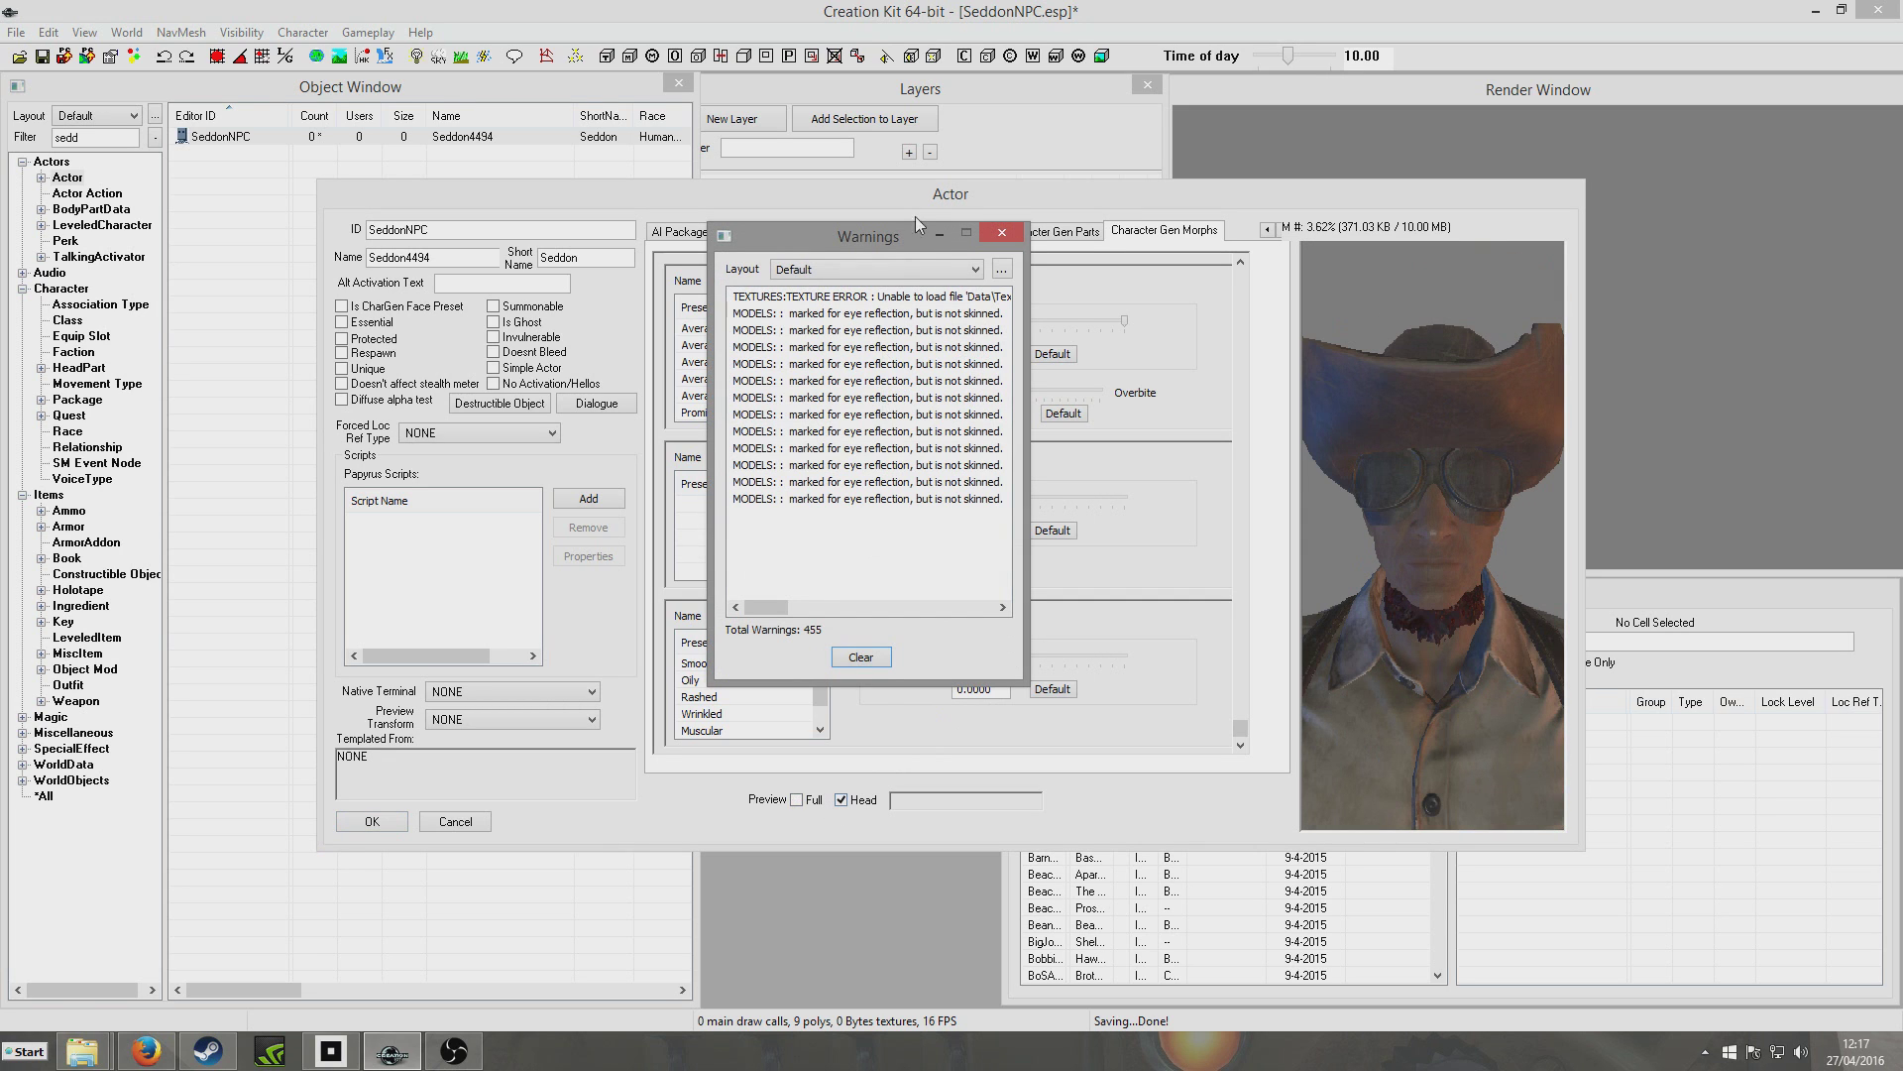
click(1002, 233)
Change the mouth preset to Full Pursed 2, dismiss the warnings and check the face in the preview
click(942, 324)
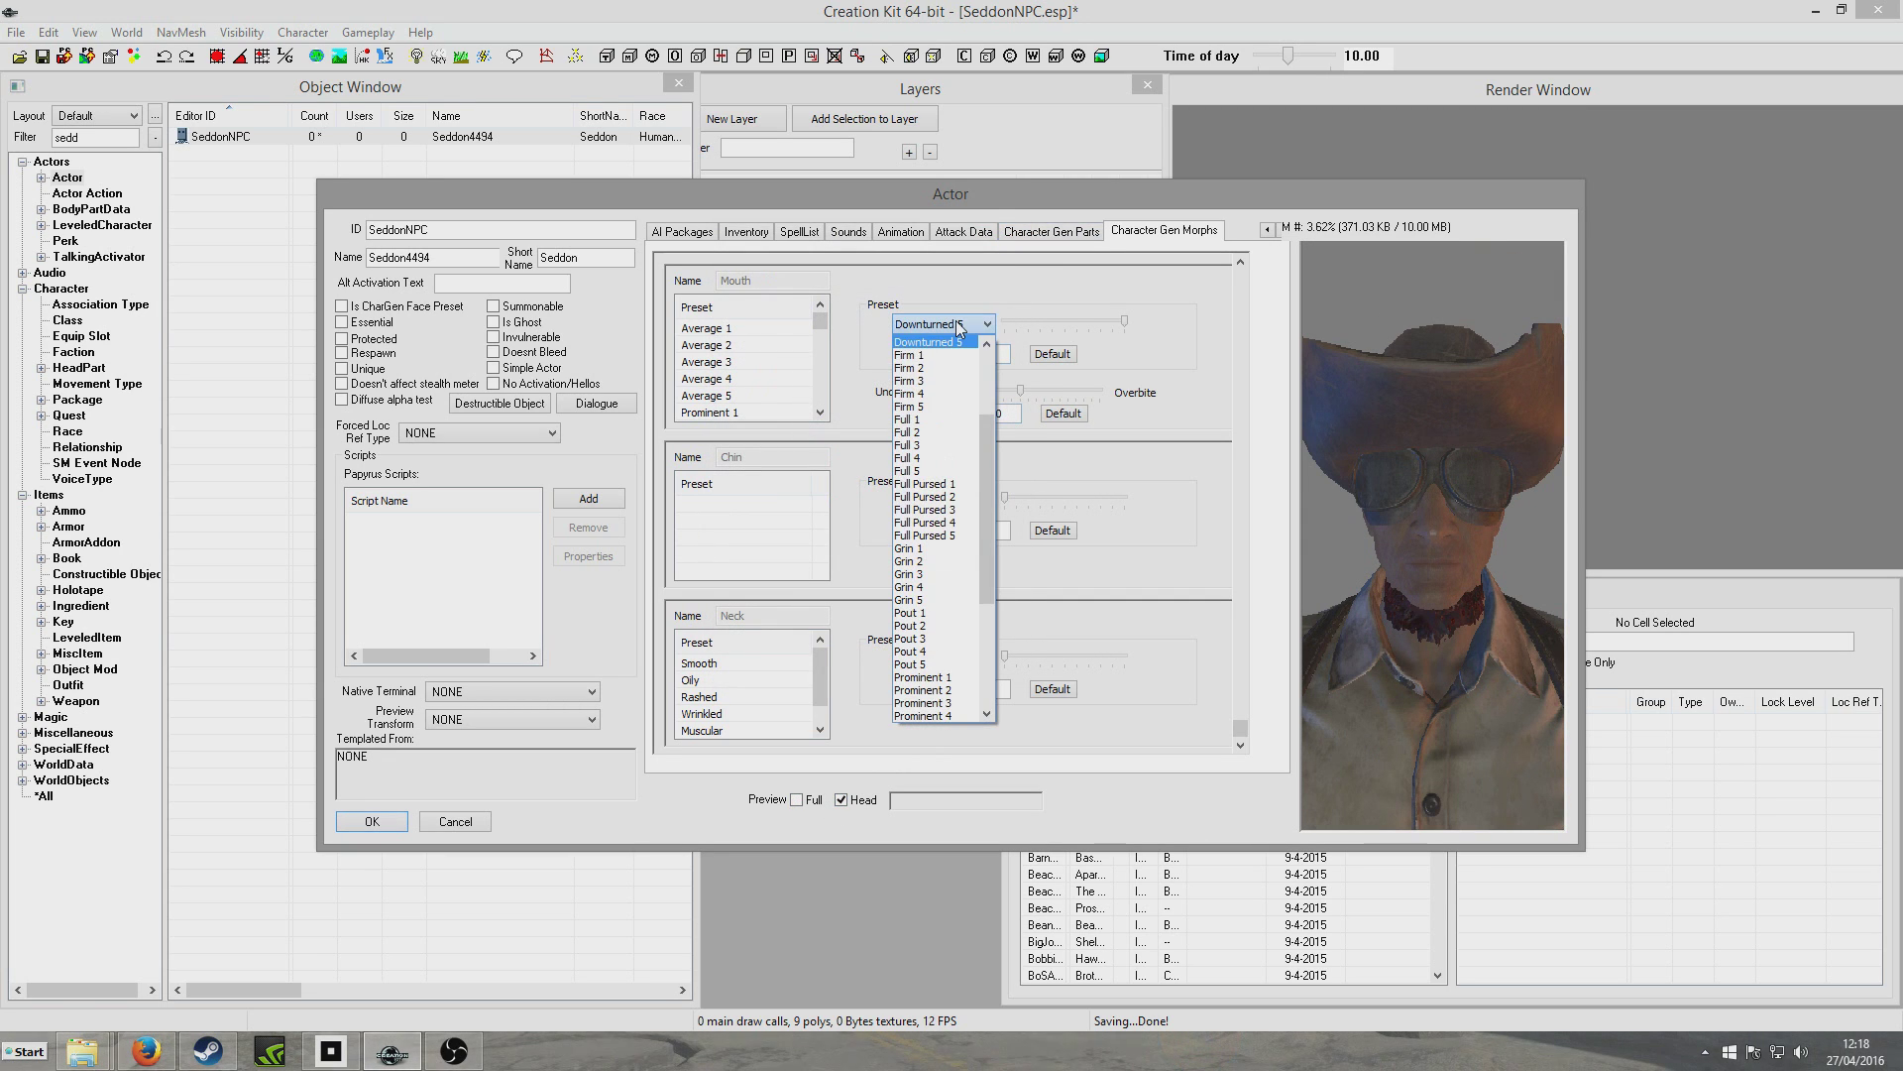
click(940, 498)
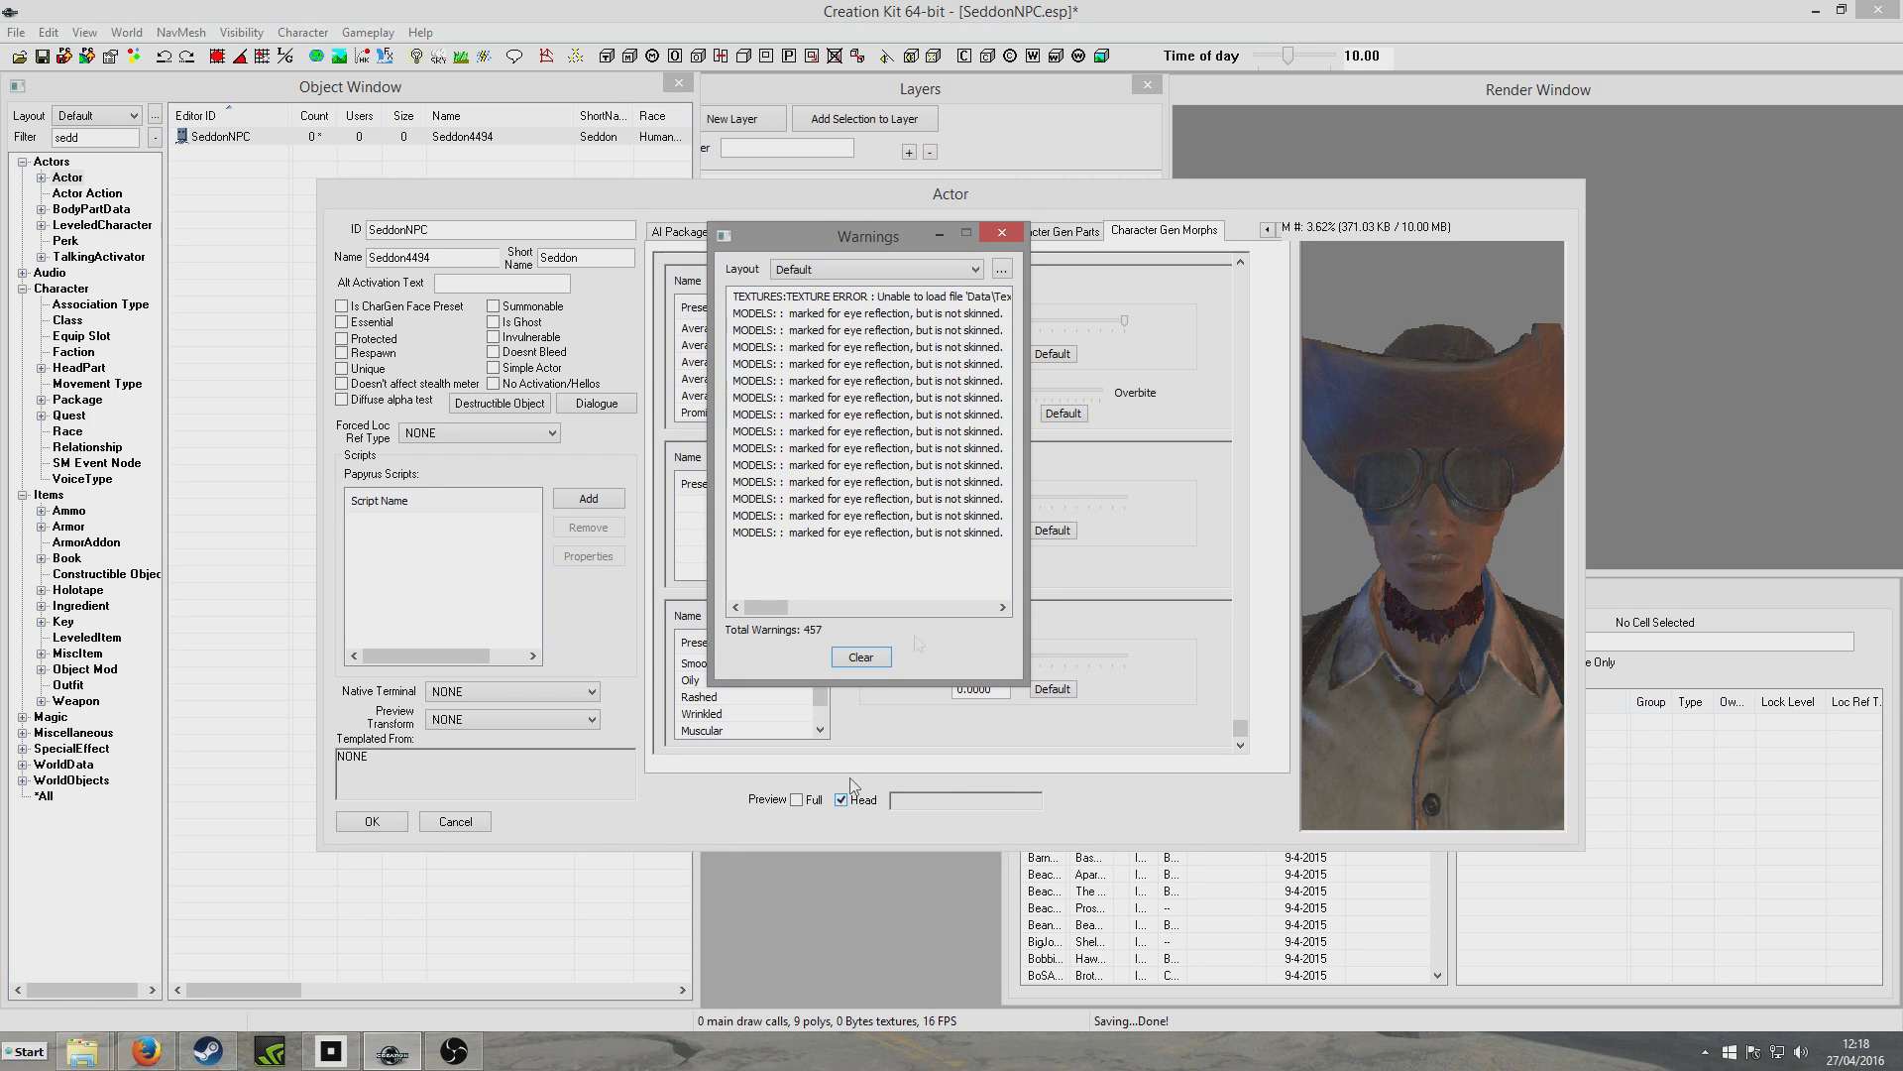
click(999, 234)
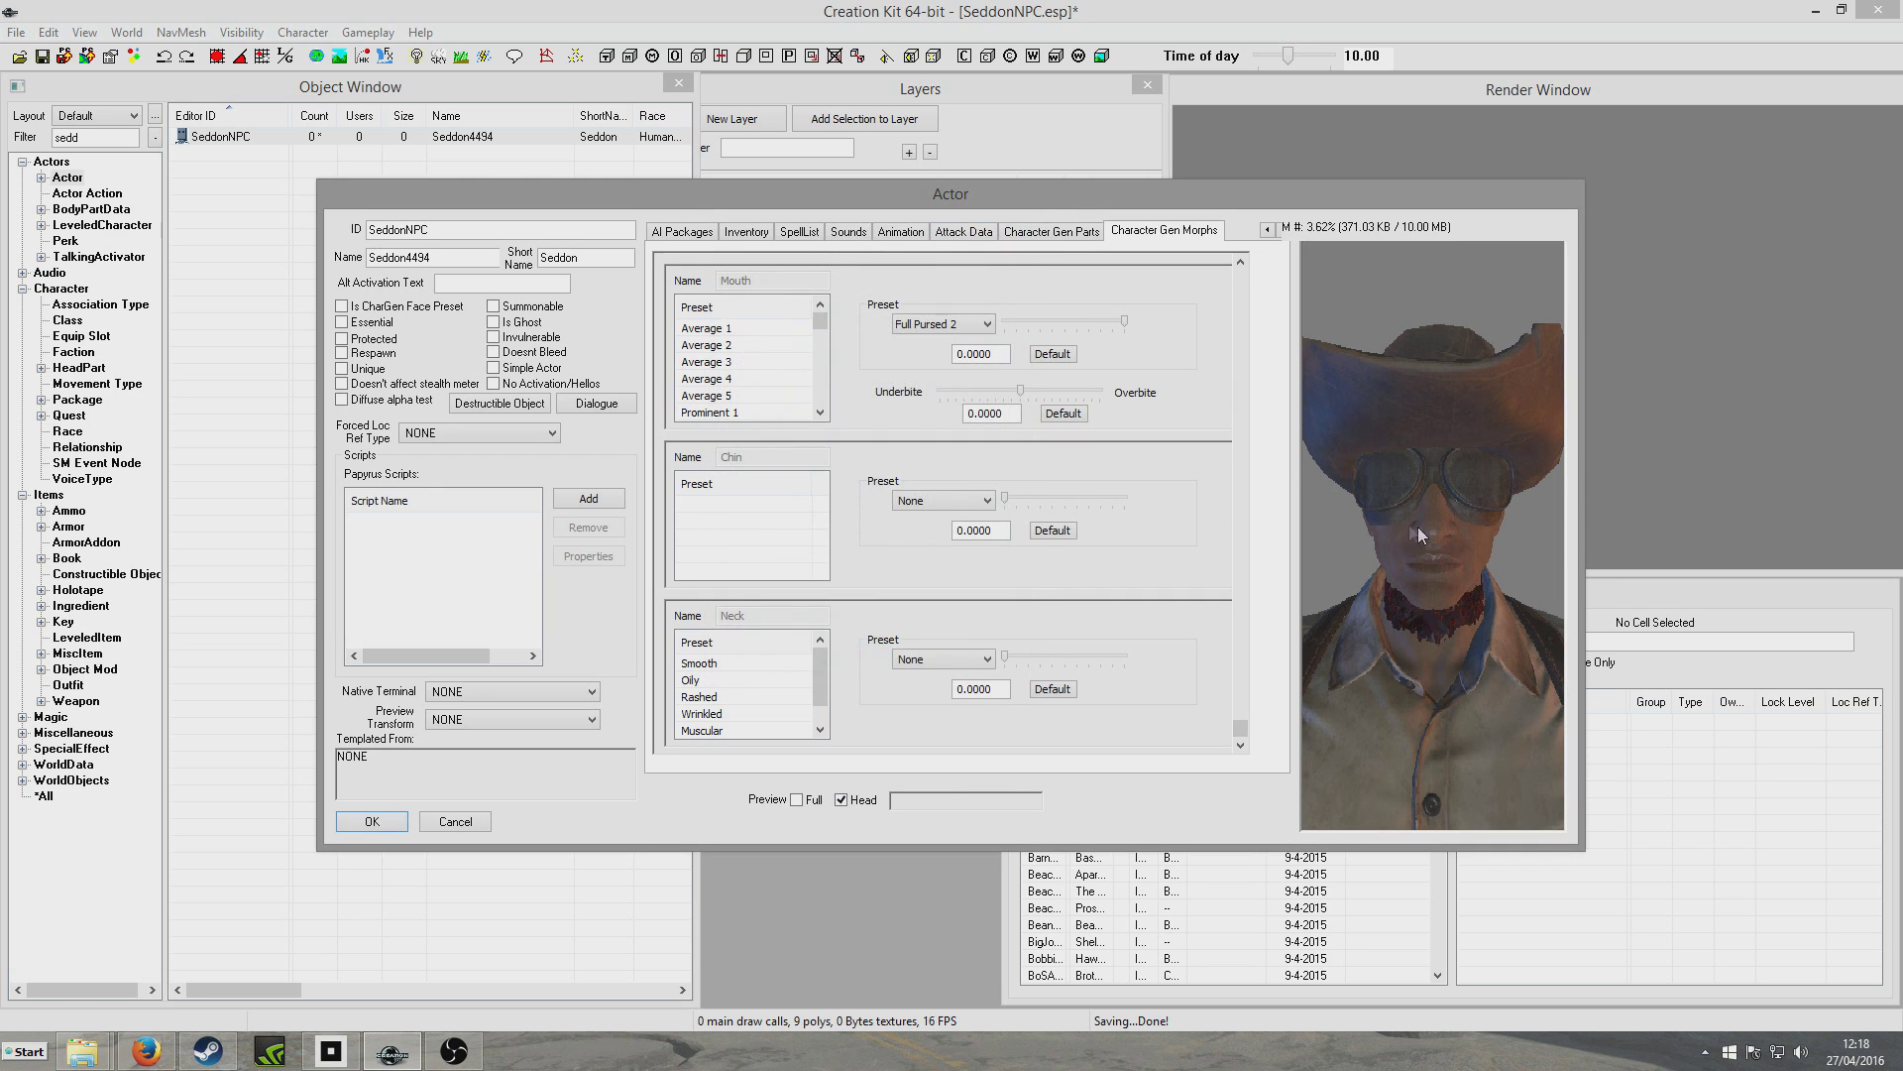
drag(1255, 516, 1414, 531)
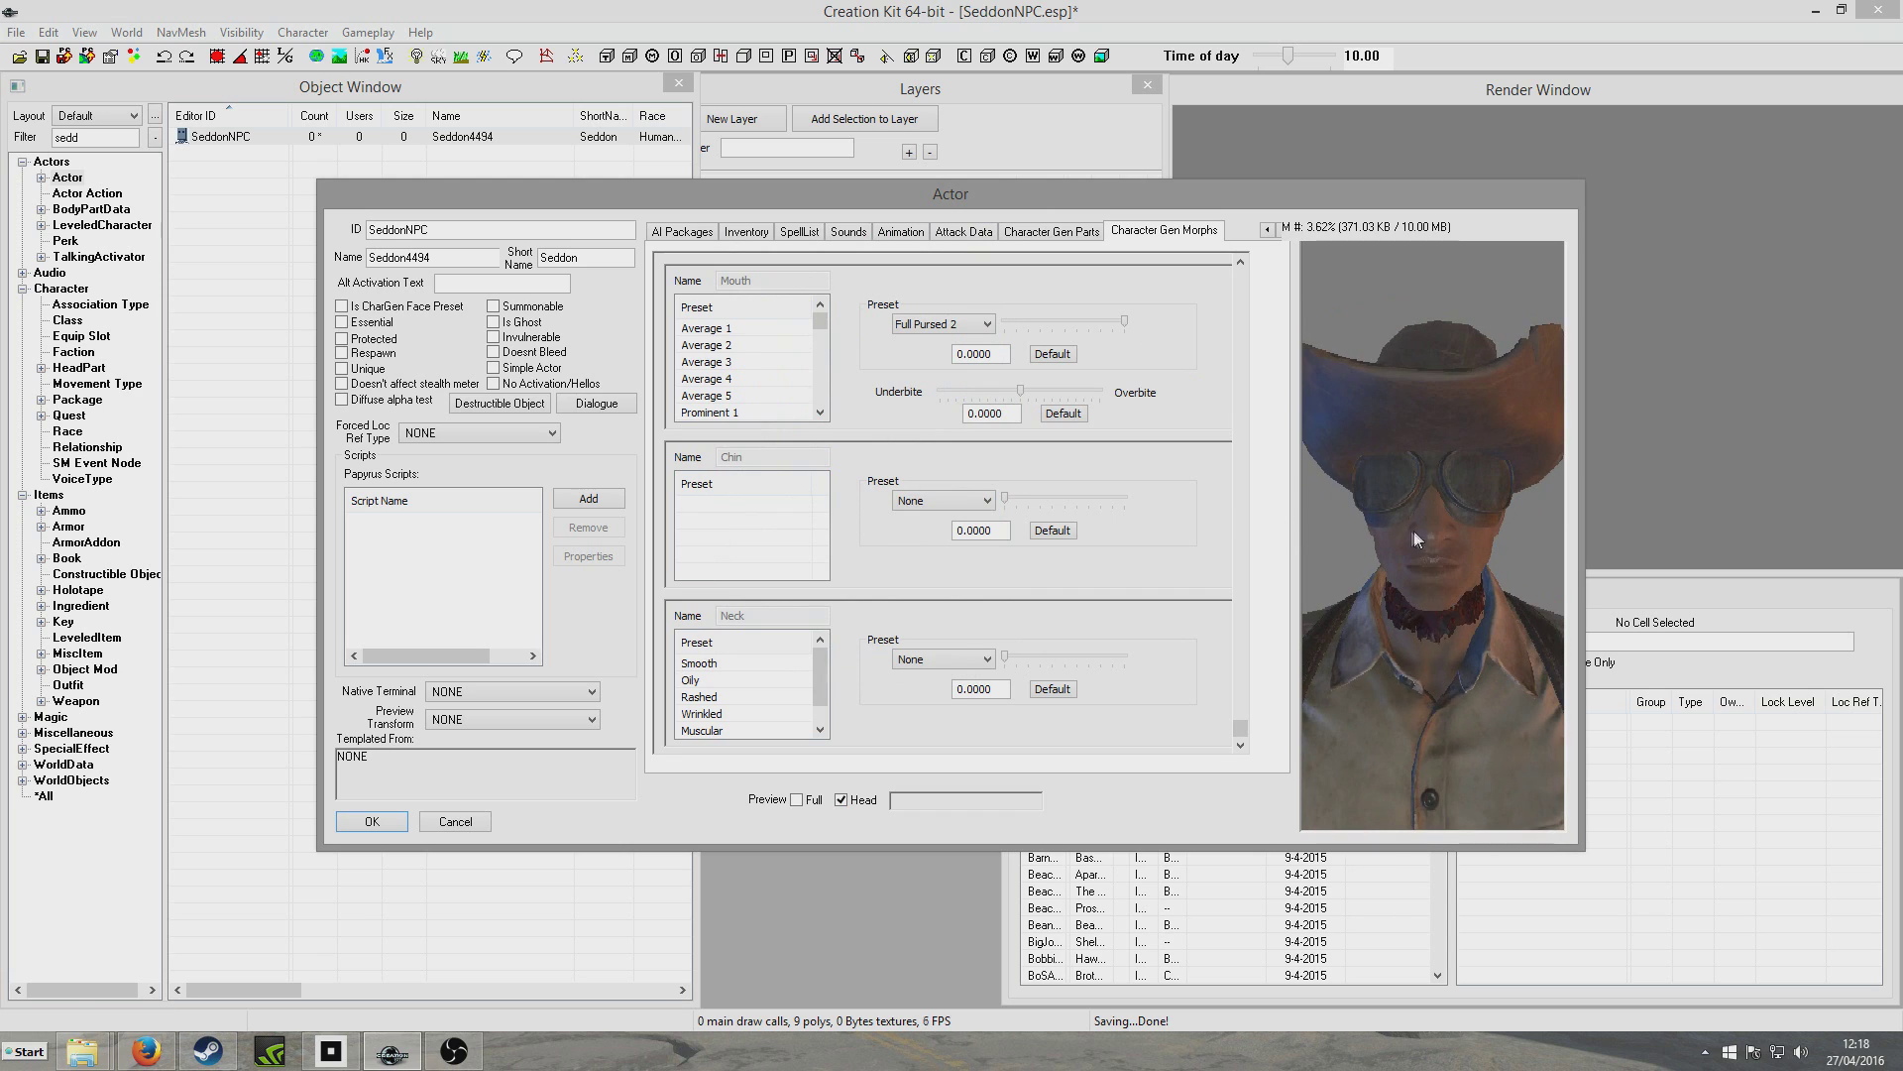
Decrease the Face - Lower X position and increase its Y position, moving the warnings window clear of the actor settings
click(1239, 264)
drag(1234, 725, 1257, 486)
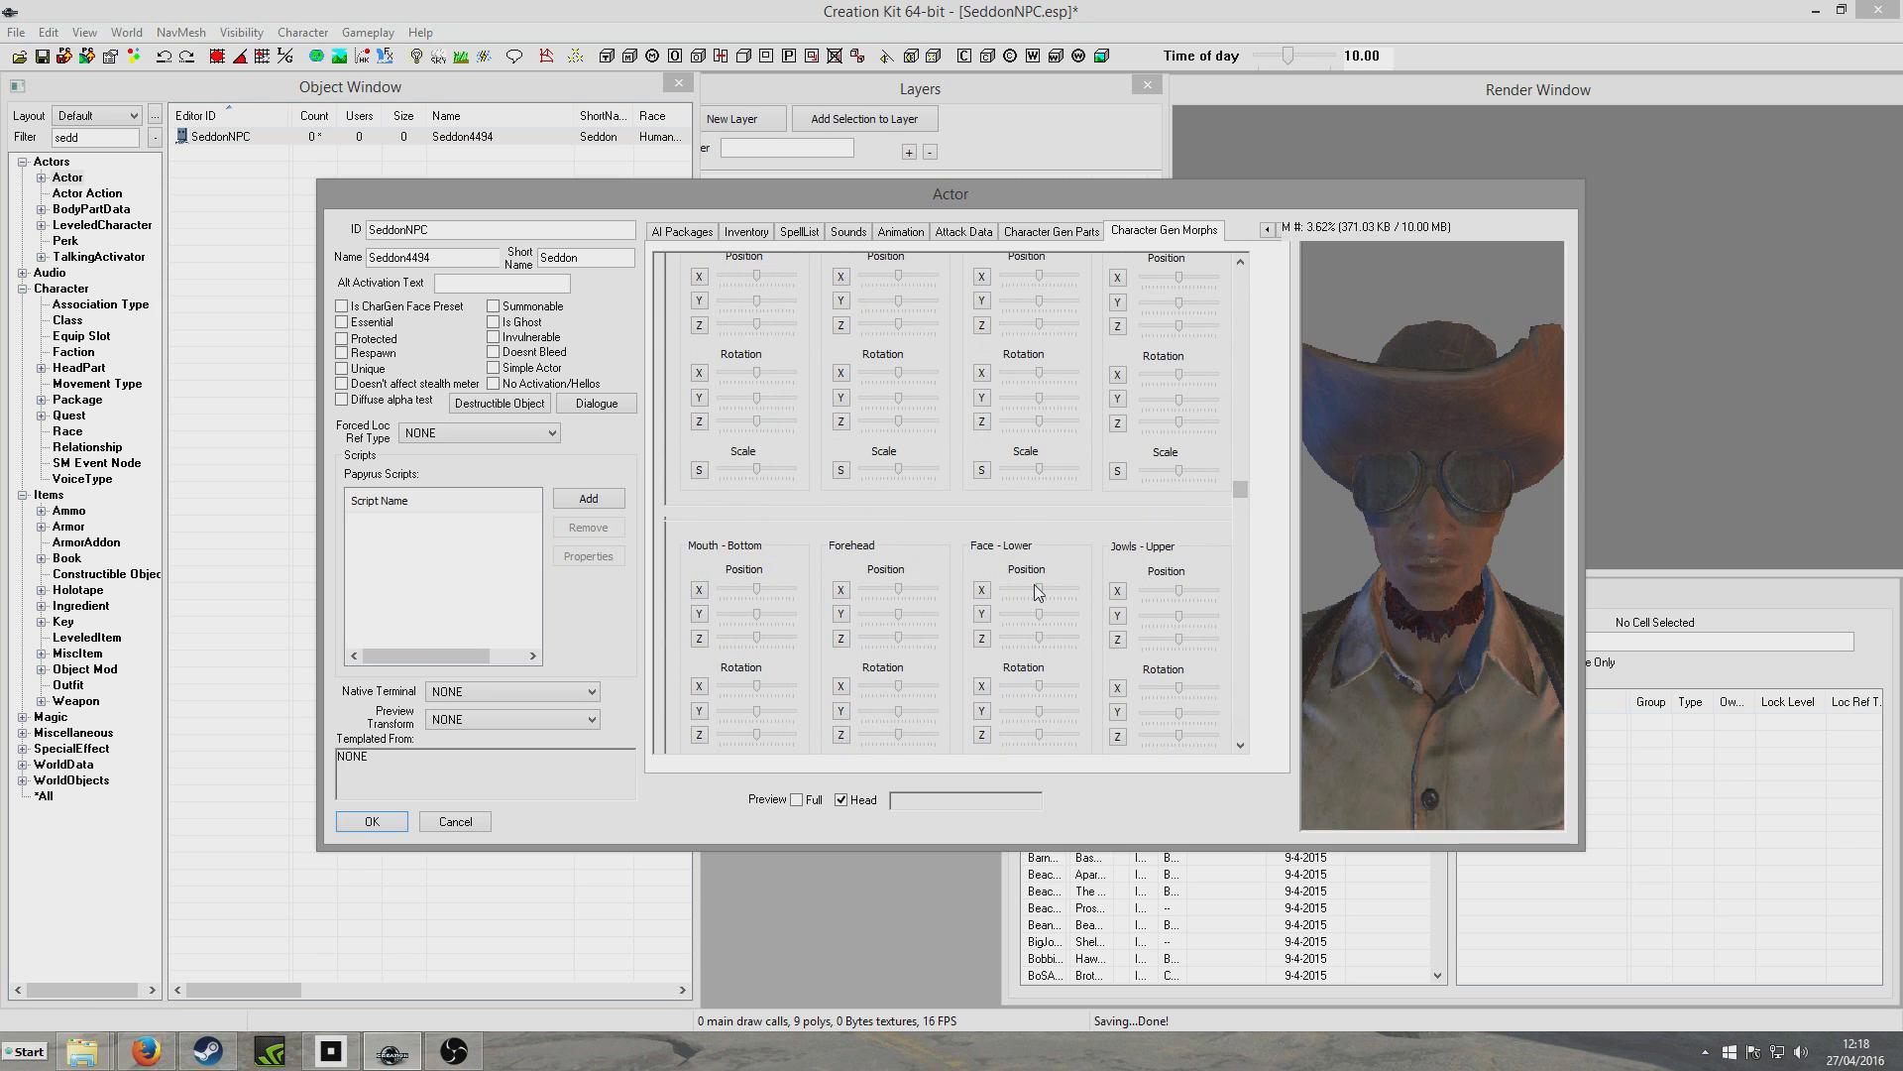
drag(1038, 590, 1021, 590)
click(938, 234)
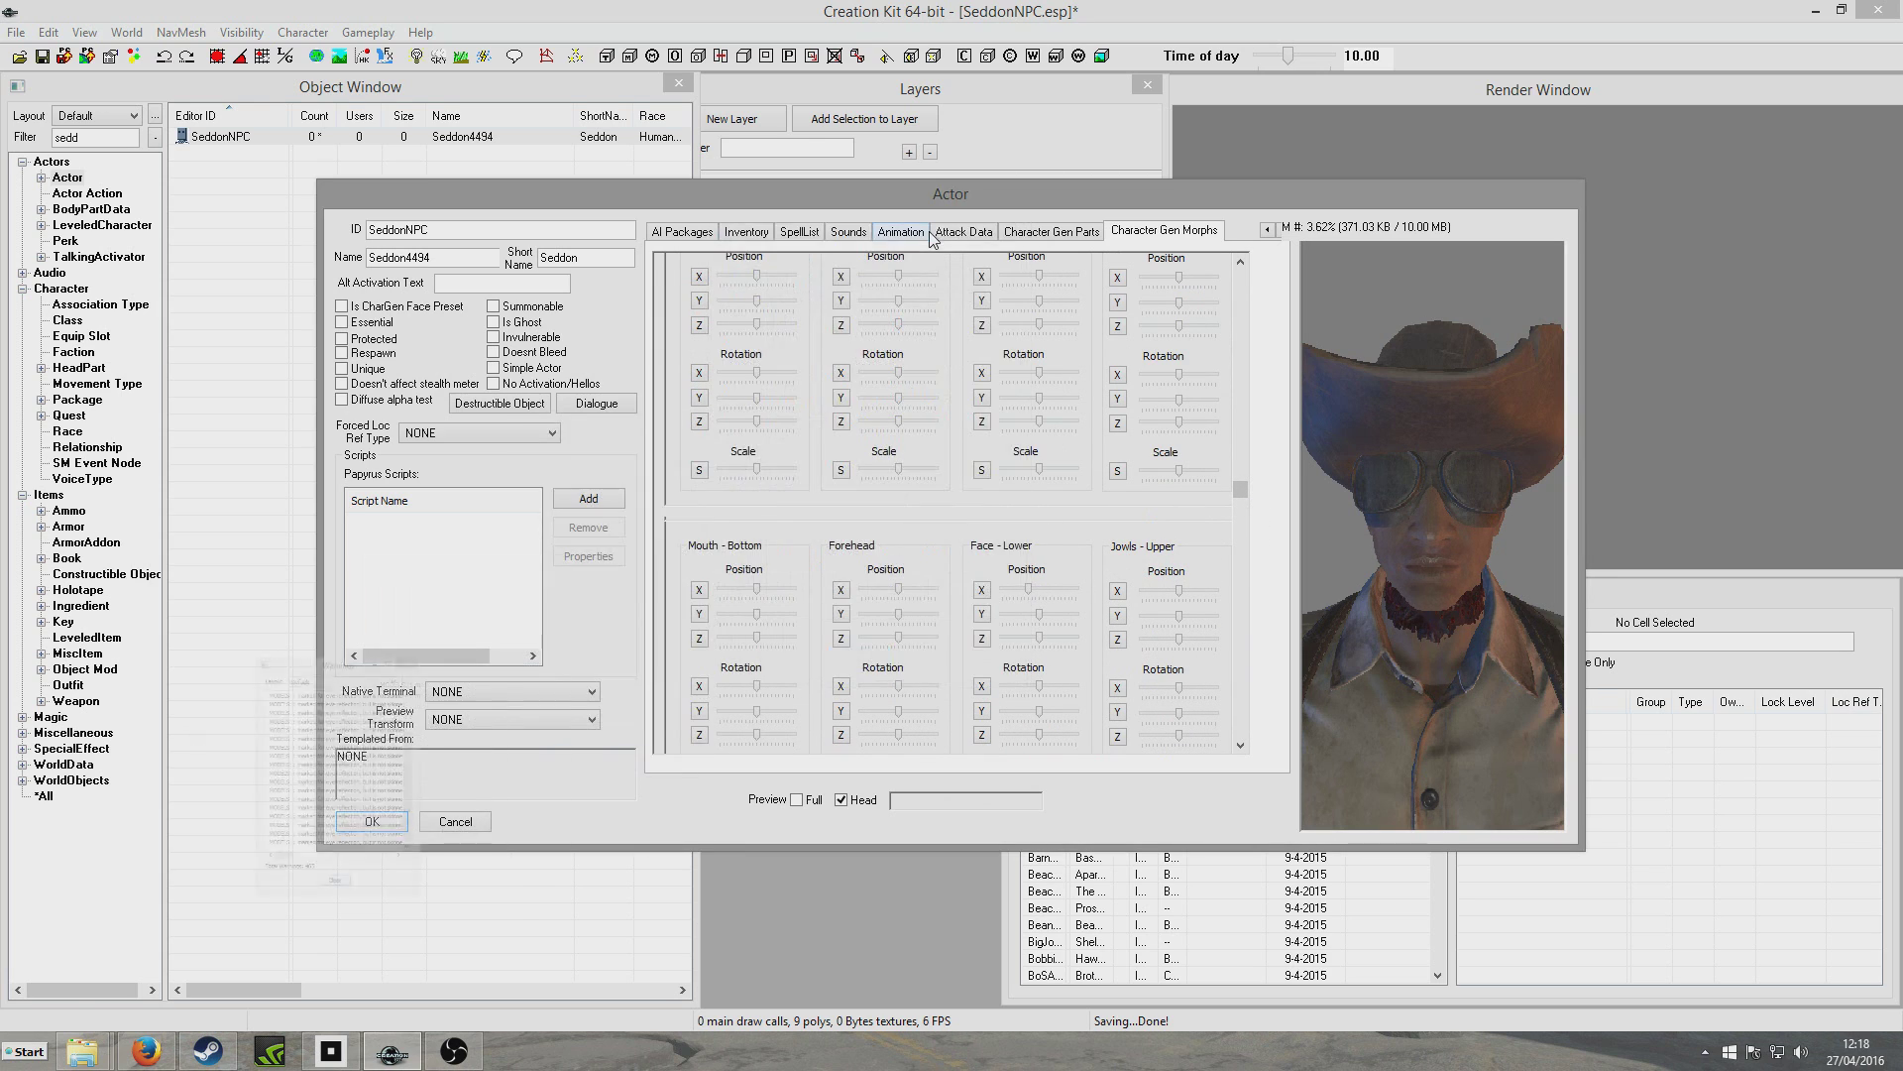
drag(1038, 613, 1059, 613)
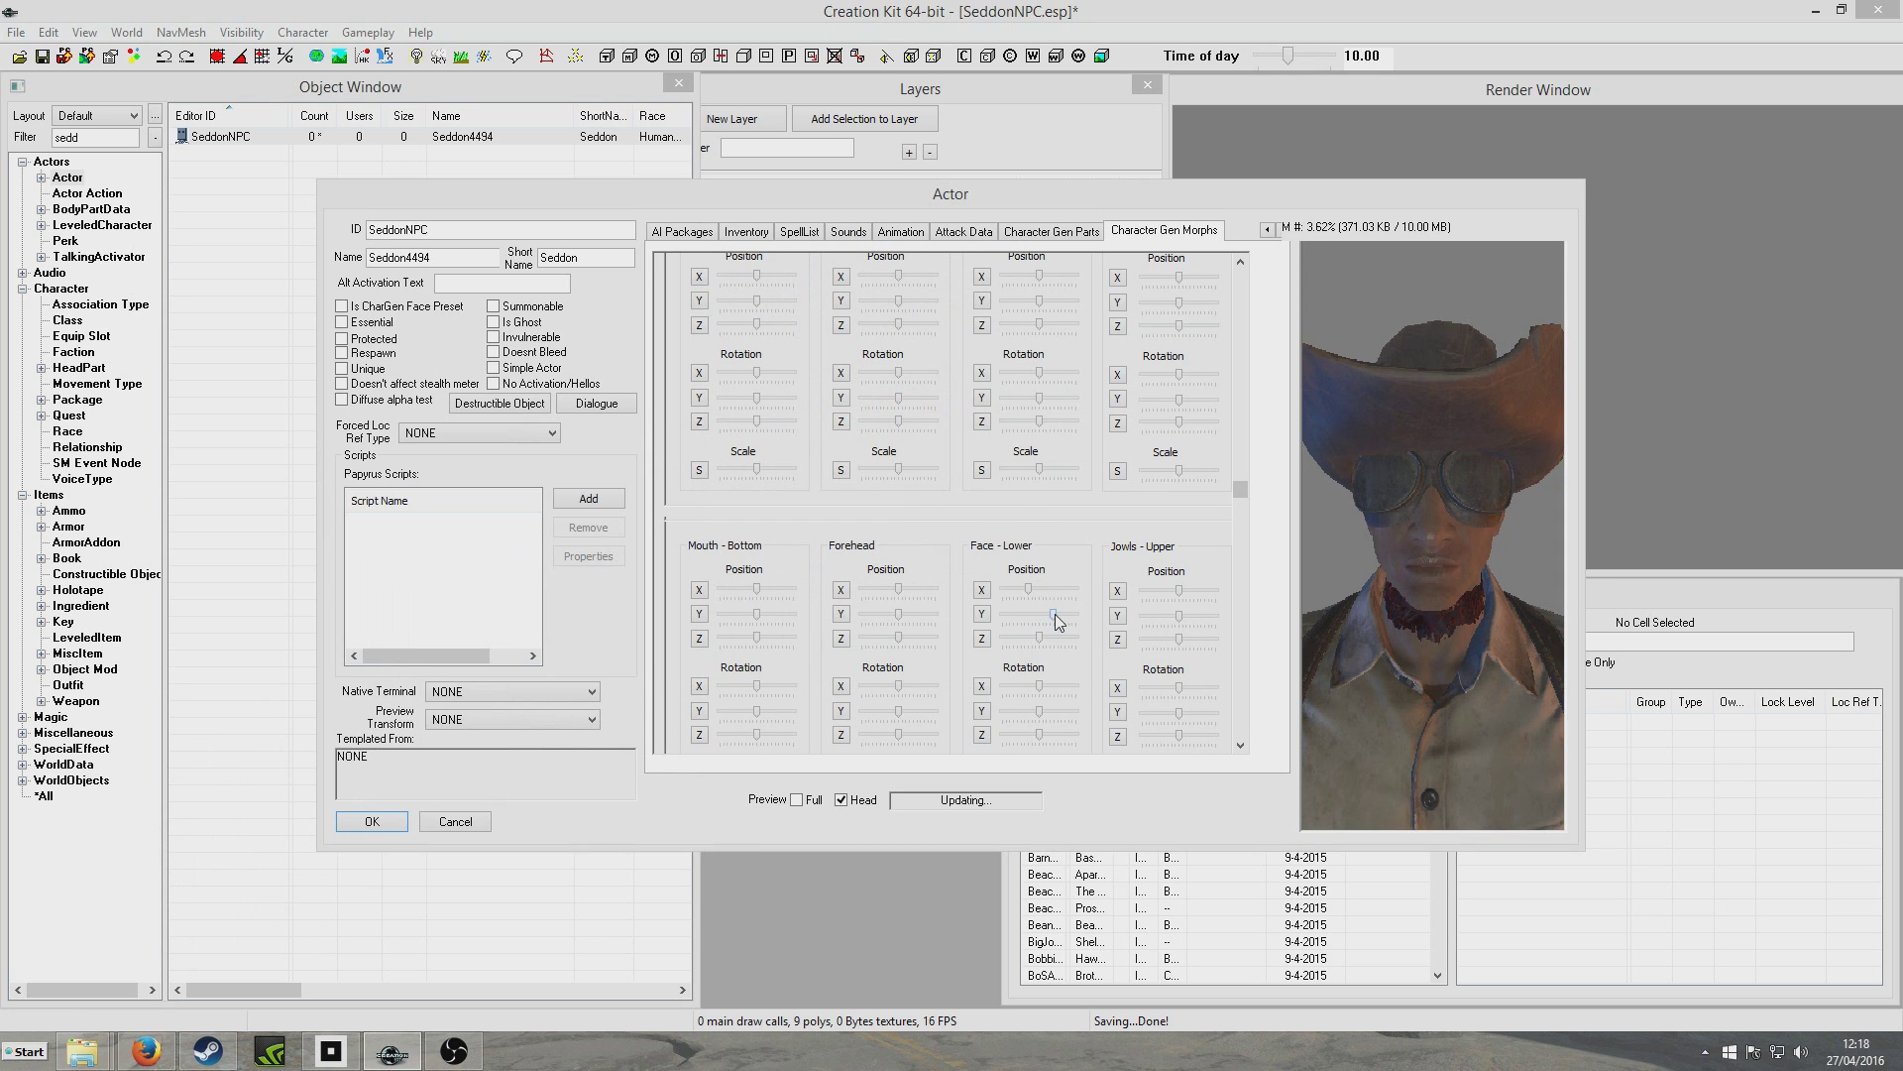
drag(889, 242, 176, 203)
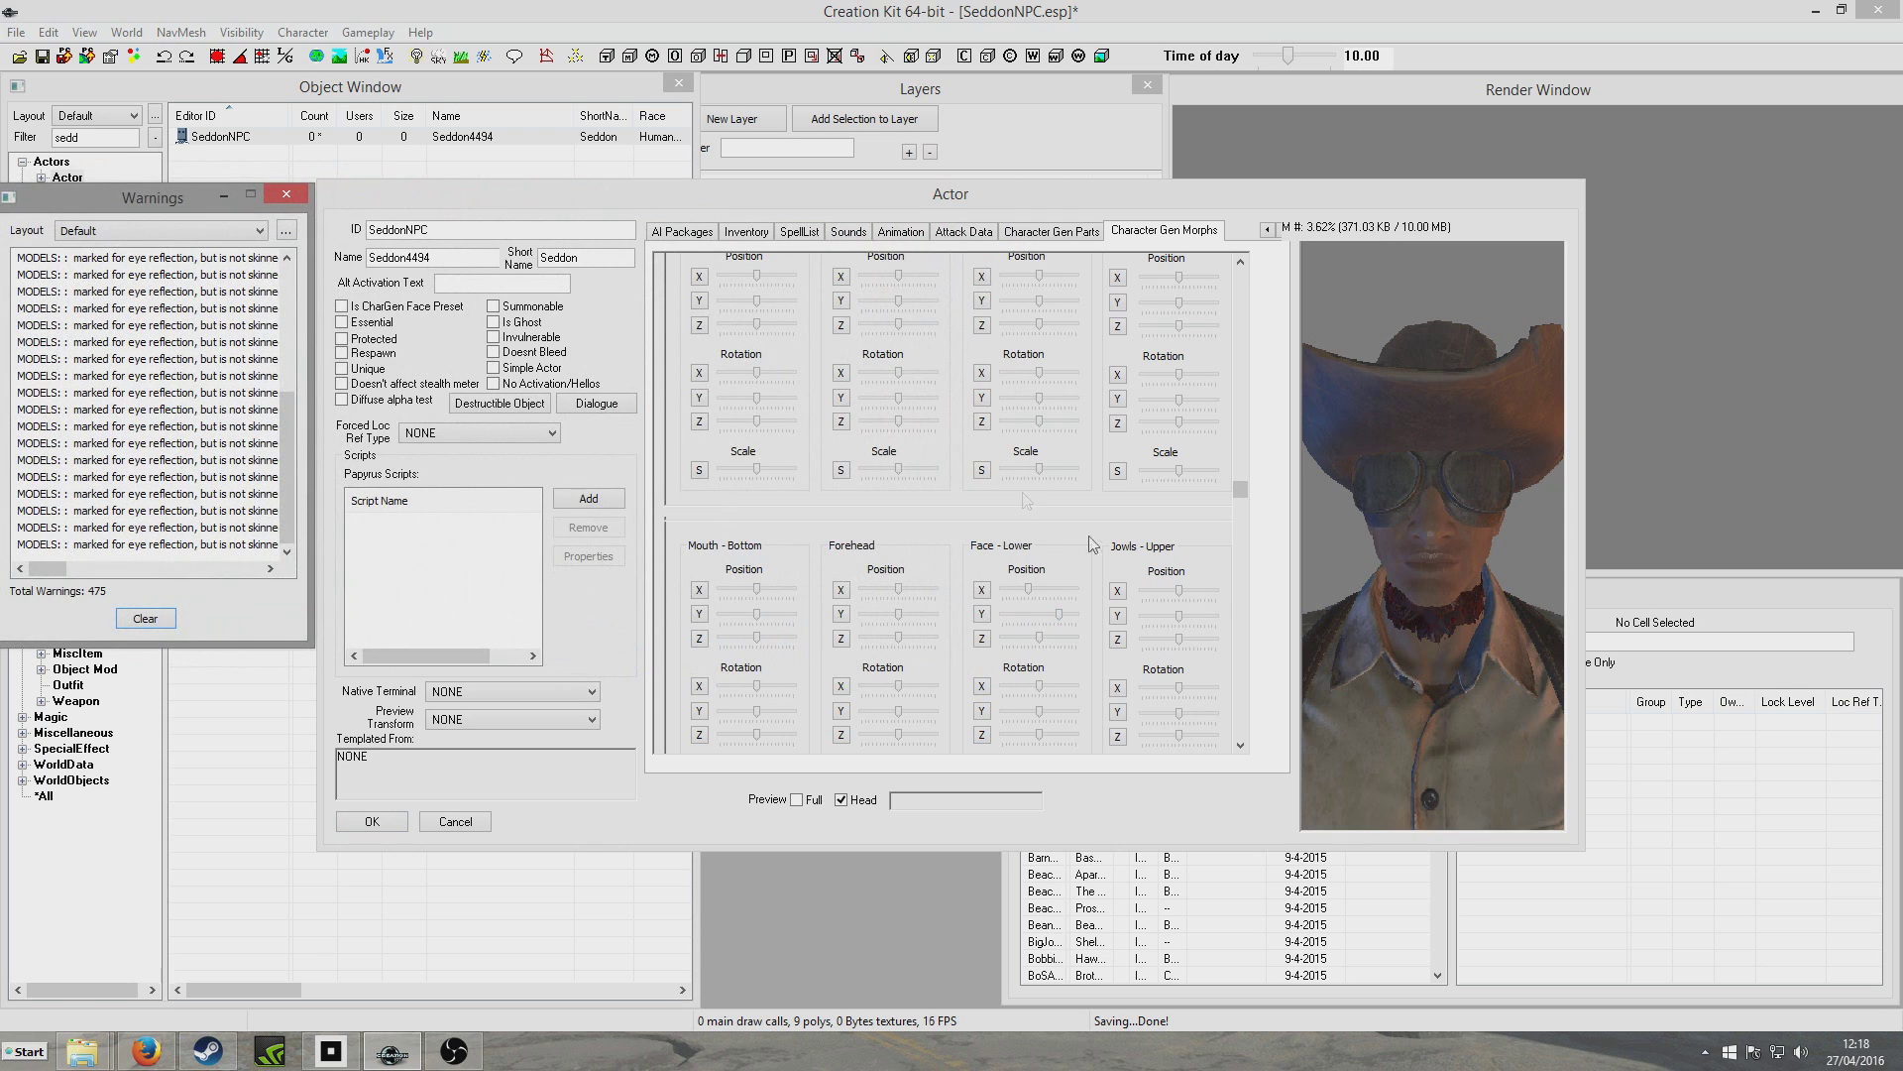
Adjust the facial morphs, decreasing the Forehead X position and increasing the Eyebrows - Middle Y rotation
click(895, 591)
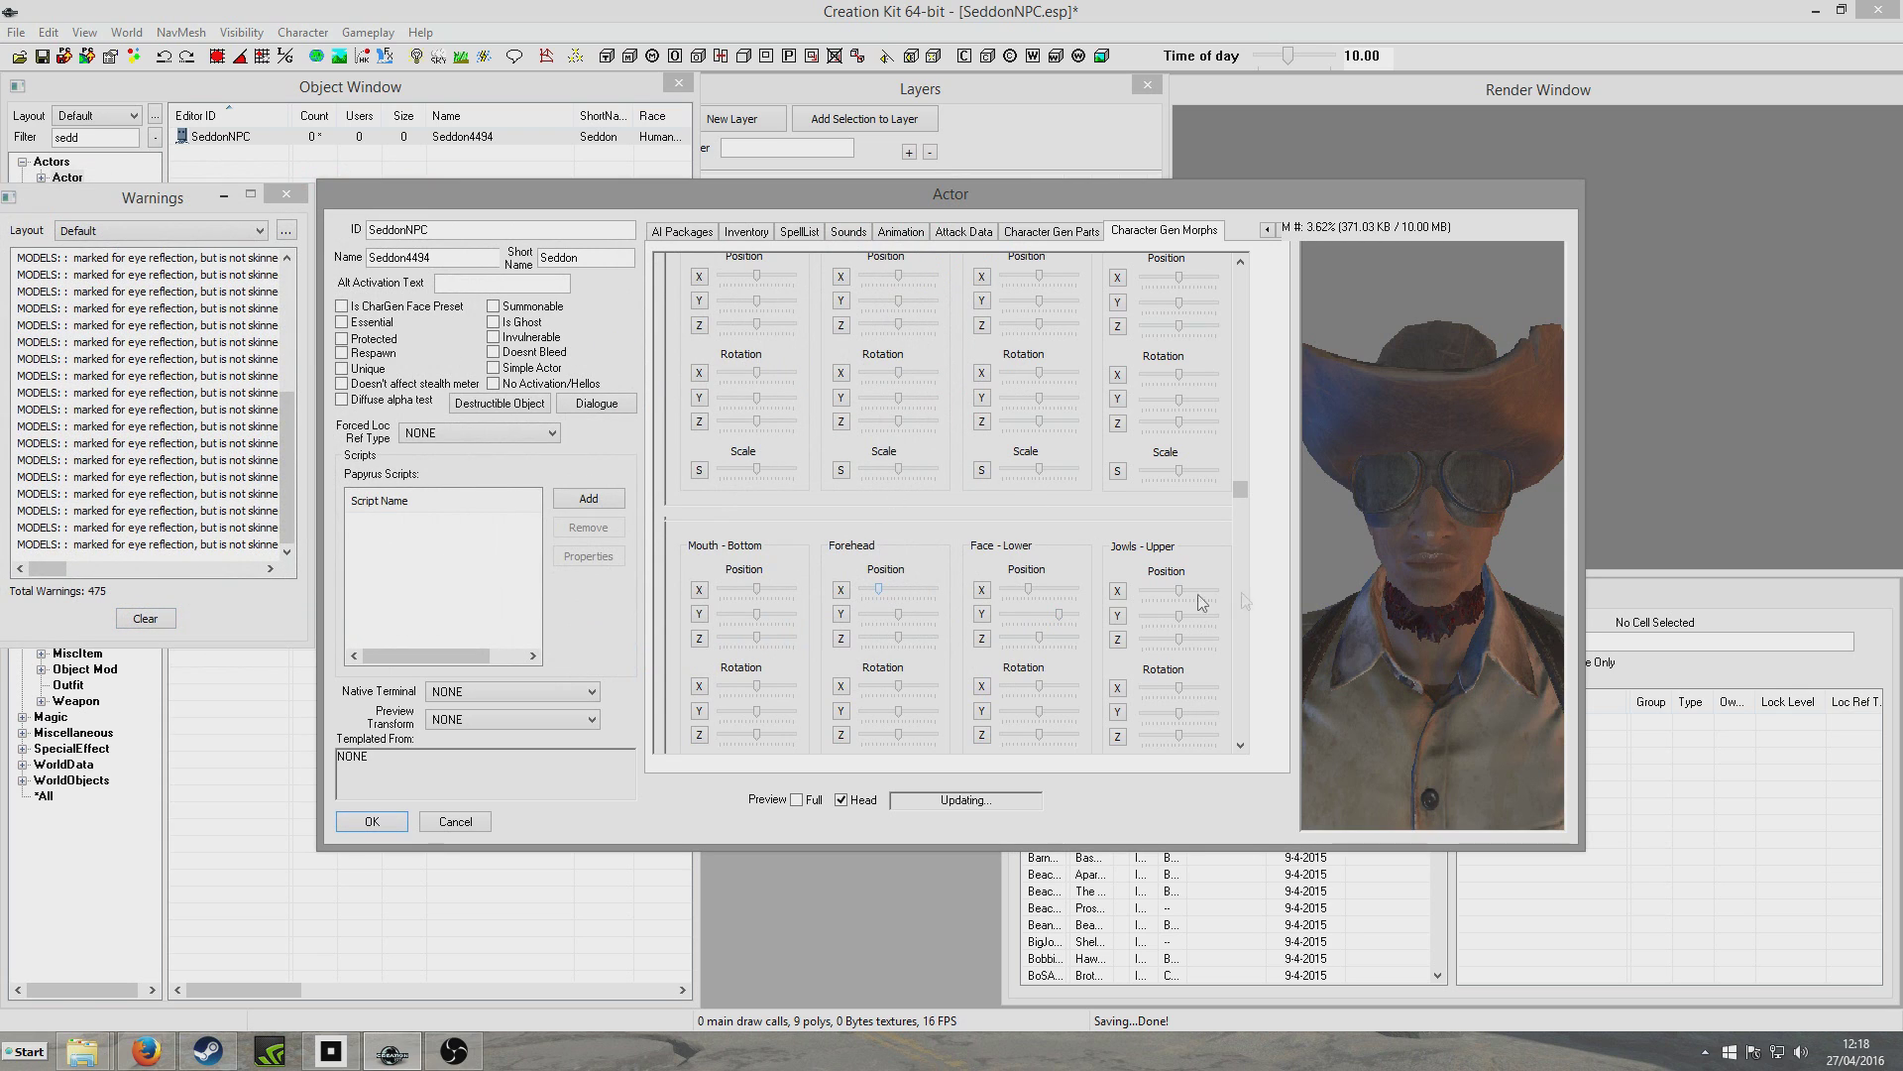
drag(1467, 584, 1378, 562)
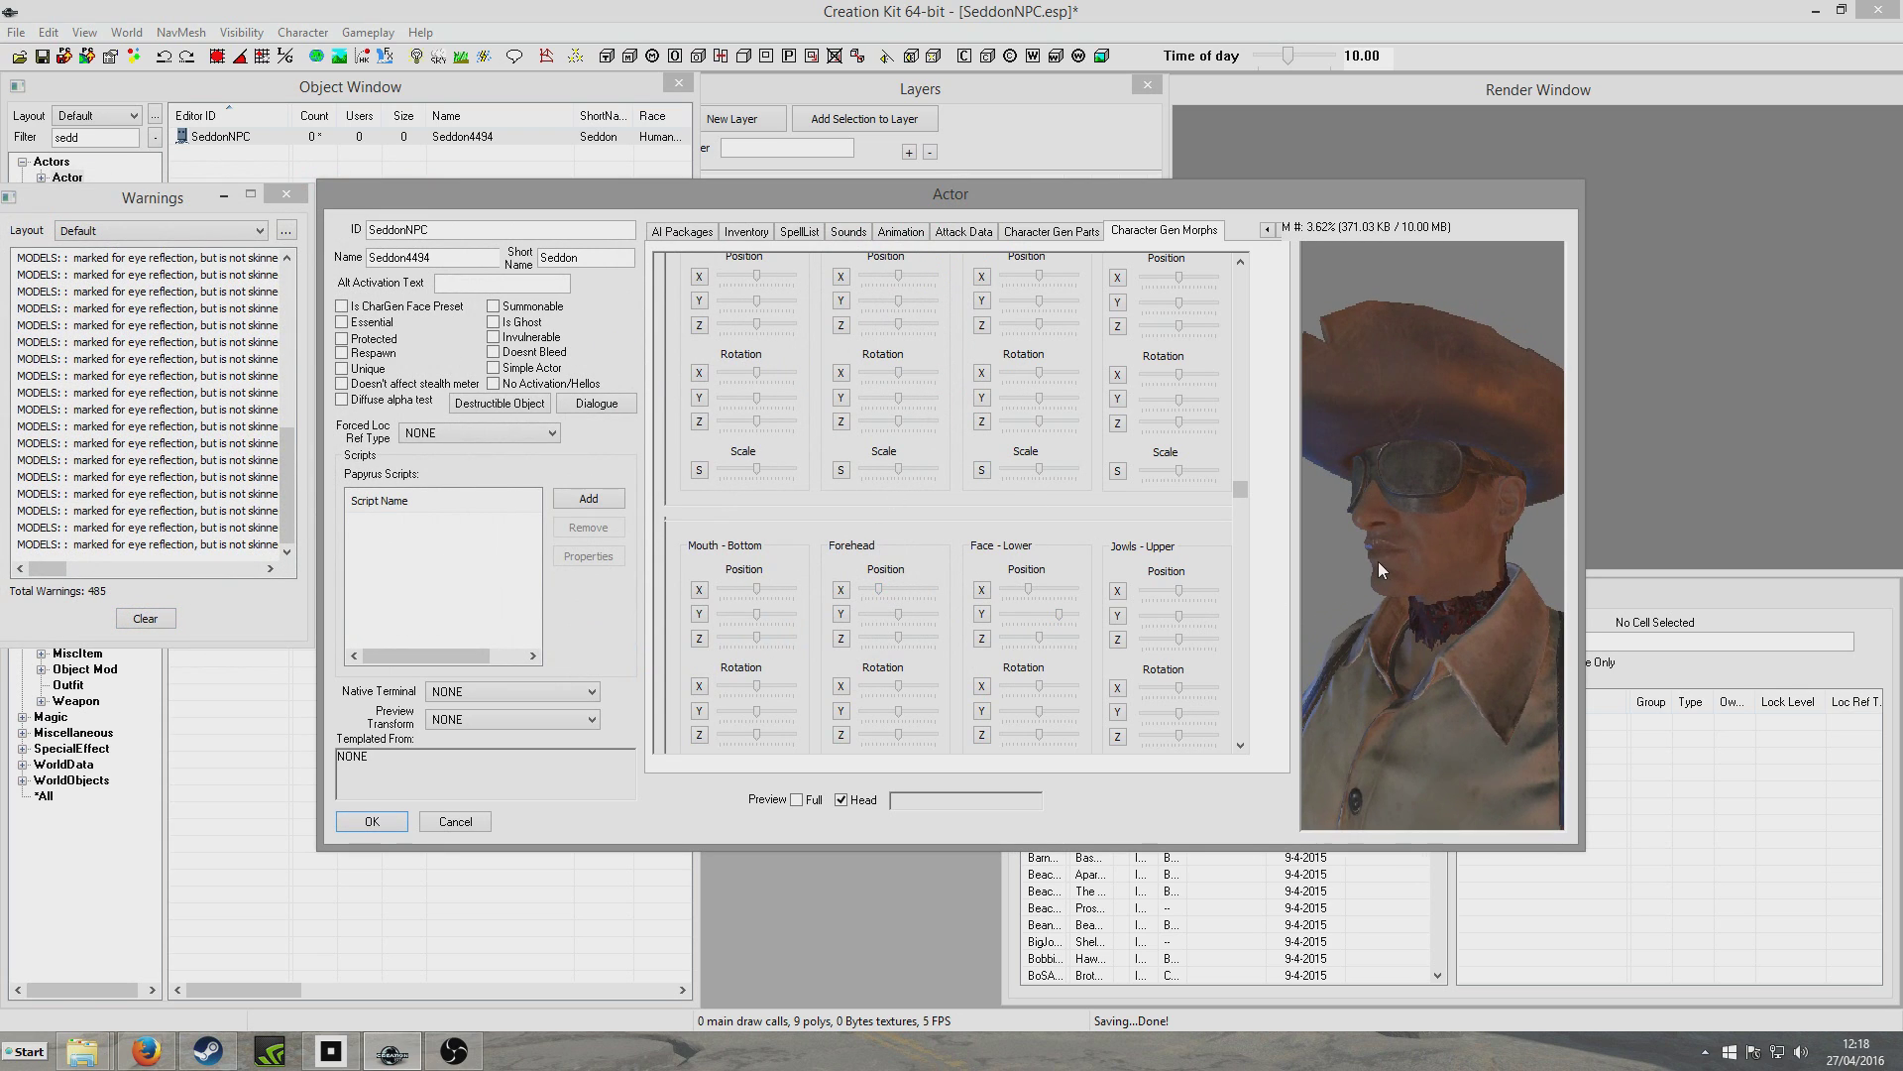
click(760, 587)
drag(759, 729, 751, 738)
scroll(1247, 484, up, 3)
scroll(1246, 483, up, 3)
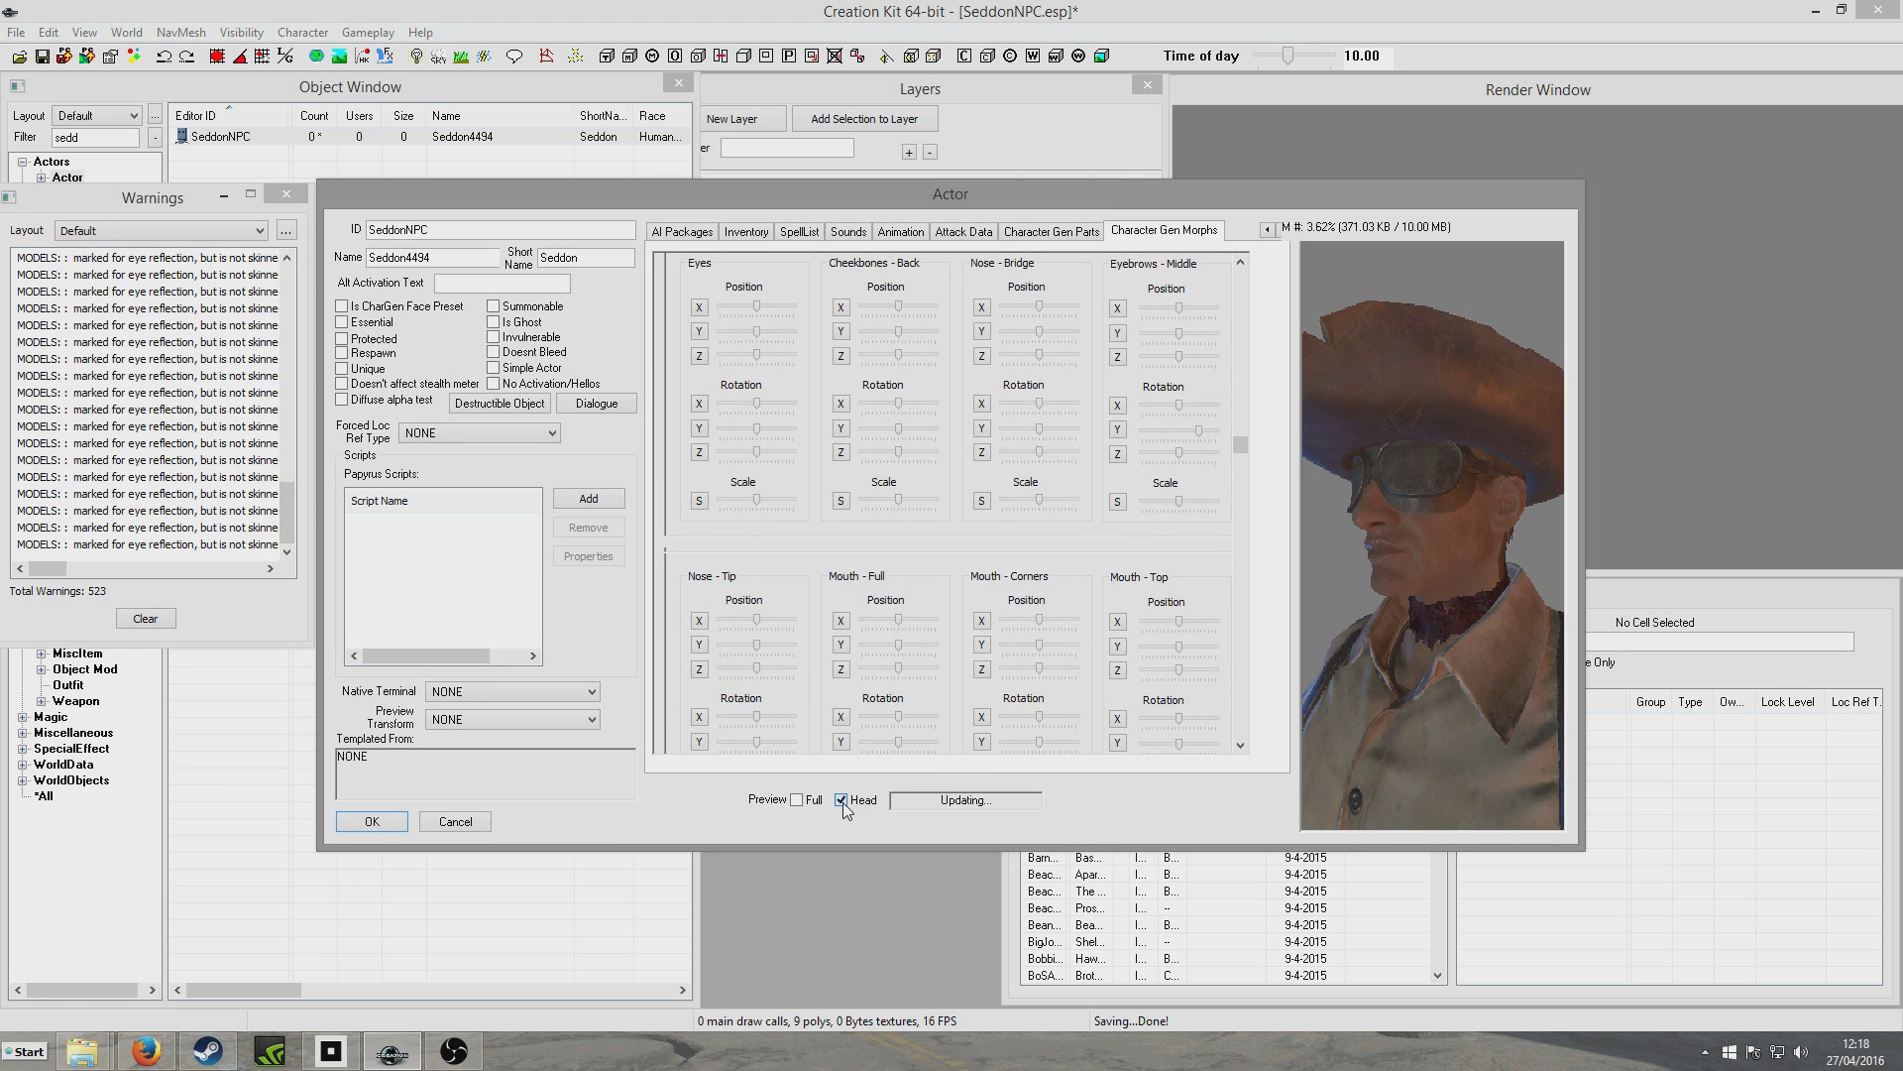
Examine the morphed face close up and the whole character from a distance in the preview
scroll(1447, 593, up, 5)
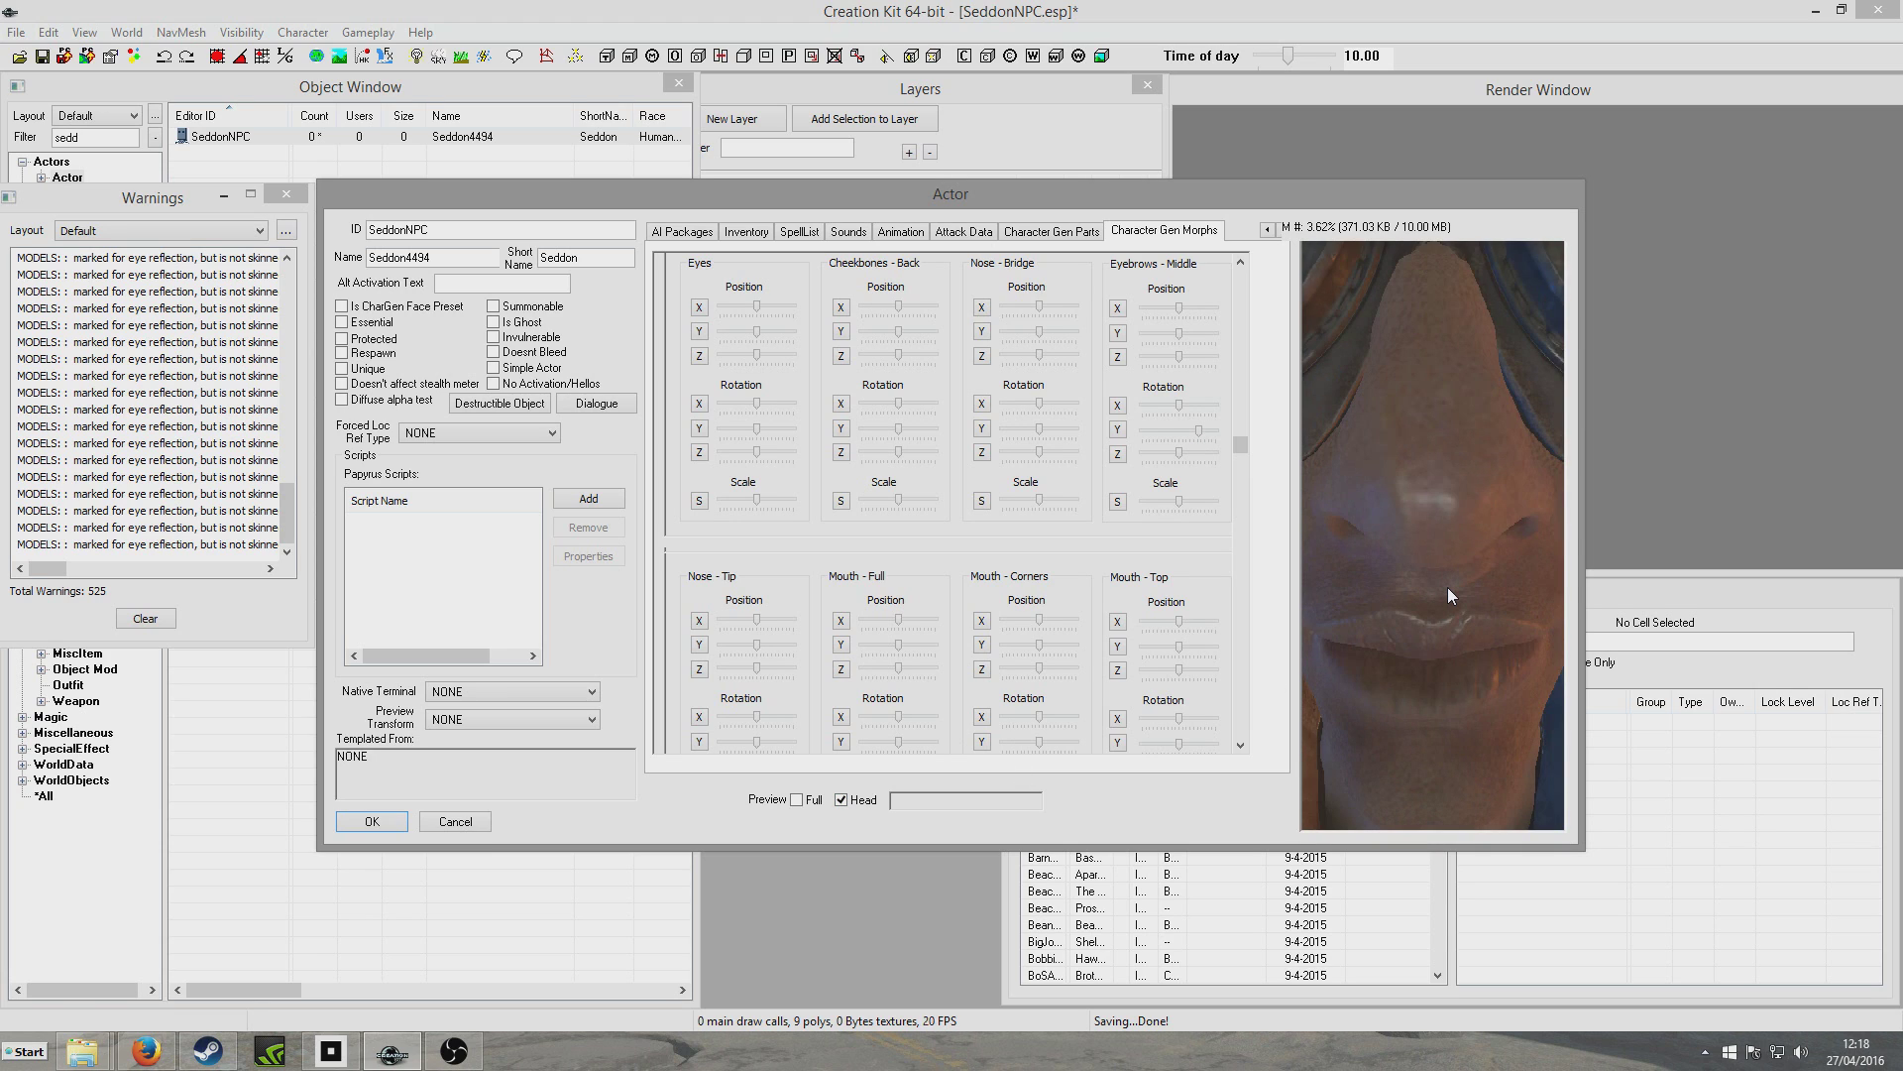
scroll(1448, 587, down, 5)
scroll(1447, 587, up, 5)
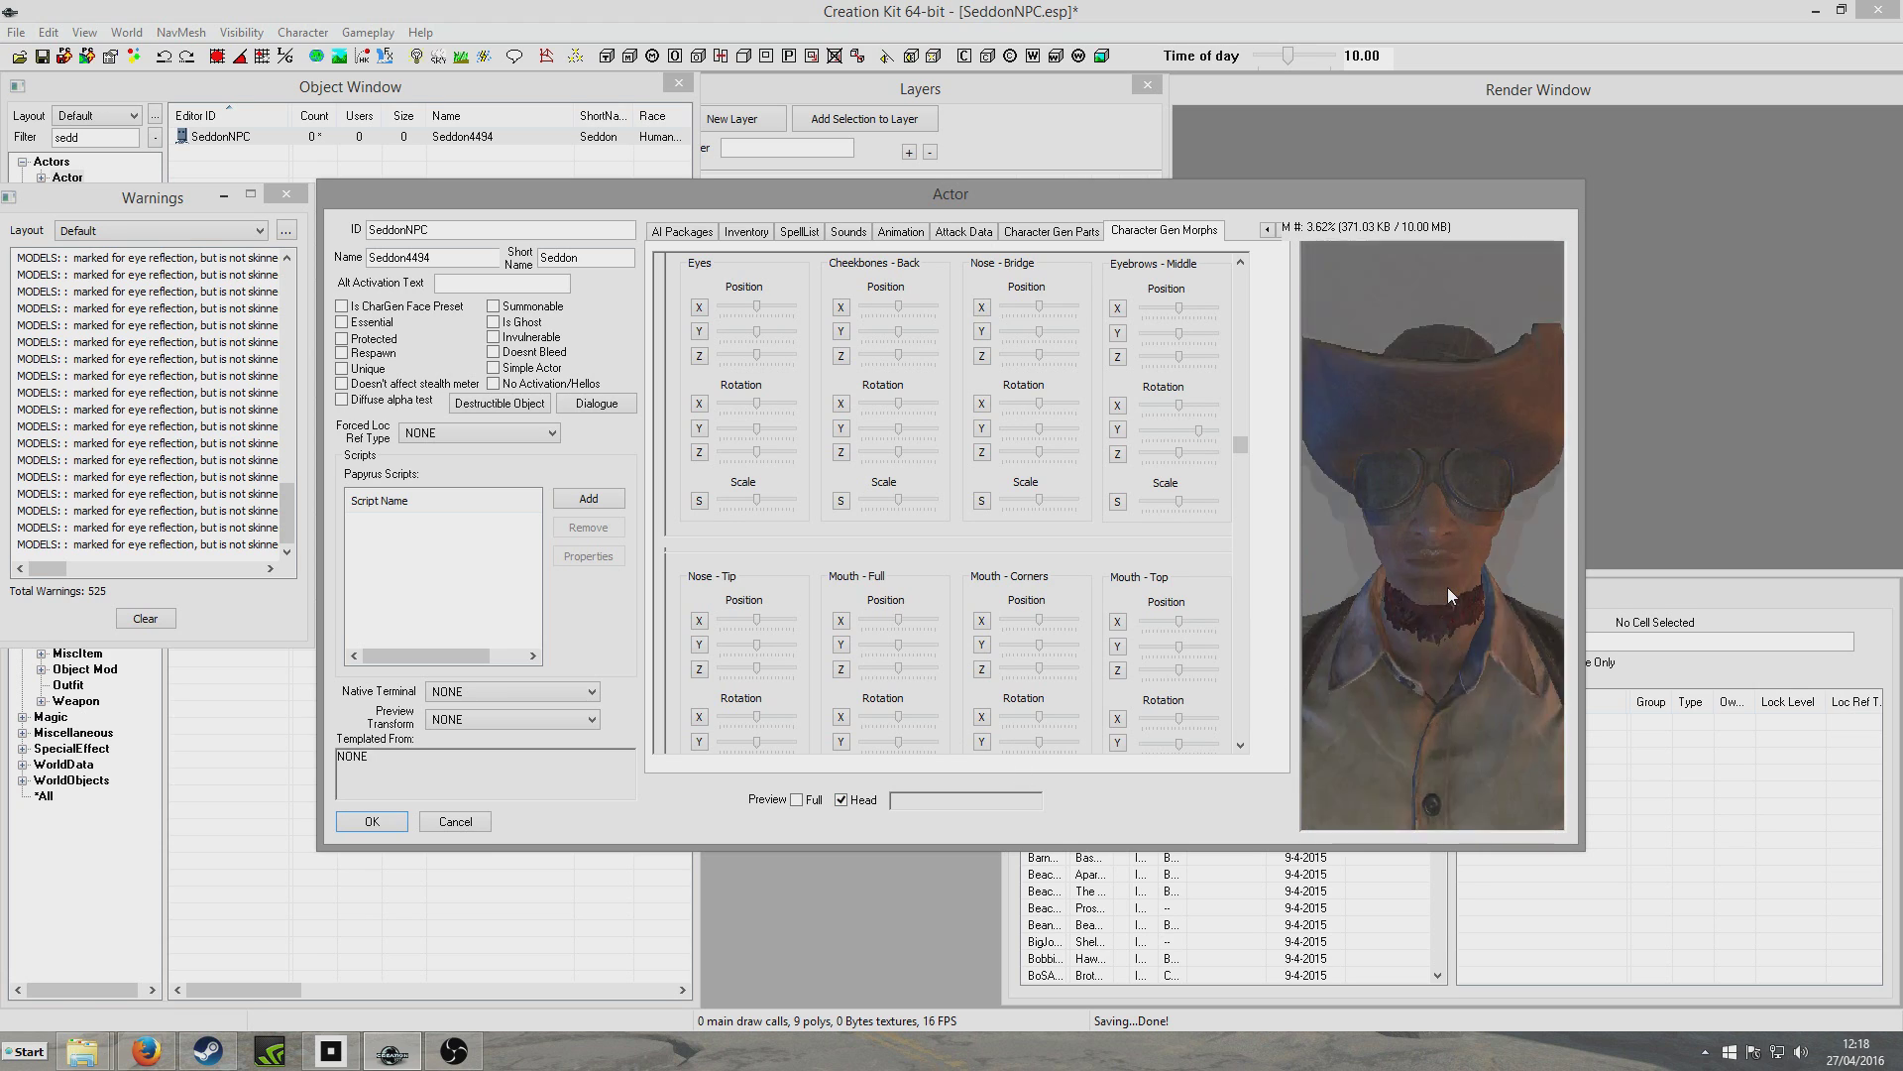
scroll(1448, 587, down, 5)
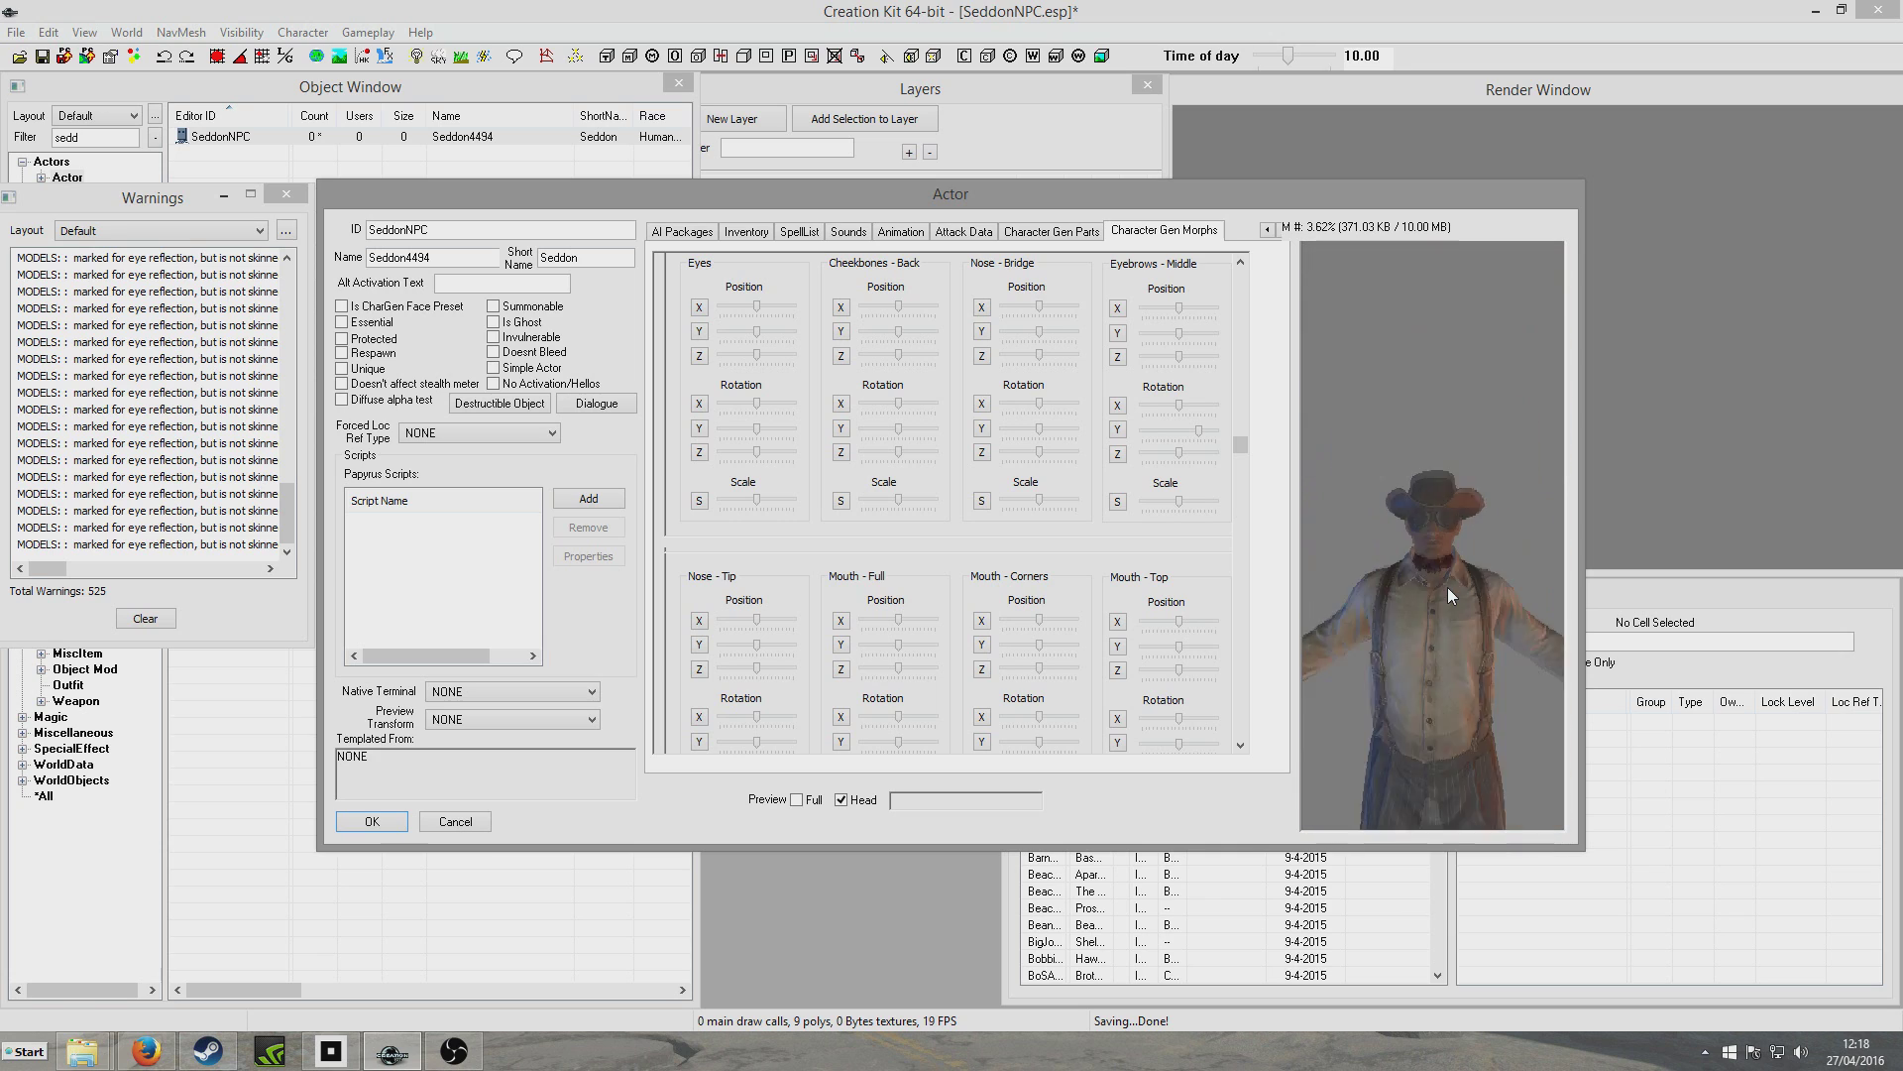
scroll(1448, 587, up, 6)
scroll(1447, 587, down, 6)
scroll(1448, 587, down, 1)
scroll(1448, 587, up, 3)
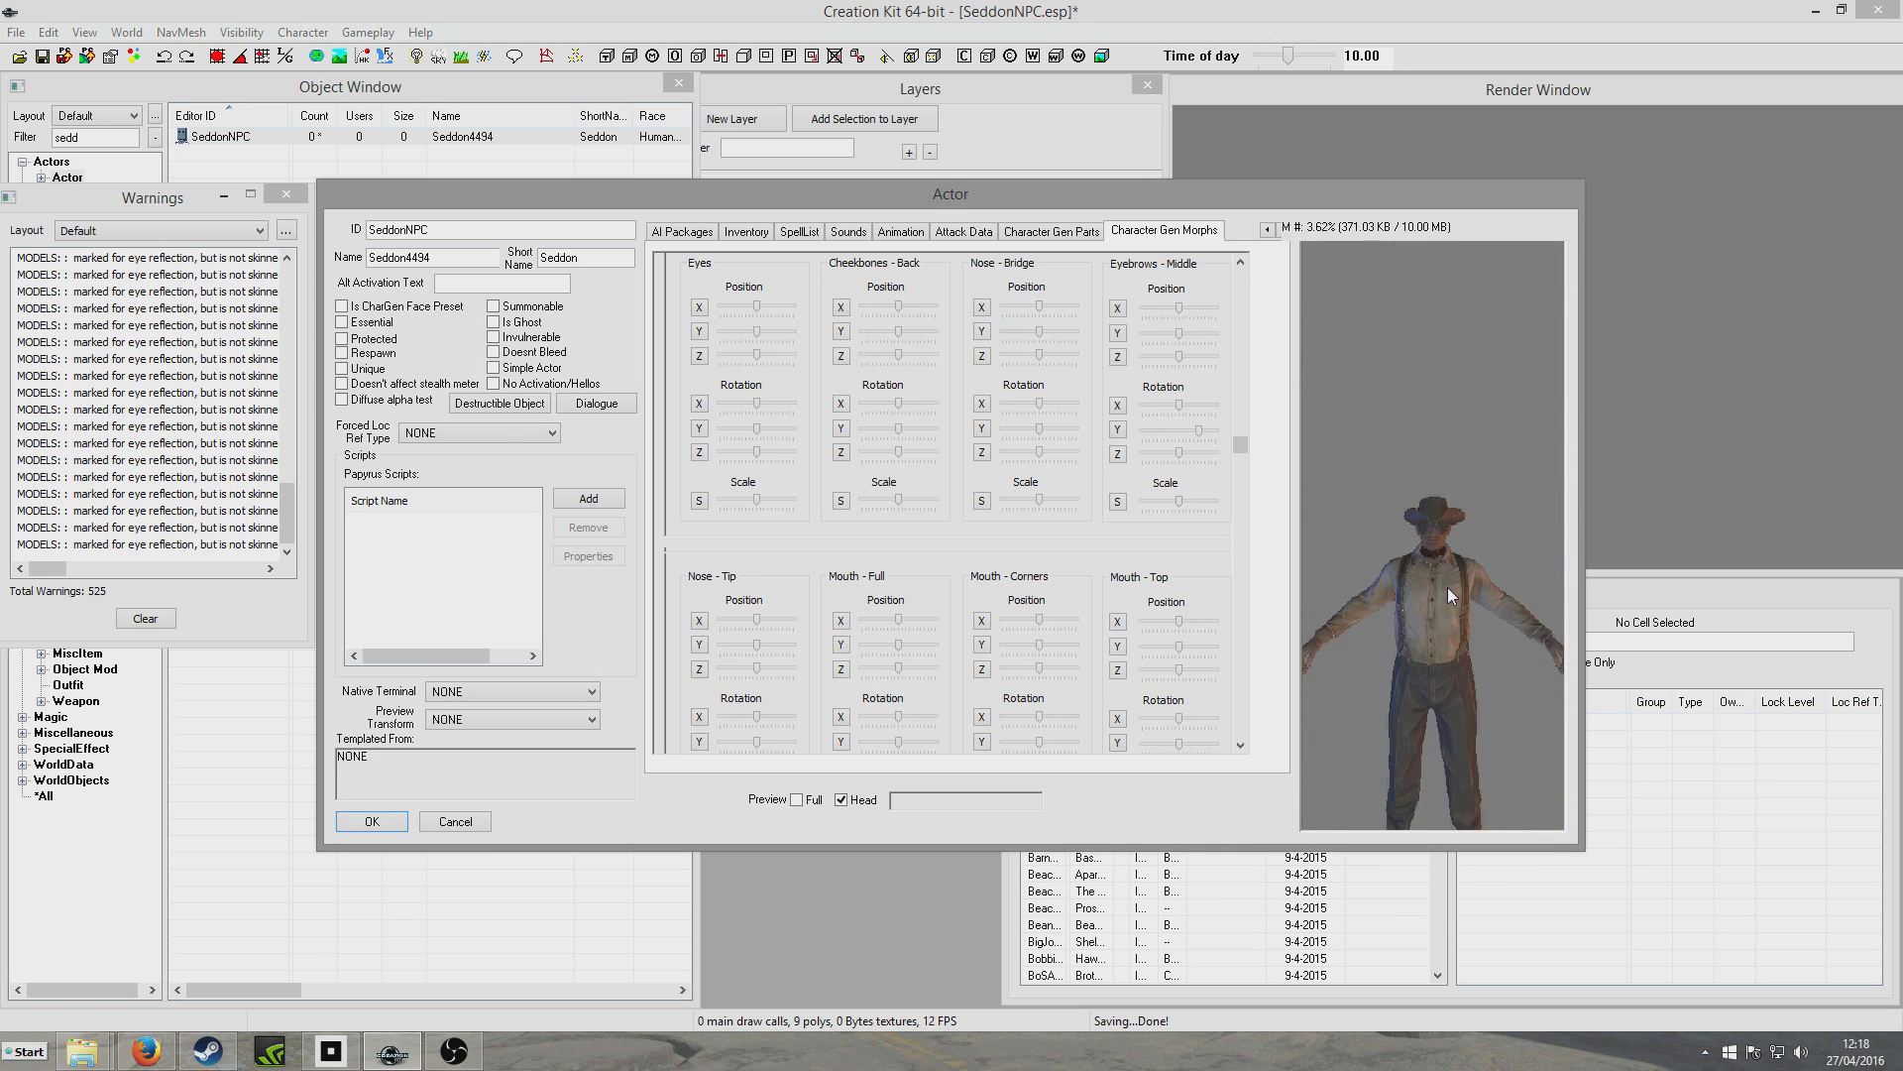
View the preview movement preferences, close them, and examine the character's head from several angles
right_click(1419, 413)
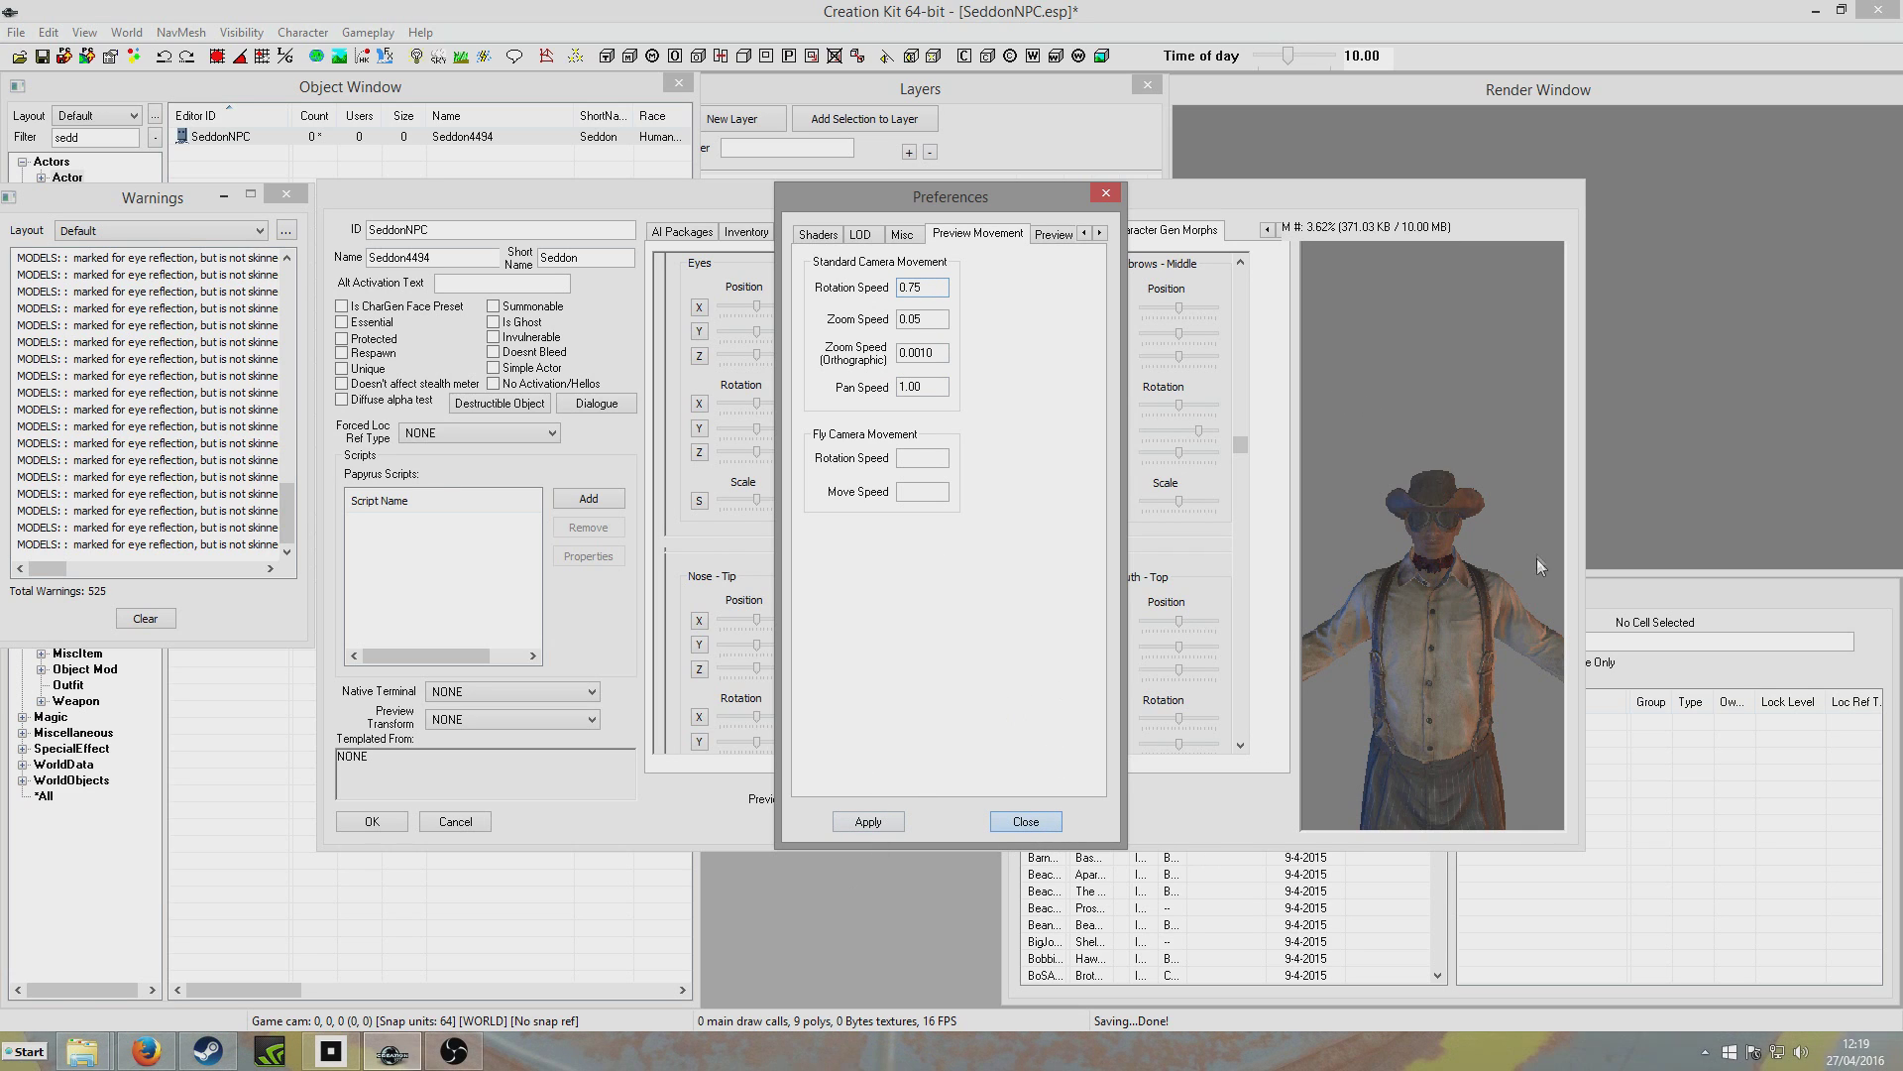
key(Escape)
drag(1521, 529, 1738, 557)
mouse_move(1368, 478)
mouse_down()
mouse_move(1585, 480)
mouse_move(1304, 460)
mouse_move(1384, 478)
mouse_up()
right_drag(1428, 571, 1383, 577)
scroll(1456, 499, up, 5)
scroll(1378, 607, up, 8)
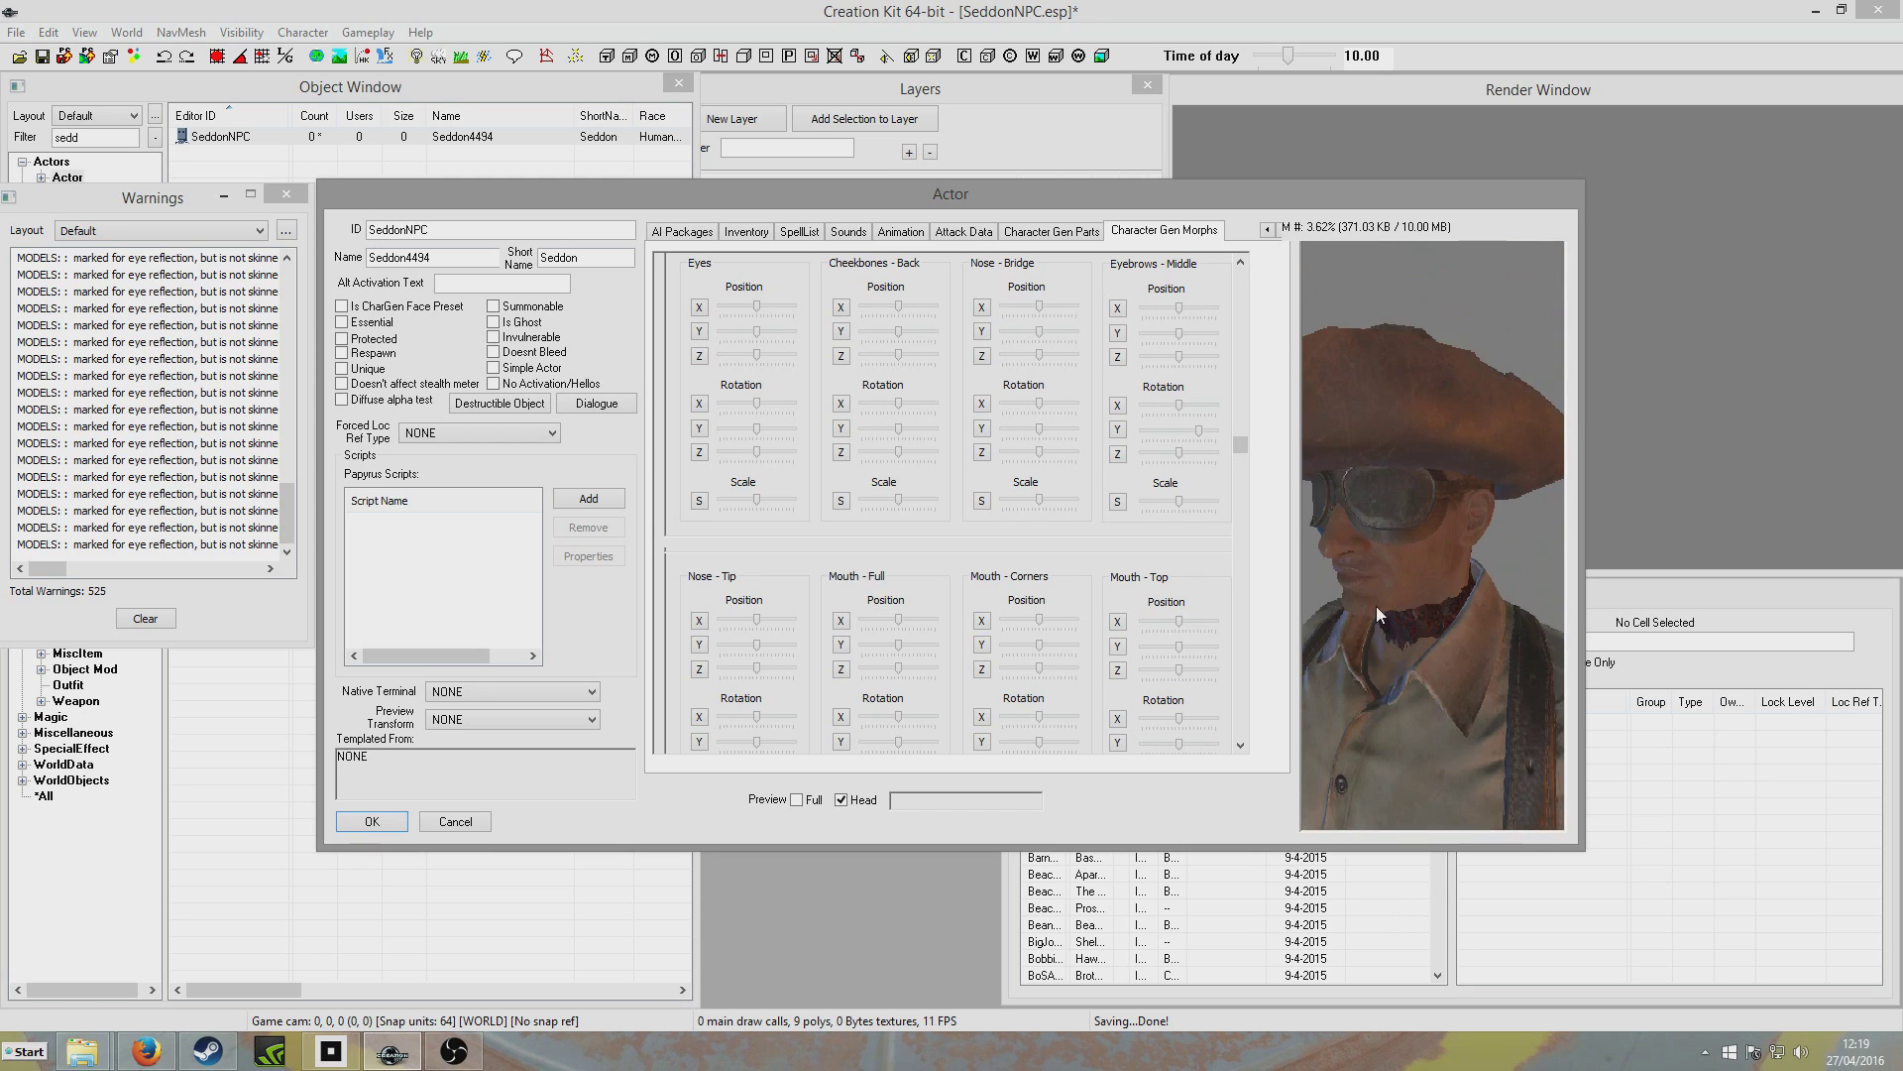
drag(1453, 602, 1517, 560)
Open the character generation parts and add the Mud And Blood layer to the Grime face tinting
click(1083, 233)
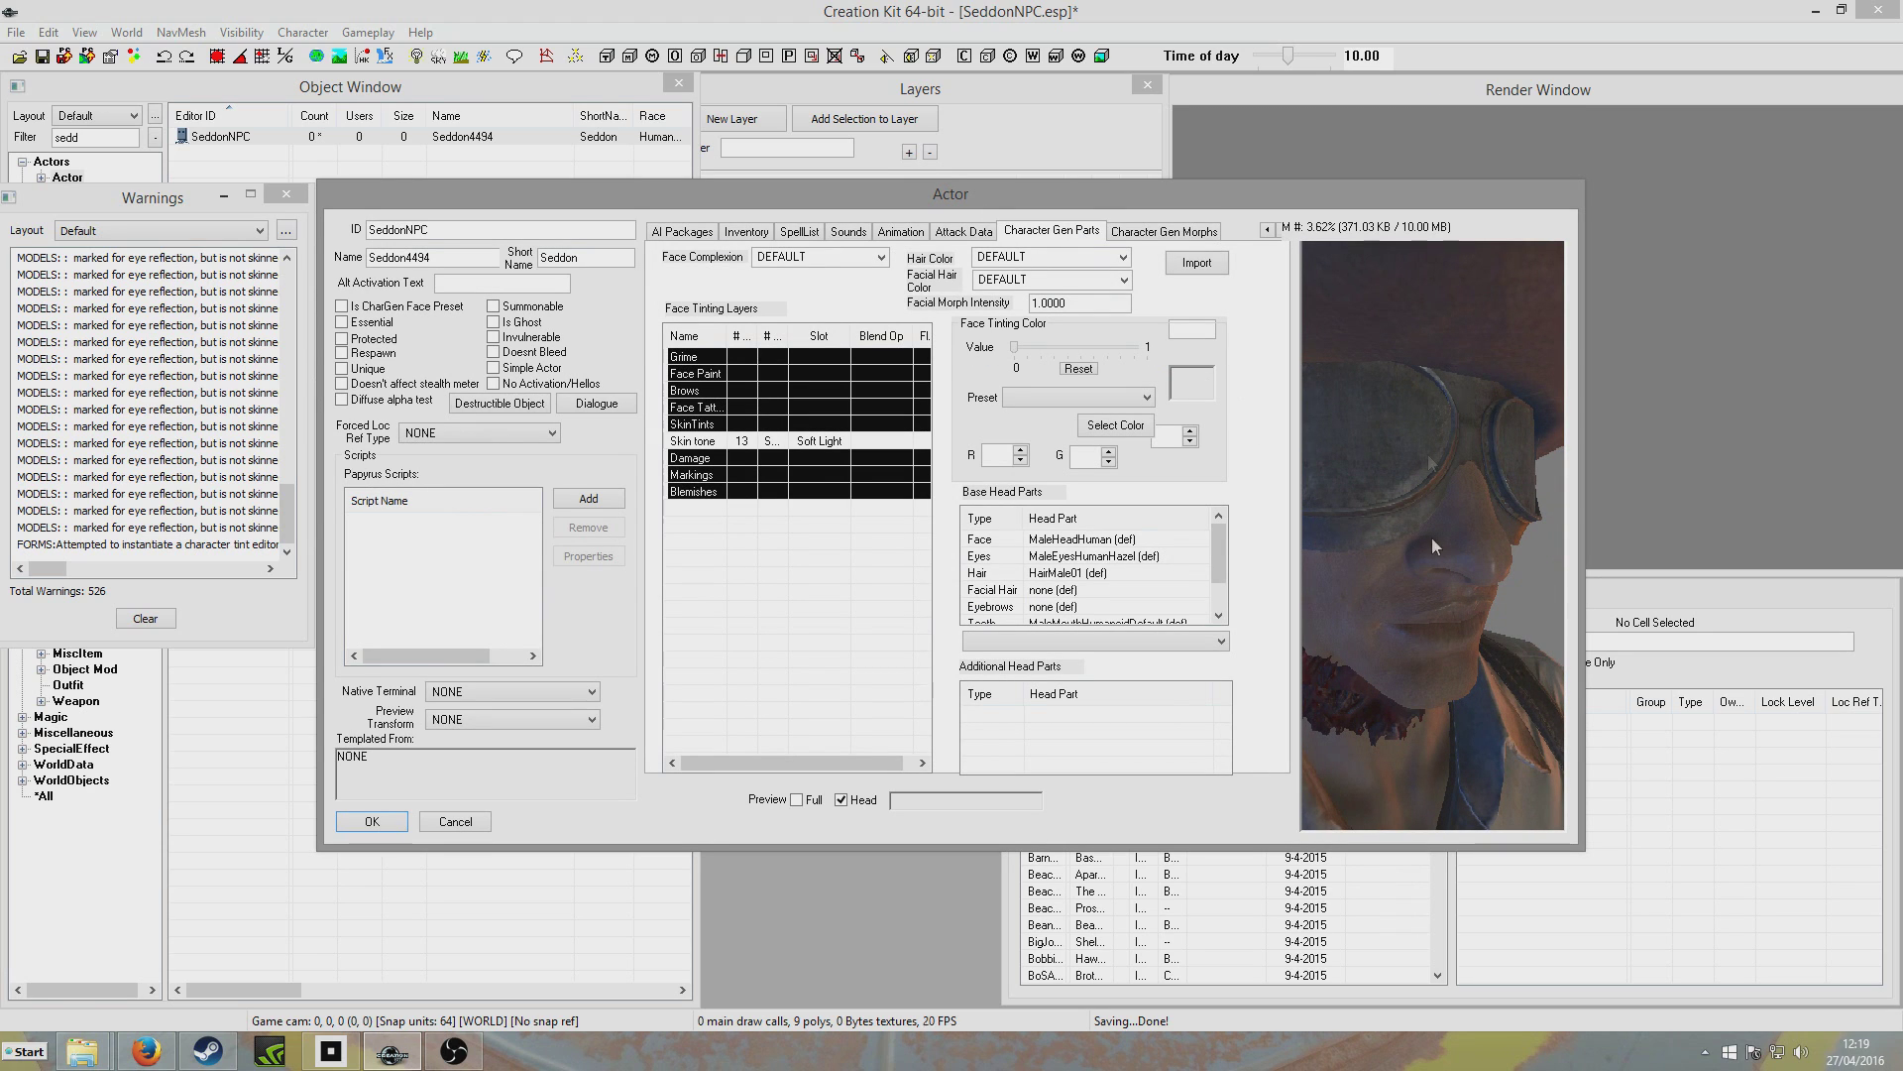
scroll(1416, 521, down, 7)
scroll(1416, 520, up, 1)
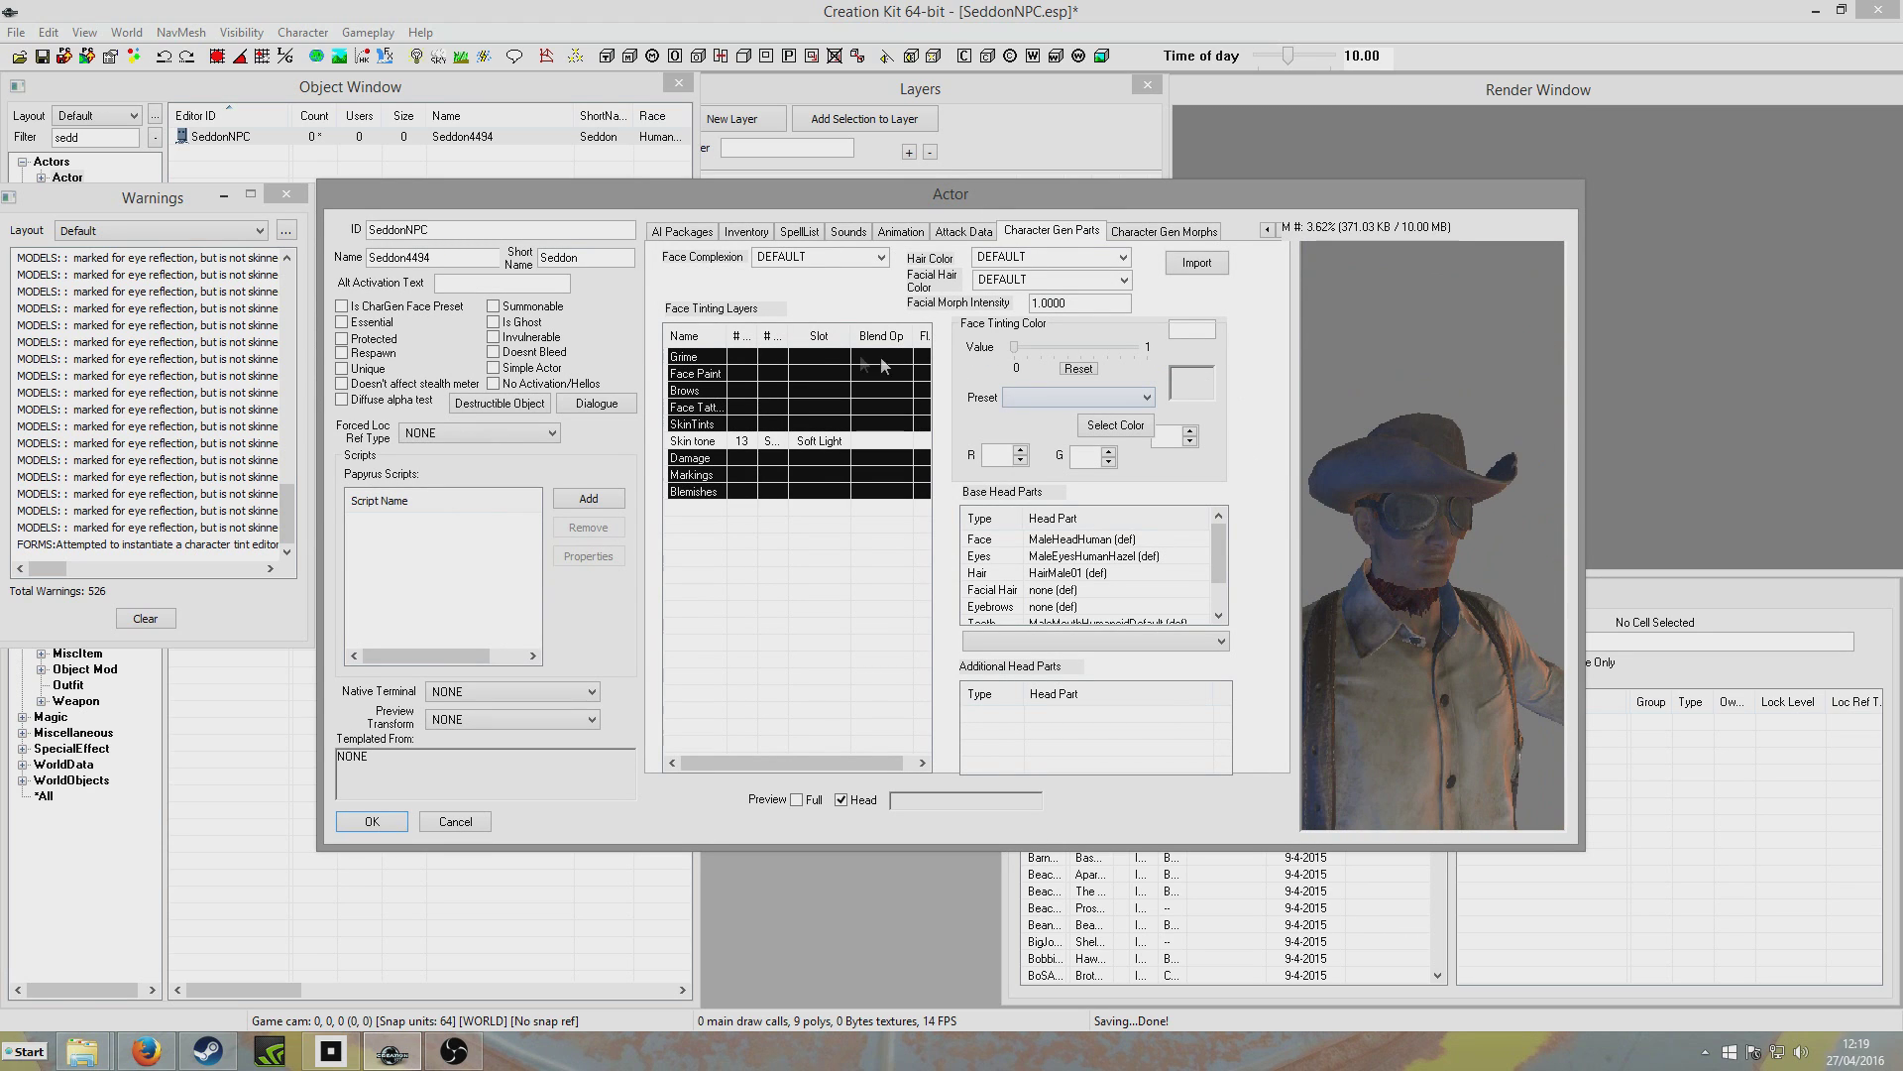
click(808, 377)
click(810, 392)
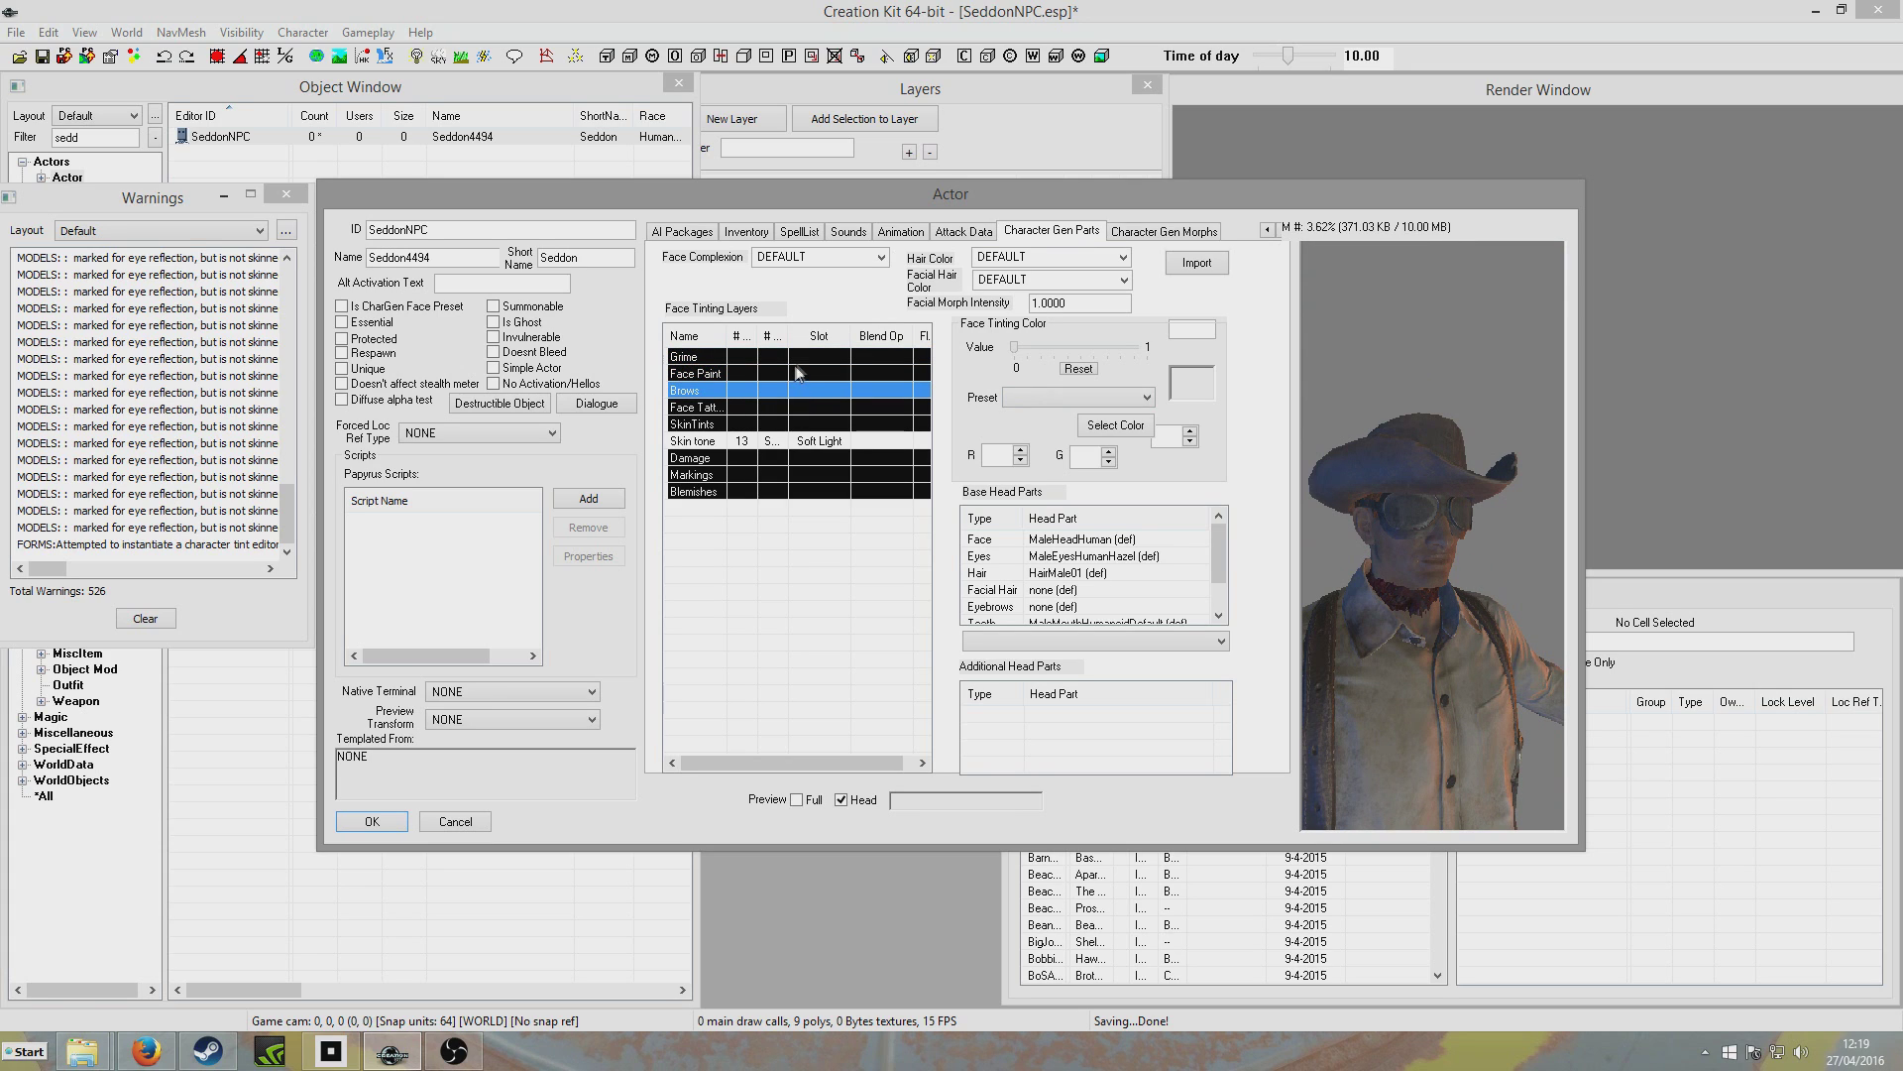
click(805, 355)
right_click(805, 356)
click(883, 367)
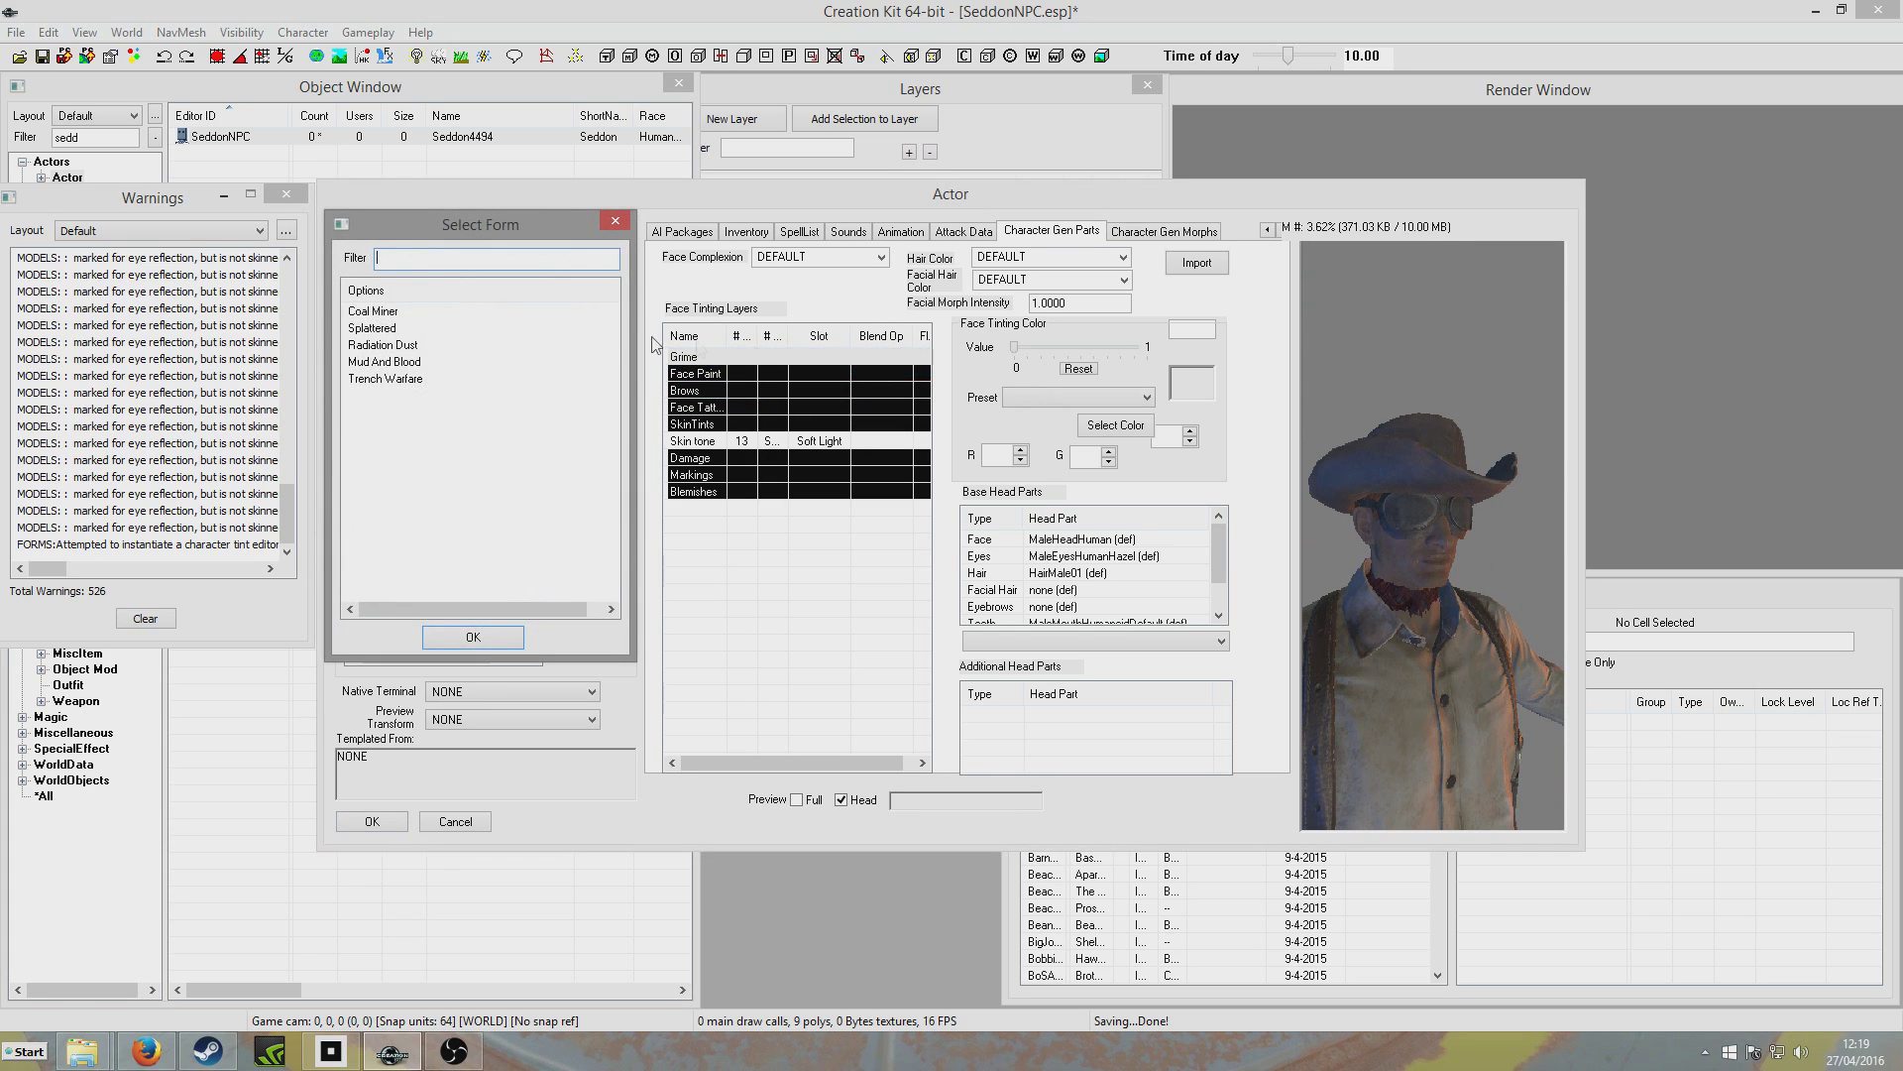
double_click(392, 363)
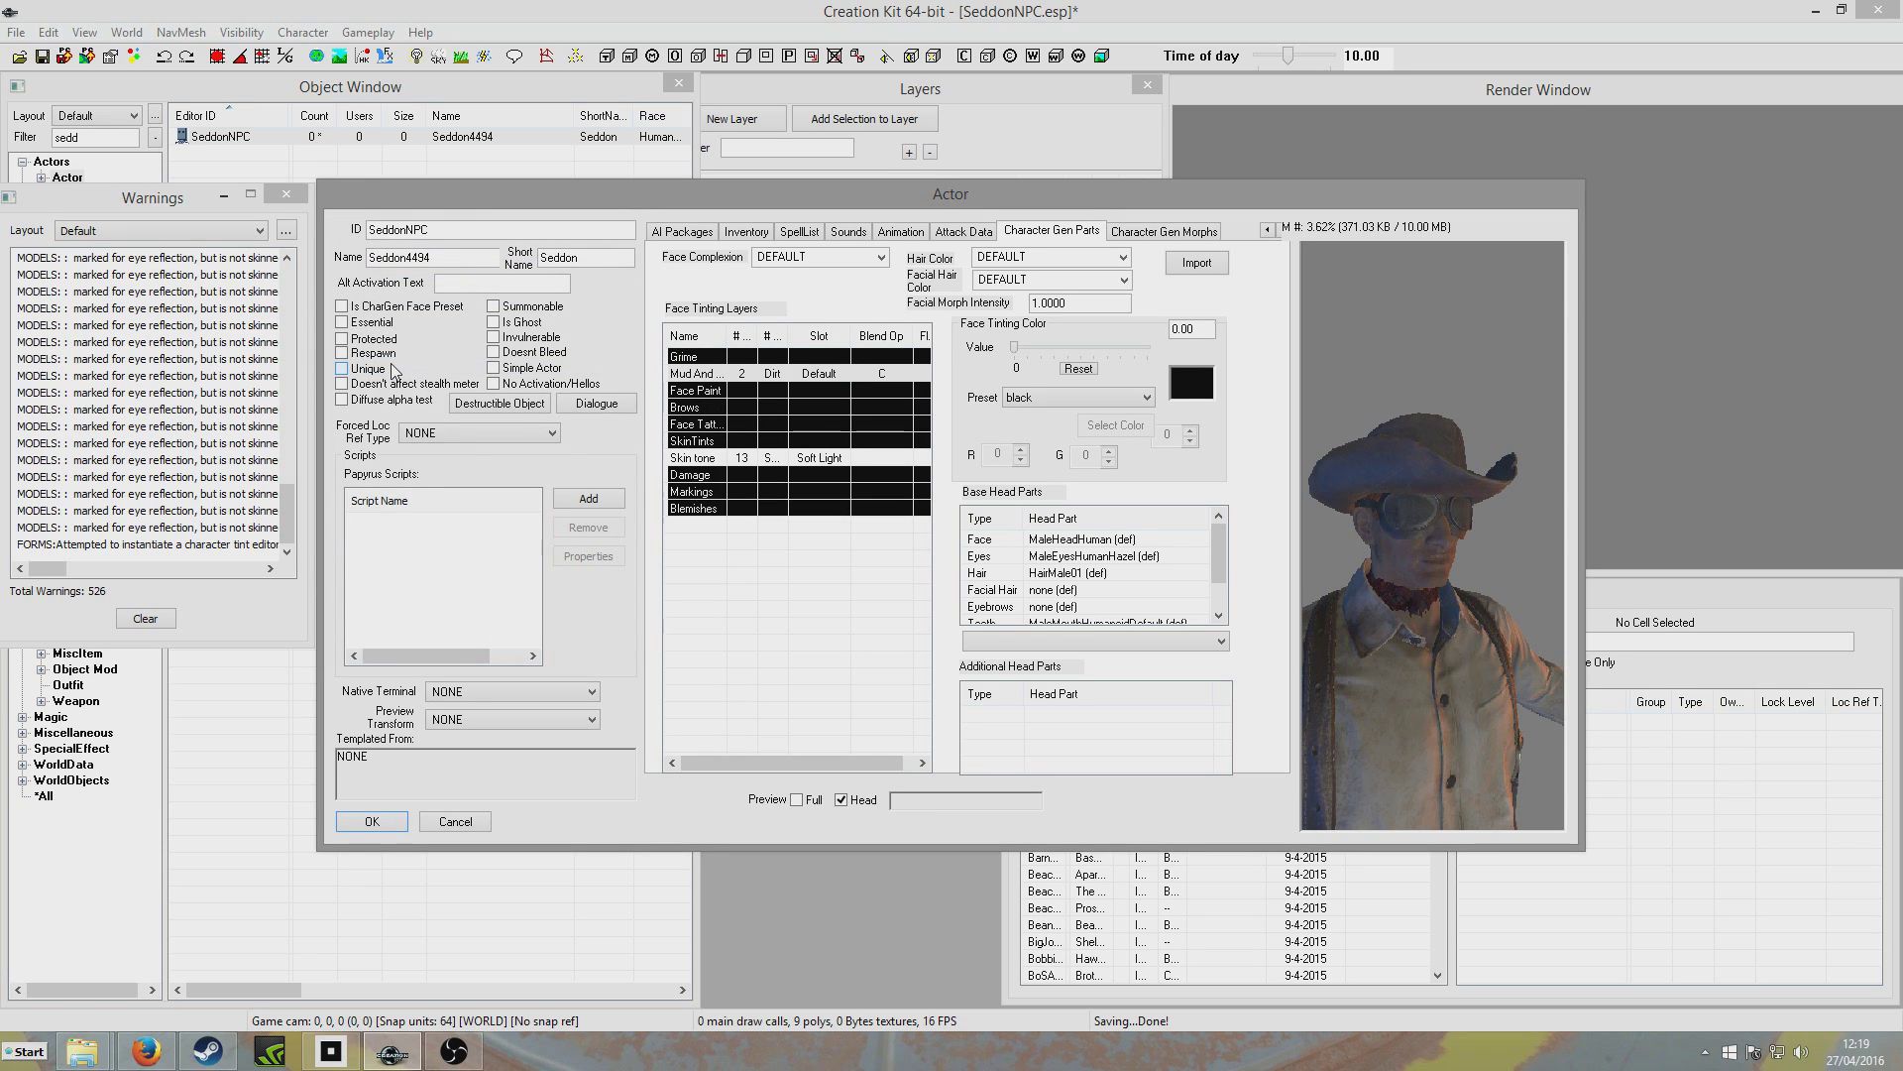
Set the Mud And Blood tint value to 0.87 and inspect the face in the preview
drag(1444, 678, 1346, 657)
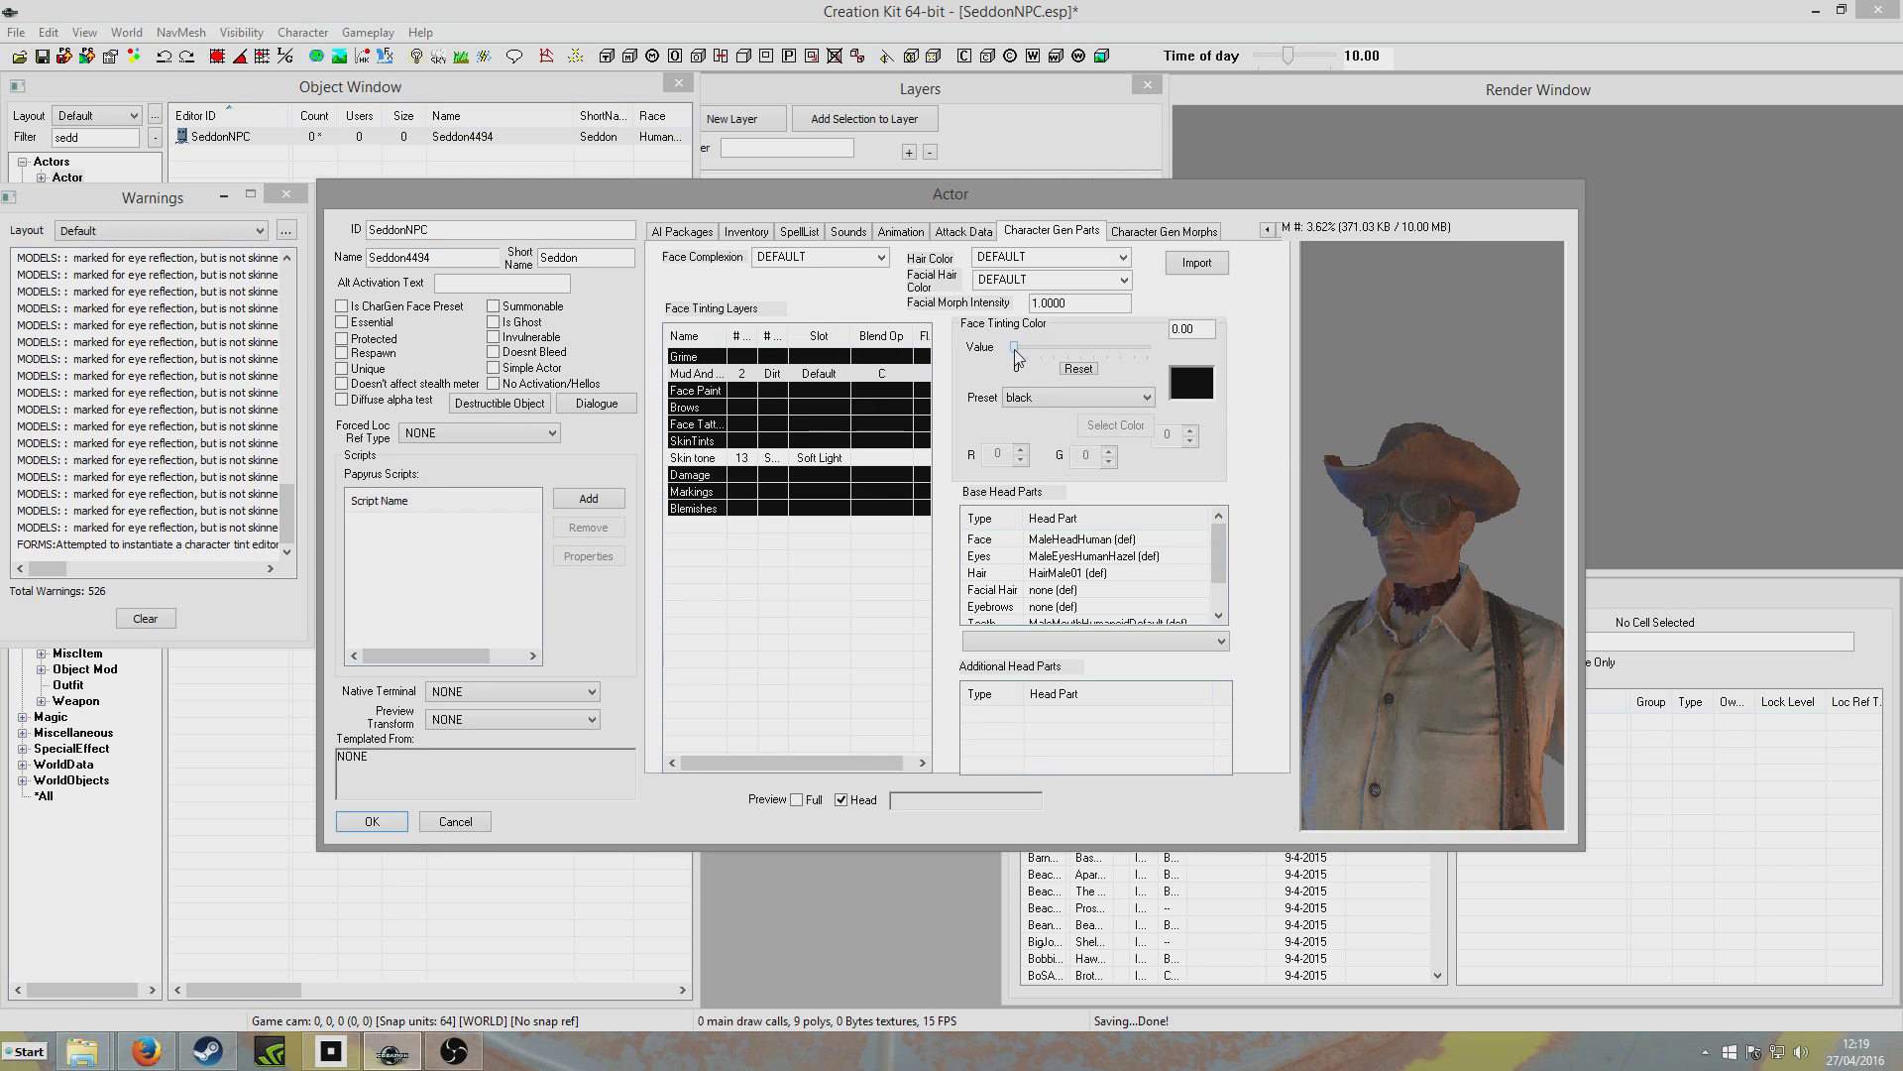
drag(1019, 359, 1133, 358)
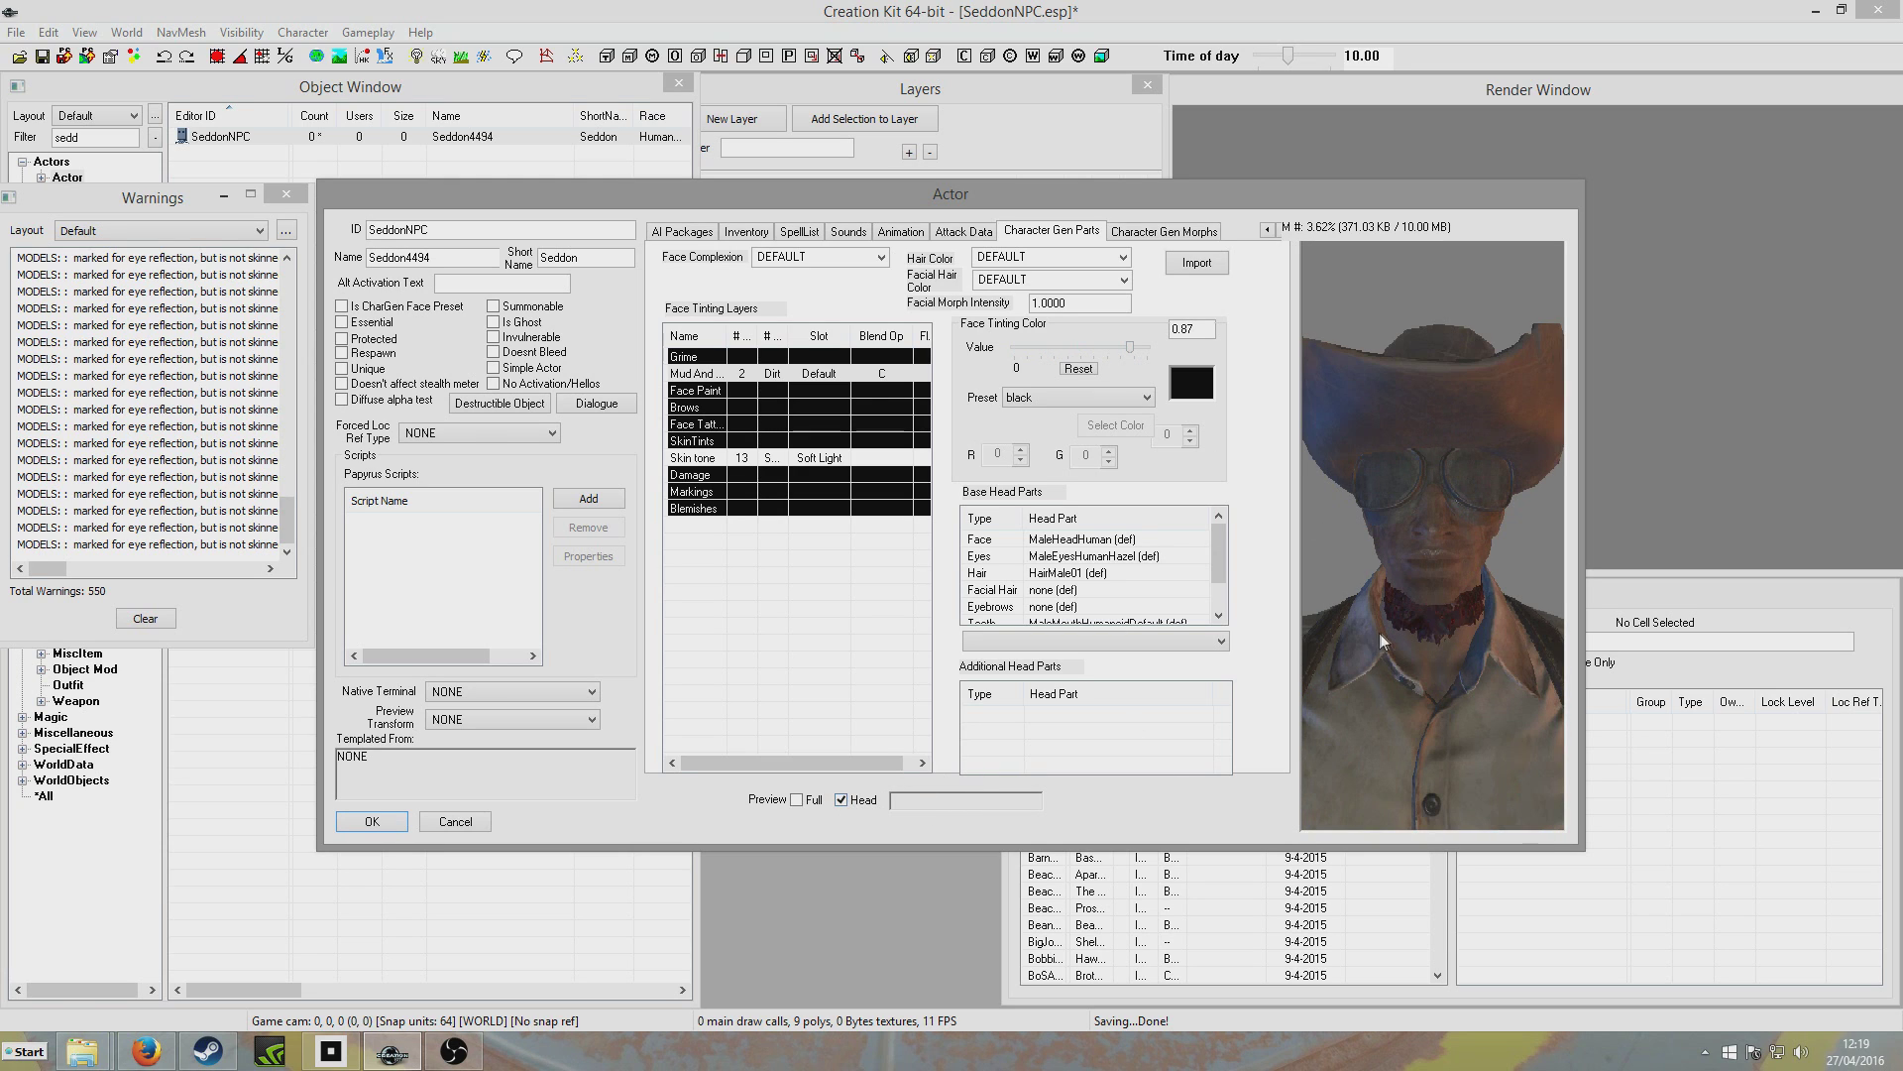
mouse_move(1378, 632)
mouse_down()
mouse_move(1444, 628)
mouse_move(1342, 634)
mouse_move(1499, 640)
mouse_move(1365, 625)
mouse_move(1477, 635)
mouse_move(1433, 618)
mouse_up()
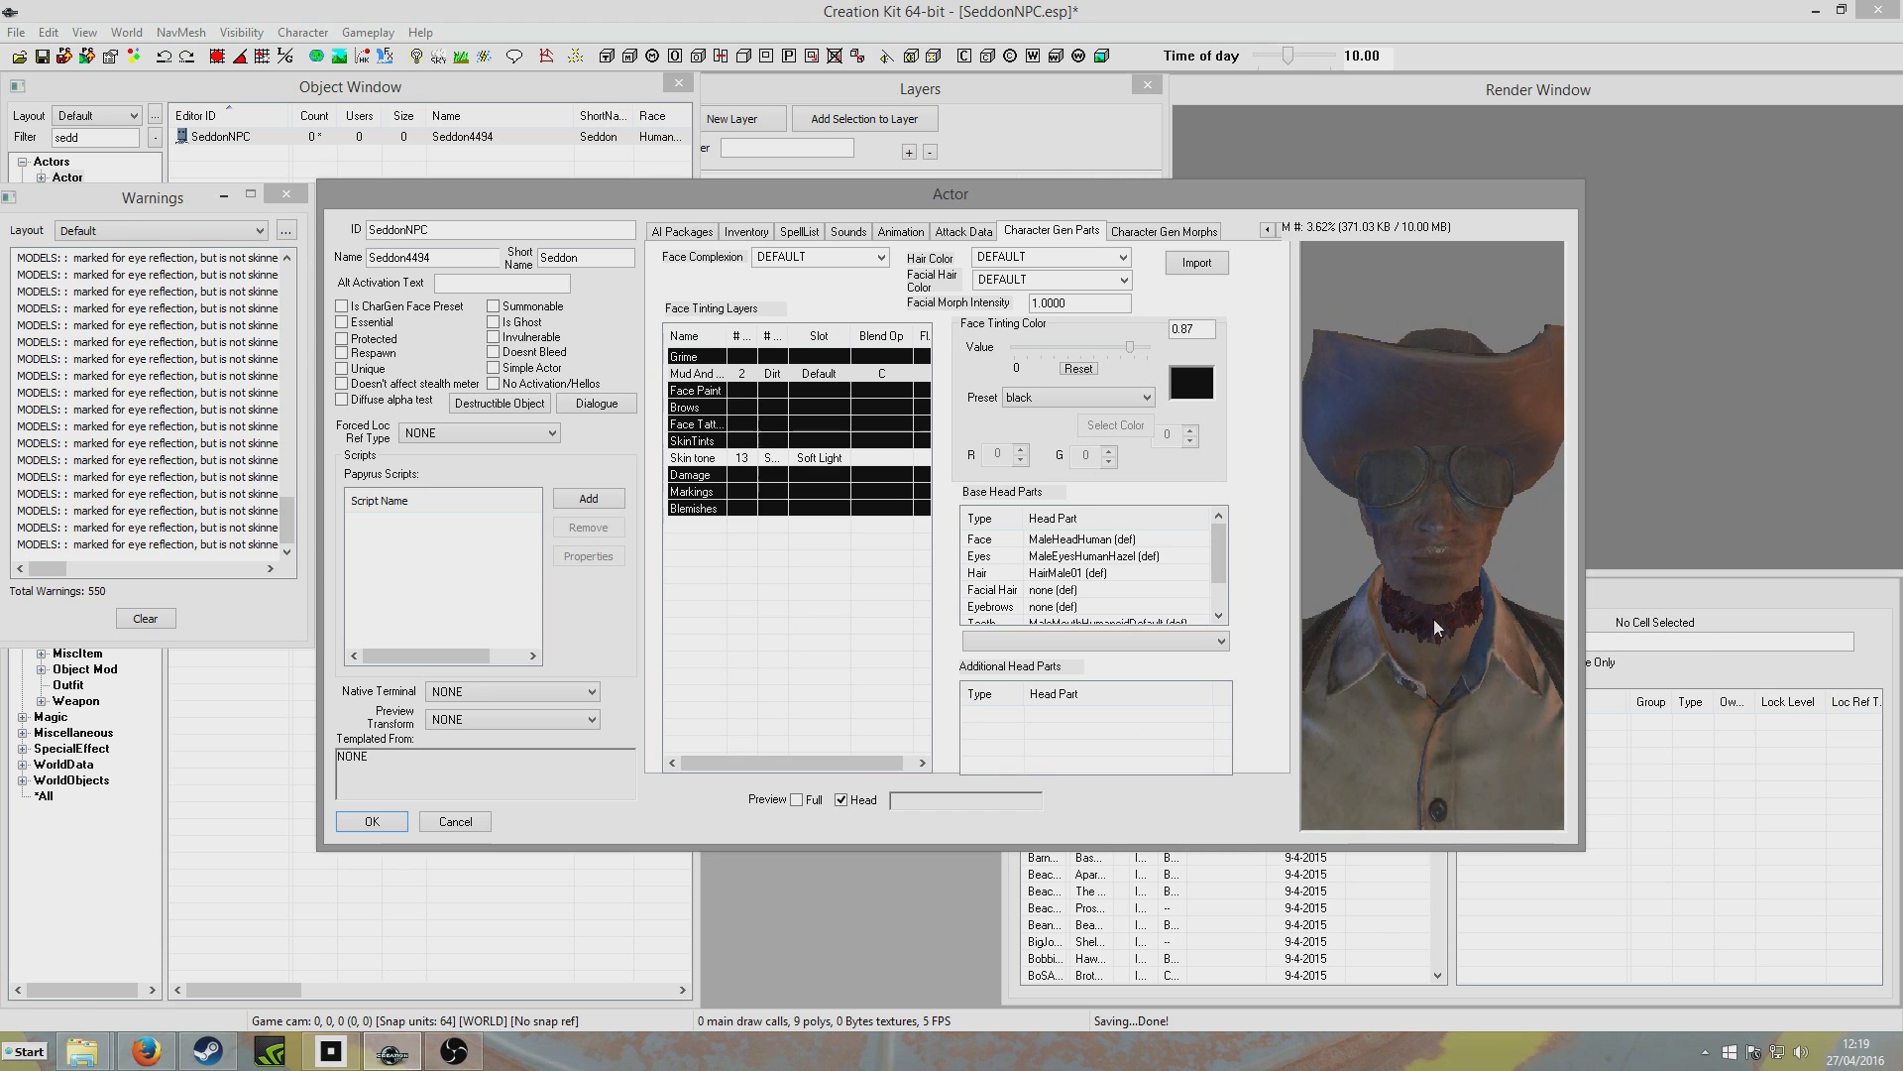
Add the Tribal layer to the Face Paint tinting
click(795, 389)
right_click(815, 394)
click(837, 407)
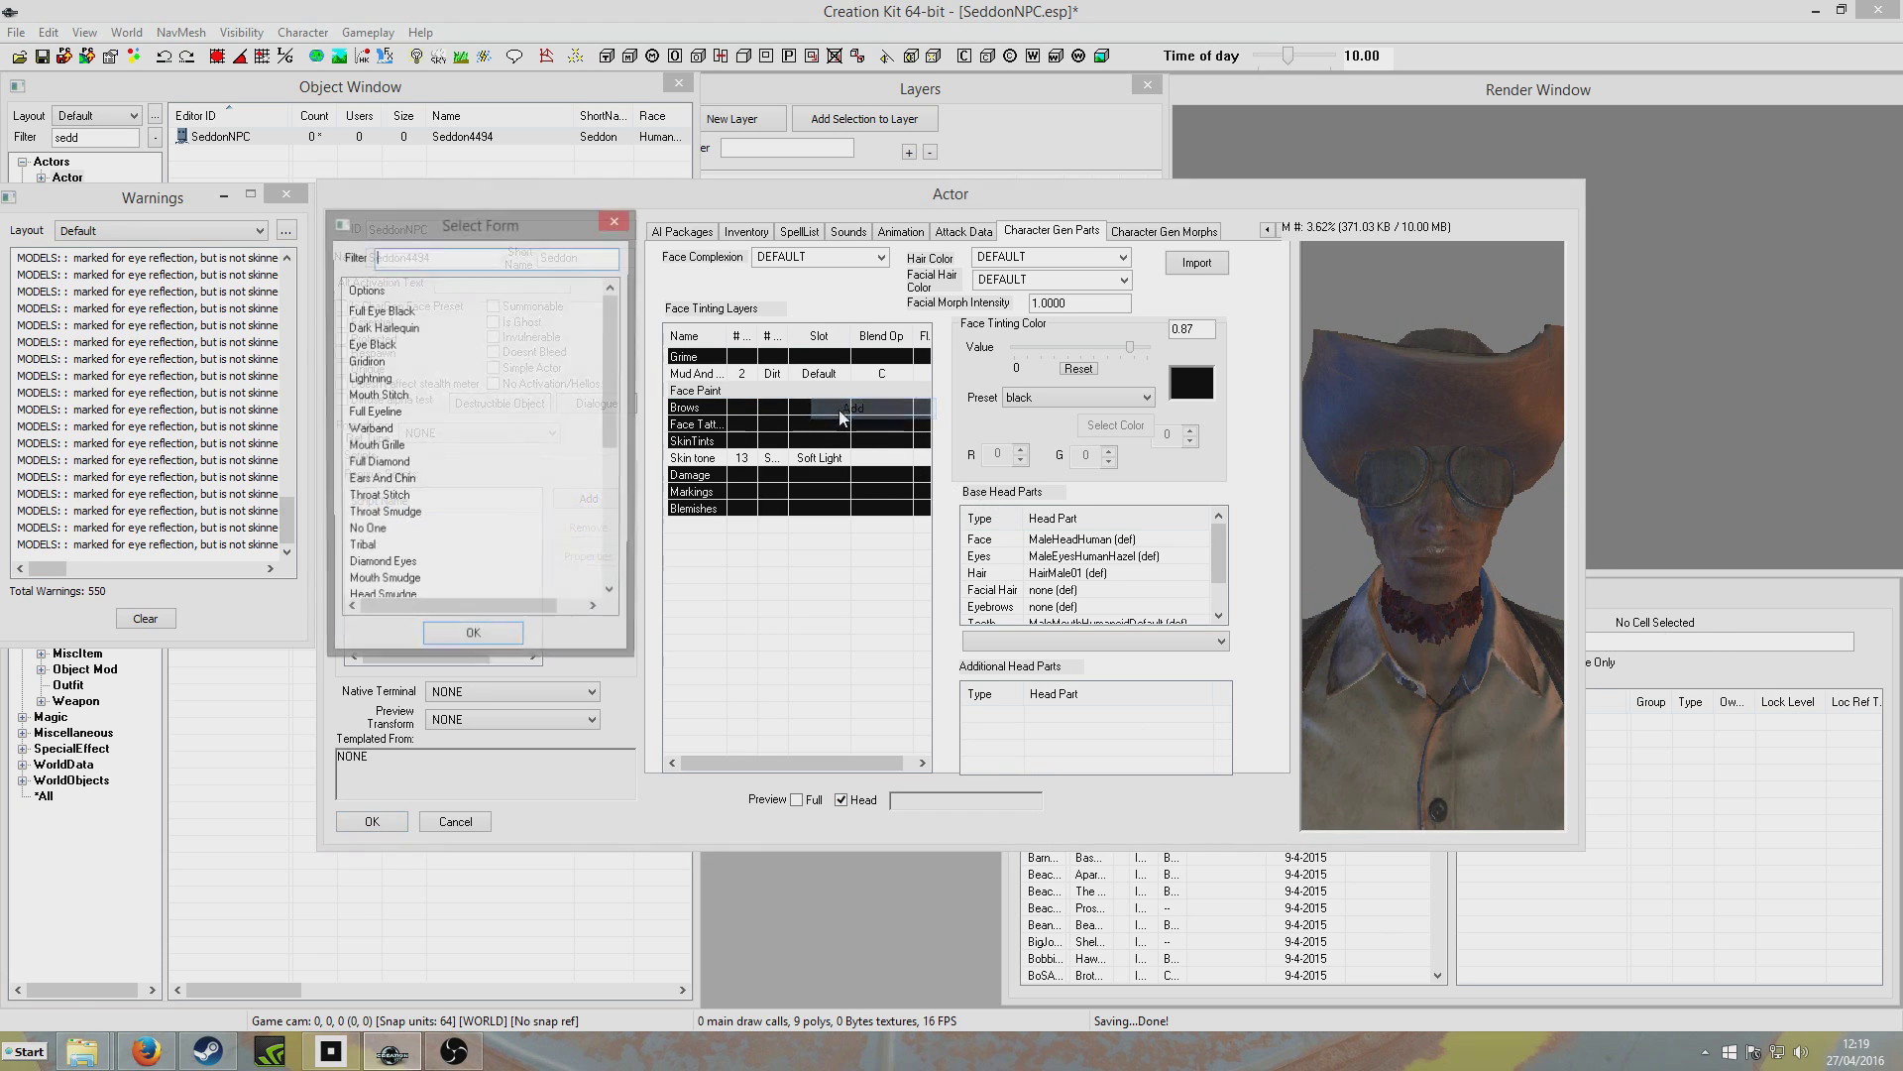
click(359, 548)
double_click(358, 551)
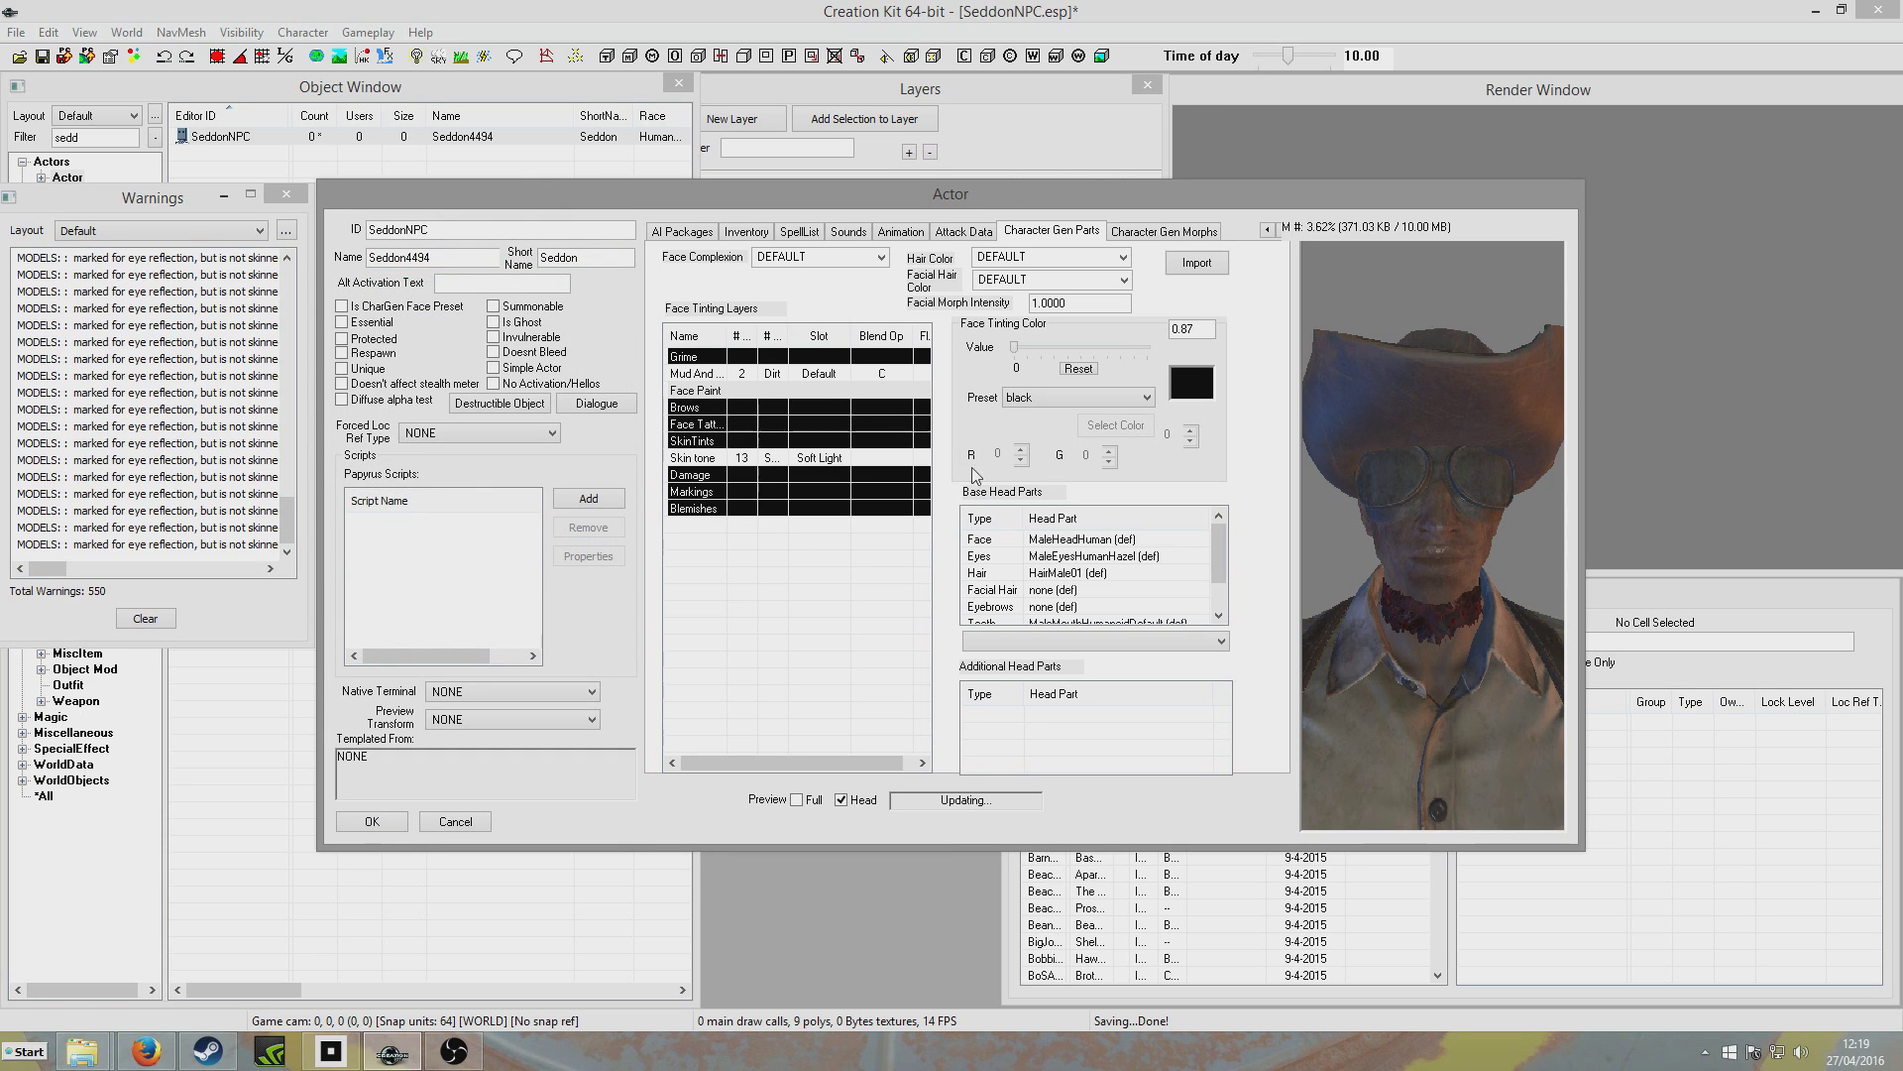
Set the Tribal face paint's tint value to 1.00 and the Skin tone layer's value to 0.66
drag(1022, 359, 1151, 355)
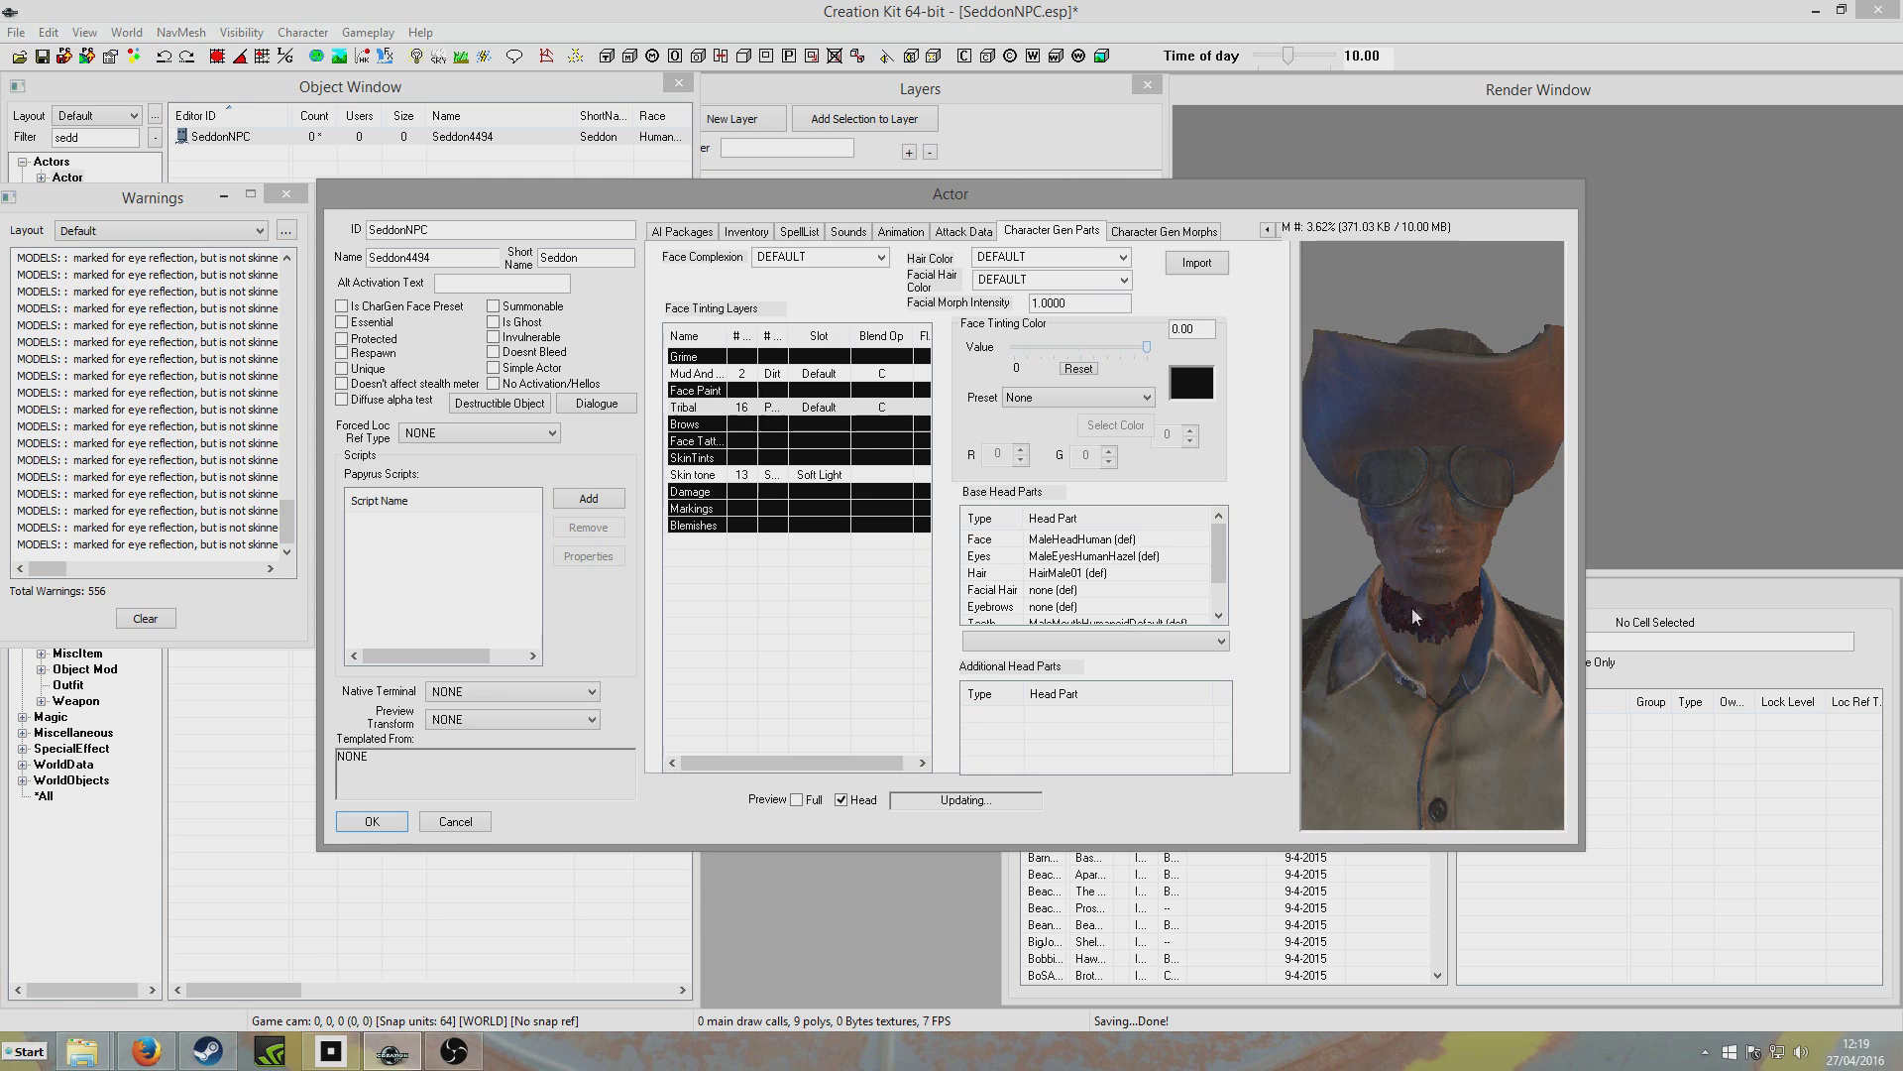
click(793, 459)
right_click(793, 459)
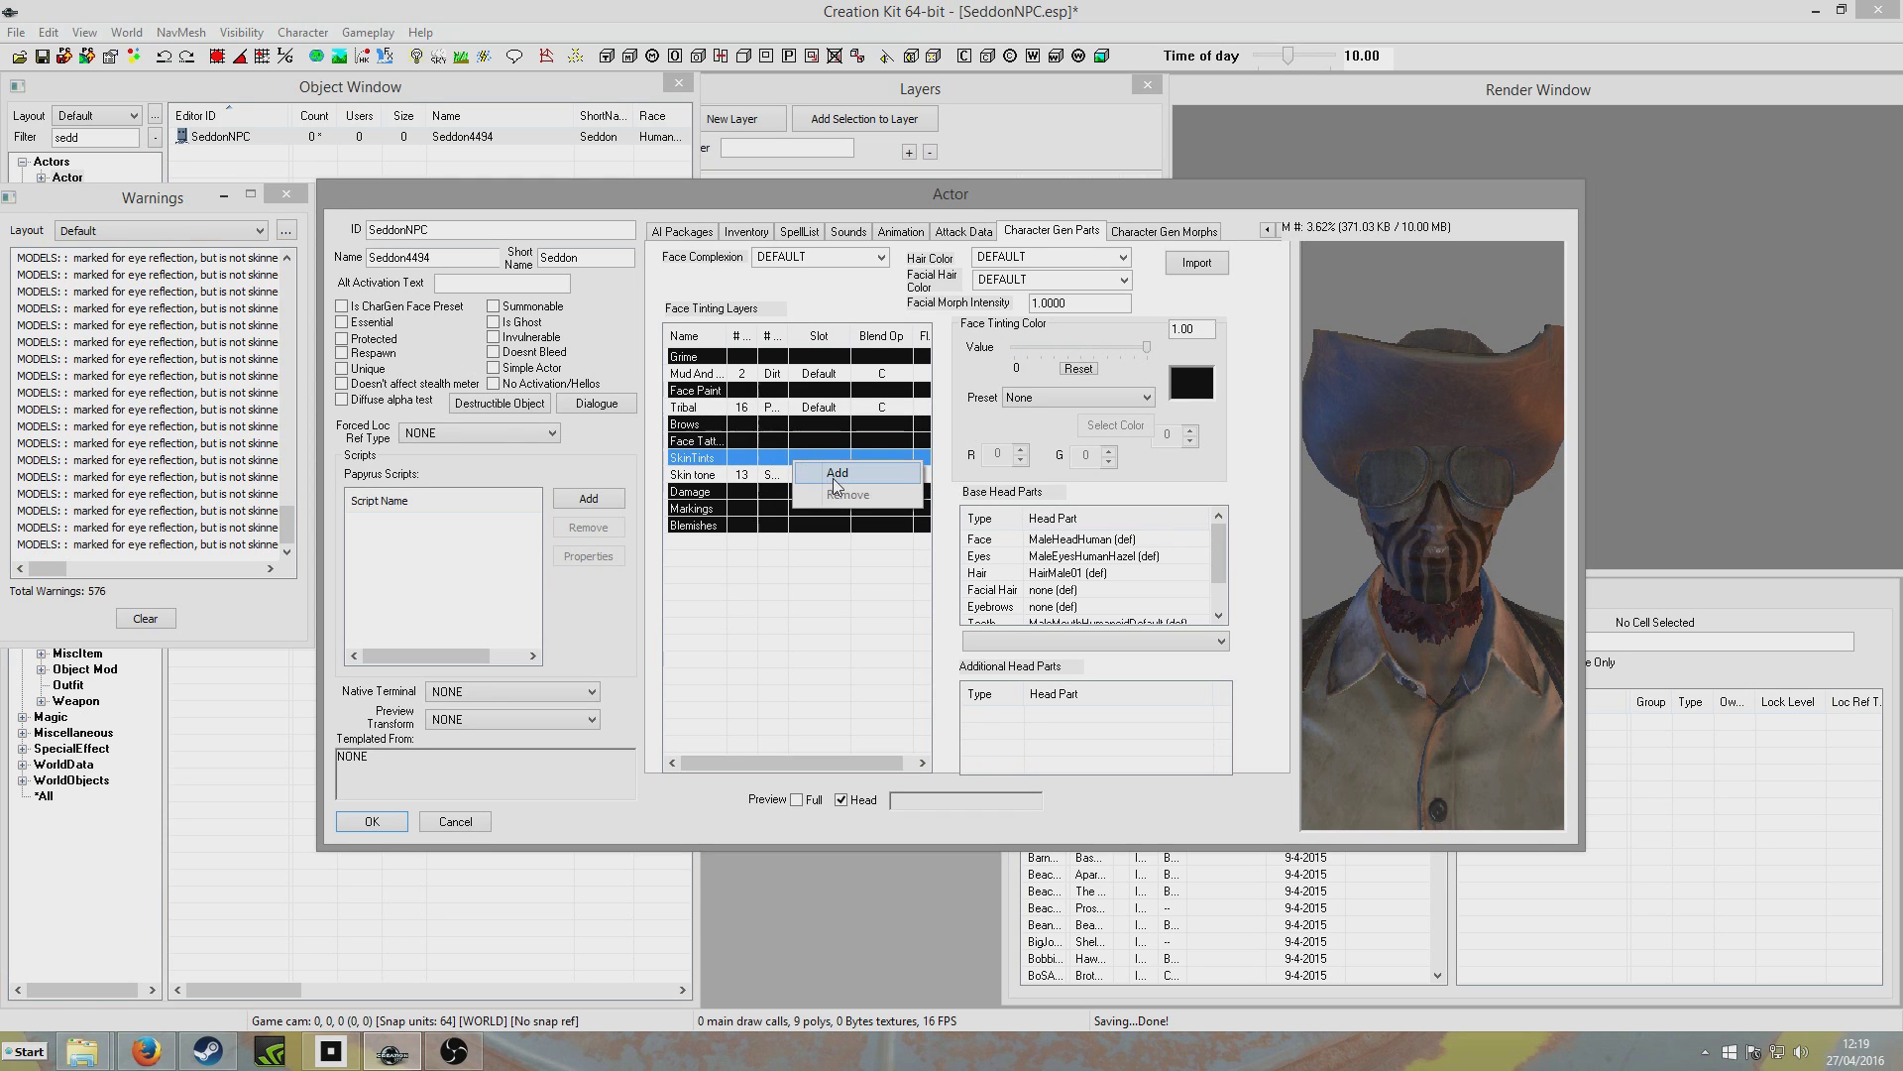
click(833, 478)
double_click(385, 313)
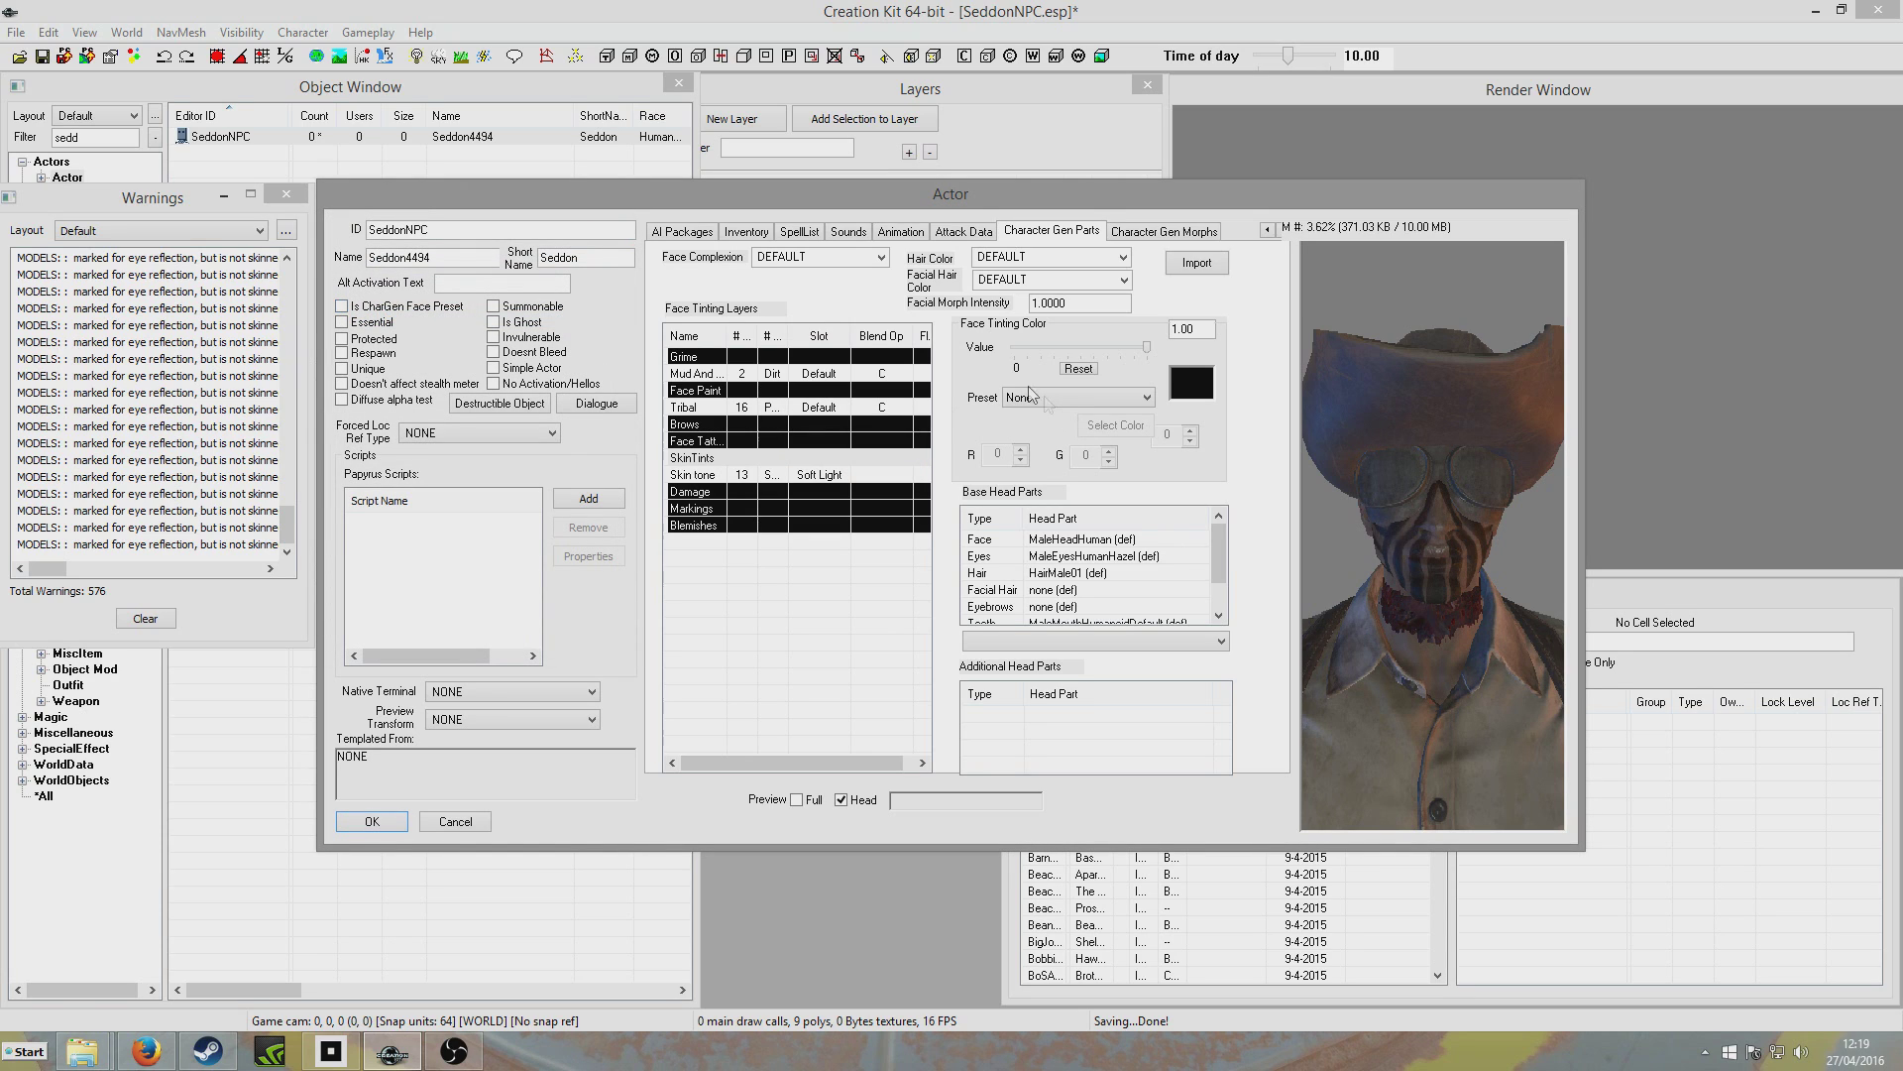
click(778, 477)
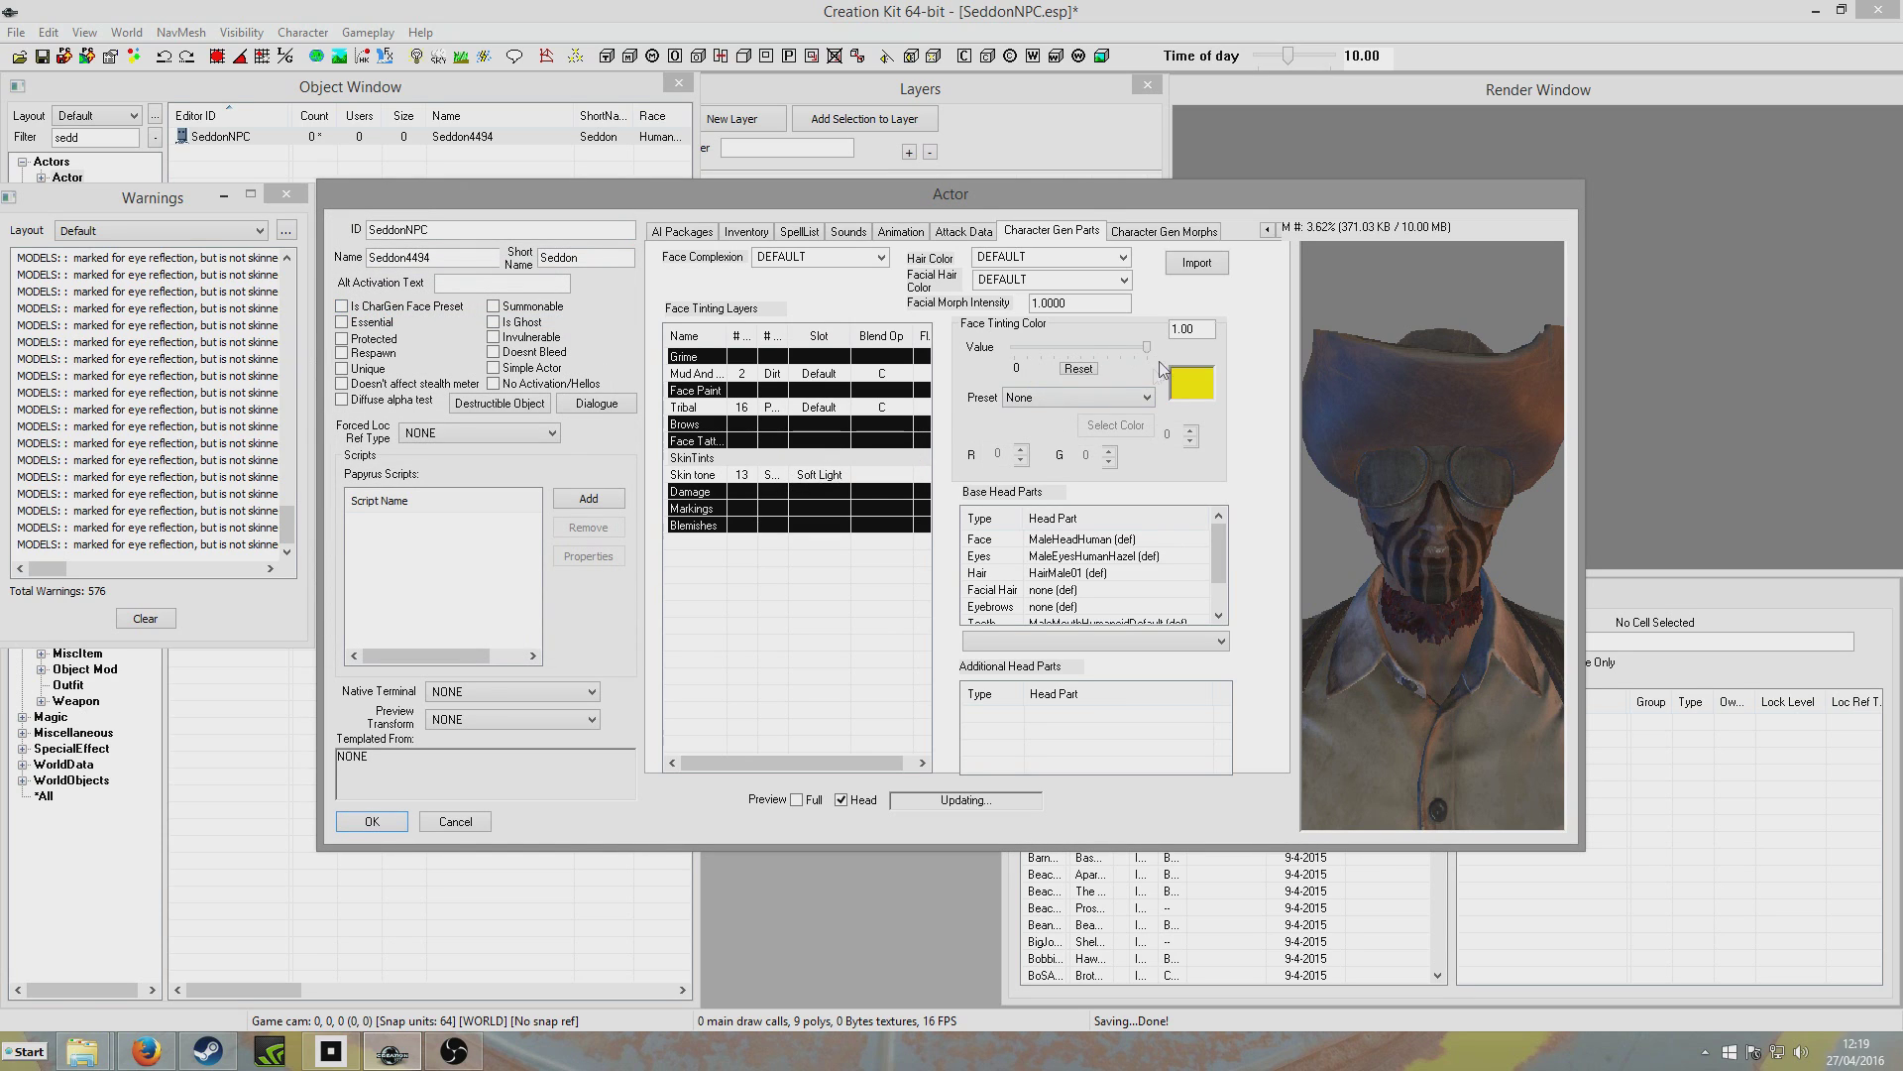
drag(1146, 347, 1103, 348)
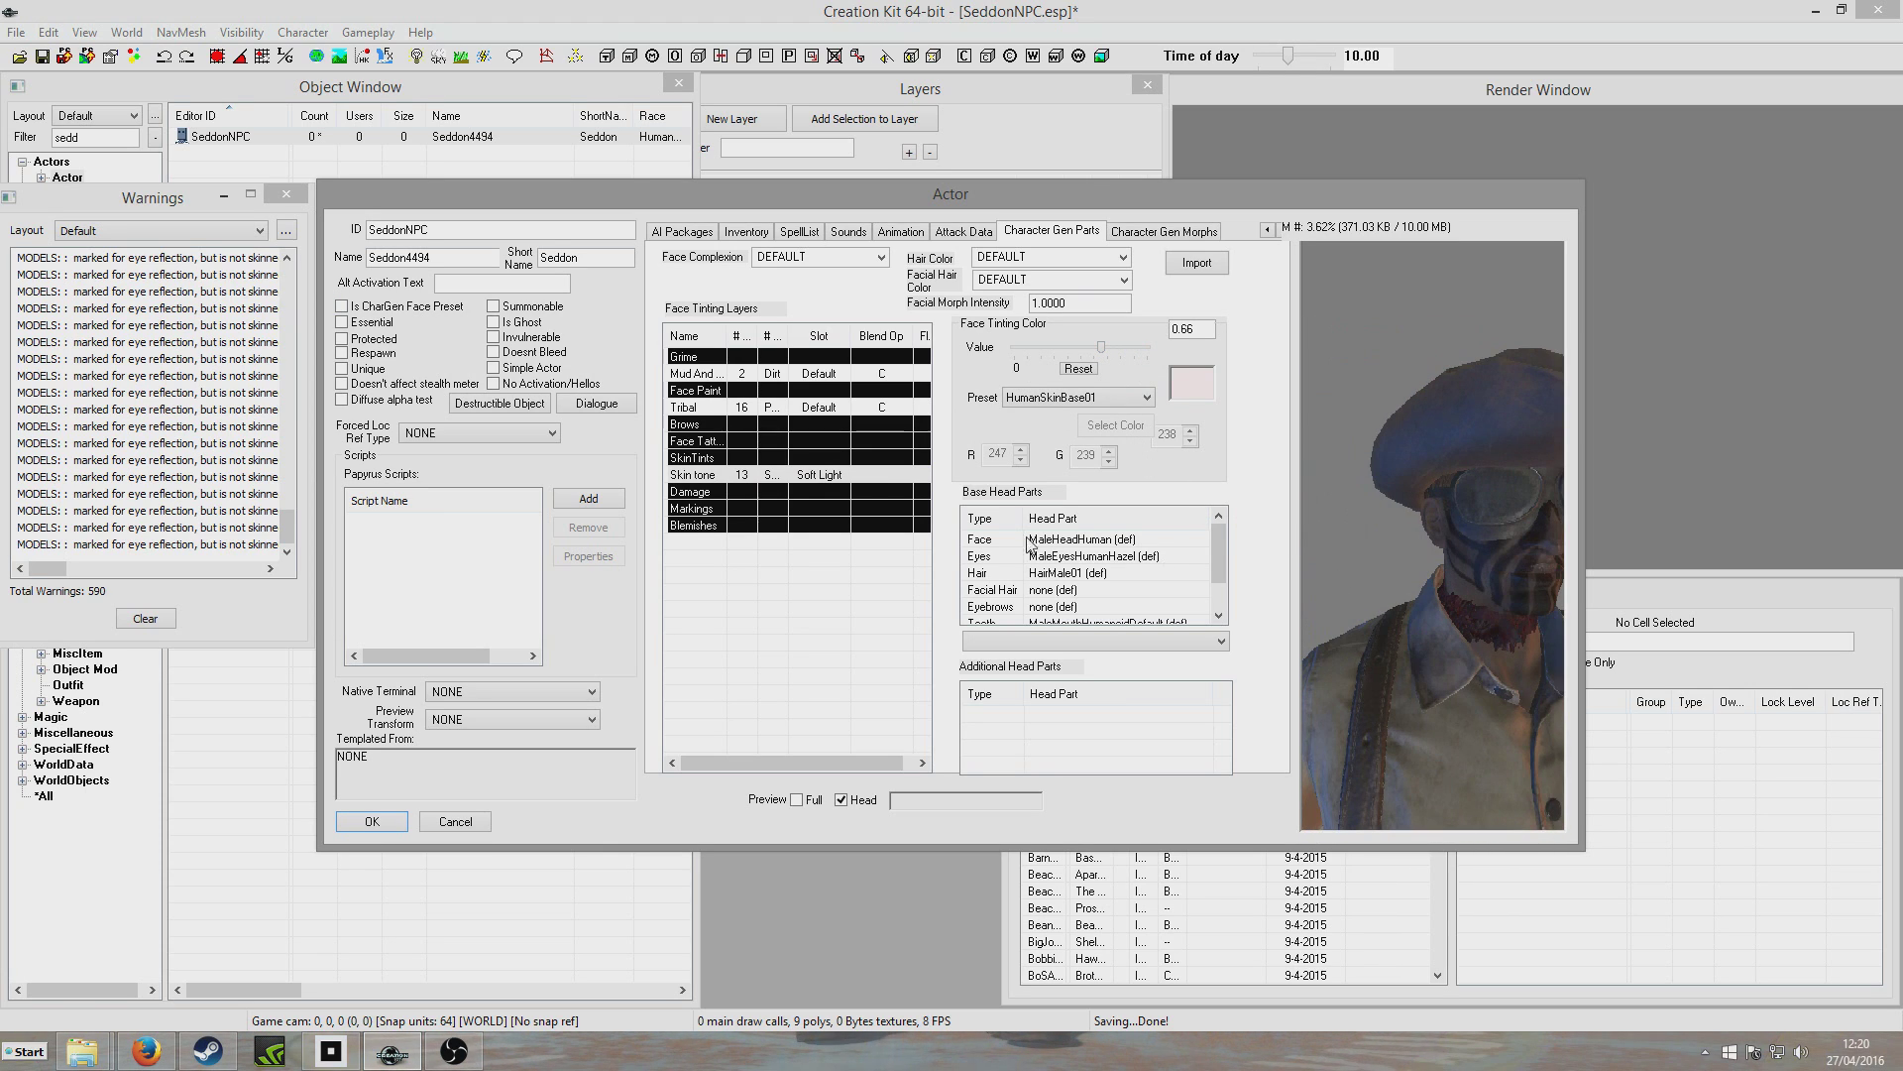
Add the Scar - Nose Arch layer to the Damage face tinting, set its value to 0.54, and inspect the face
click(811, 491)
right_click(811, 491)
click(892, 501)
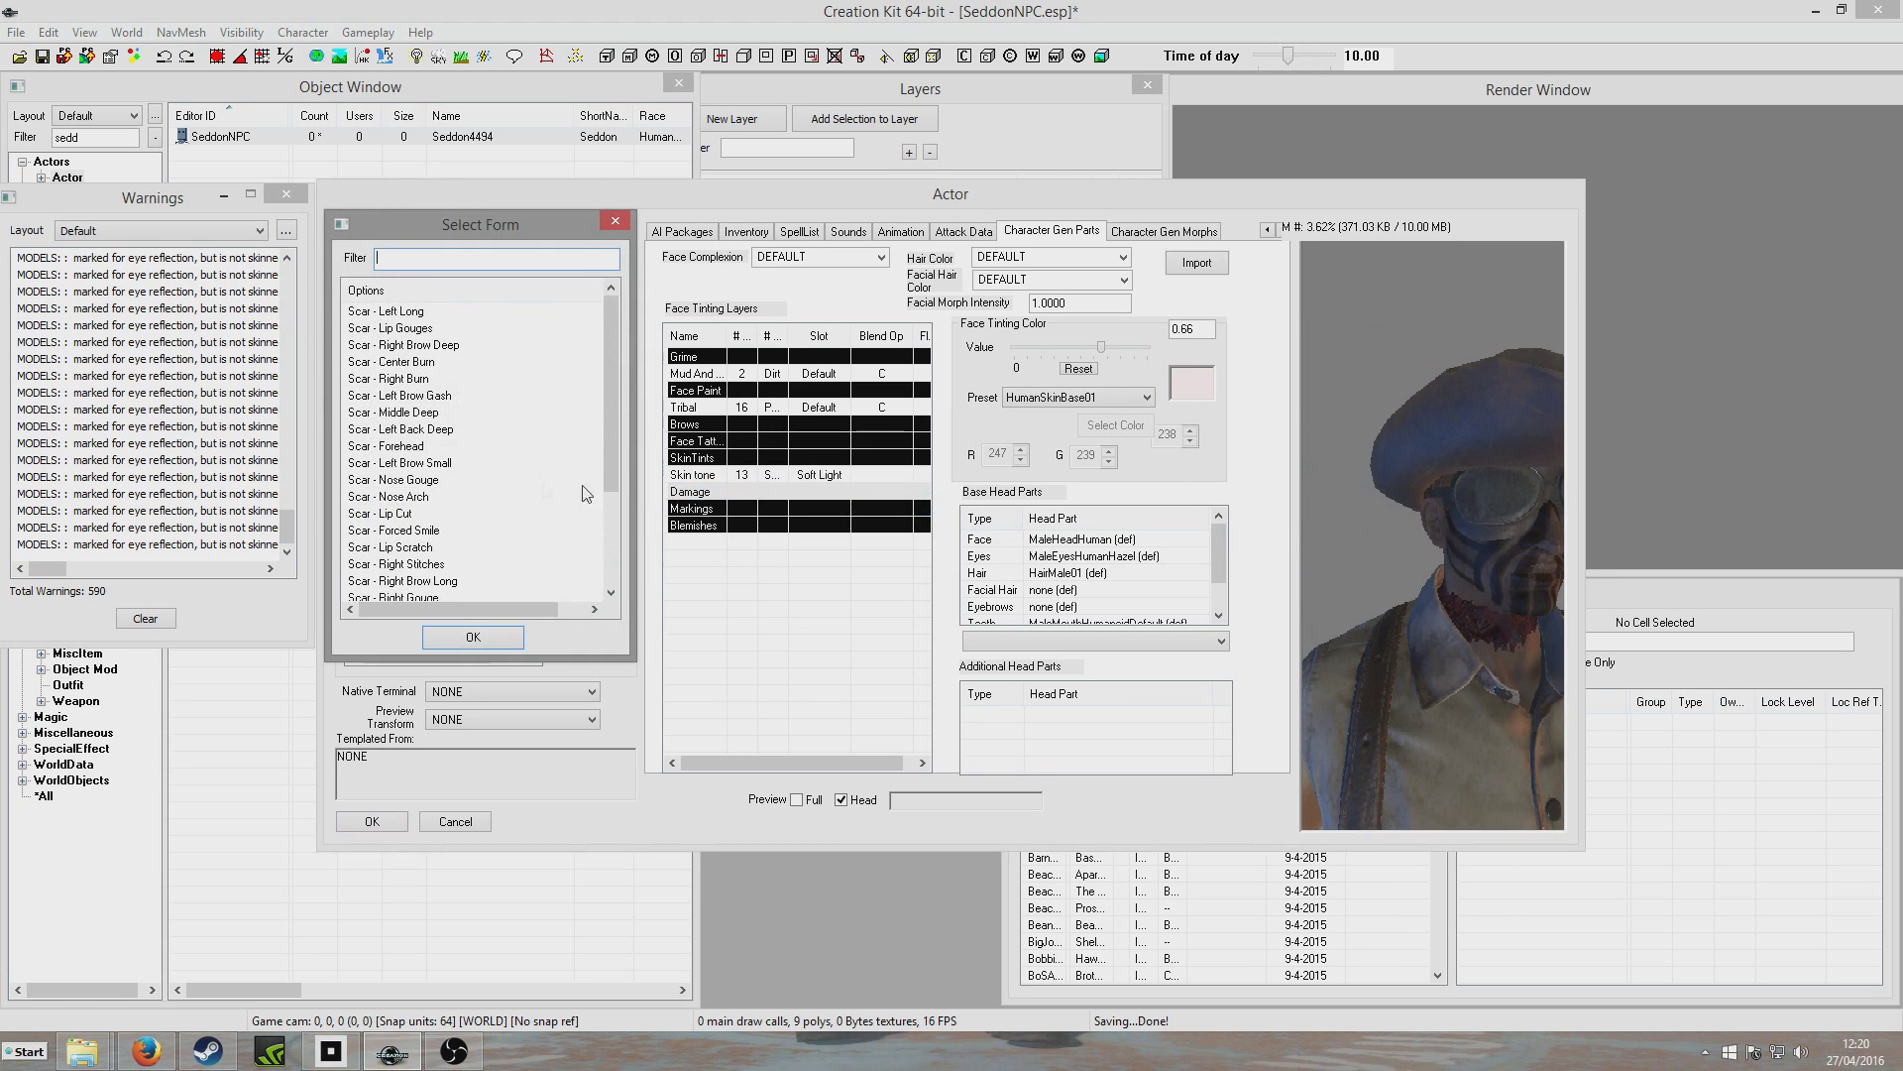
double_click(421, 497)
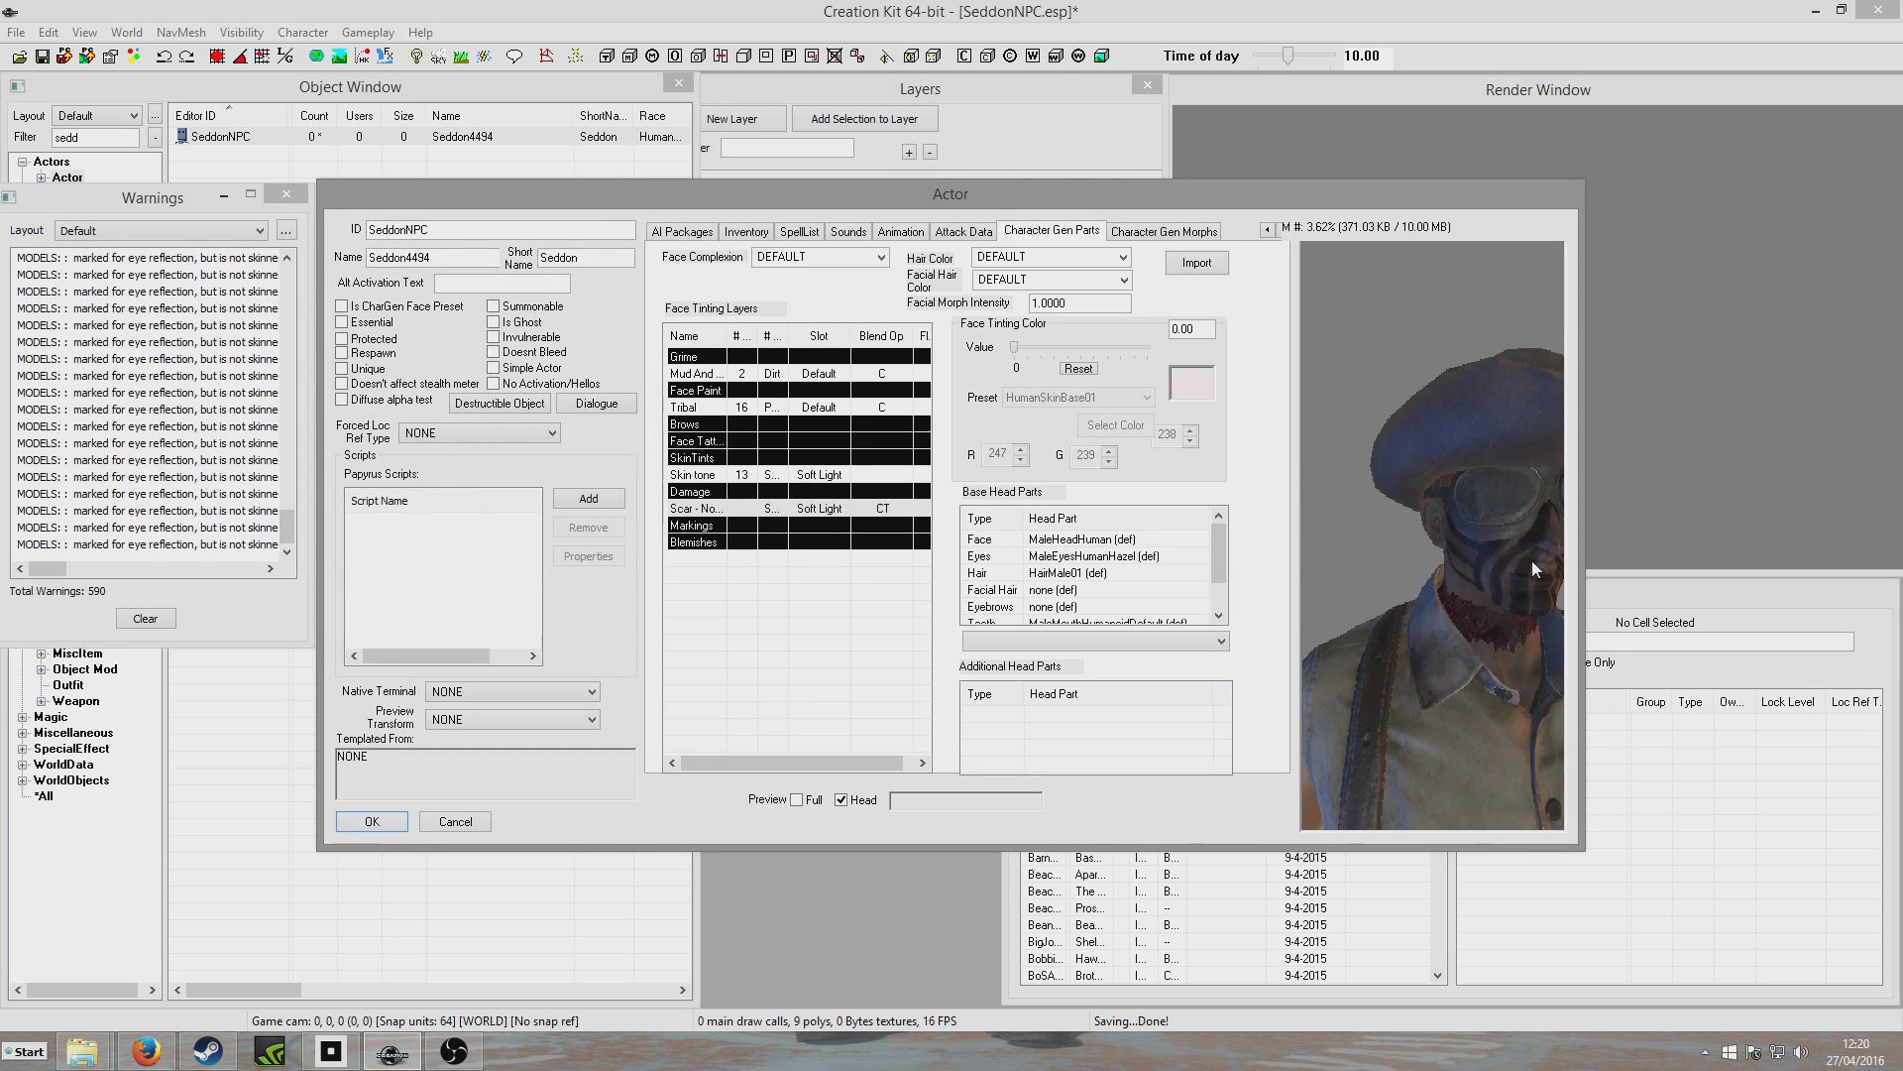
drag(1014, 349, 1087, 354)
scroll(1509, 611, up, 4)
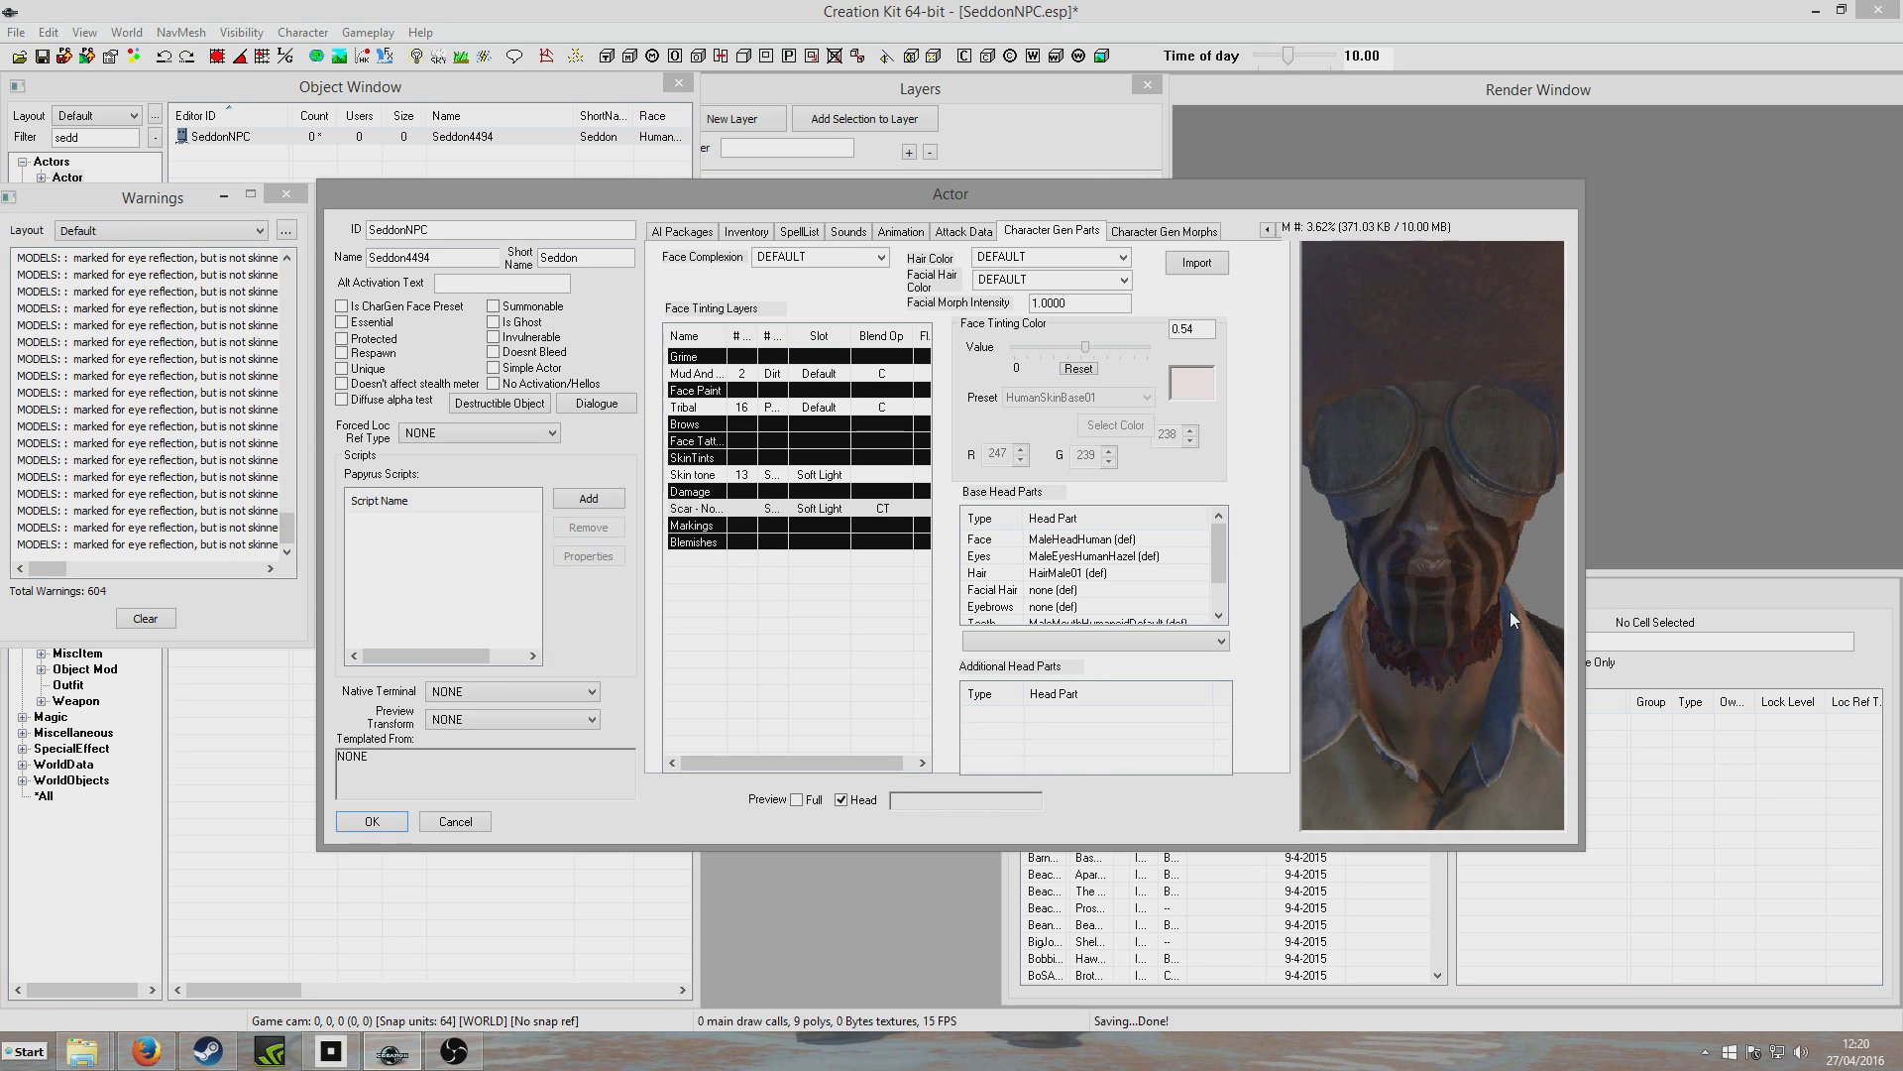
mouse_move(1509, 611)
mouse_down()
mouse_move(1455, 639)
mouse_move(1497, 622)
mouse_up()
scroll(1513, 617, down, 4)
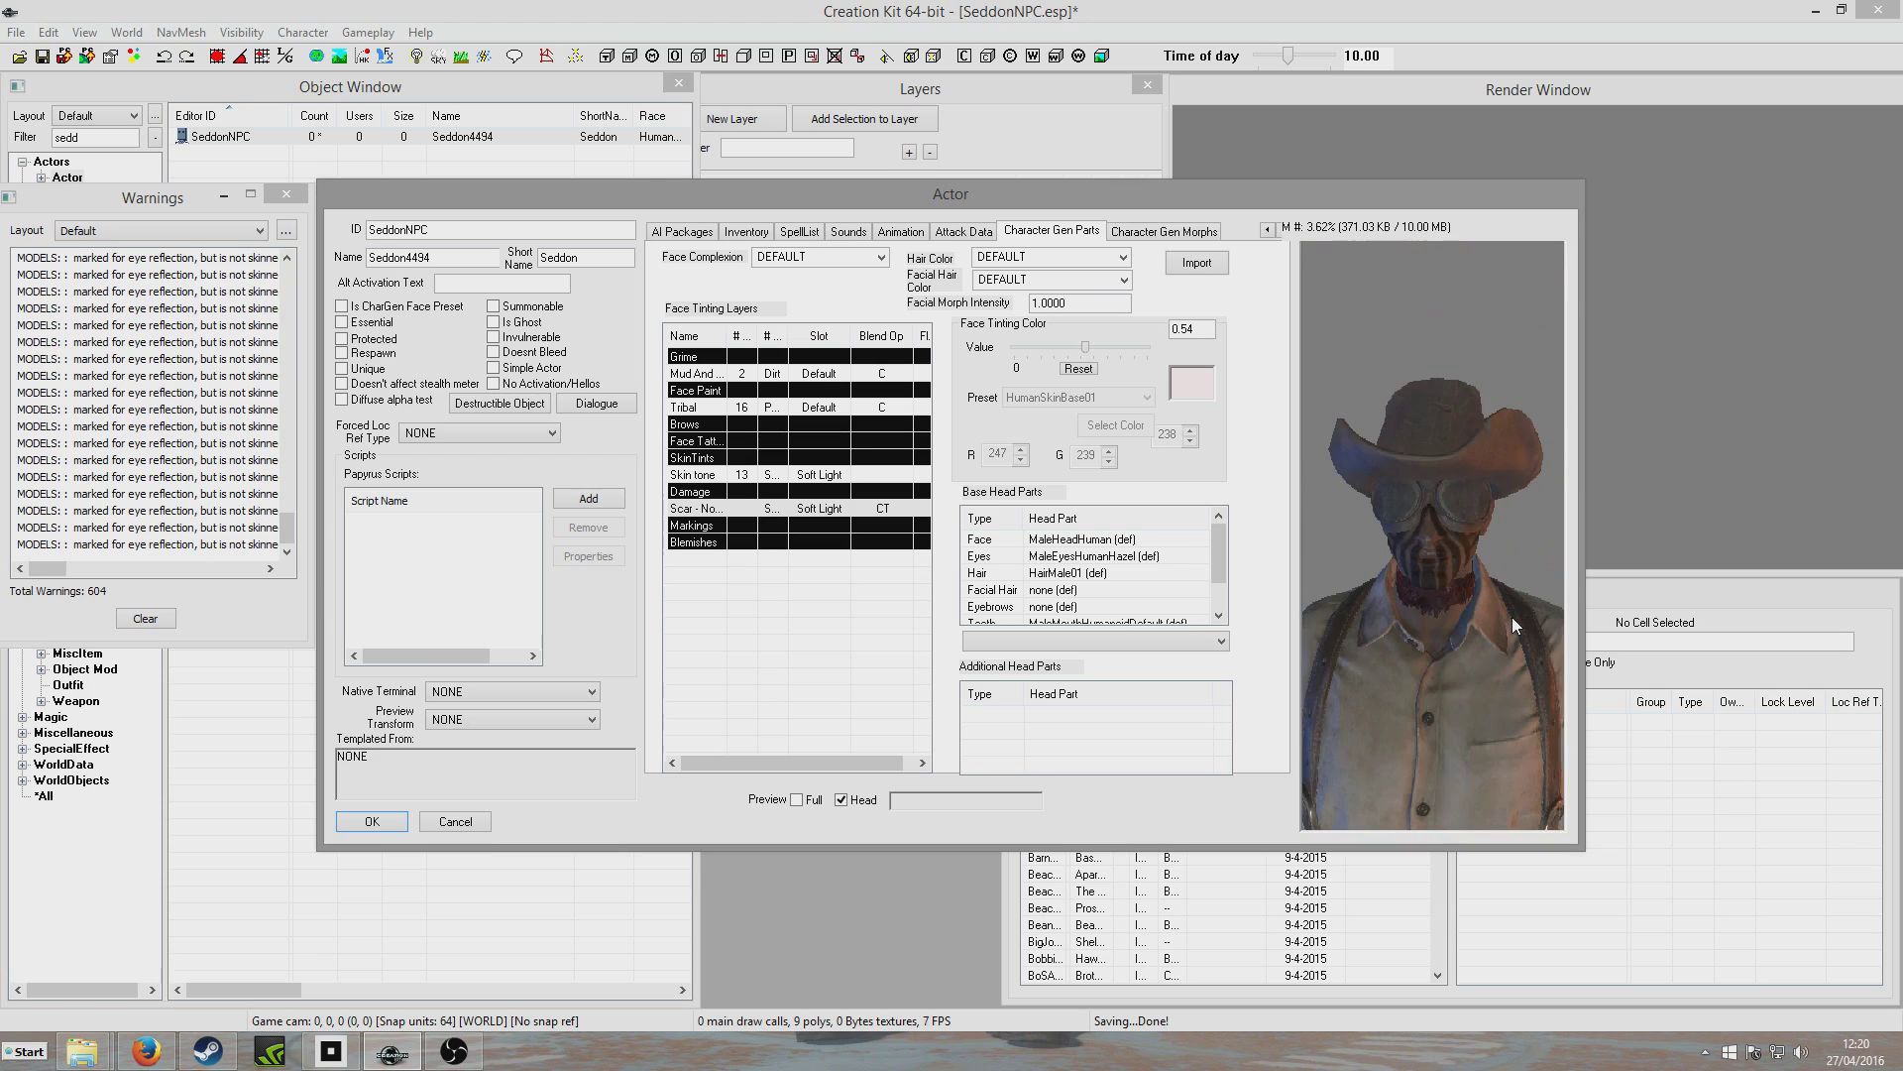
Add the Cheek Blemishes 1 layer to the Blemishes face tinting, set its value to 0.66, and inspect the face
right_click(821, 552)
click(893, 560)
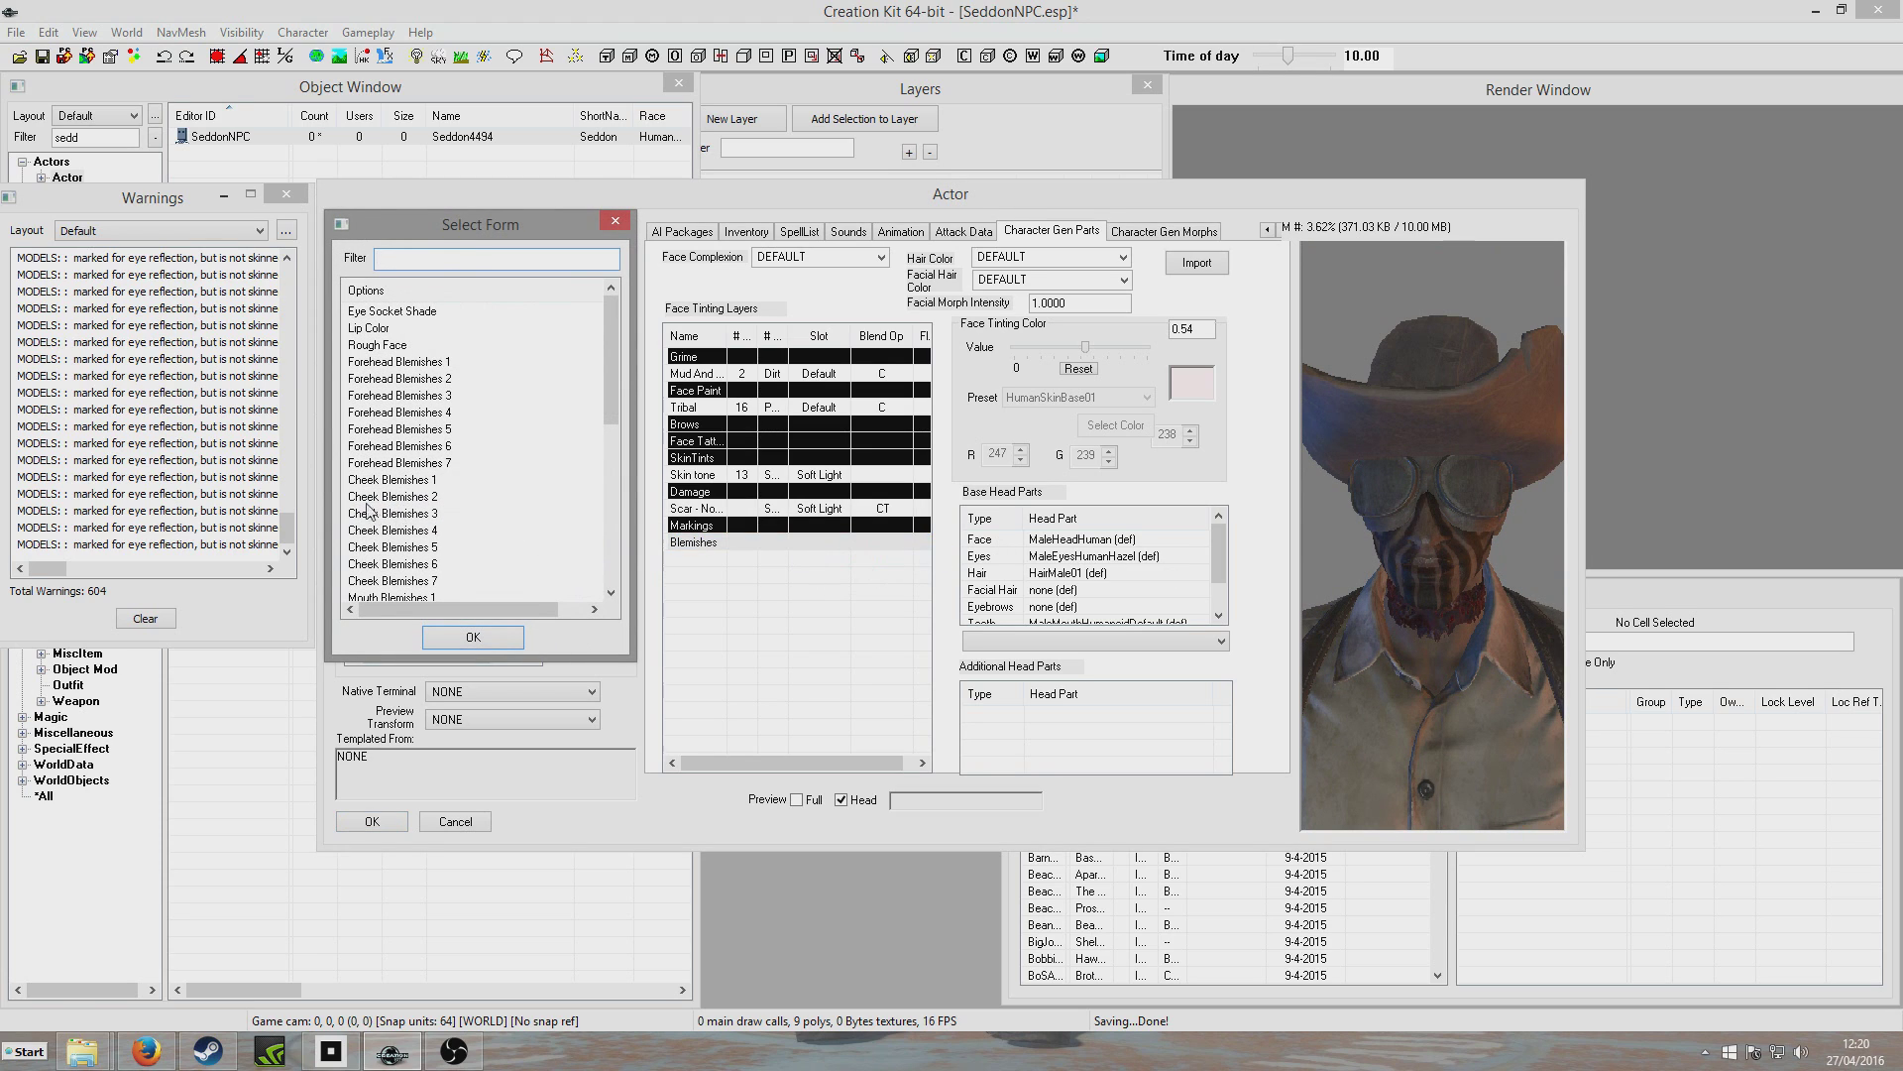
click(398, 481)
double_click(397, 481)
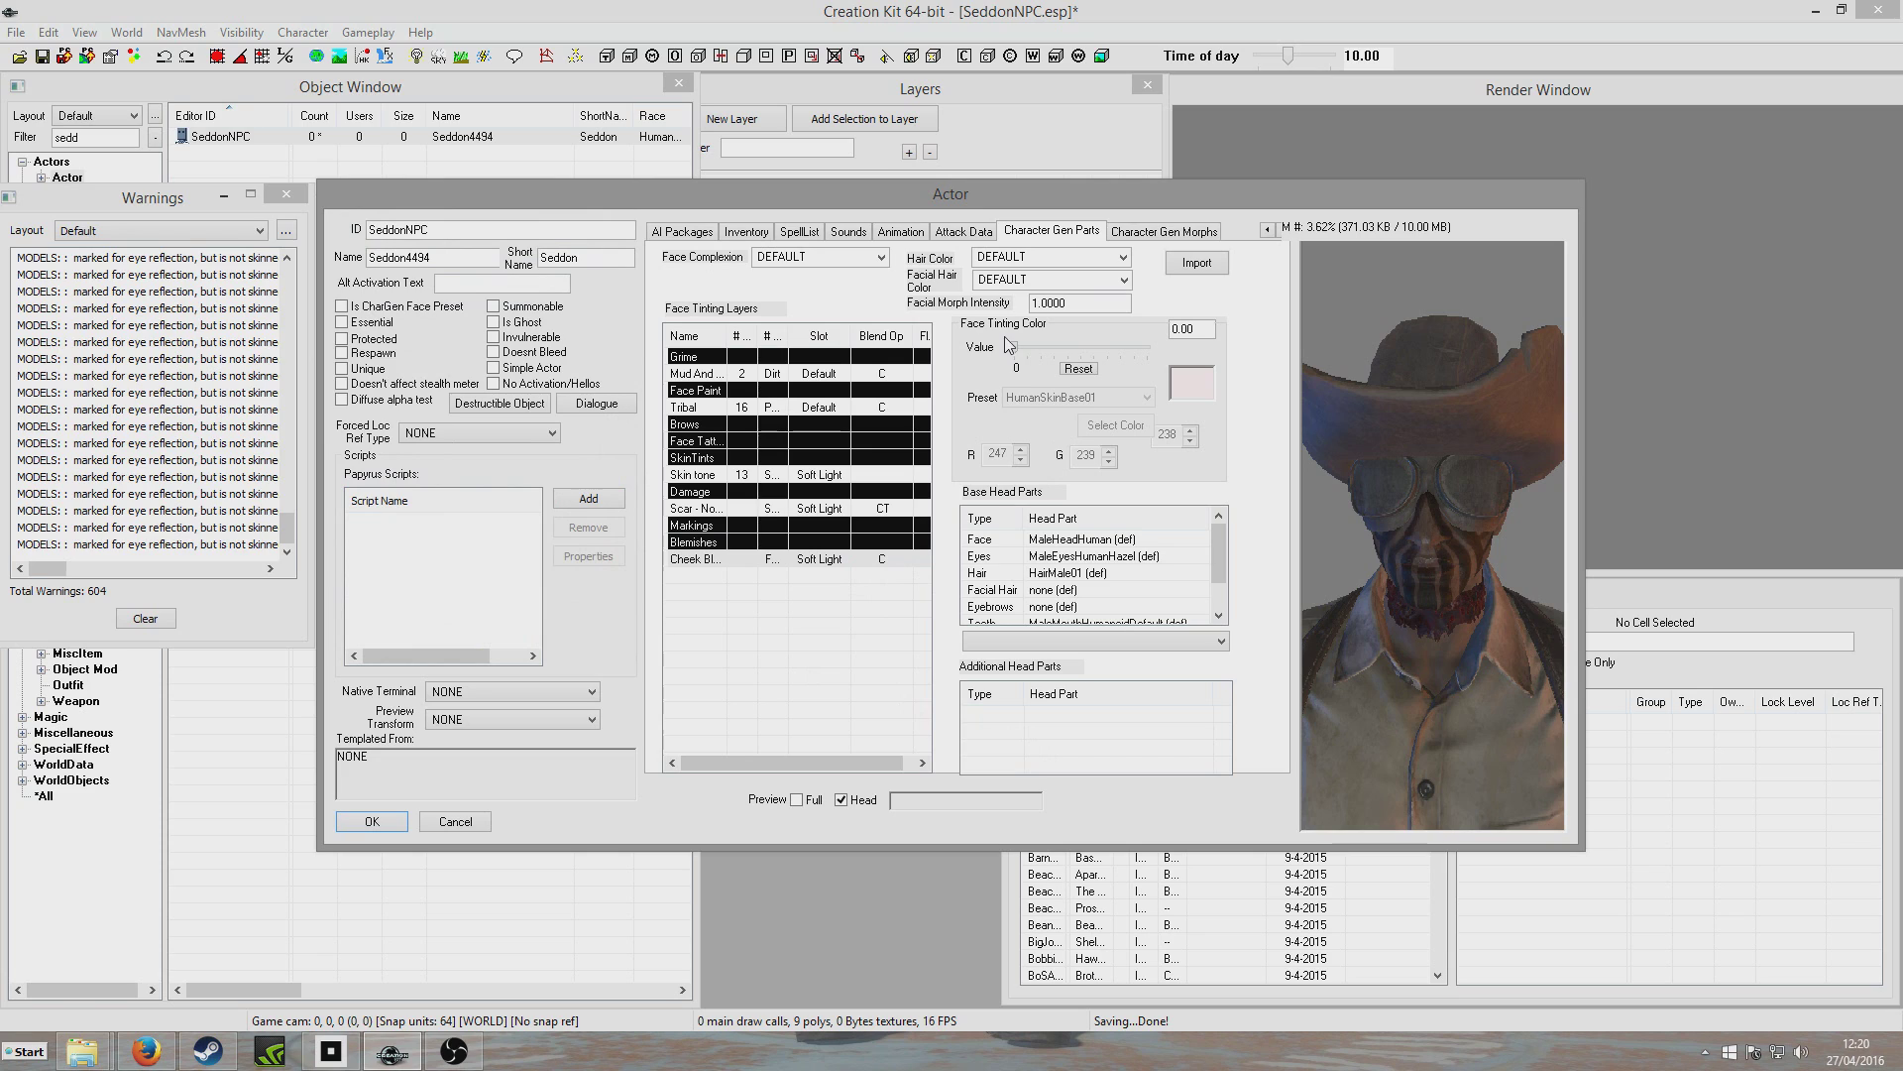
drag(1014, 347, 1101, 349)
scroll(1483, 616, up, 5)
drag(1481, 616, 1437, 609)
scroll(1448, 605, down, 5)
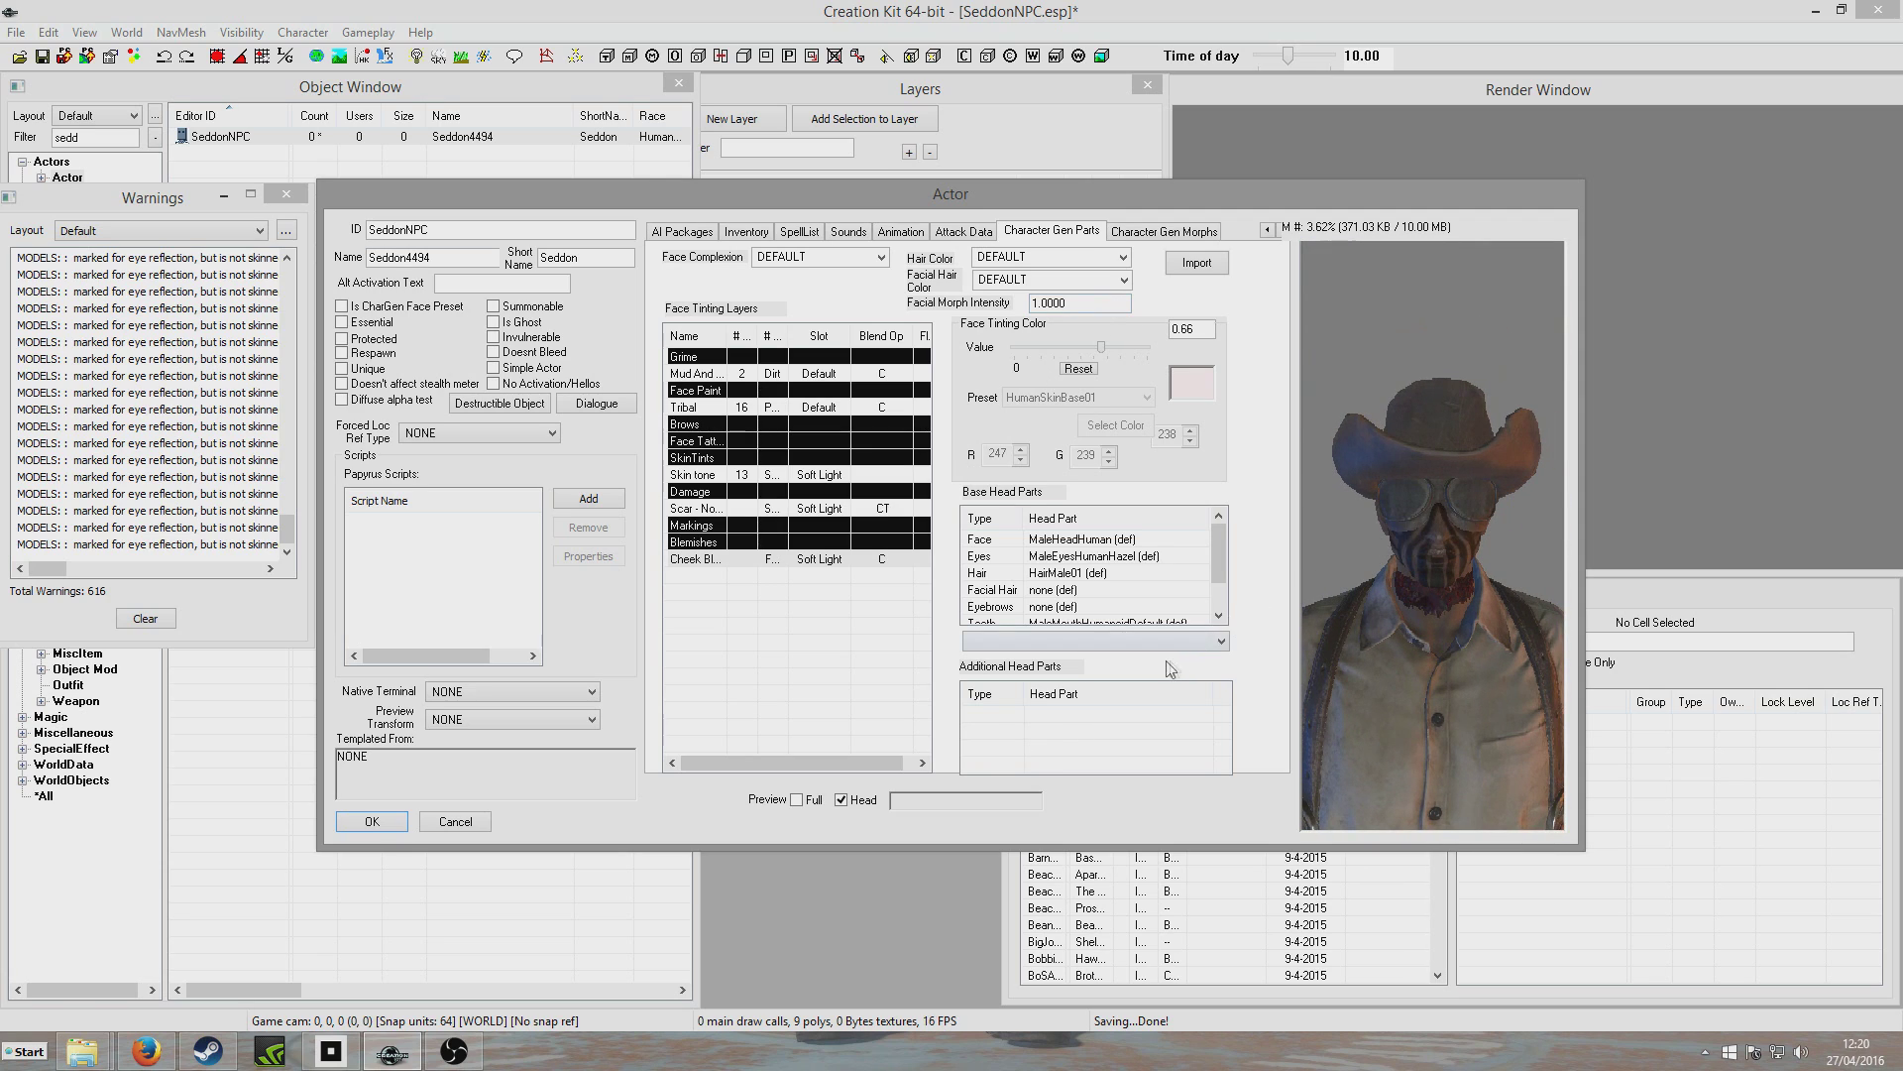
Set the base Hair head part to HairMale14 and check it from the side in the head preview
click(1094, 574)
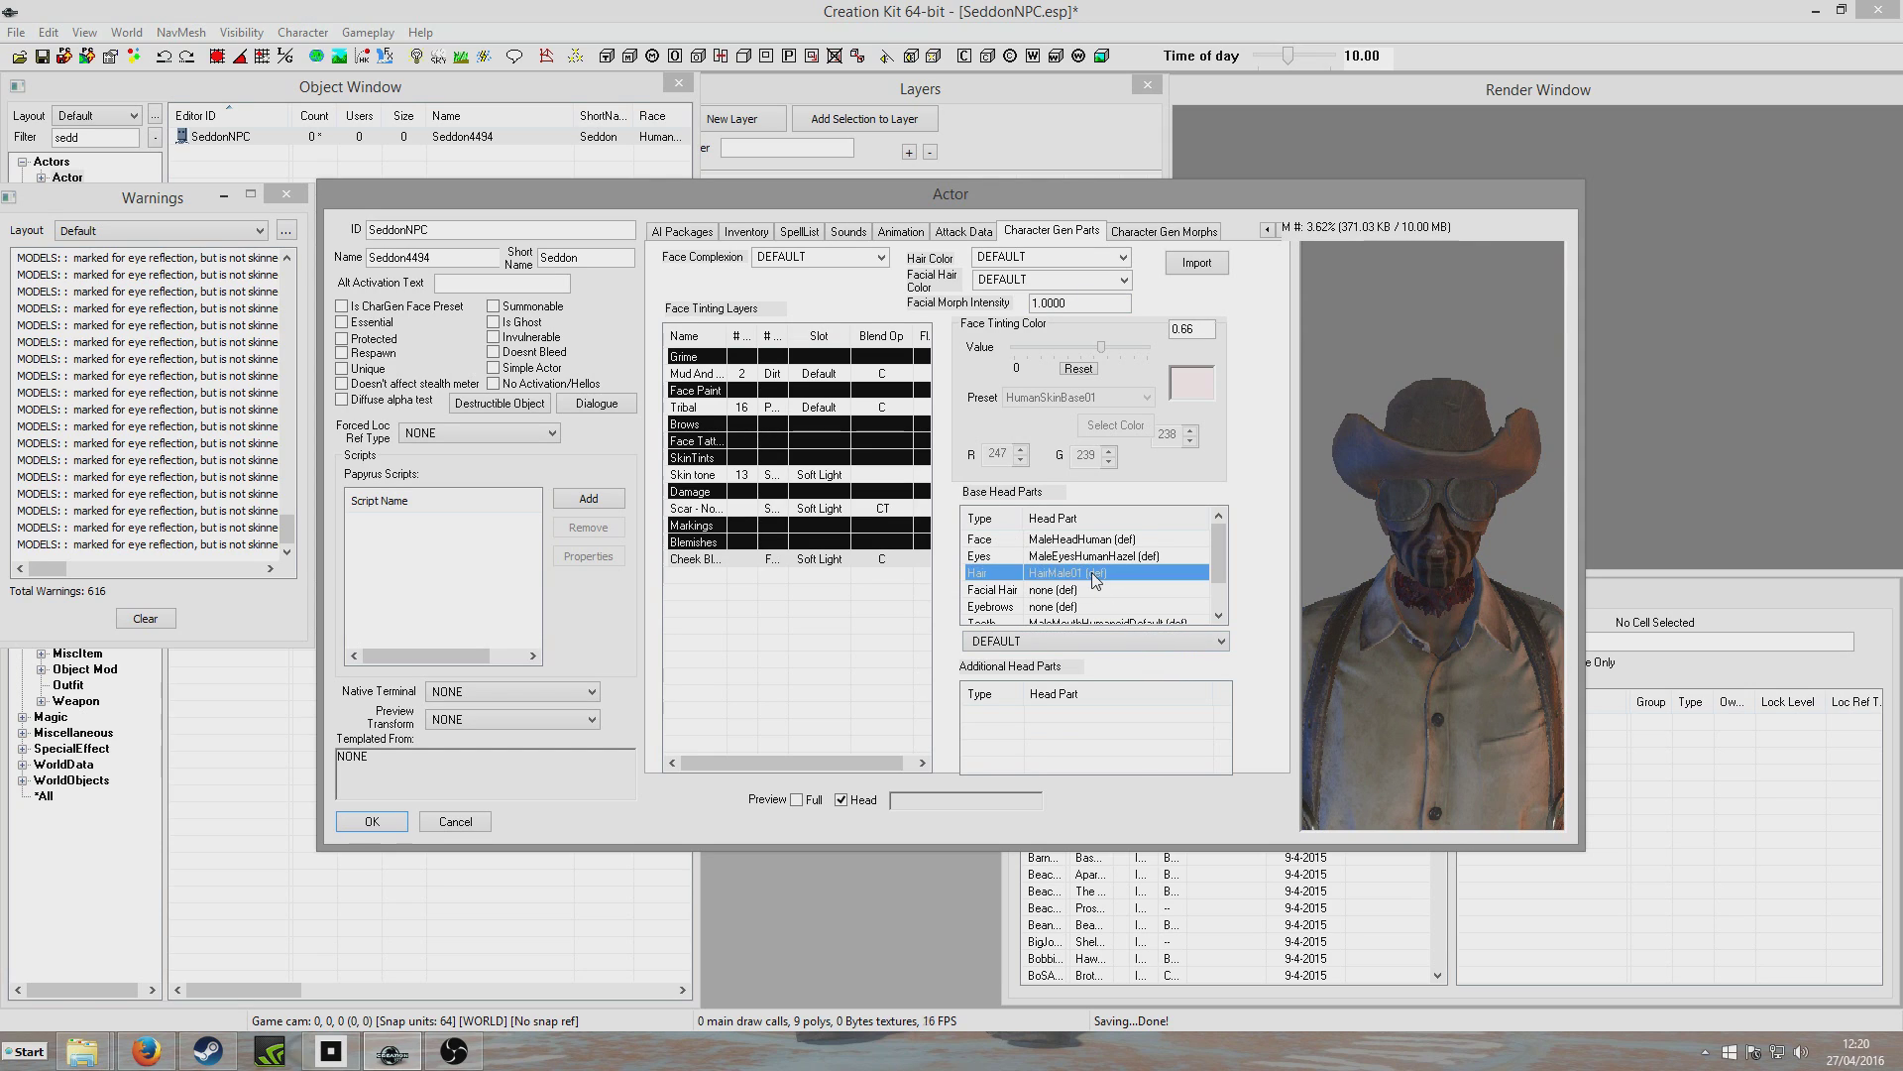
click(1114, 643)
scroll(1104, 815, down, 1)
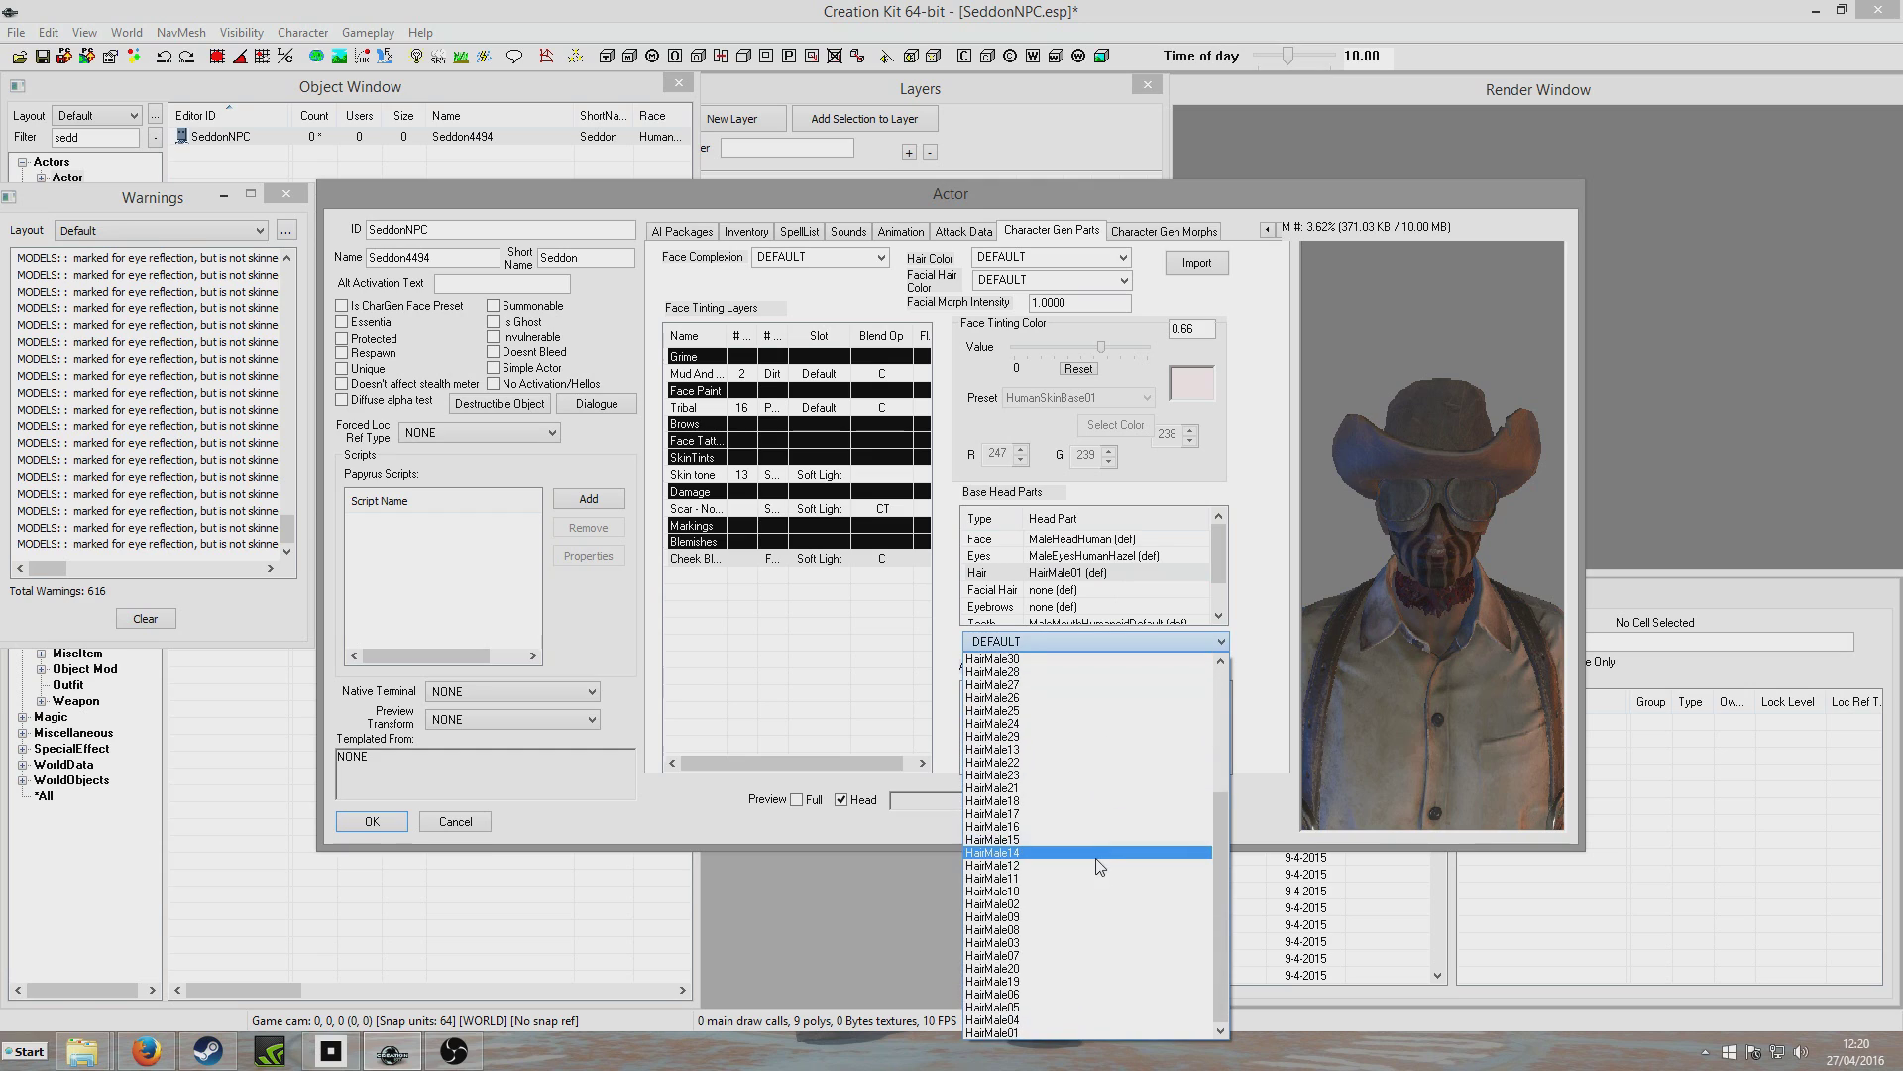
click(1097, 866)
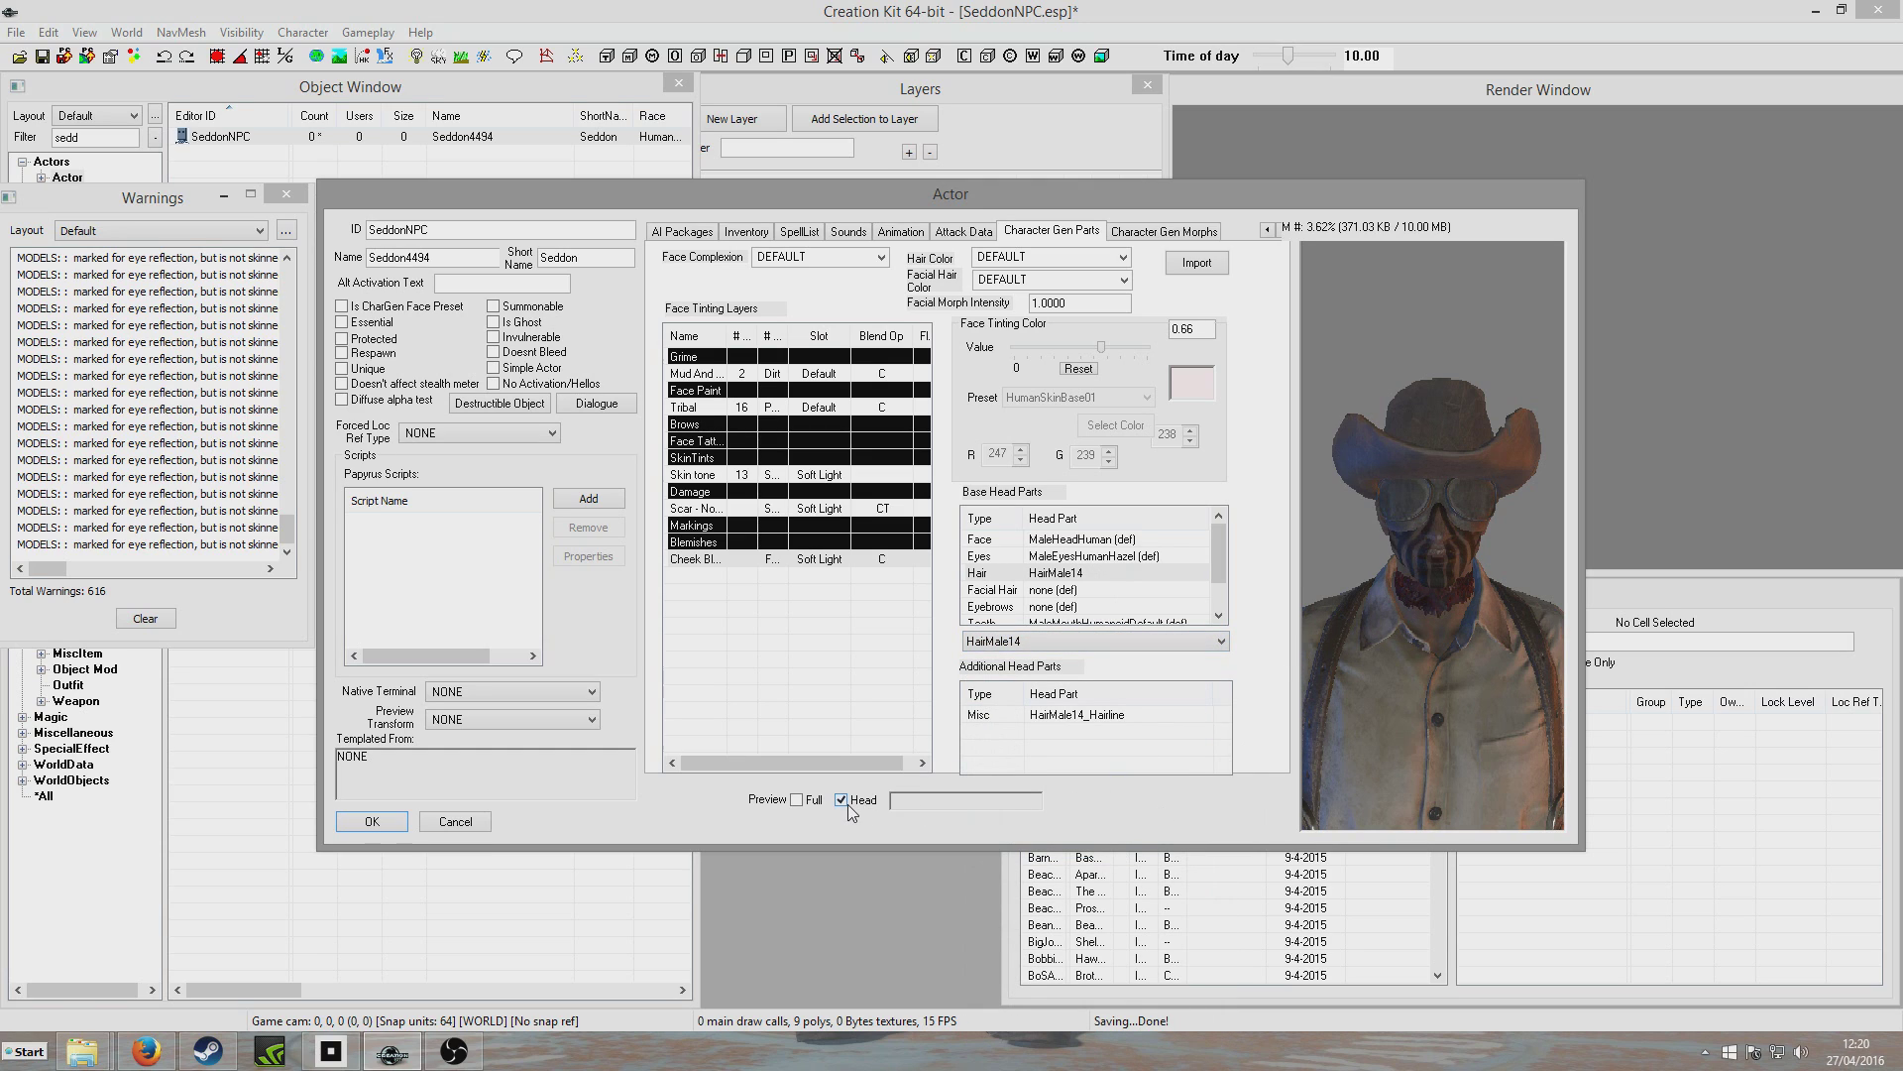
scroll(1479, 629, up, 4)
drag(1483, 628, 1229, 631)
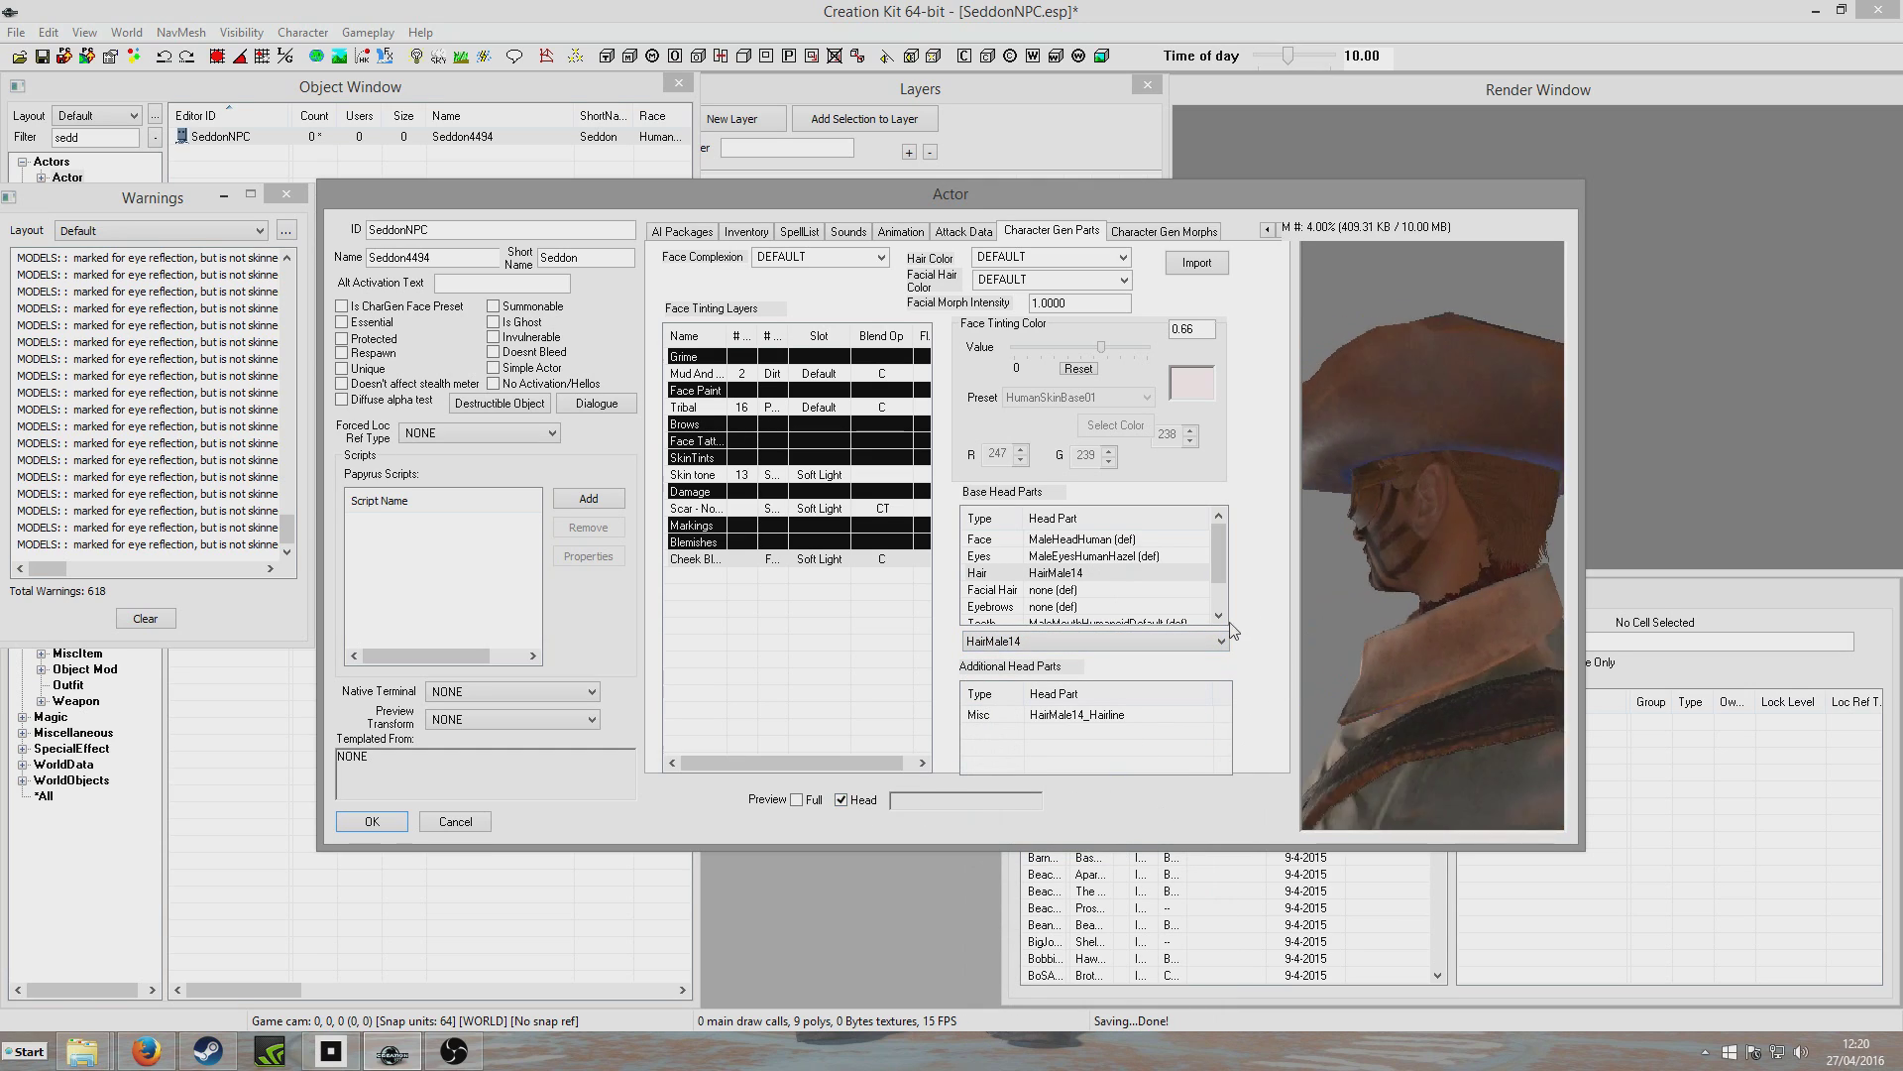
Change the Hair head part to HairMale20 and check it from behind in the head preview
click(1116, 642)
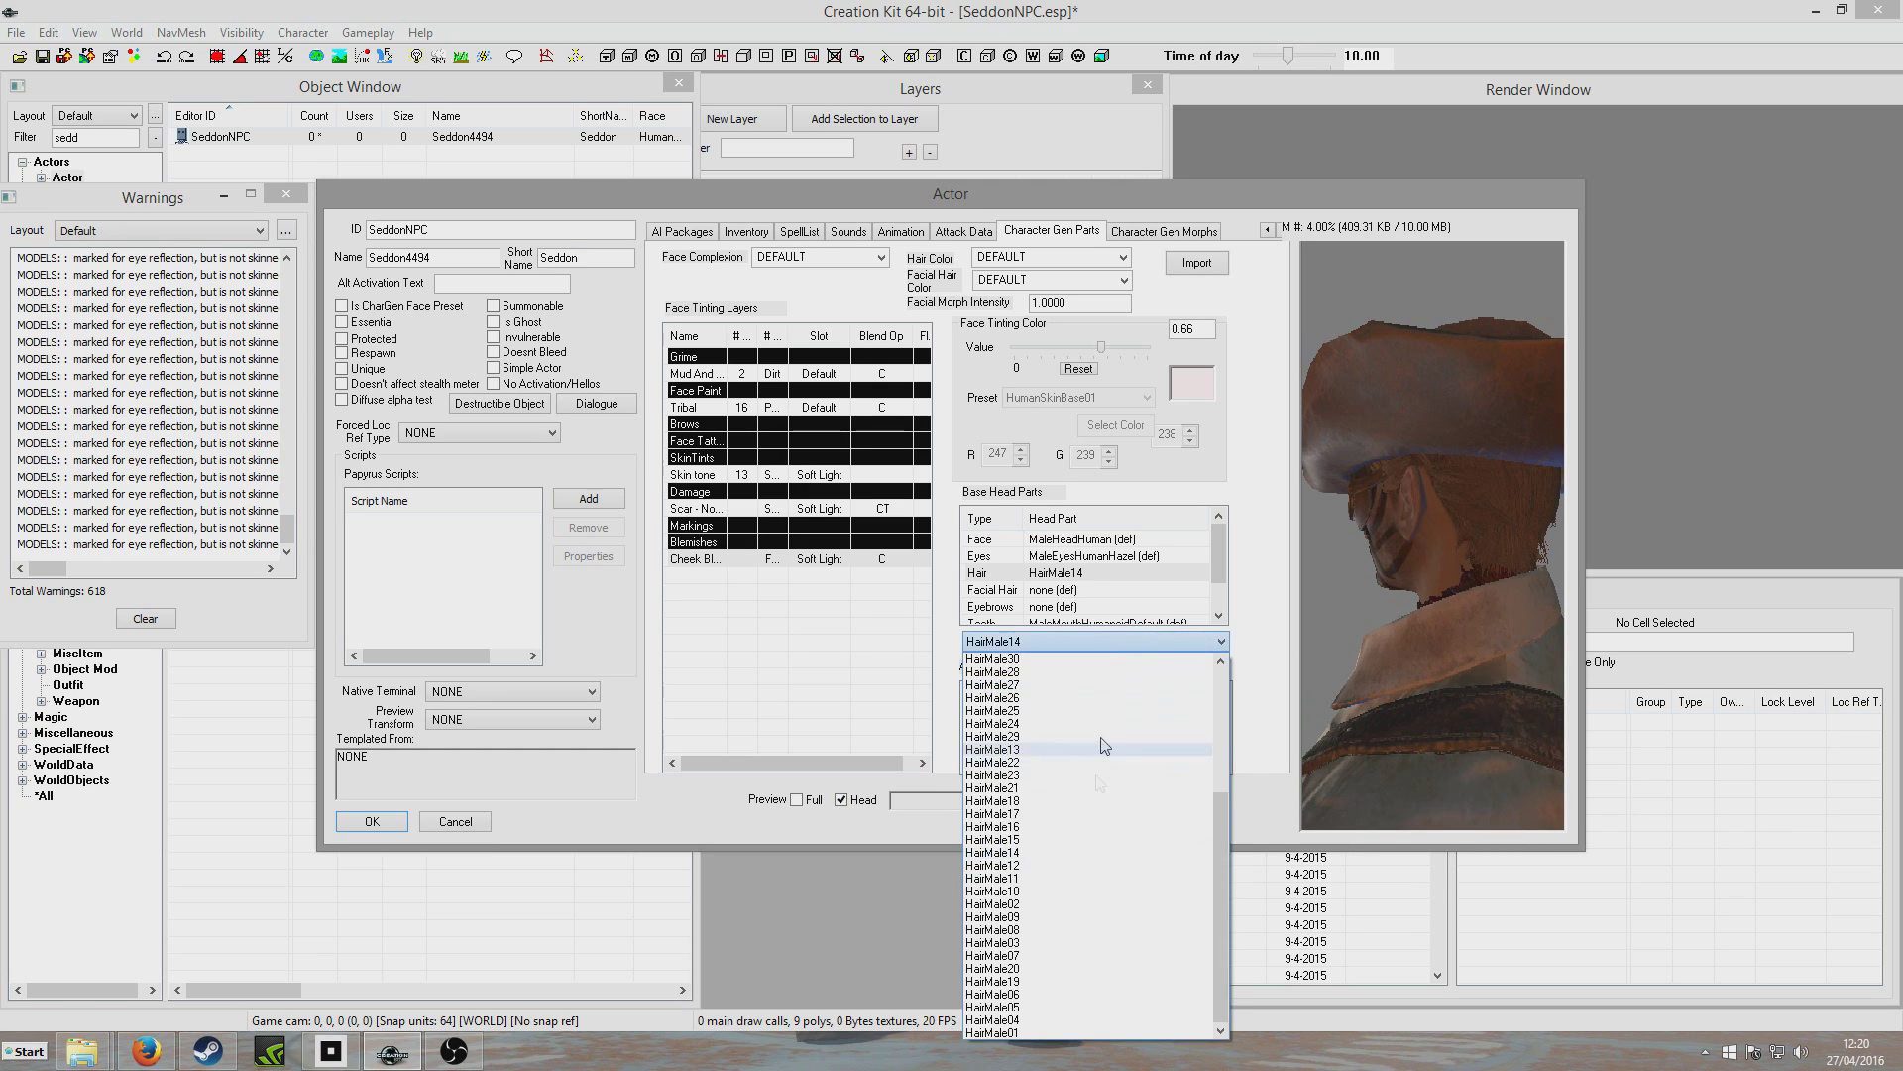
click(1091, 968)
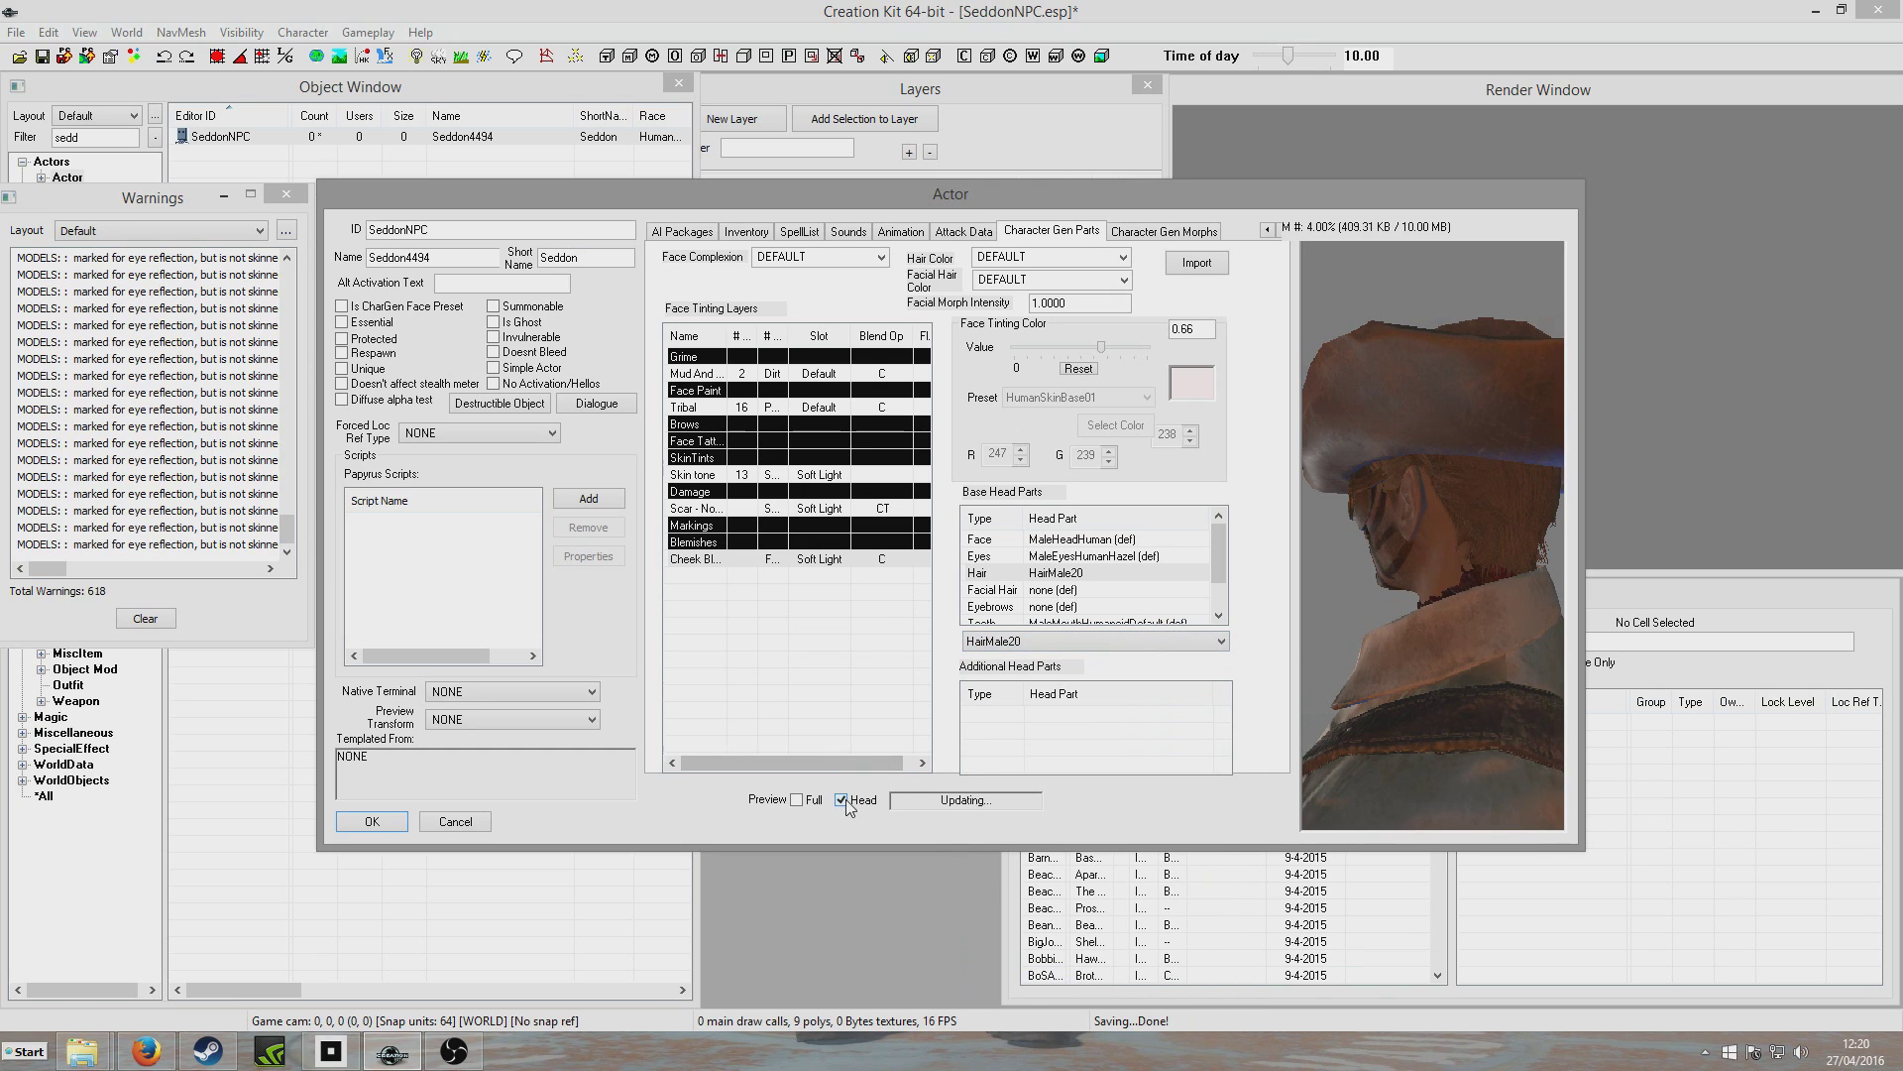
scroll(1477, 656, up, 4)
drag(1477, 657, 1189, 662)
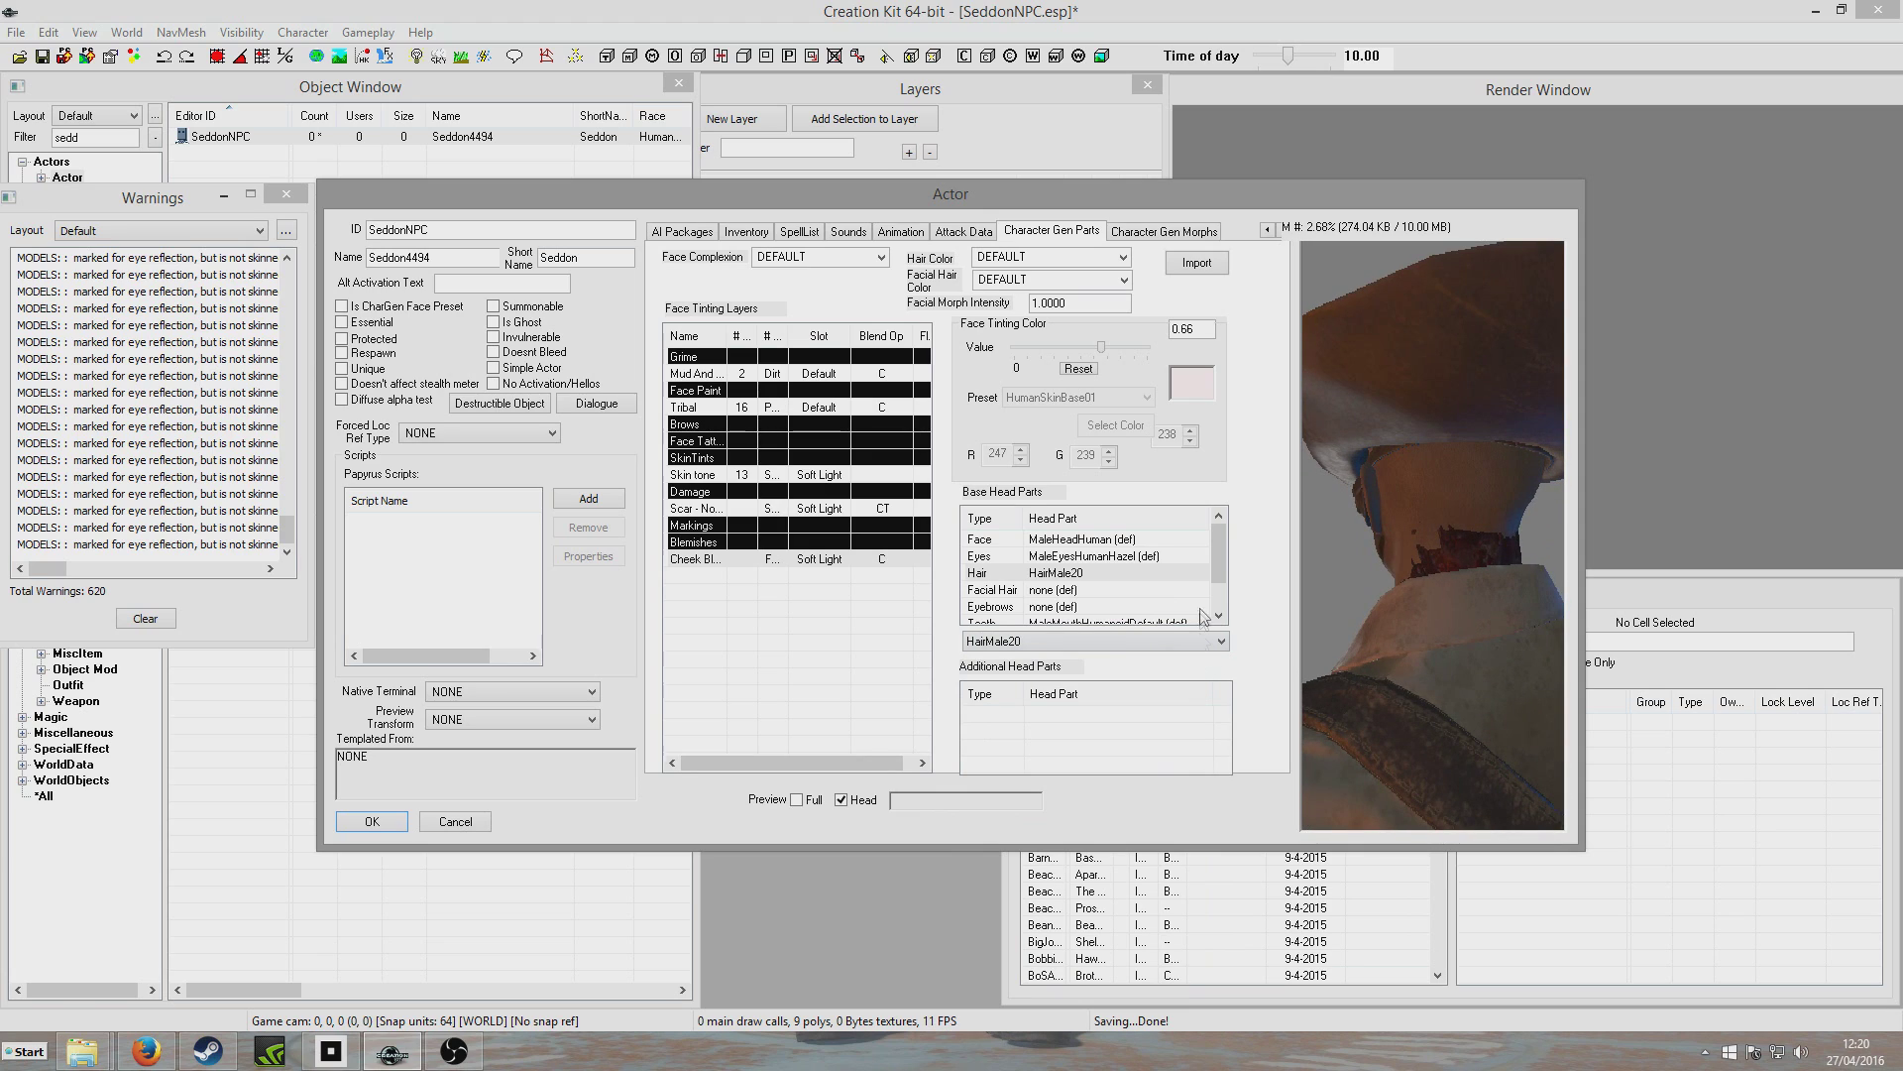
Return the Hair head part to HairMale01 and view the head from the side
click(1134, 643)
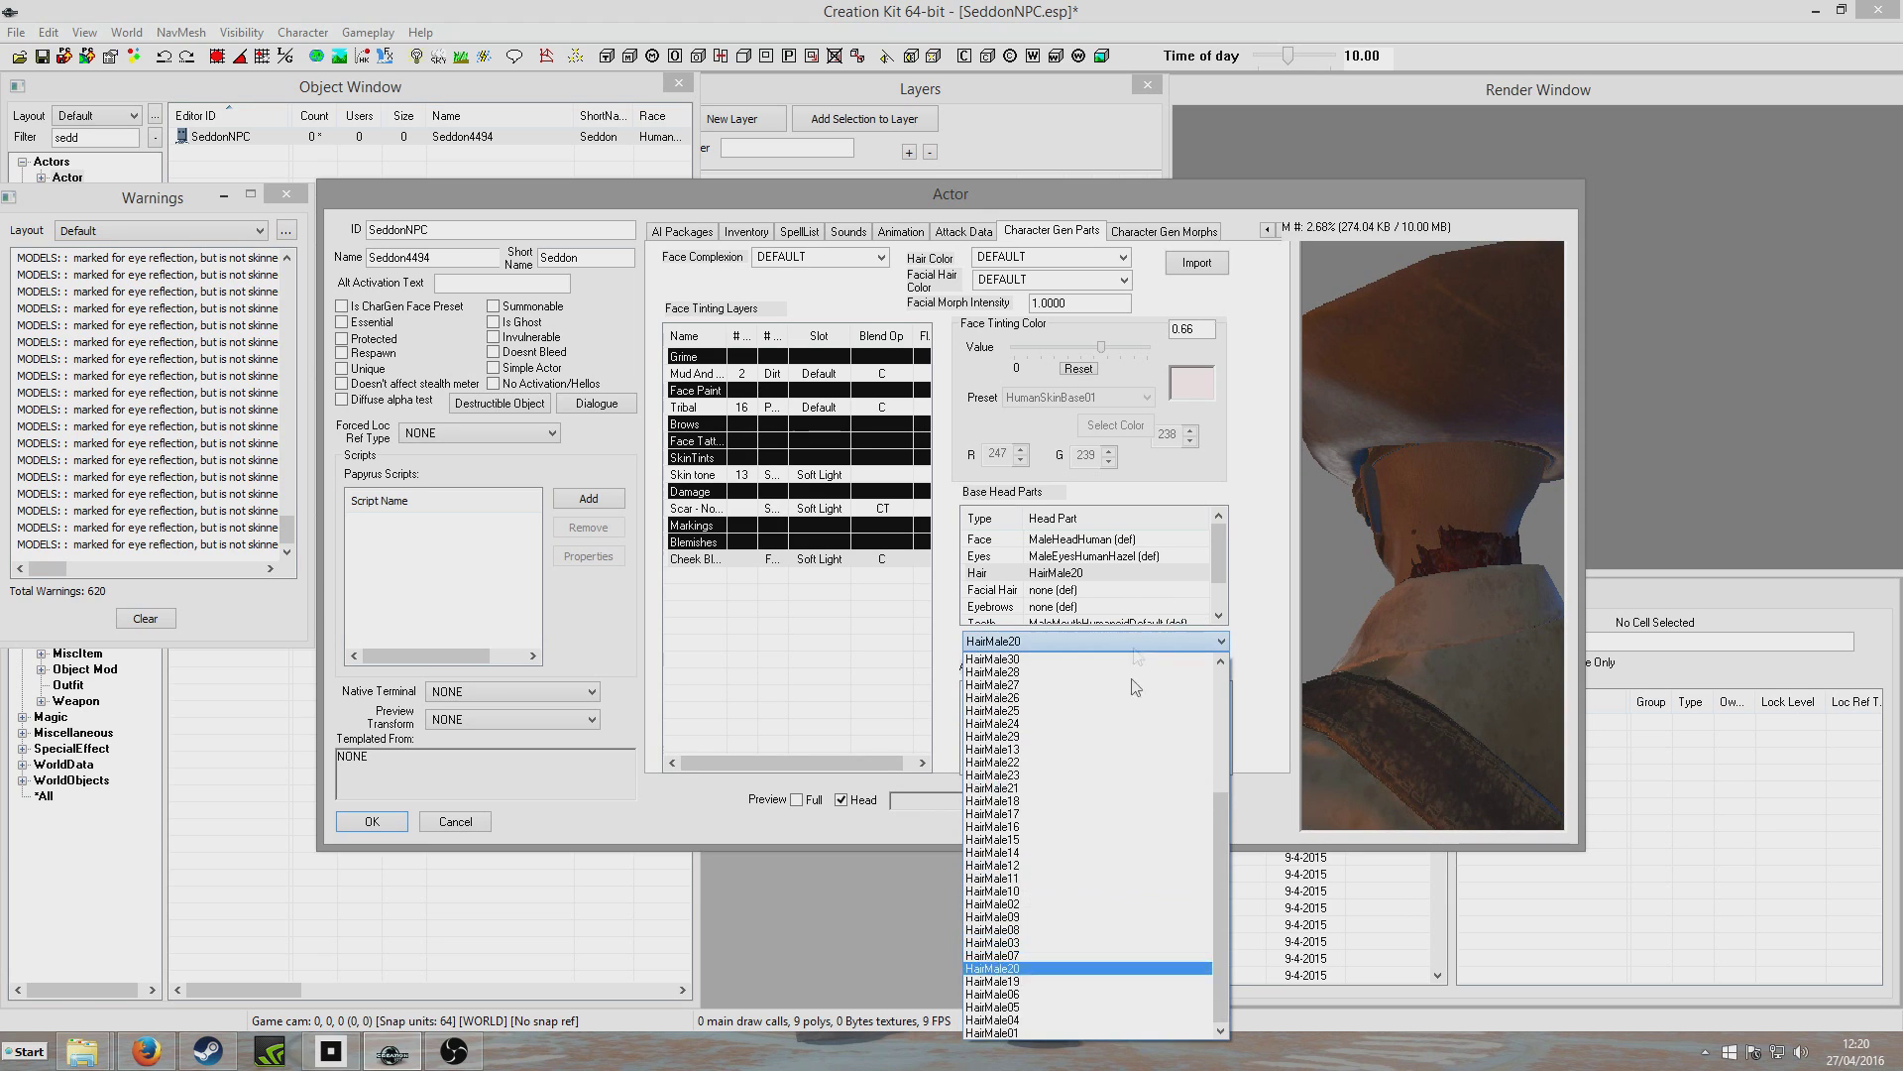
click(1050, 1031)
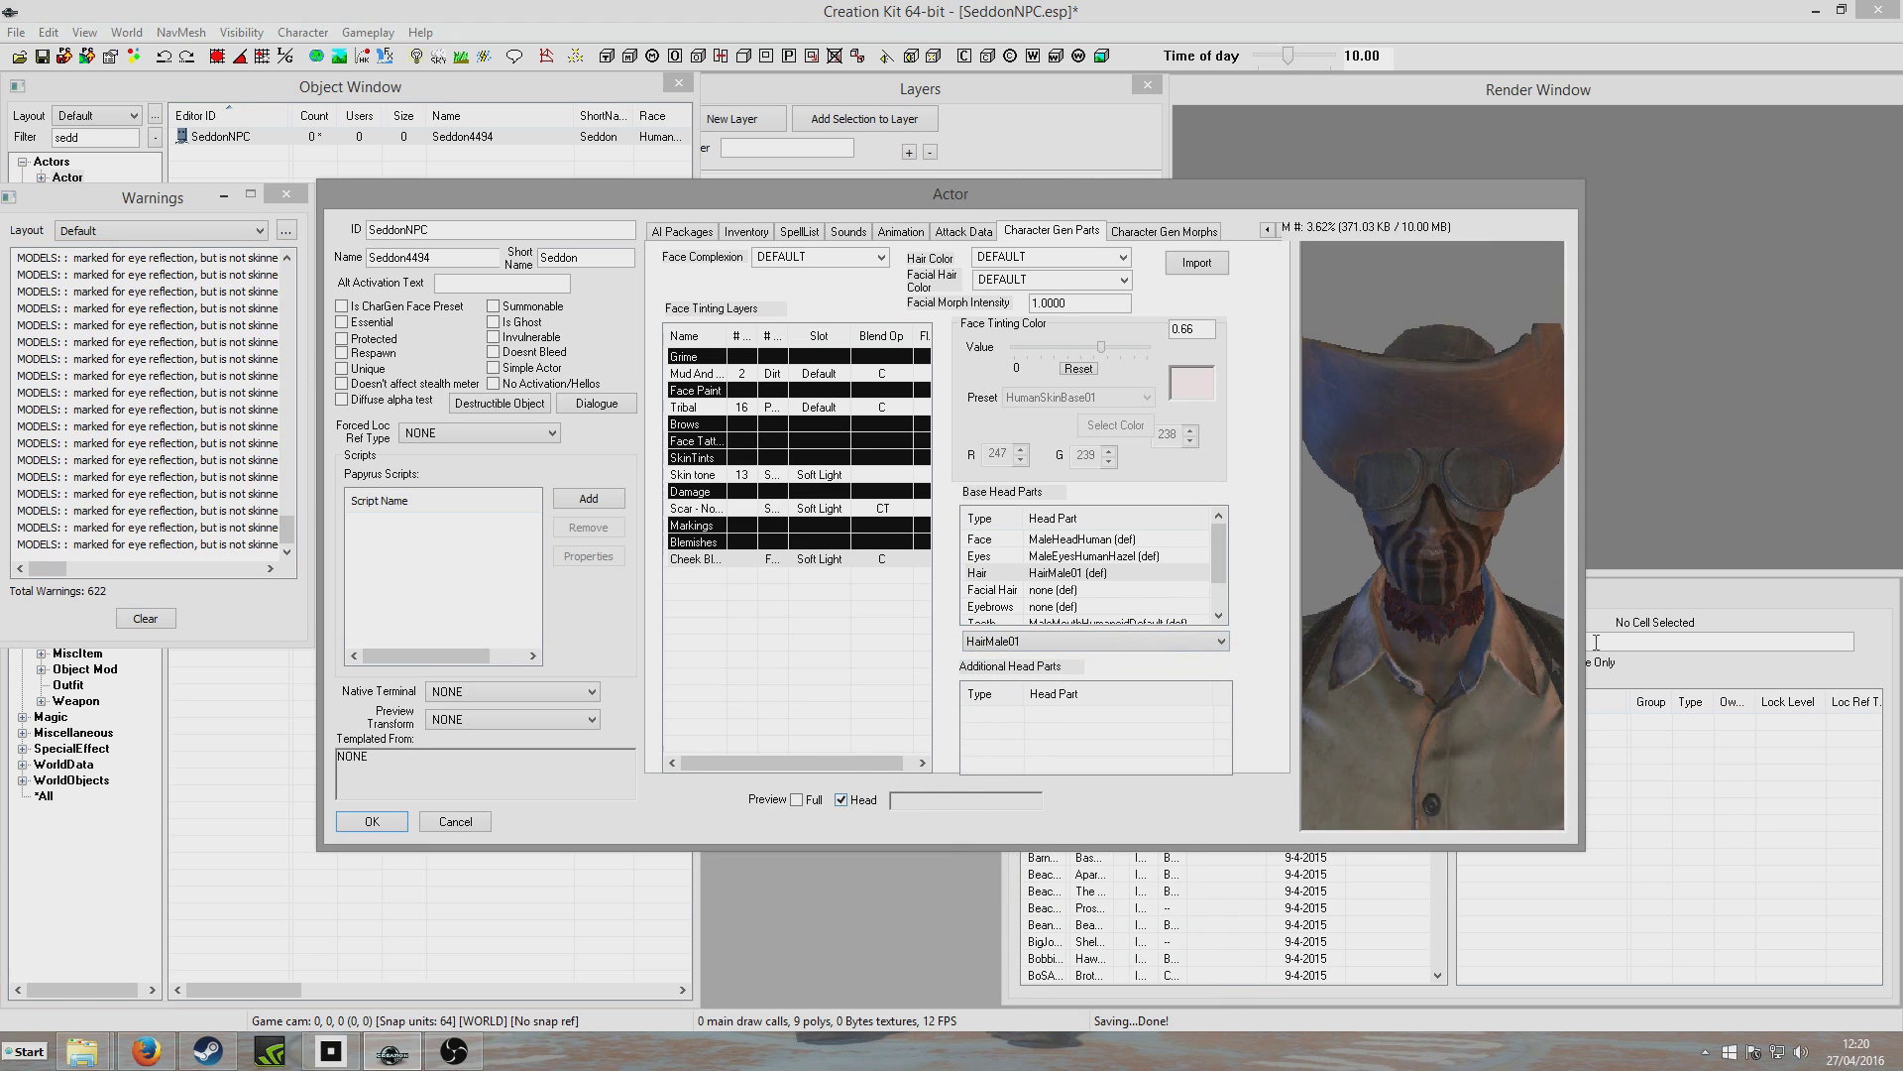
drag(1468, 617, 1383, 628)
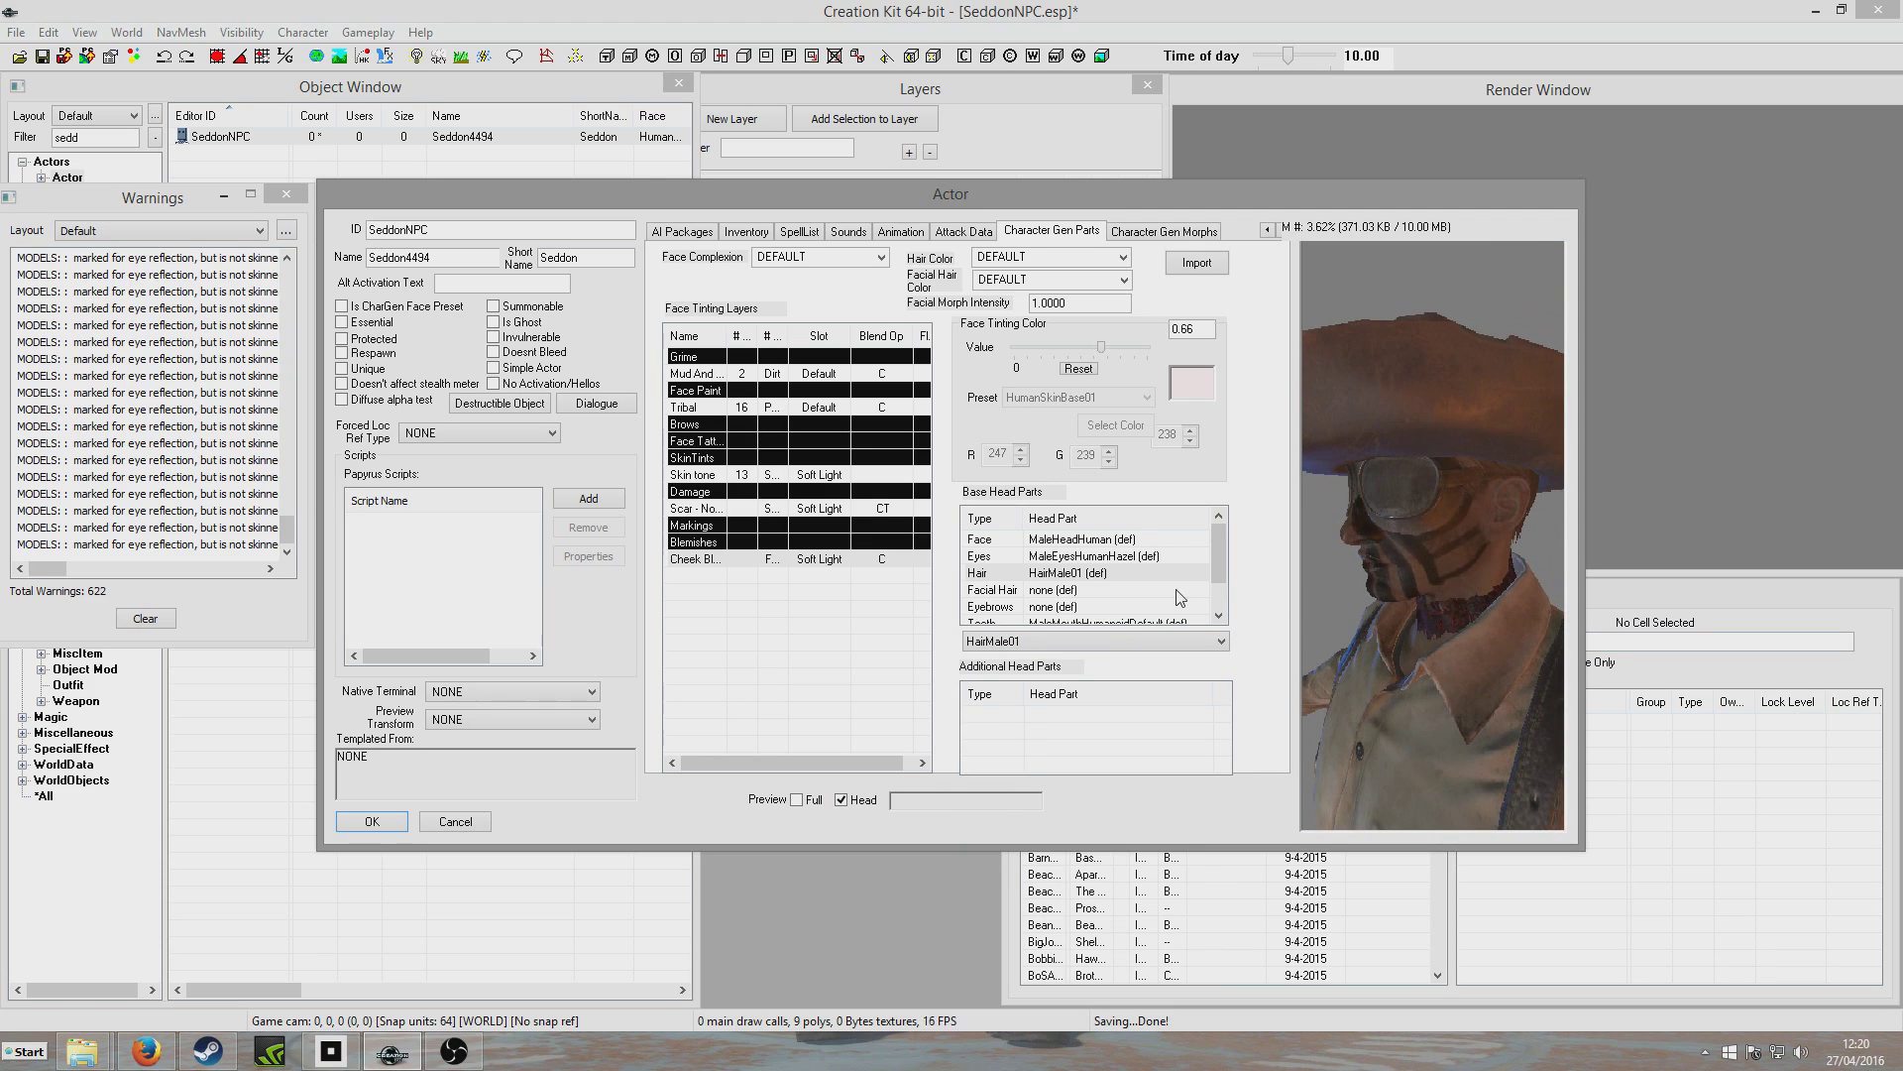
Set the Facial Hair head part to BigBeard13 and examine the beard up close and from a distance
click(1217, 618)
click(1217, 618)
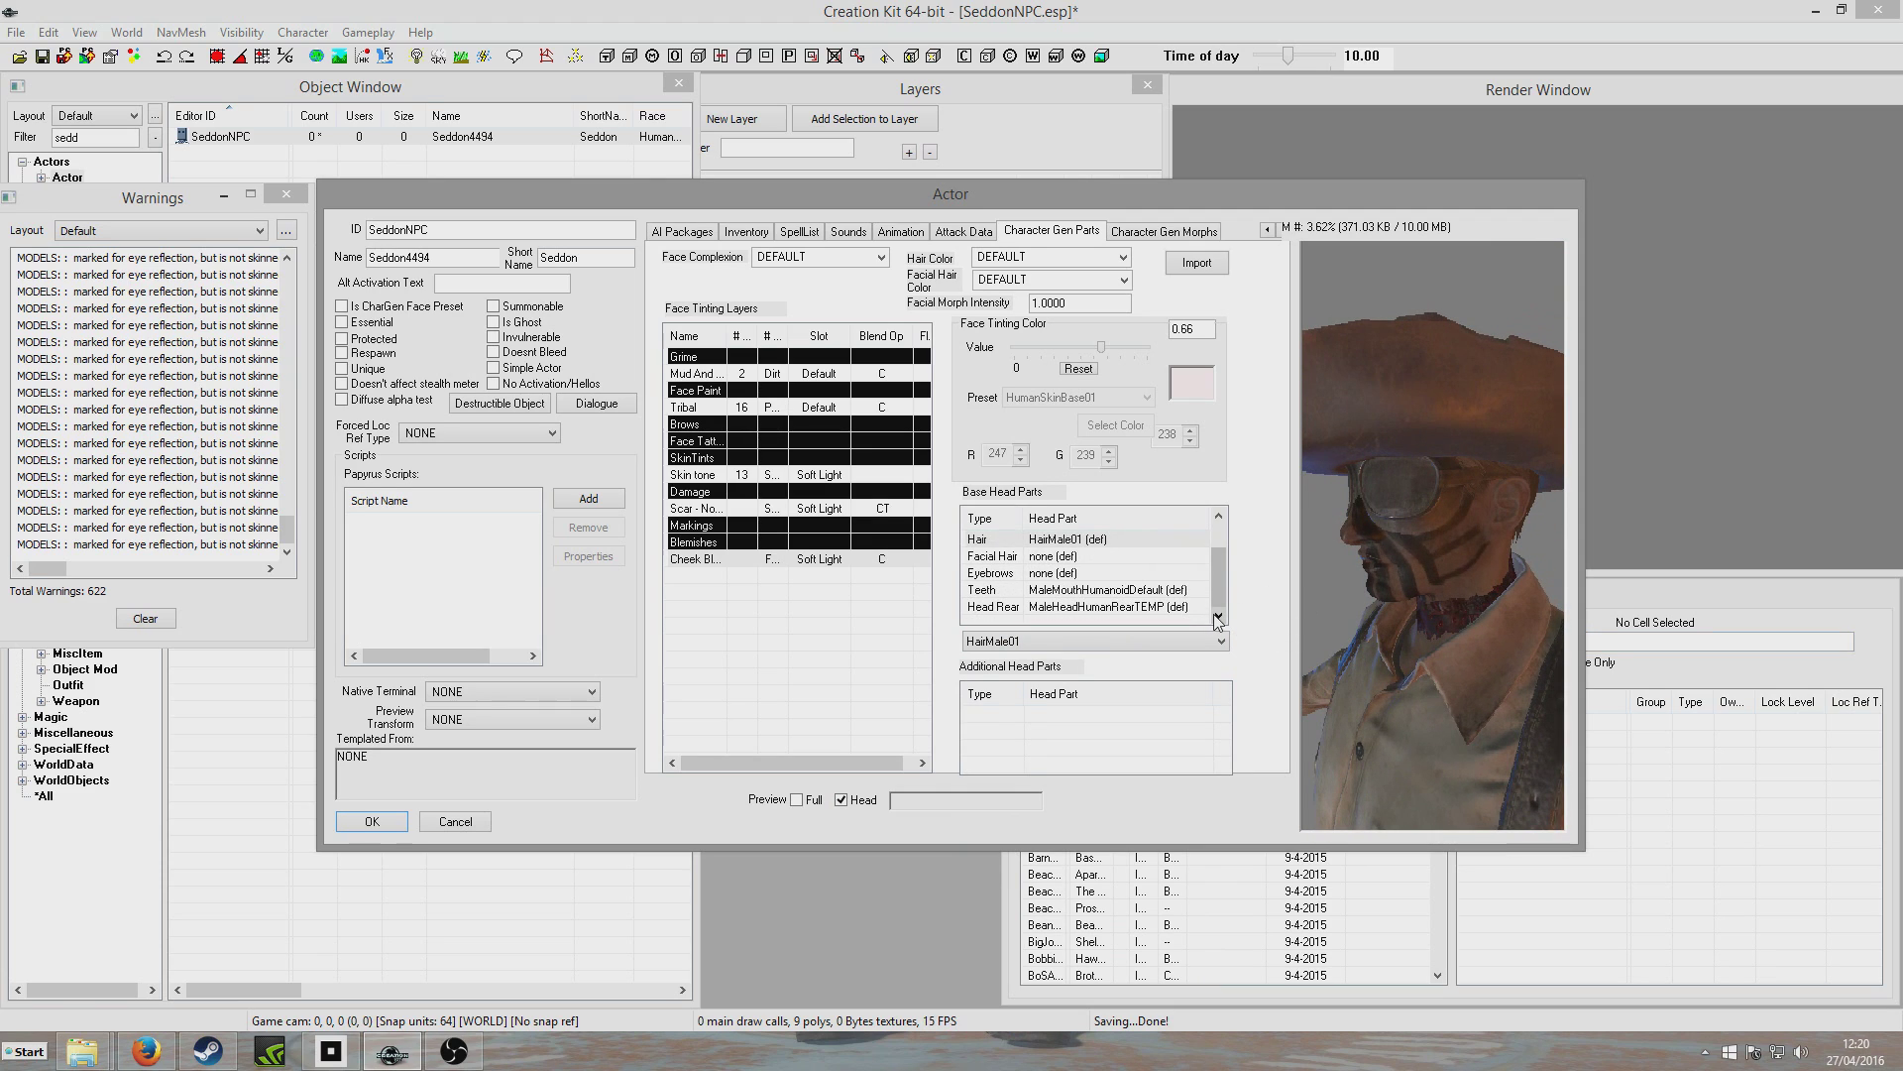
click(1127, 558)
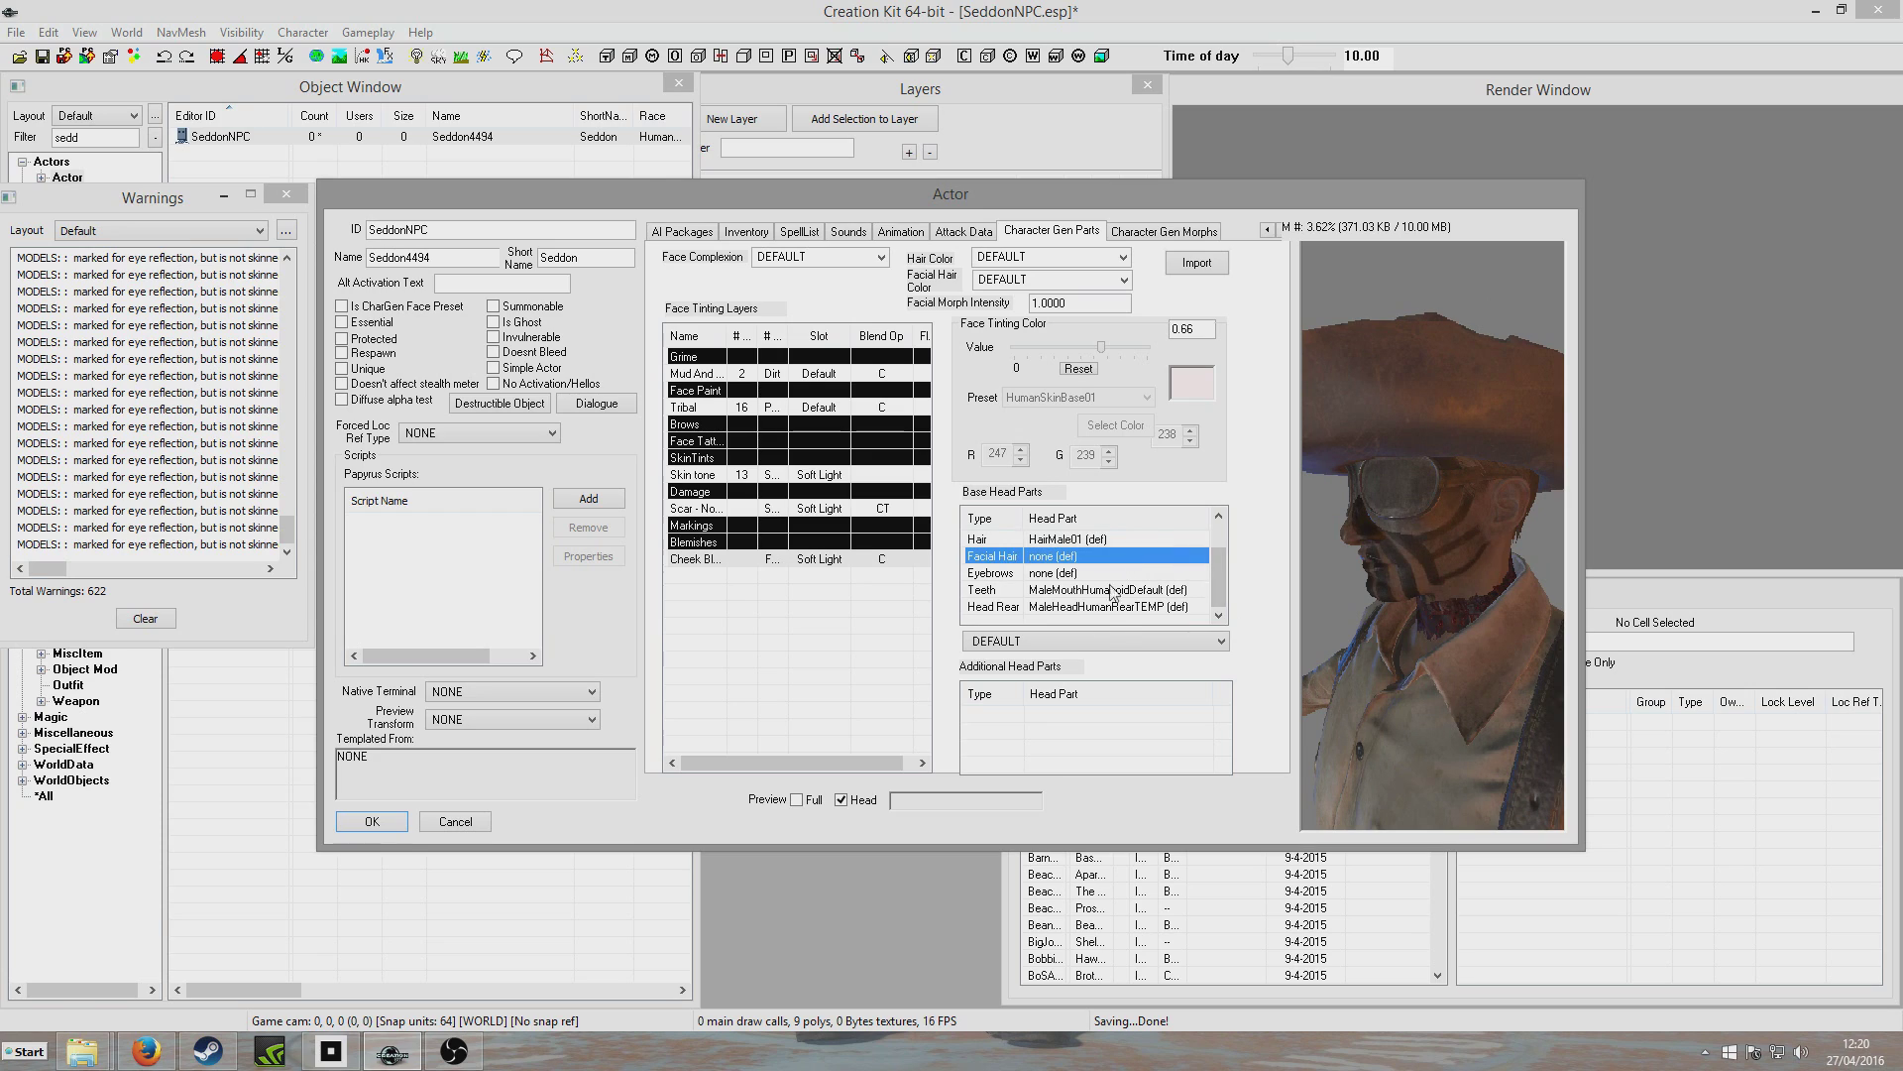
click(1100, 643)
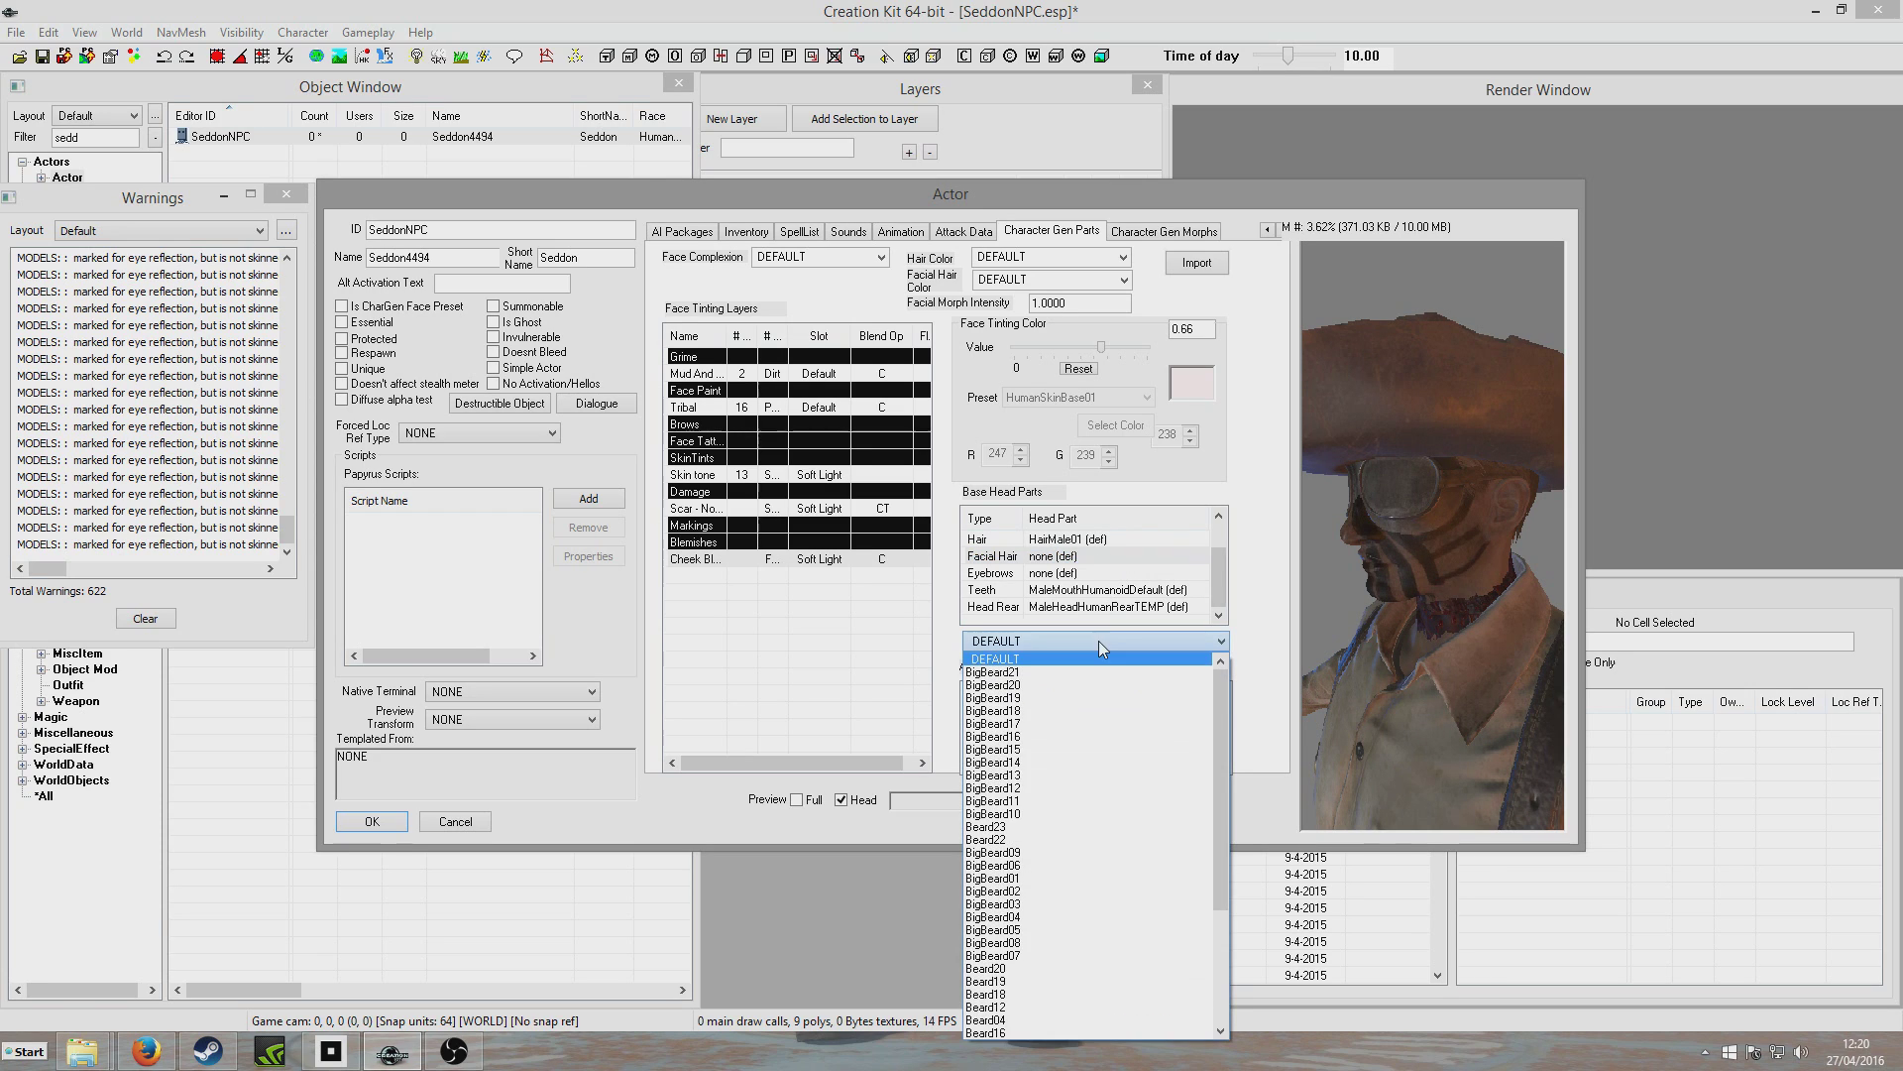
click(1089, 775)
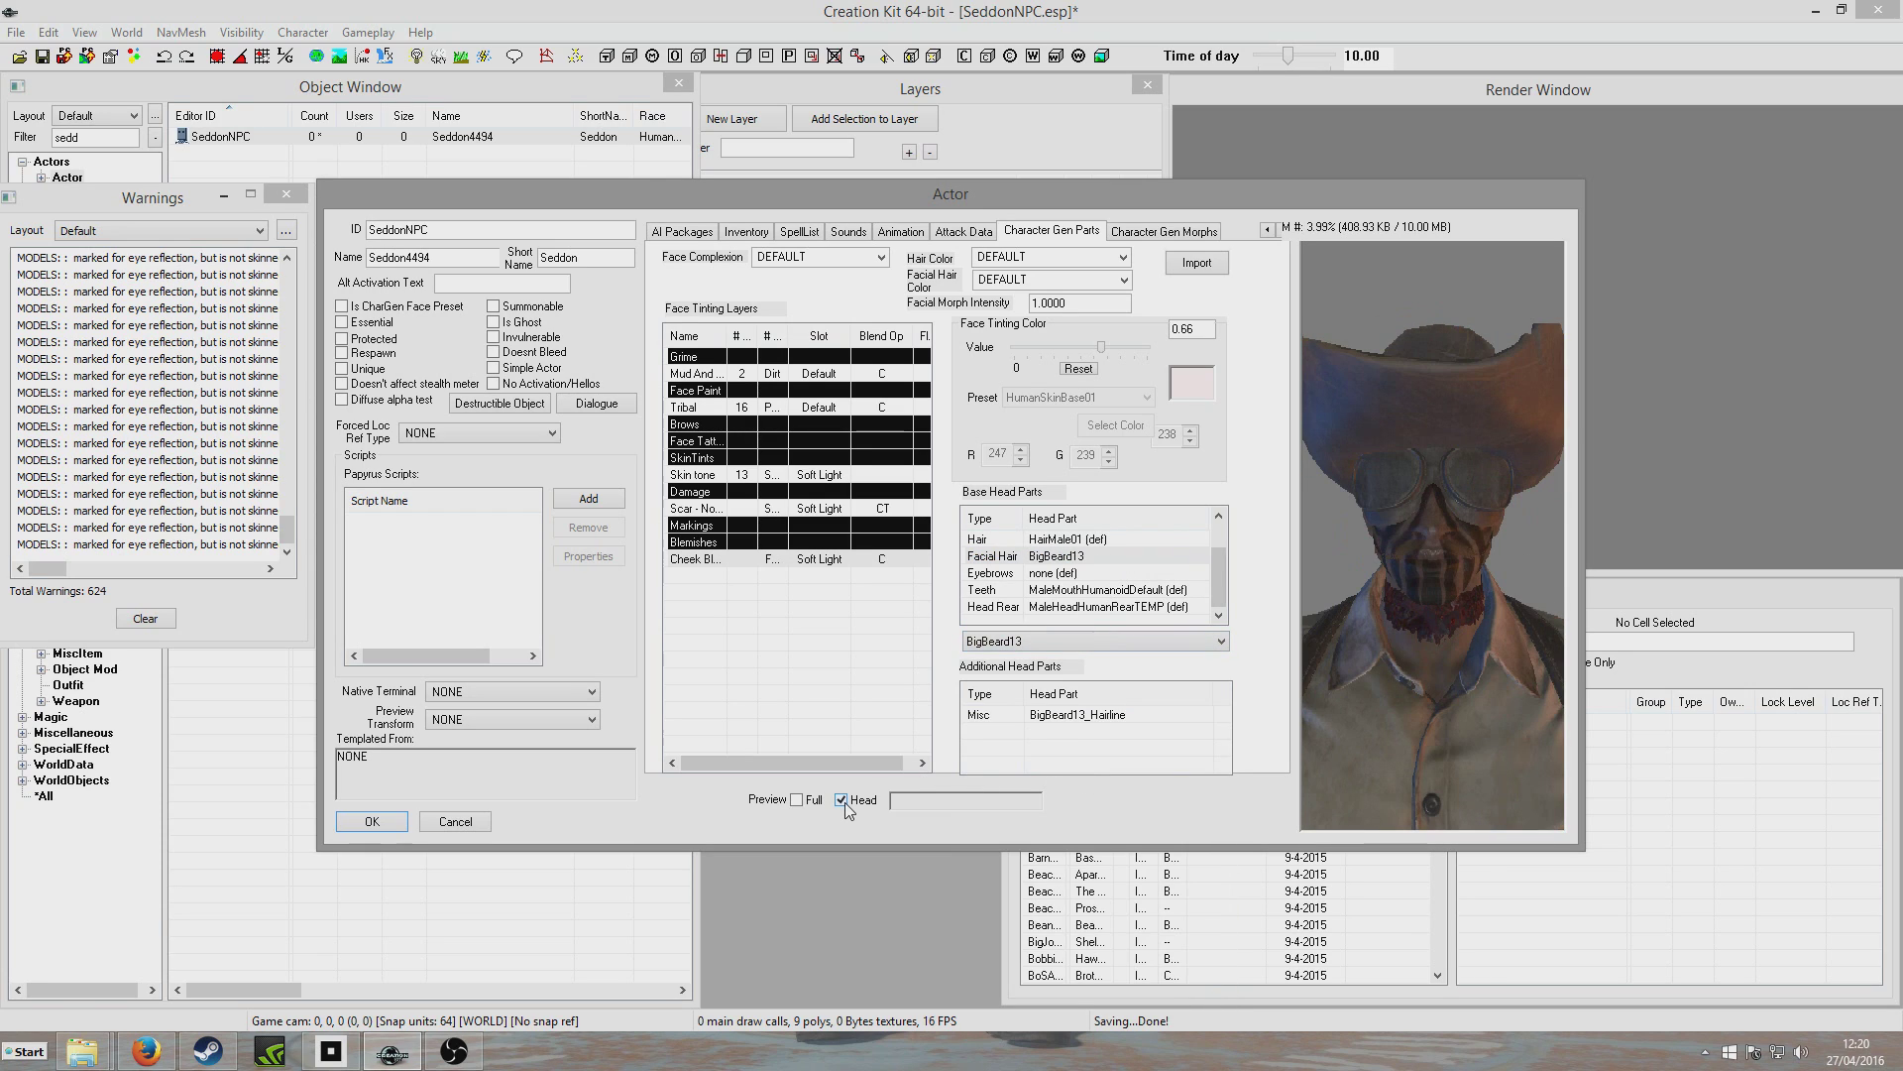
scroll(1442, 582, up, 4)
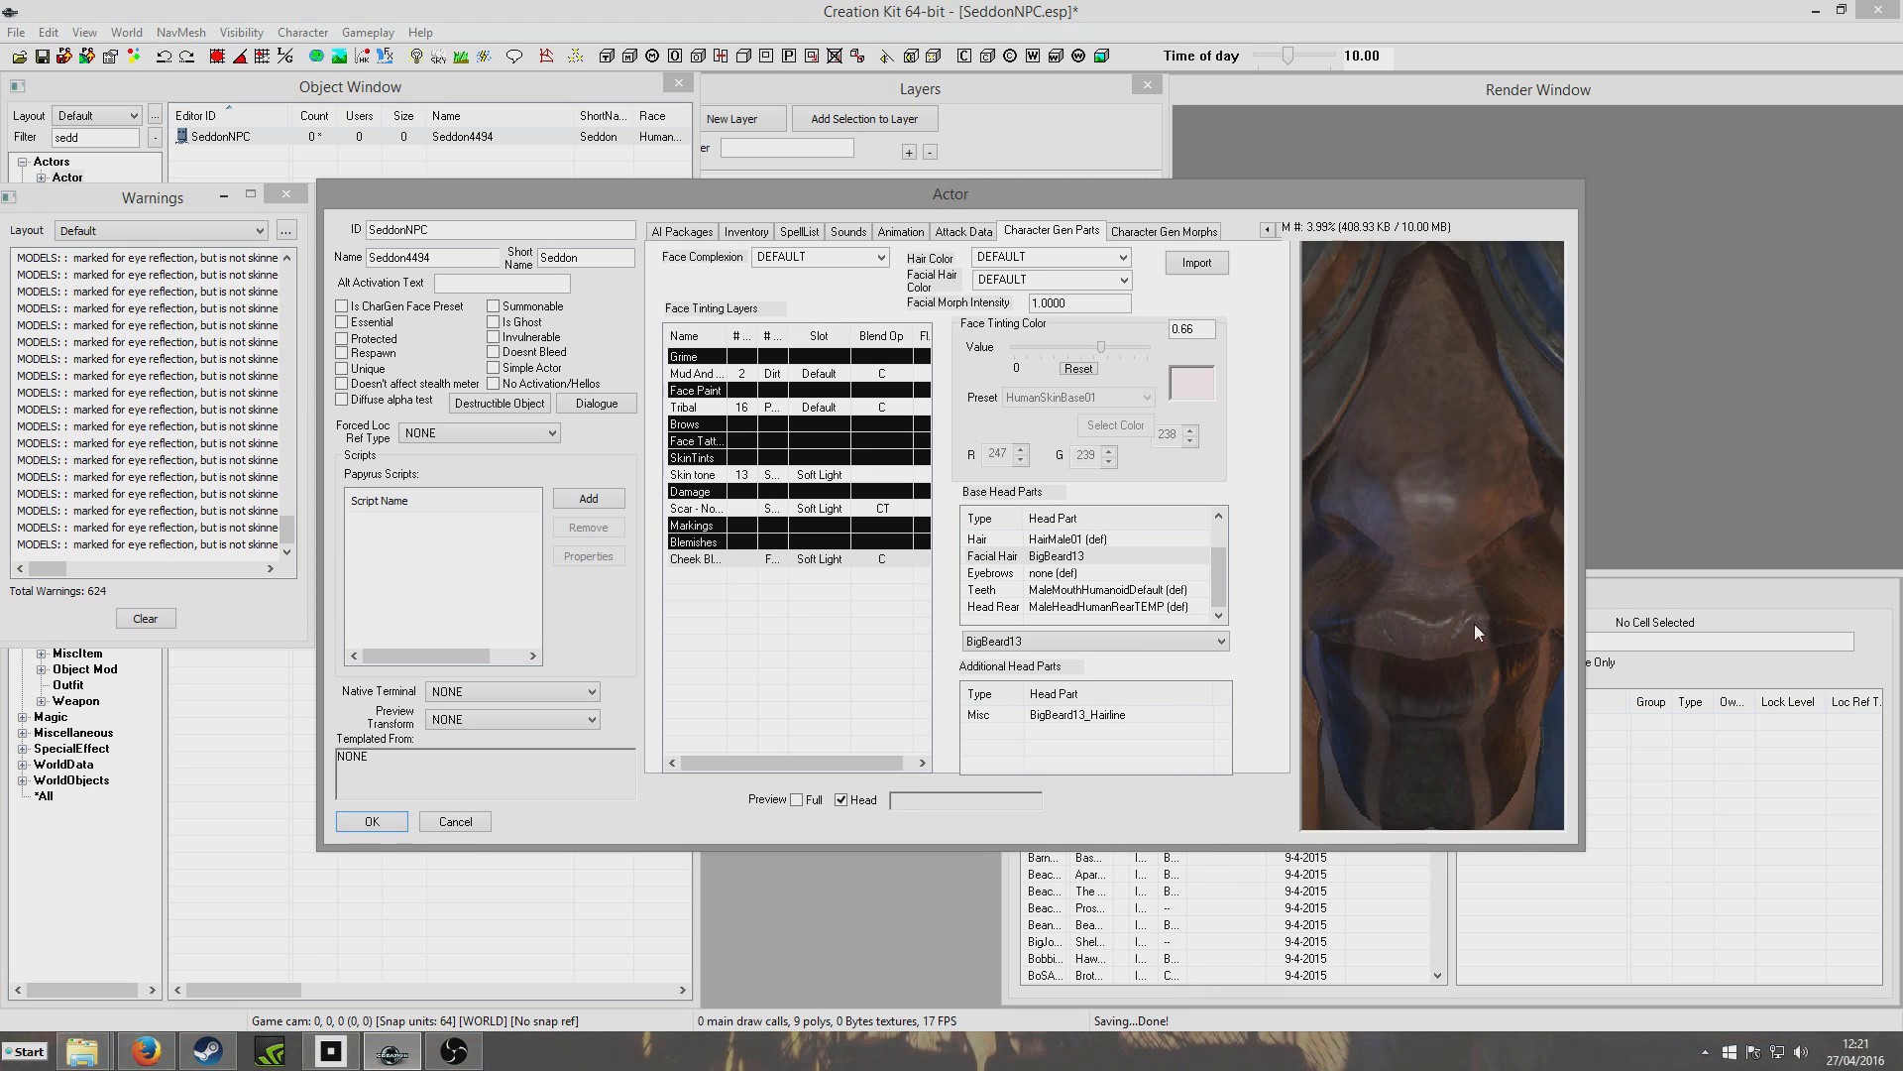
scroll(1474, 623, down, 10)
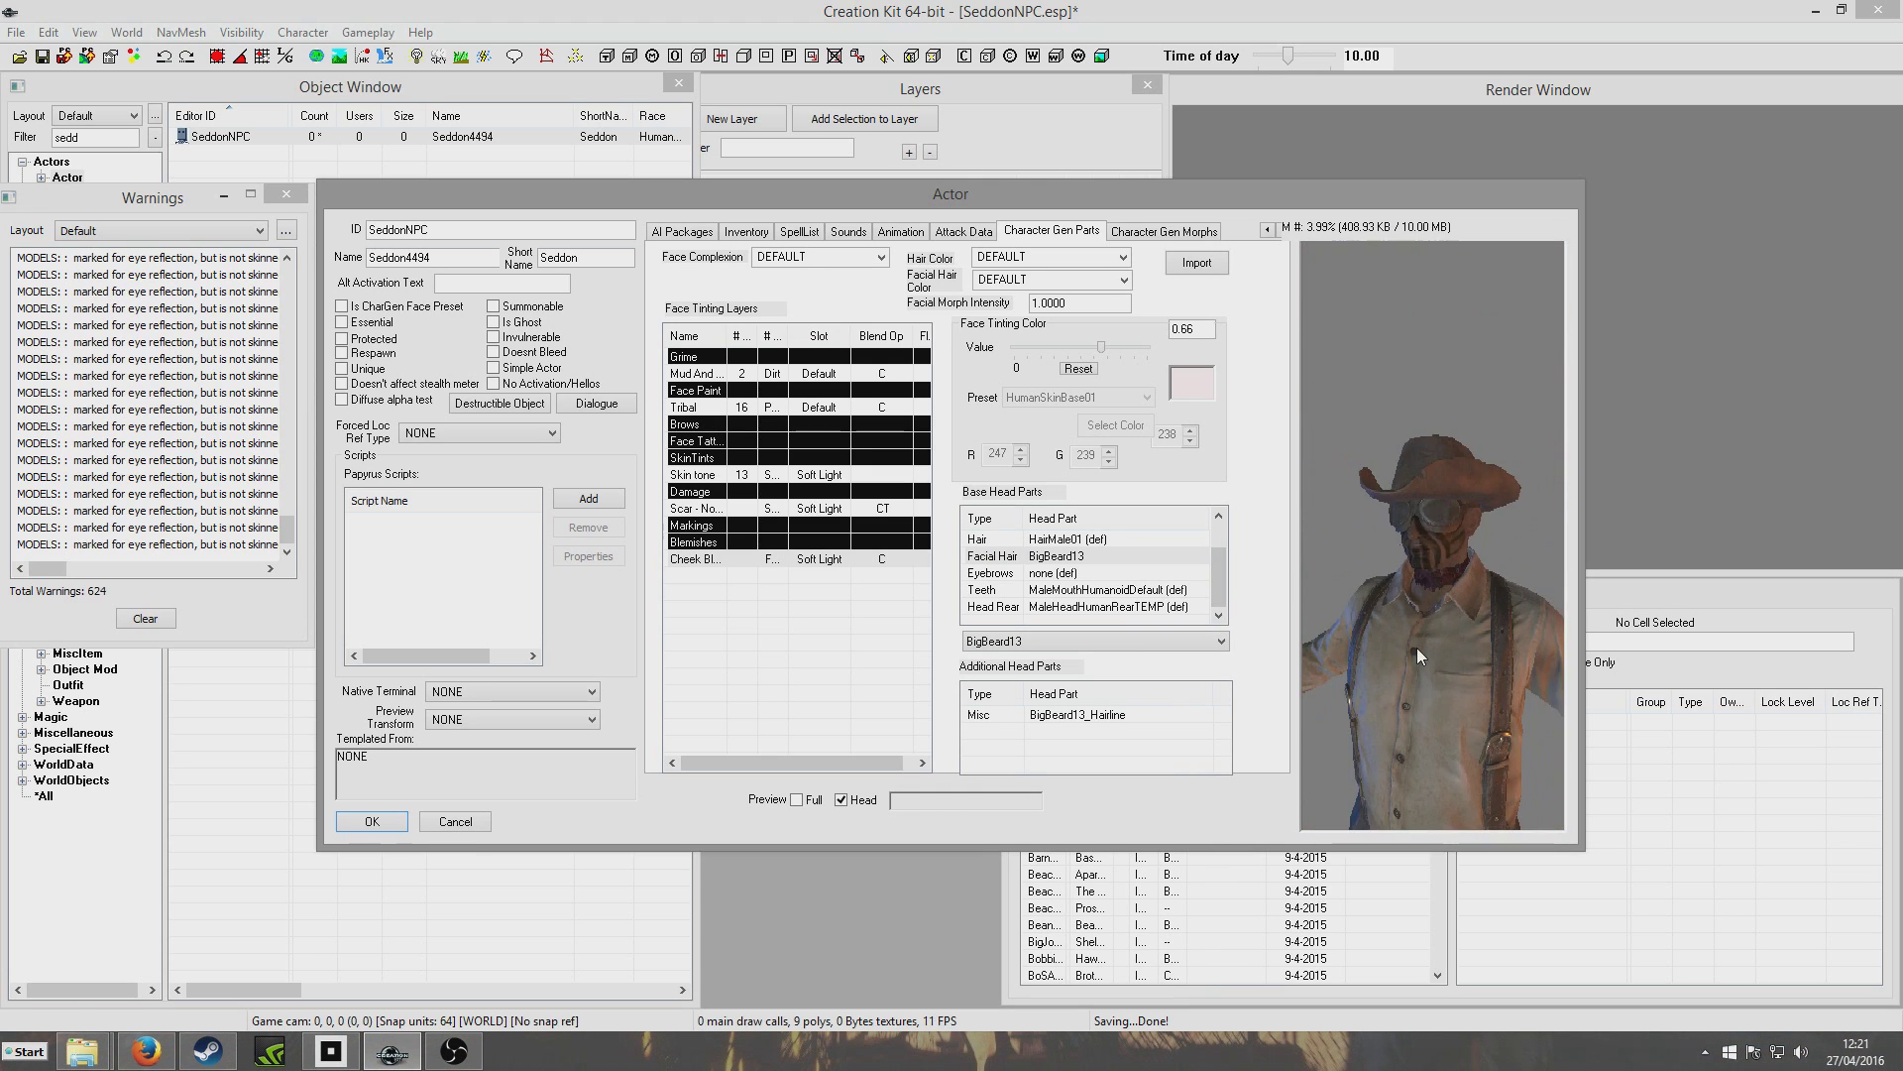
scroll(1431, 604, up, 8)
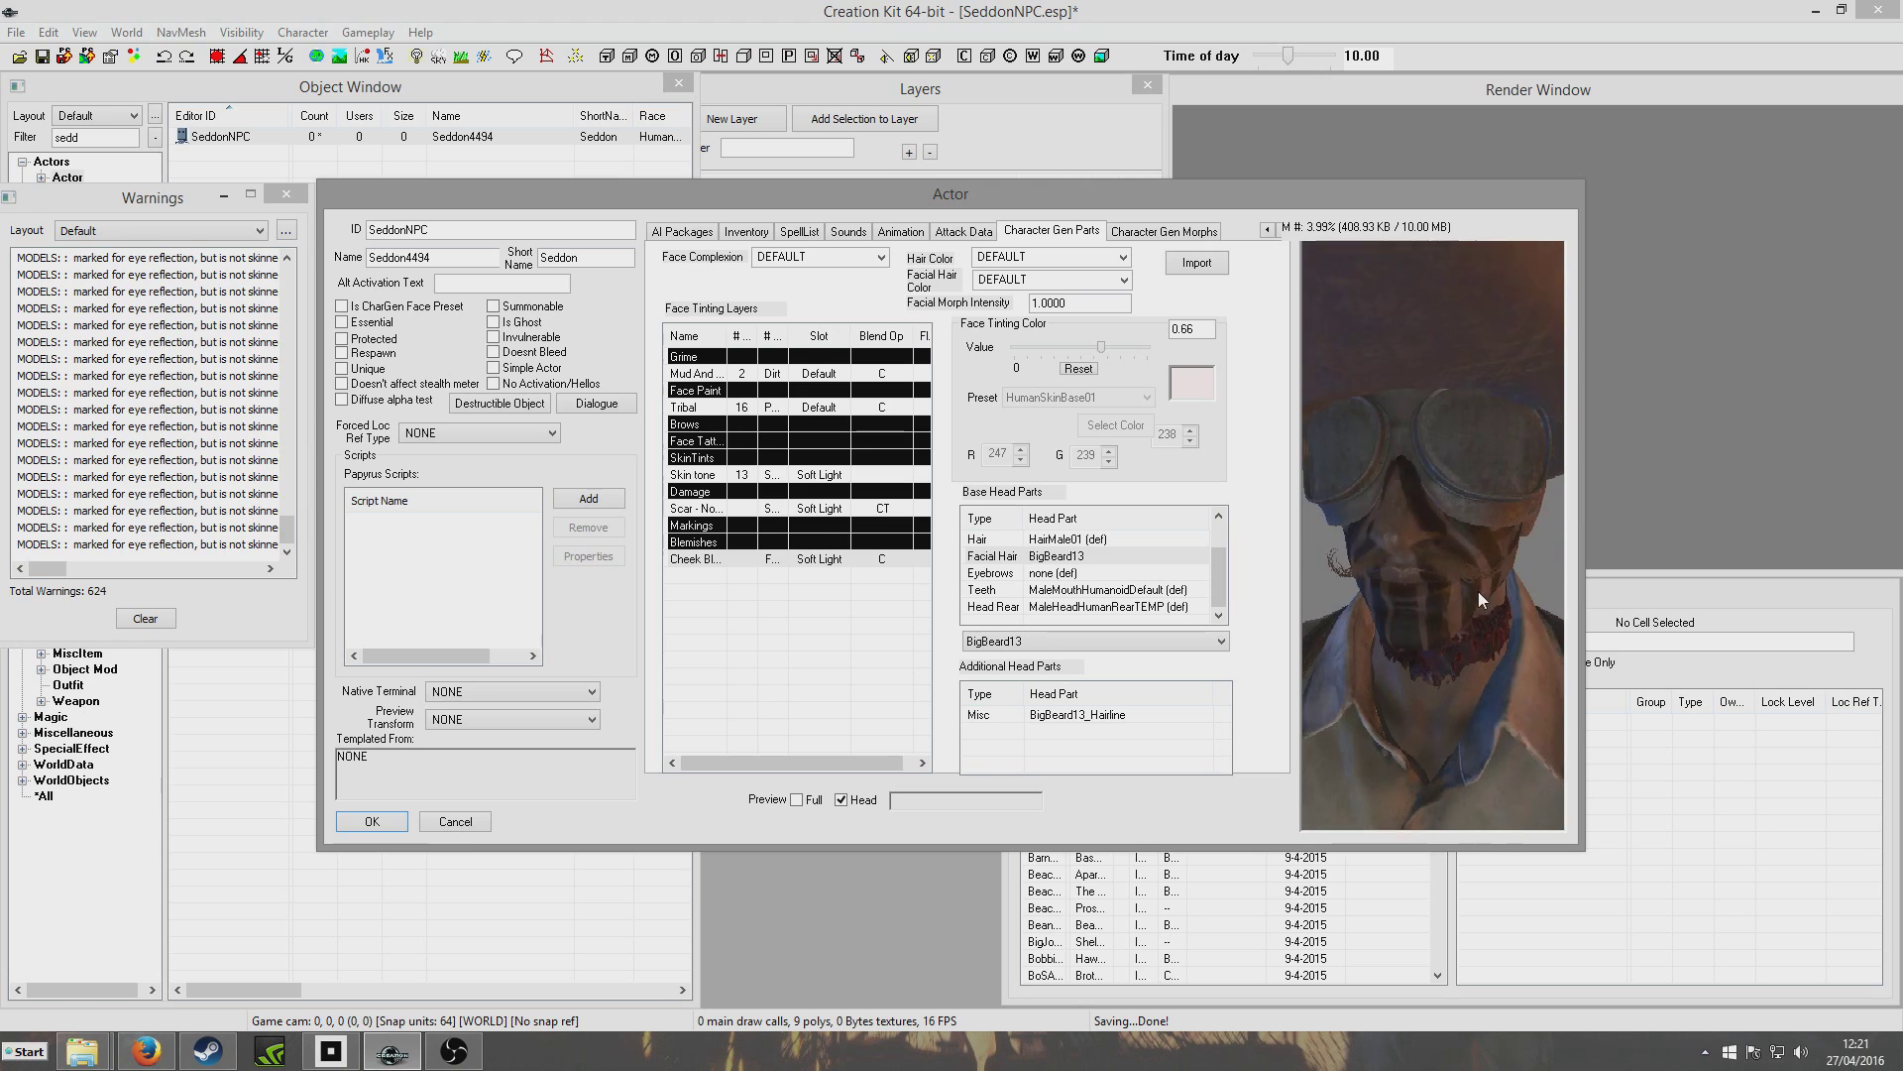
mouse_move(1509, 597)
mouse_down()
mouse_move(1444, 587)
mouse_move(1517, 598)
mouse_up()
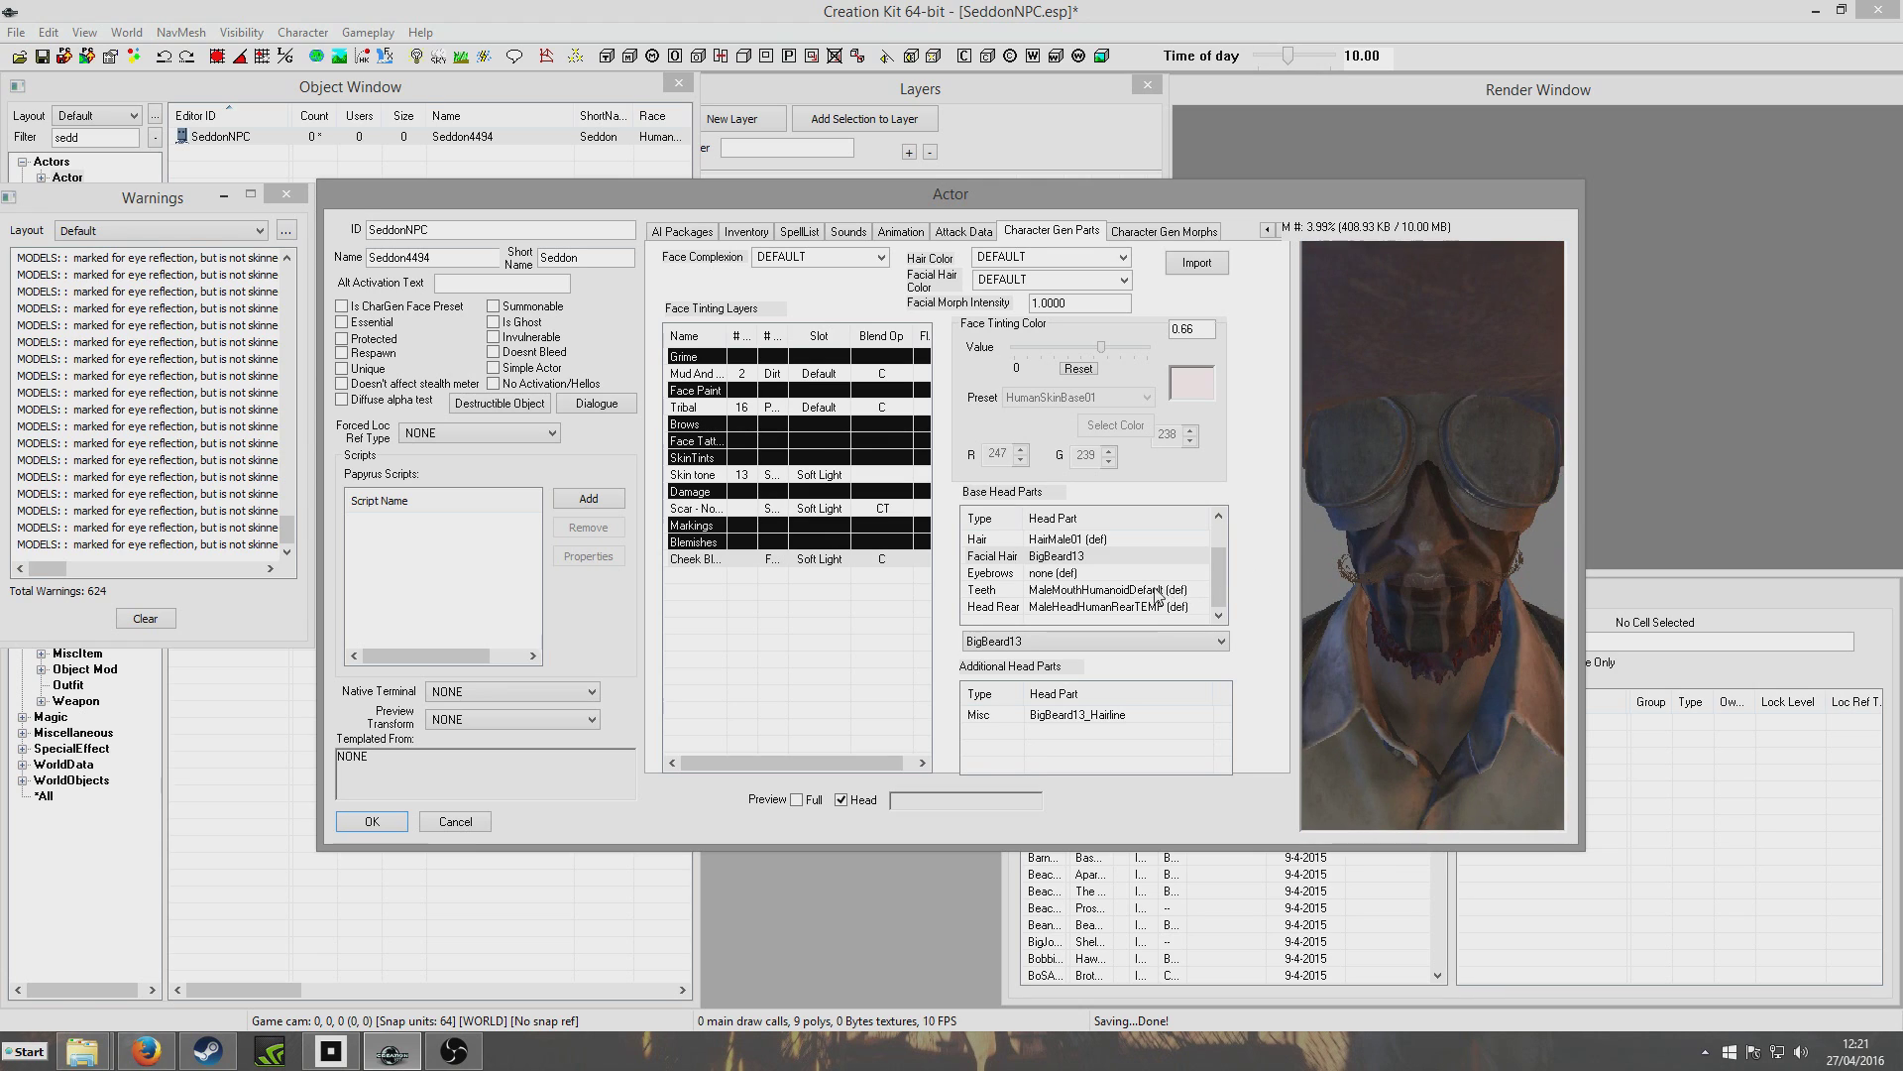
Change the Facial Hair head part to Beard07 and refresh the head preview
click(1115, 641)
click(1056, 957)
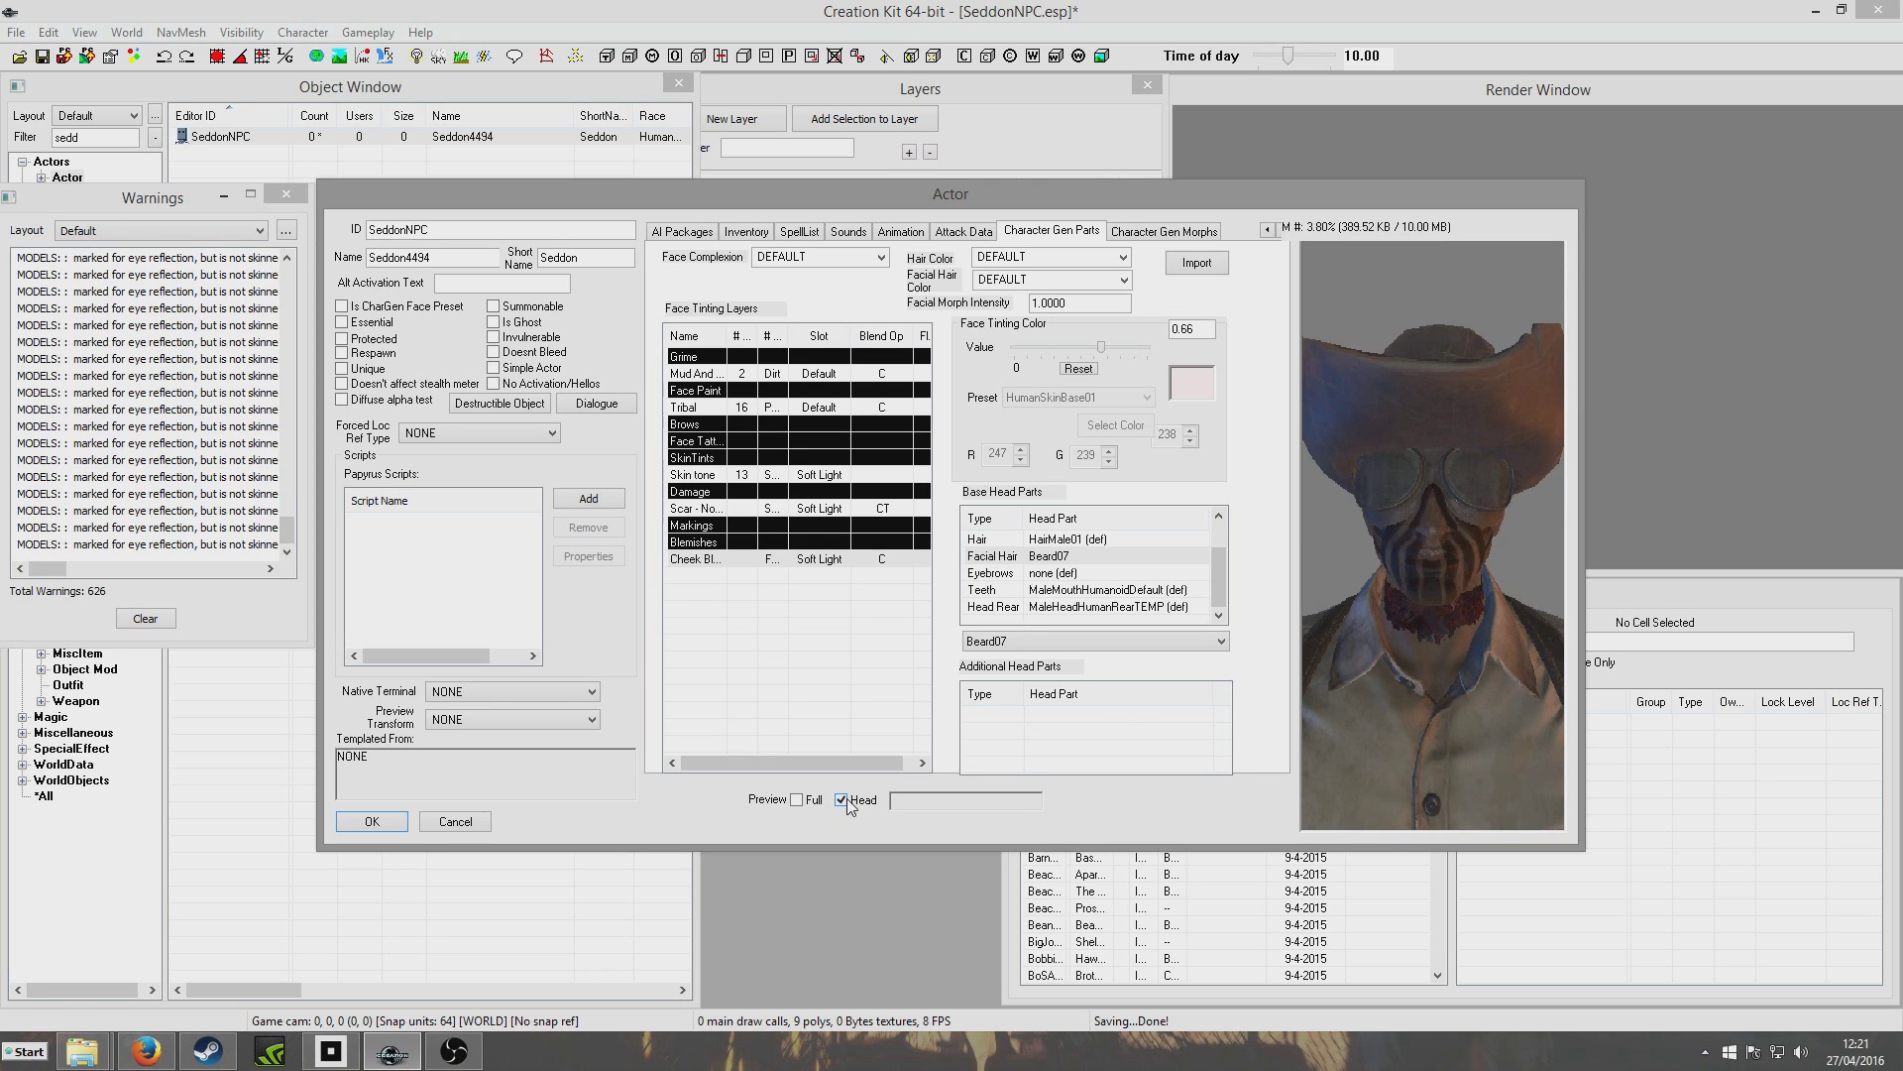
Change the Facial Hair head part to BigBeard18 and inspect the beard from the side
click(1130, 641)
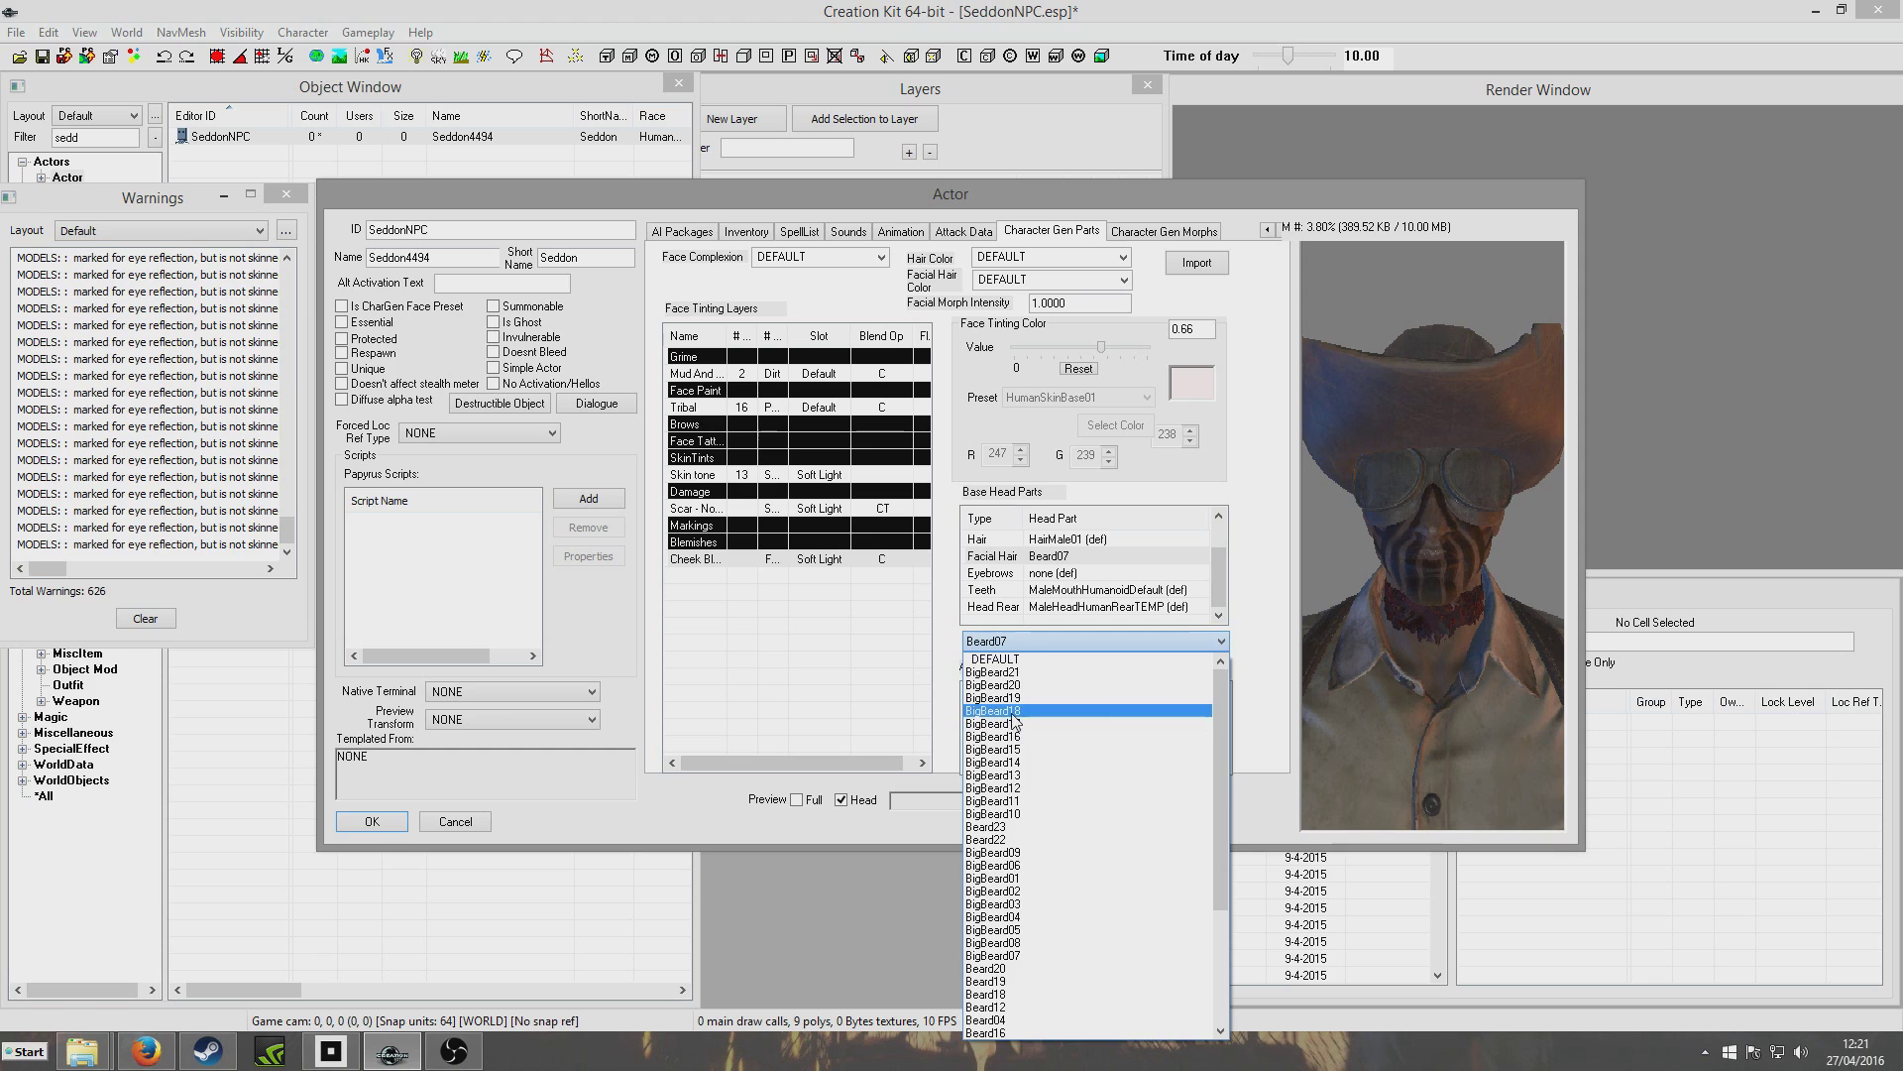
click(1053, 710)
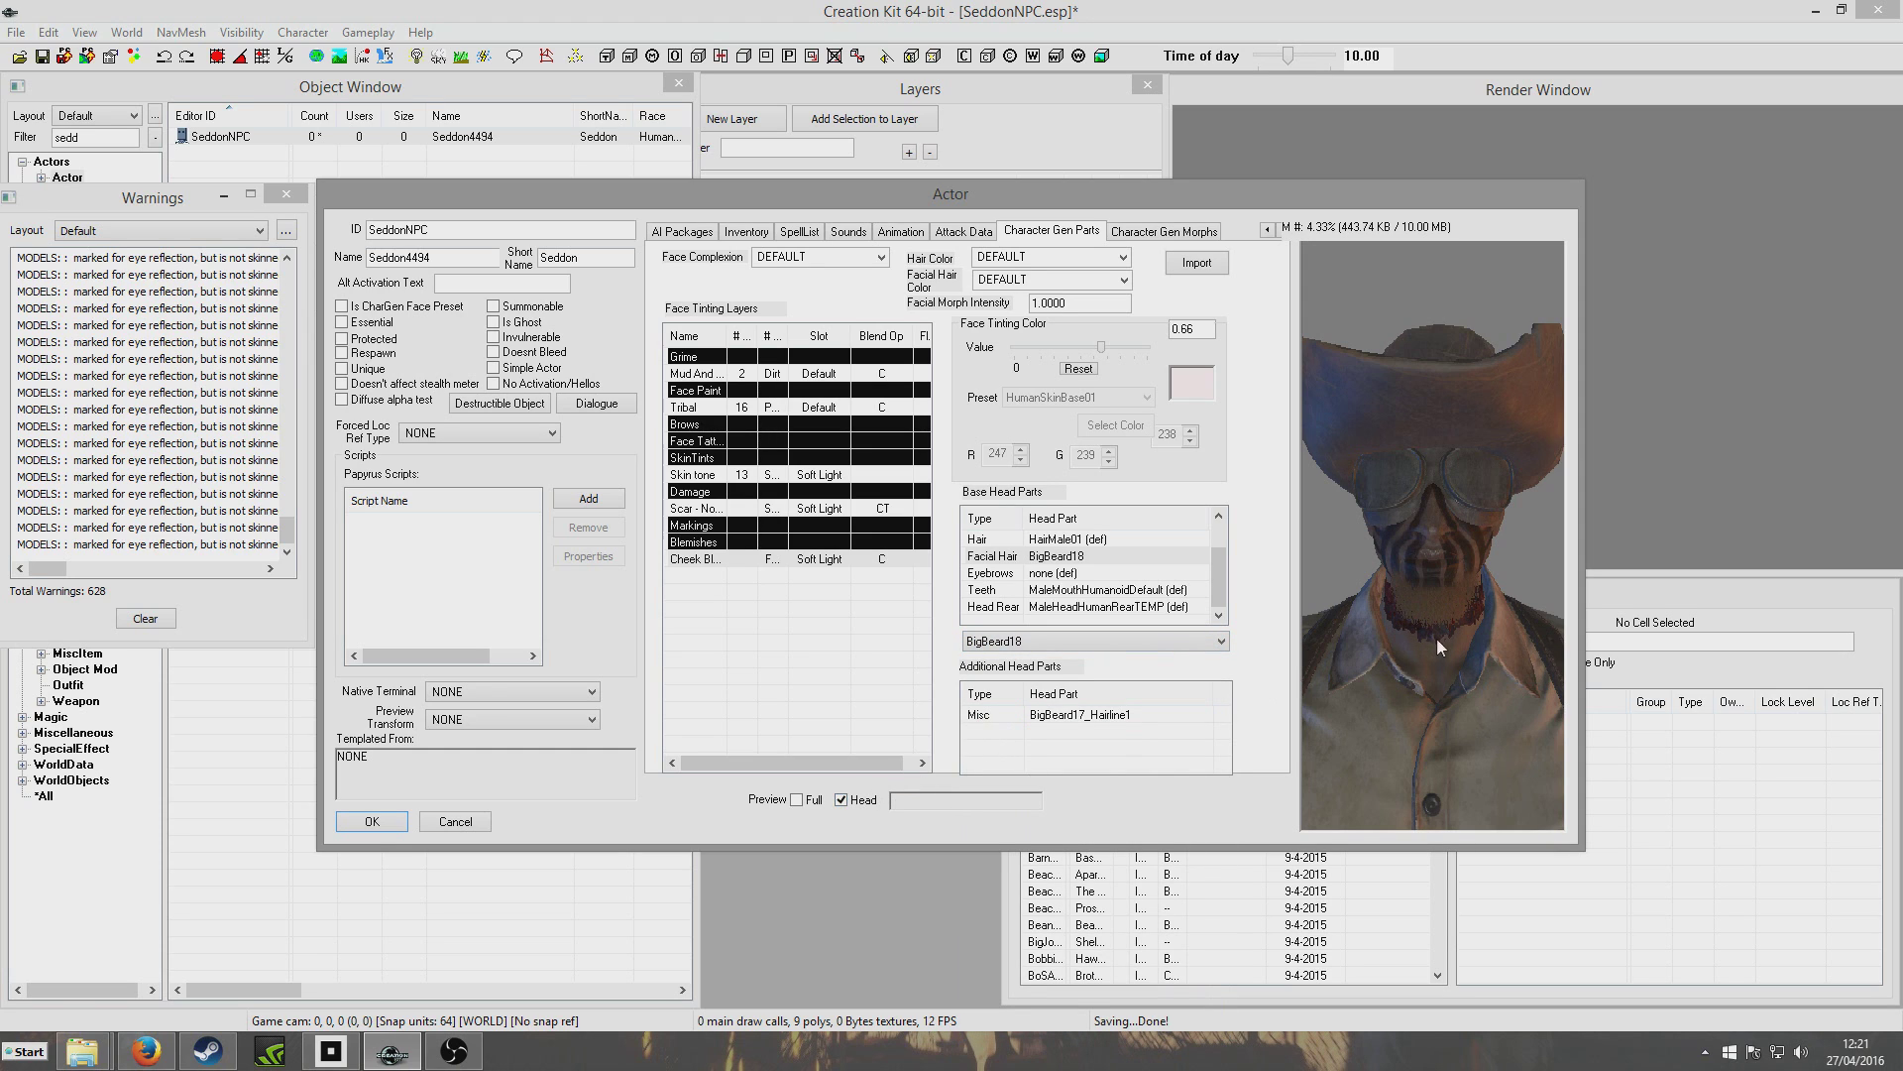
drag(1505, 593, 1372, 598)
scroll(1396, 629, up, 5)
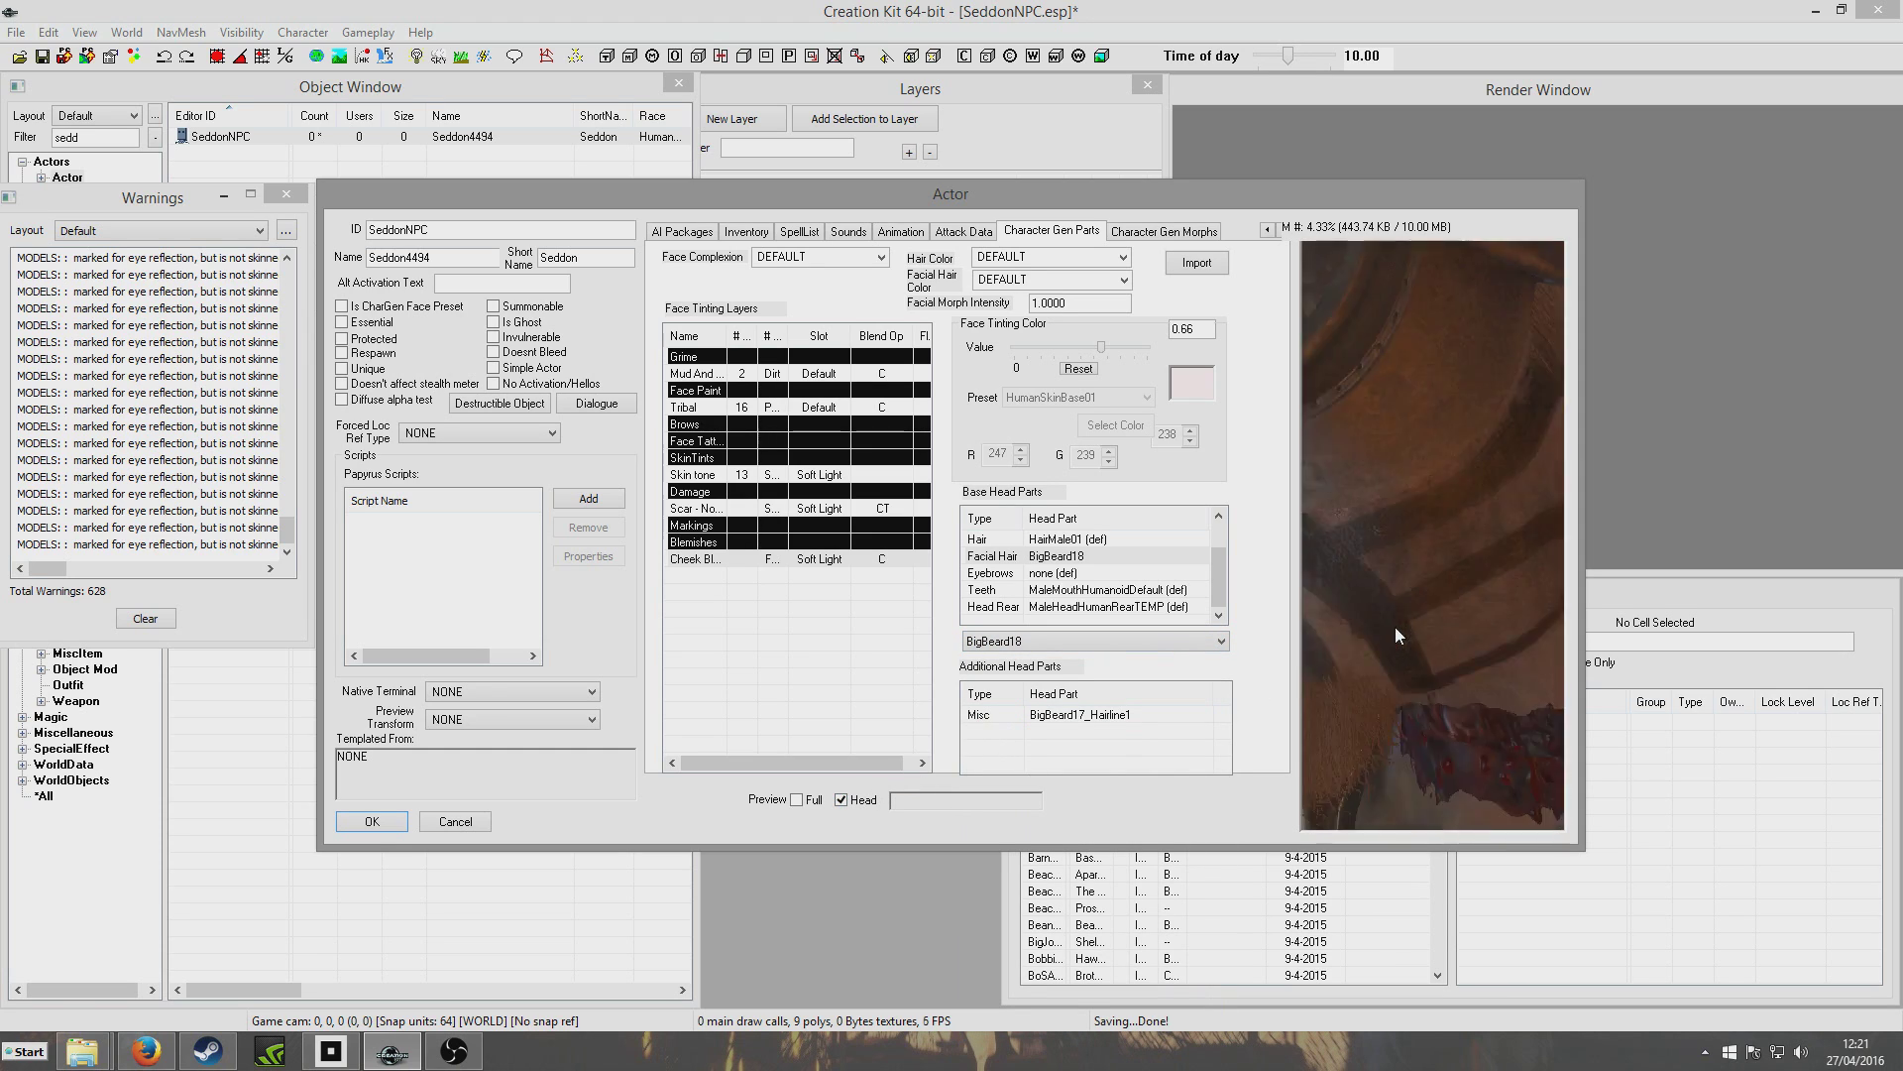
scroll(1395, 626, down, 5)
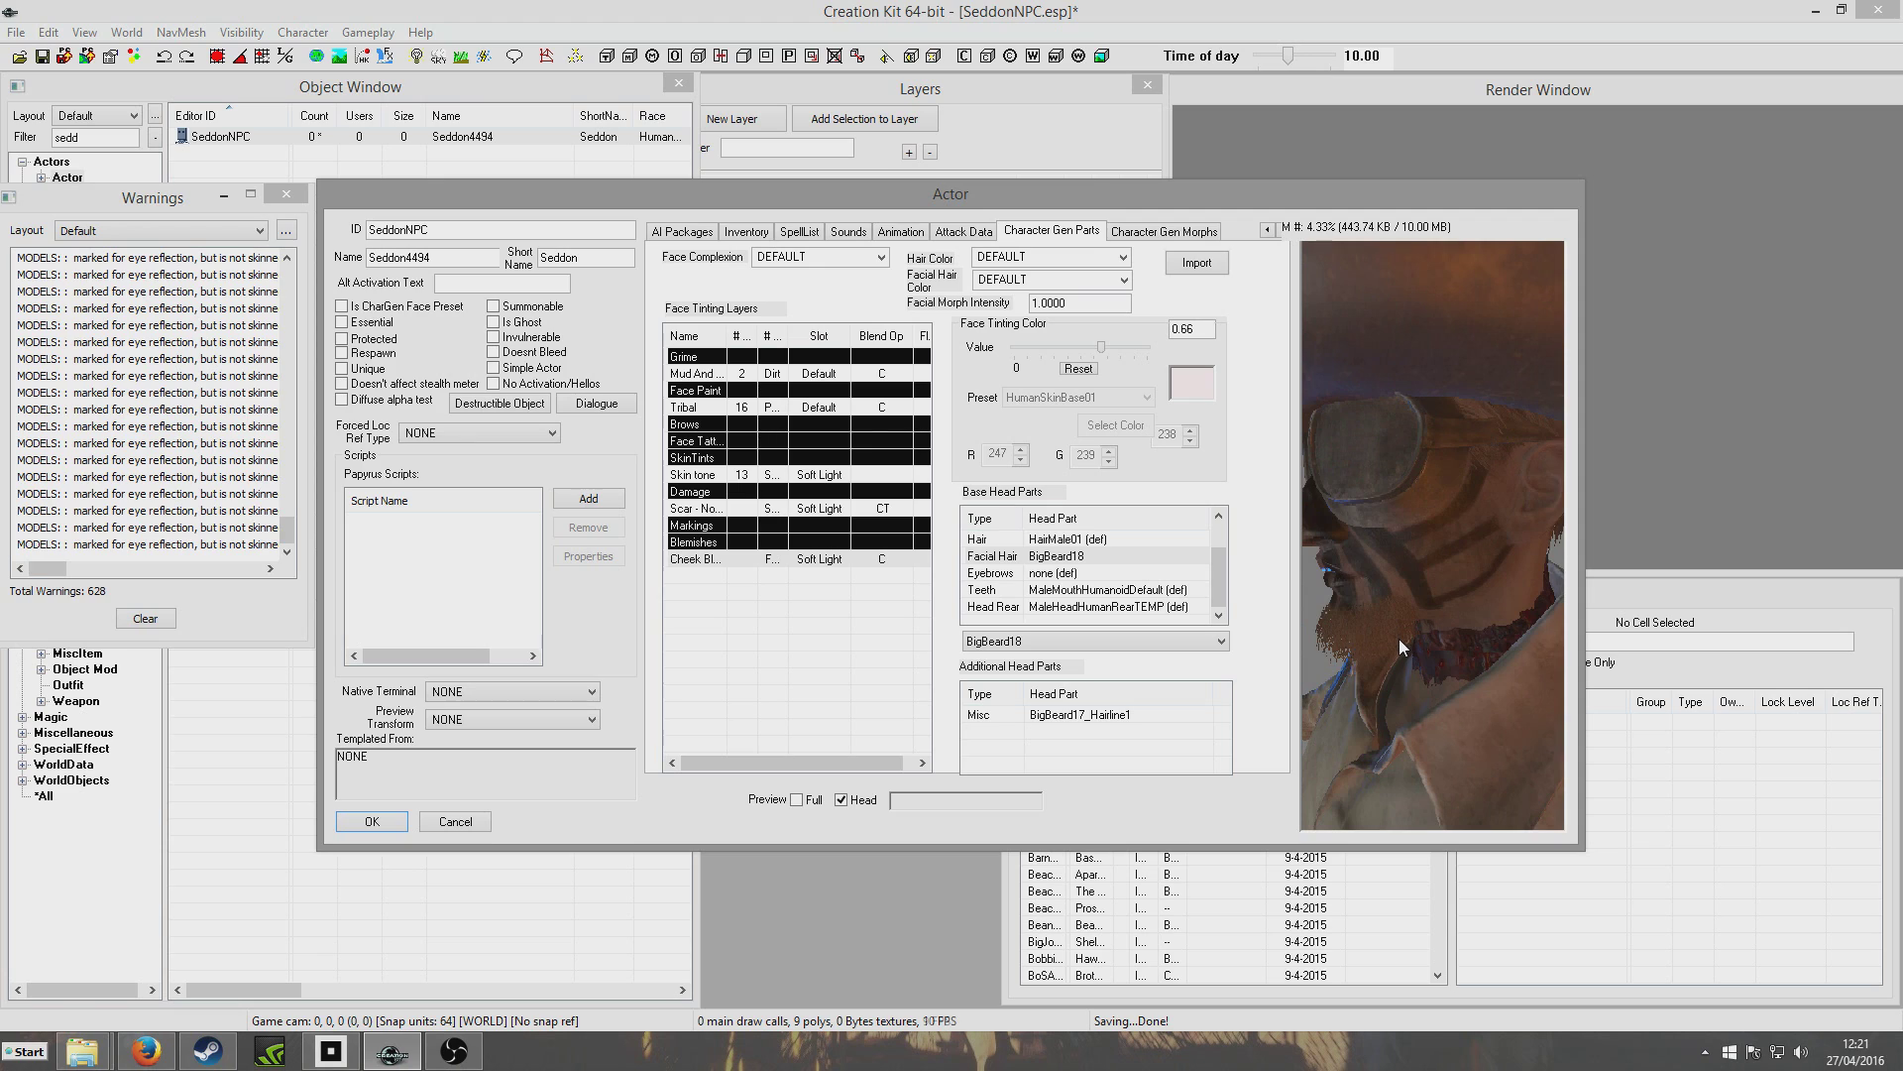
Try HairColor10SteelGray and HairColor12CoolBrown as the facial hair color, settling on HairColor04Silver
click(1124, 281)
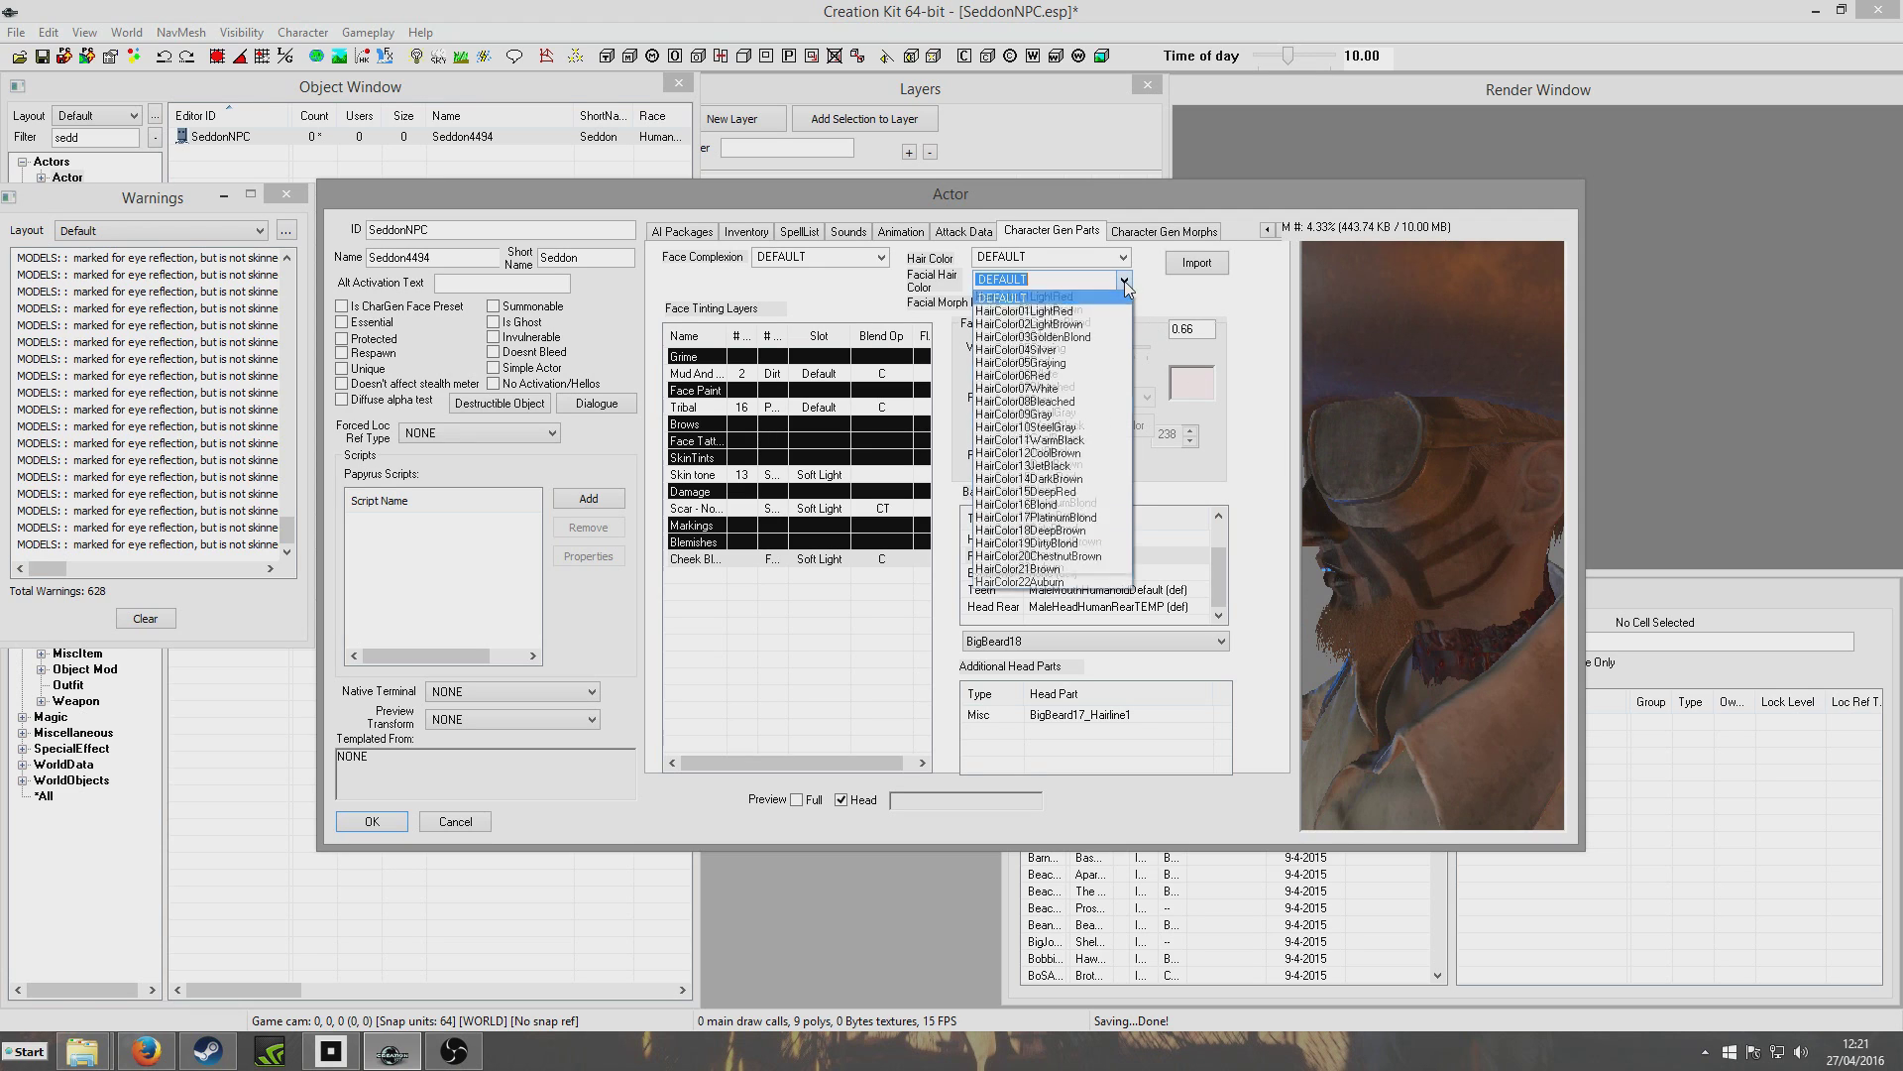
click(1076, 428)
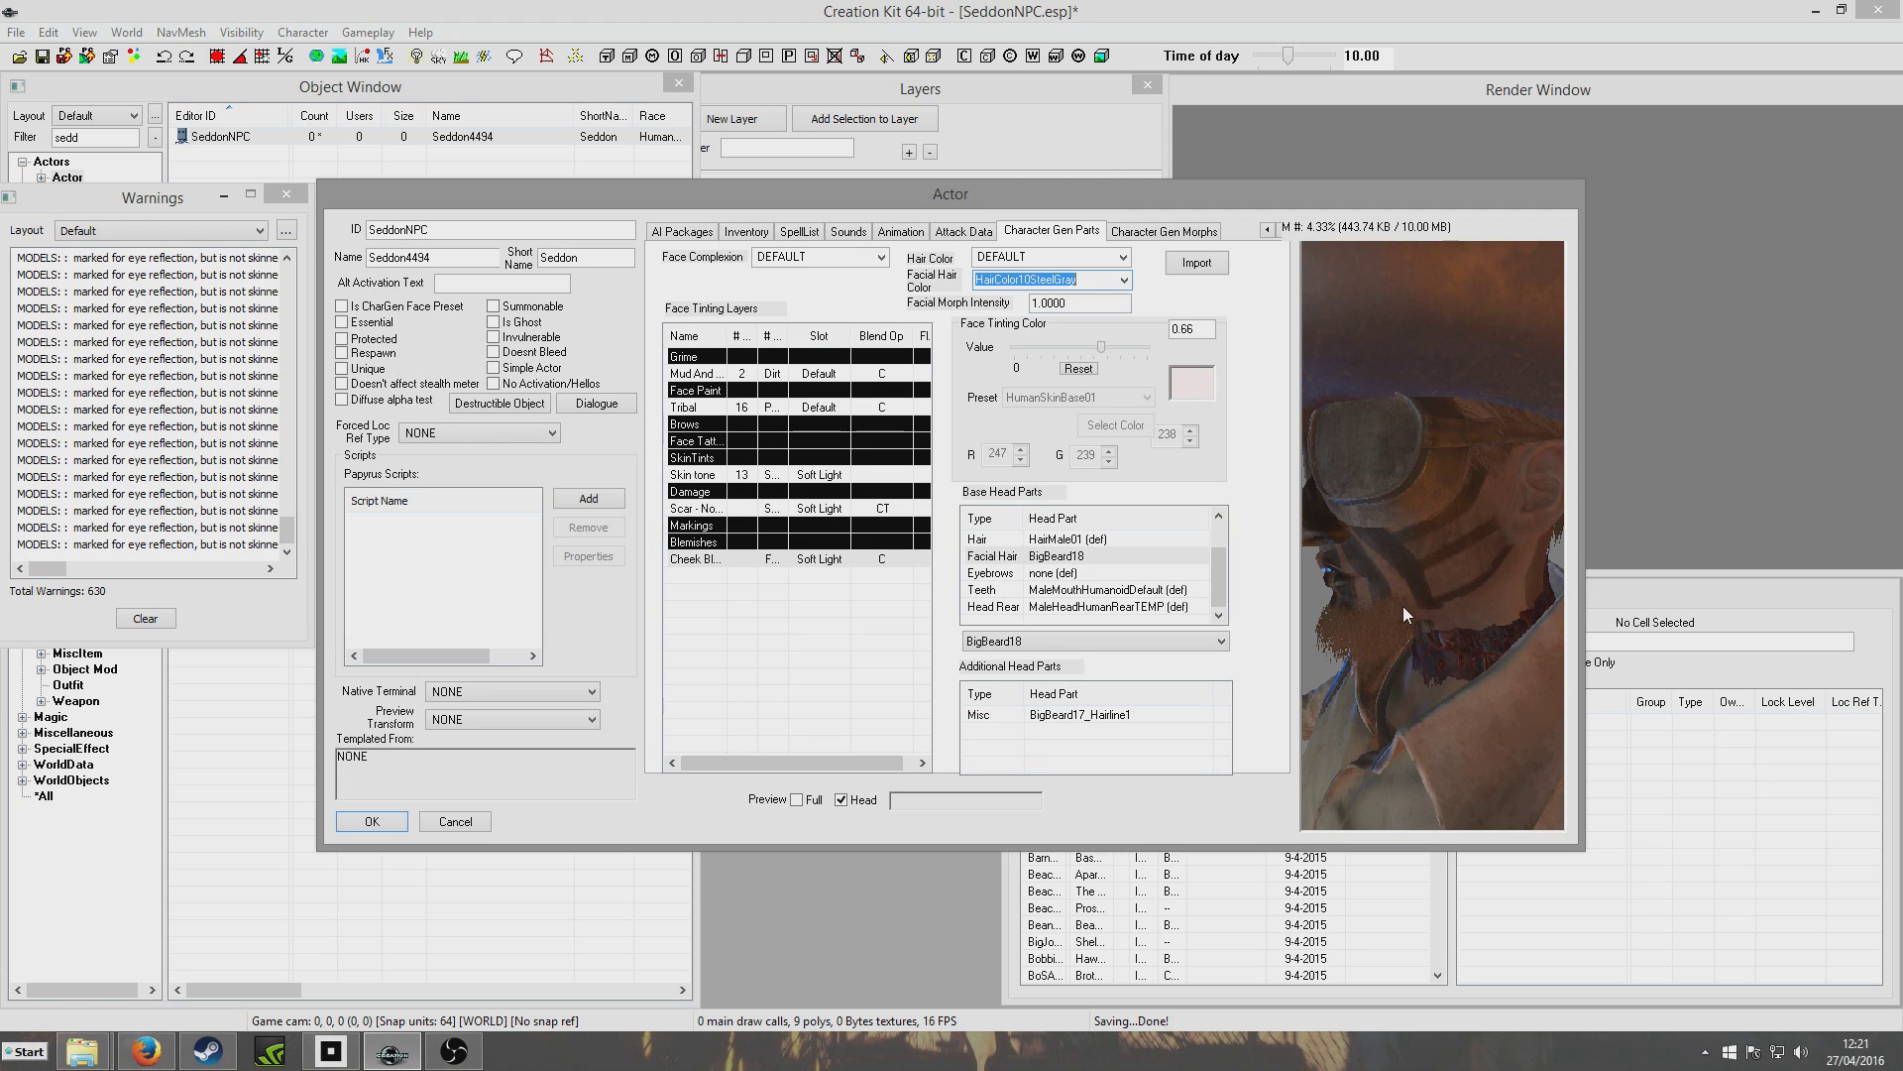
drag(1402, 605, 1460, 600)
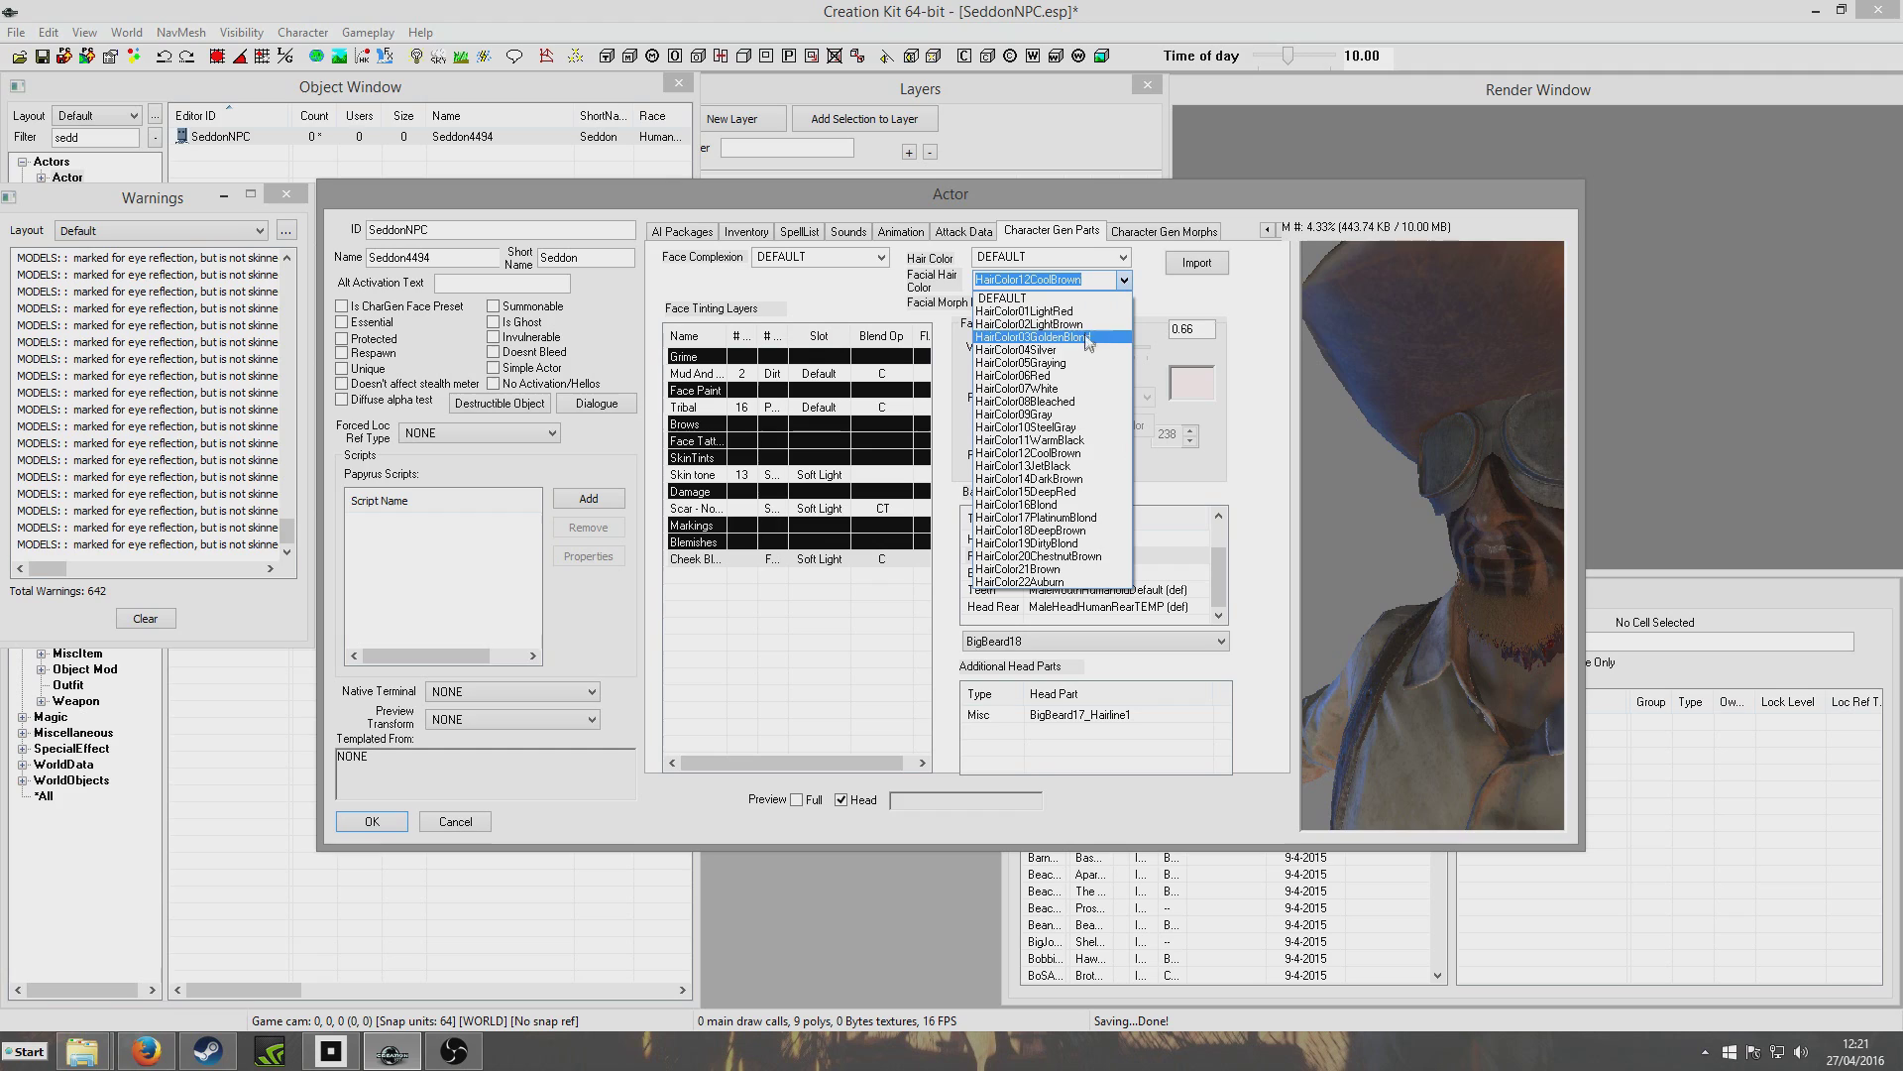
click(1084, 382)
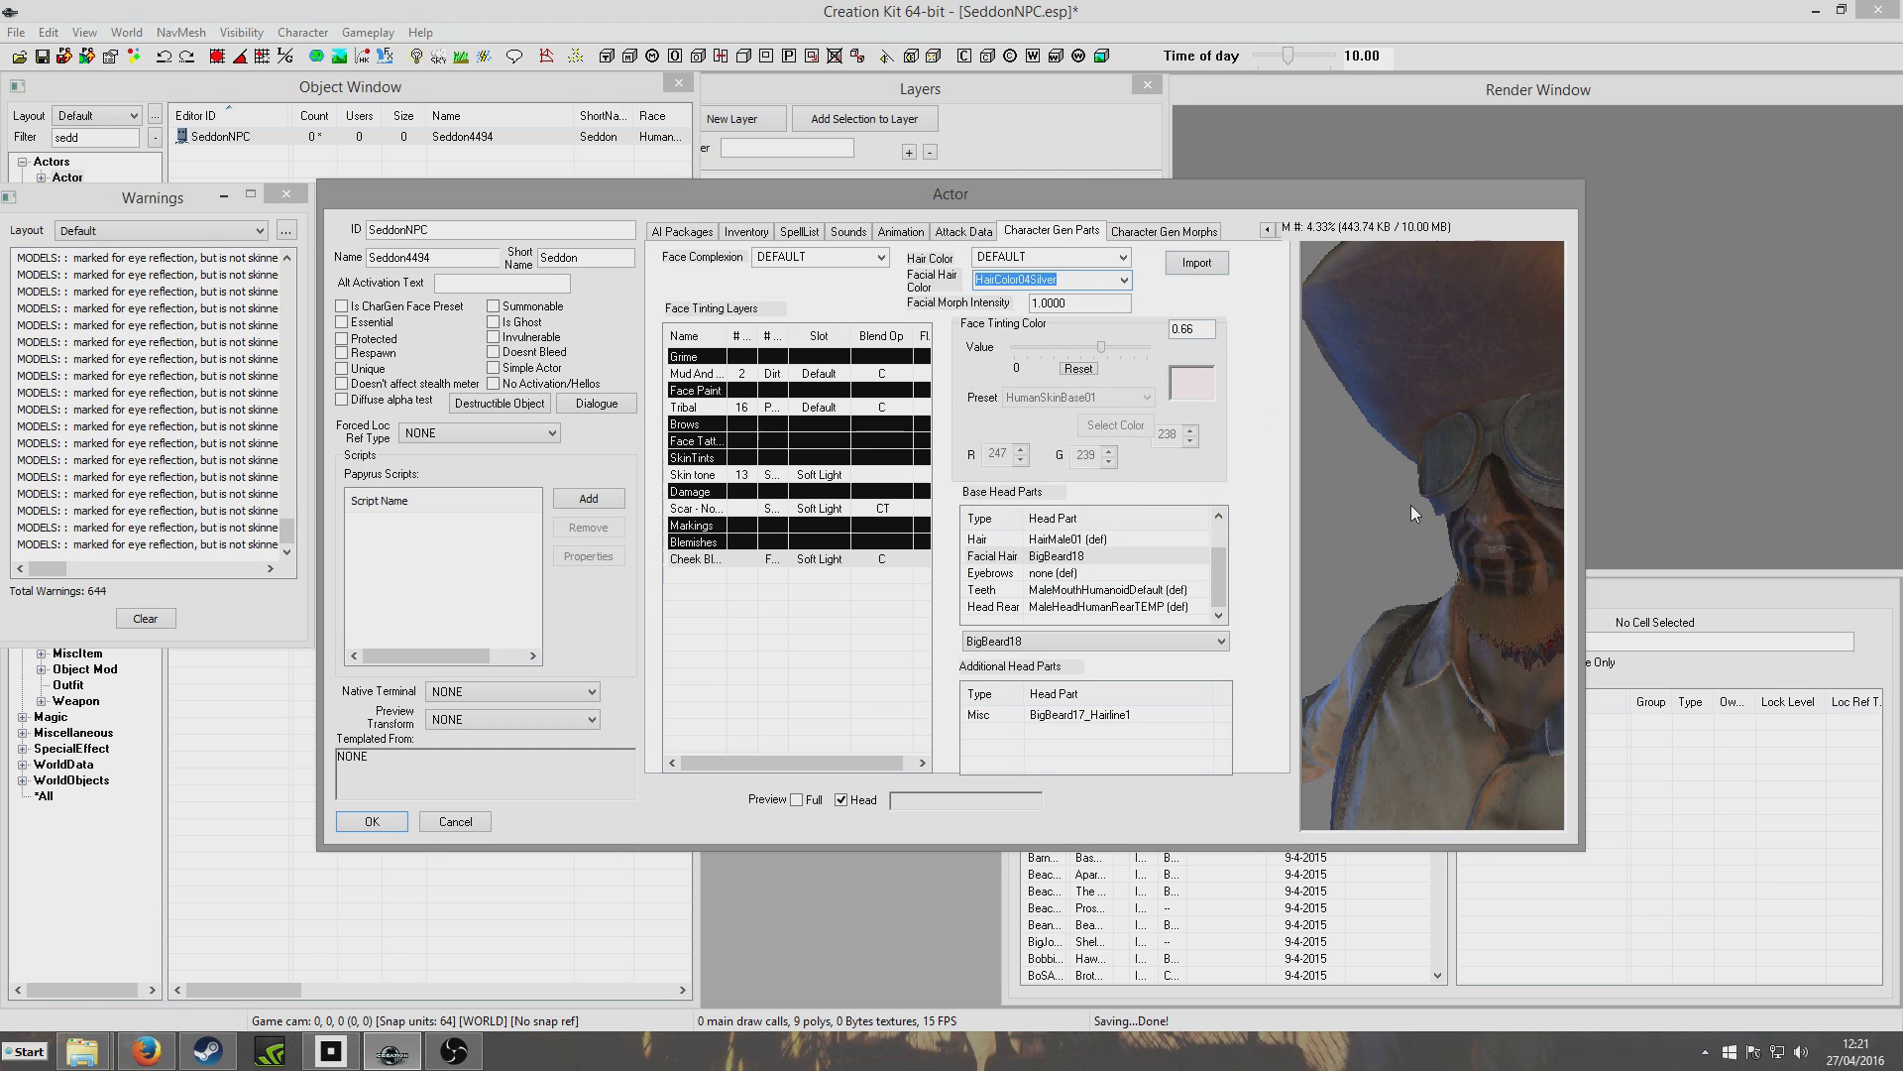
Check the NPC's inventory, accept the actor settings and save the plugin
click(746, 232)
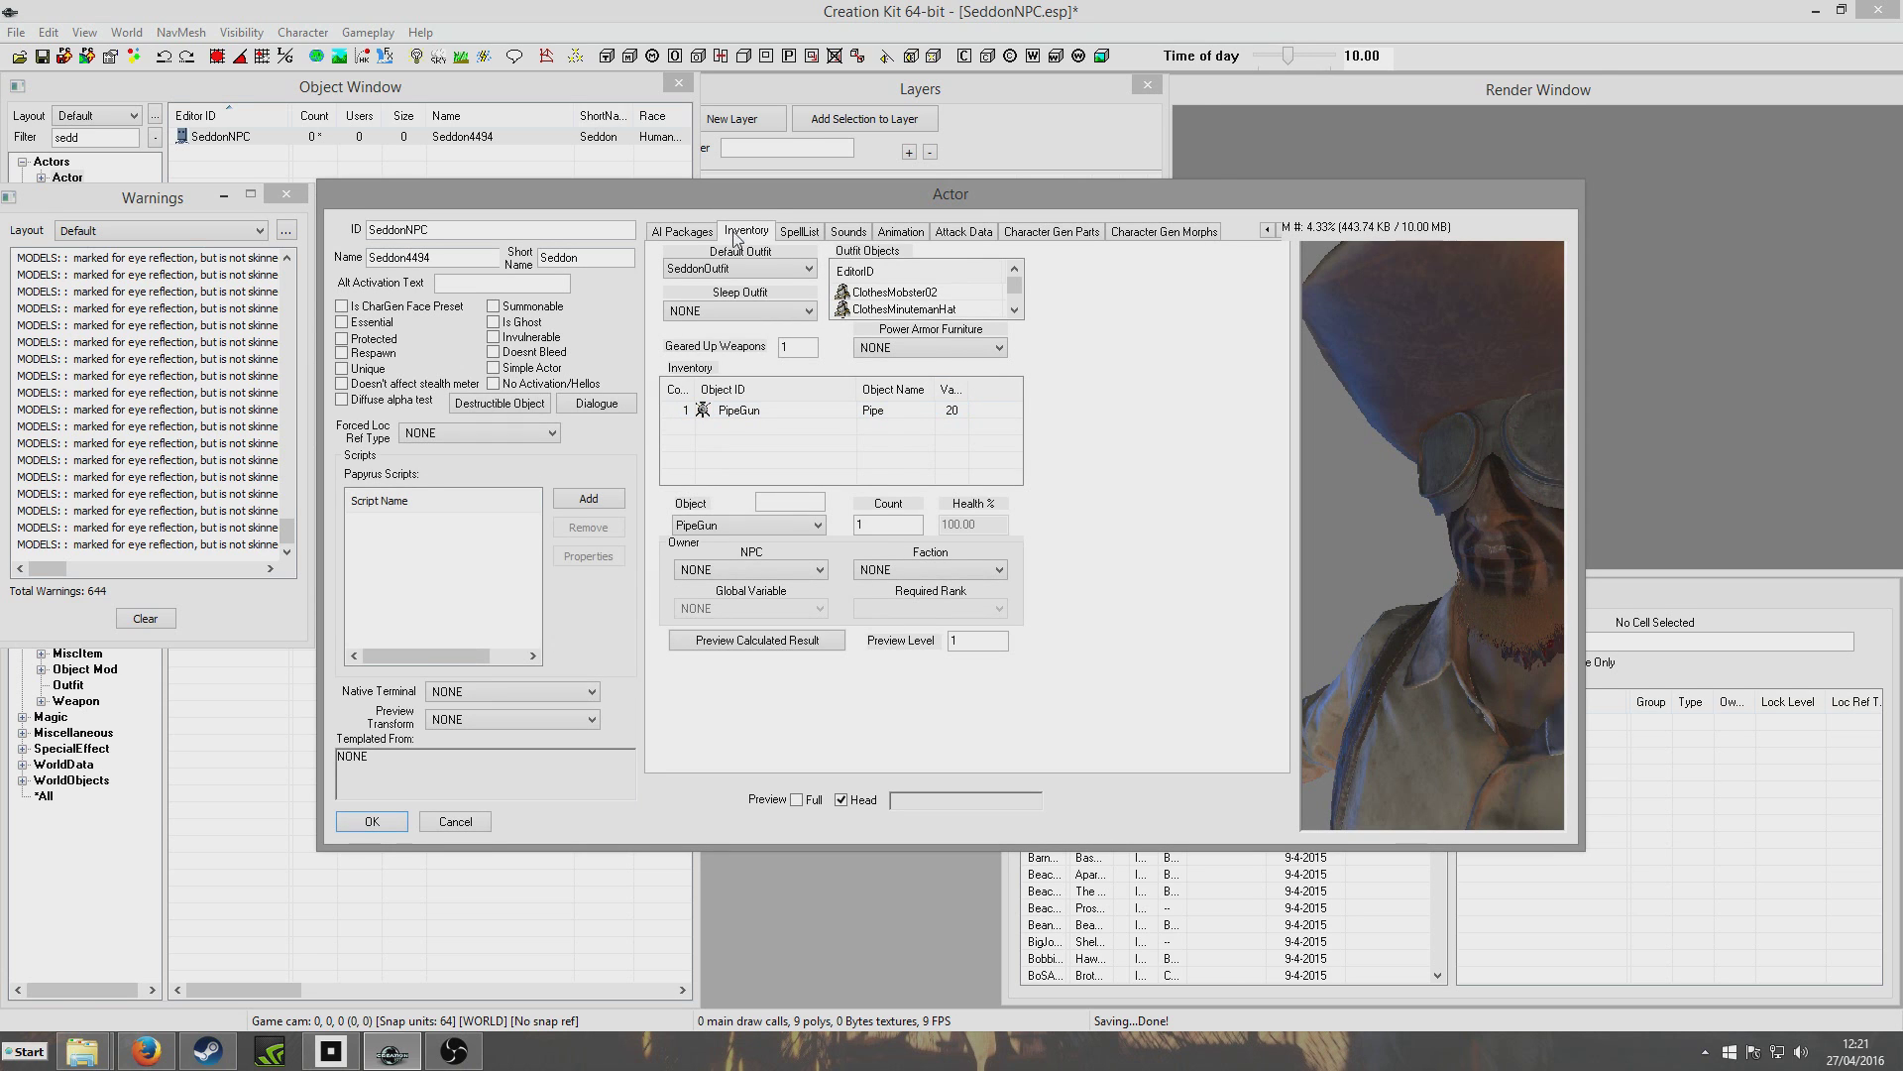
click(366, 820)
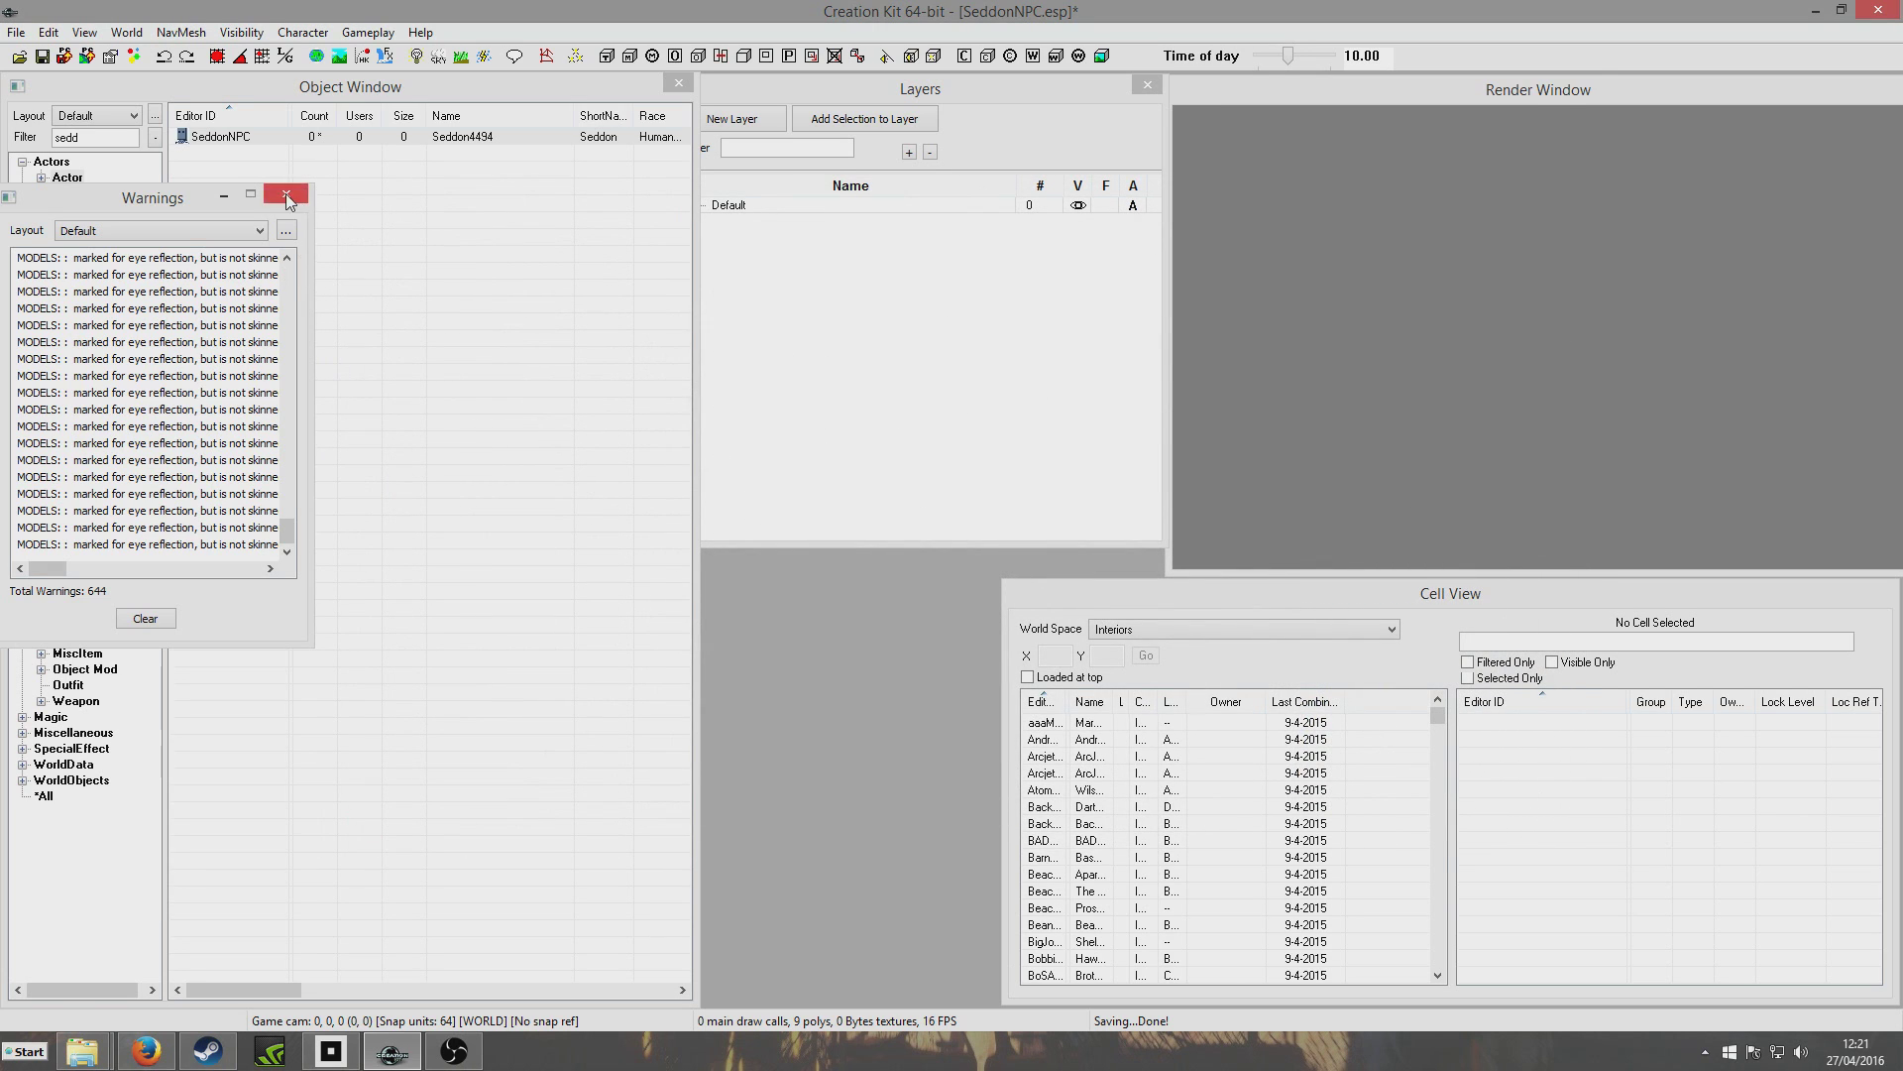
click(287, 196)
click(42, 58)
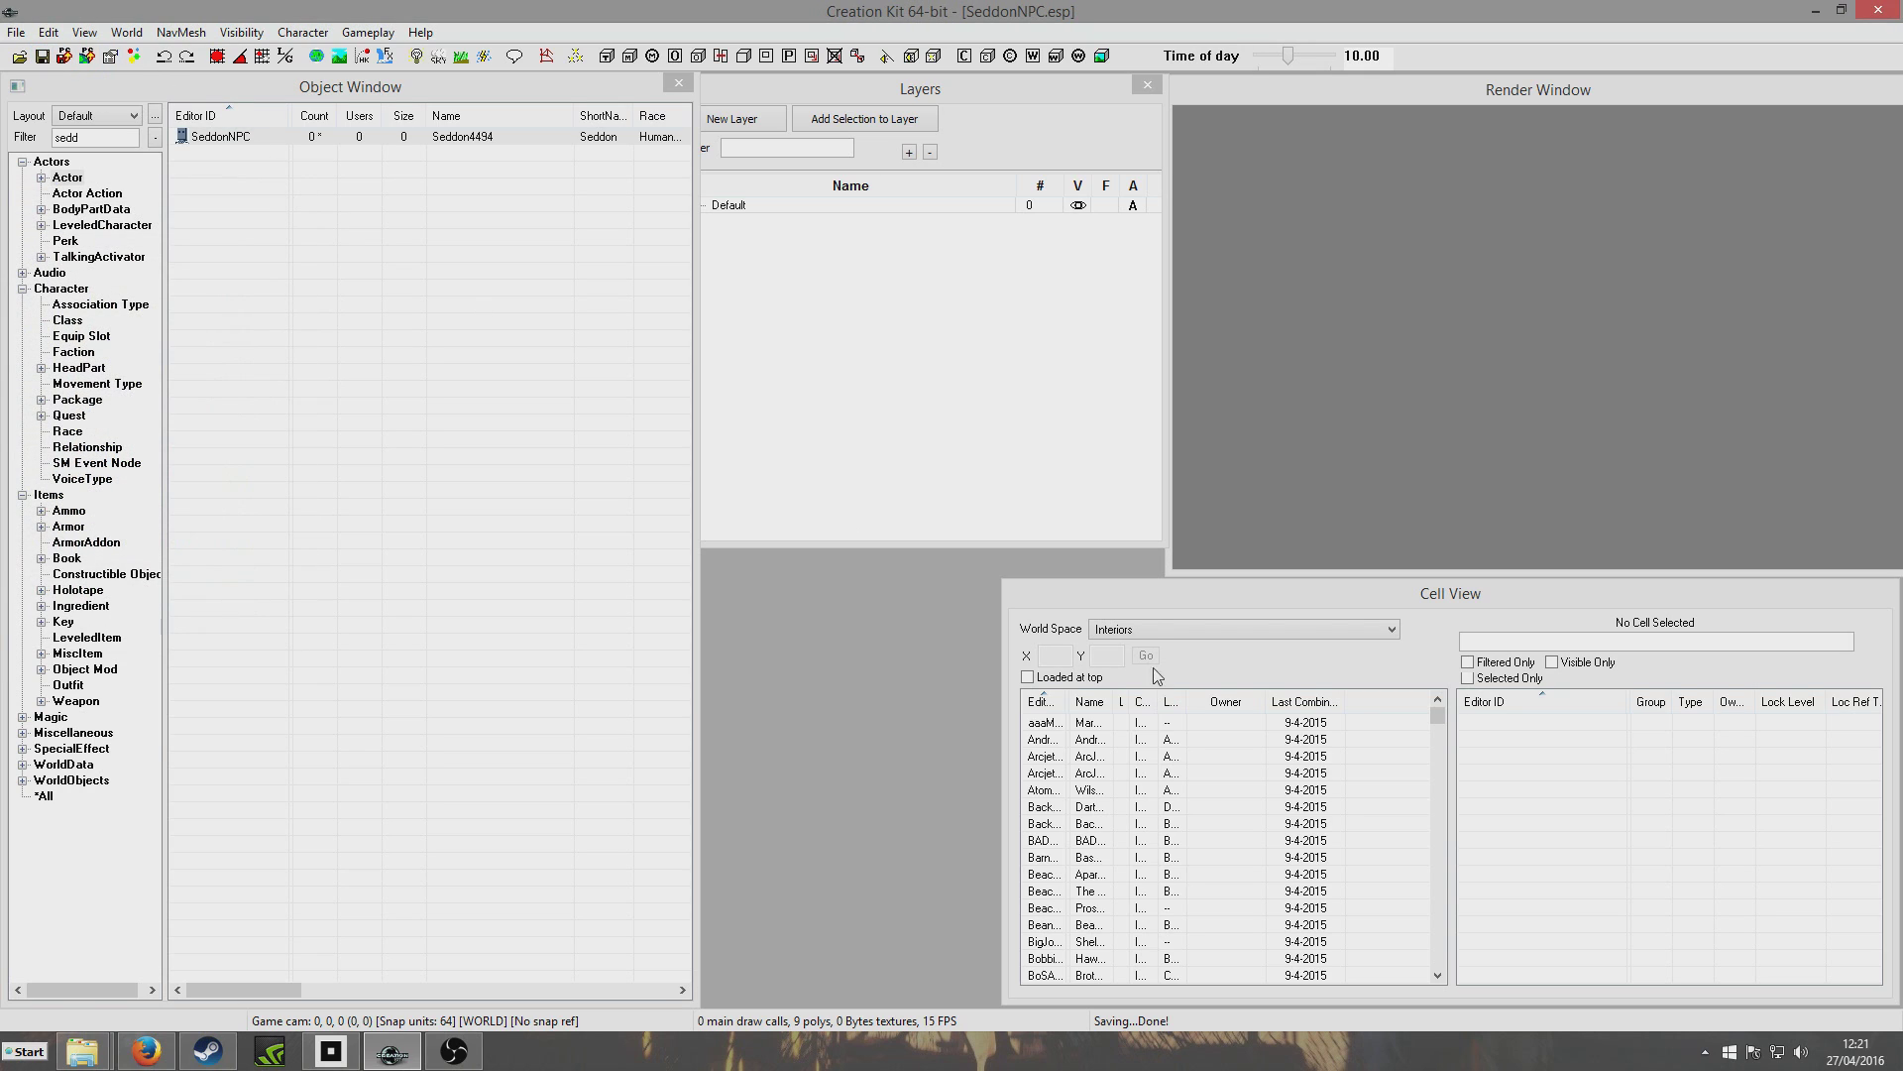
Switch the cell list to the Commonwealth world space, reveal the FormID column and load the AbernathyFarmExt cell
click(1135, 630)
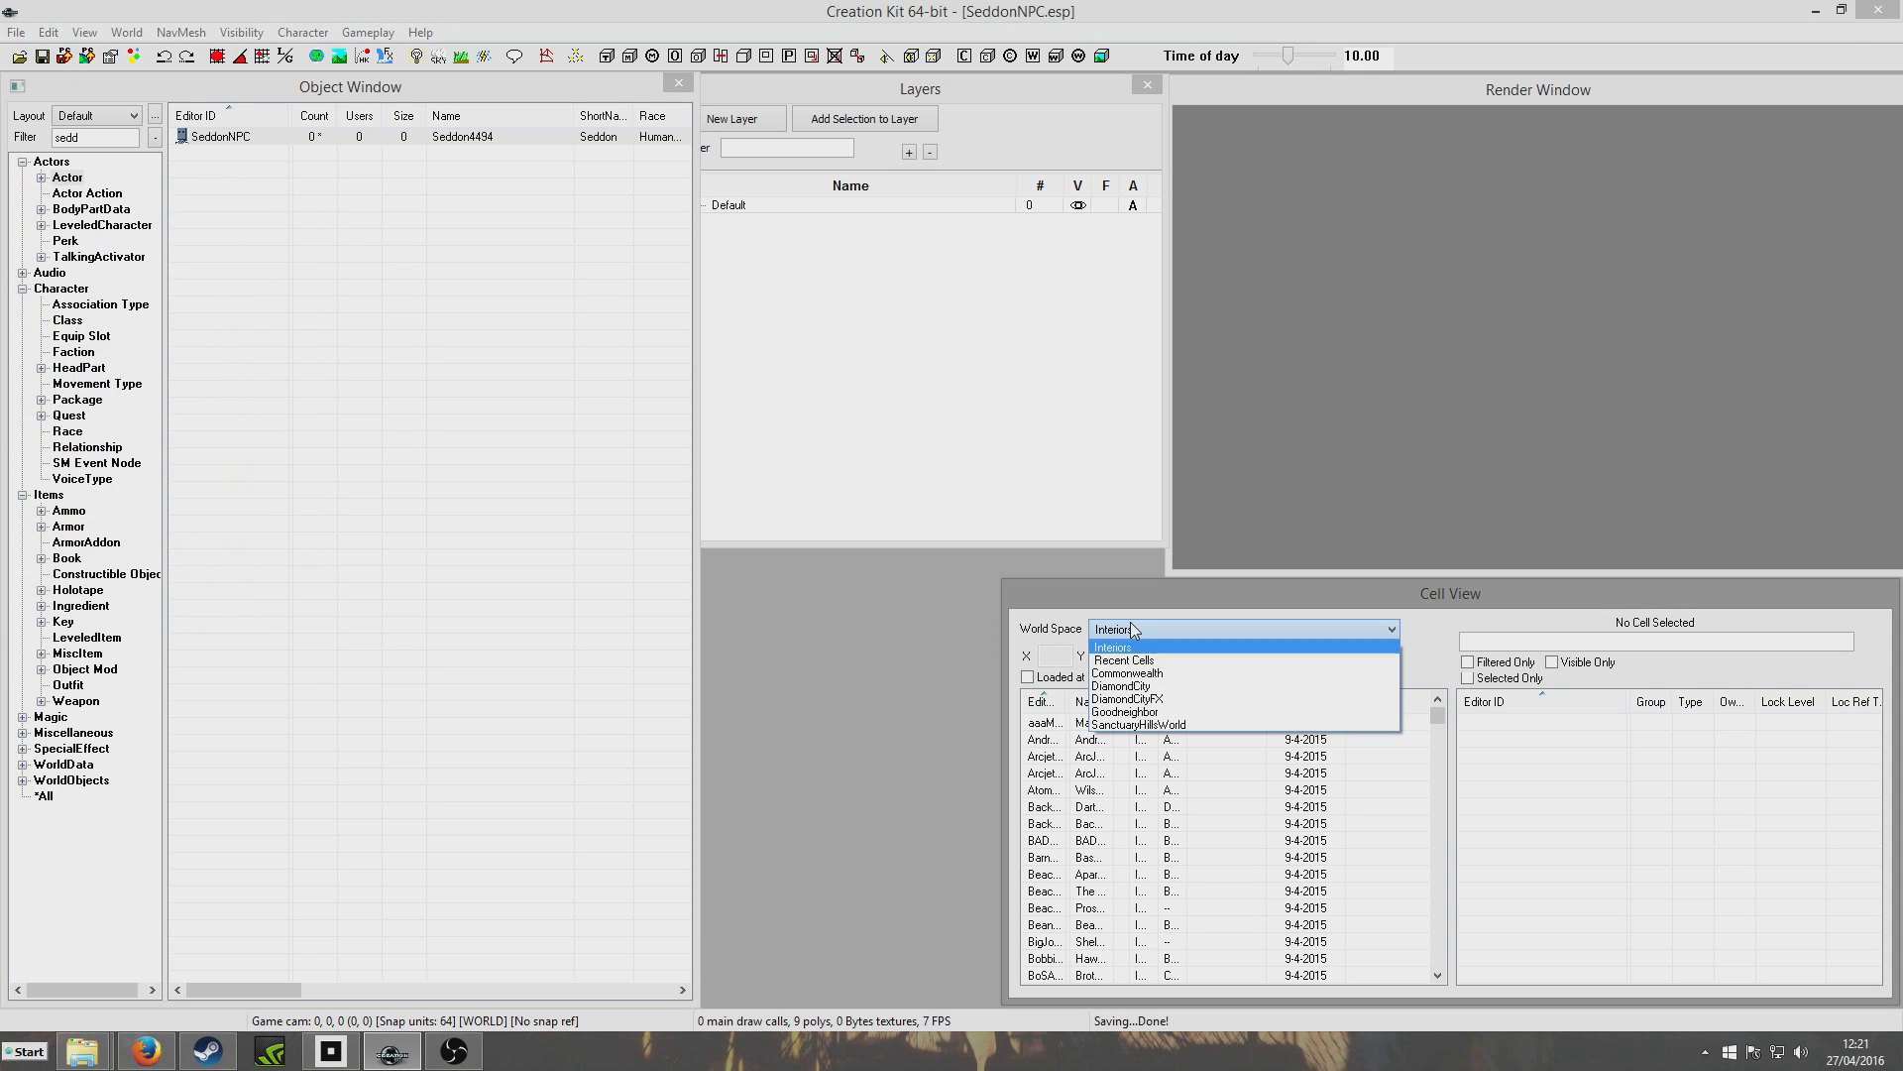
click(1174, 683)
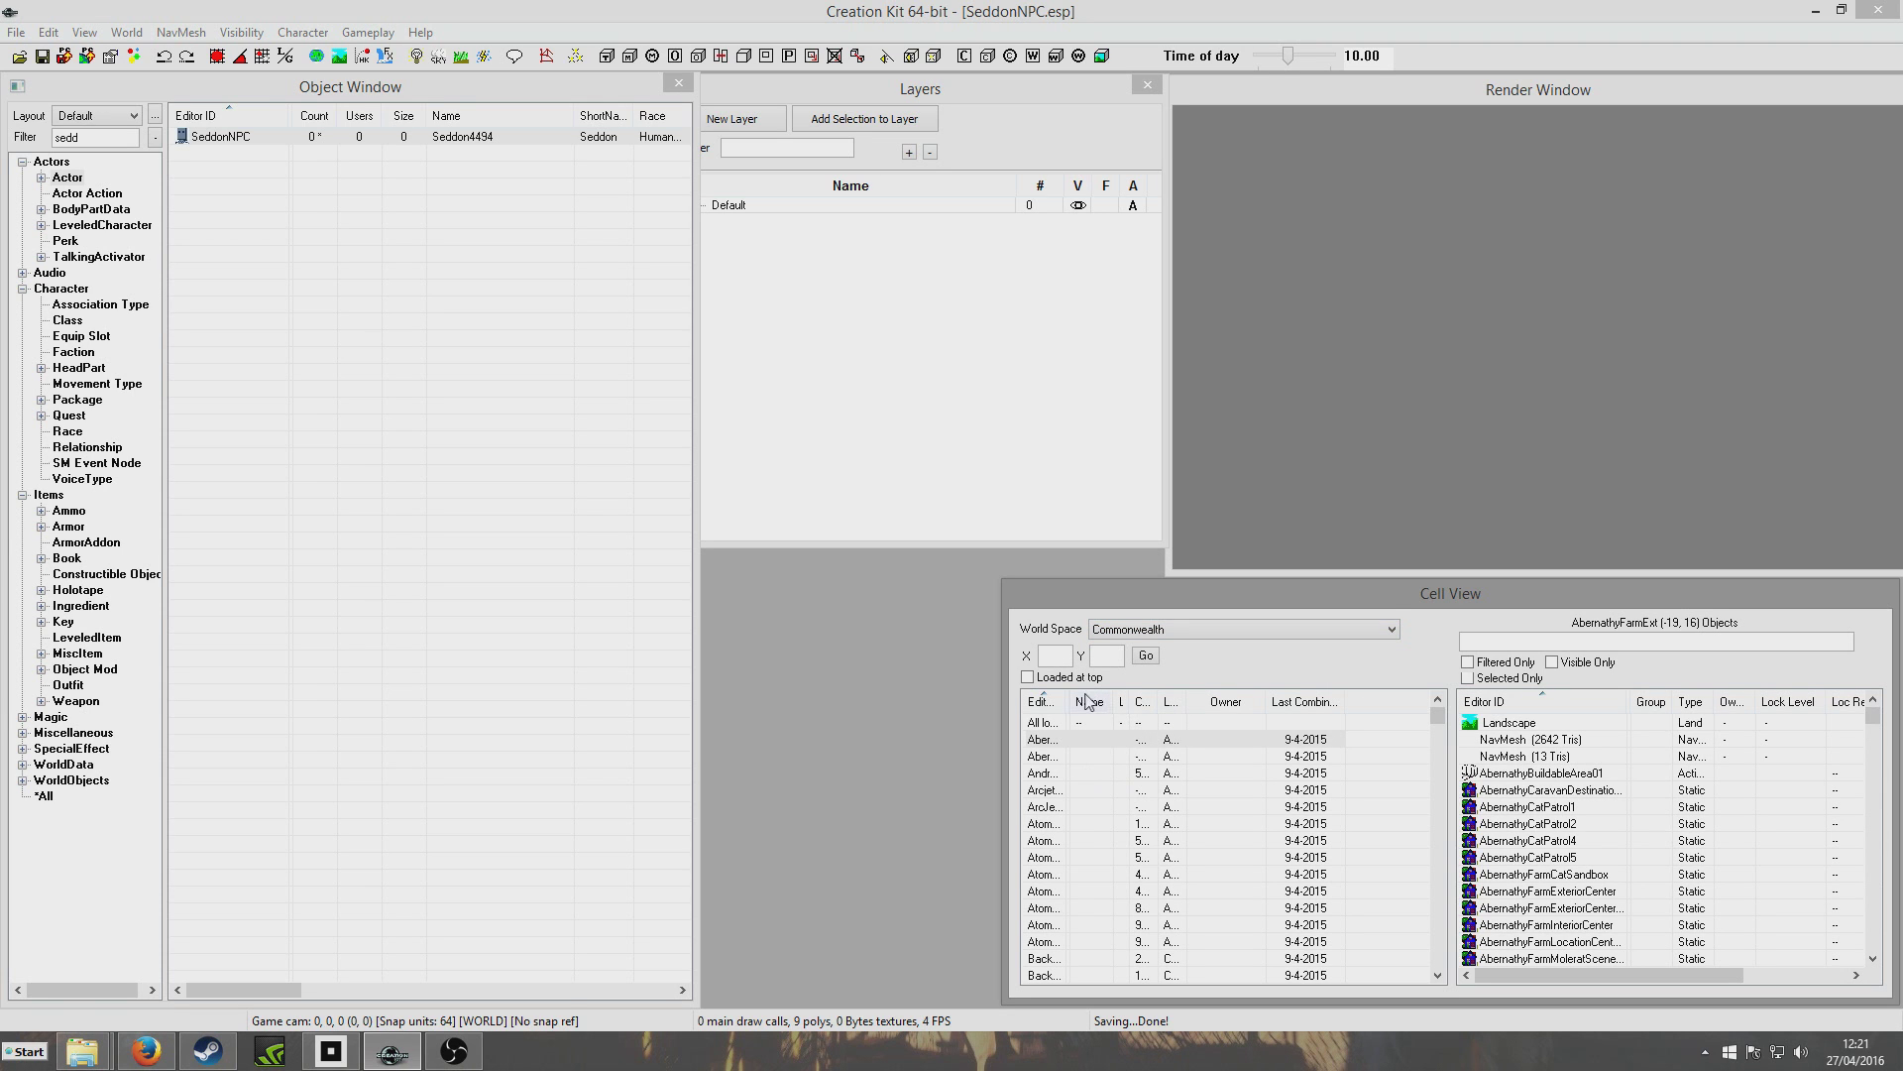
drag(1072, 698, 1136, 710)
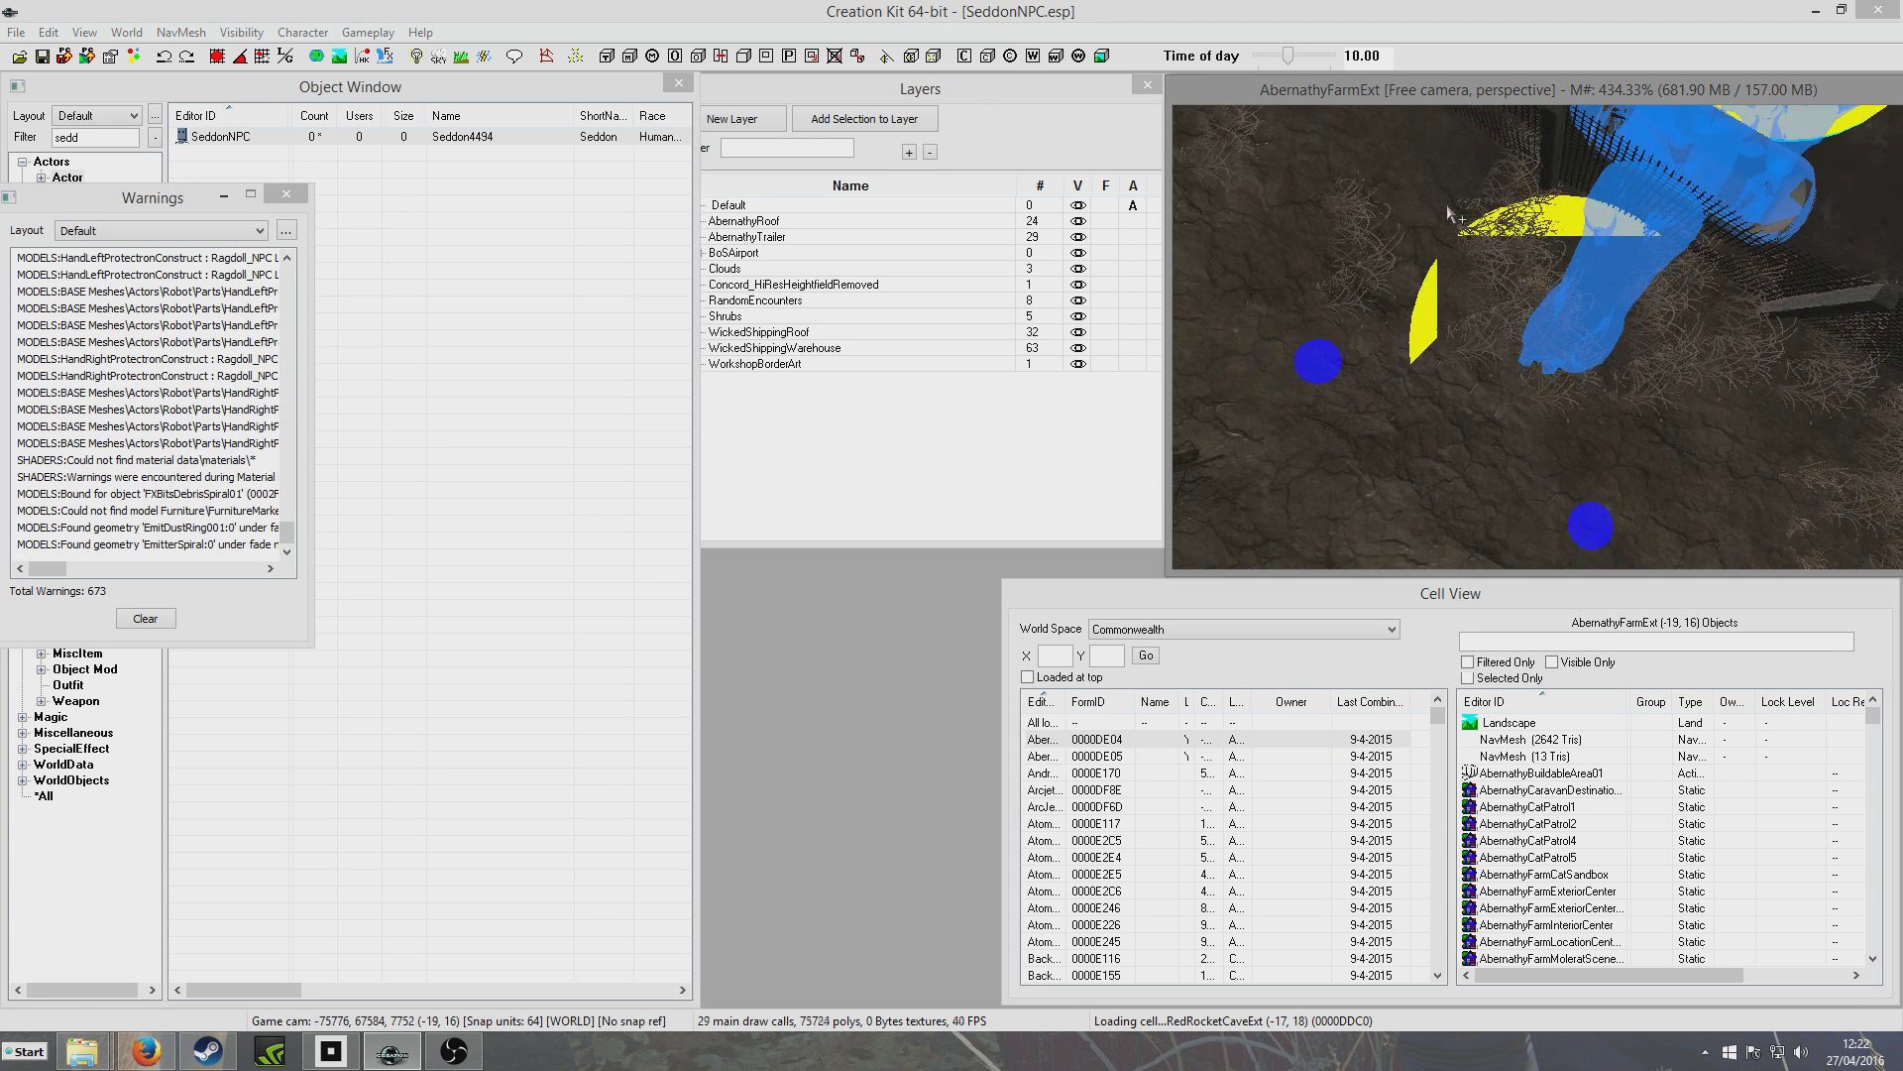
Place SeddonNPC in the open terrain outside Abernathy Farm, near the red marker
scroll(1465, 258, down, 2)
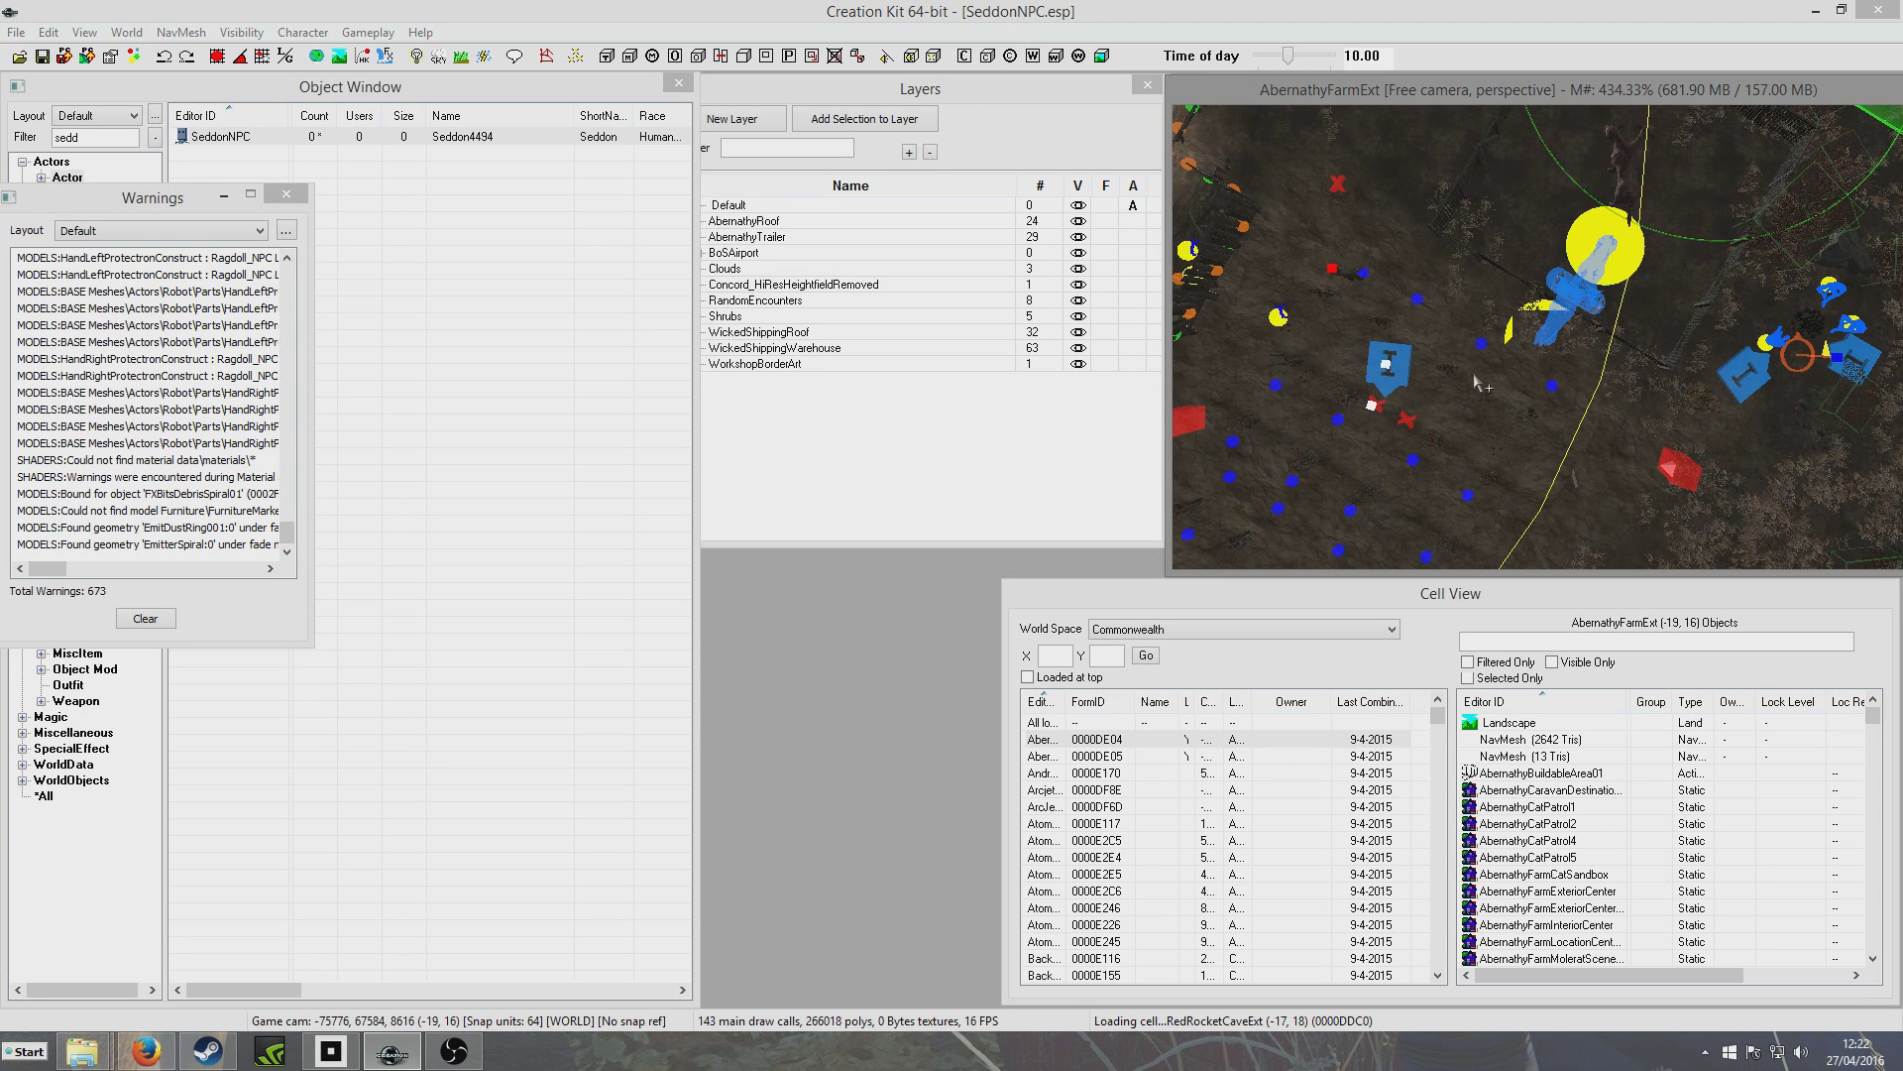
mouse_move(1559, 428)
shift+middle_down()
mouse_move(1467, 423)
mouse_move(1507, 466)
mouse_move(1470, 456)
mouse_move(1537, 407)
shift+middle_up()
click(1469, 430)
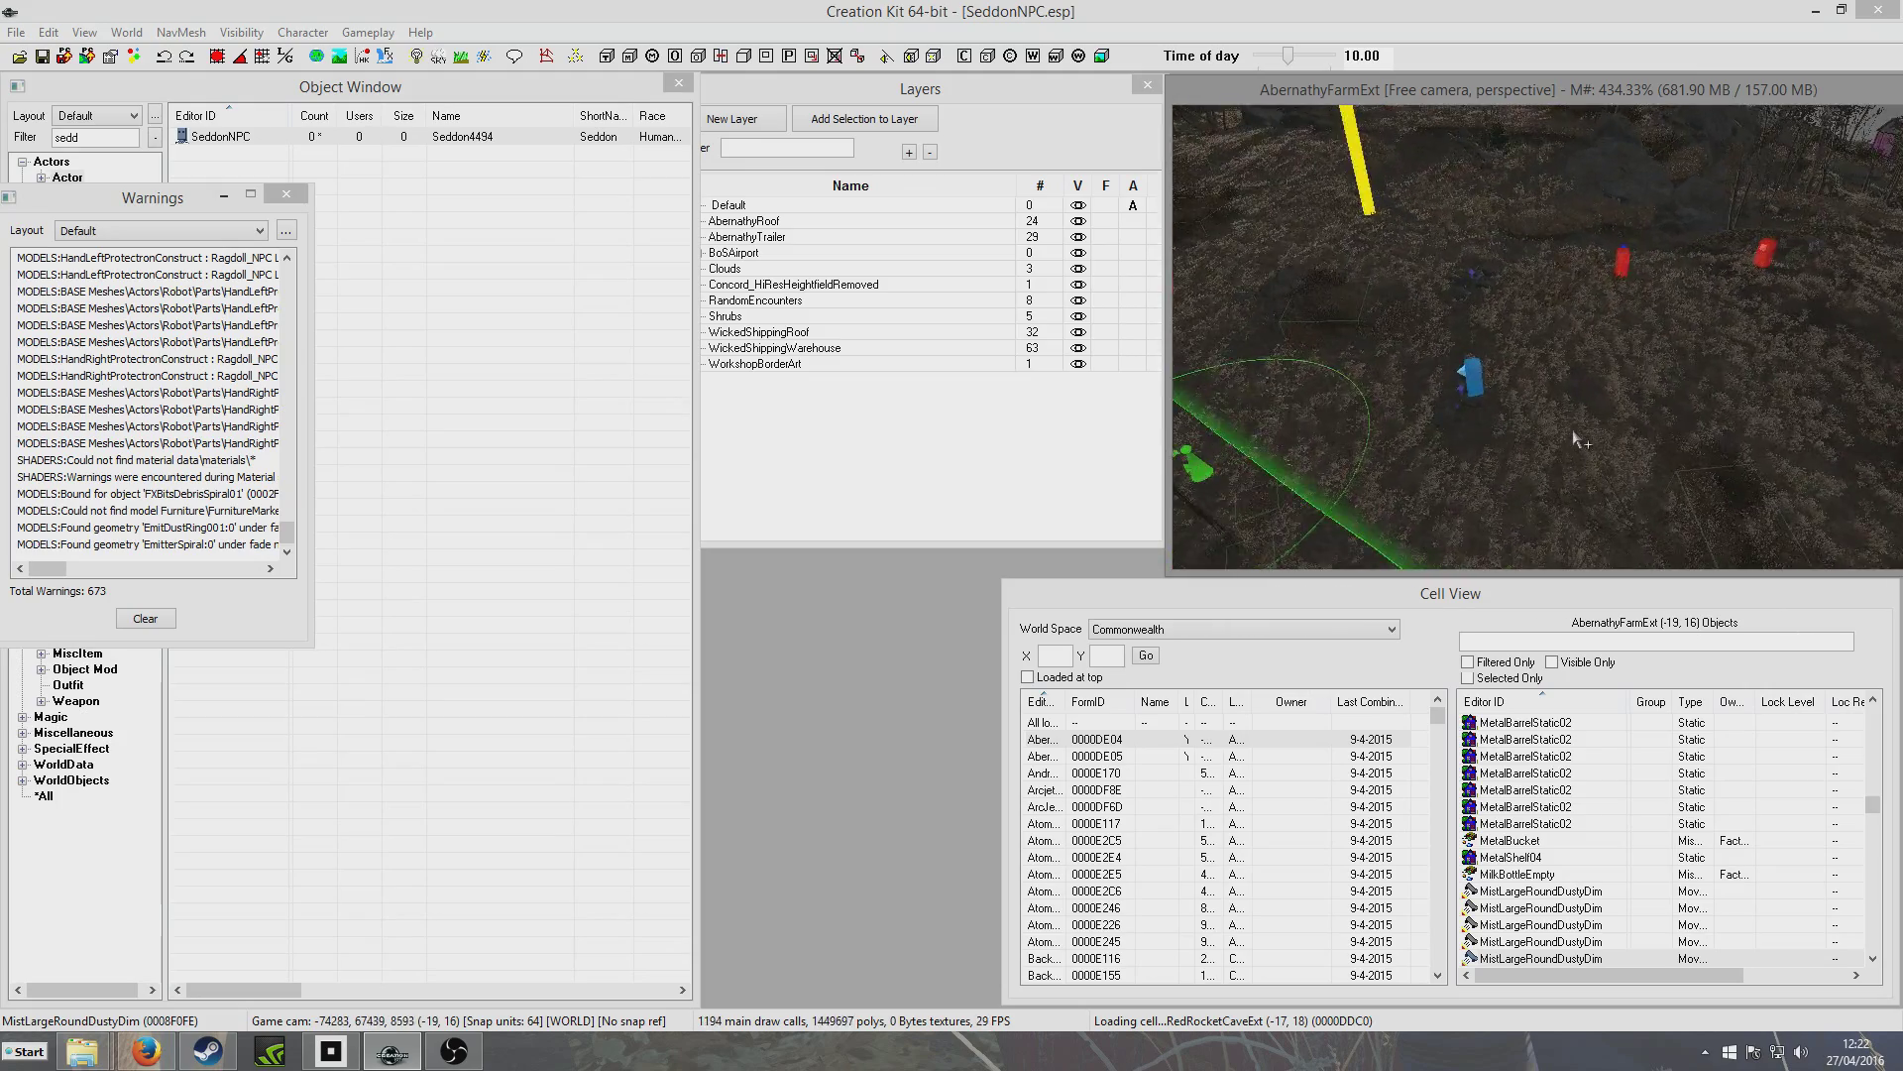
scroll(1578, 441, up, 4)
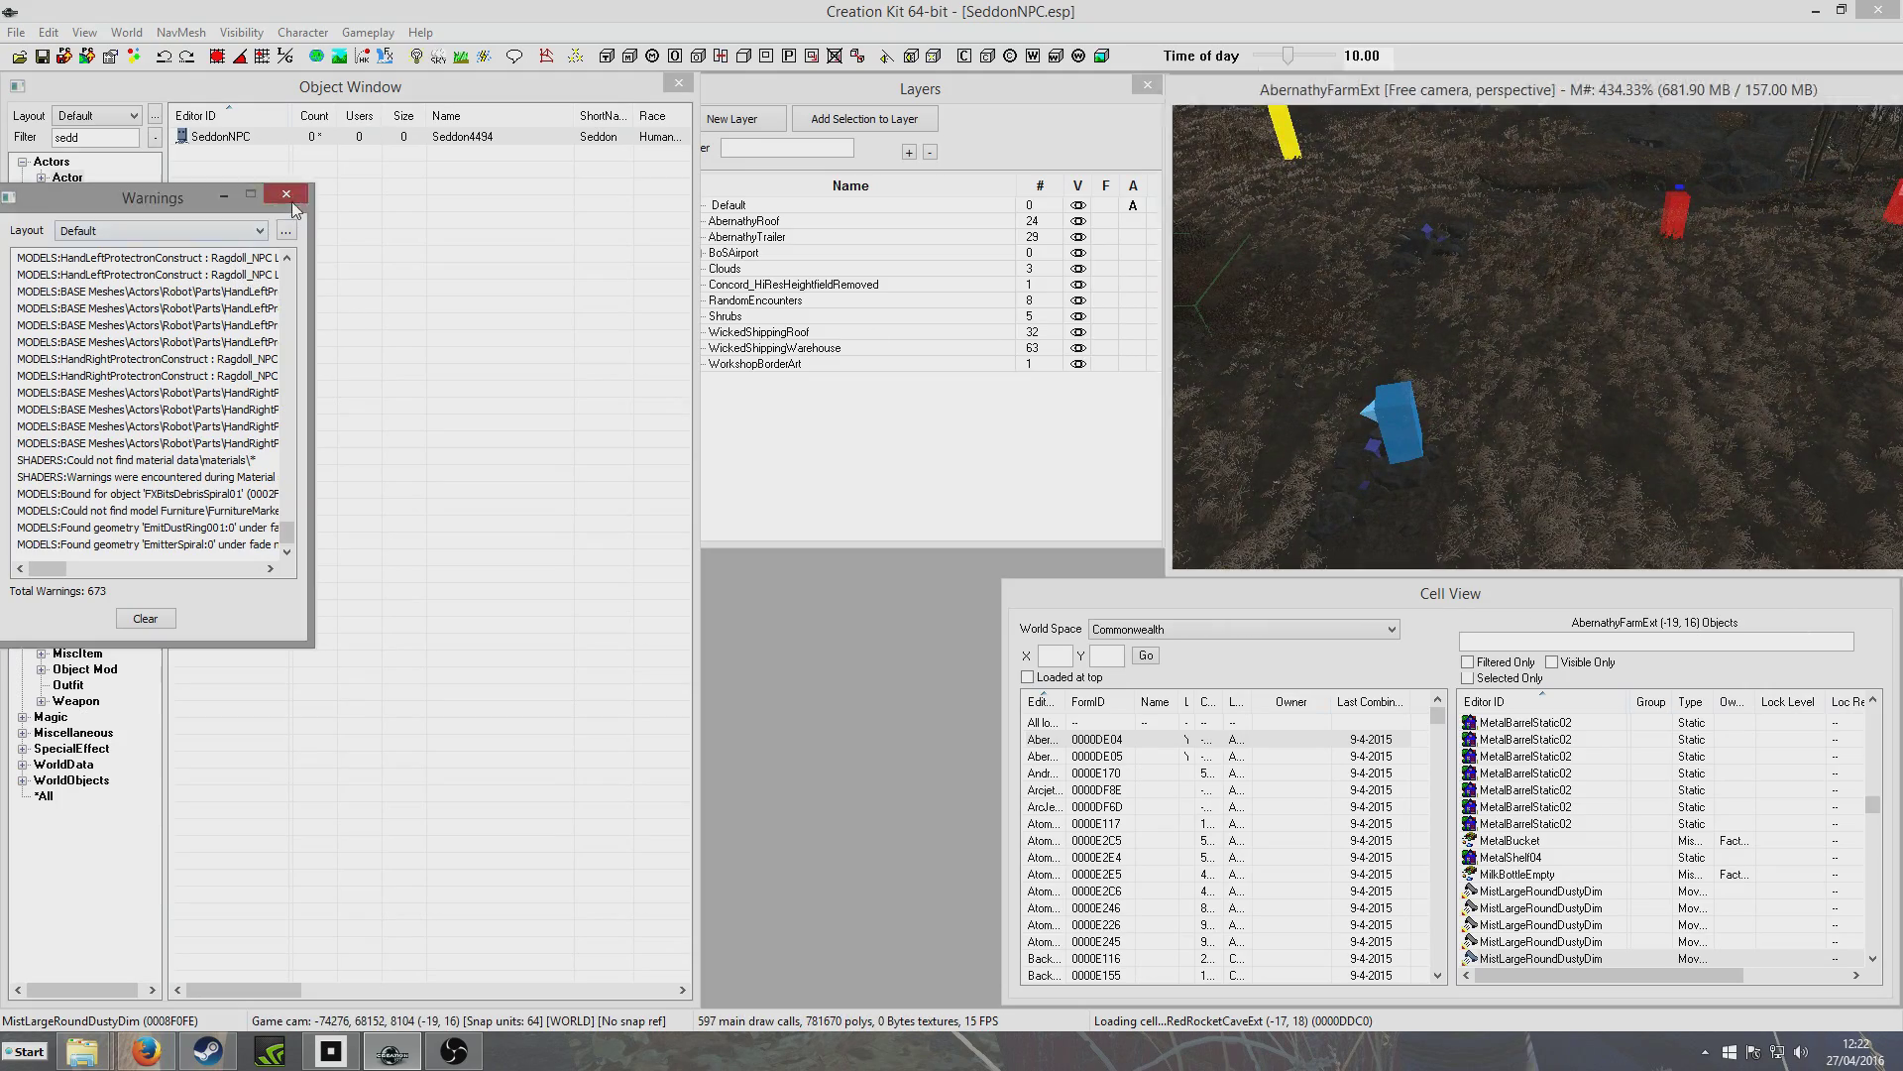
click(287, 195)
click(213, 137)
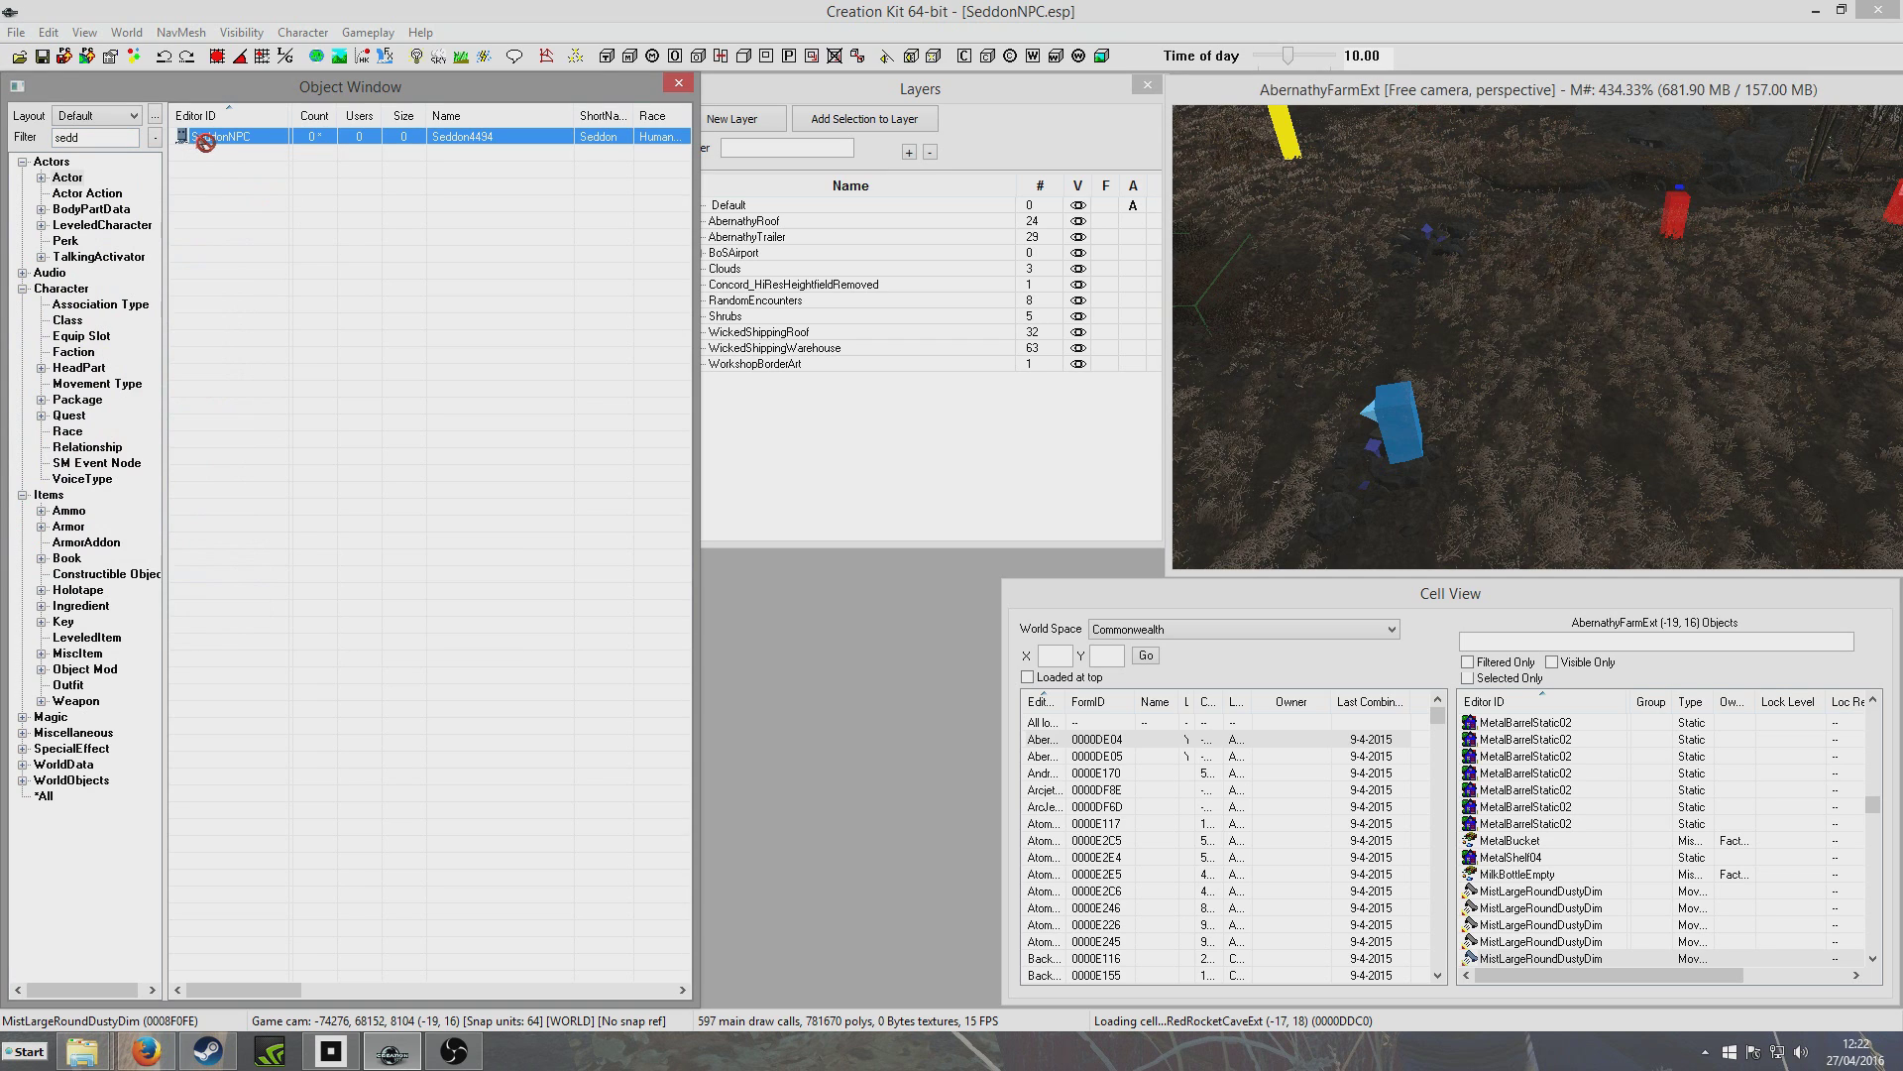
drag(1653, 221, 1656, 218)
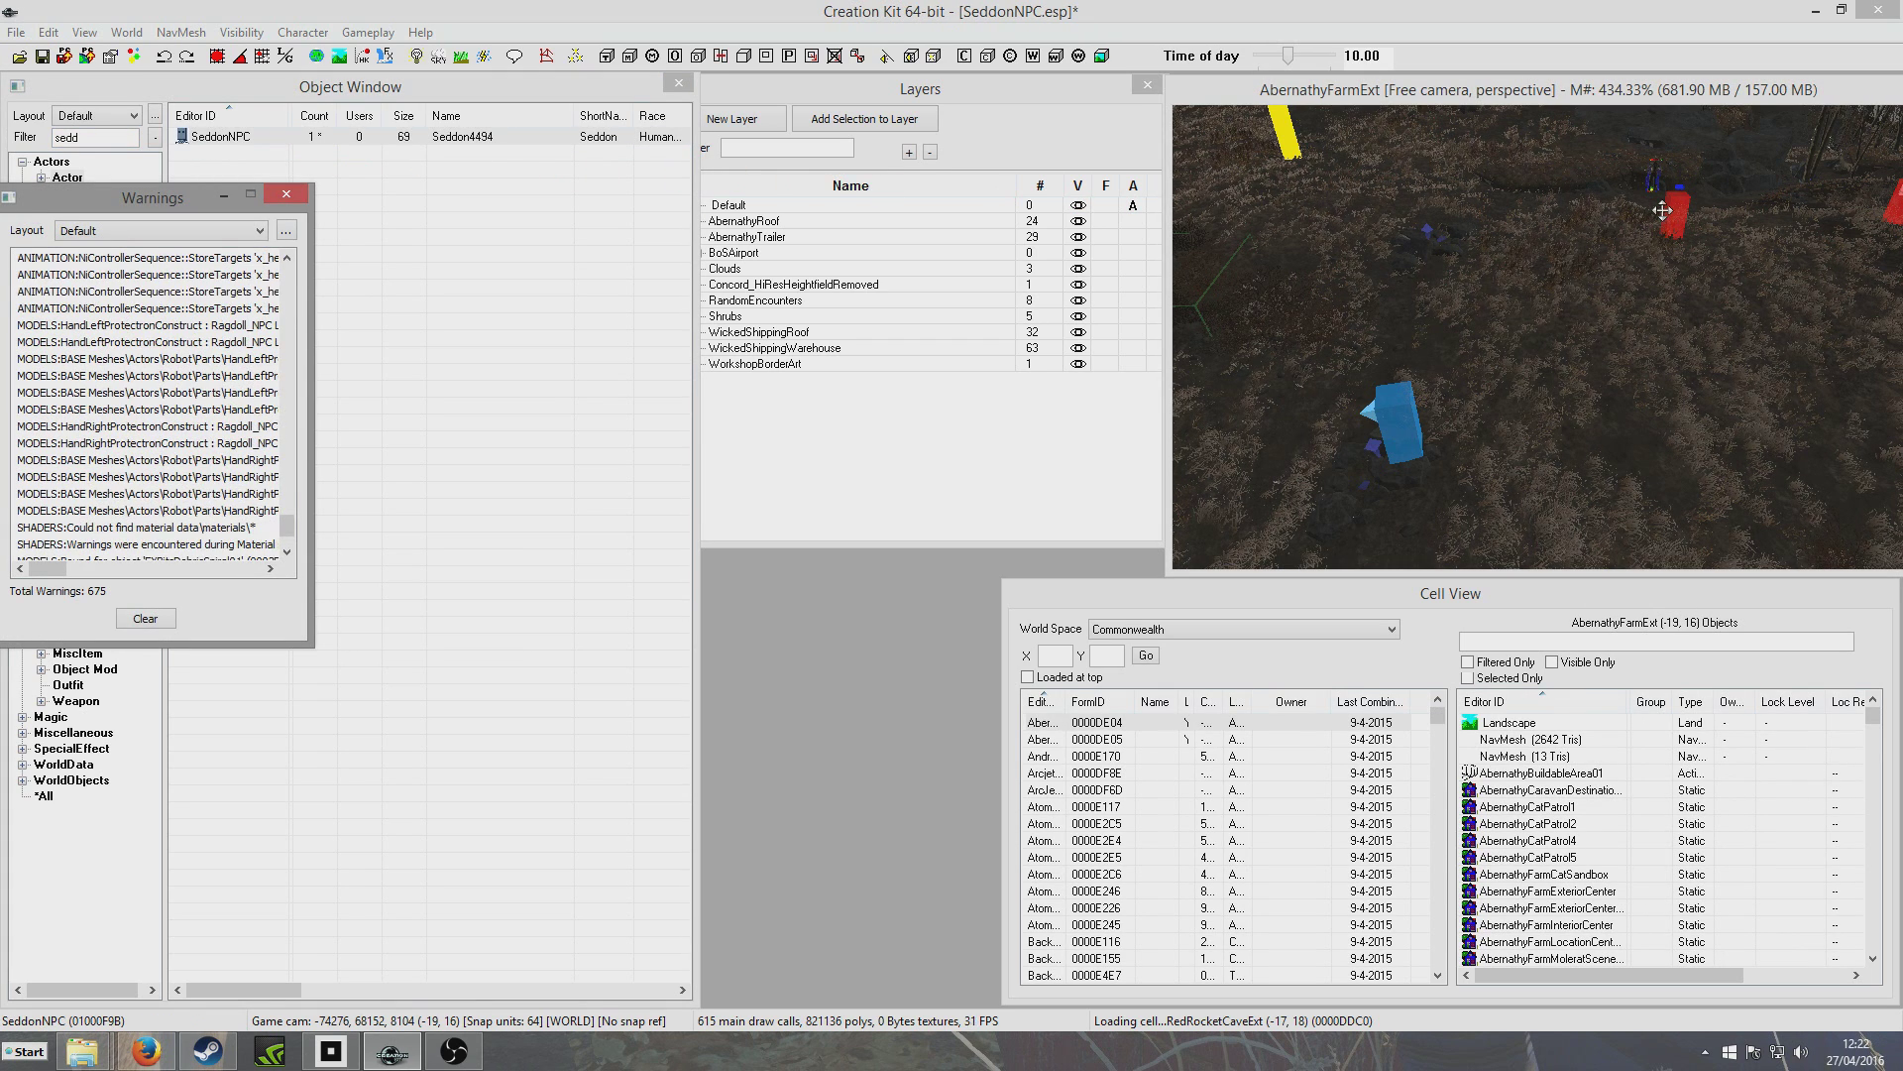
Adjust the placed NPC's position and height in front of the grassy rock ledge and save the plugin
click(1657, 175)
scroll(1712, 210, up, 2)
middle_drag(1711, 209, 1470, 560)
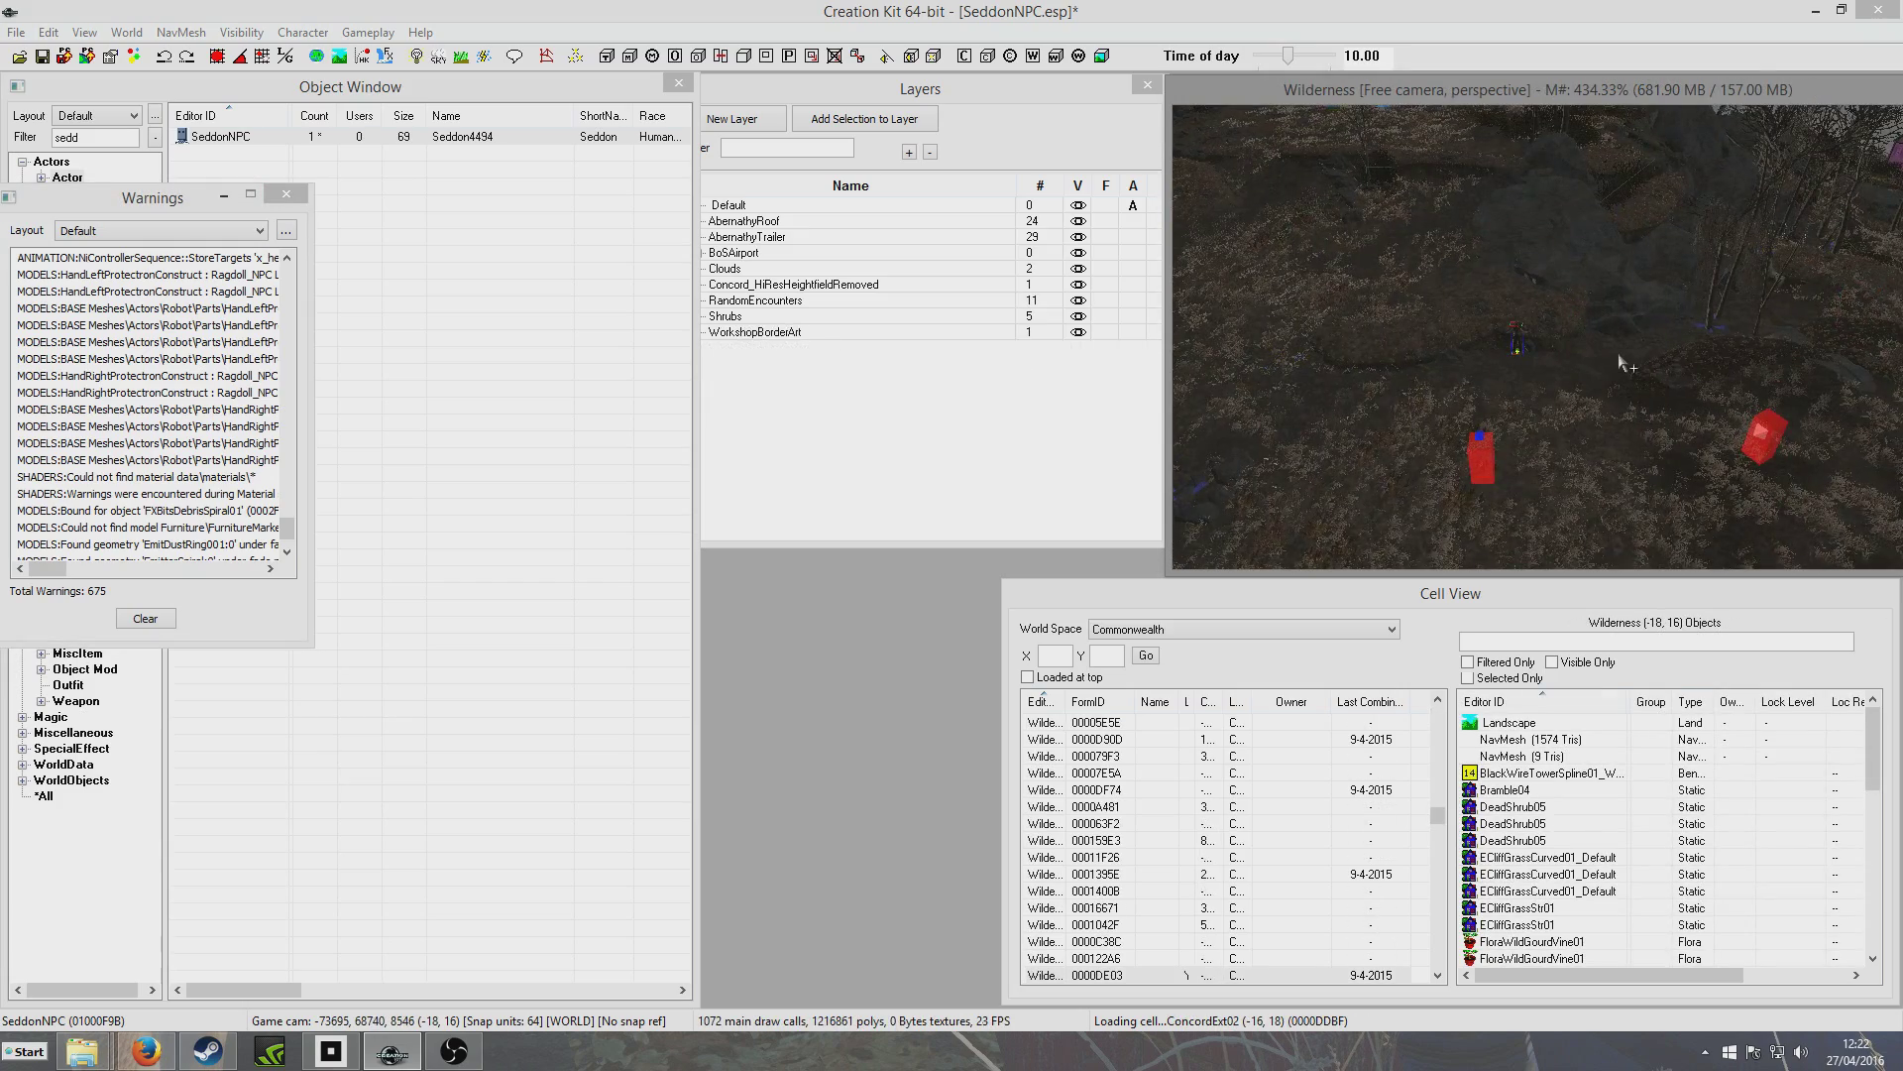
scroll(1586, 387, up, 4)
scroll(1525, 365, up, 1)
scroll(1527, 368, up, 6)
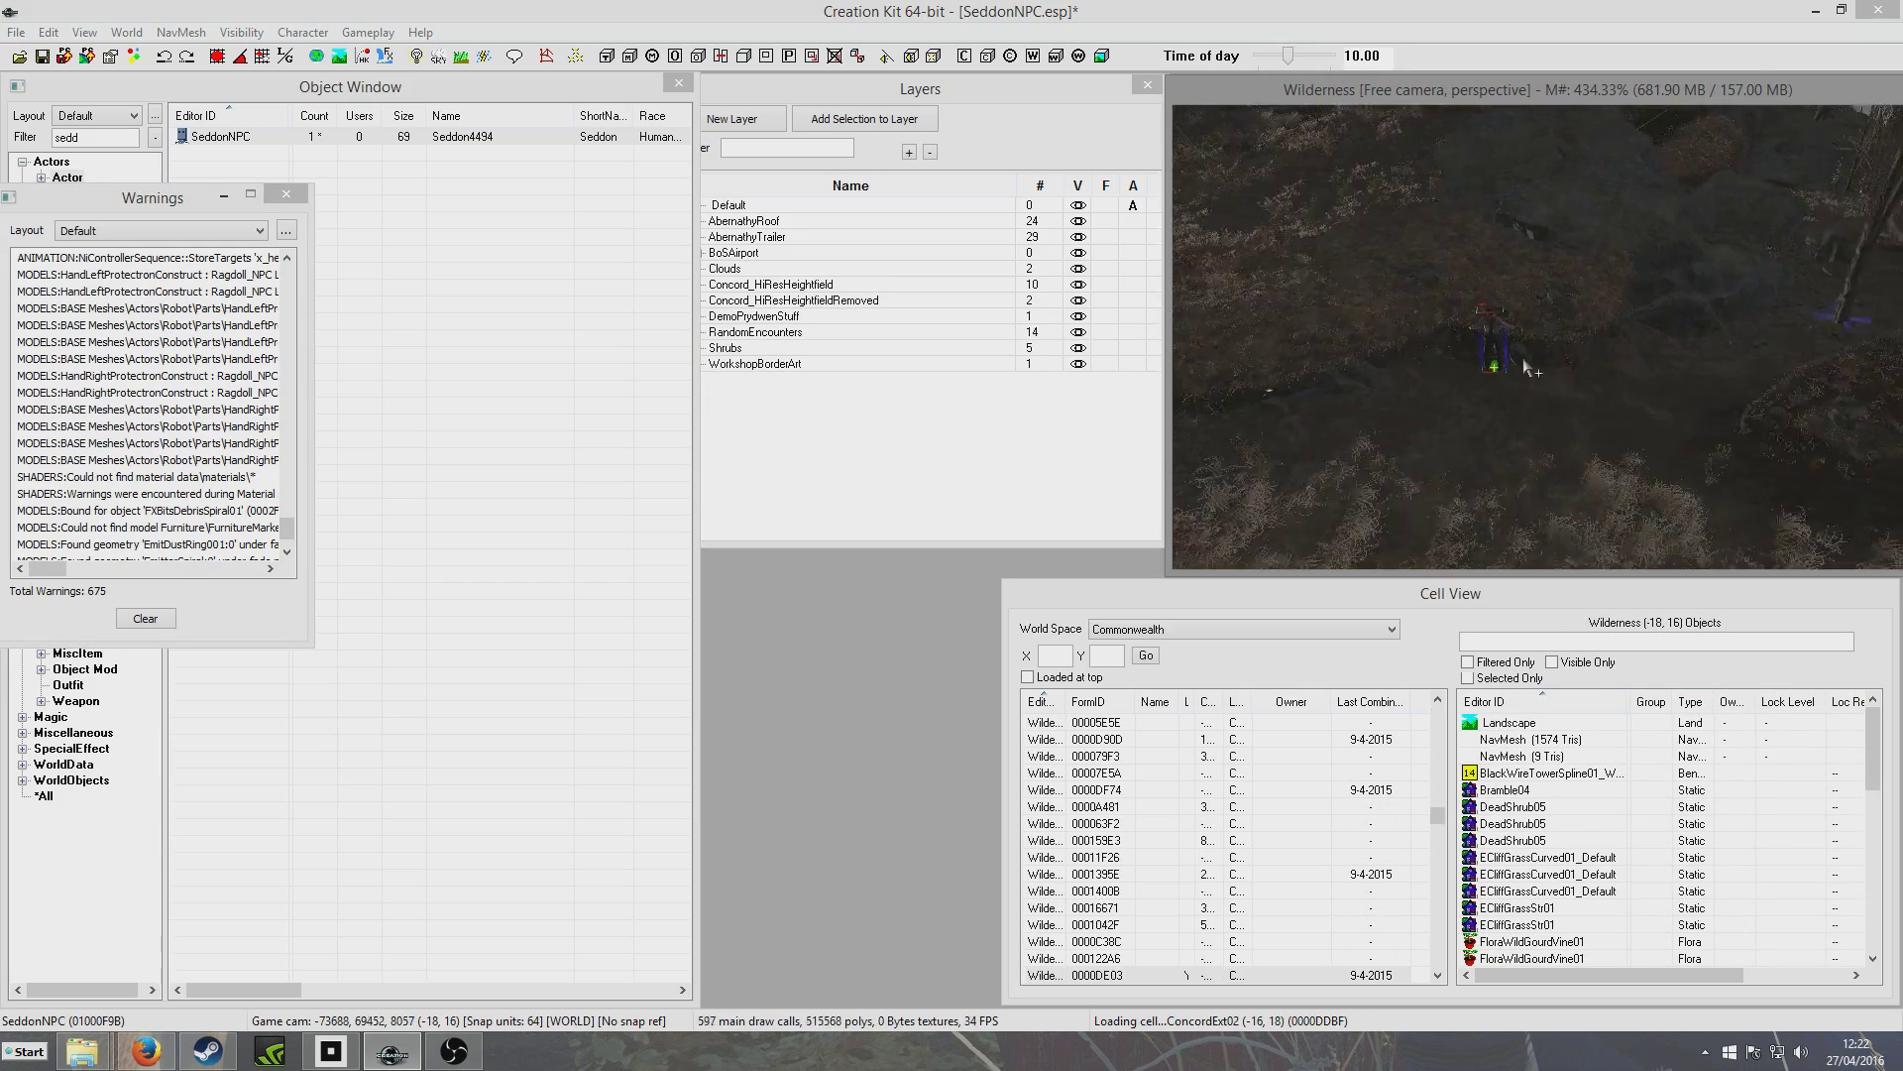
scroll(1525, 365, down, 1)
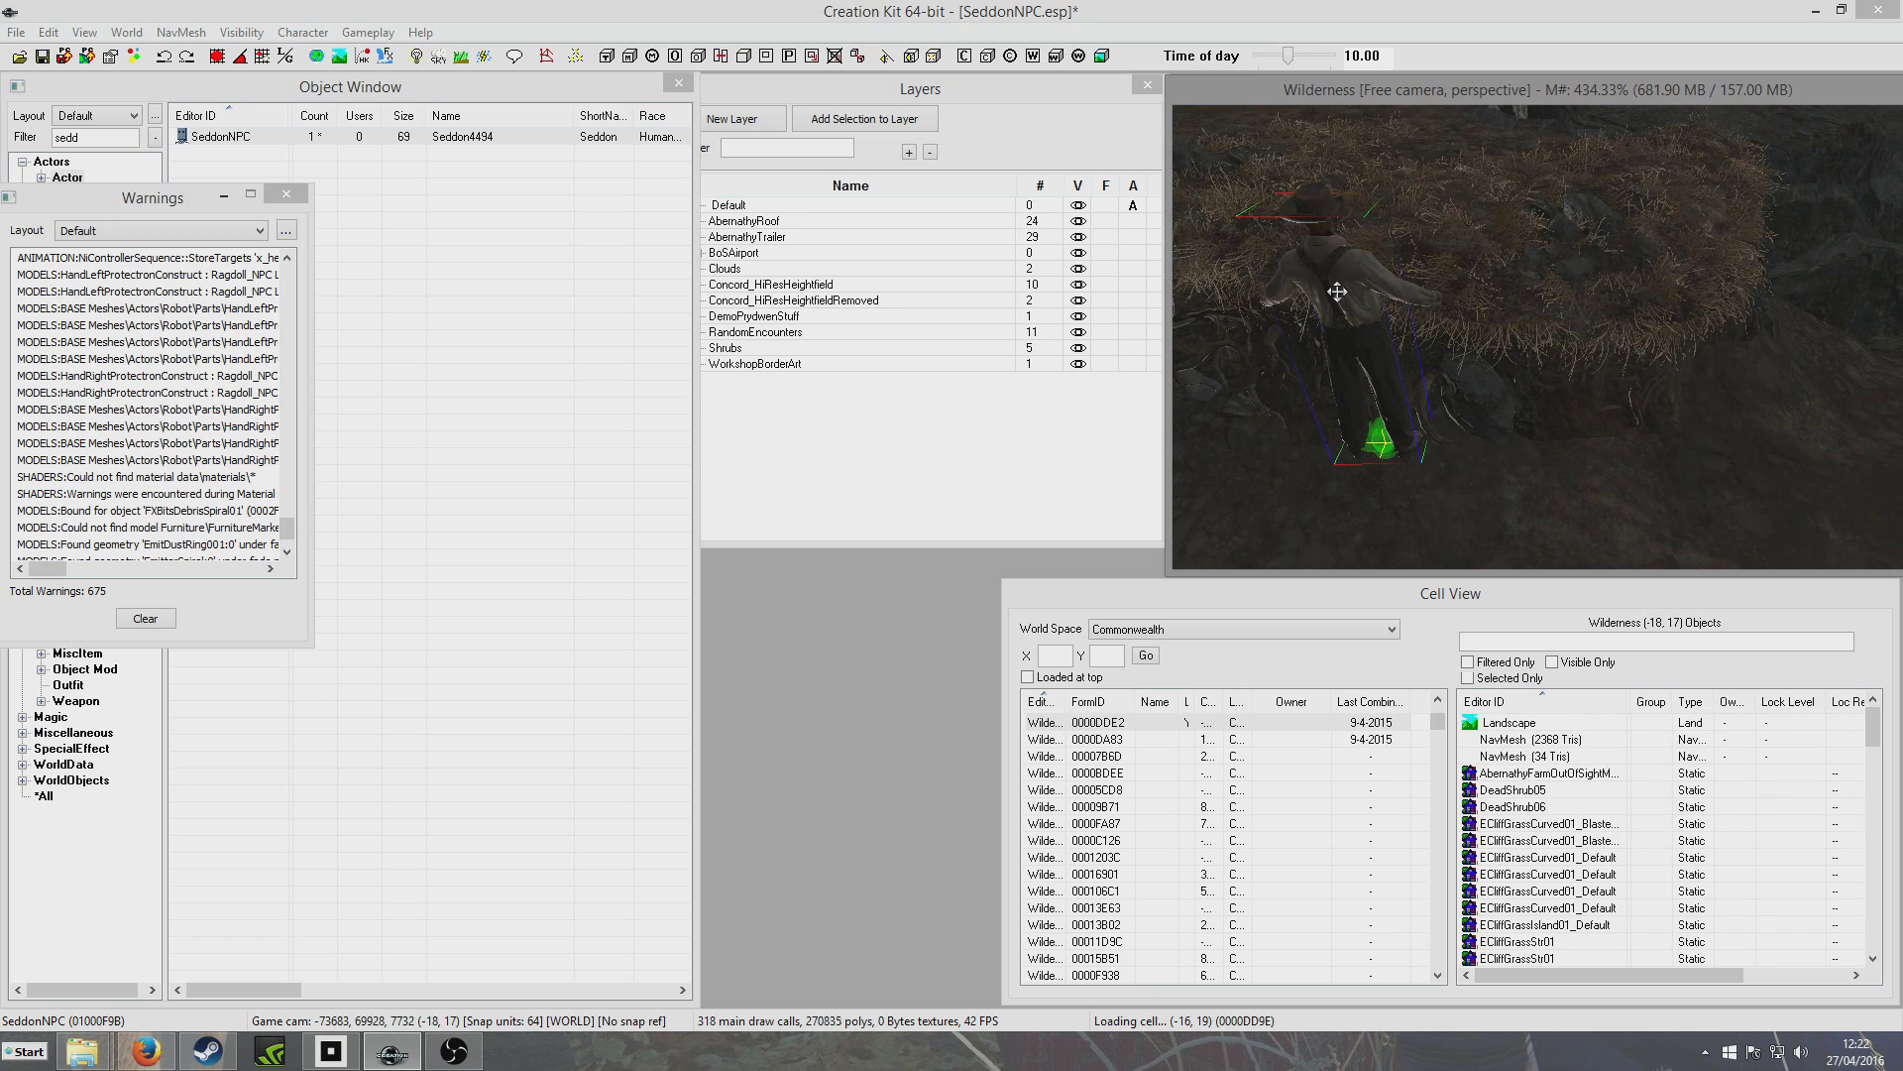
drag(1338, 291, 1519, 302)
key(z)
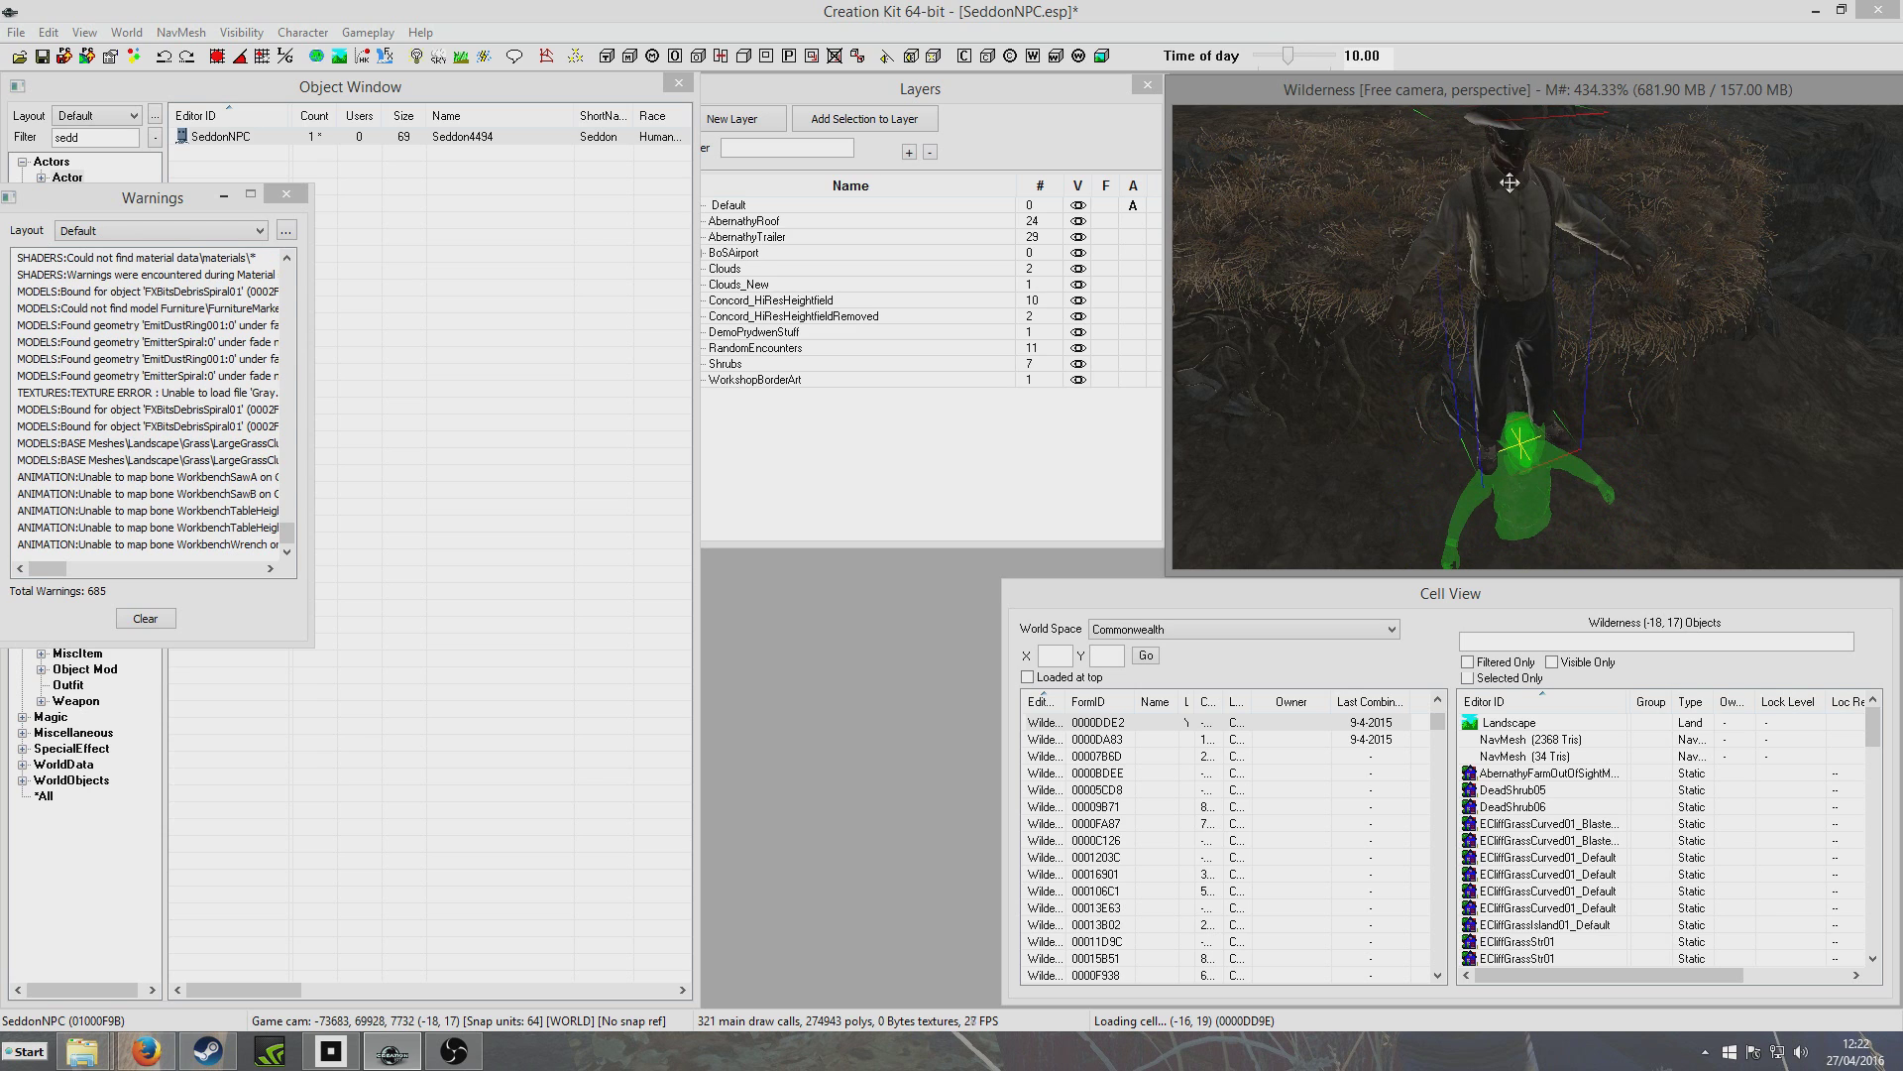
scroll(1550, 345, down, 5)
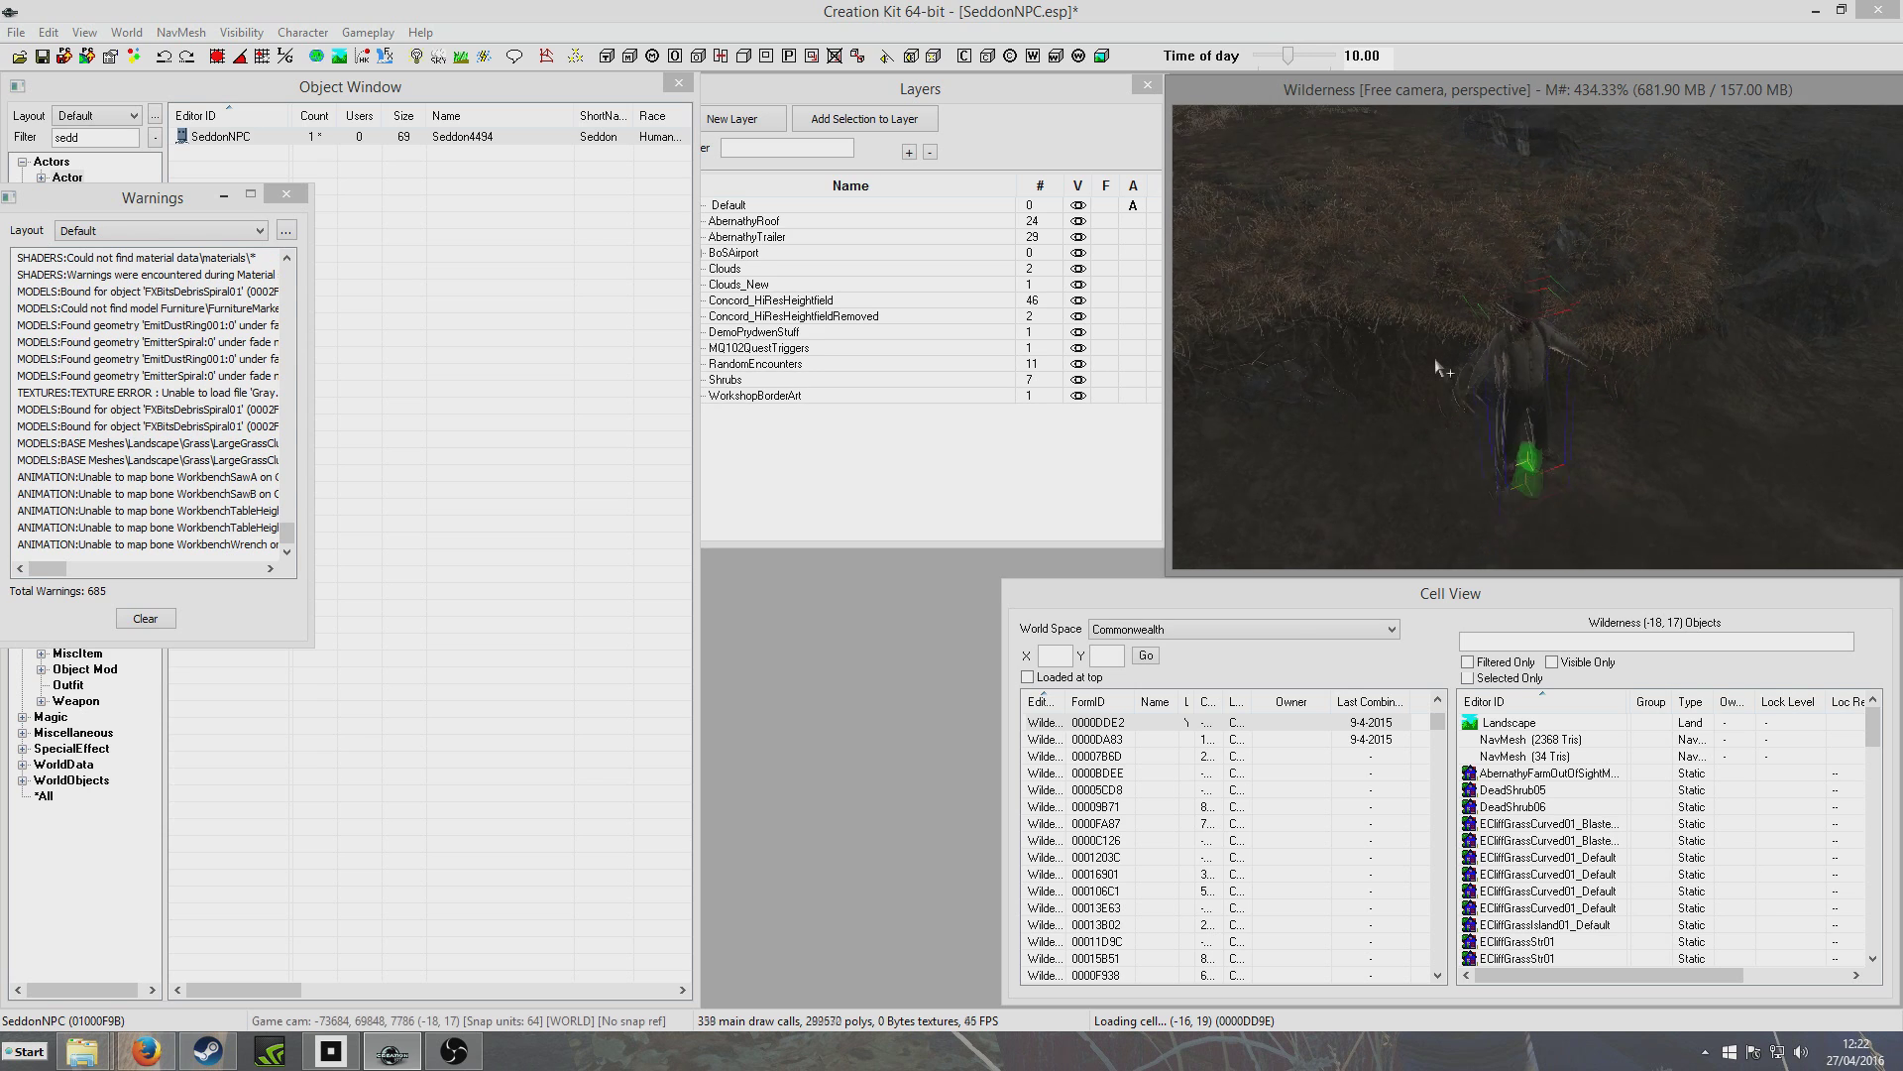
click(42, 56)
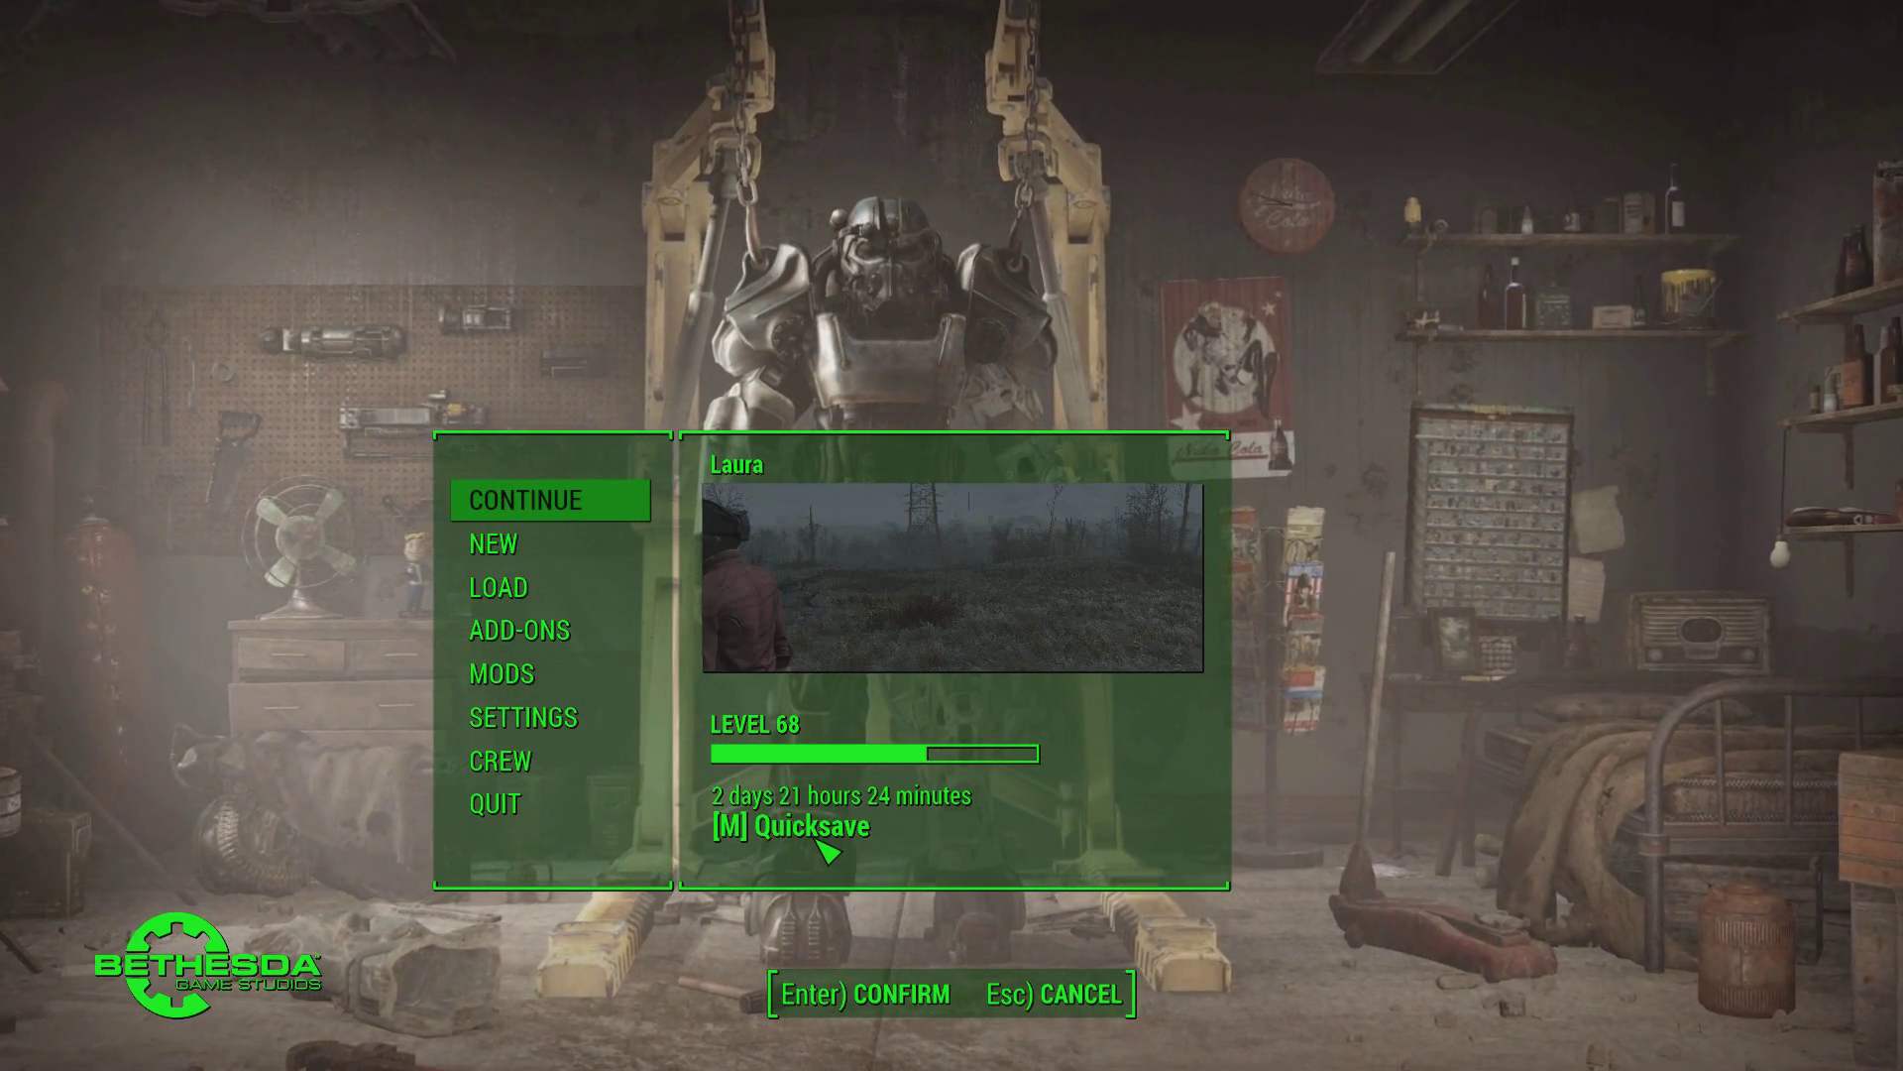
Switch to Fallout 4, continue from the latest save and walk to the NPC to examine his appearance
key(Return)
key(Return)
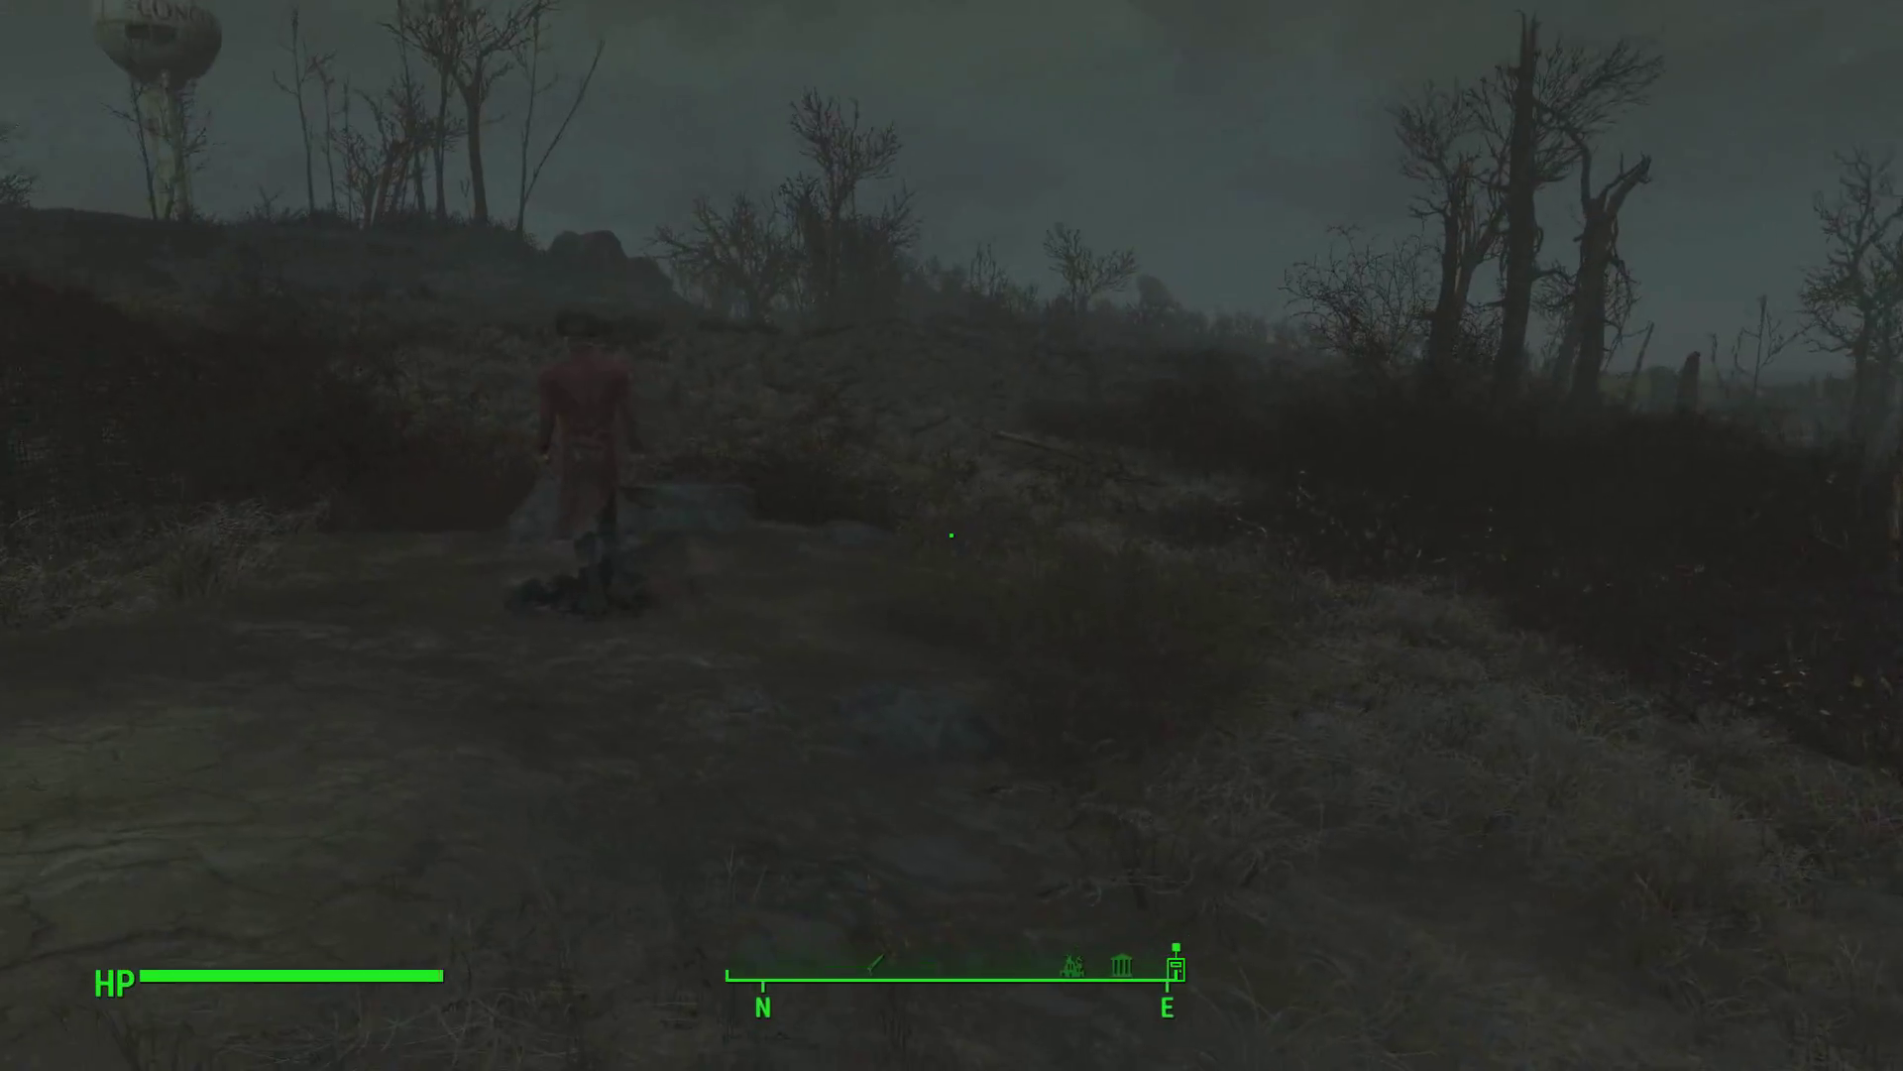
key(w)
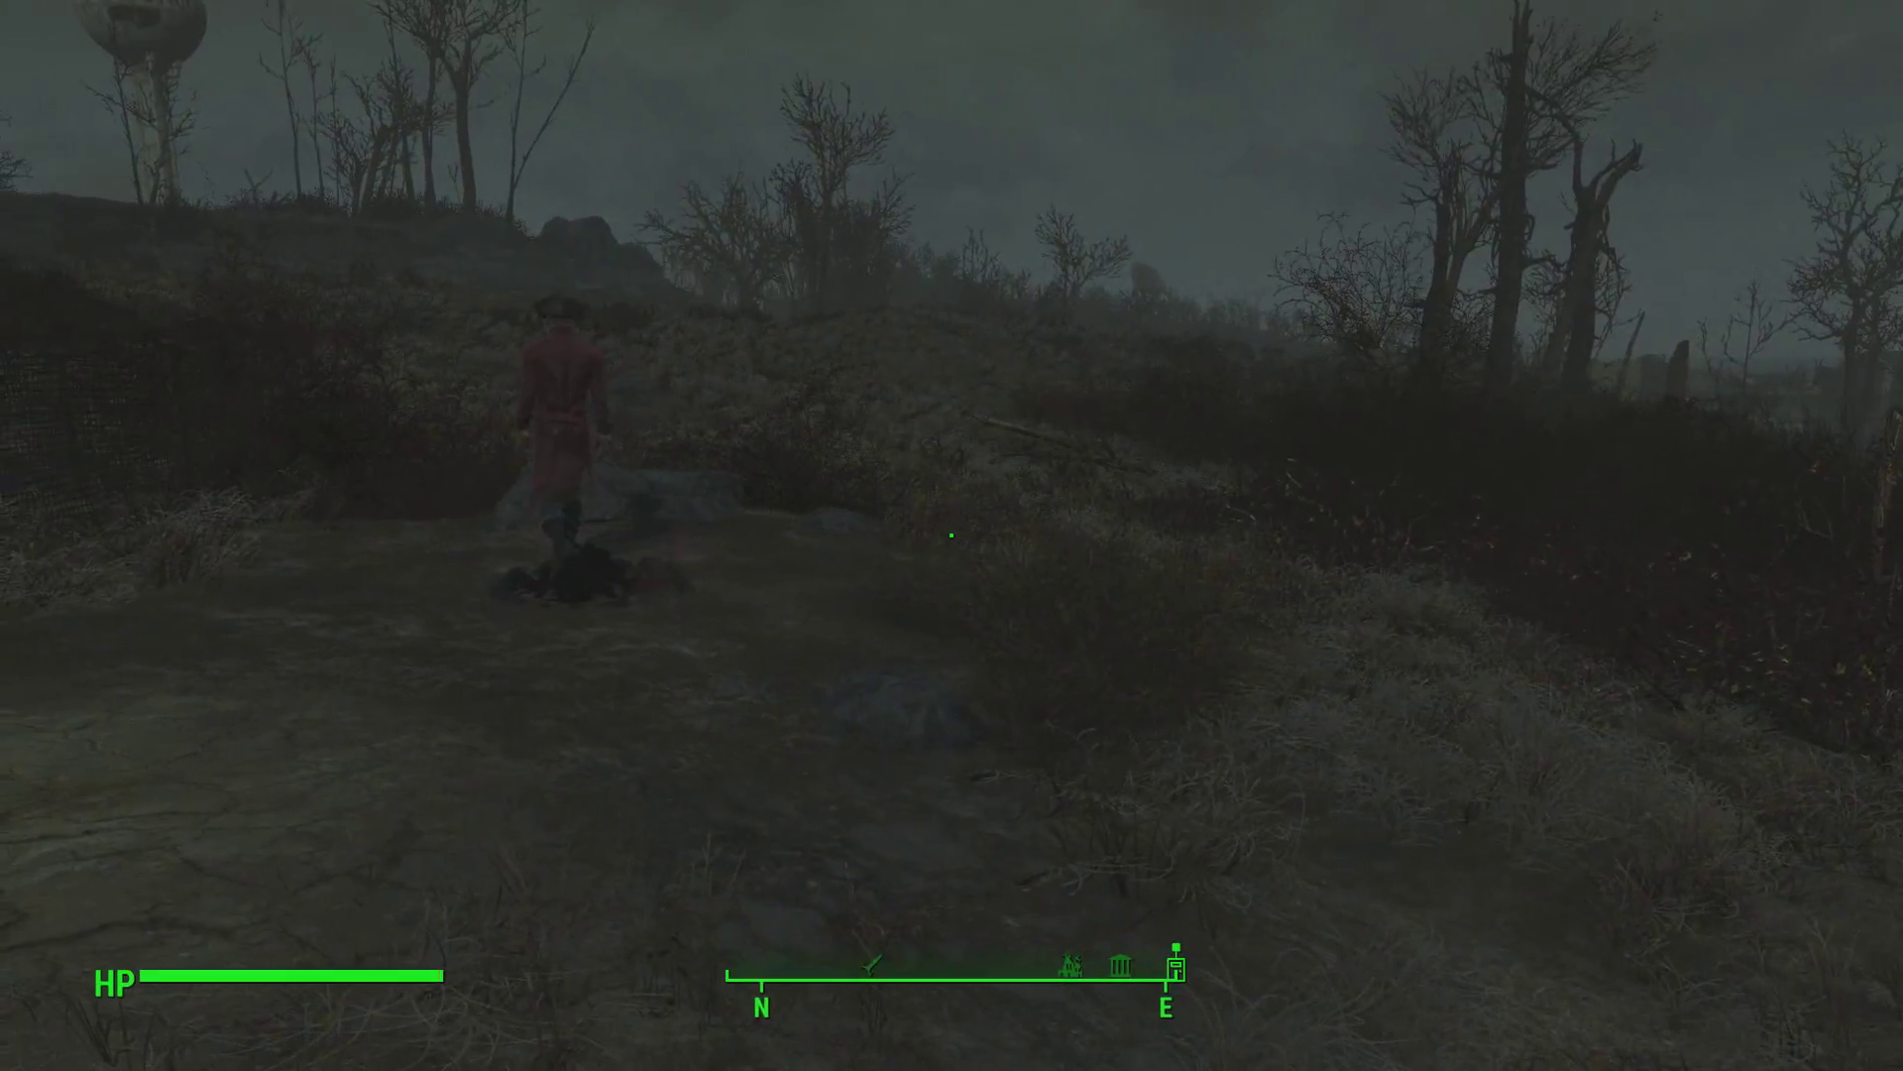
key(w)
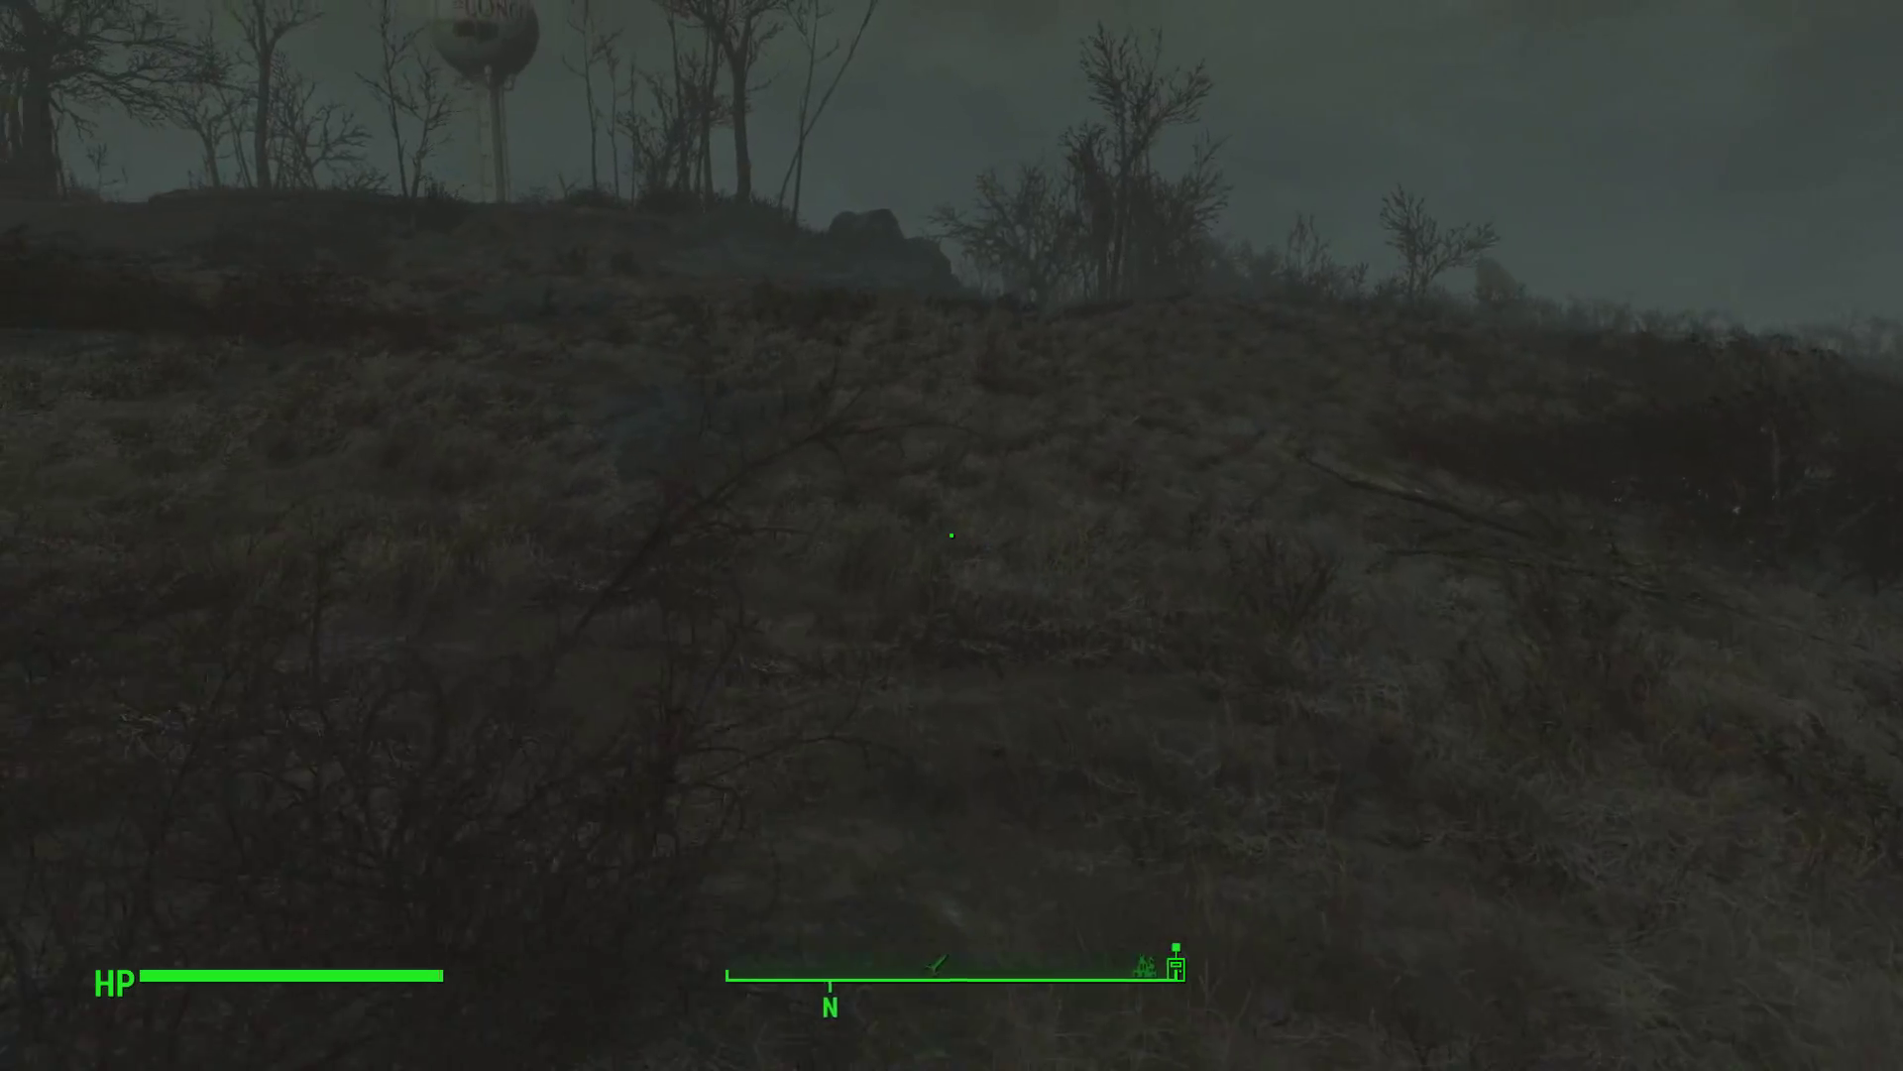
key(w)
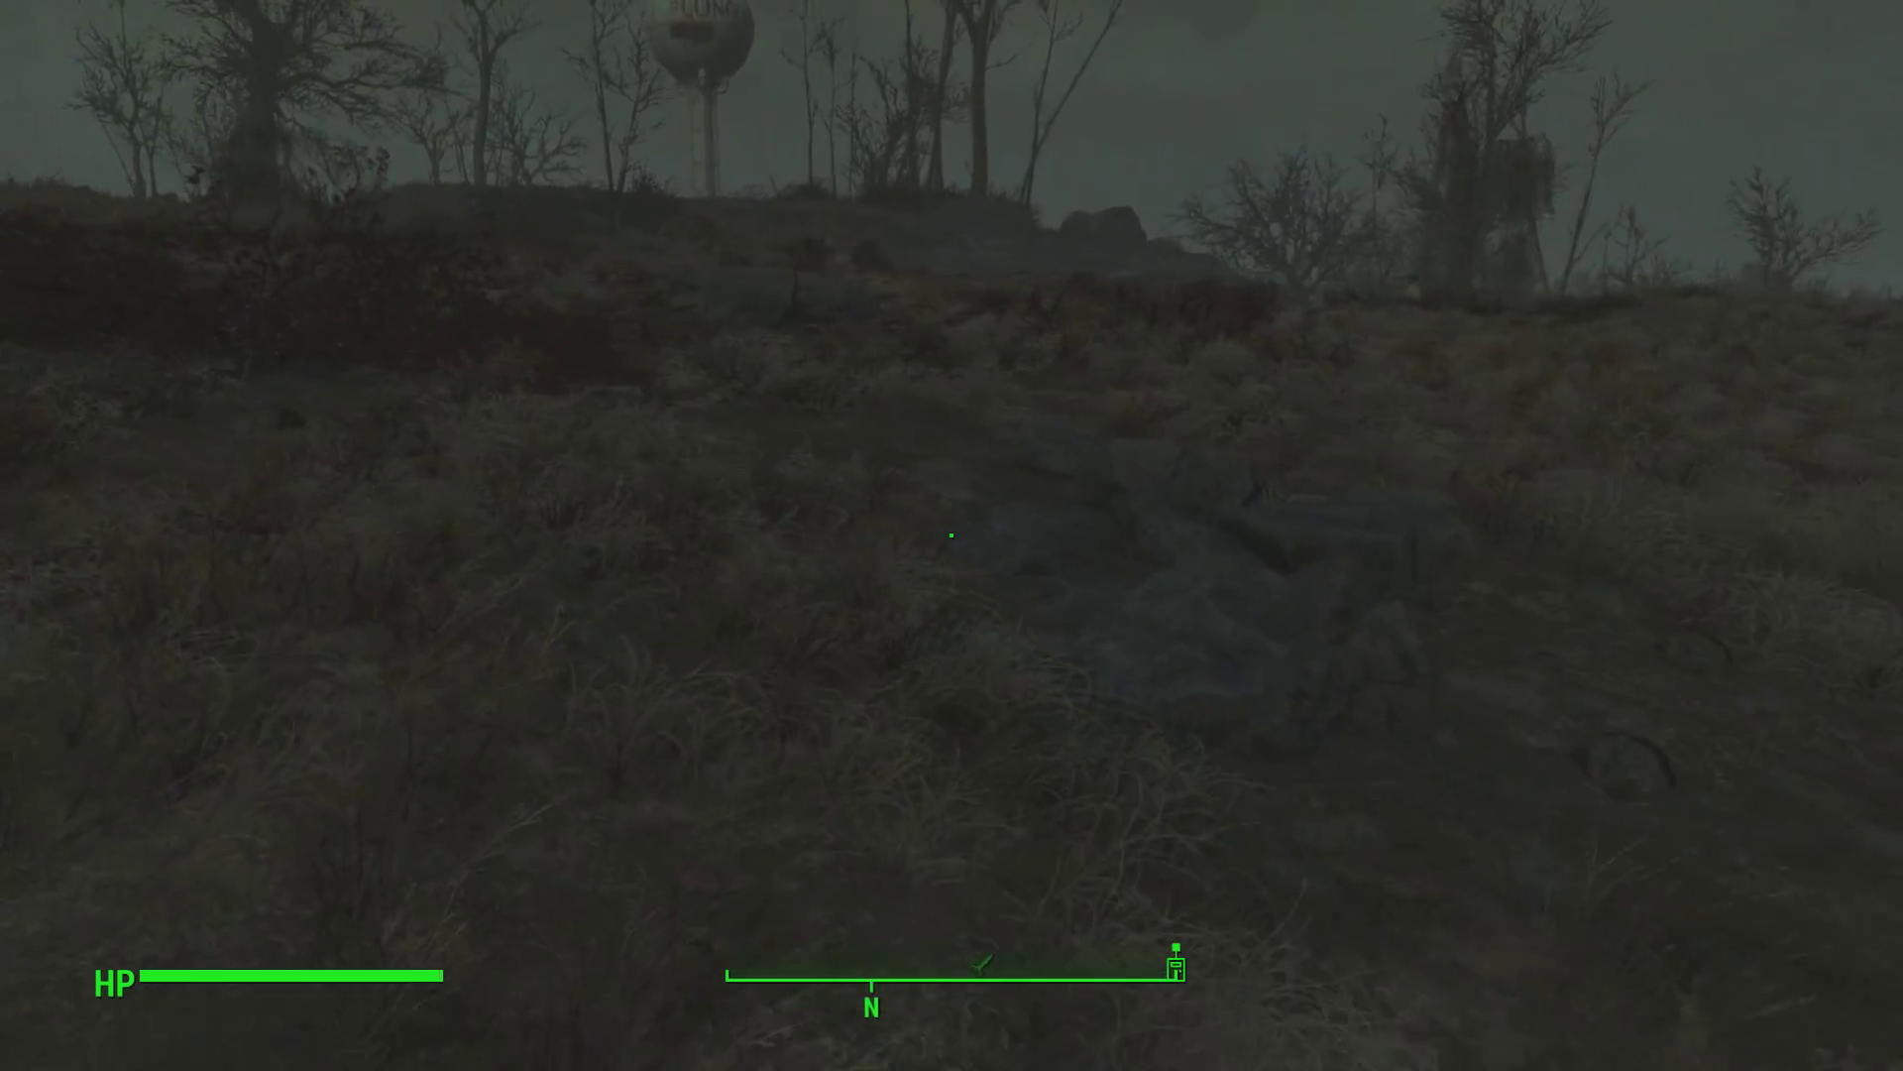
key(w)
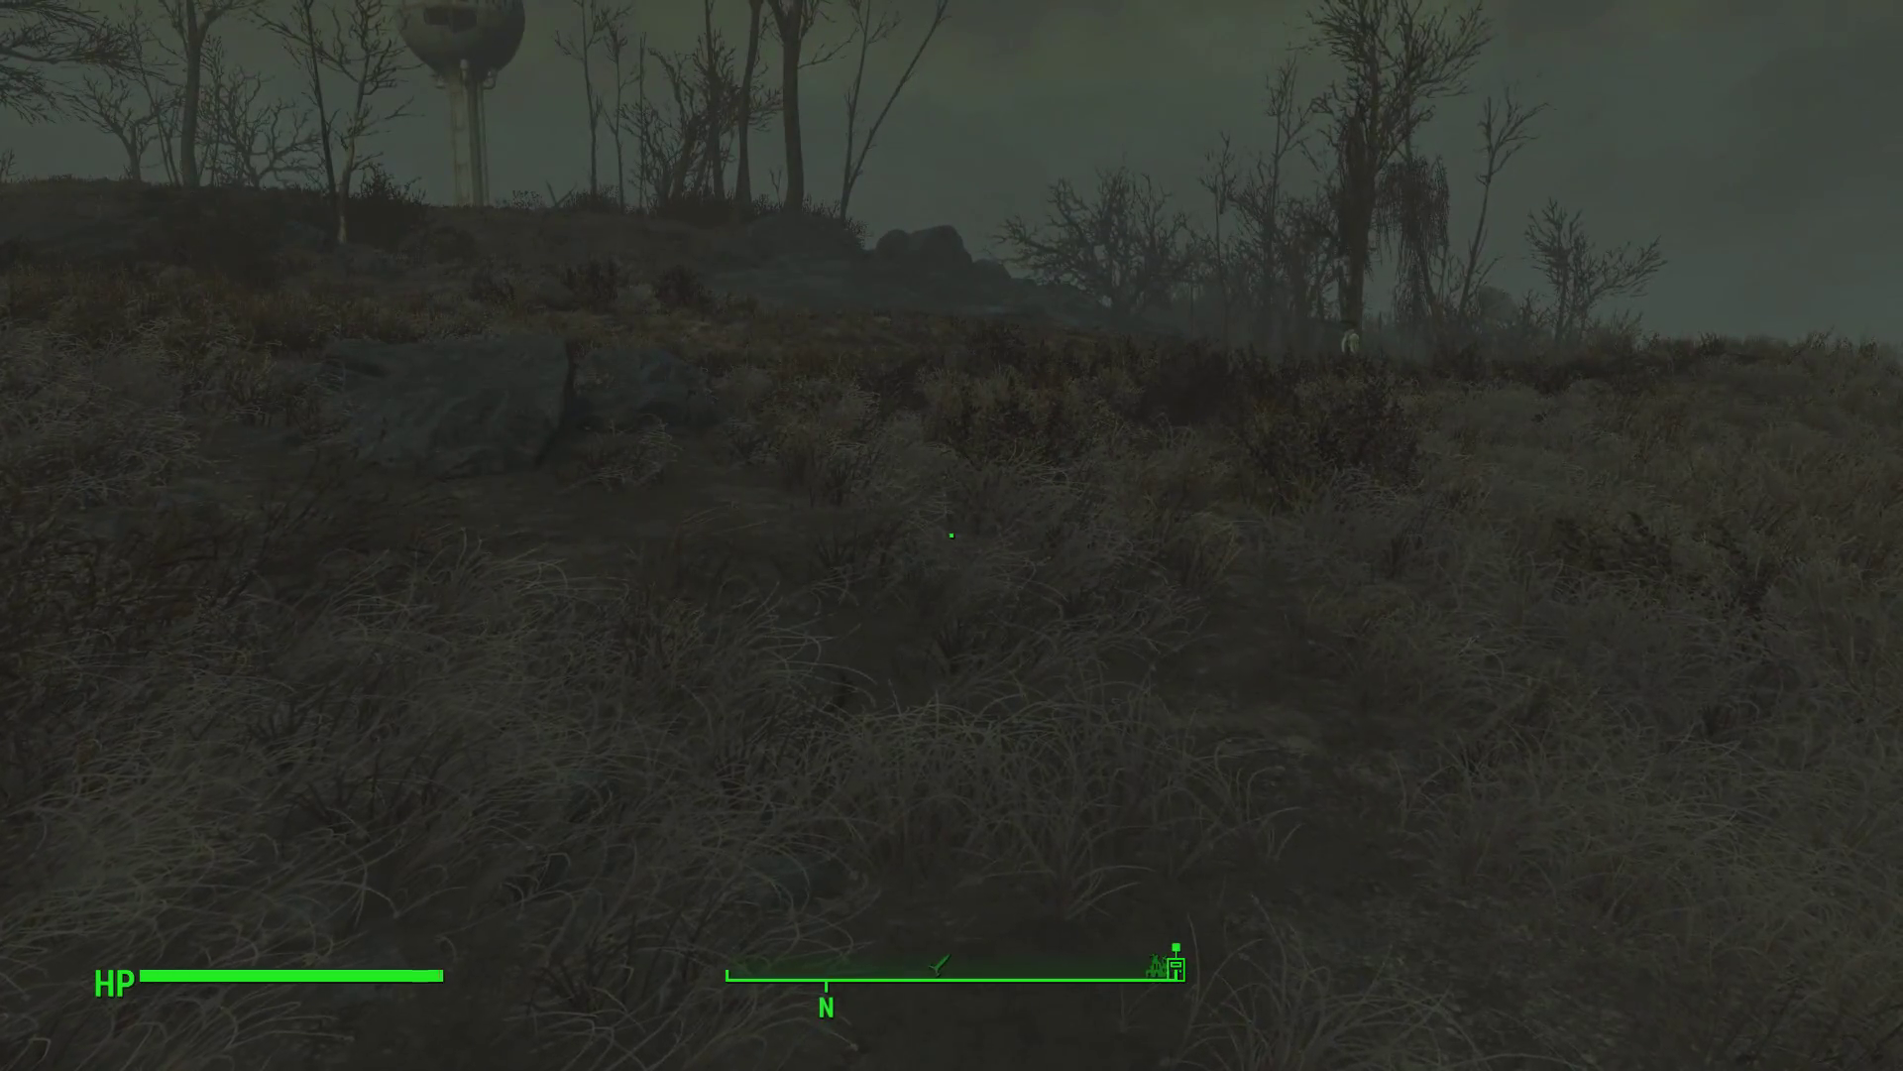
key(w)
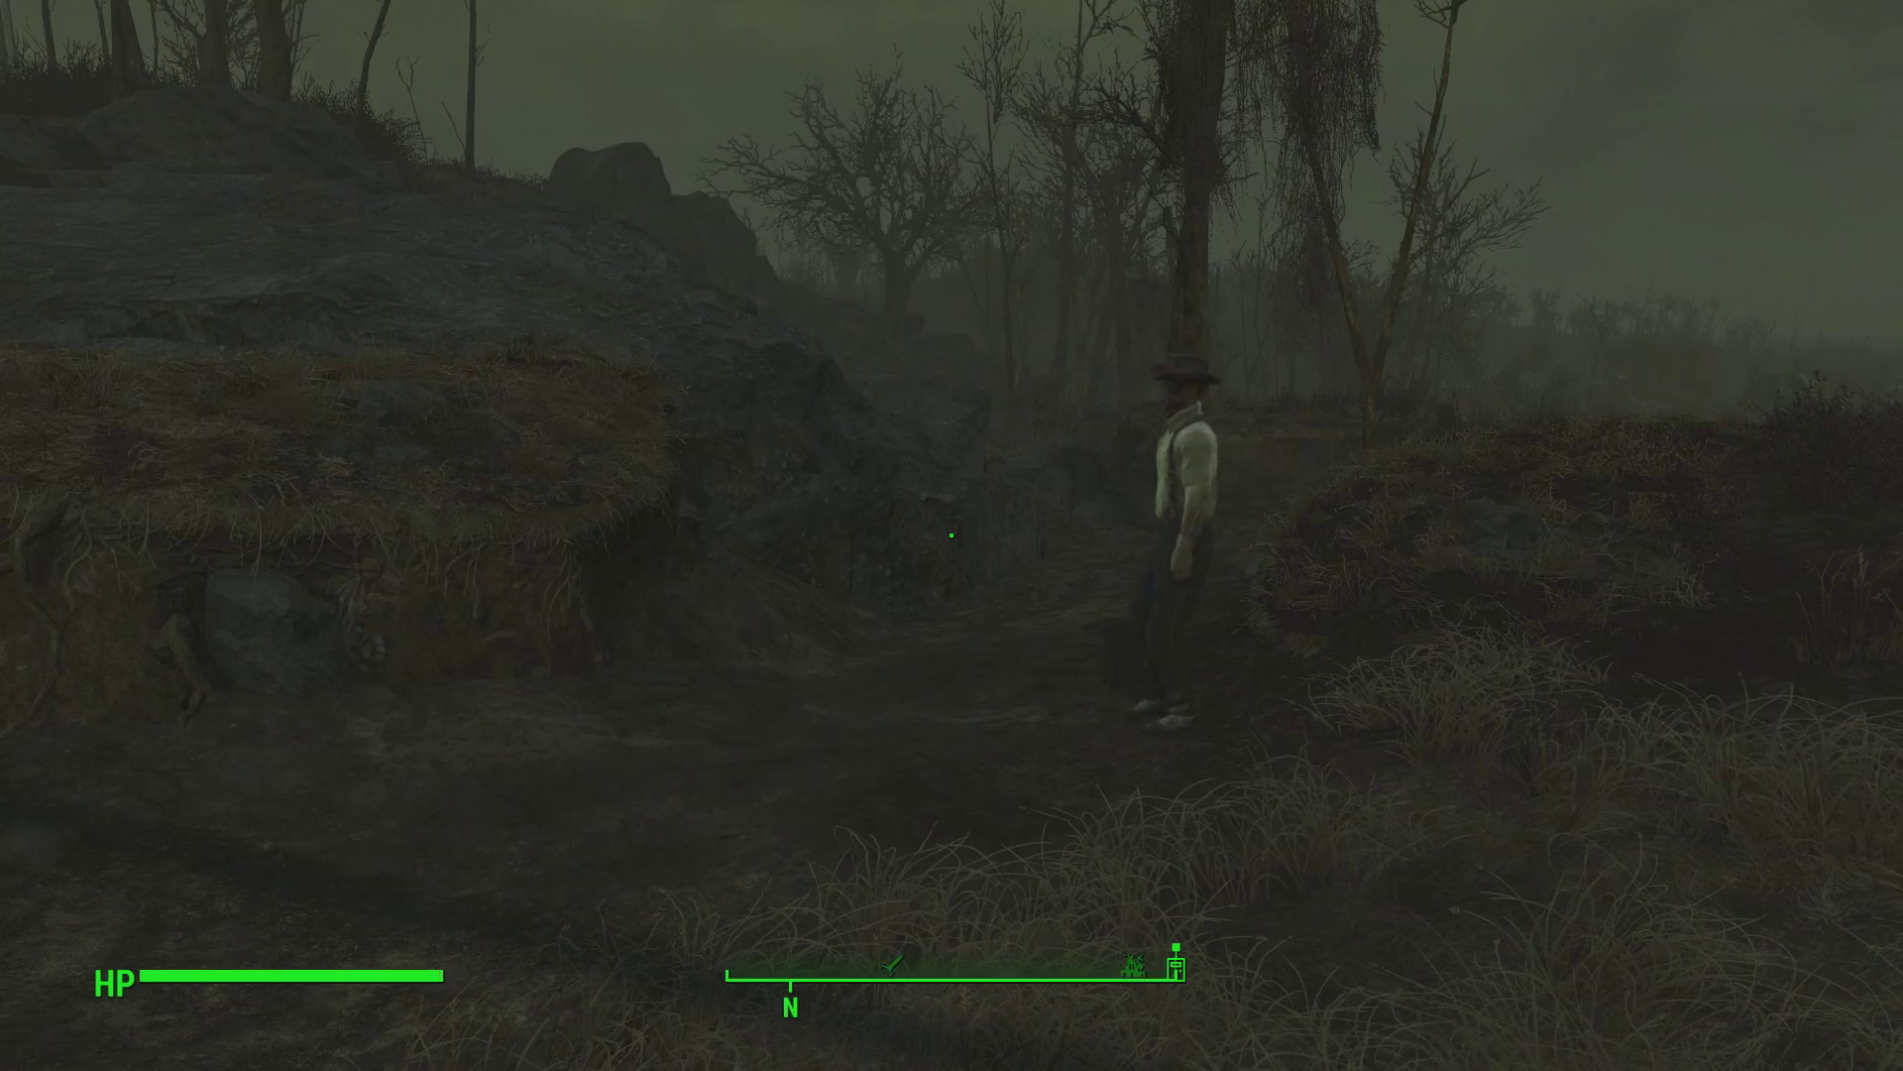
key(w)
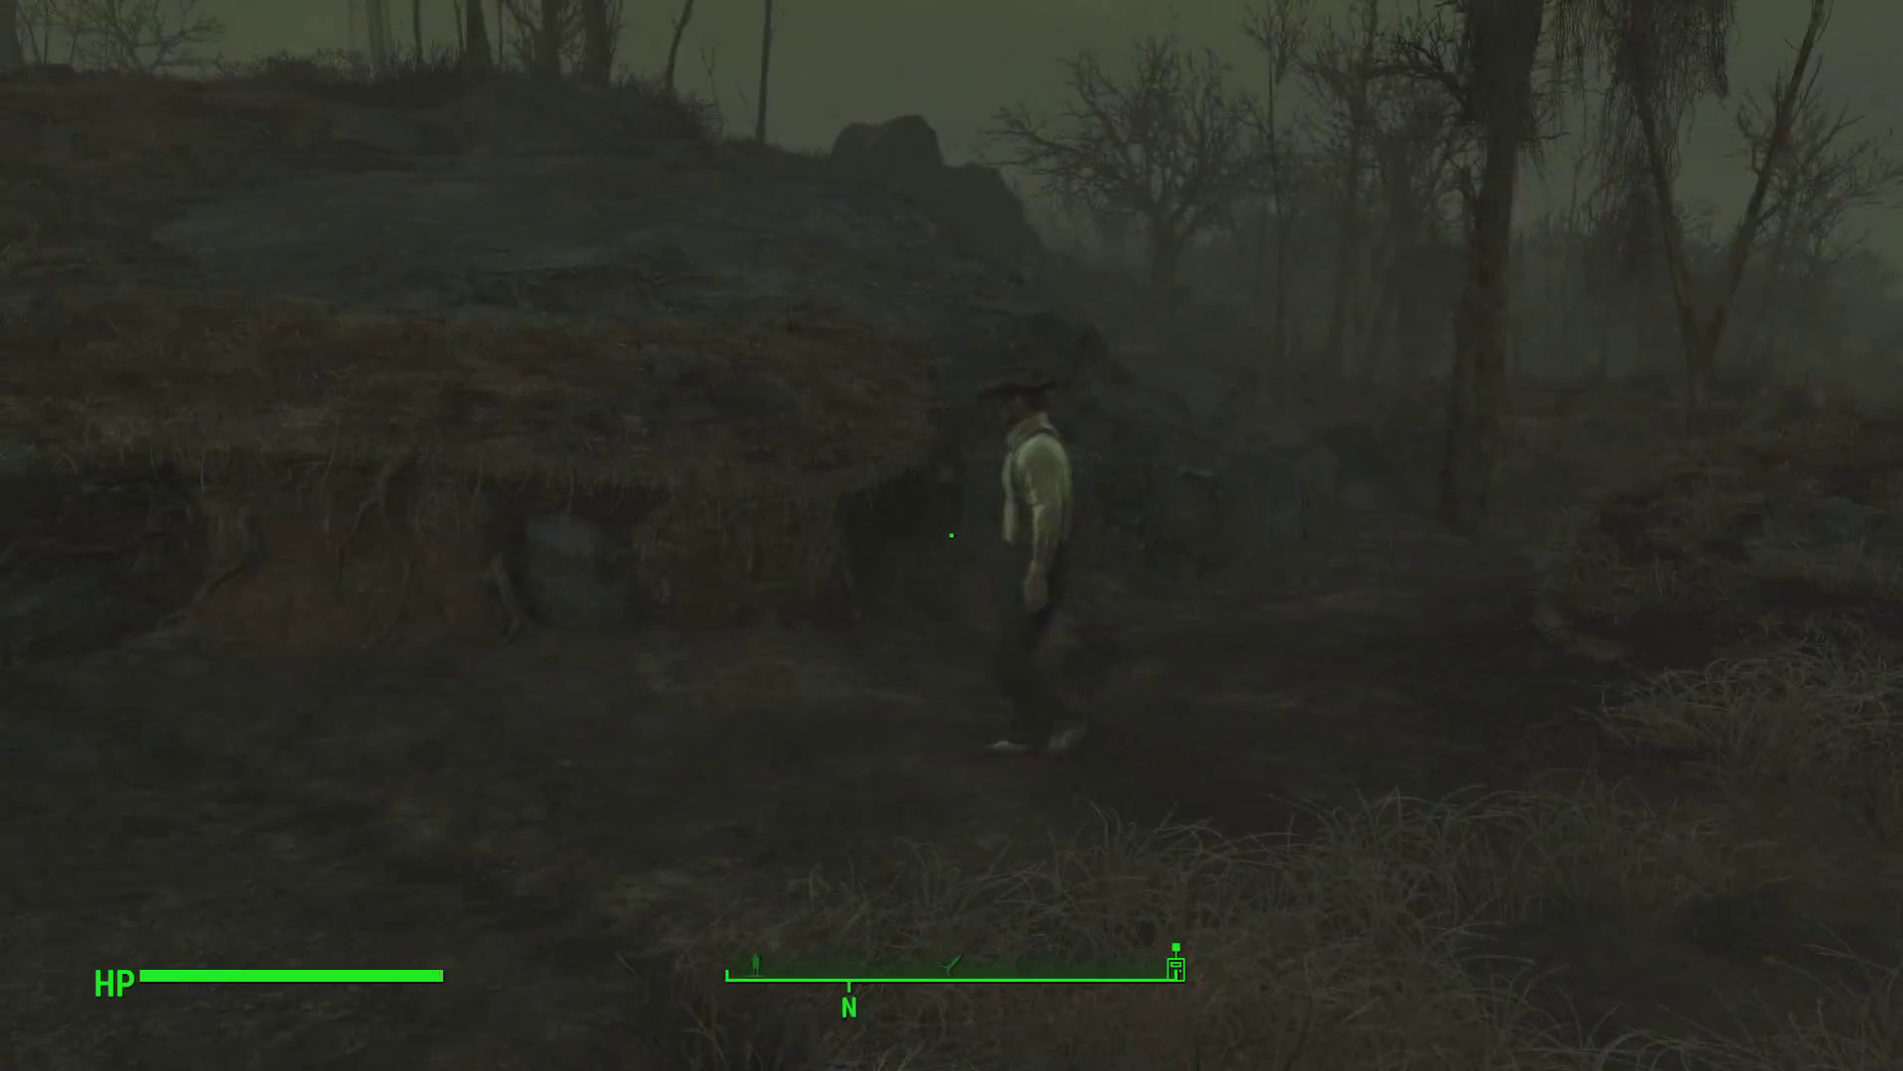
key(w)
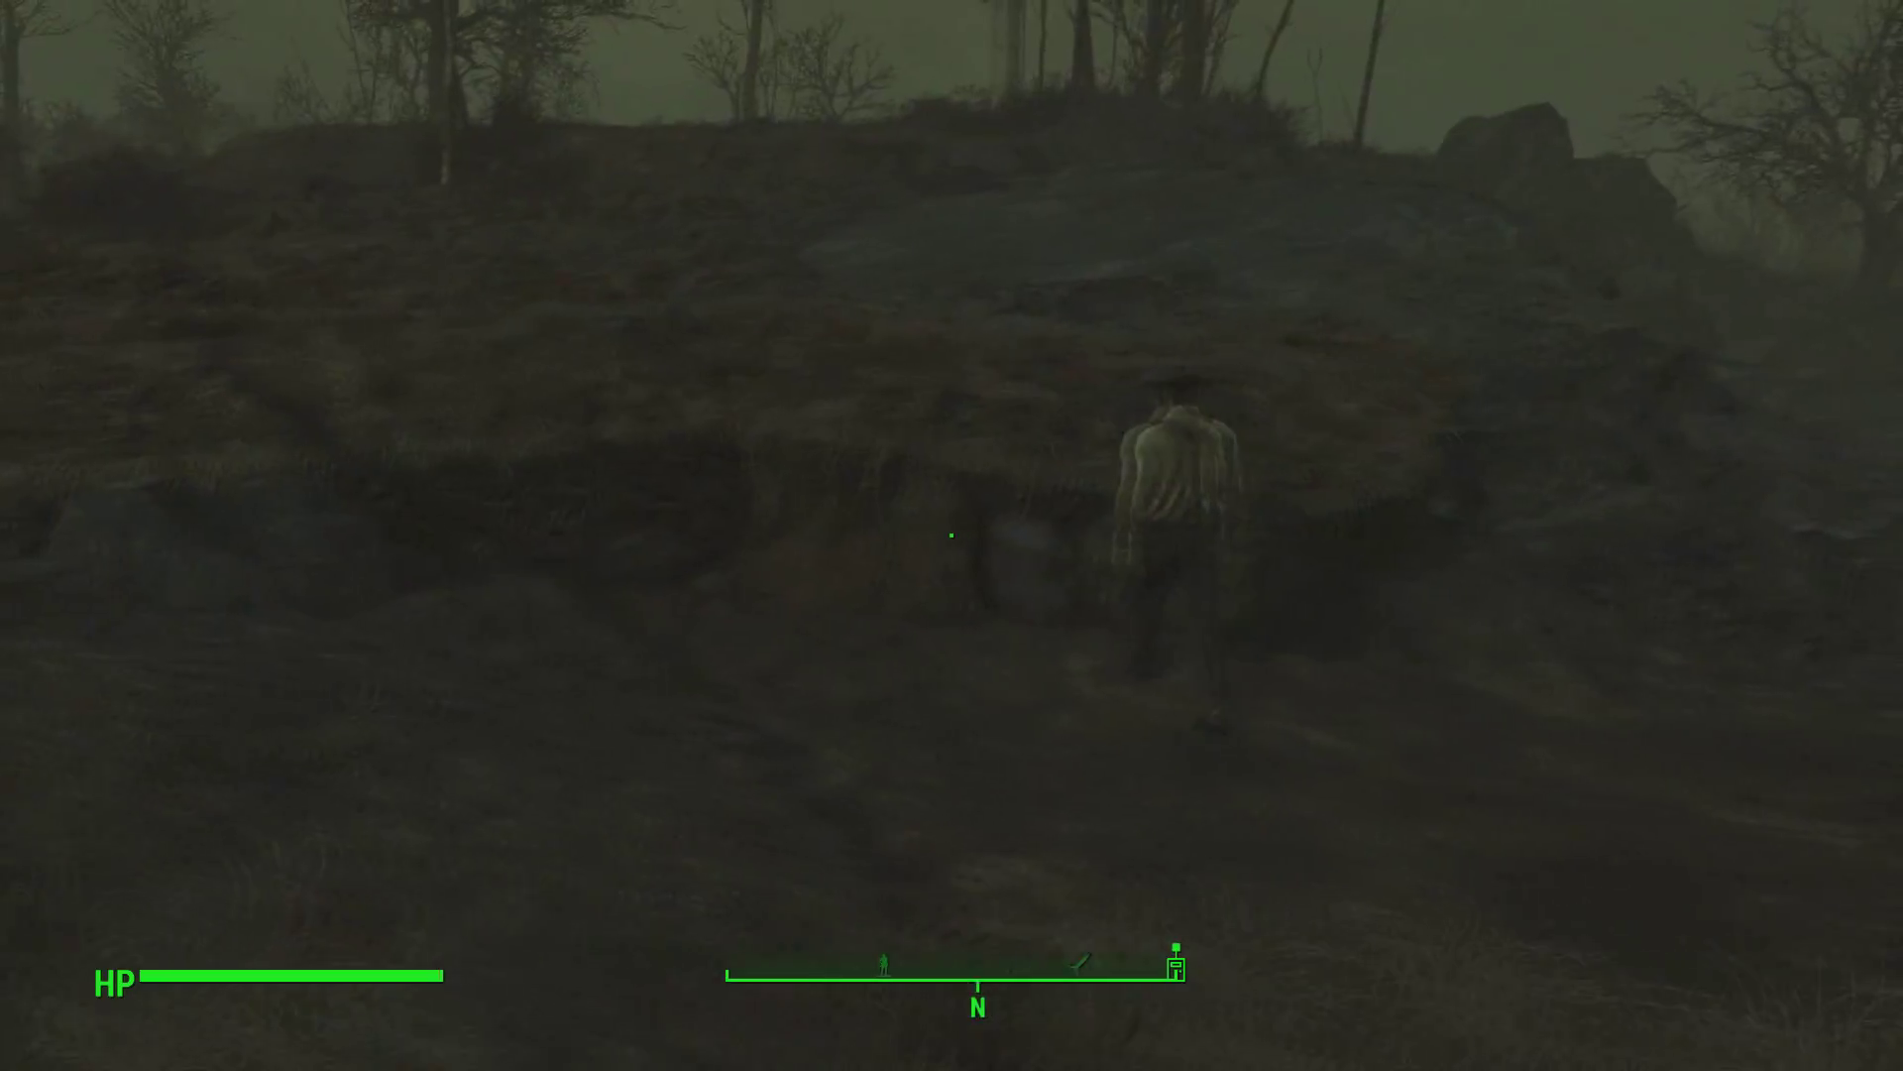
key(f)
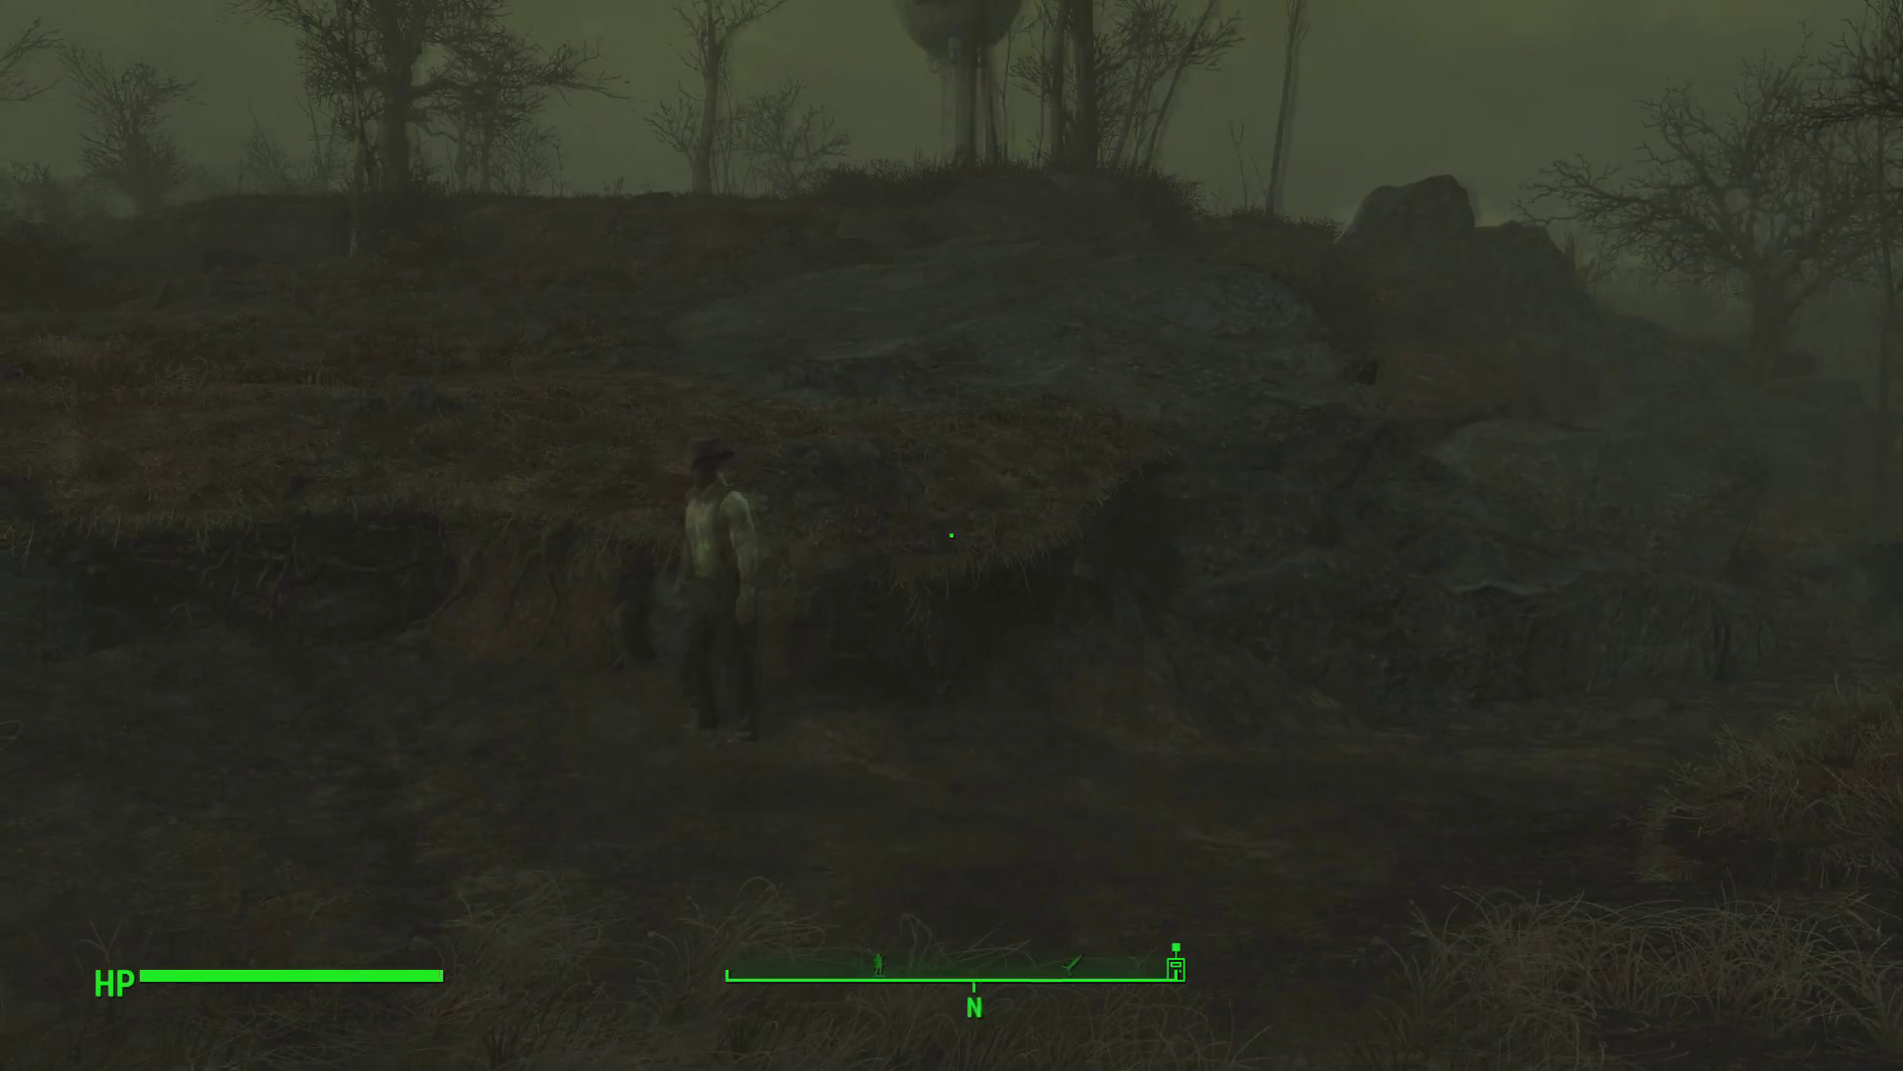
key(w)
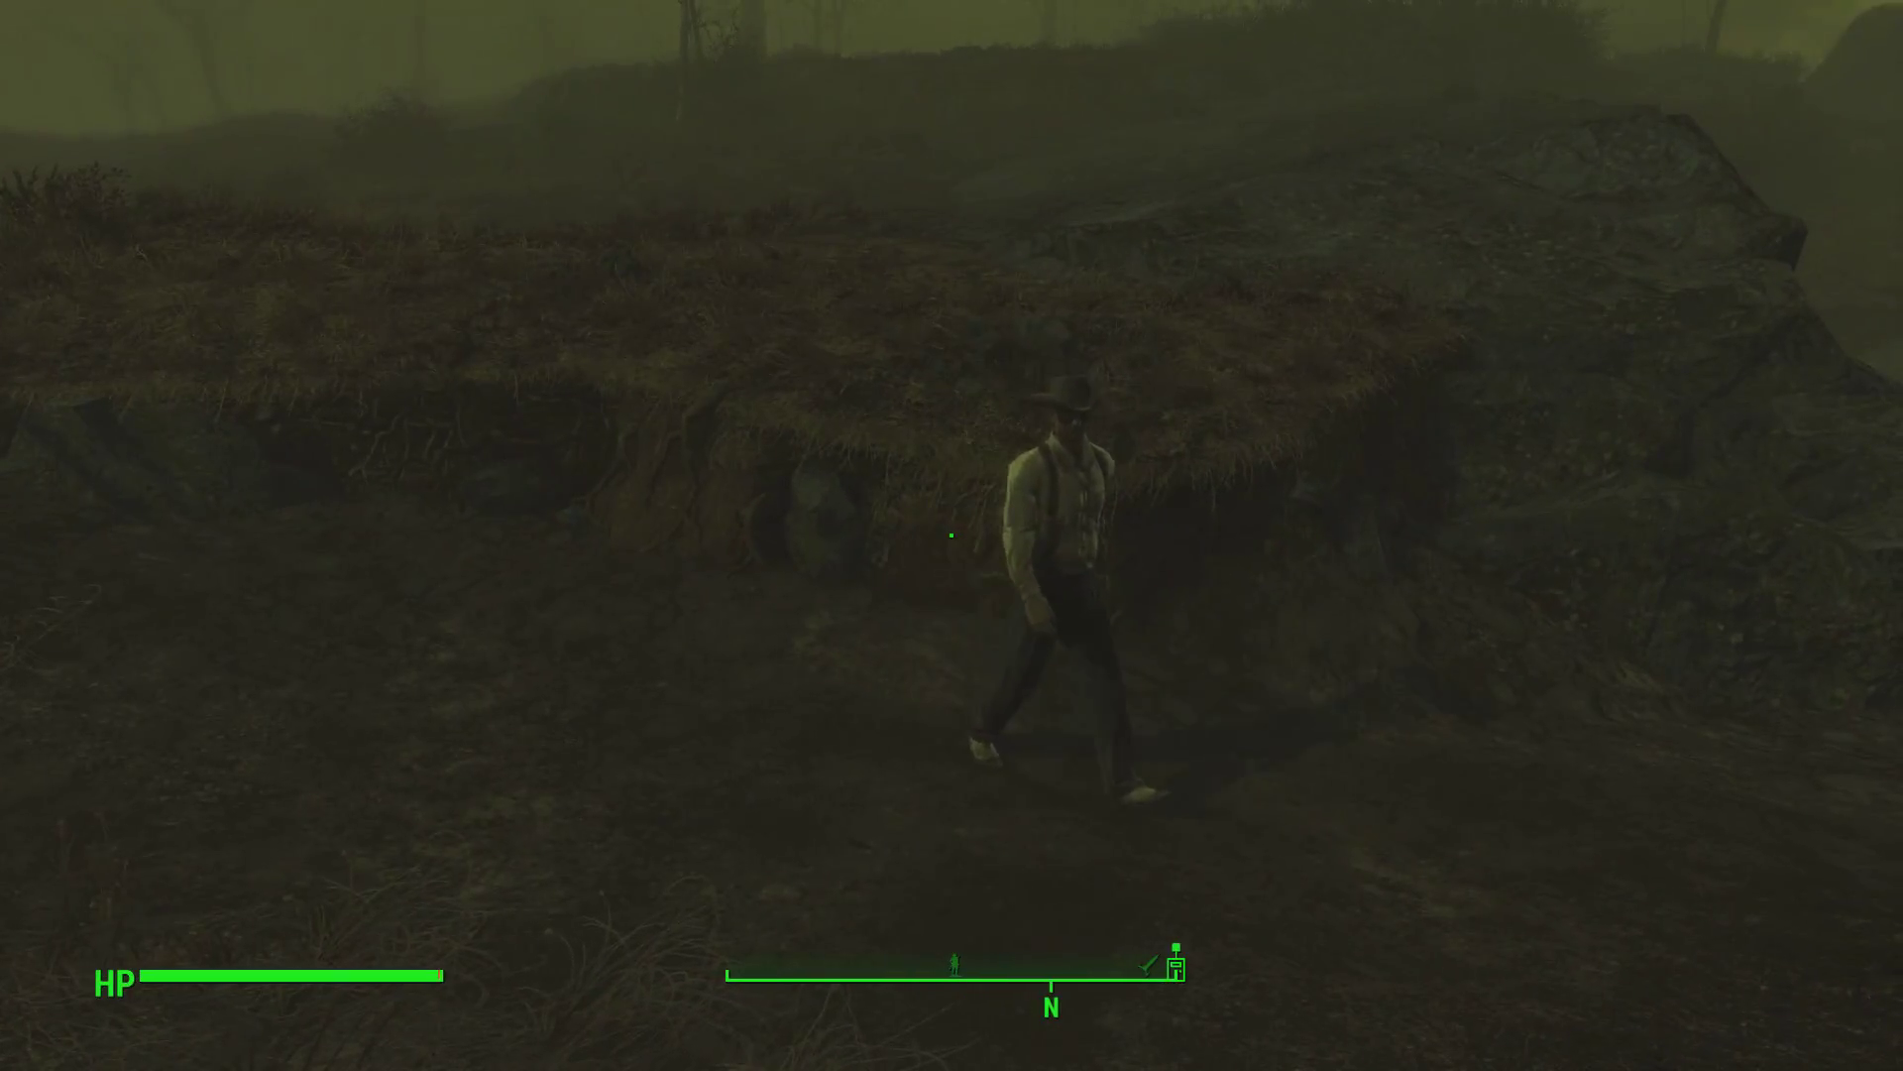
Shoot the NPC with the equipped weapon and examine the items carried on the body
key(r)
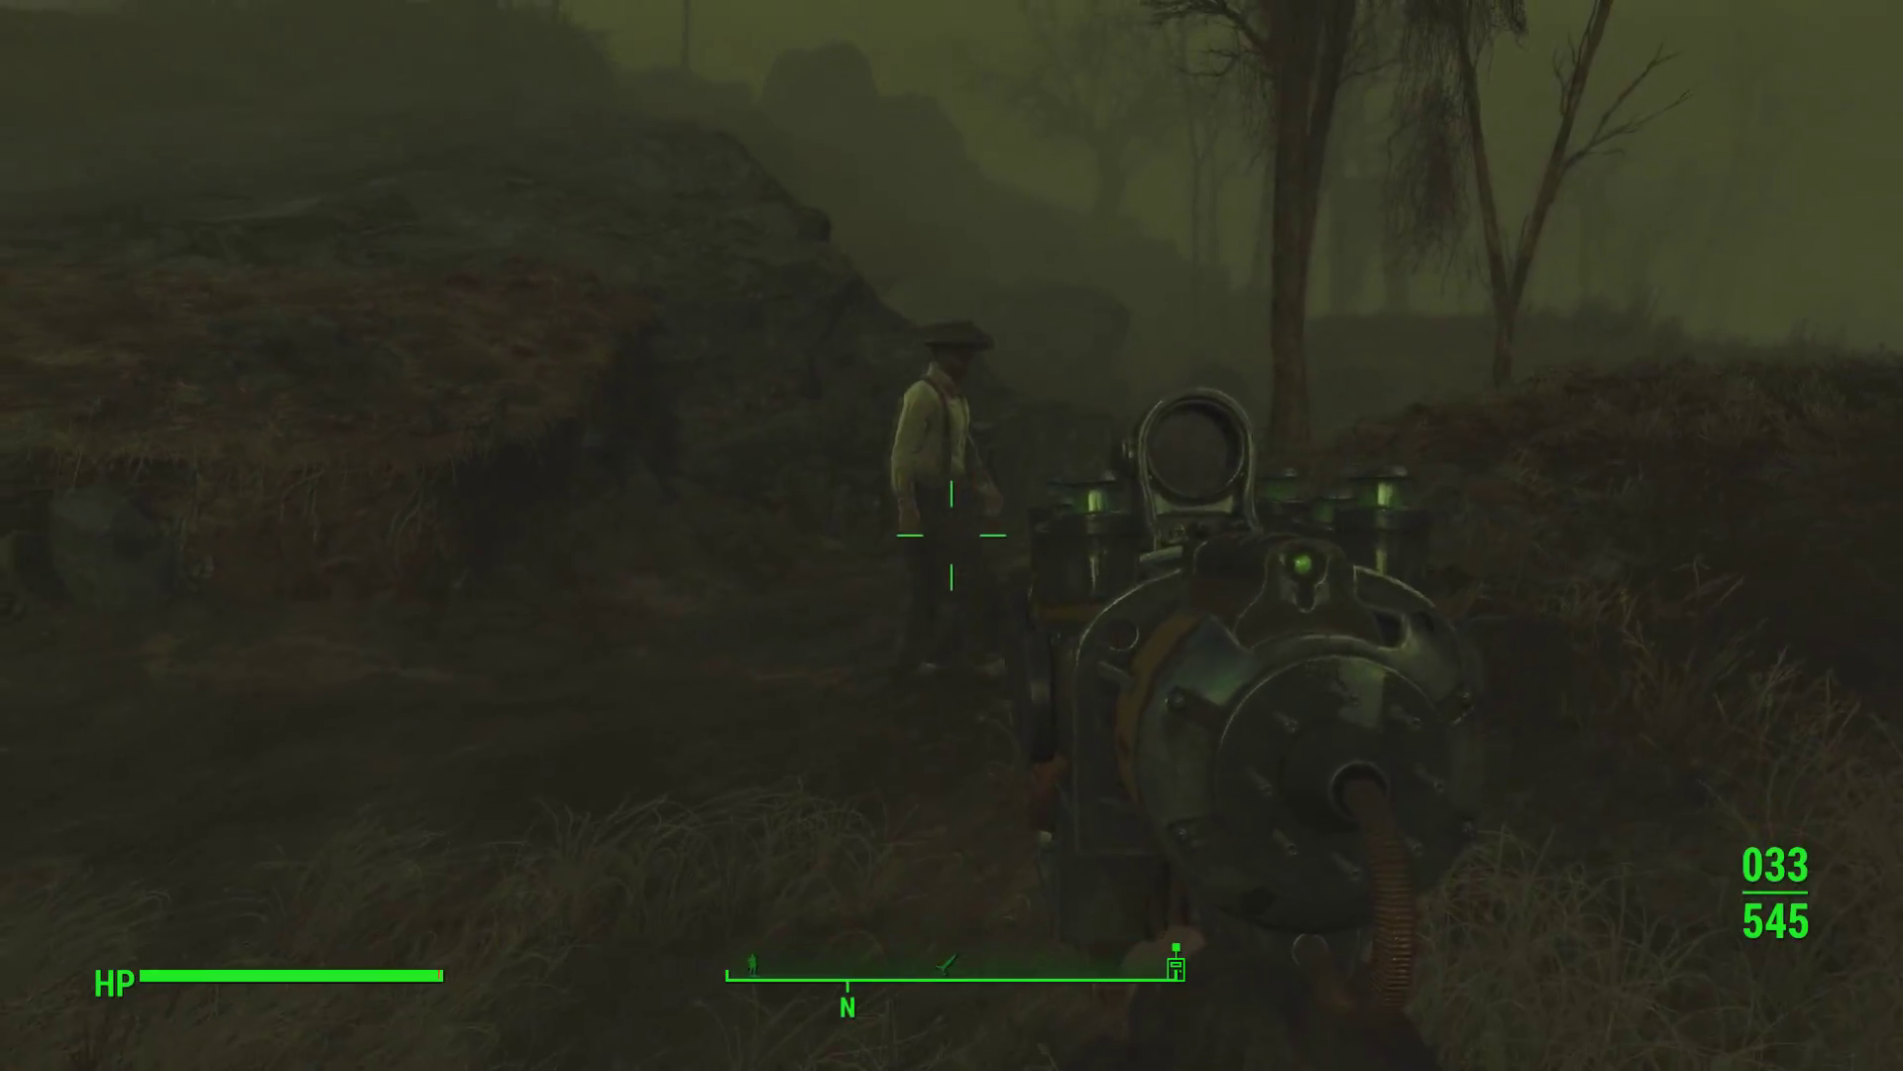
key(v)
click(952, 535)
key(f)
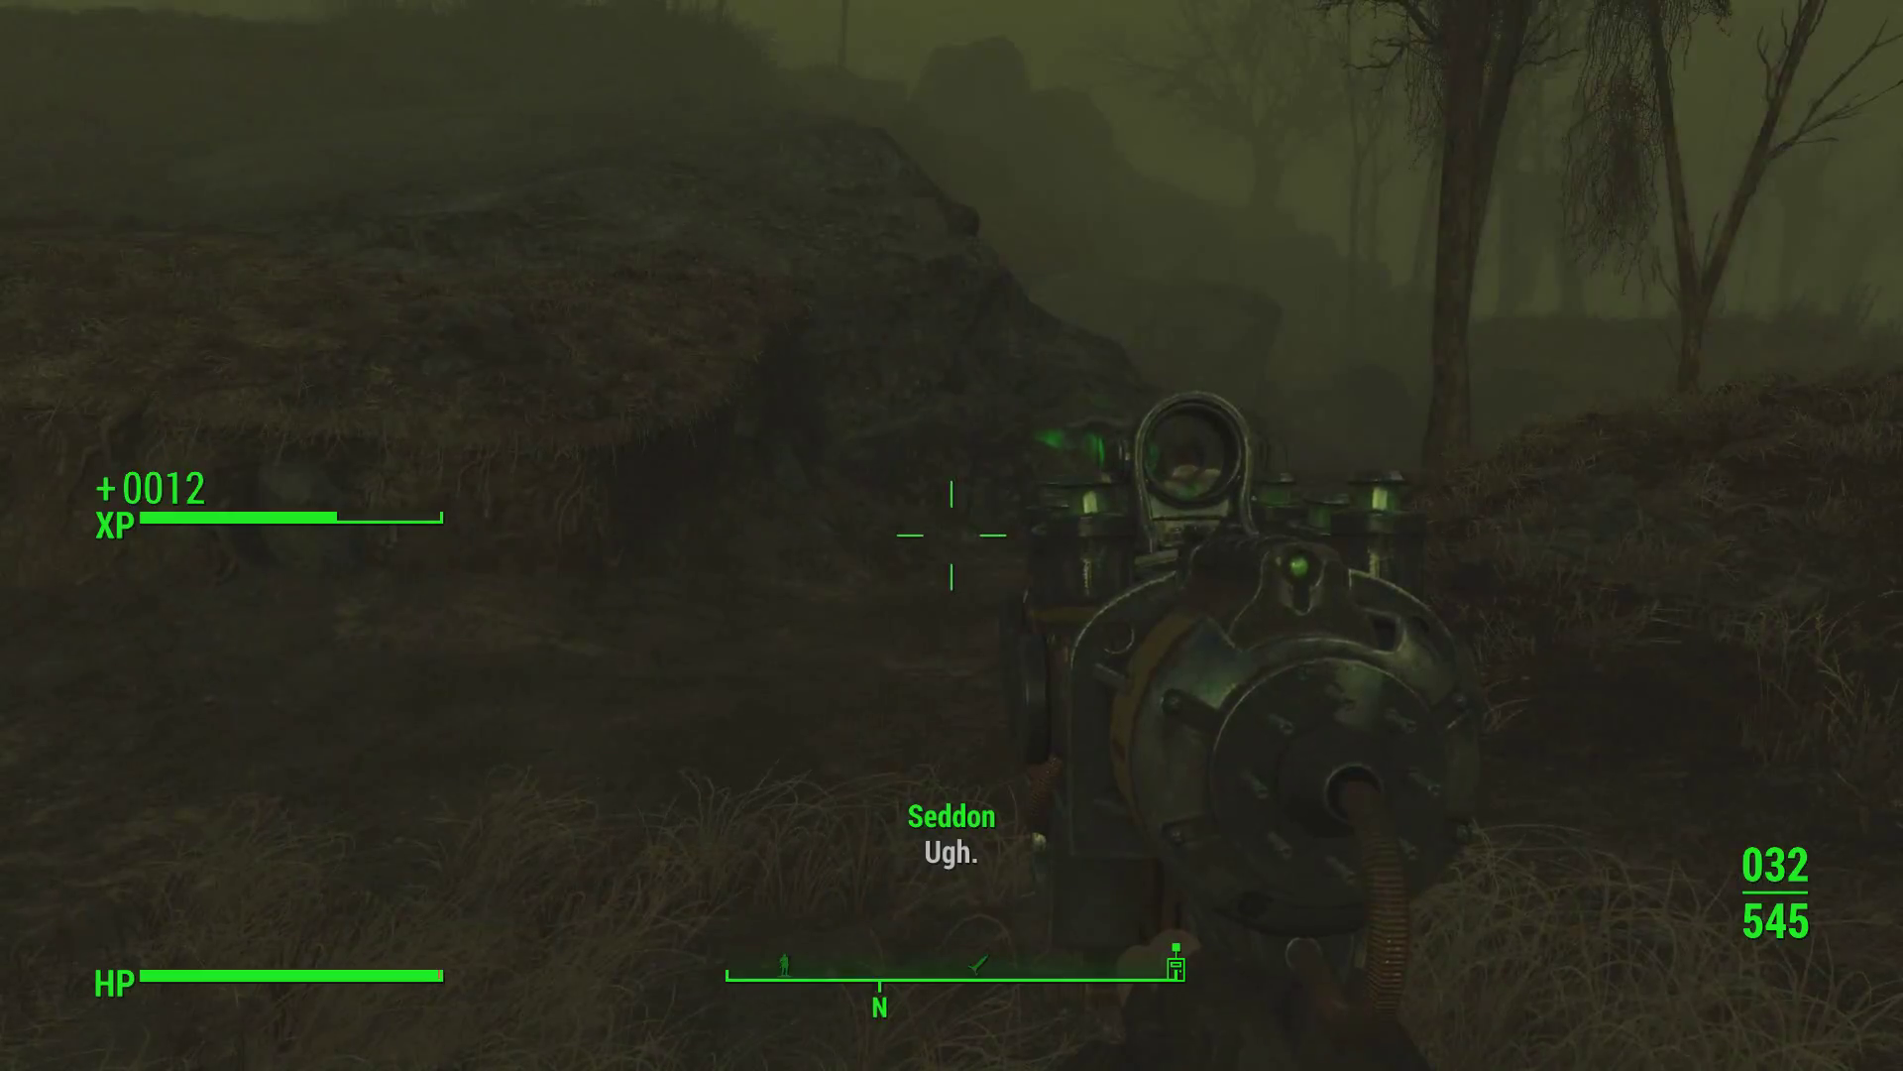
key(w)
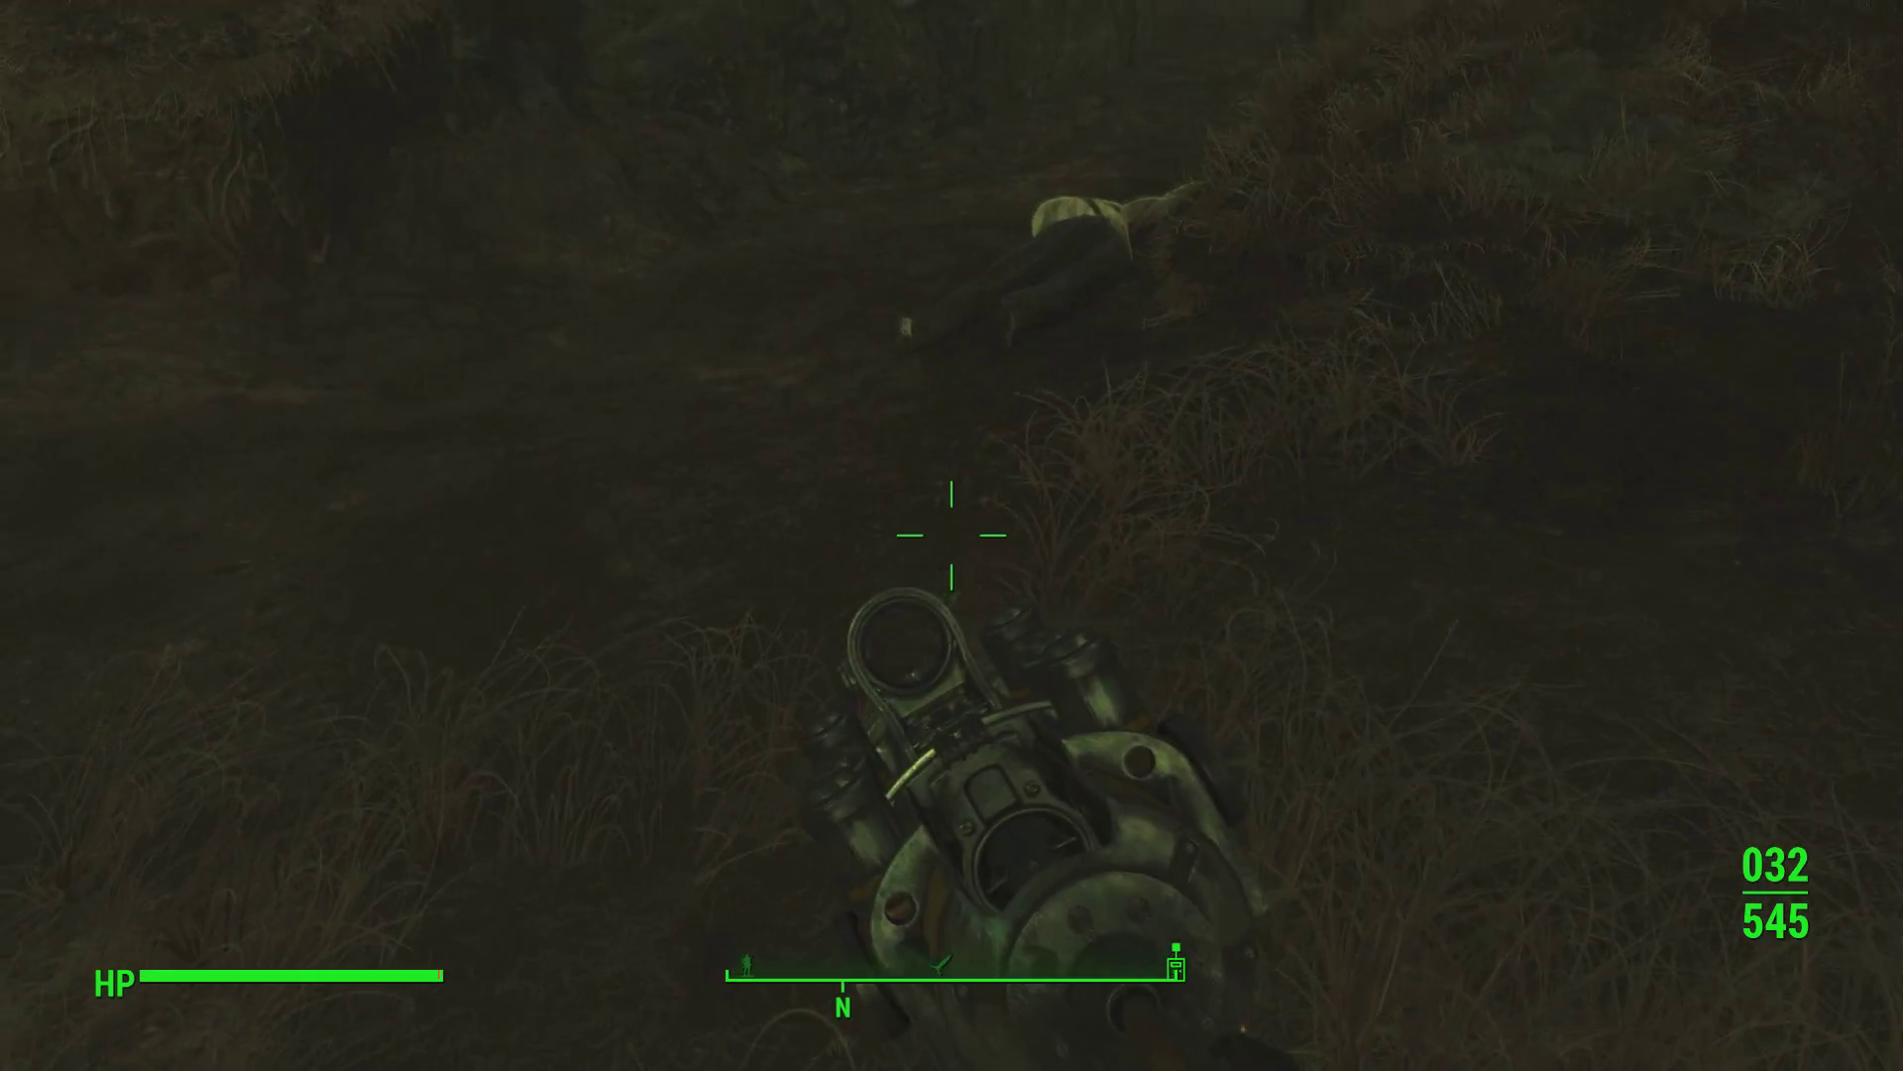
key(r)
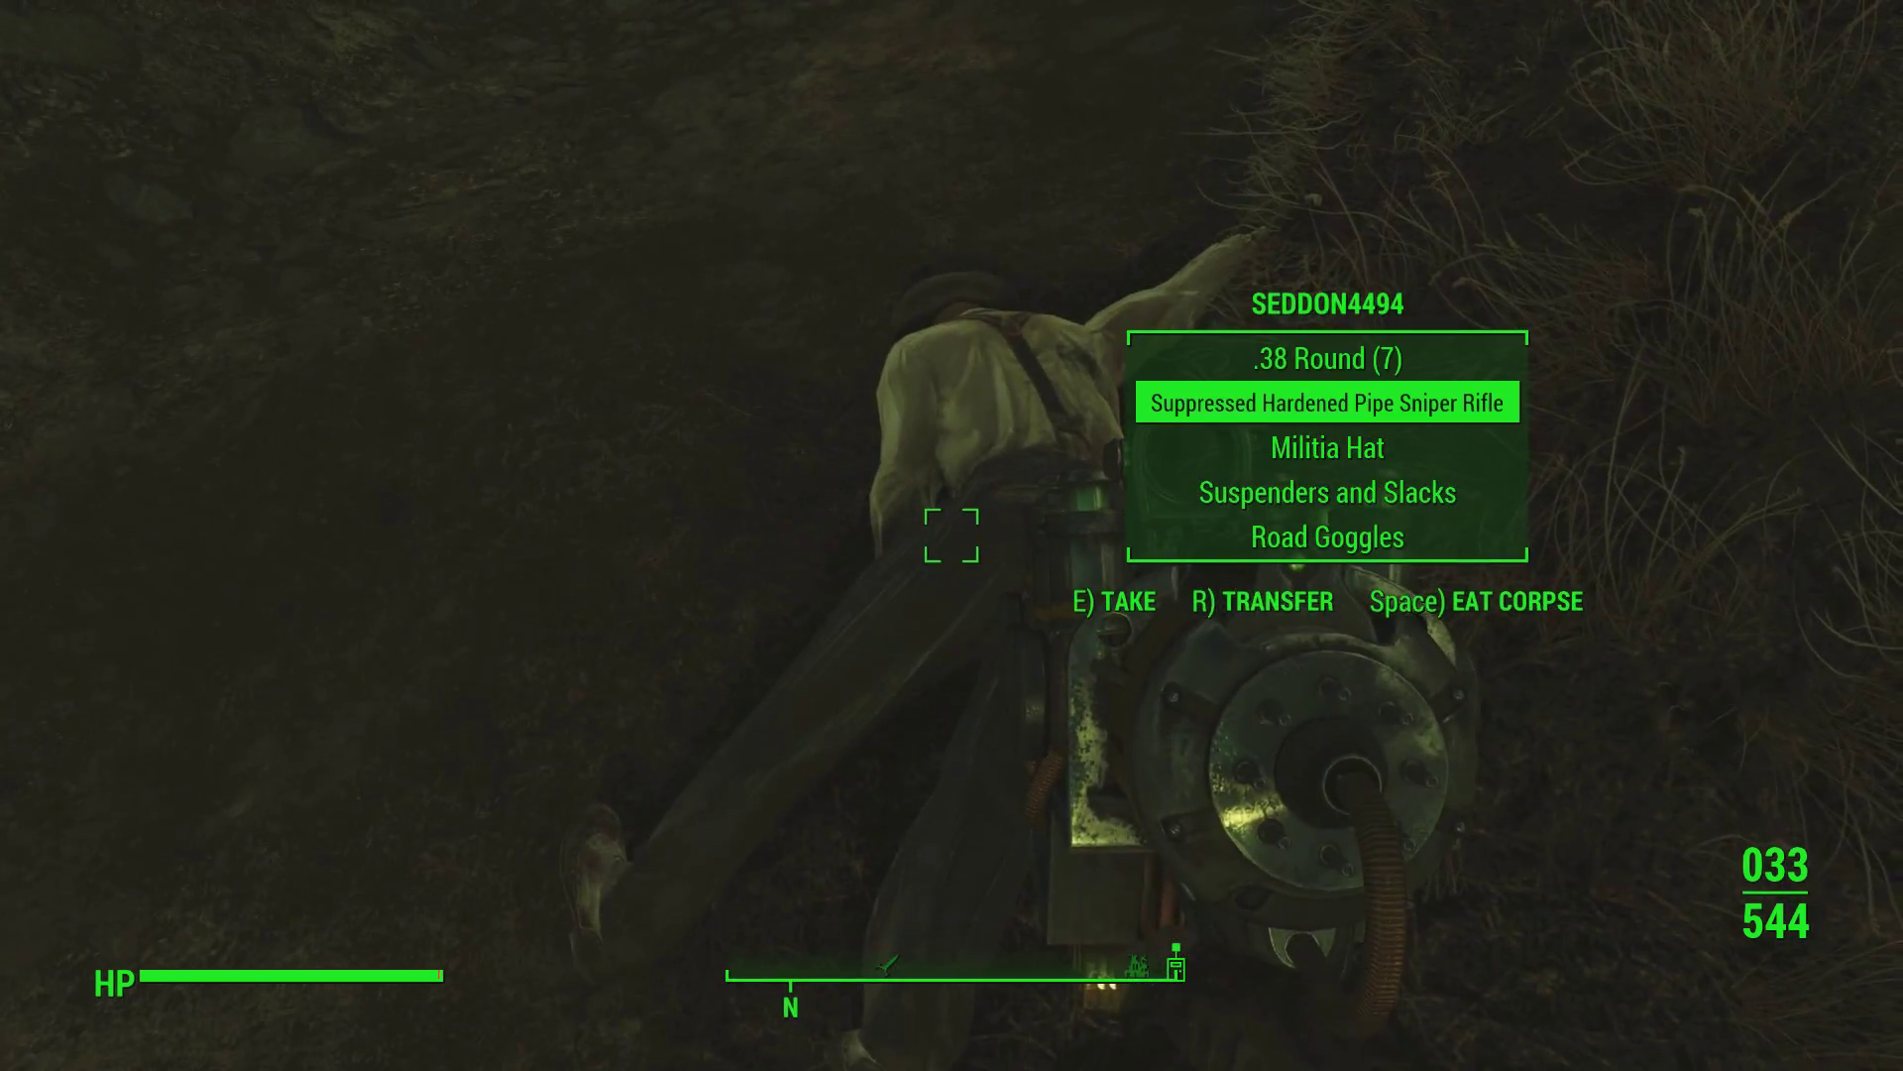
key(w)
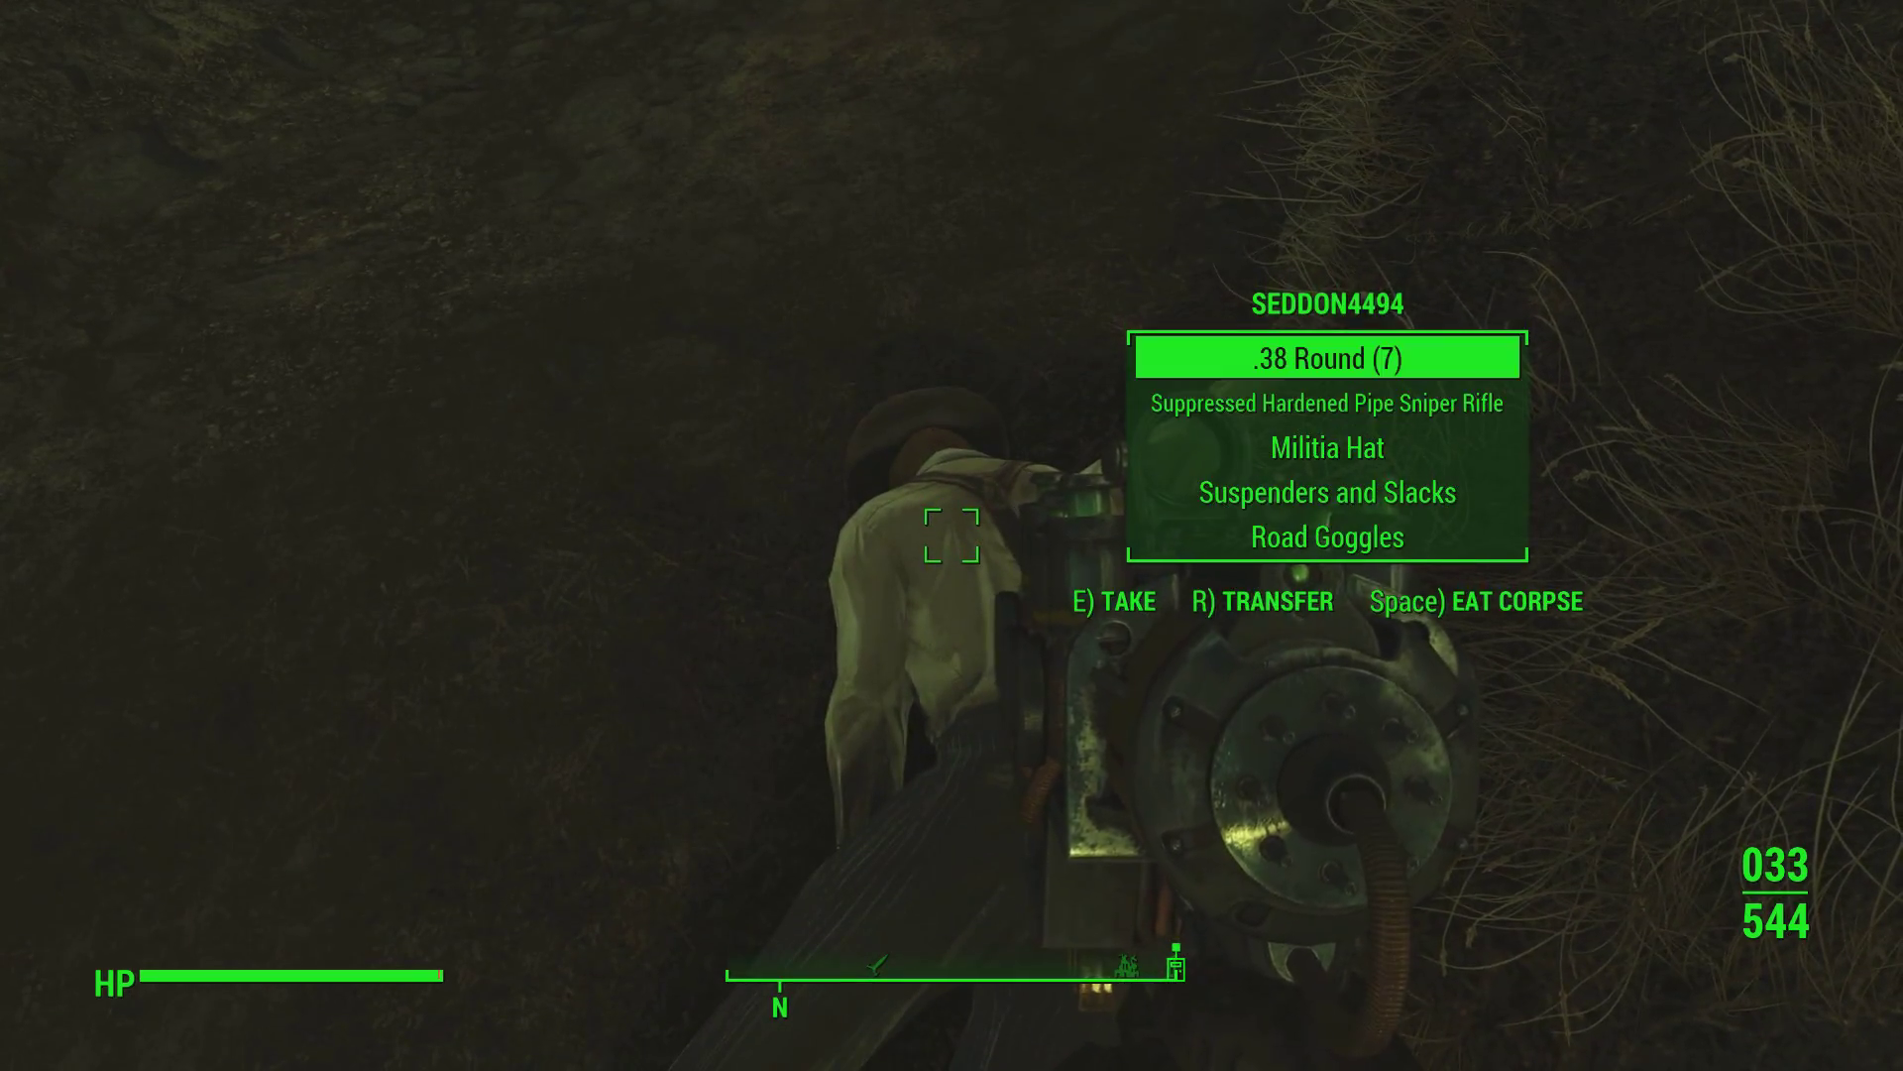
key(r)
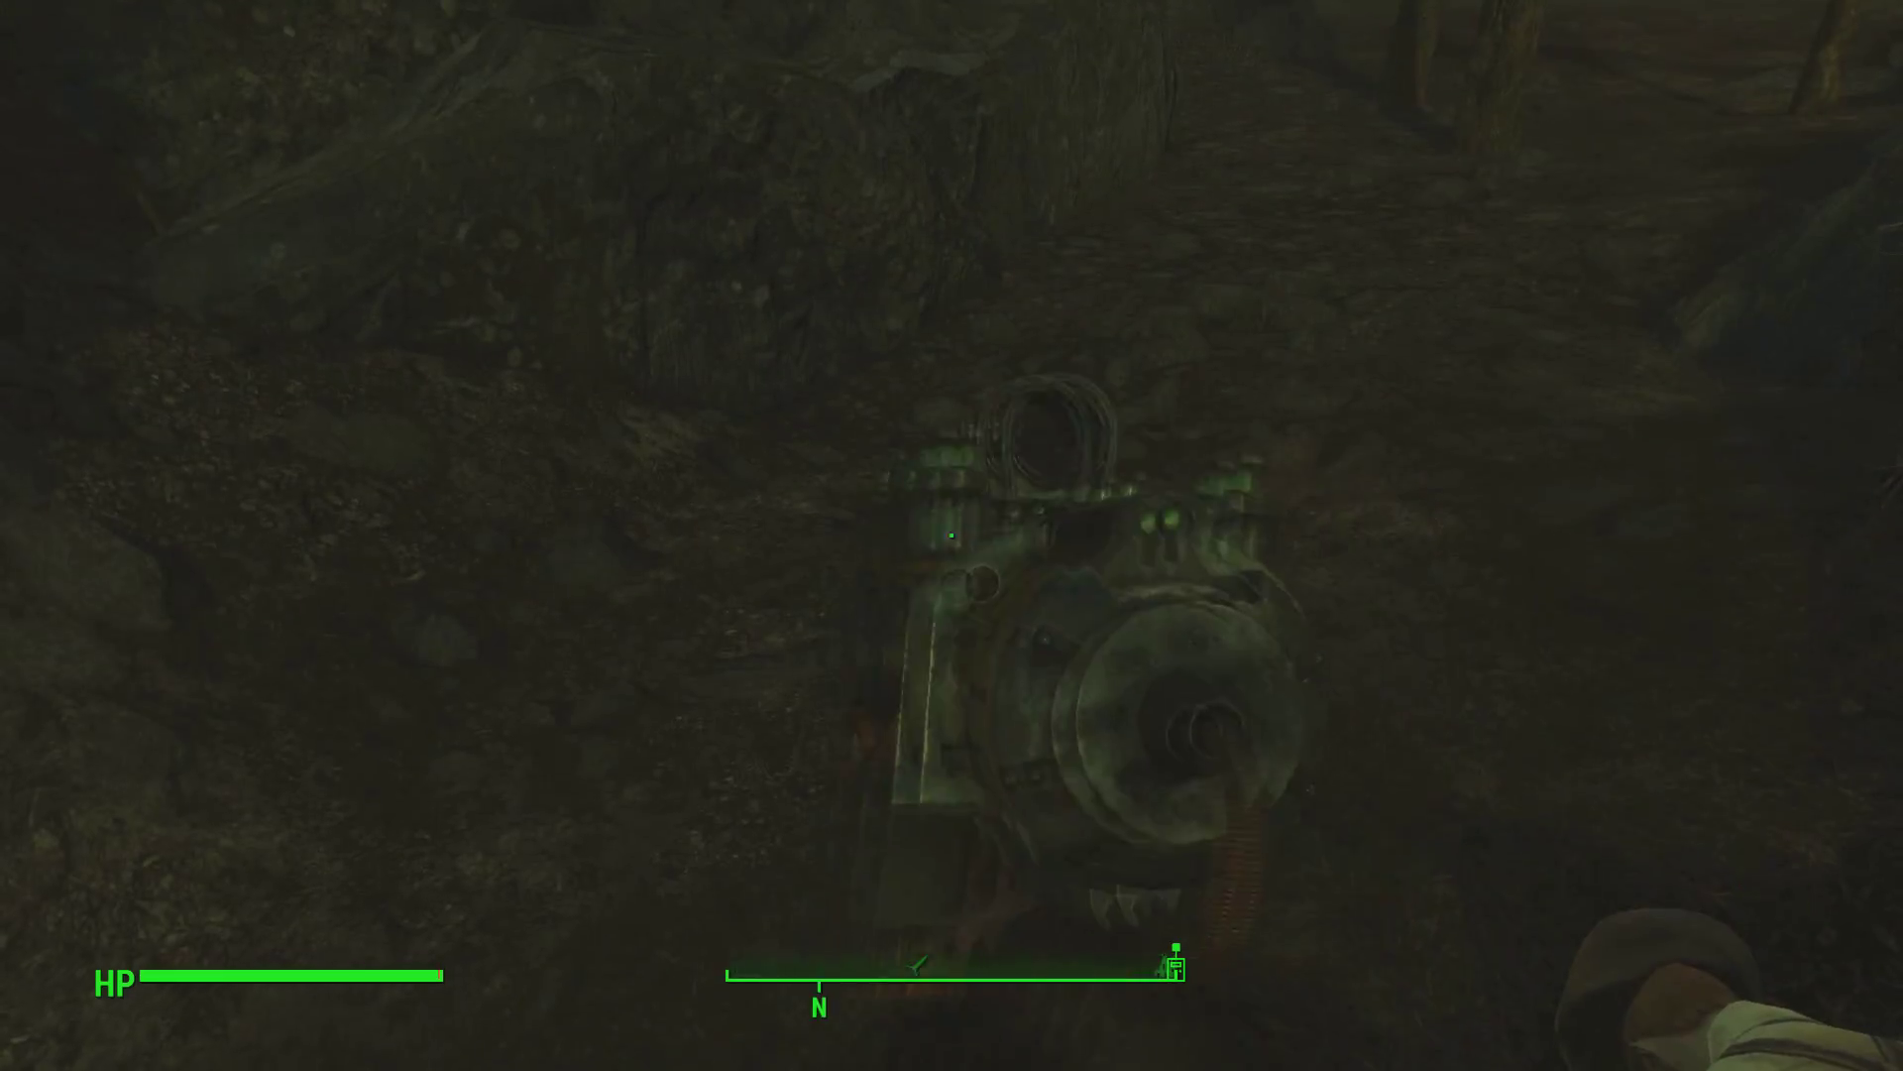
scroll(952, 535, down, 2)
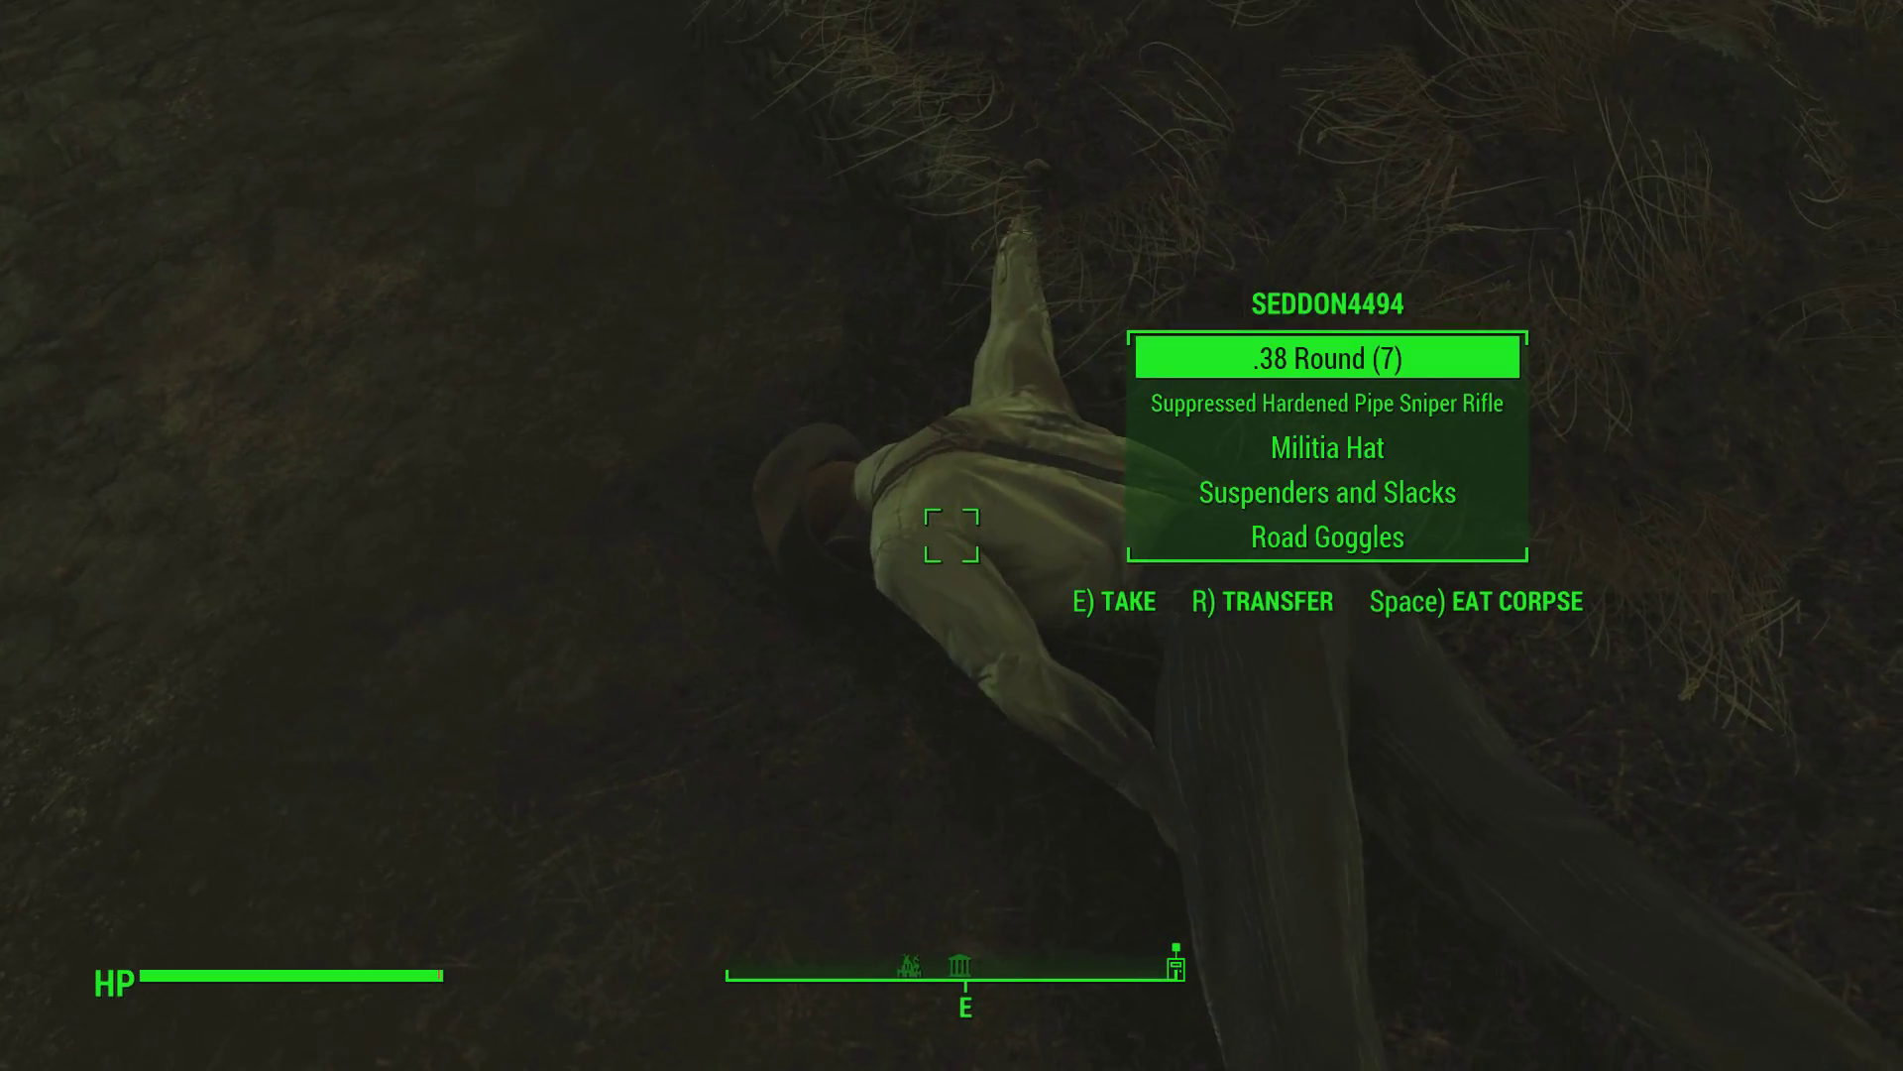
key(e)
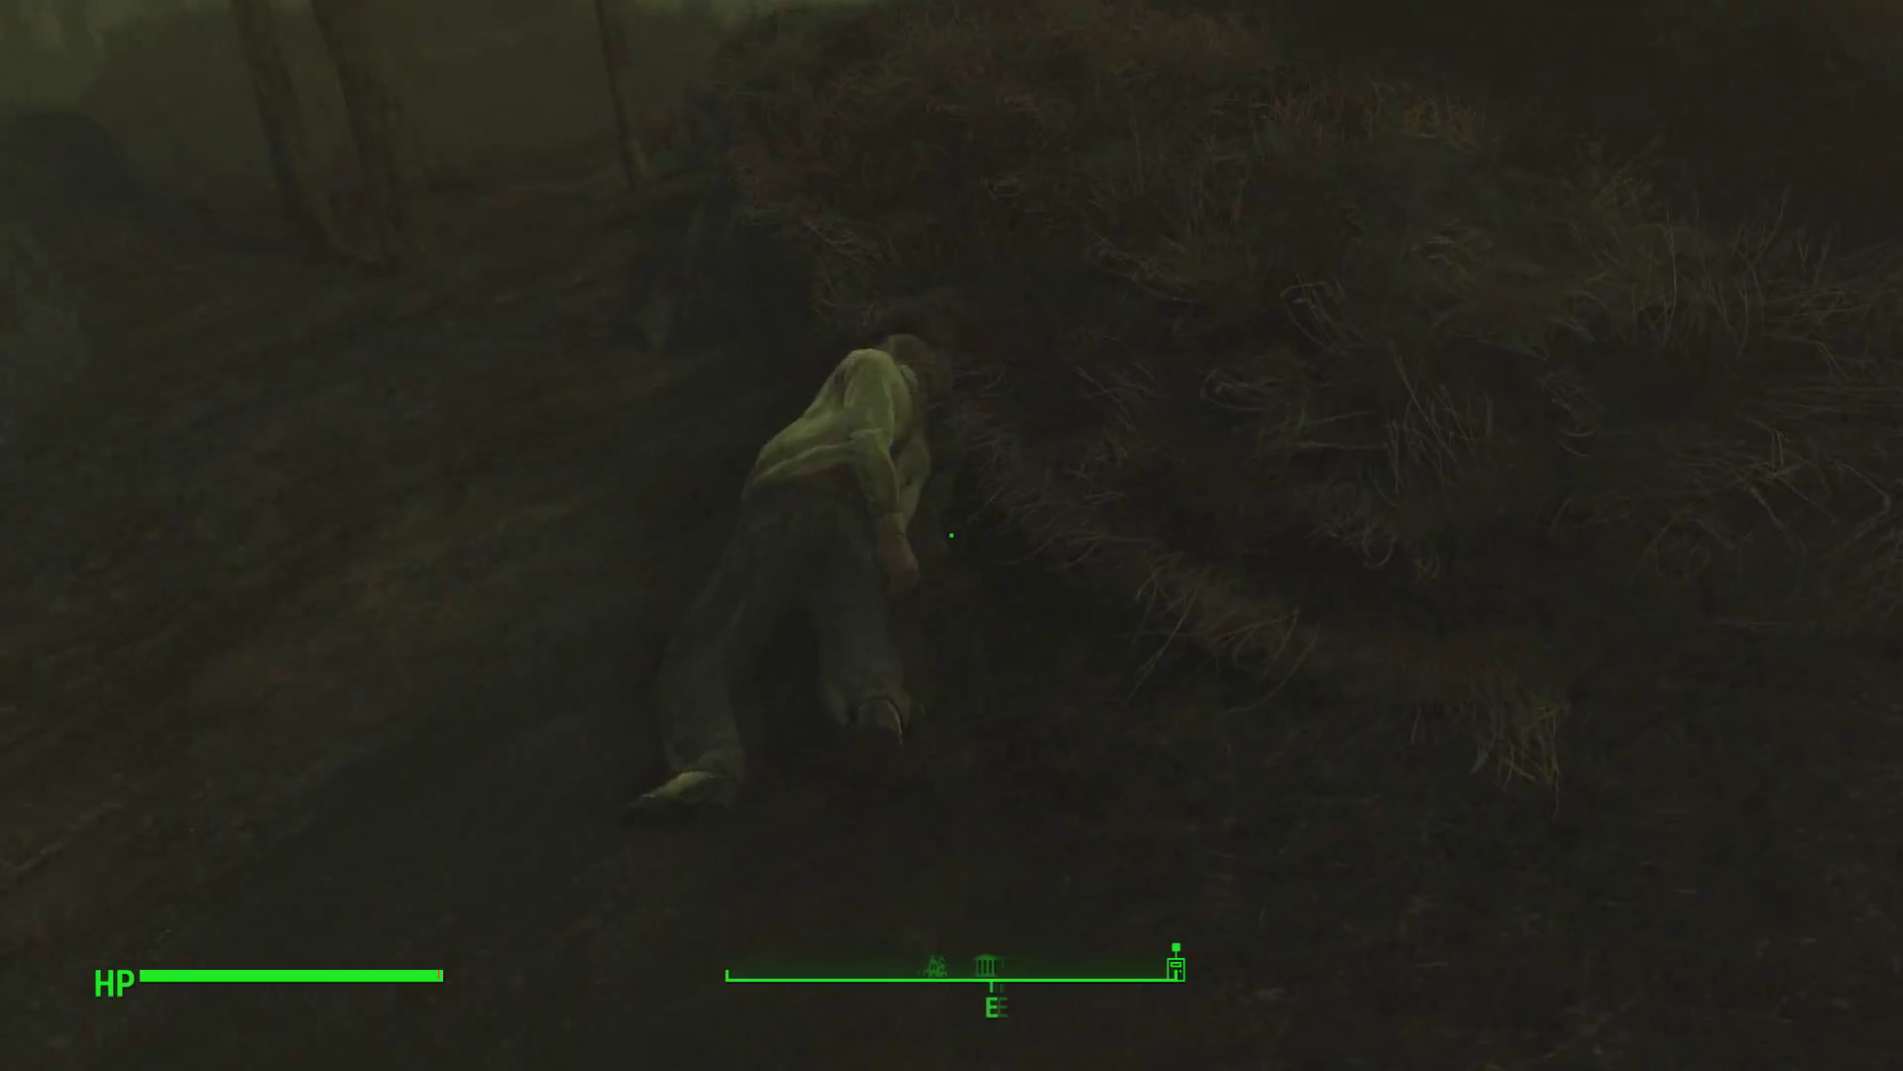
key(space)
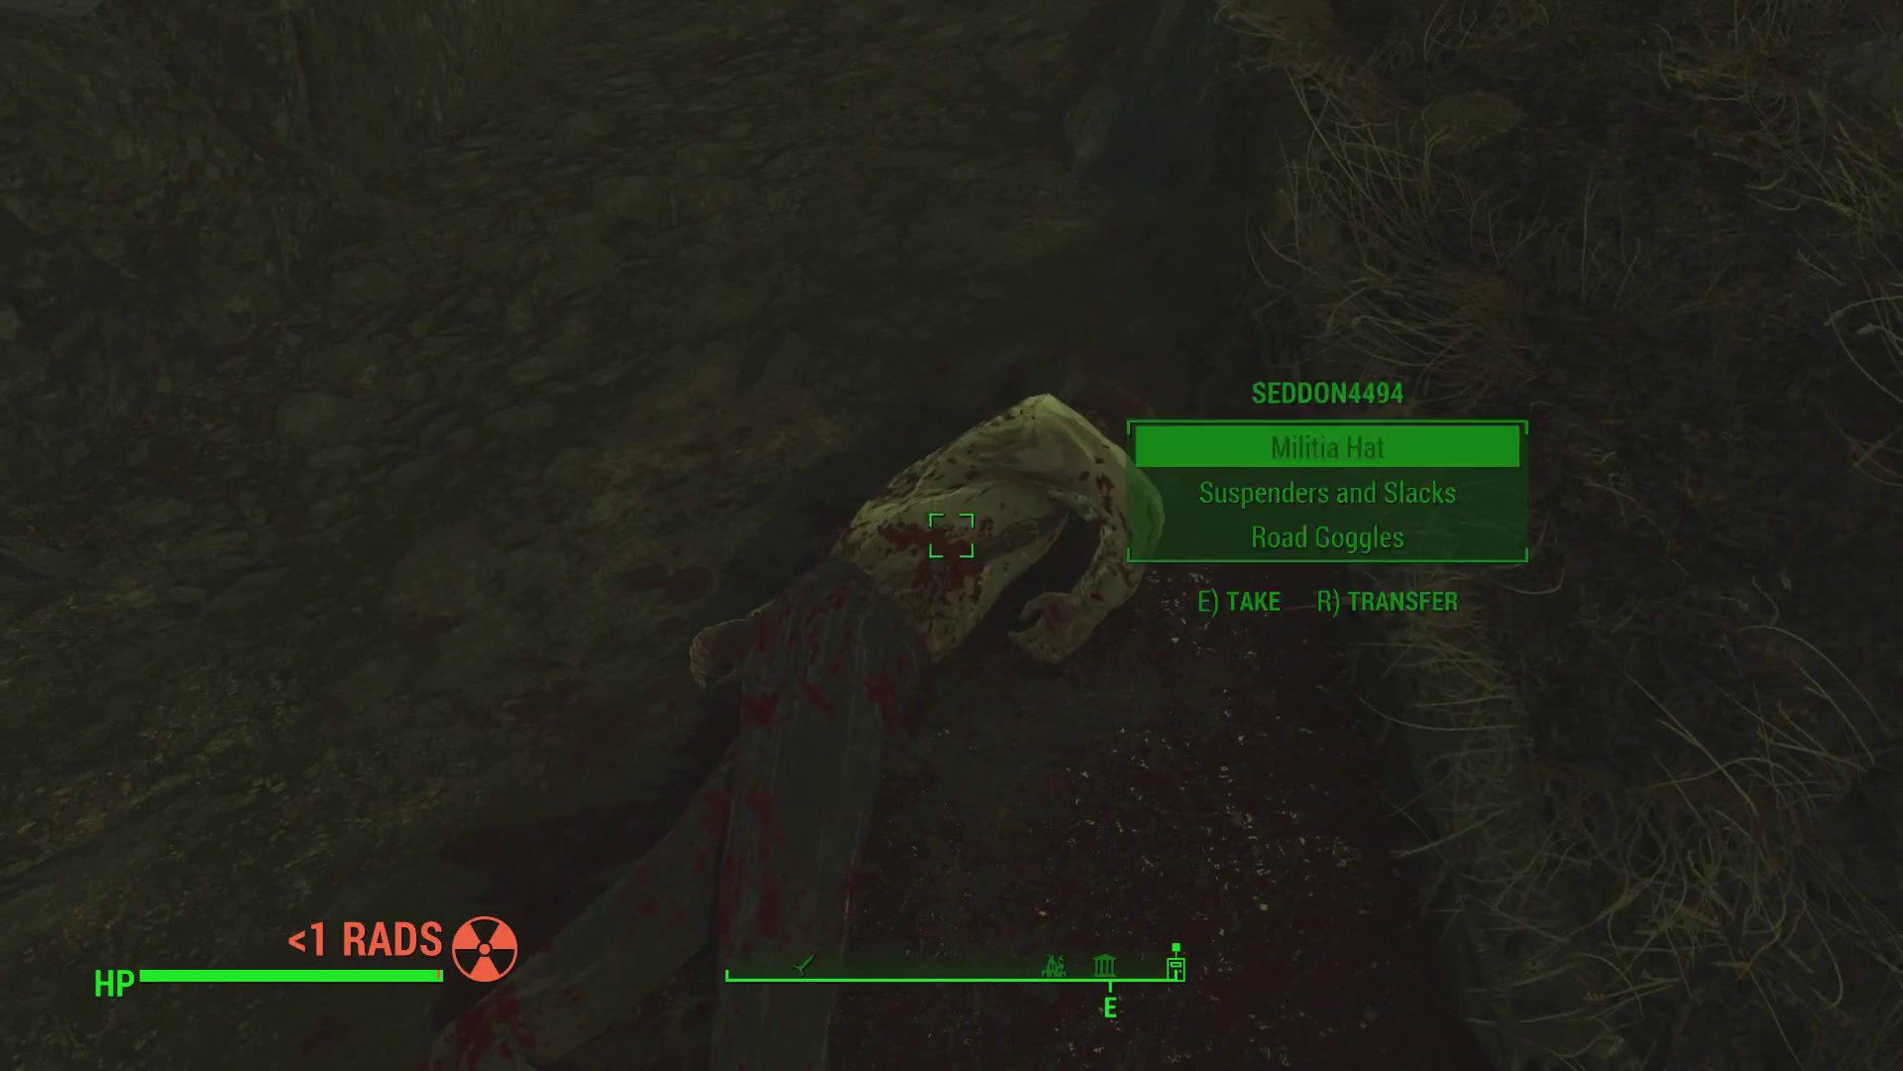
Grab the NPC's body and carry it around to examine his face, hat, goggles and clothing
key(e)
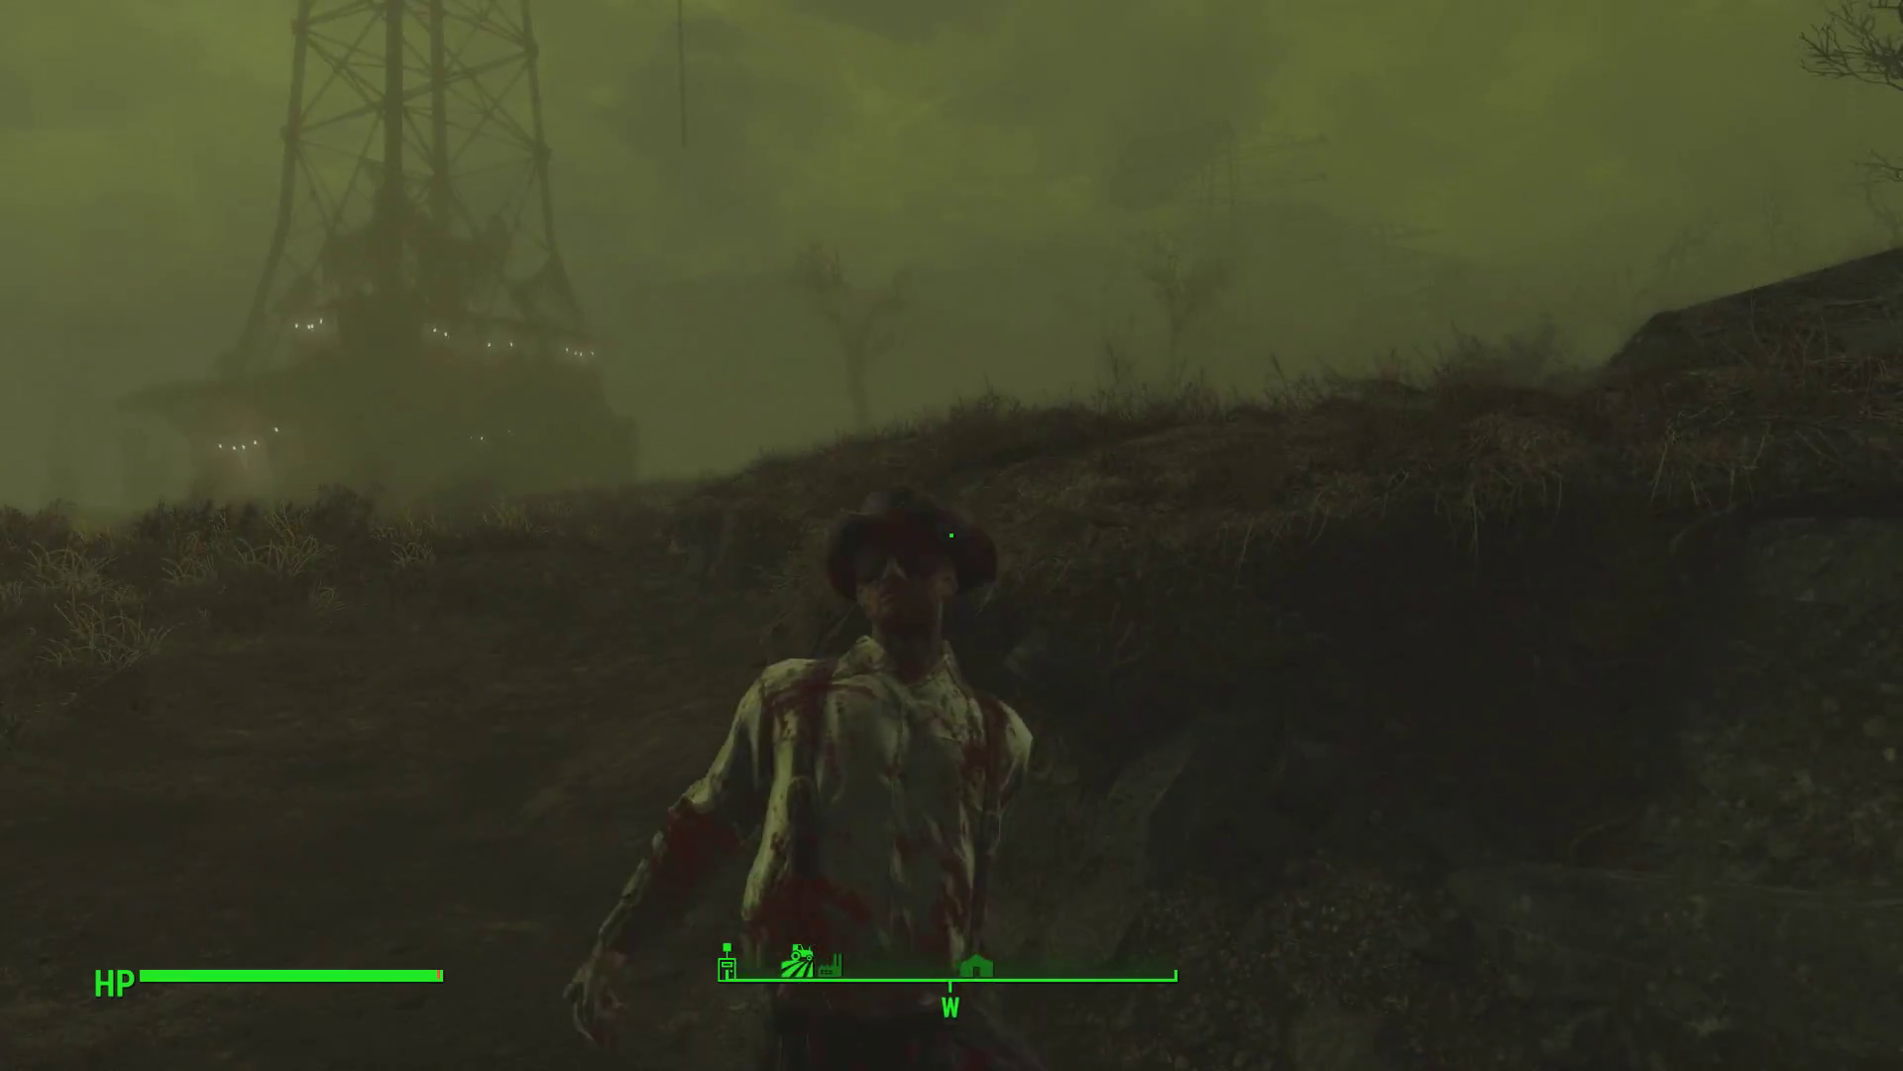
key(e)
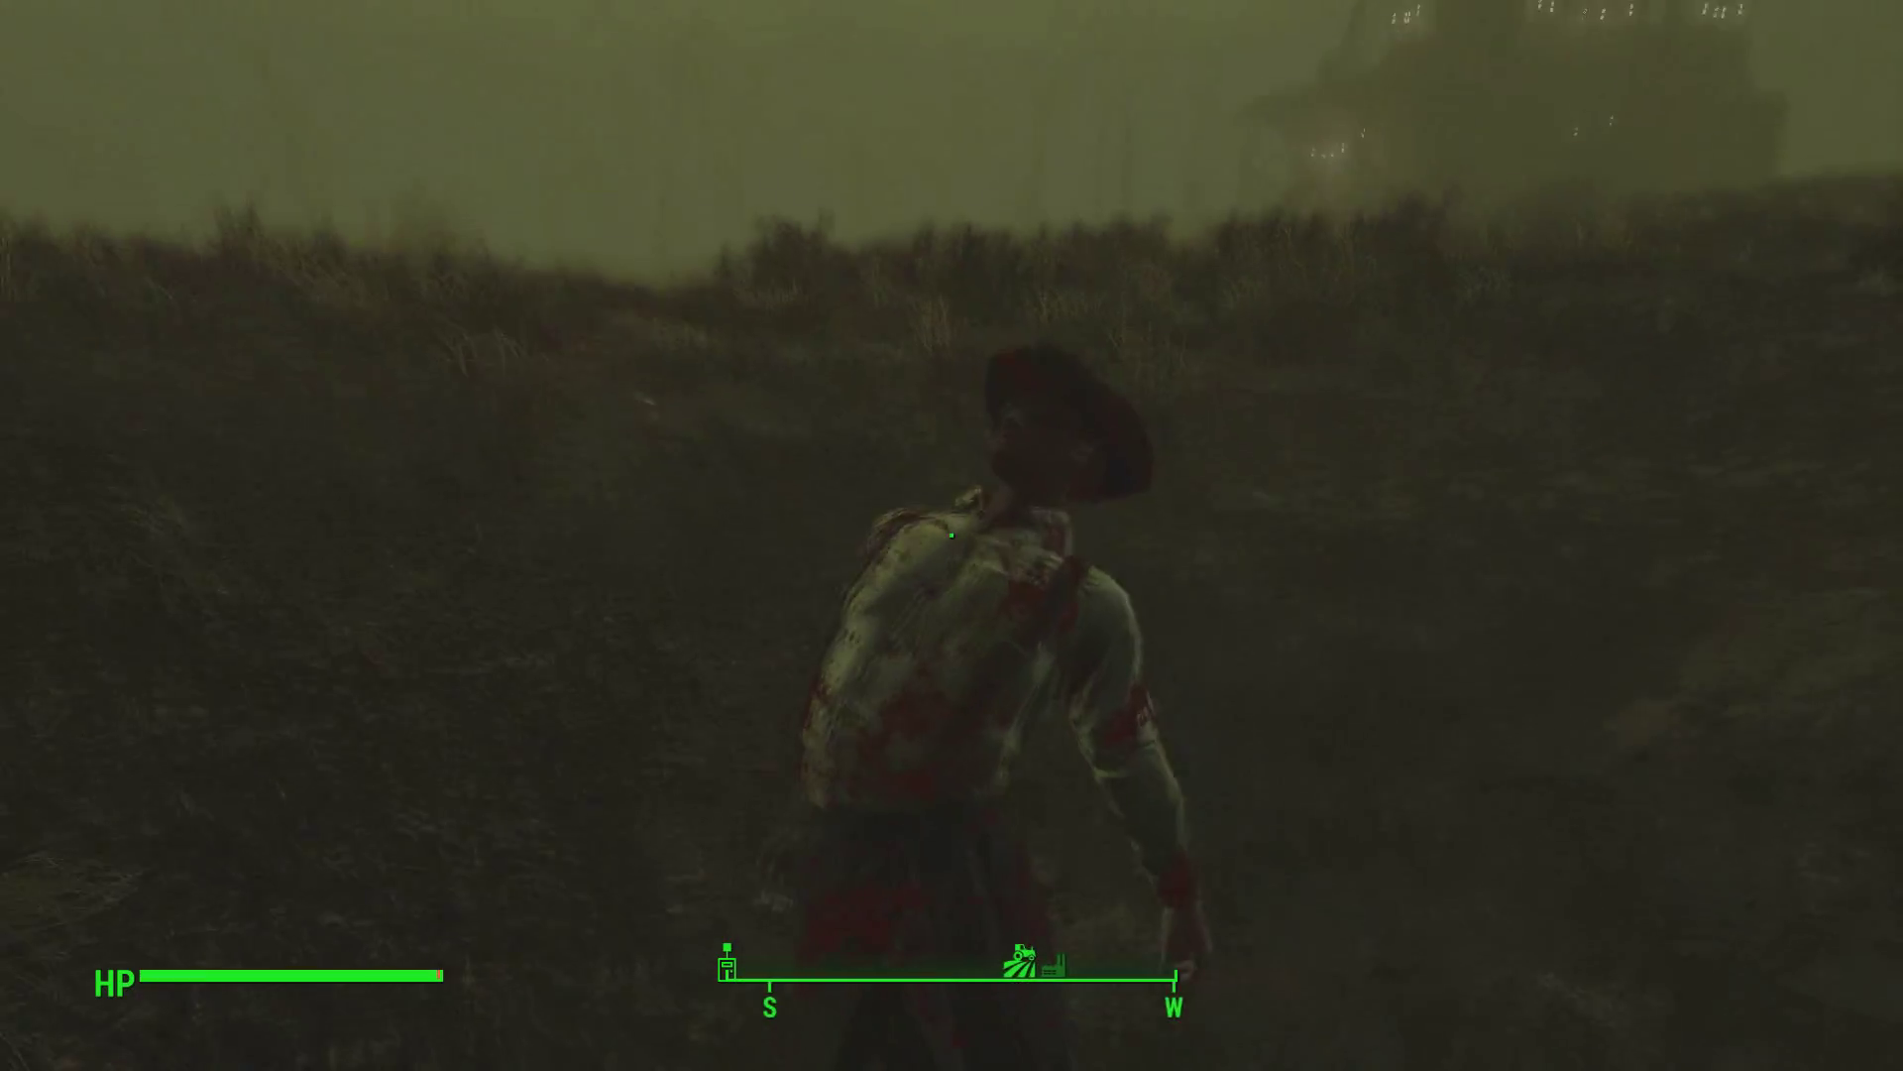
key(e)
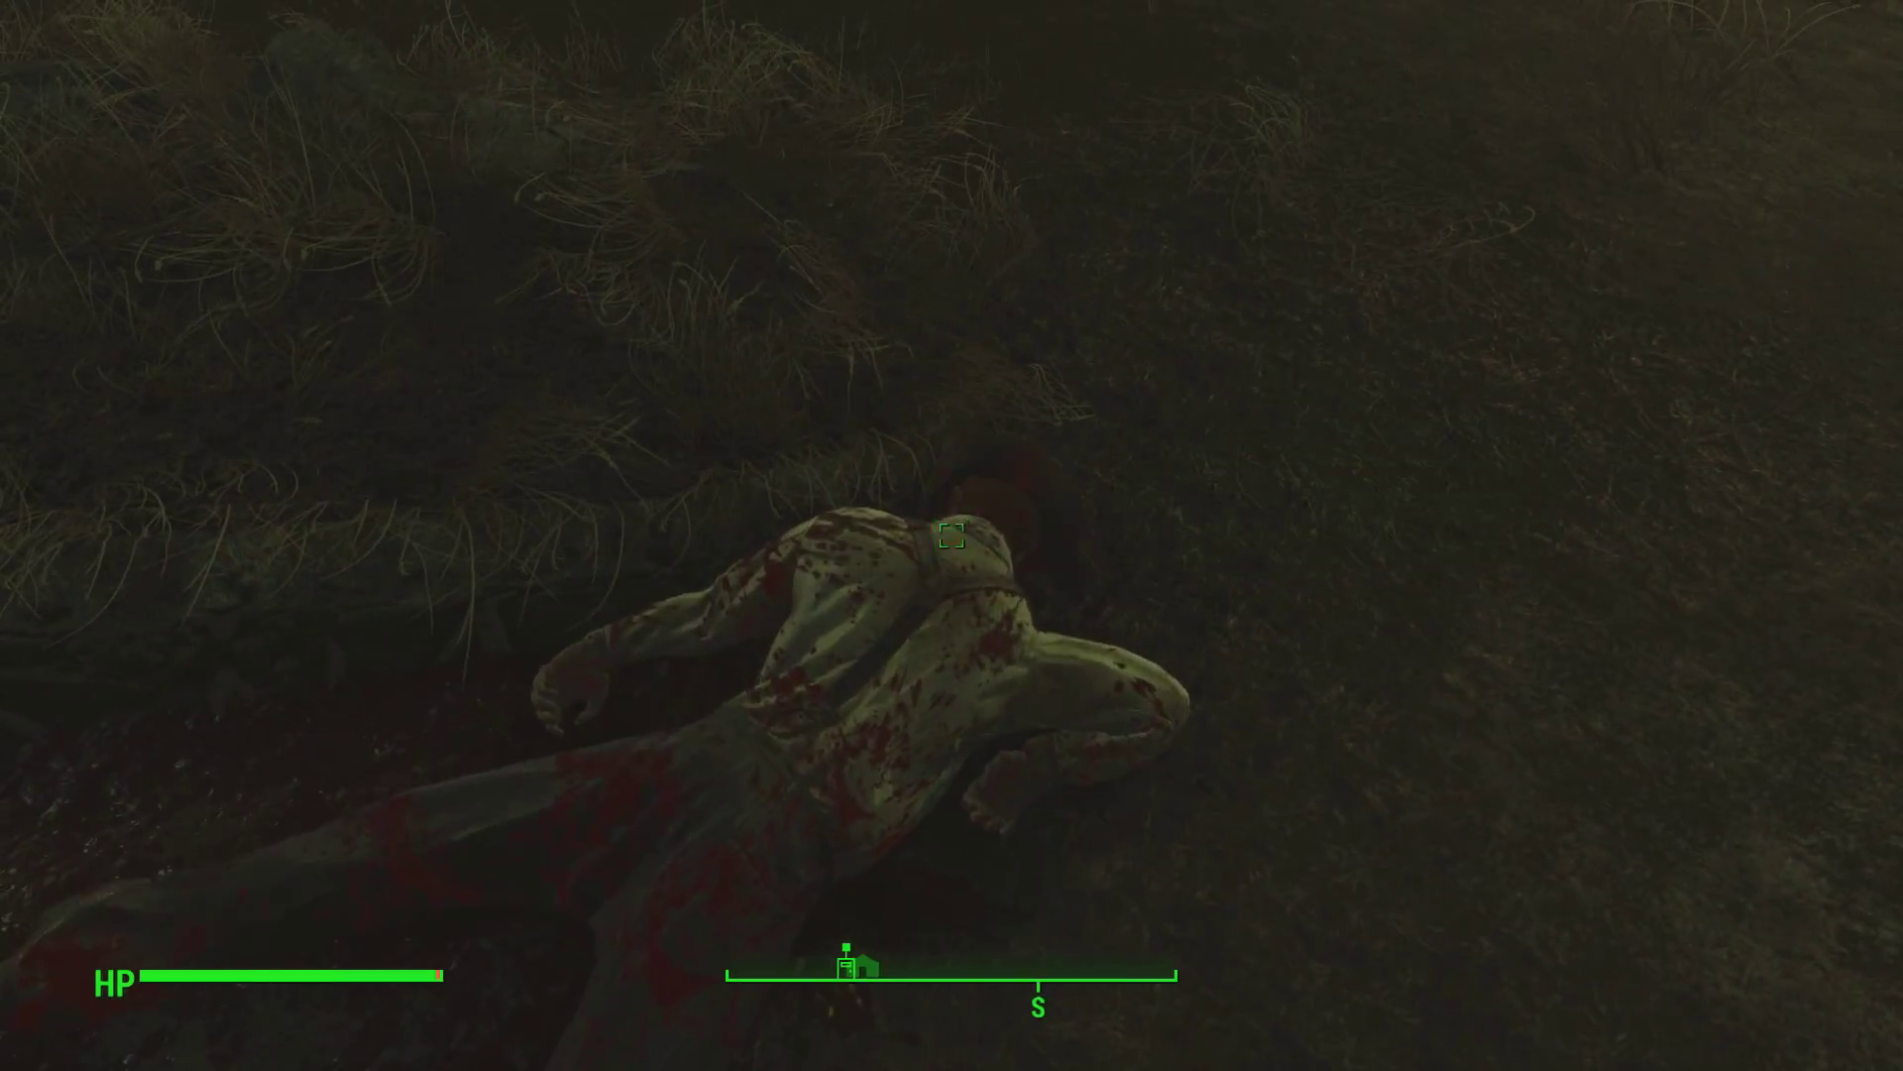
key(e)
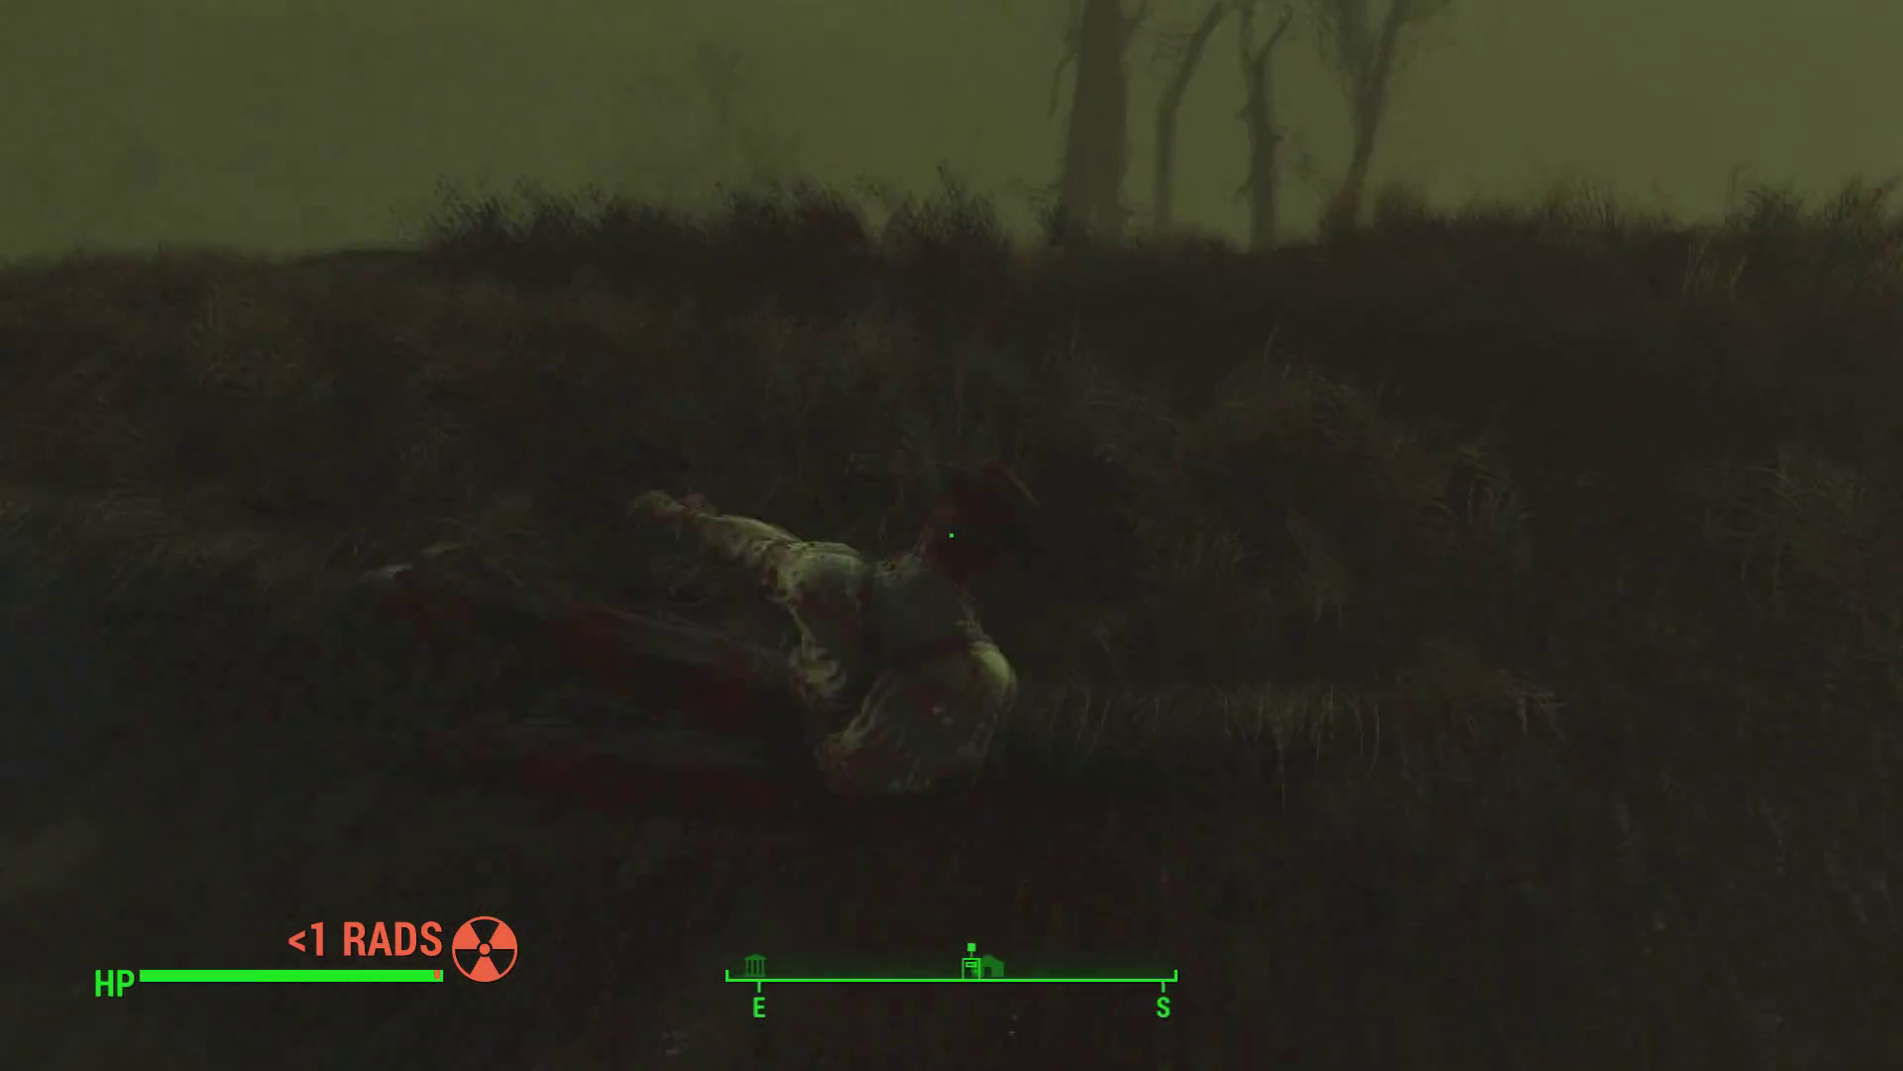
key(e)
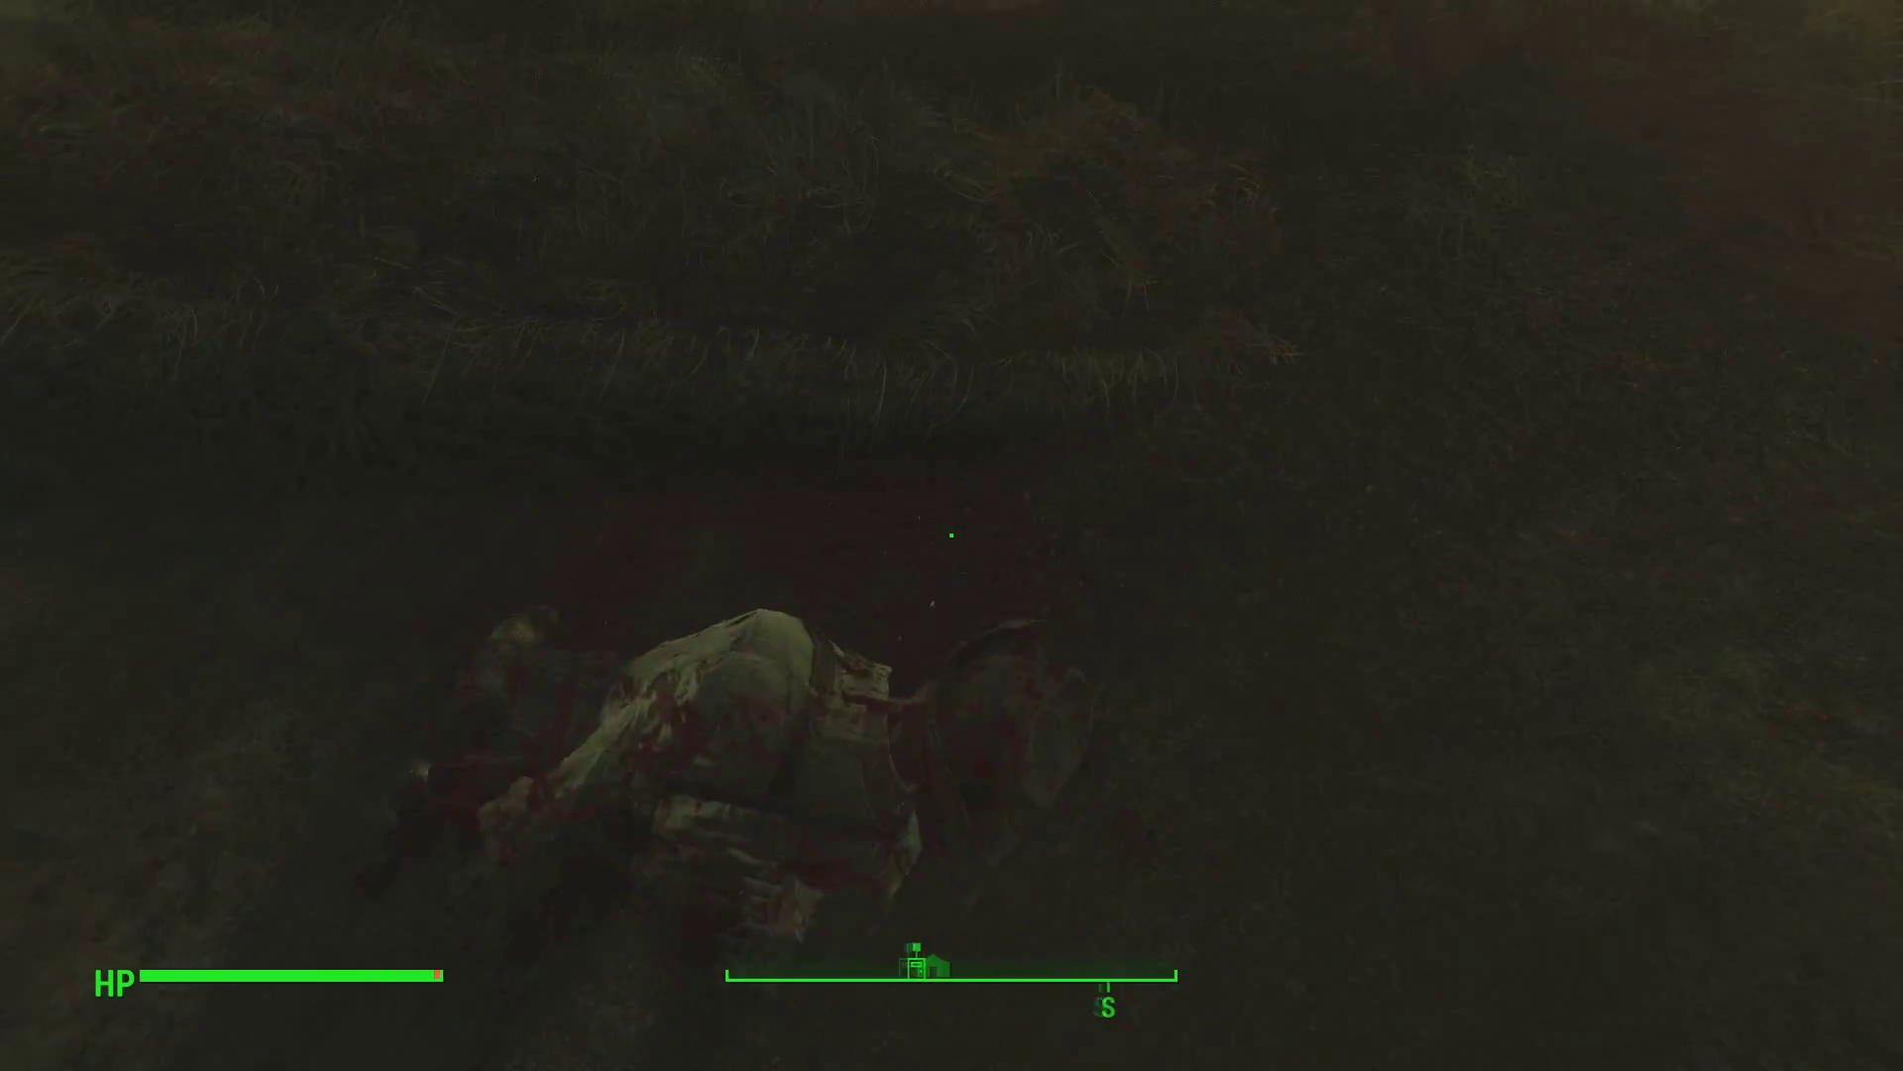
key(e)
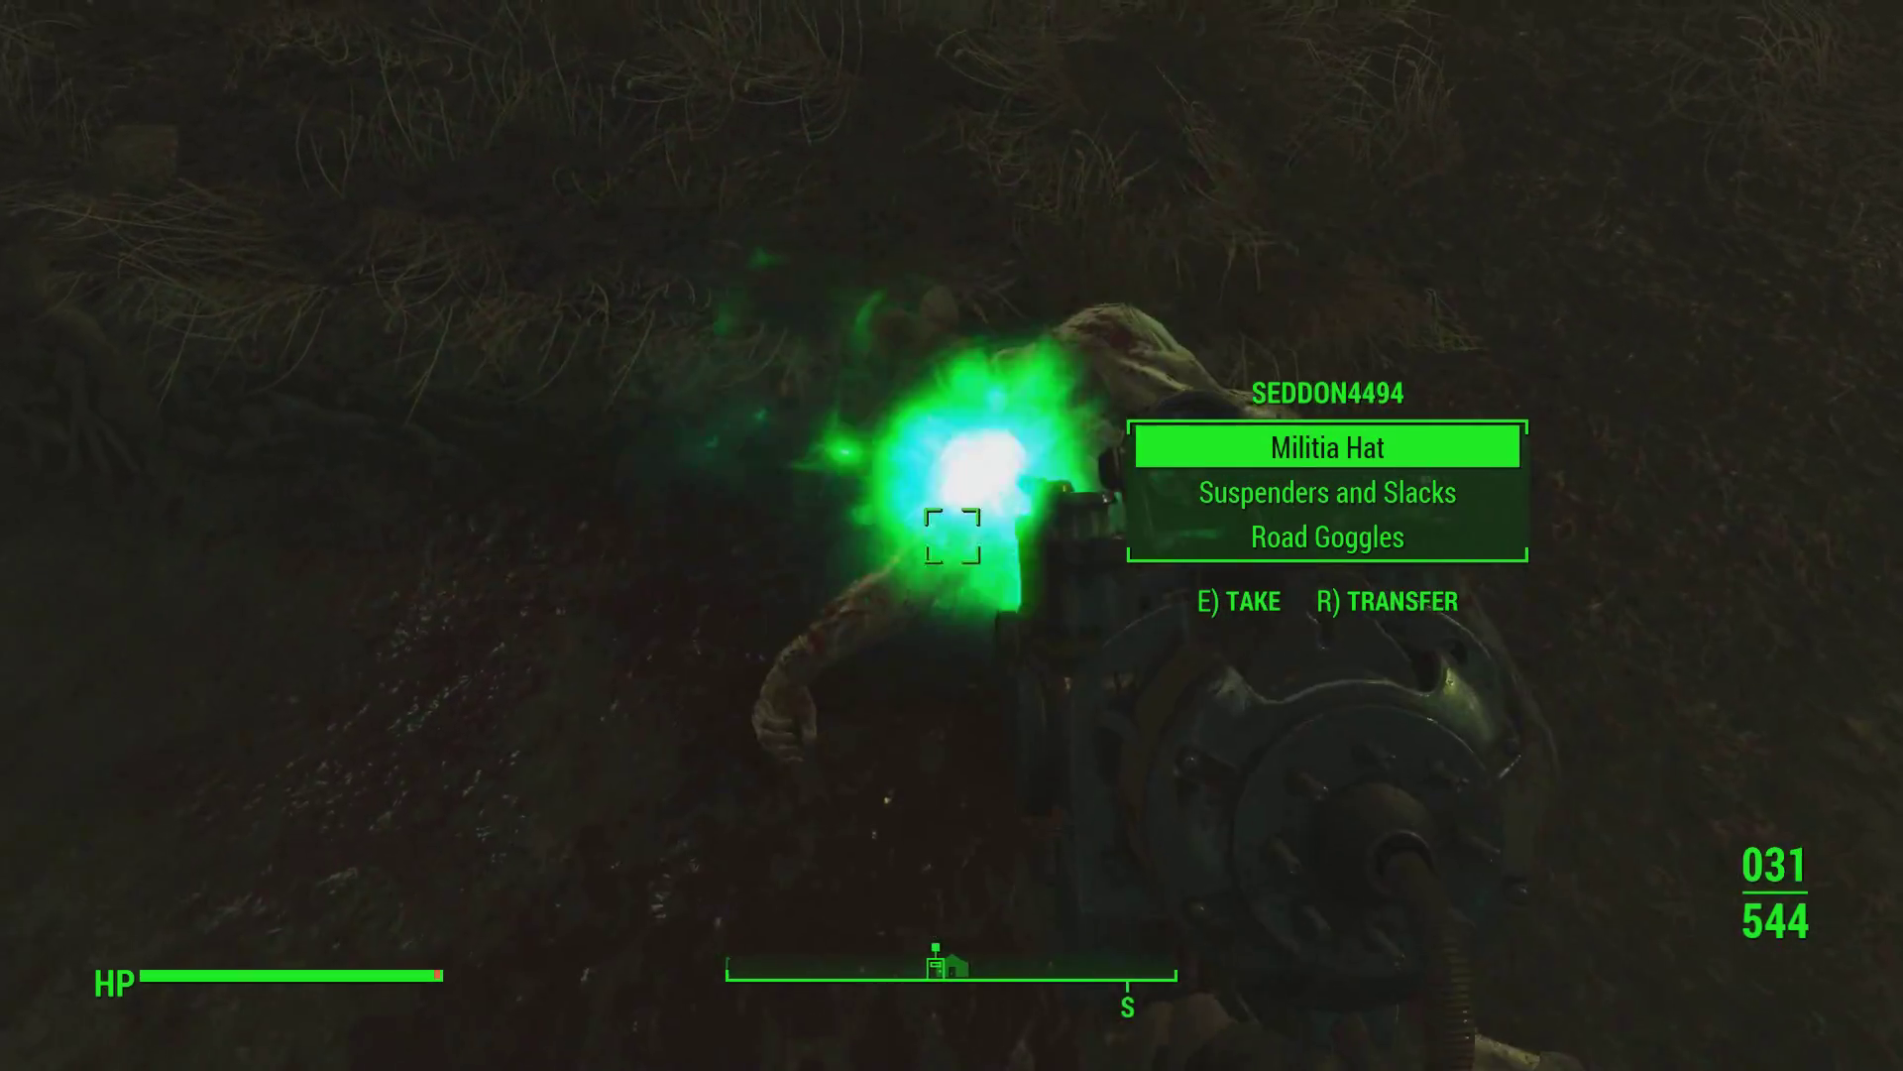
Fire several shots into the NPC's body on the ground with the equipped weapon
click(953, 536)
click(953, 537)
click(953, 537)
click(953, 536)
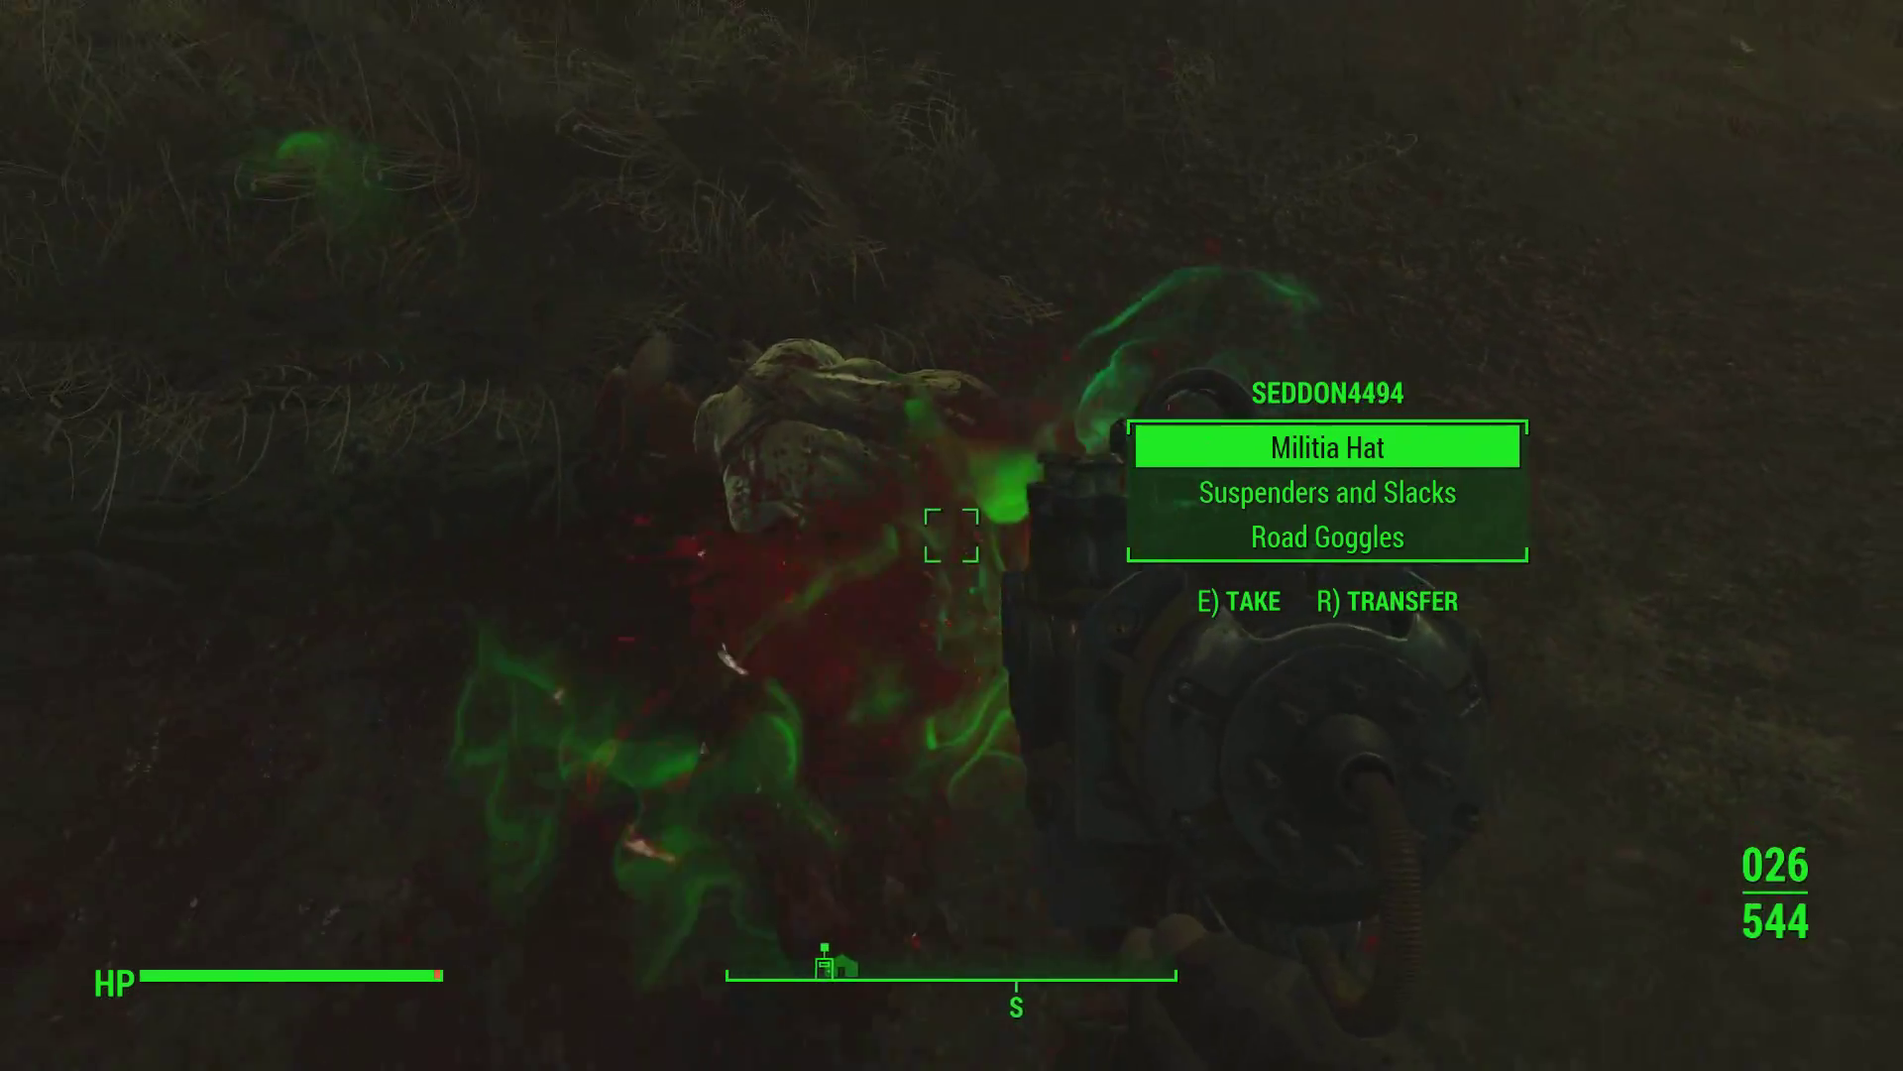